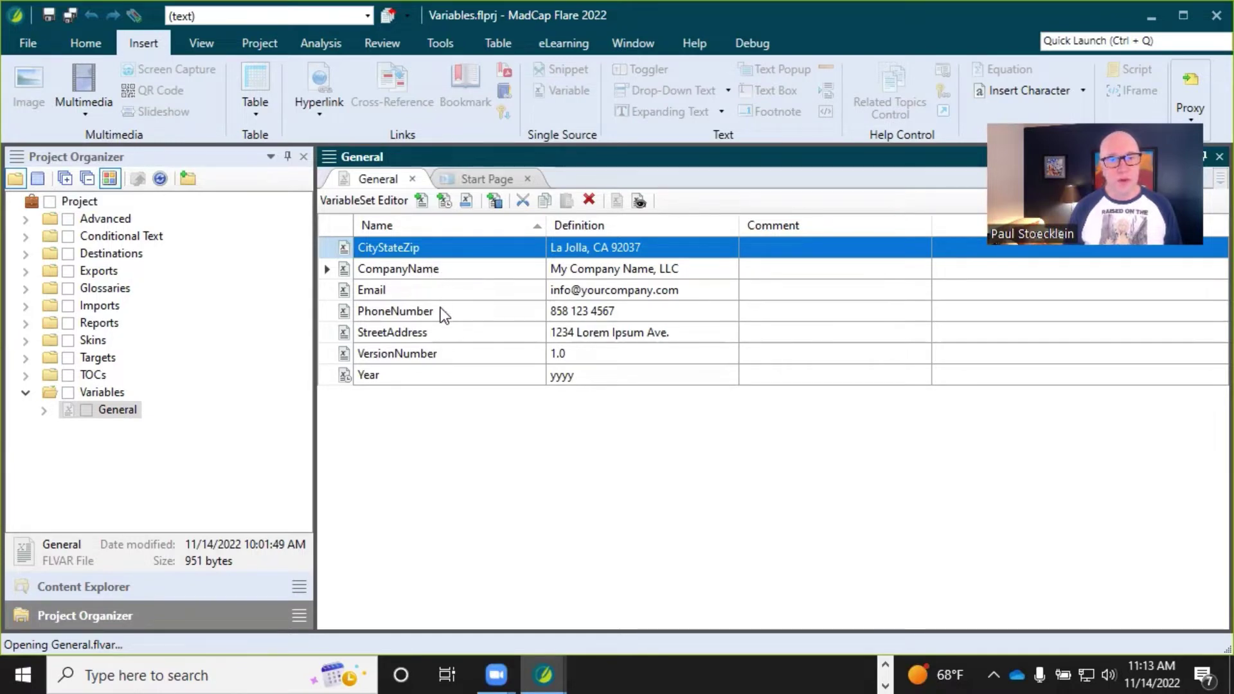
- Look through the existing variables in the General variable set, including CompanyName, Email, VersionNumber and Year
{"action": "left_click", "coordinate": [438, 276]}
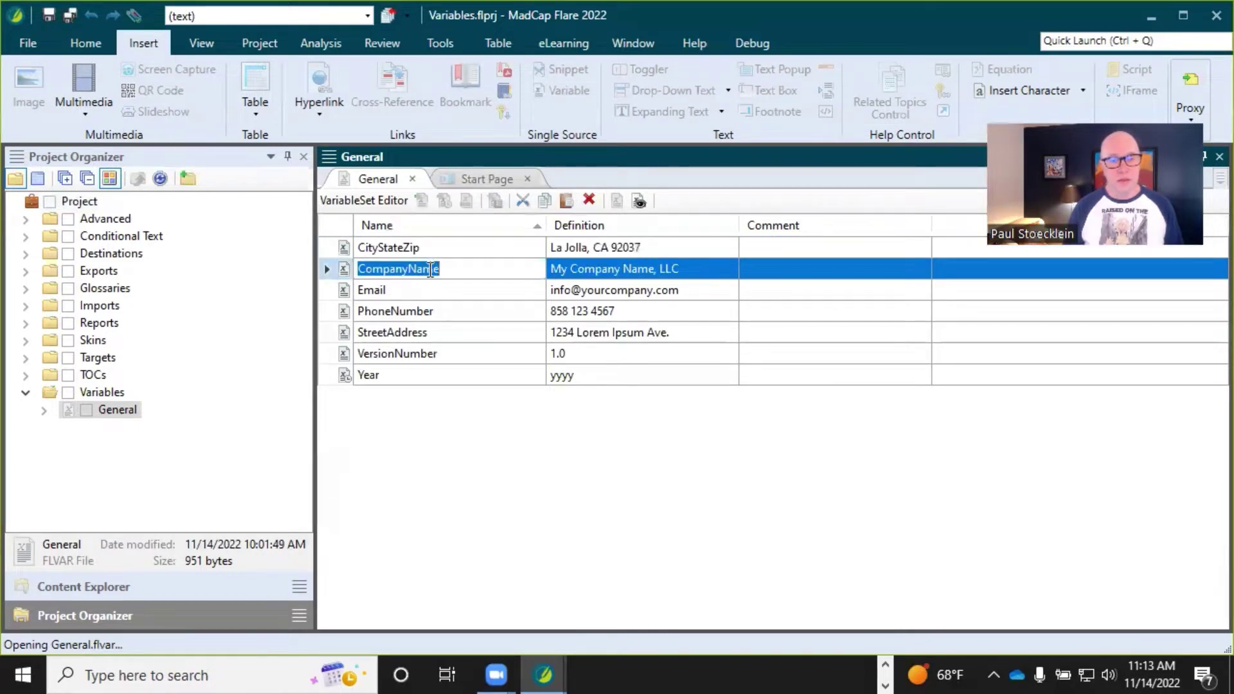
{"action": "left_click", "coordinate": [439, 291]}
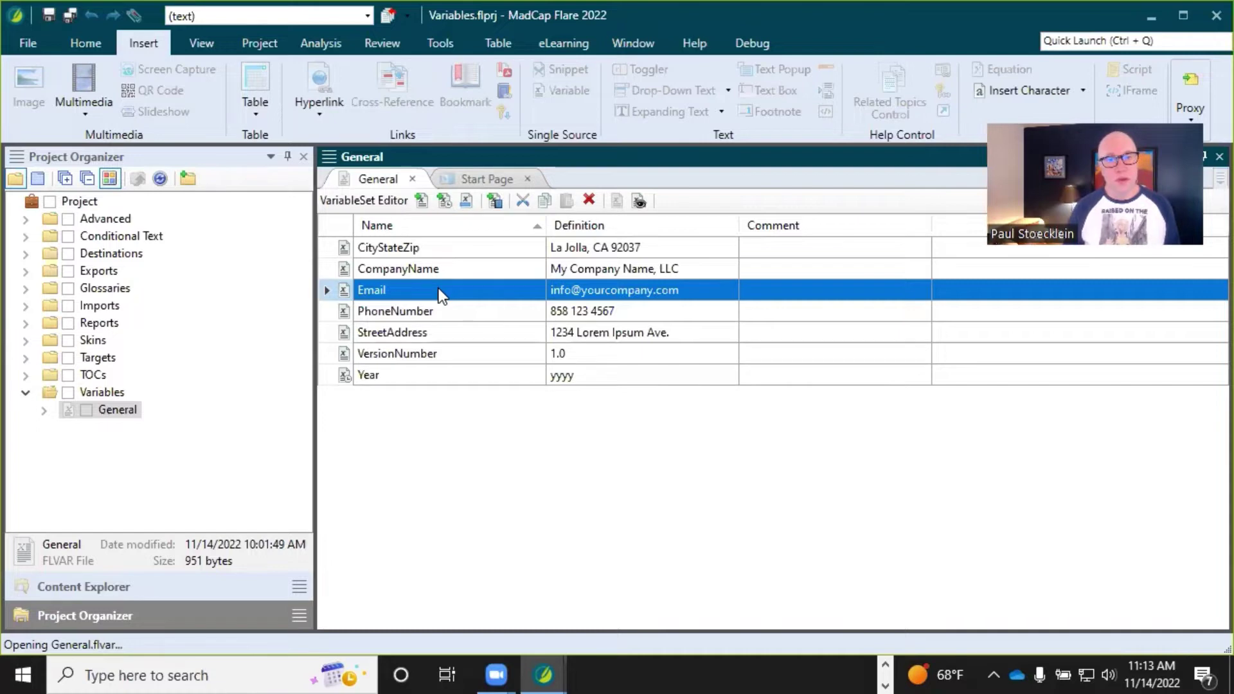
{"action": "left_click", "coordinate": [420, 353]}
{"action": "left_click", "coordinate": [419, 373]}
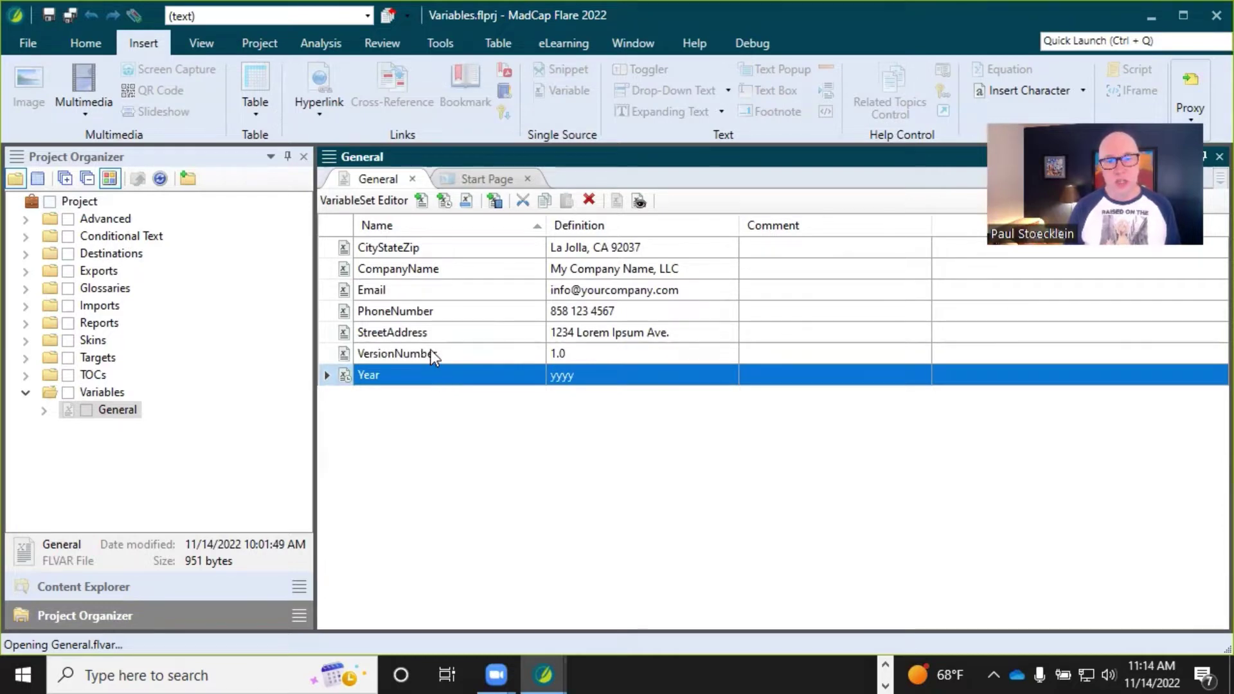
{"action": "left_click", "coordinate": [430, 353]}
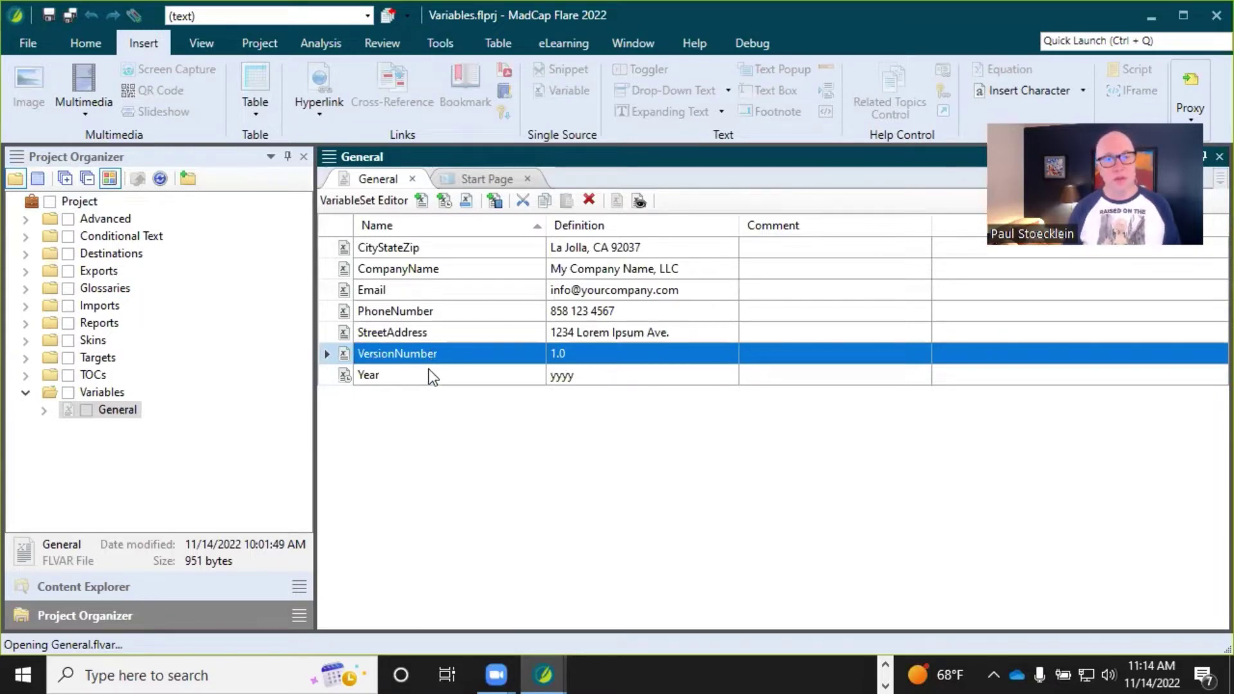
{"action": "left_click", "coordinate": [429, 376]}
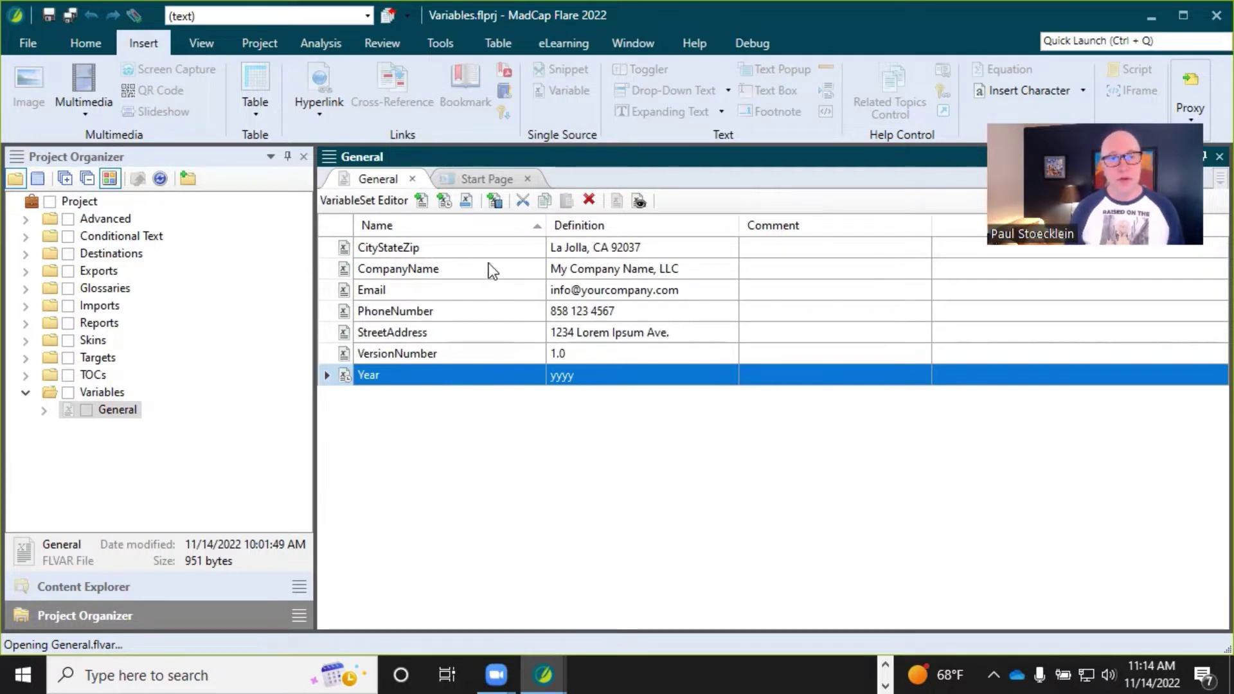
- Add a new variable named UserGuideTitle to the General variable set
{"action": "left_click", "coordinate": [422, 202]}
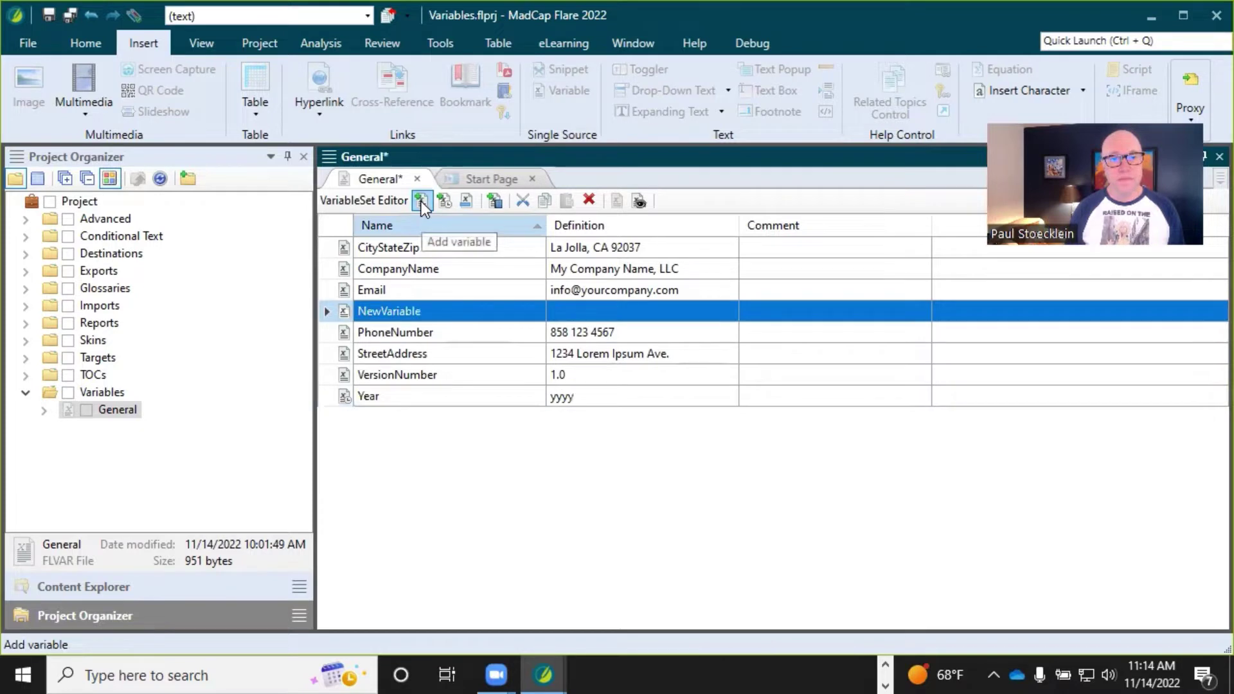
{"action": "left_click", "coordinate": [404, 312]}
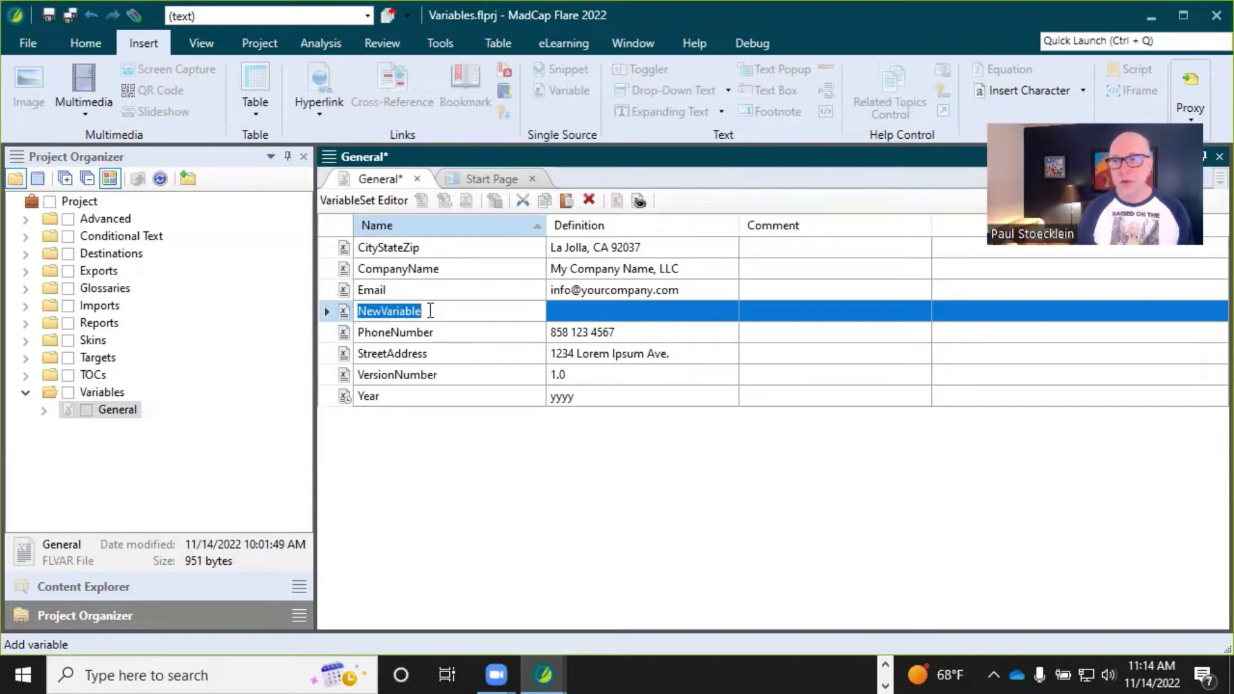
{"action": "type", "text": "UserGu"}
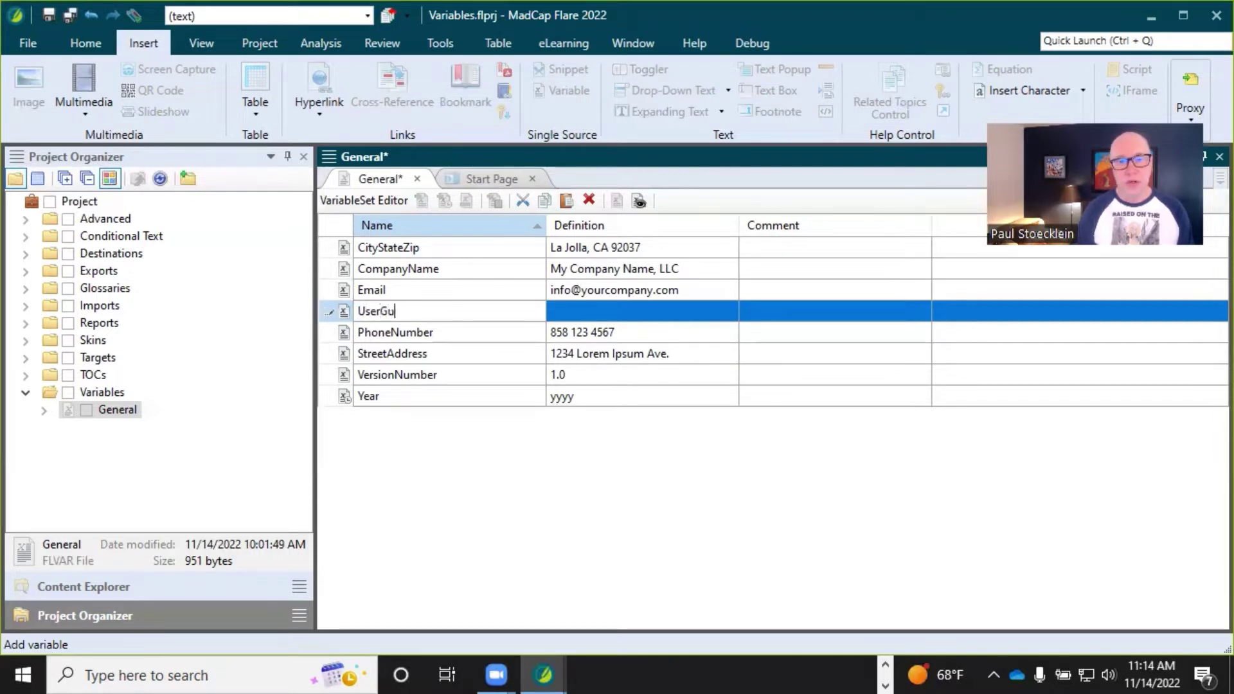
{"action": "type", "text": "ideTitle"}
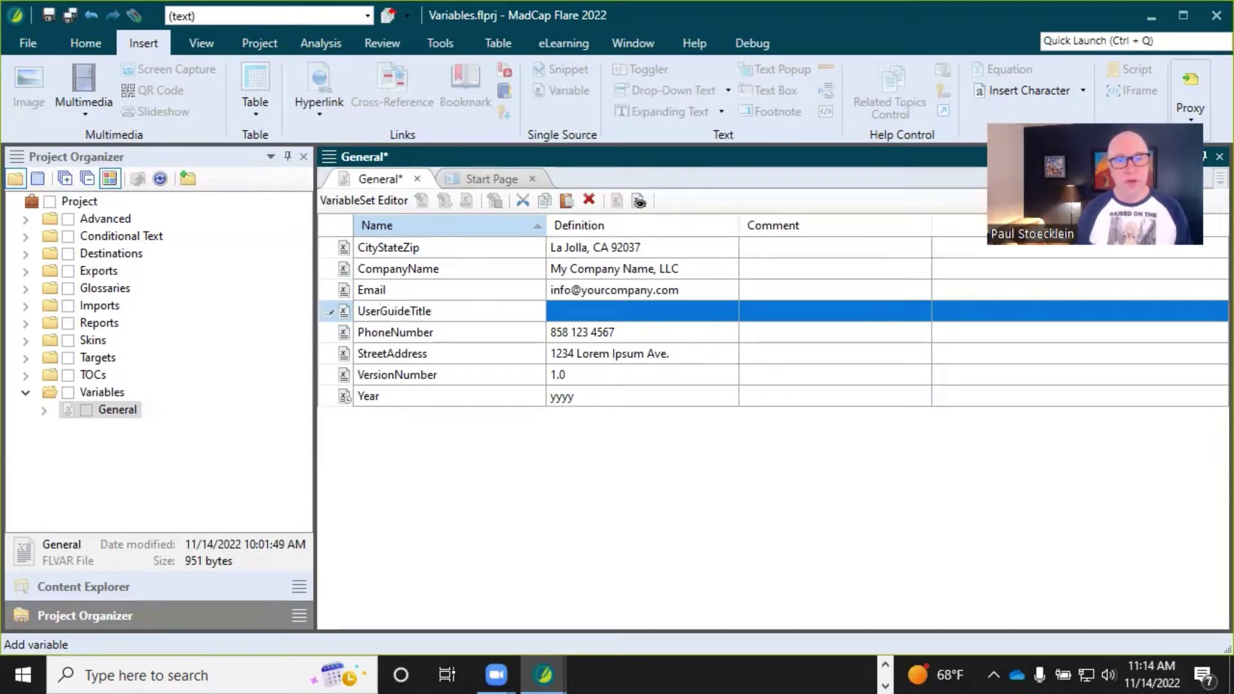
{"action": "left_click", "coordinate": [447, 330]}
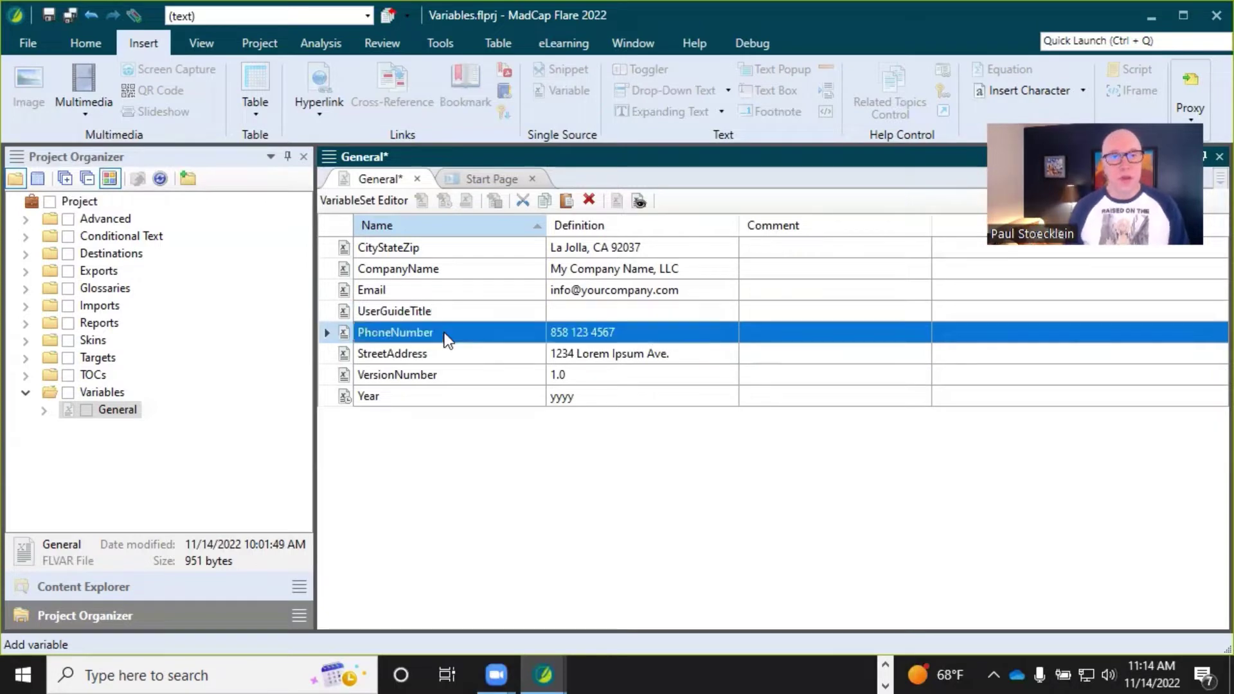
{"action": "left_click", "coordinate": [445, 315]}
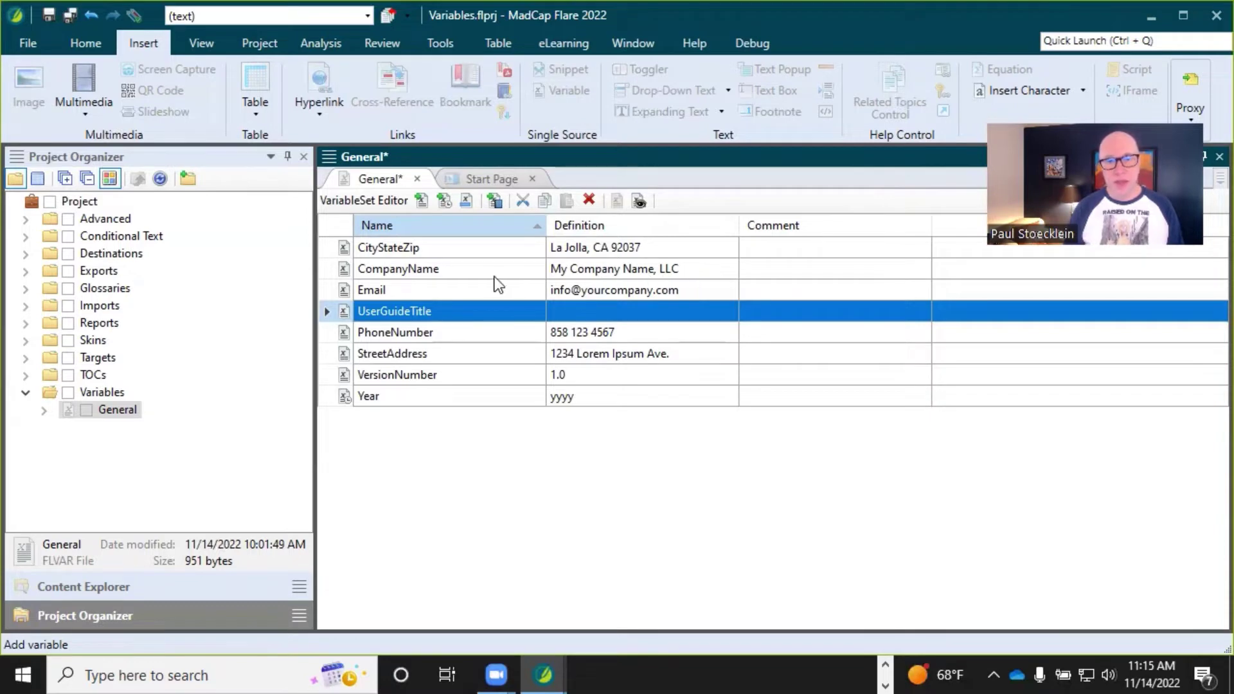
- Set the definition of the UserGuideTitle variable to "Getting Started Guide" and save the variable set
{"action": "left_click", "coordinate": [585, 253]}
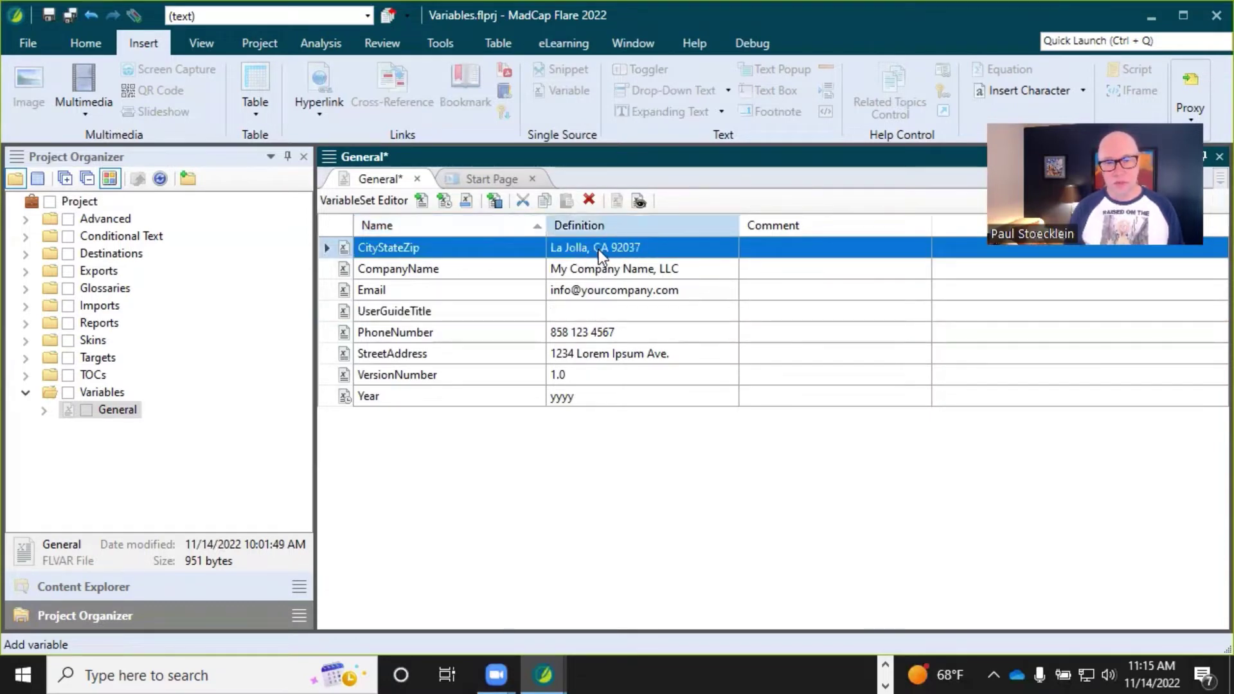
{"action": "left_click", "coordinate": [584, 309]}
{"action": "left_click", "coordinate": [584, 310]}
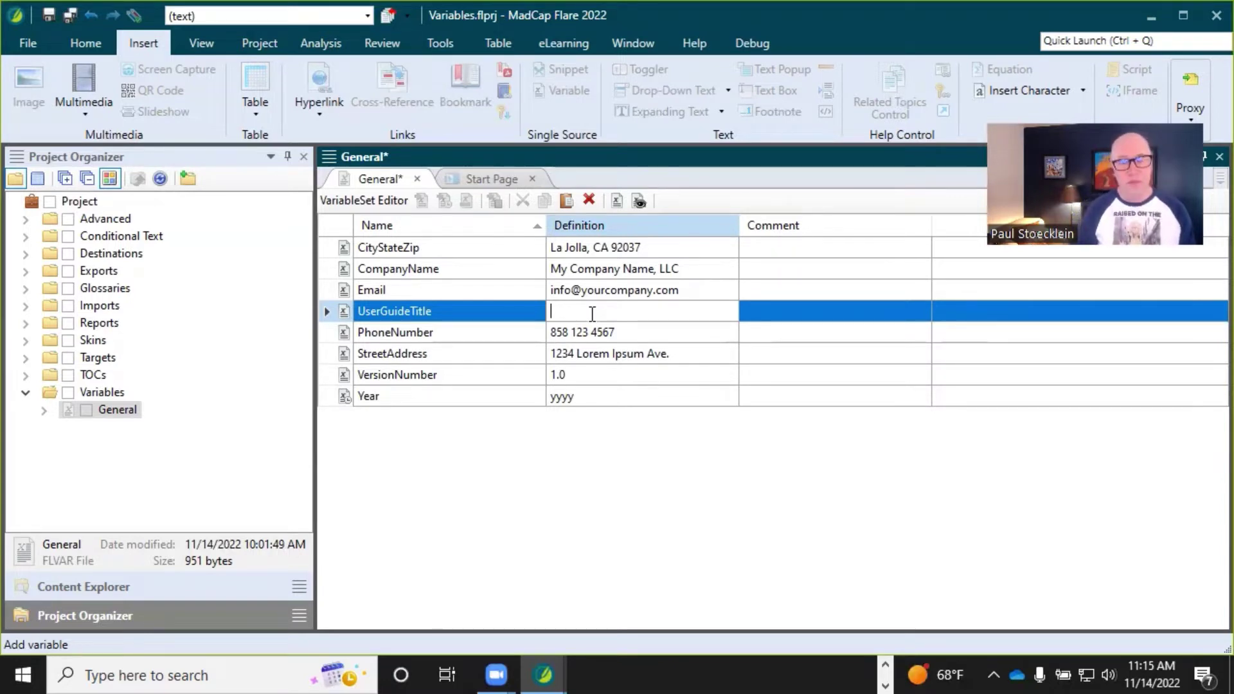
{"action": "type", "text": "G"}
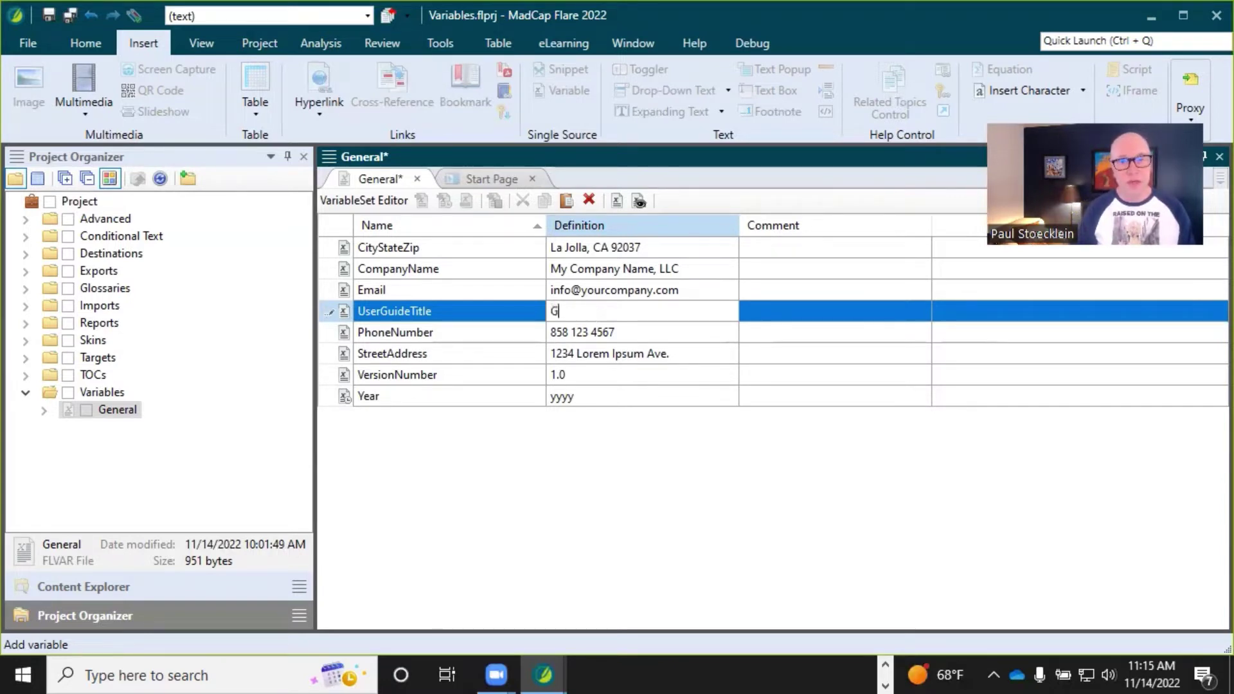
{"action": "type", "text": "etting Sta"}
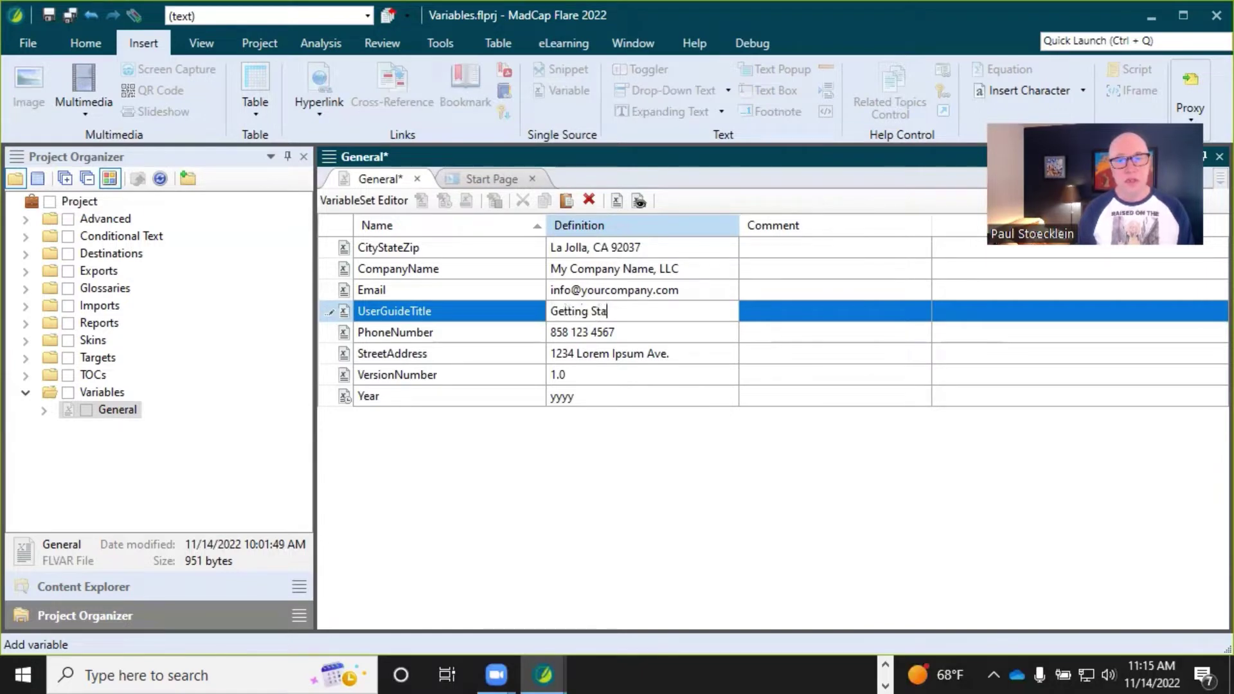
{"action": "type", "text": "rted Guide"}
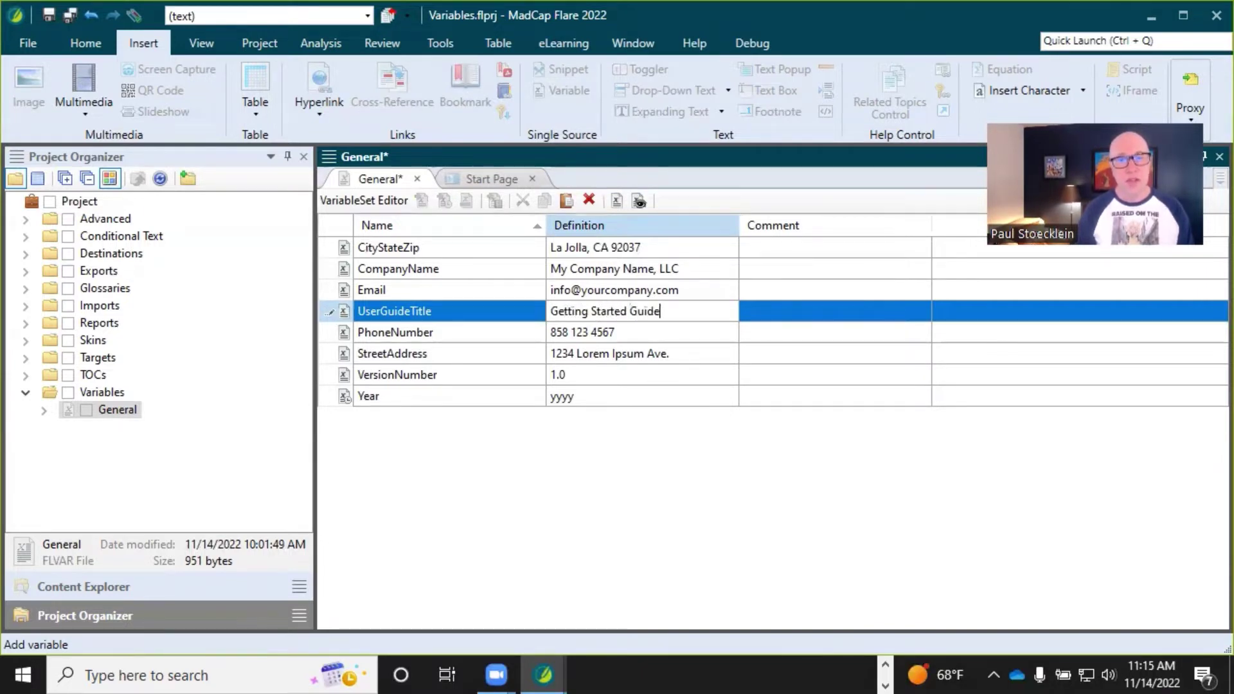
{"action": "key", "text": "Return"}
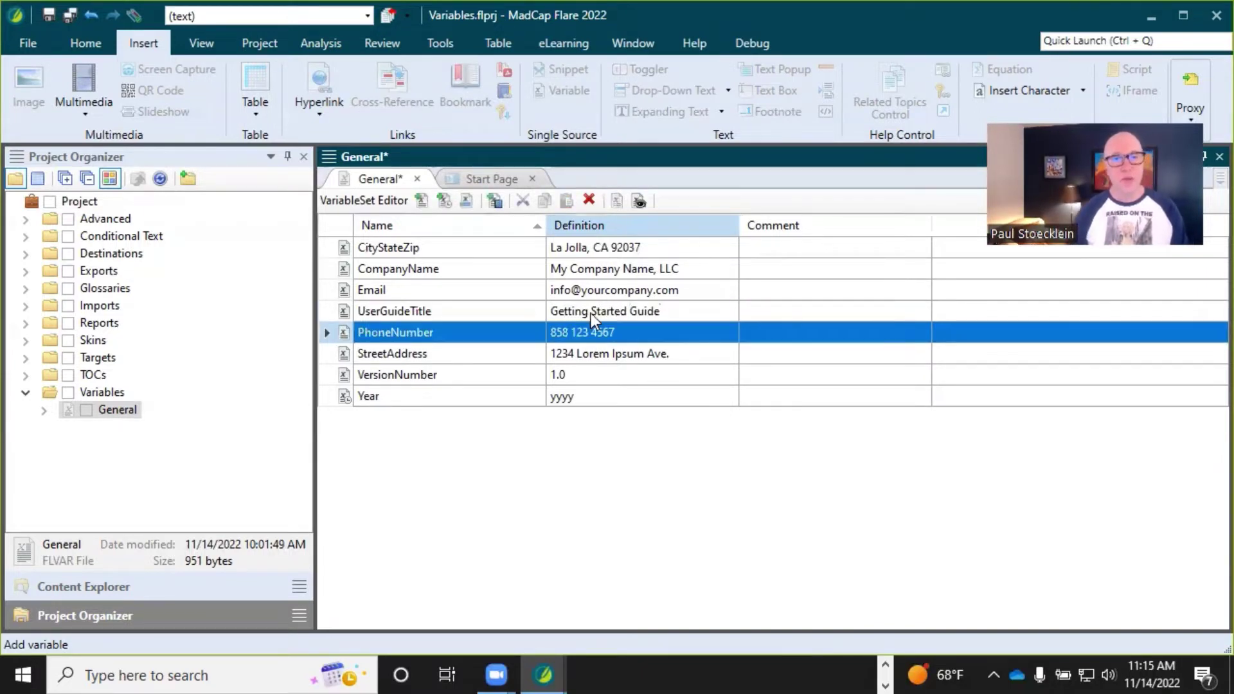
{"action": "left_click", "coordinate": [541, 316]}
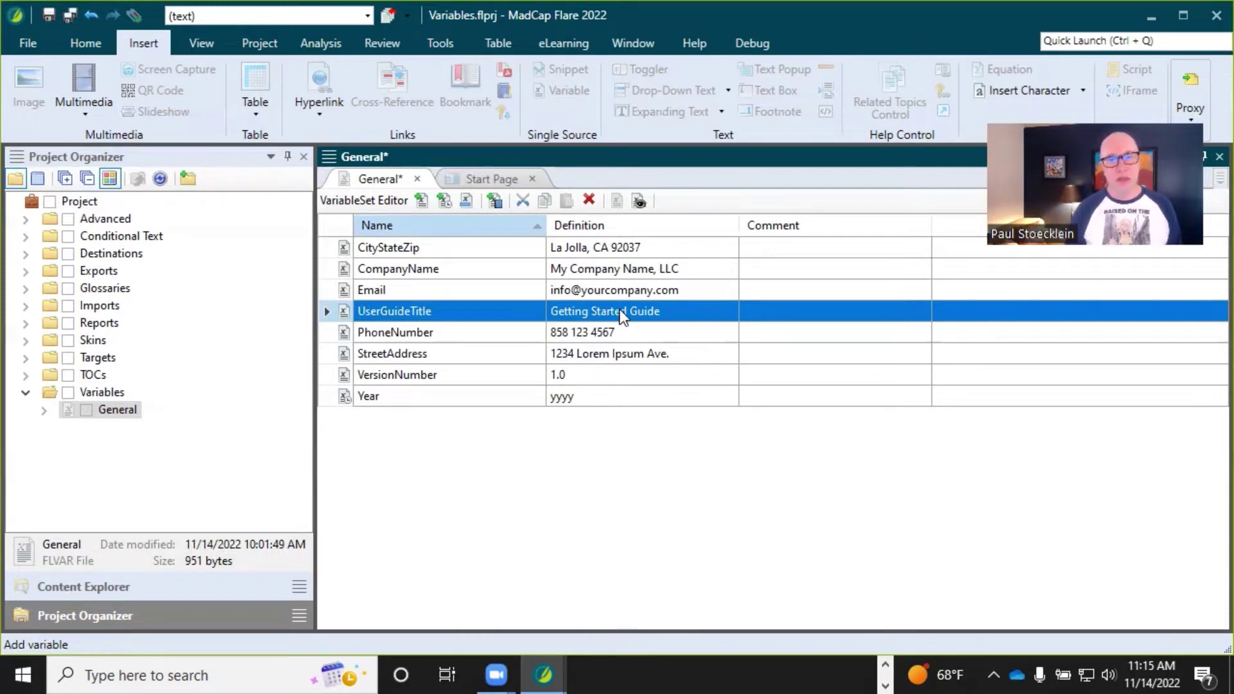
{"action": "left_click", "coordinate": [615, 270]}
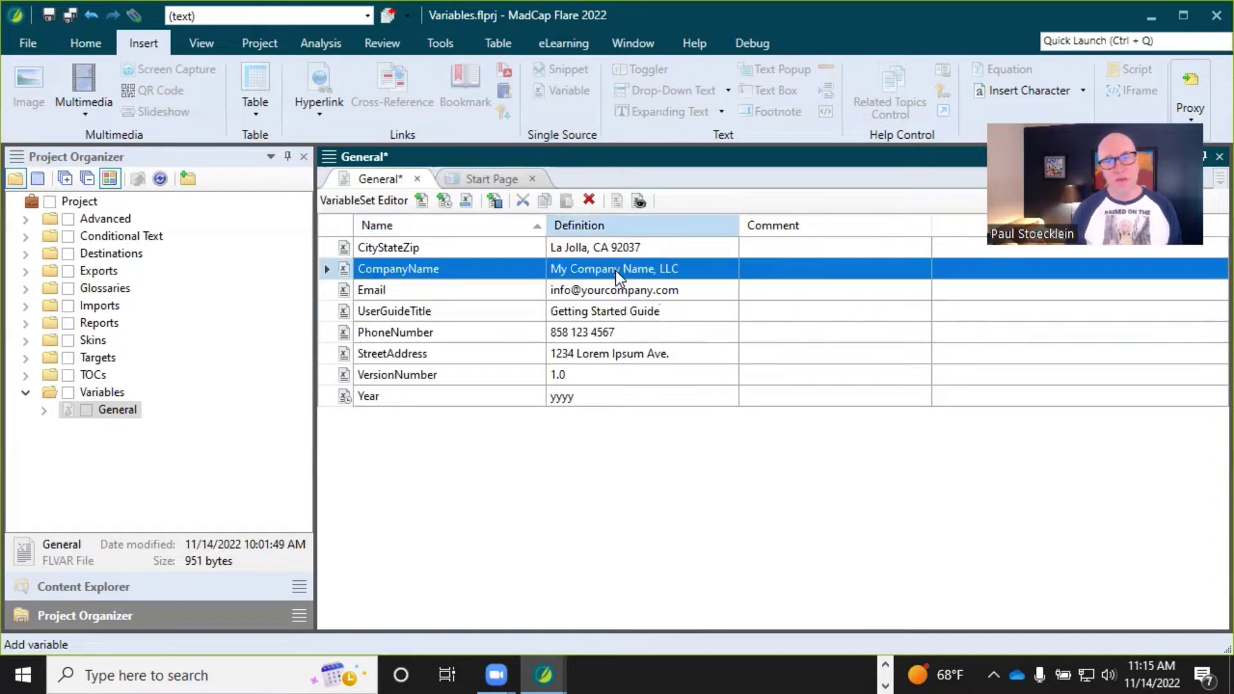
{"action": "left_click", "coordinate": [616, 313]}
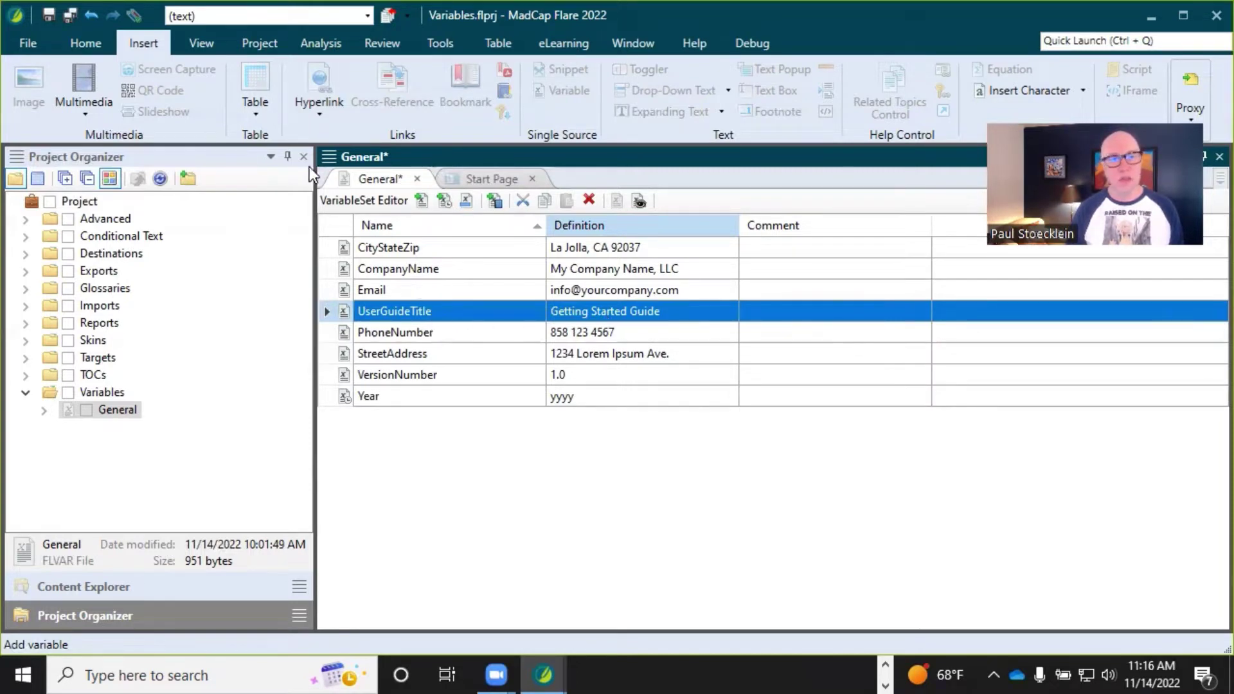
{"action": "left_click", "coordinate": [70, 14]}
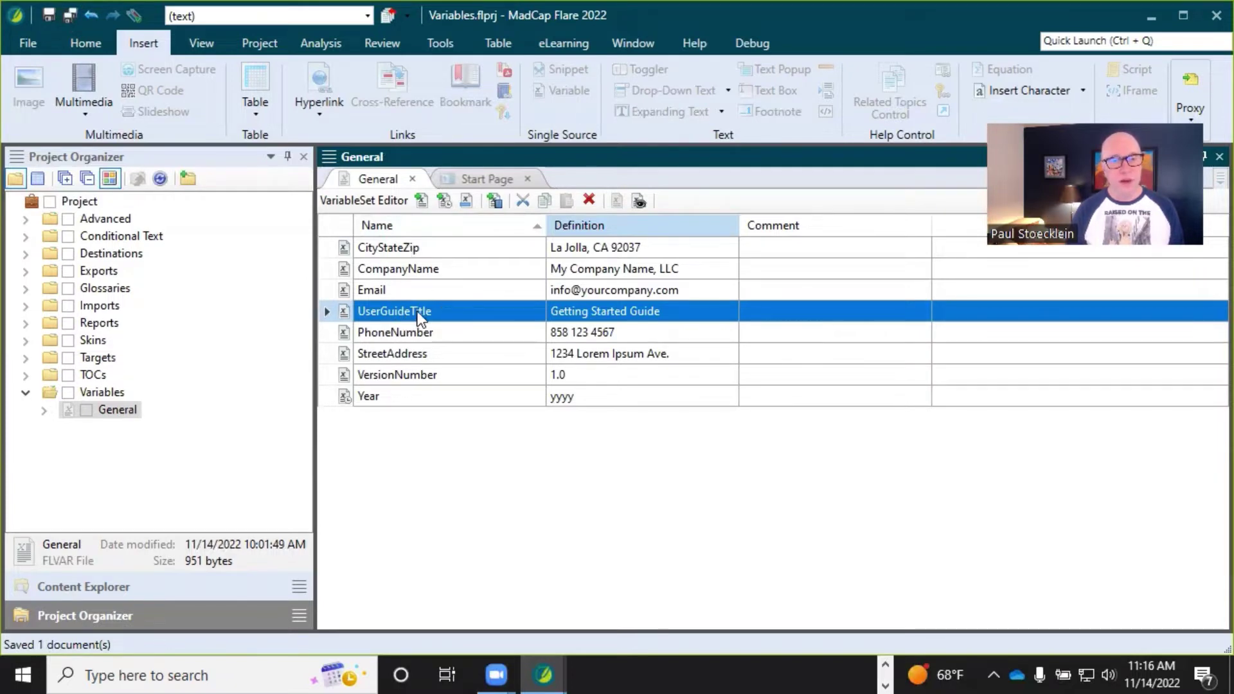
- Open the Company.htm topic in the D-Reference content folder and examine the variables used in it
{"action": "left_click", "coordinate": [164, 589]}
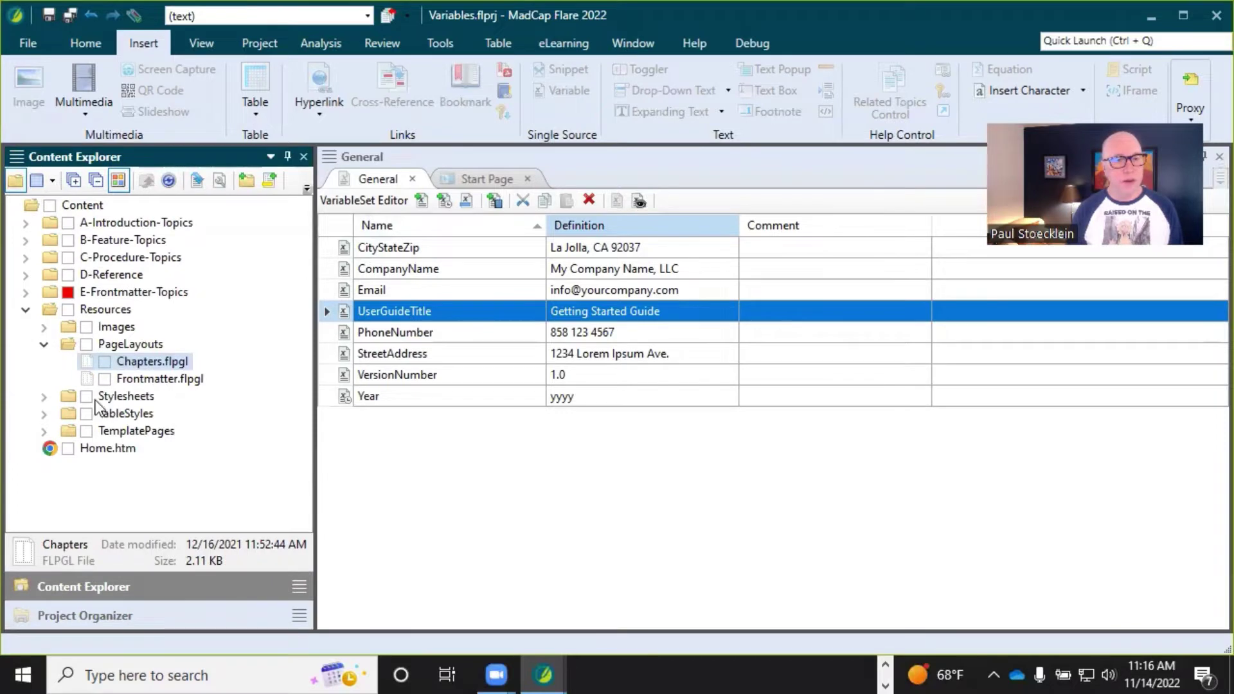
{"action": "left_click", "coordinate": [26, 275]}
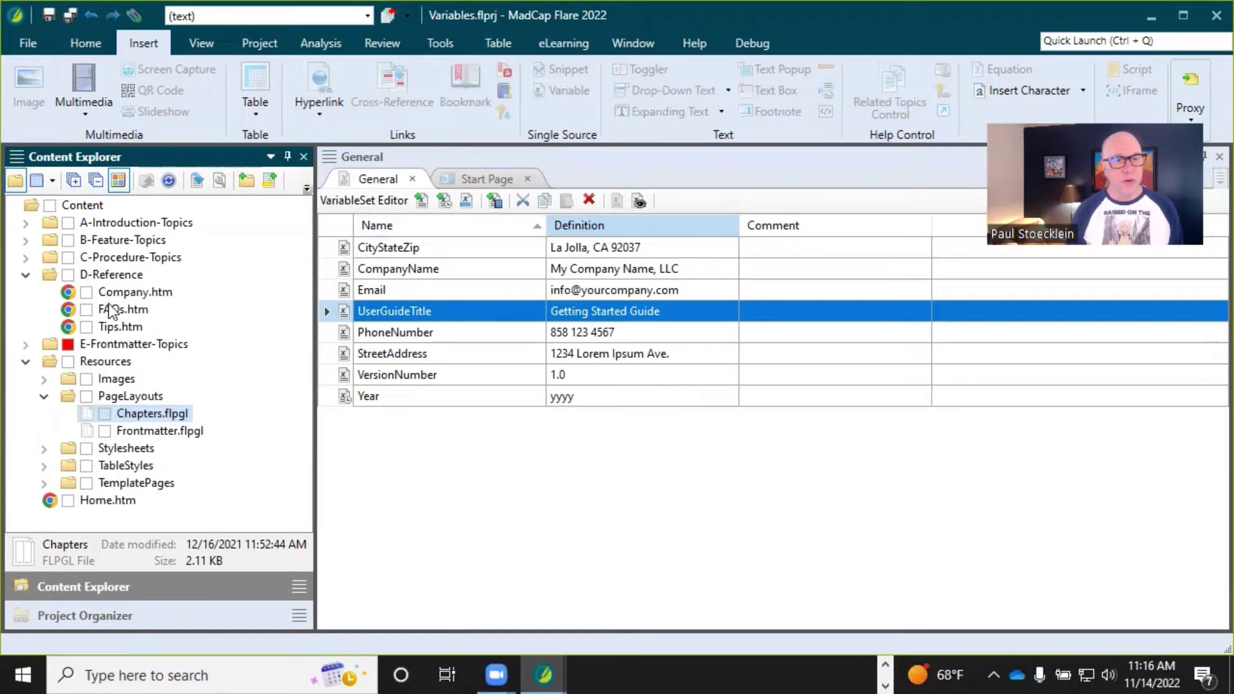
{"action": "left_click", "coordinate": [136, 293]}
{"action": "double_click", "coordinate": [137, 292]}
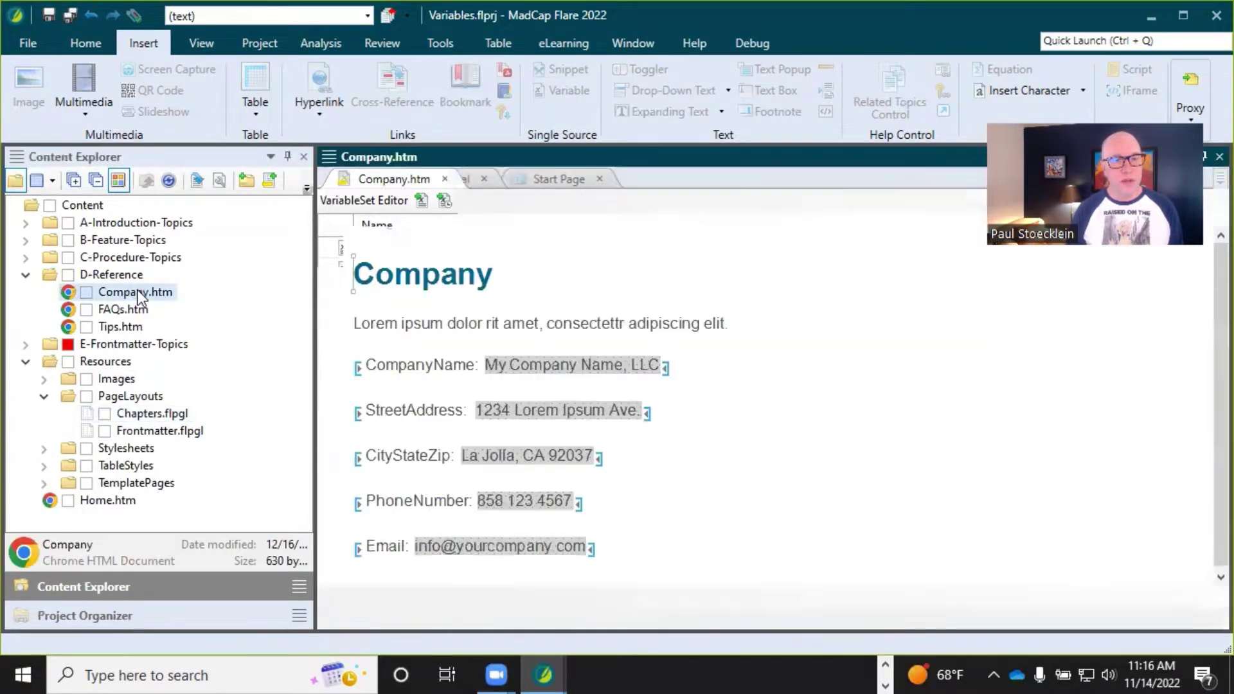
{"action": "left_click", "coordinate": [545, 319]}
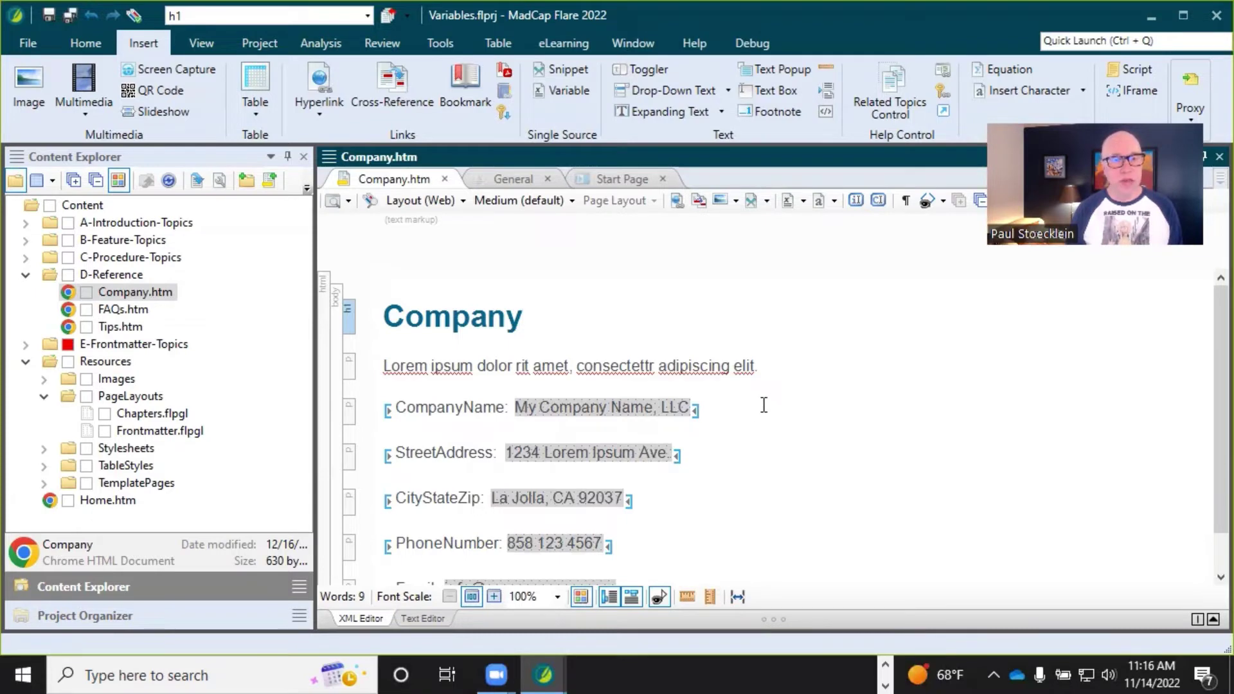
{"action": "left_click", "coordinate": [761, 366]}
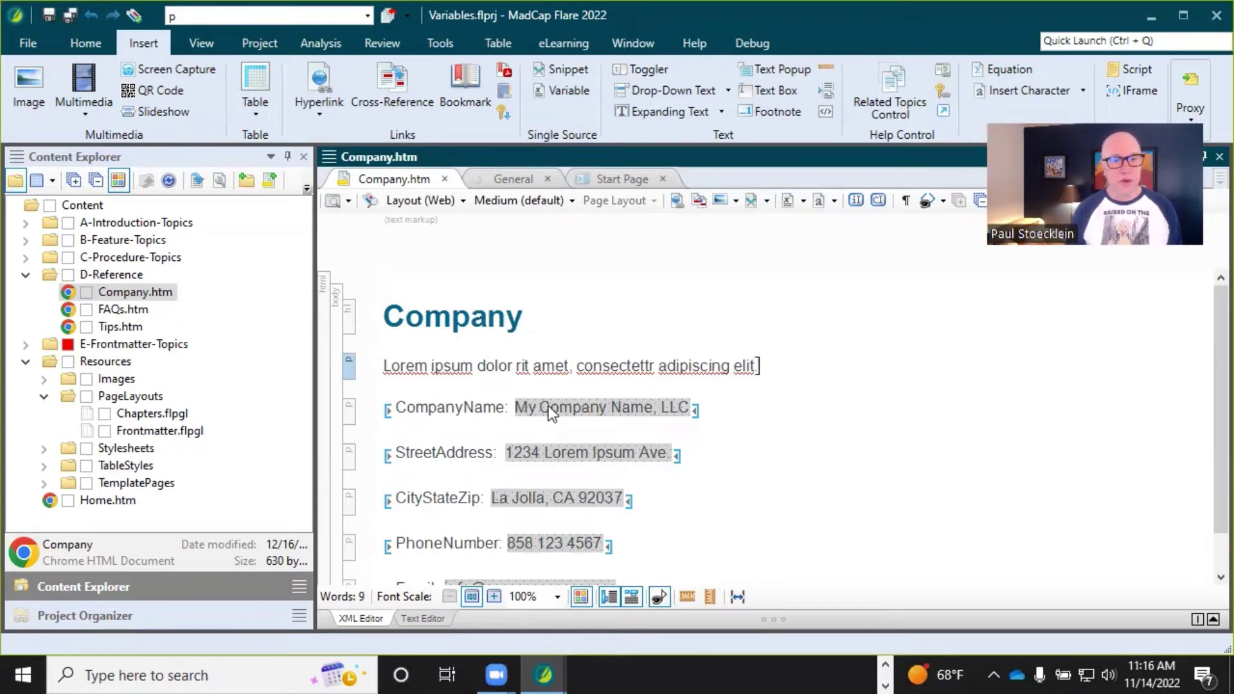
- Open the Title.htm topic from the E-Frontmatter-Topics content folder
{"action": "left_click", "coordinate": [132, 396]}
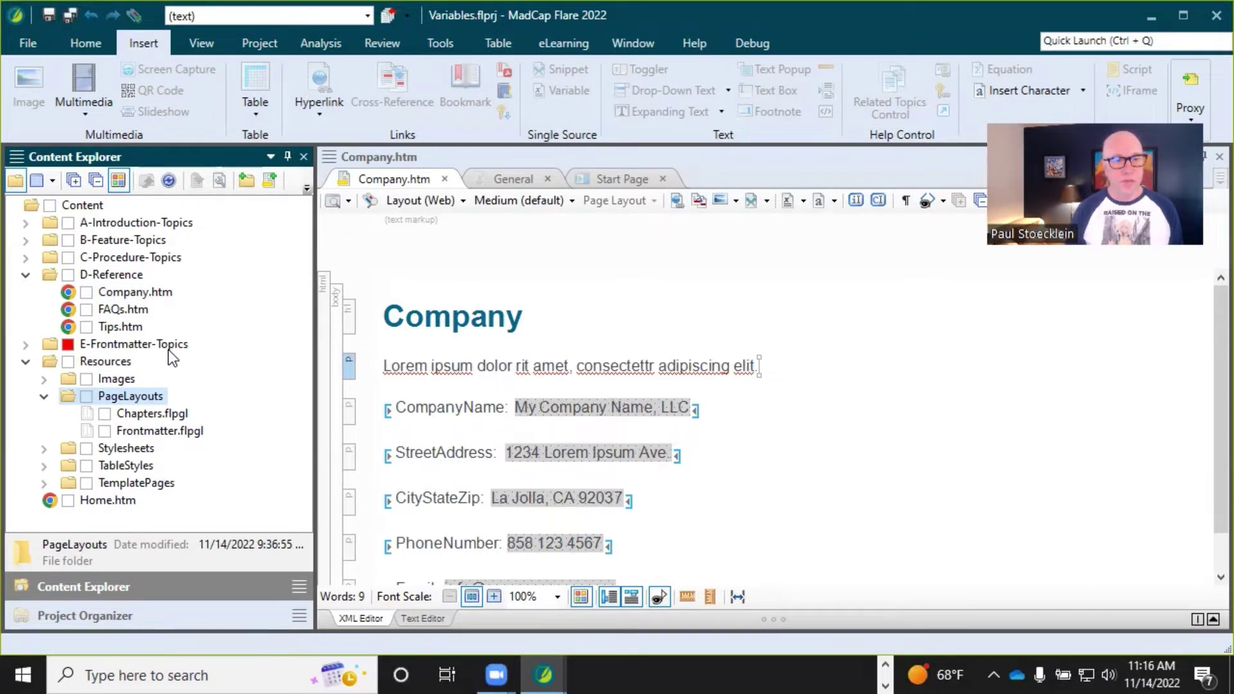
{"action": "left_click", "coordinate": [25, 346]}
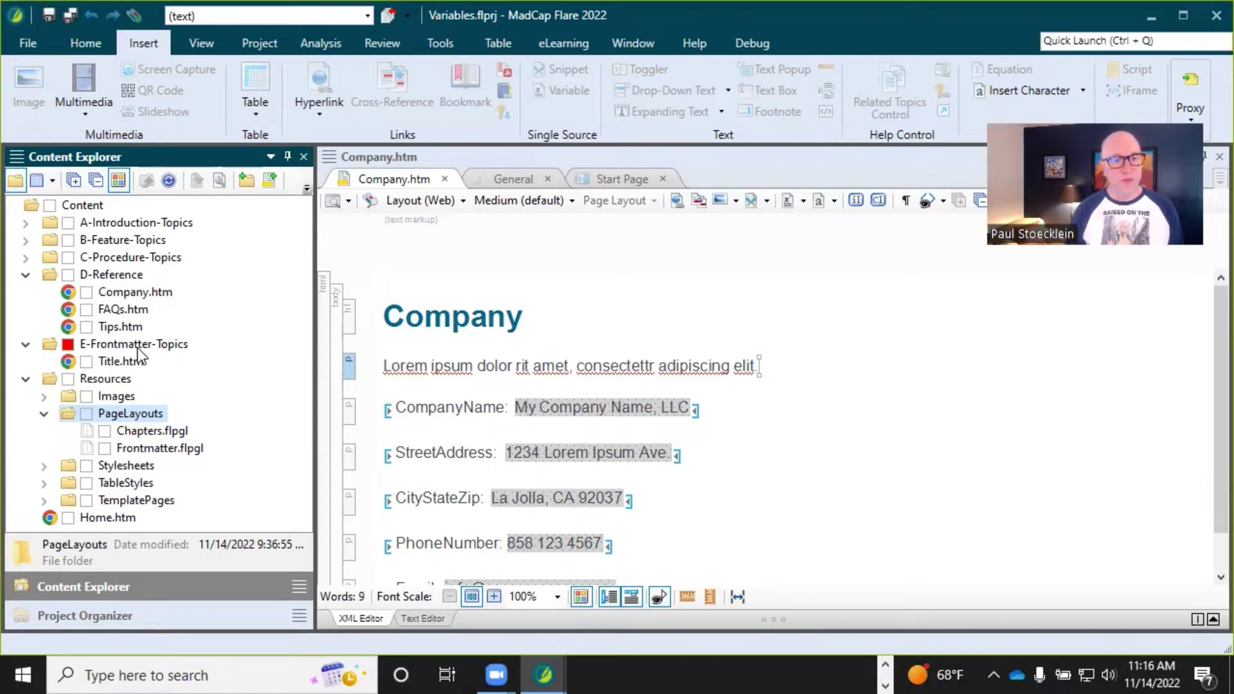
{"action": "left_click", "coordinate": [128, 364]}
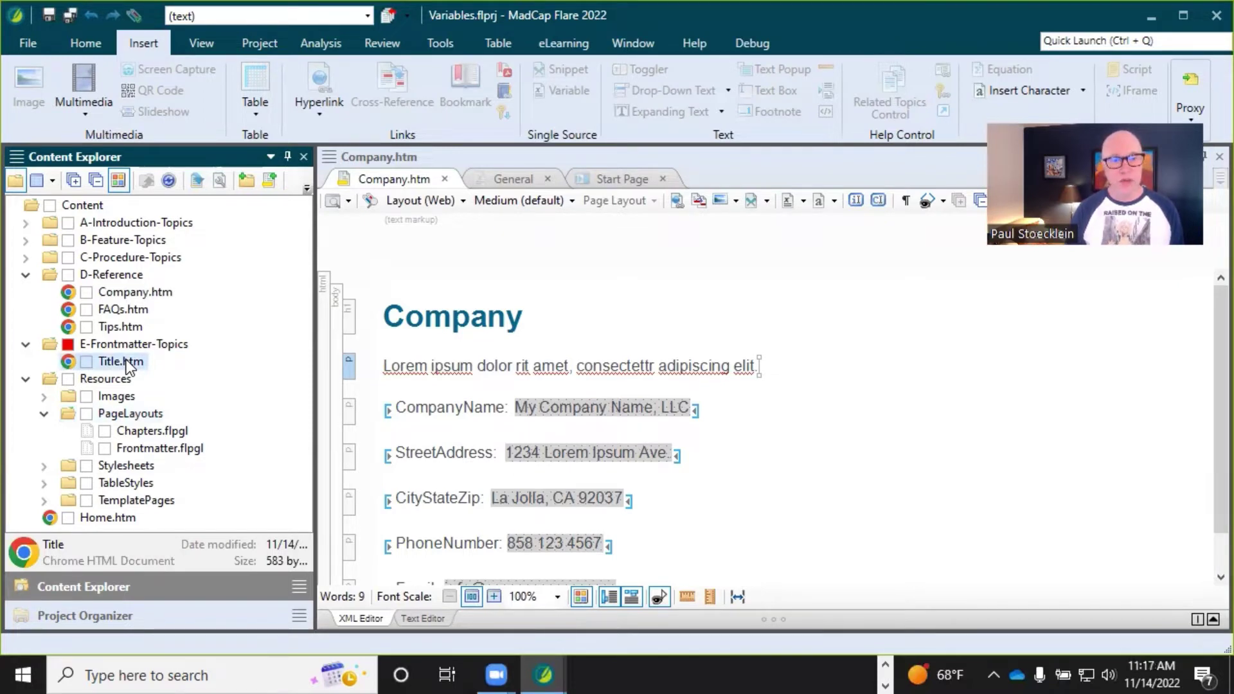
{"action": "double_click", "coordinate": [126, 360]}
- Replace the "User Guide Title" text in the topic's title paragraph with the UserGuideTitle variable from the General set
{"action": "left_click", "coordinate": [457, 350]}
{"action": "left_click", "coordinate": [661, 331]}
{"action": "left_click", "coordinate": [875, 335]}
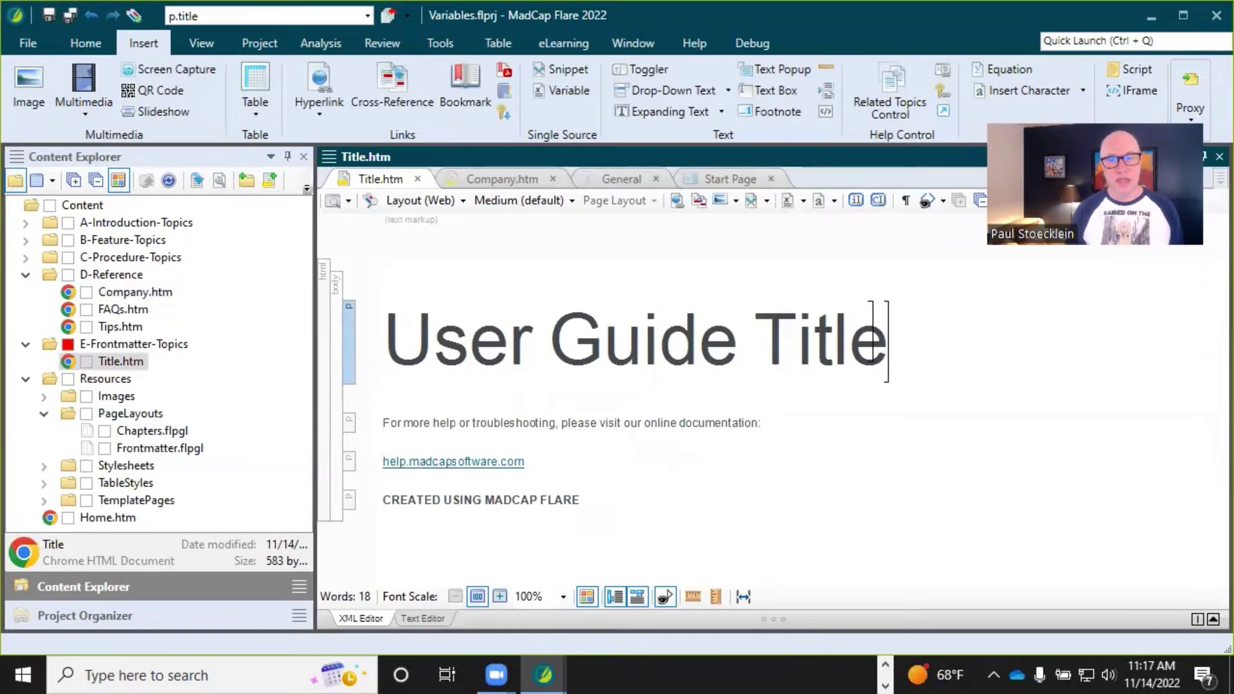
{"action": "left_click", "coordinate": [393, 333]}
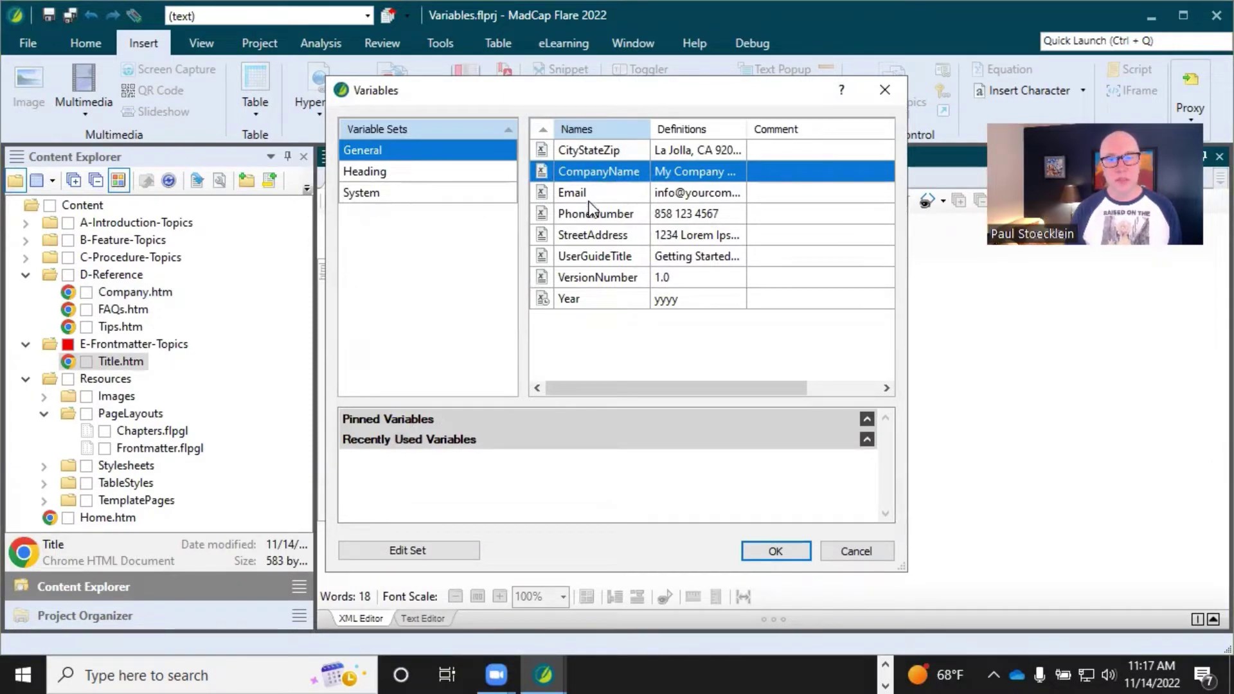
{"action": "left_click", "coordinate": [597, 256]}
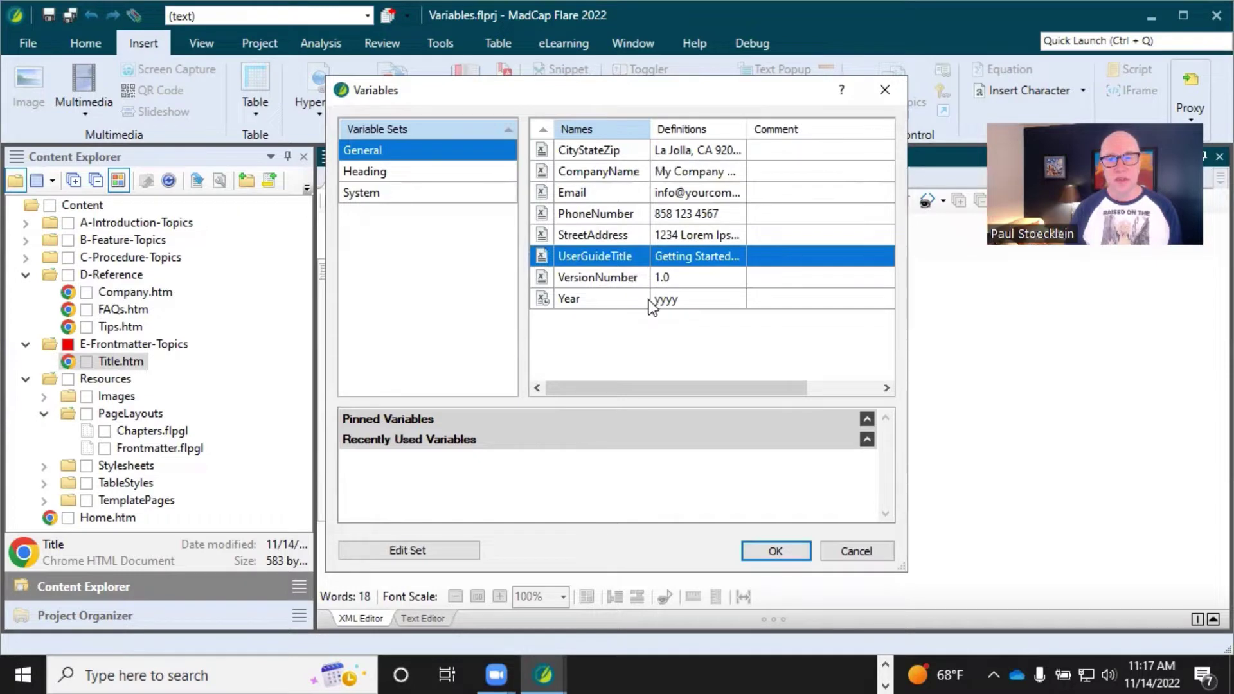
{"action": "left_click", "coordinate": [783, 553]}
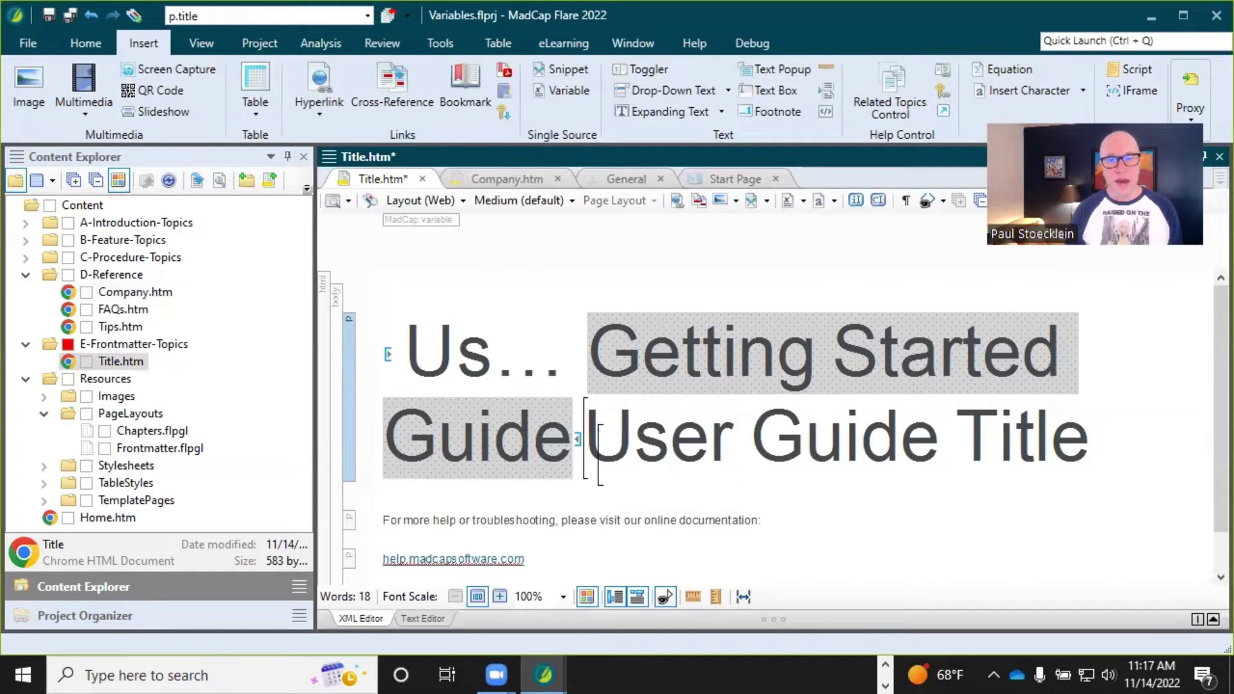
{"action": "left_click_drag", "start_coordinate": [587, 437], "coordinate": [1085, 439]}
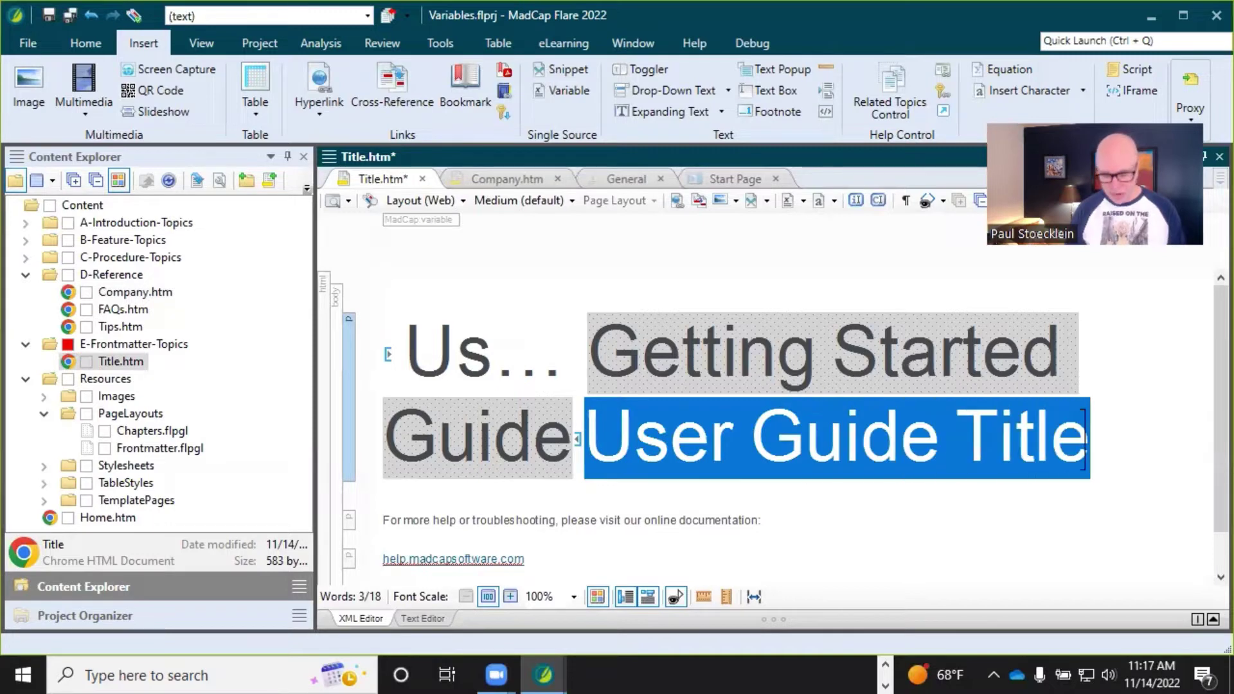
{"action": "key", "text": "Delete"}
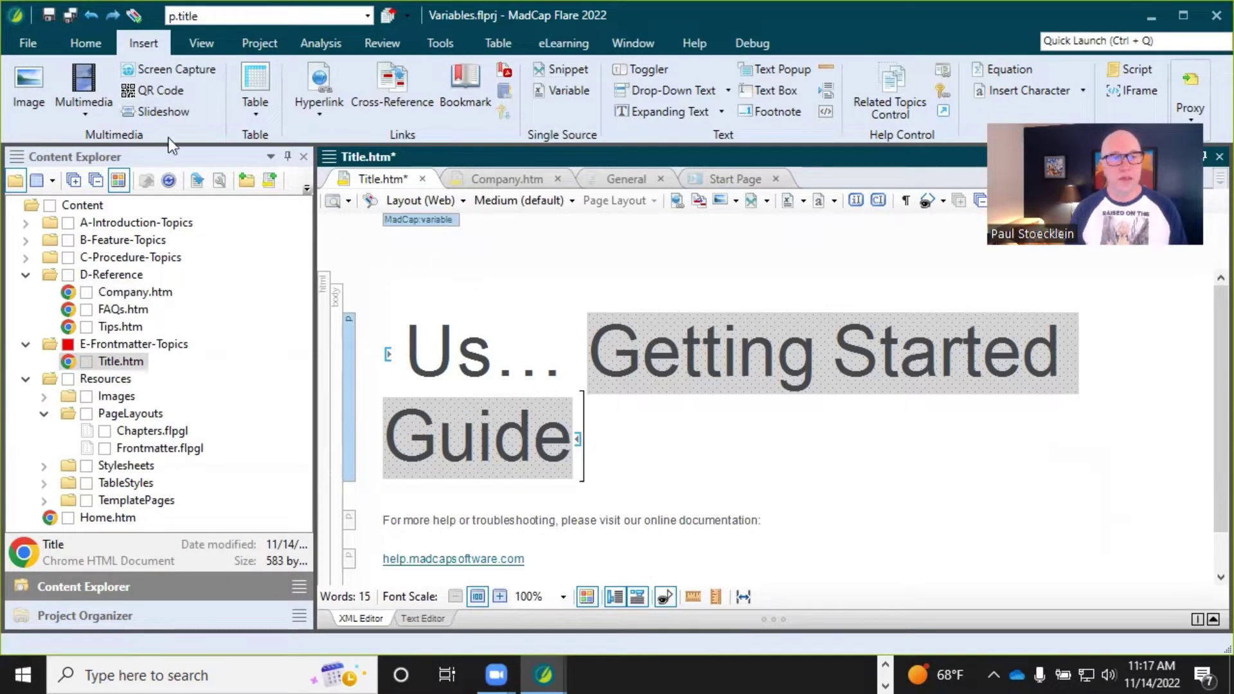
- Save the Title.htm topic and undo the replacement of the "User Guide Title" text with the variable
{"action": "left_click", "coordinate": [53, 18]}
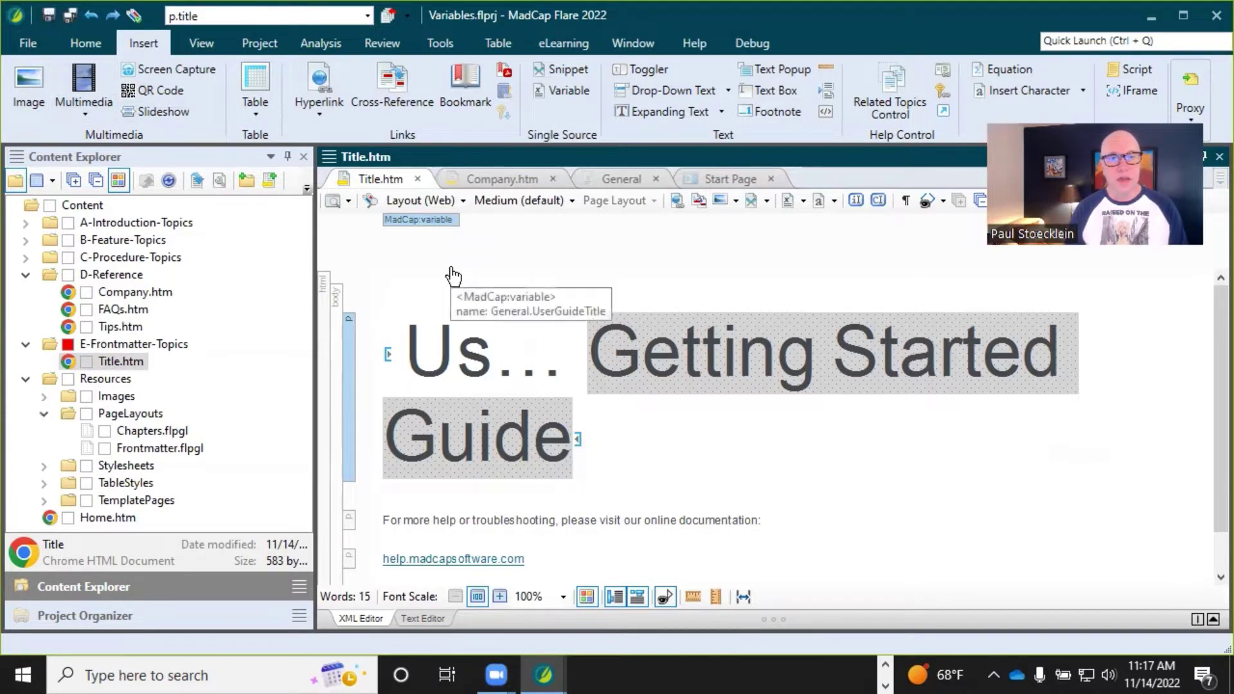
{"action": "left_click", "coordinate": [95, 14]}
{"action": "left_click", "coordinate": [95, 15]}
{"action": "left_click", "coordinate": [472, 318]}
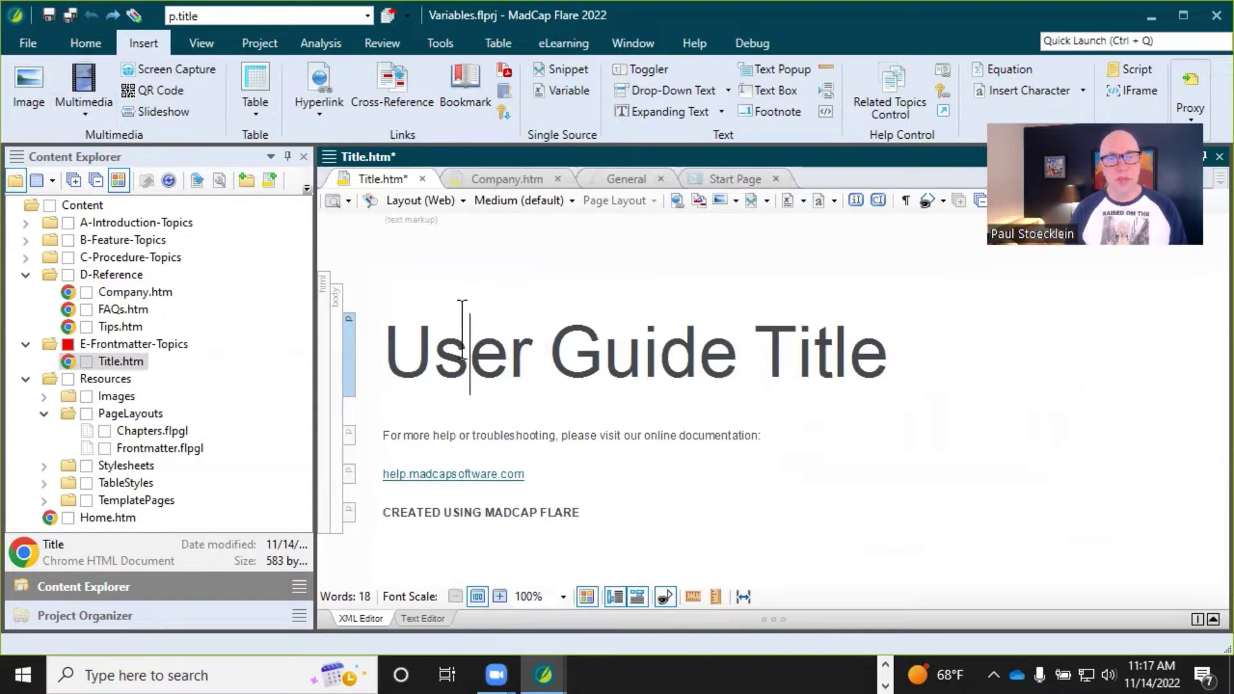
- Examine the variables available for insertion in the title, including the recently used ones, without inserting any
{"action": "left_click", "coordinate": [790, 206]}
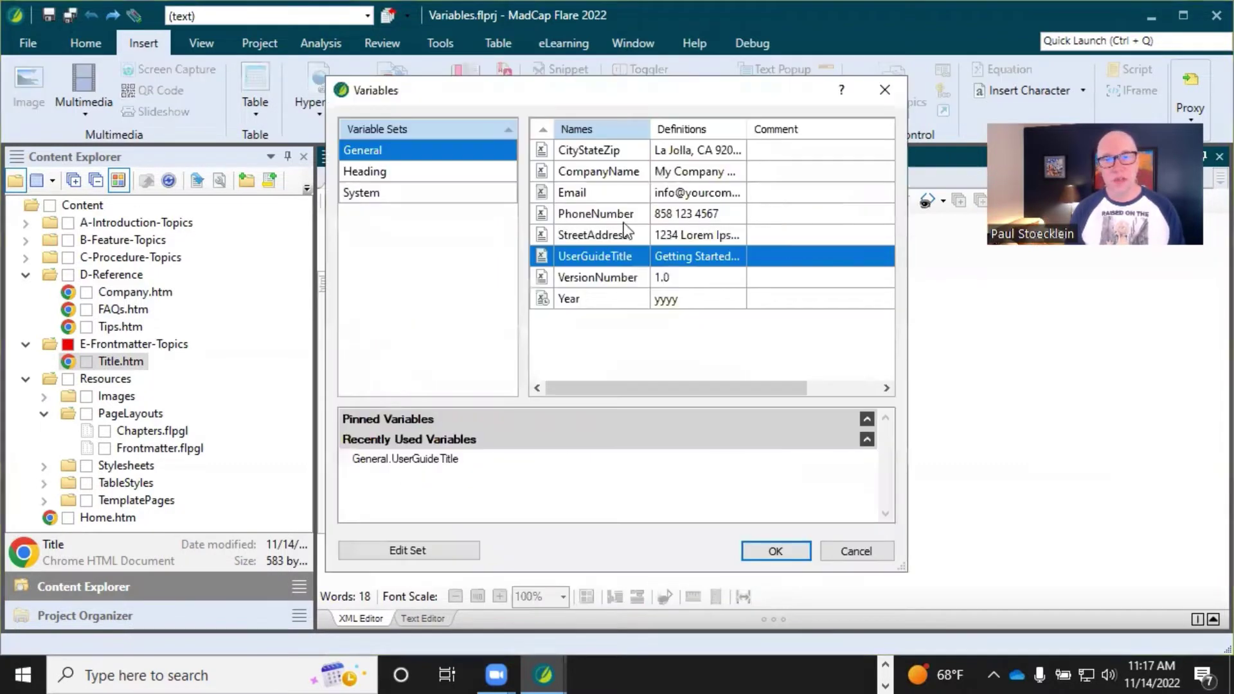
{"action": "left_click", "coordinate": [839, 550]}
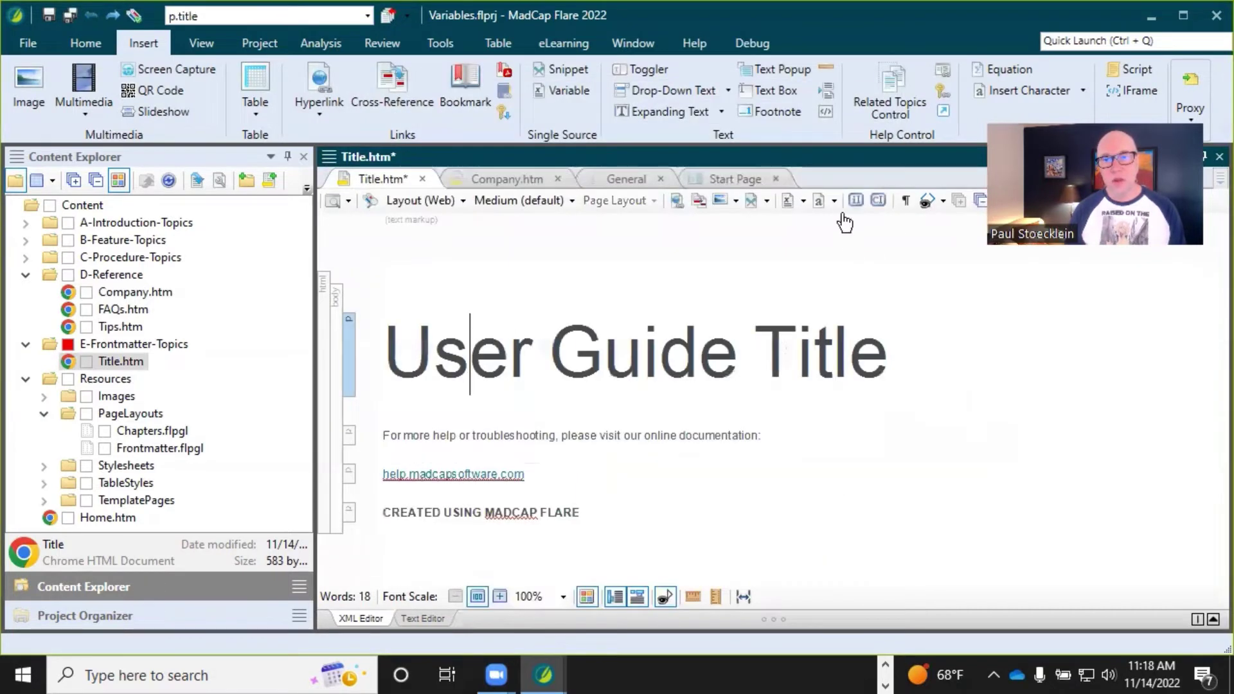
{"action": "left_click", "coordinate": [804, 201]}
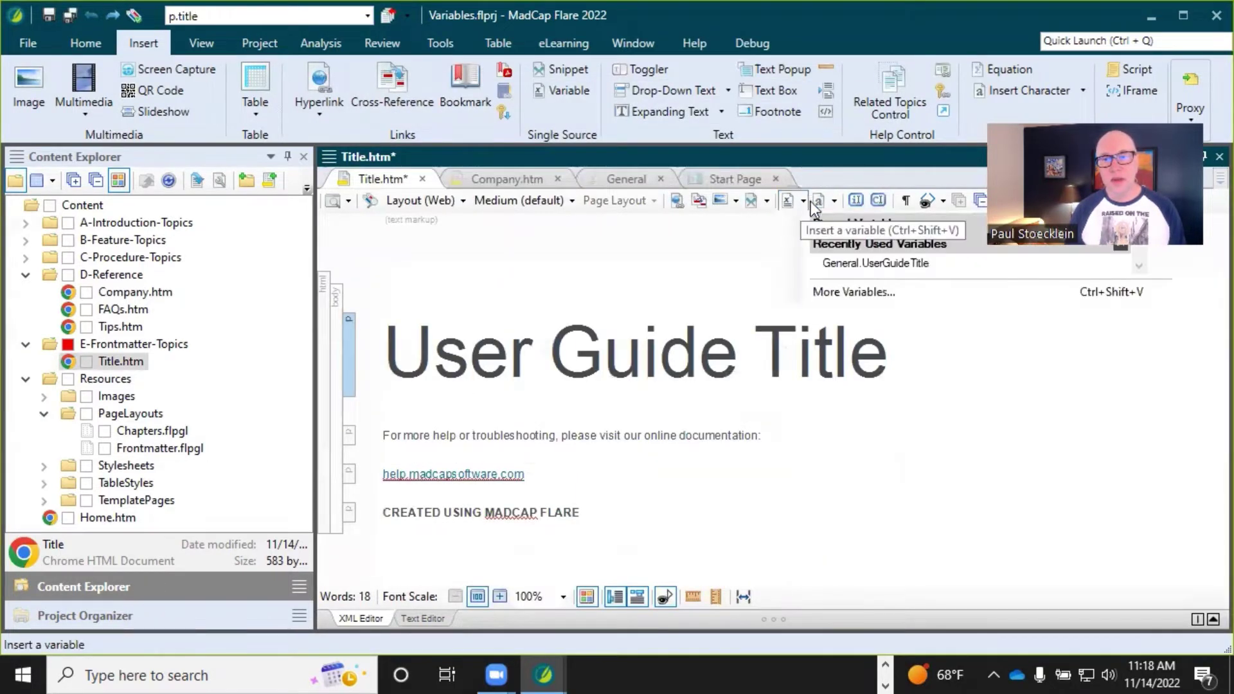
{"action": "left_click", "coordinate": [805, 201]}
{"action": "left_click", "coordinate": [804, 202]}
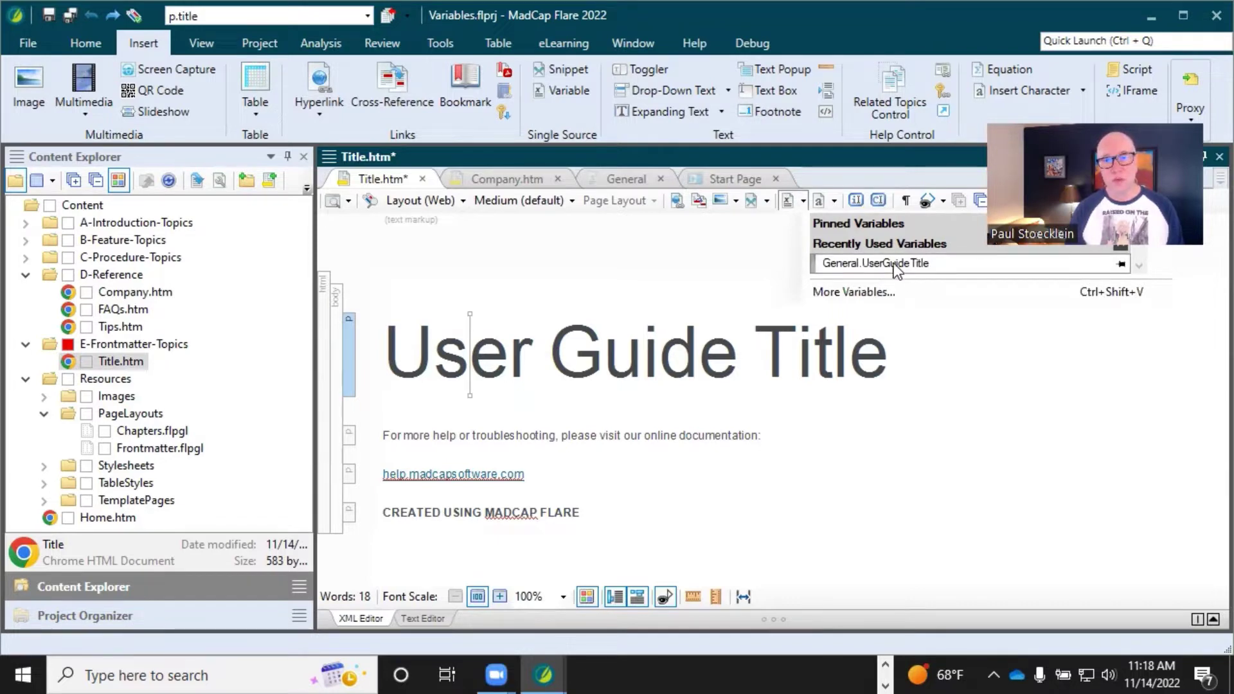
{"action": "left_click", "coordinate": [485, 344]}
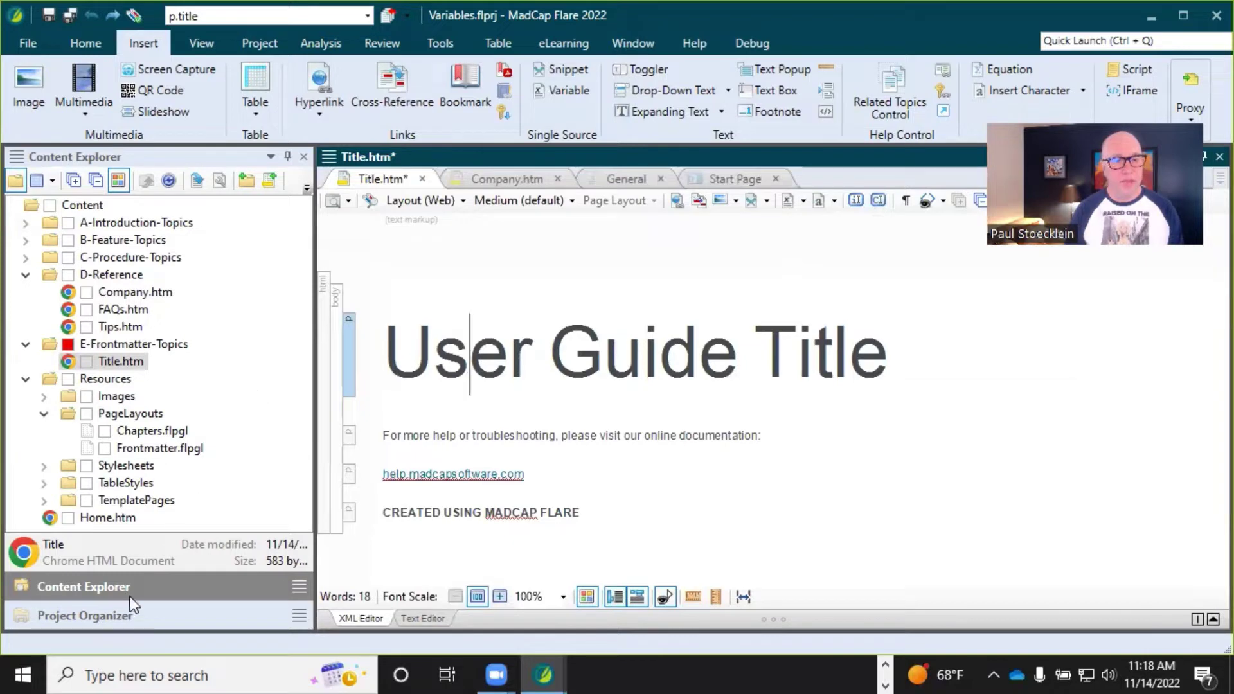
- Insert the UserGuideTitle variable from the General set into the title paragraph, delete the "User Guide Title" text and save the topic
{"action": "left_click", "coordinate": [118, 614]}
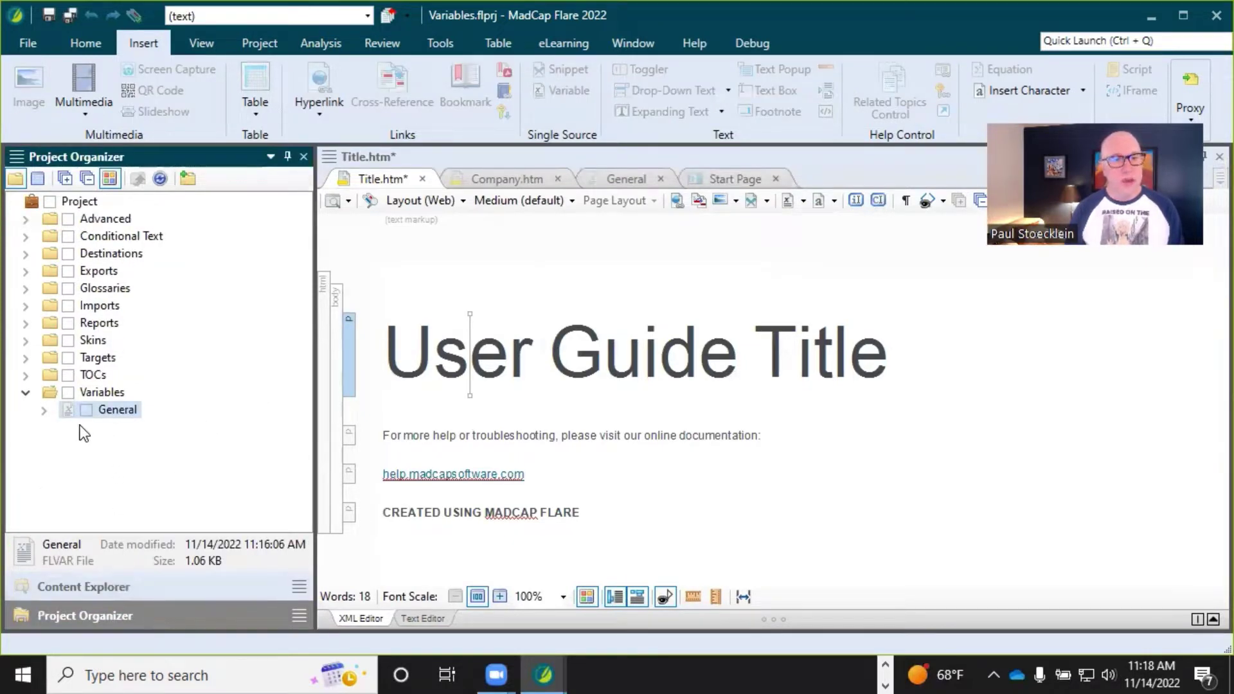
{"action": "left_click", "coordinate": [44, 411]}
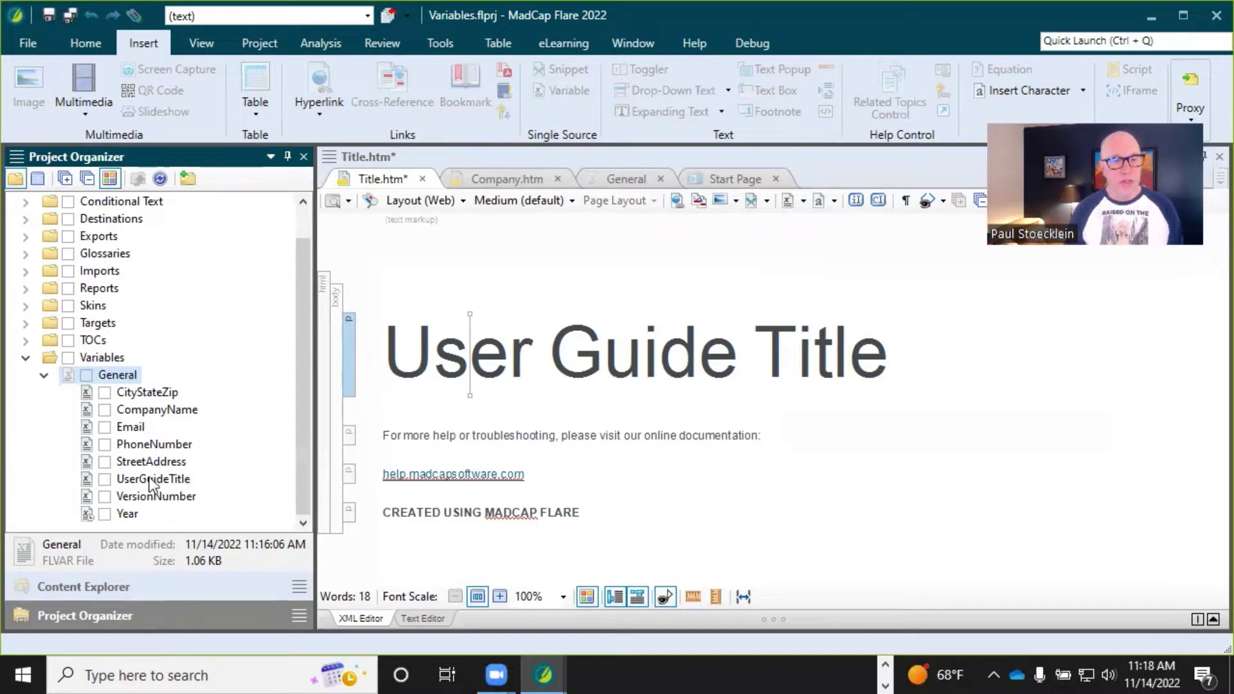
{"action": "left_click_drag", "start_coordinate": [153, 481], "coordinate": [401, 355]}
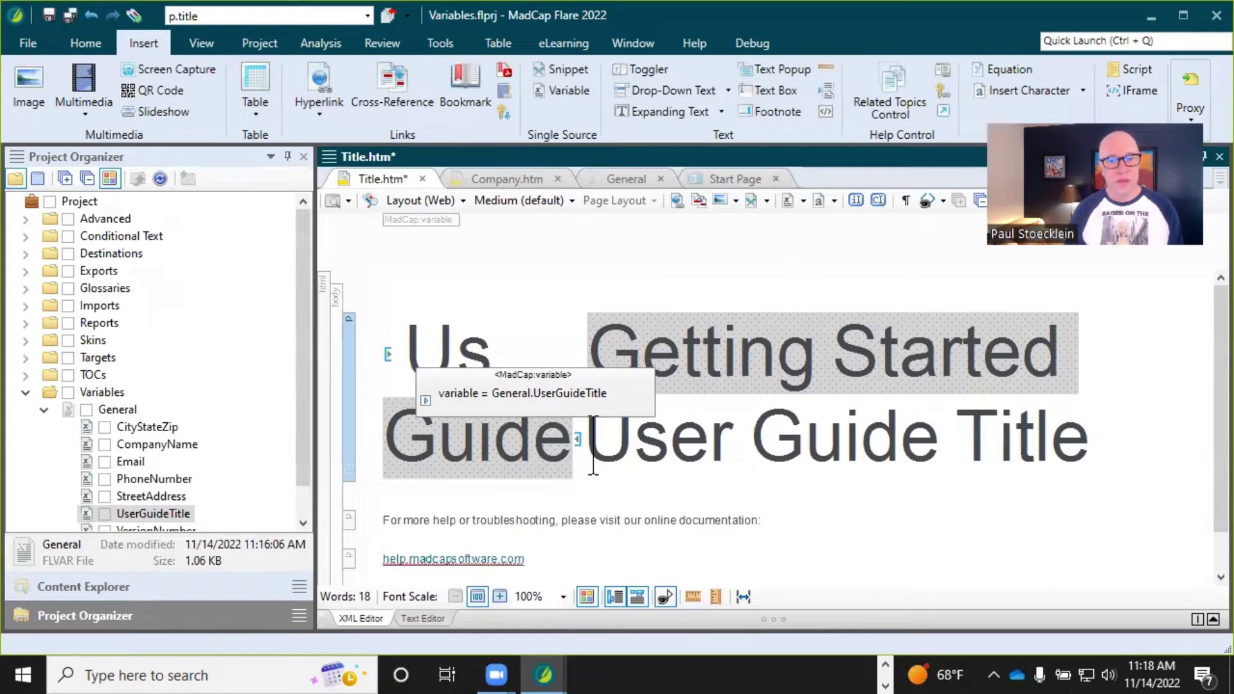
{"action": "left_click_drag", "start_coordinate": [596, 444], "coordinate": [1084, 439]}
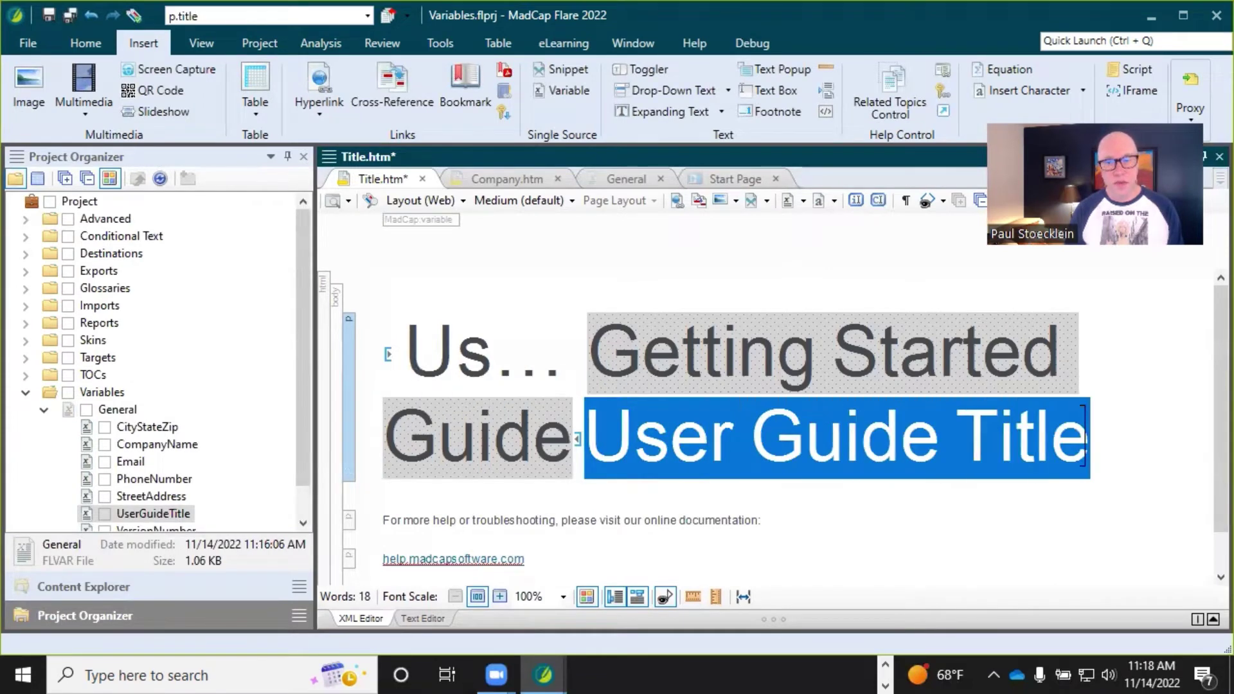
{"action": "key", "text": "Delete"}
{"action": "key", "text": "ctrl+s"}
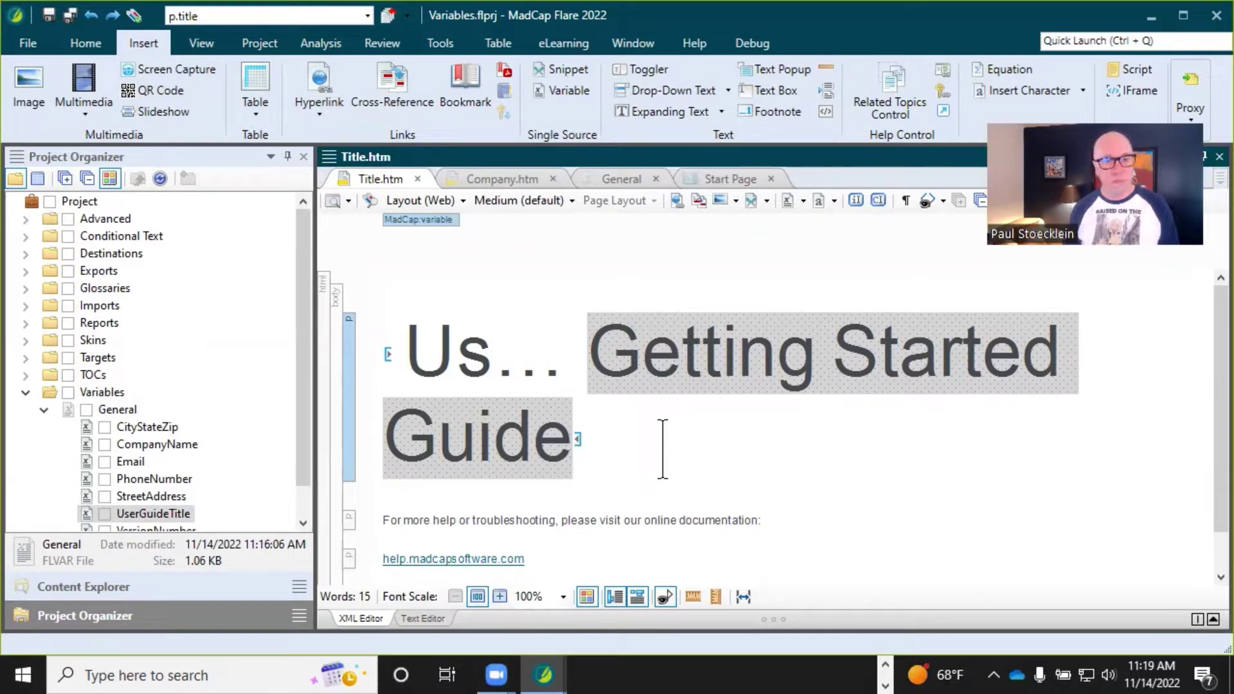
- Open the HTML5 target's General settings and examine the variables available for its output file name, without choosing one
{"action": "left_click", "coordinate": [25, 392]}
{"action": "left_click", "coordinate": [26, 358]}
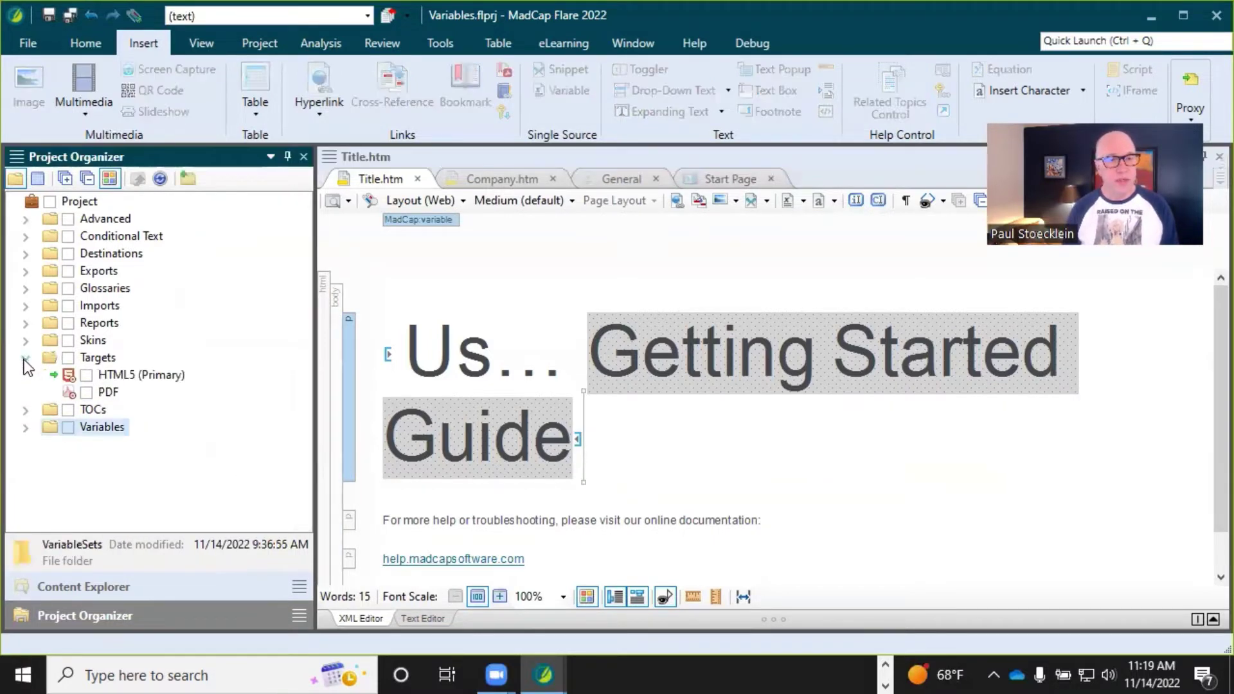
{"action": "left_click", "coordinate": [103, 375]}
{"action": "double_click", "coordinate": [104, 375]}
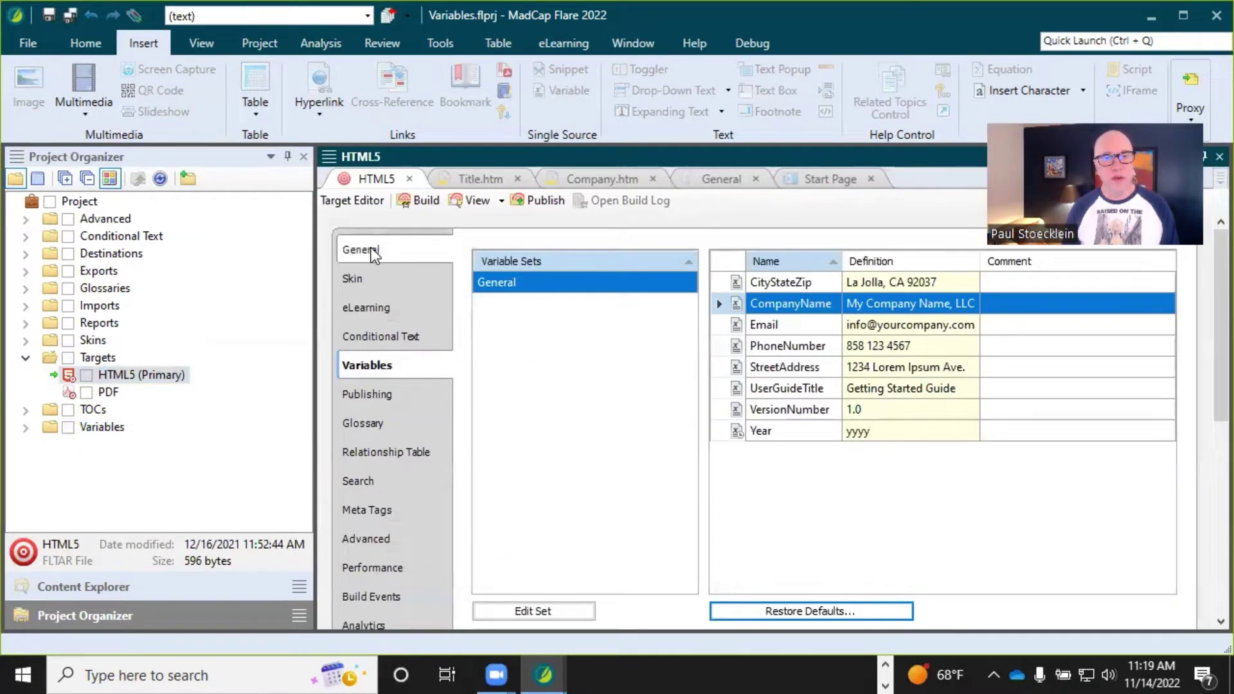
{"action": "left_click", "coordinate": [372, 249]}
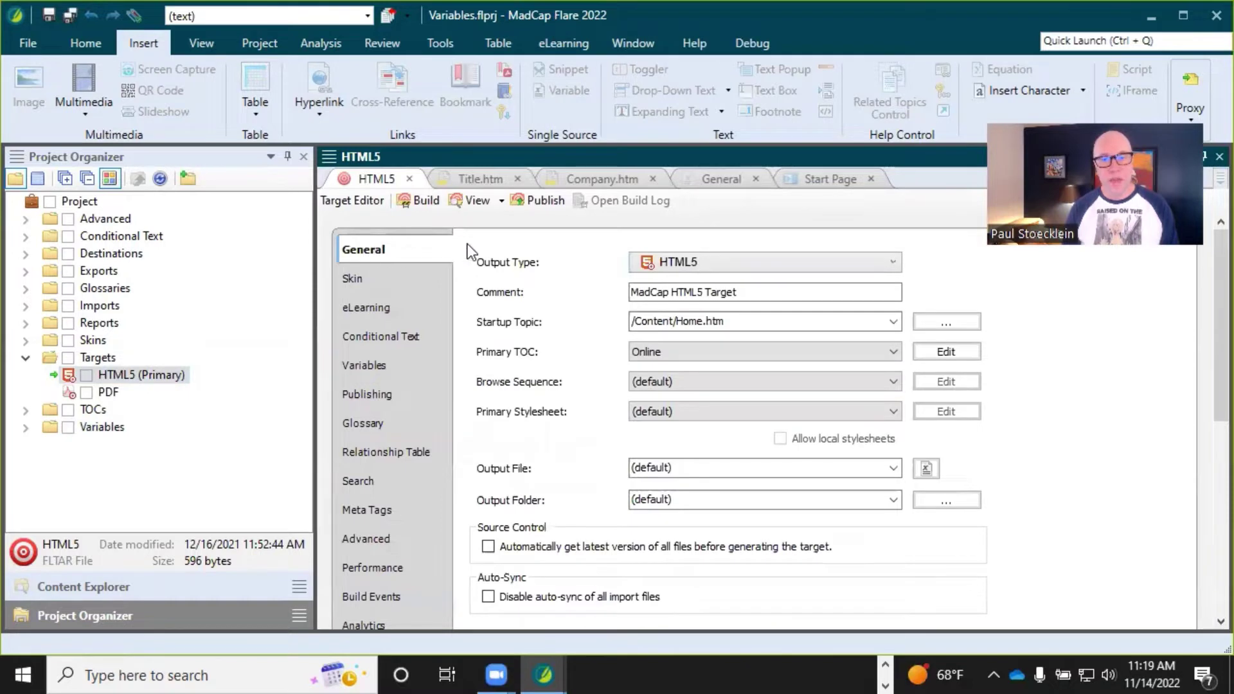
{"action": "left_click", "coordinate": [688, 468]}
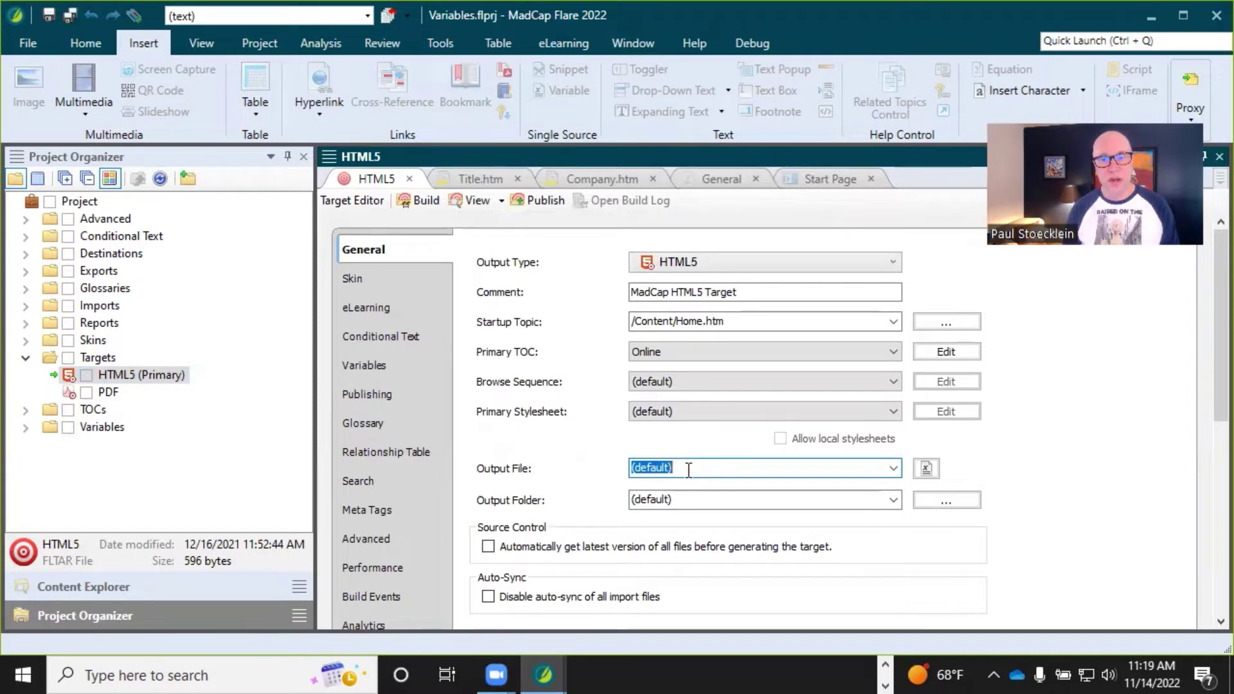
{"action": "left_click", "coordinate": [926, 470]}
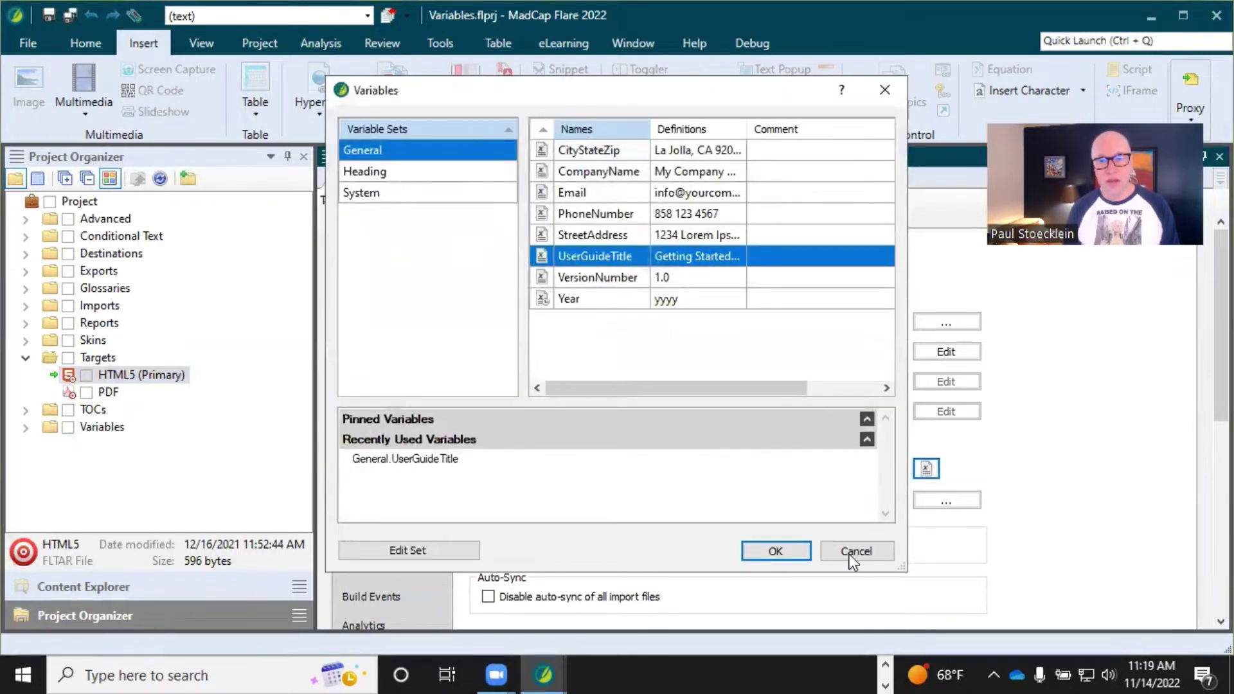
{"action": "left_click", "coordinate": [852, 551]}
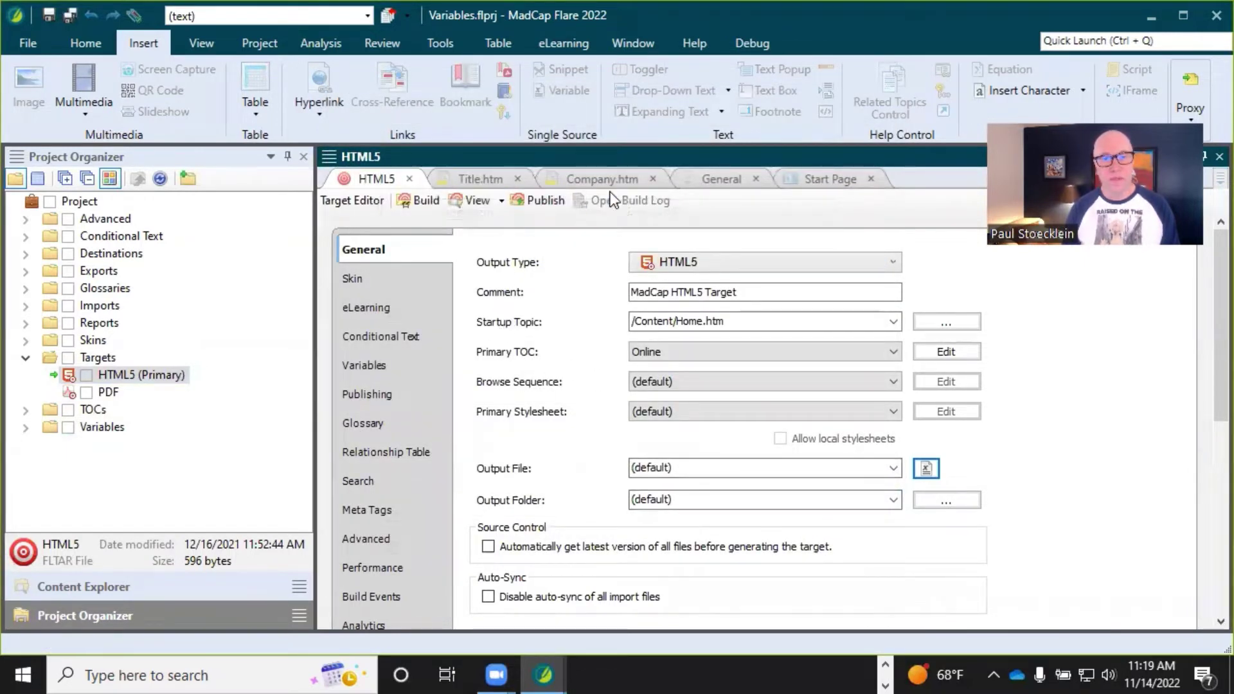
- In the Company.htm topic, examine how variables can fill a new hyperlink's link text, screen tip and alternate text, without inserting a link
{"action": "left_click", "coordinate": [554, 172]}
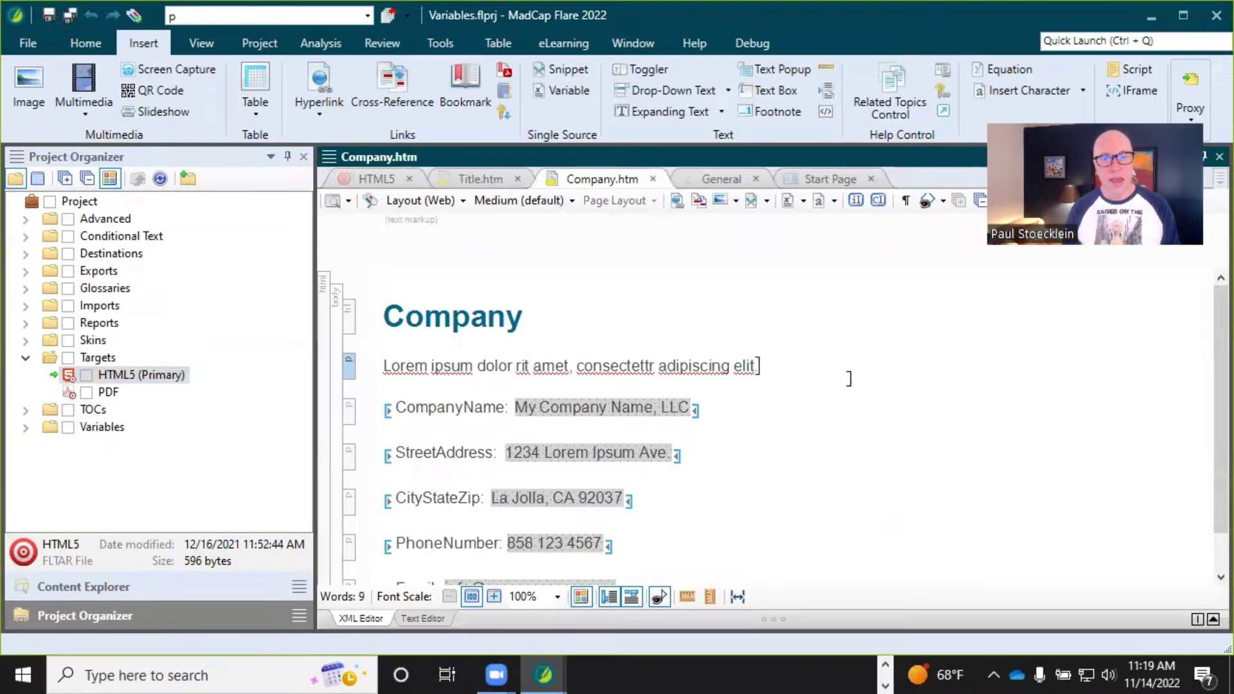
{"action": "left_click", "coordinate": [677, 202]}
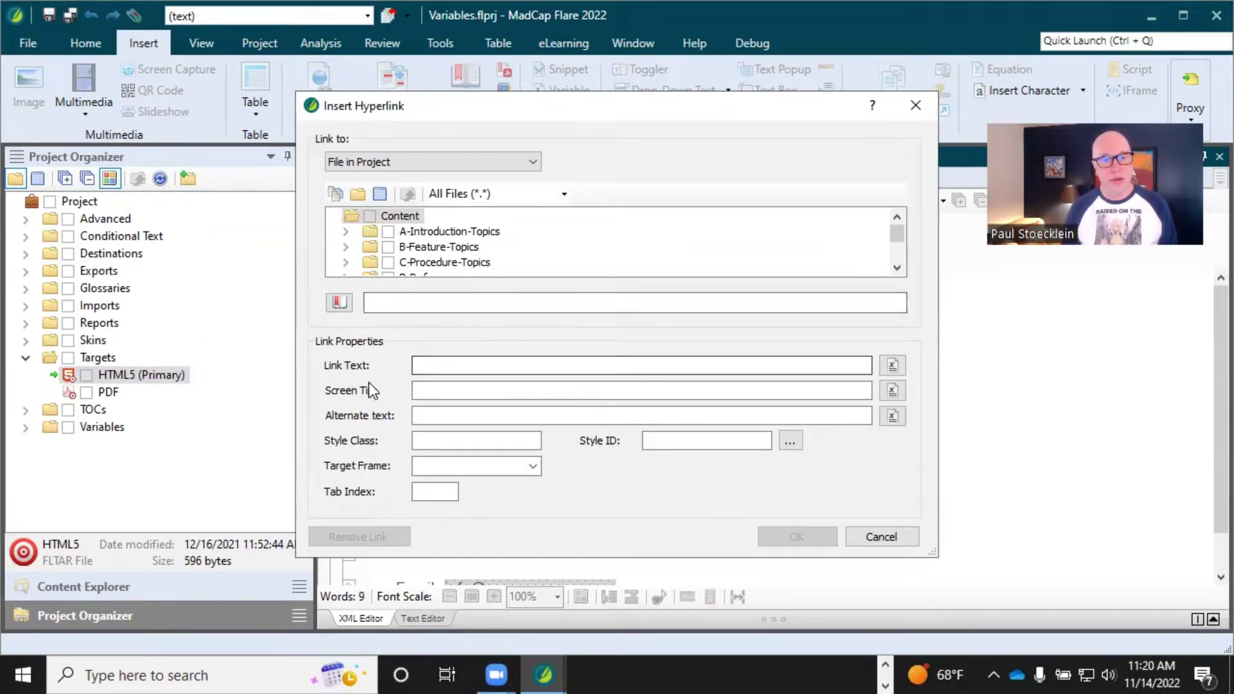
{"action": "left_click", "coordinate": [438, 363]}
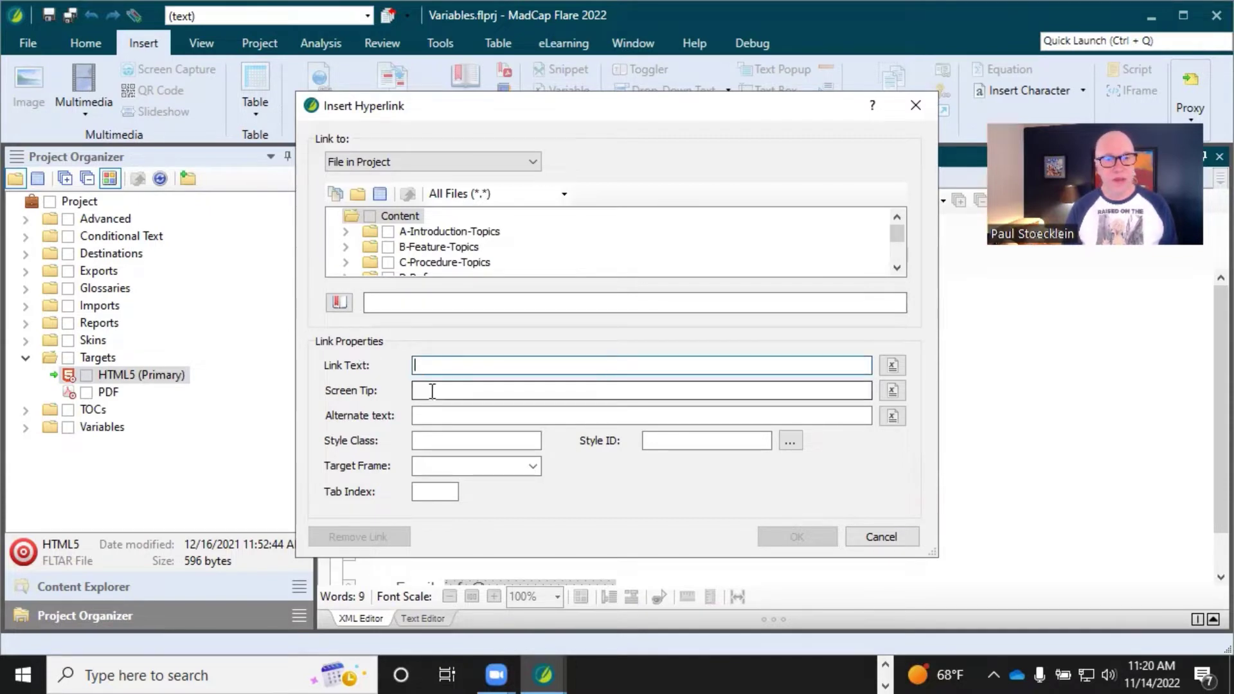
{"action": "left_click", "coordinate": [434, 391]}
{"action": "left_click", "coordinate": [443, 416]}
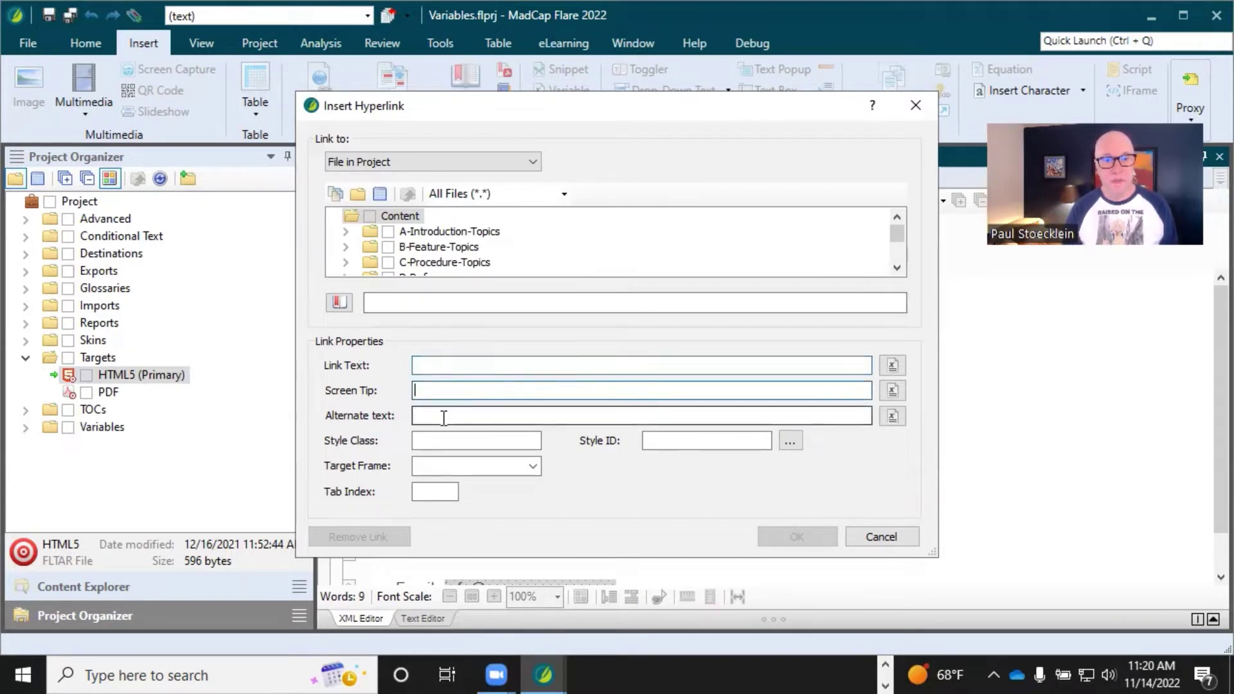
{"action": "left_click", "coordinate": [892, 417]}
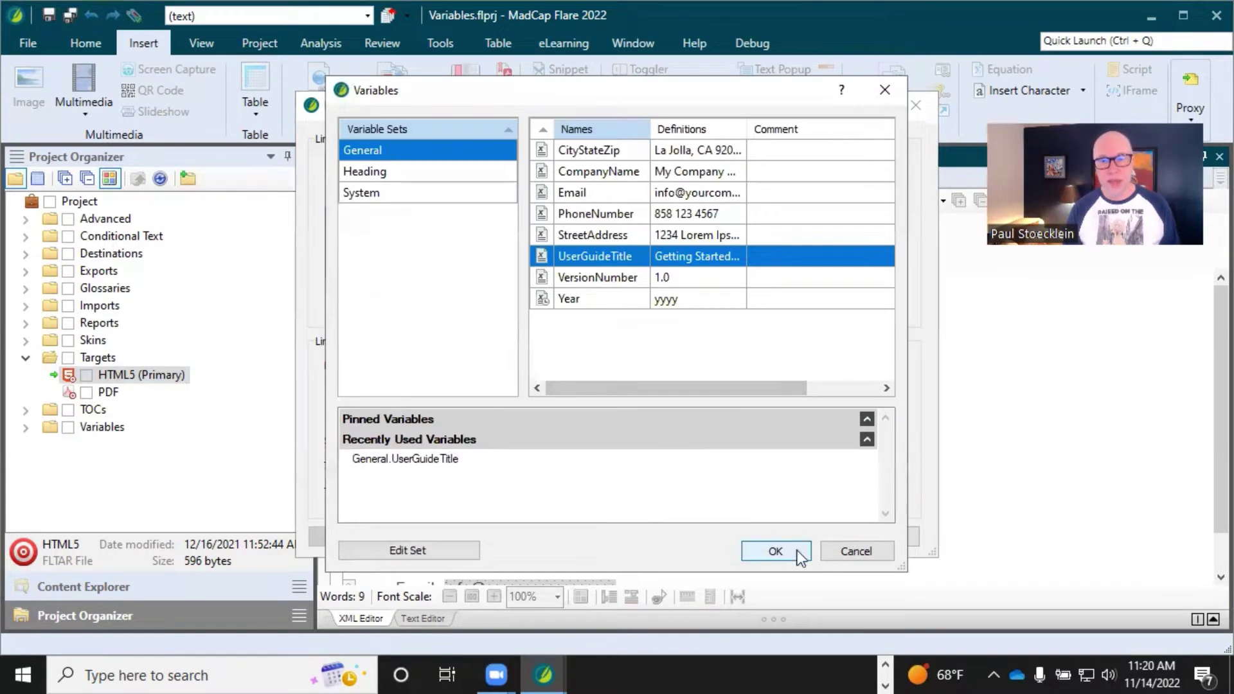
{"action": "left_click", "coordinate": [846, 550]}
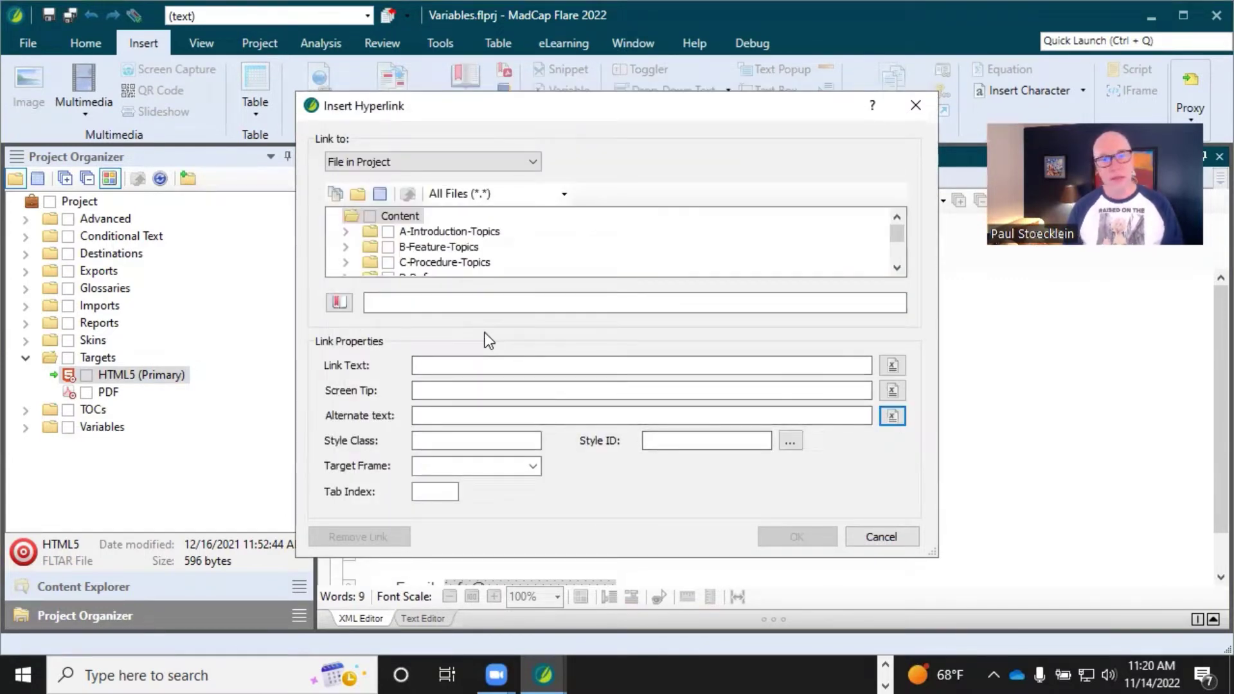
{"action": "left_click", "coordinate": [878, 537]}
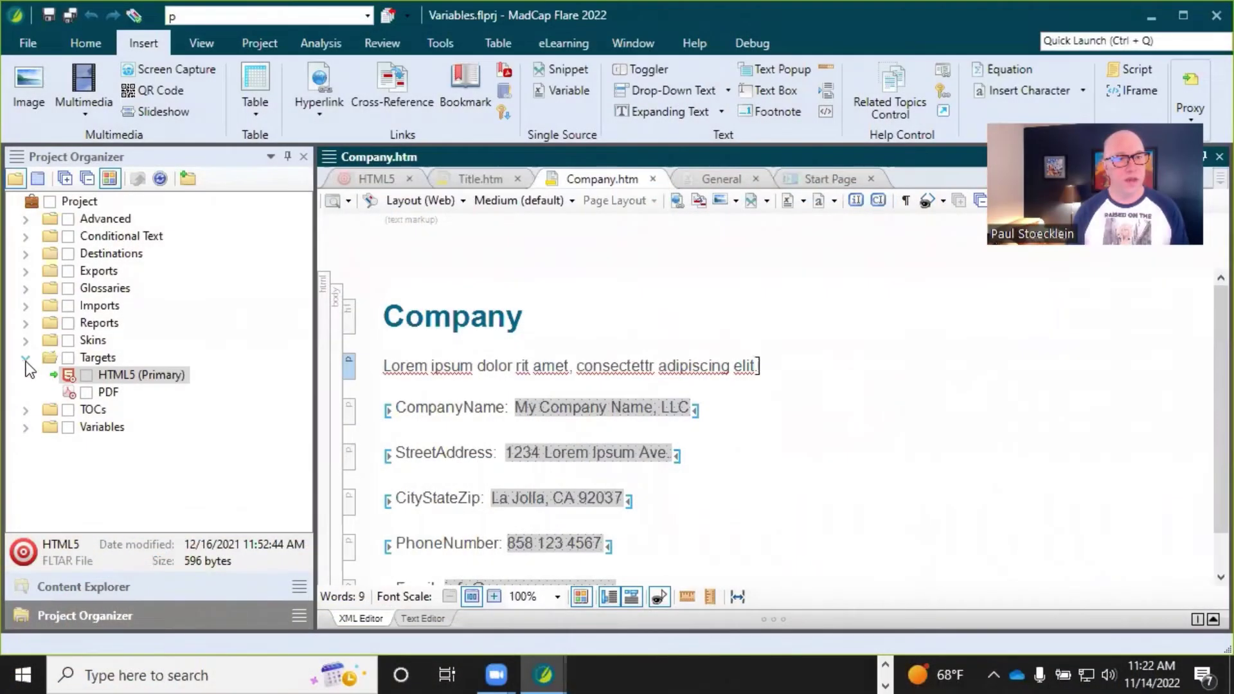
- Open the General variable set from the project's Variables folder for viewing
{"action": "left_click", "coordinate": [26, 358]}
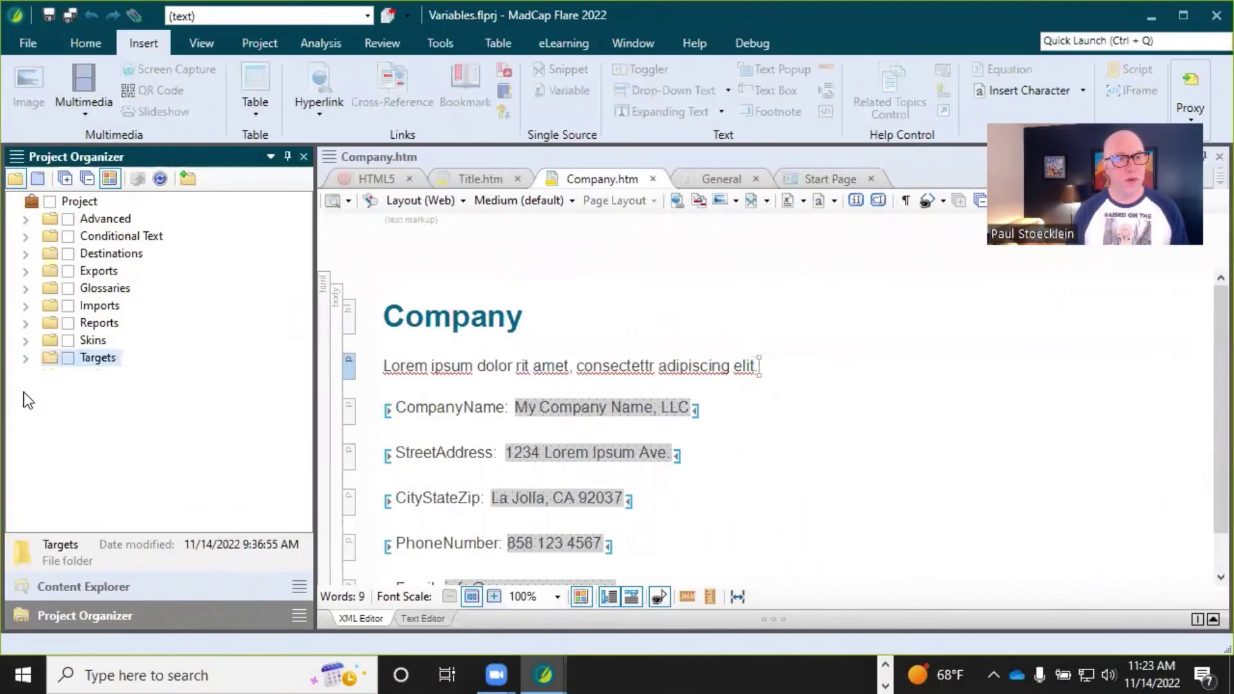
{"action": "left_click", "coordinate": [26, 392]}
{"action": "left_click", "coordinate": [117, 409]}
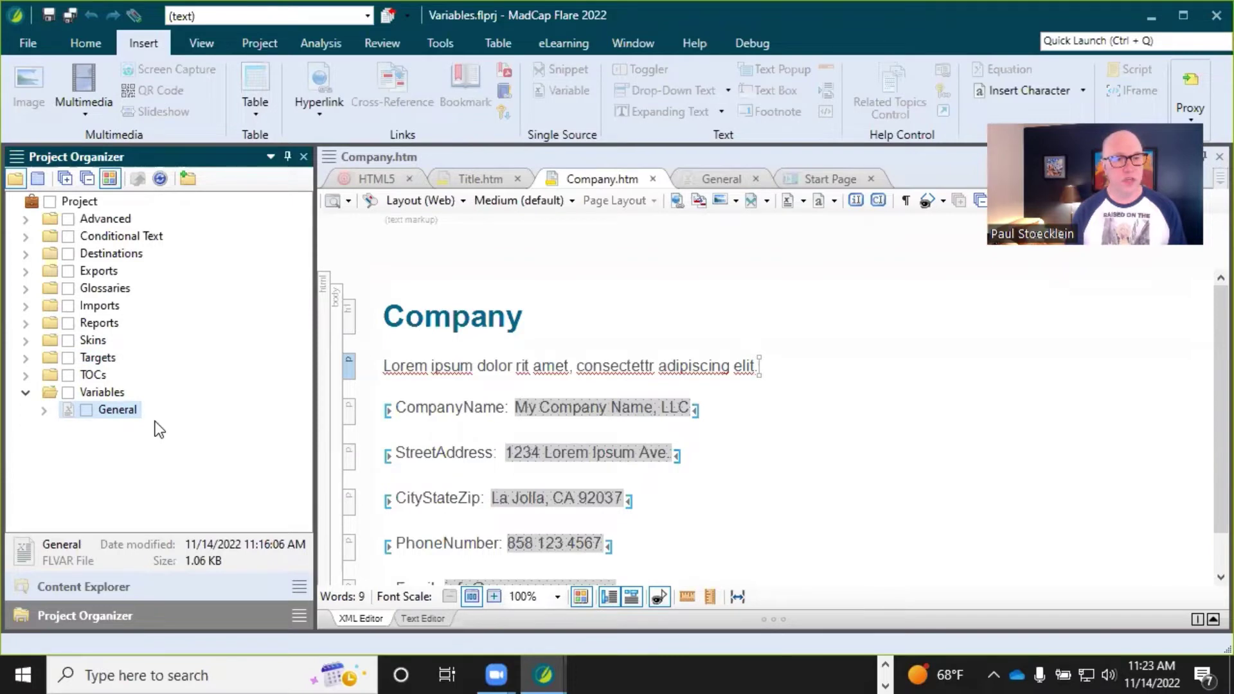
{"action": "double_click", "coordinate": [121, 413]}
{"action": "left_click", "coordinate": [496, 247]}
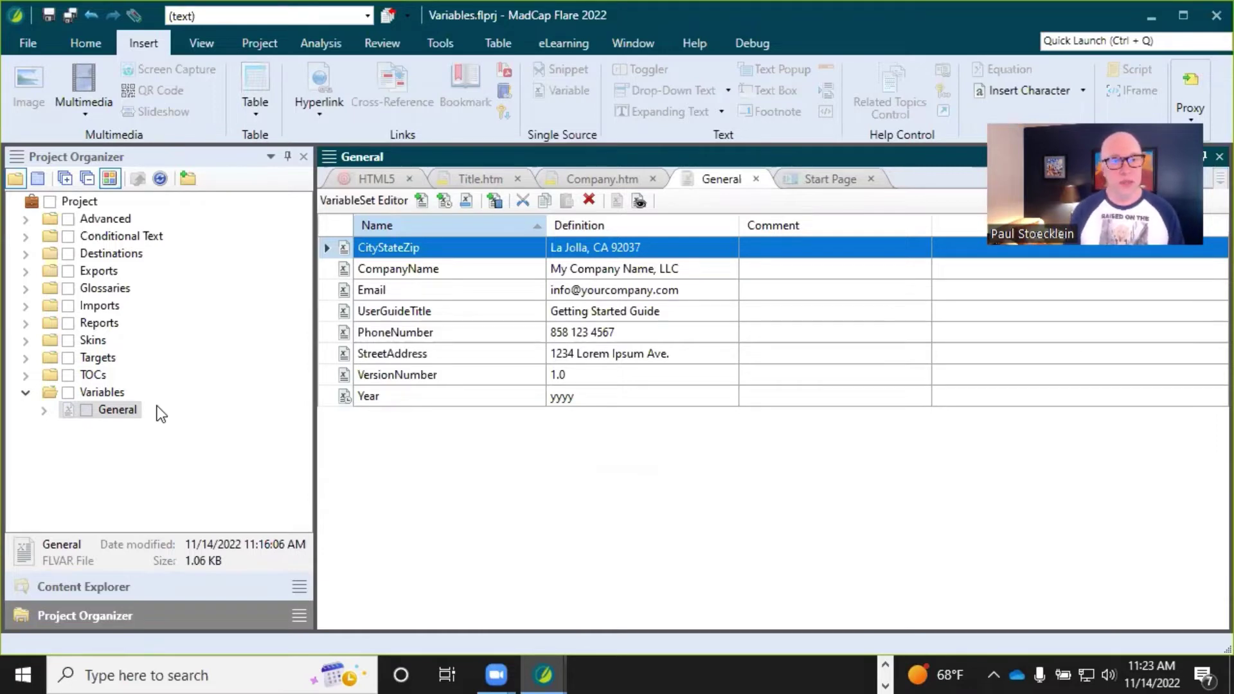
- Add a variable set named YouTube-Links to the Variables folder, based on the MyVariables factory template
{"action": "right_click", "coordinate": [111, 399]}
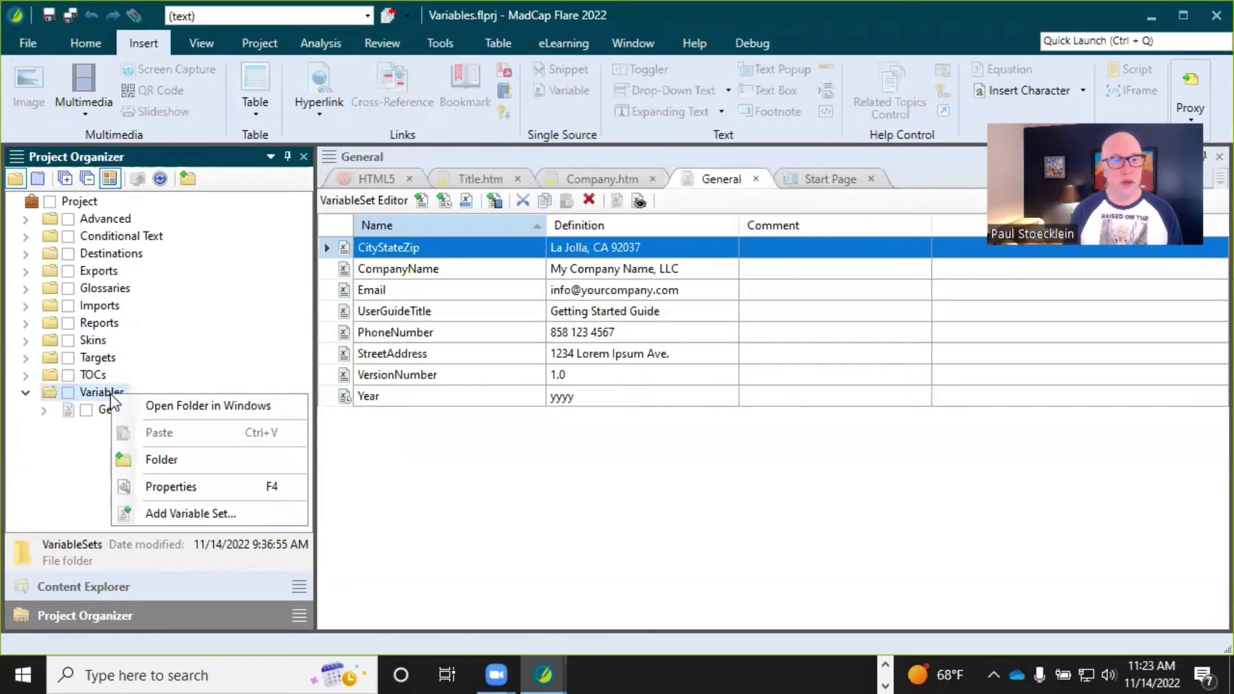
{"action": "left_click", "coordinate": [169, 513]}
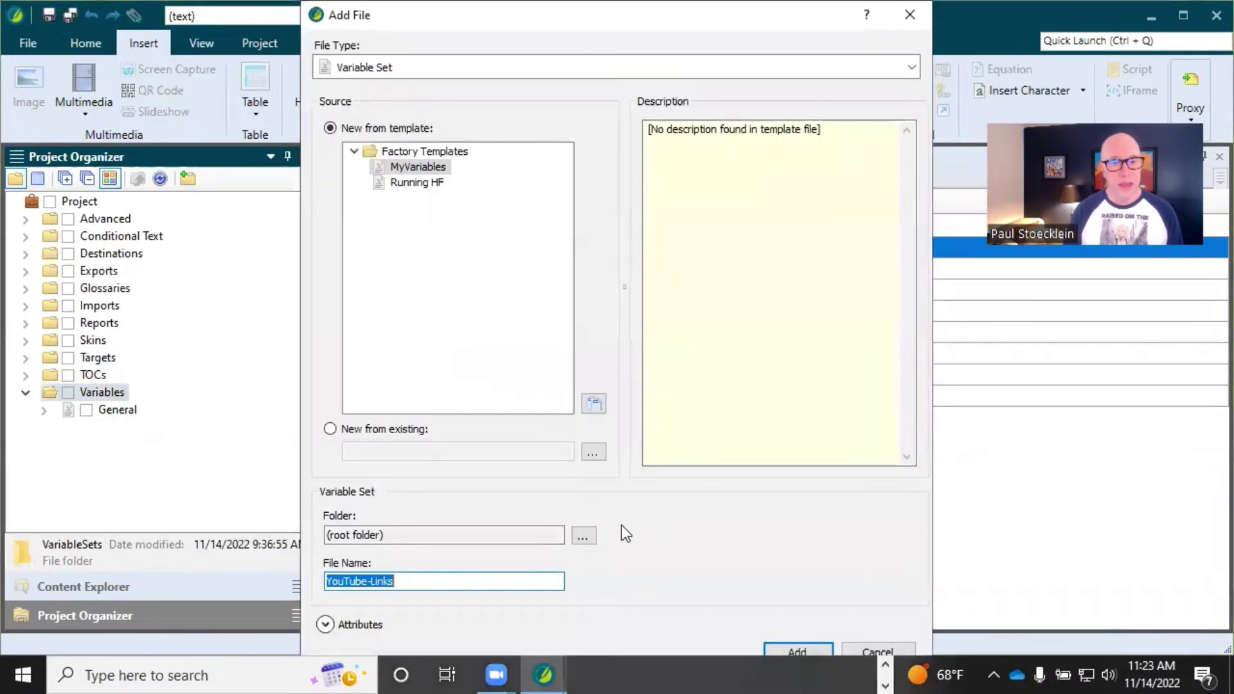
{"action": "left_click", "coordinate": [411, 580]}
{"action": "left_click_drag", "start_coordinate": [425, 581], "coordinate": [292, 585]}
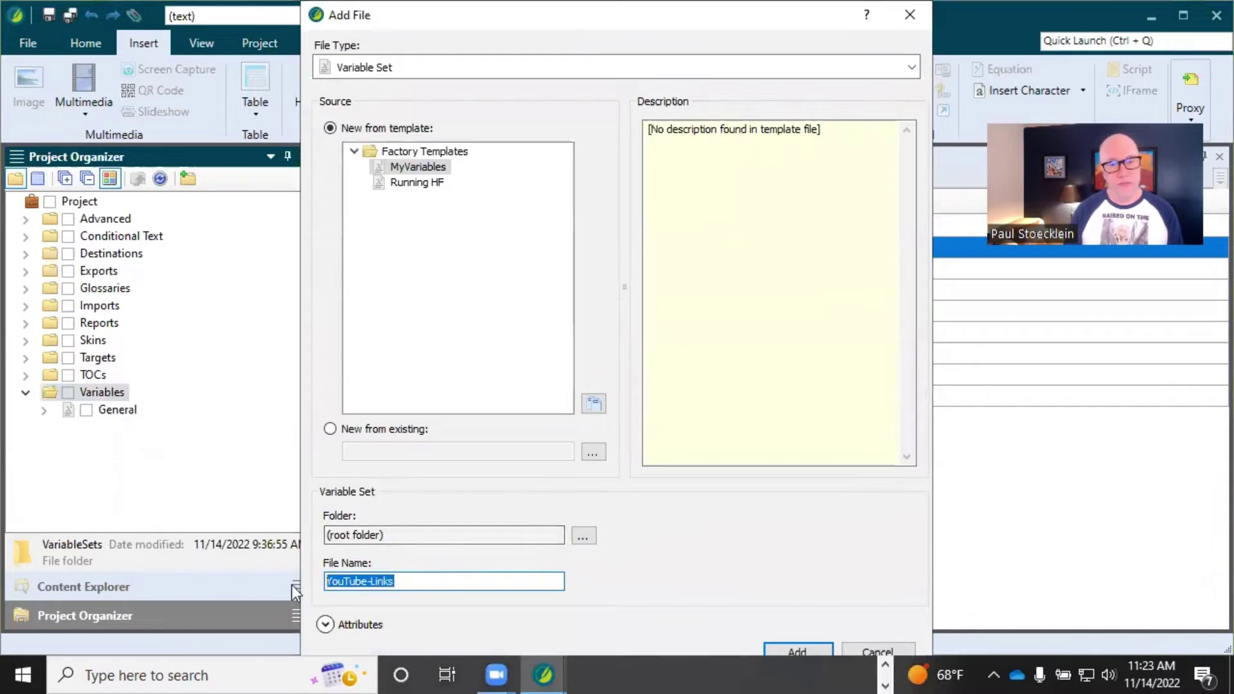
{"action": "key", "text": "End"}
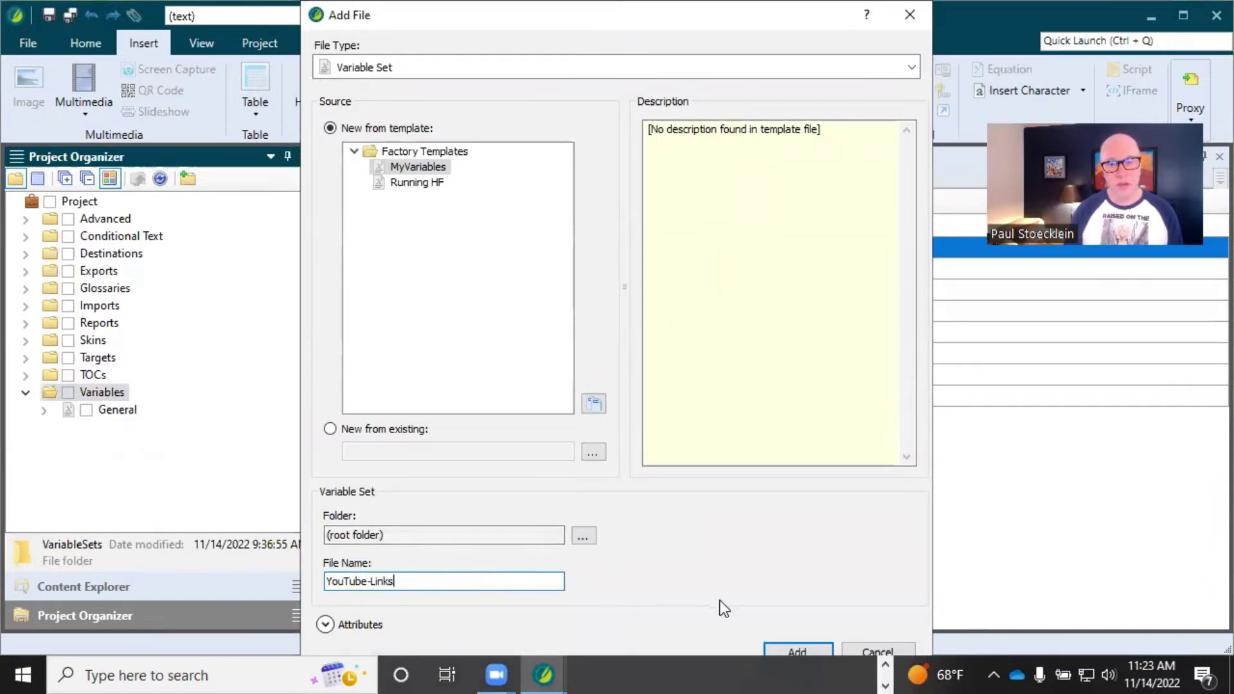
{"action": "left_click", "coordinate": [793, 649]}
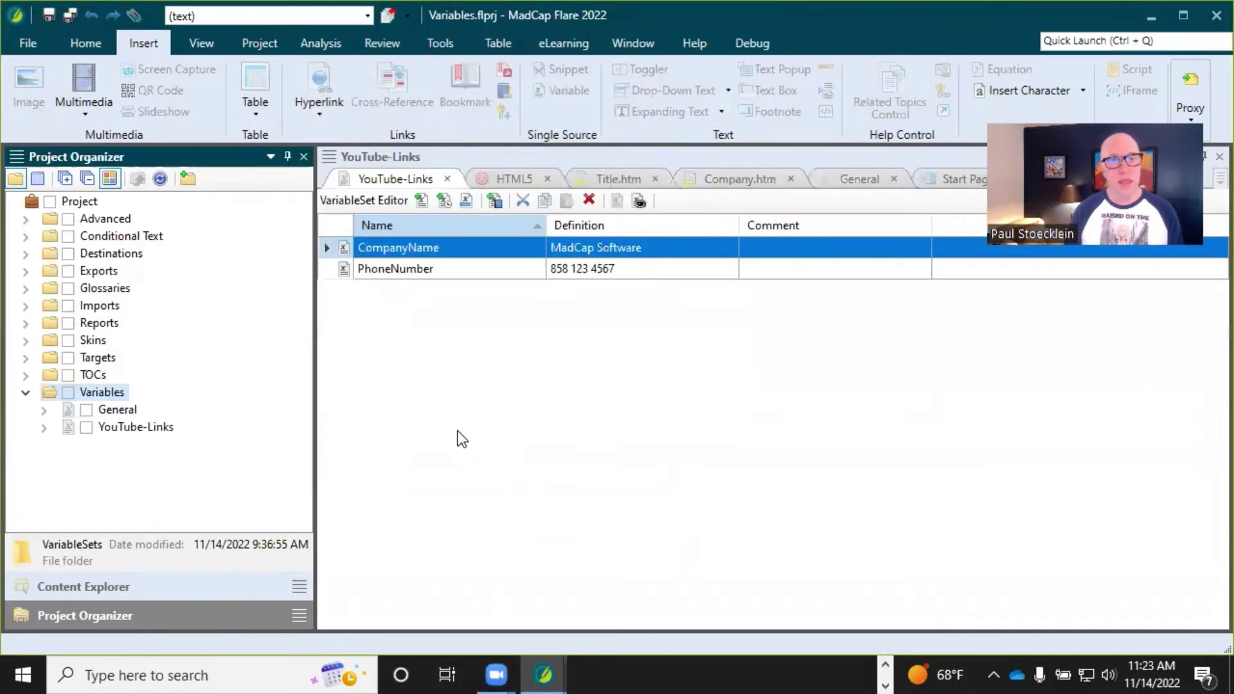
- Delete the PhoneNumber variable from the YouTube-Links variable set
{"action": "left_click", "coordinate": [396, 274]}
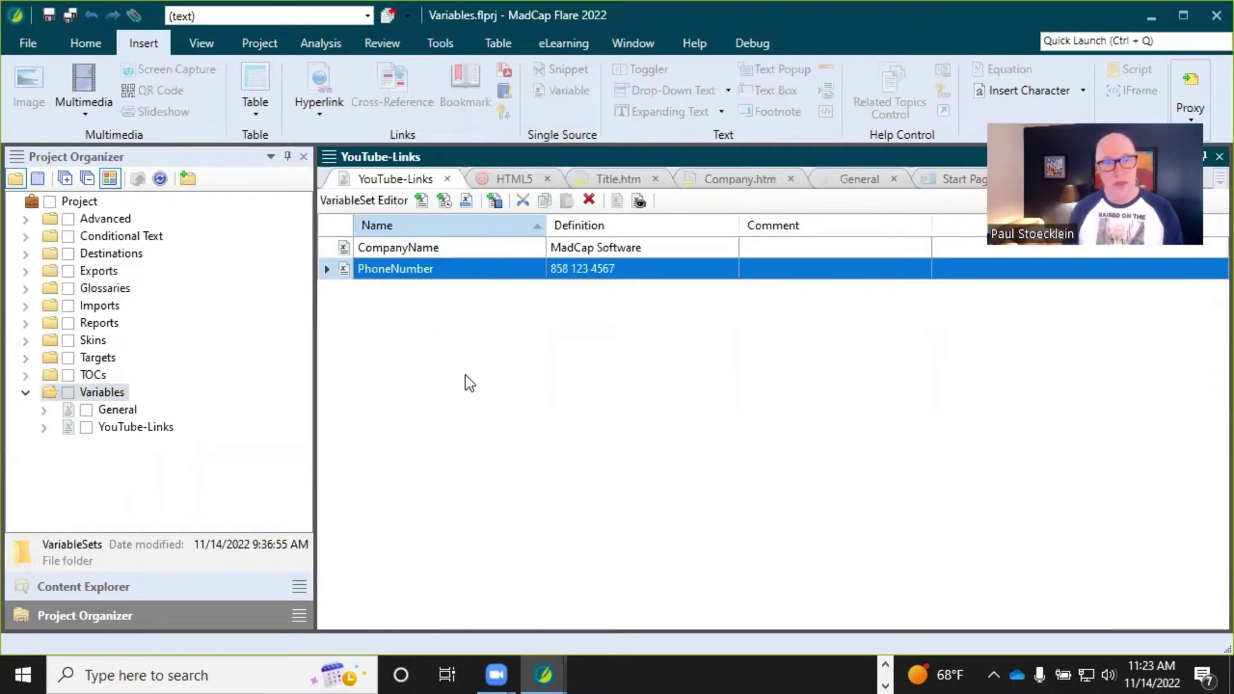
{"action": "key", "text": "Delete"}
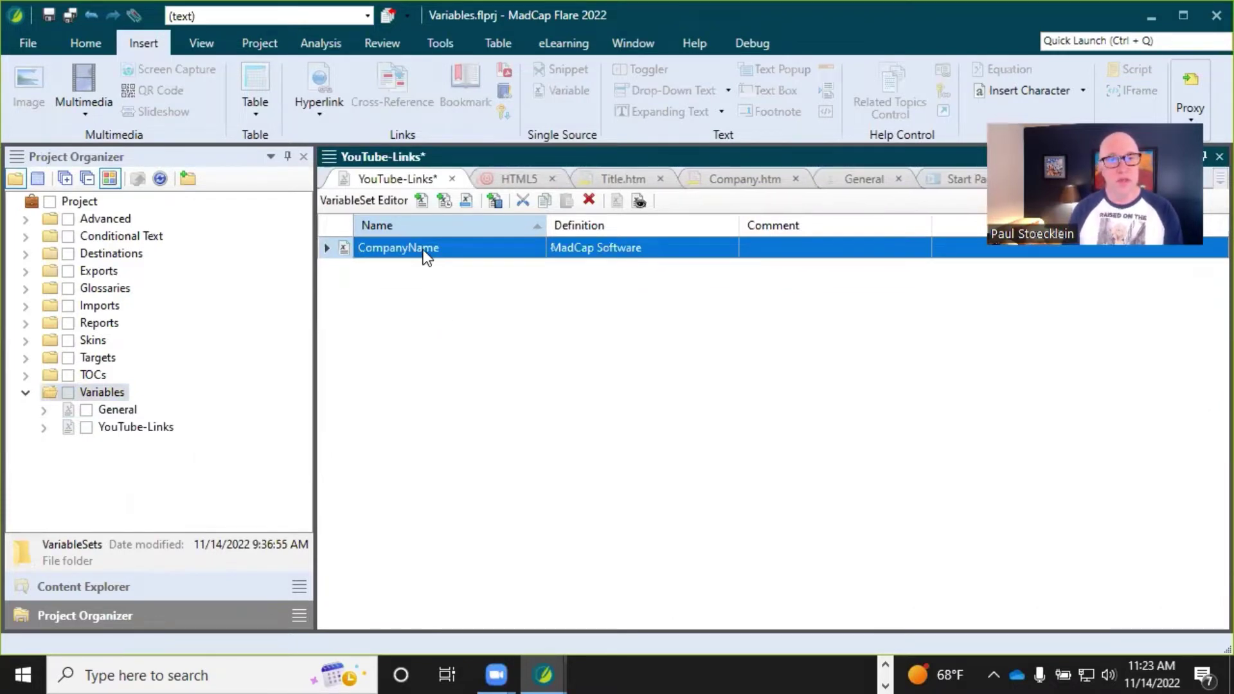
- Rename the CompanyName variable in the YouTube-Links set to Getting Started Video and save all open files
{"action": "left_click", "coordinate": [434, 257]}
{"action": "left_click", "coordinate": [449, 251]}
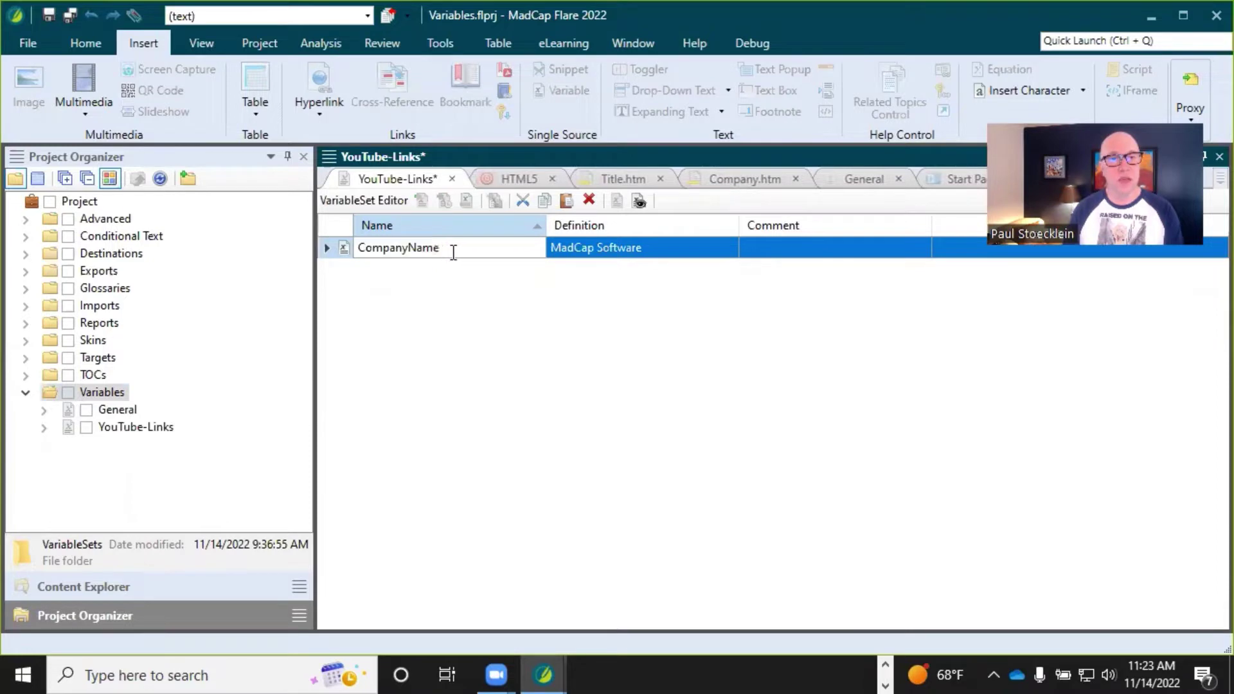
{"action": "double_click", "coordinate": [441, 250]}
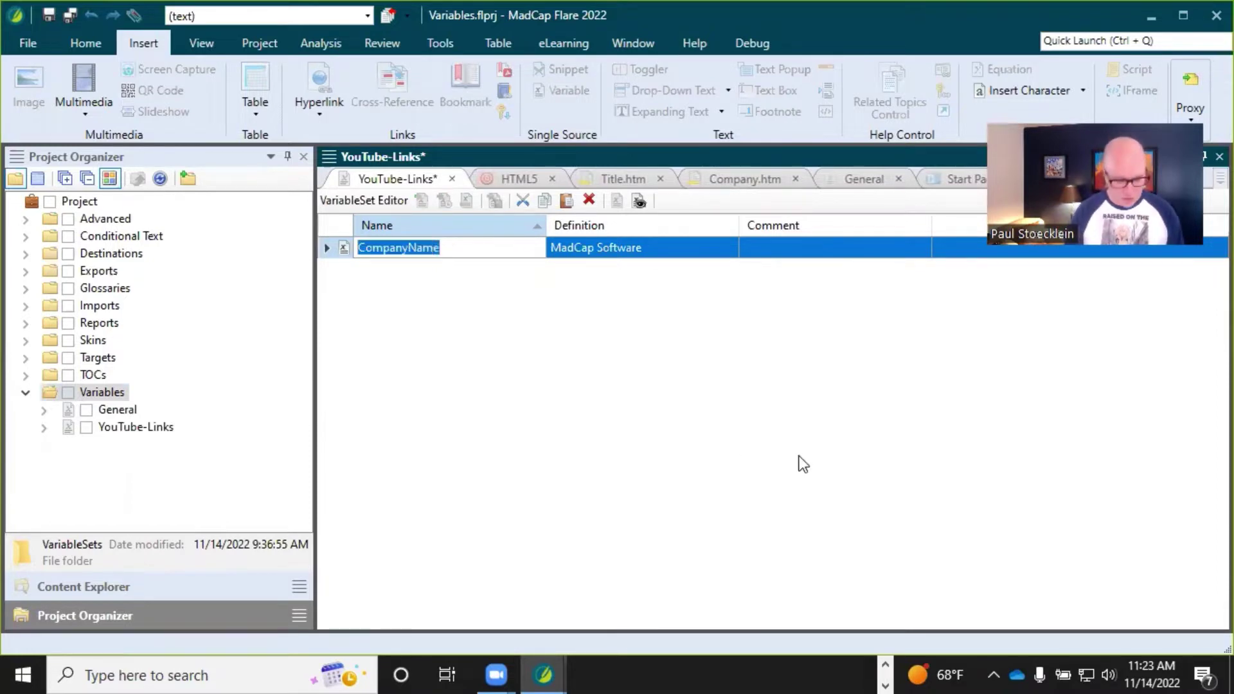
{"action": "type", "text": "Gett"}
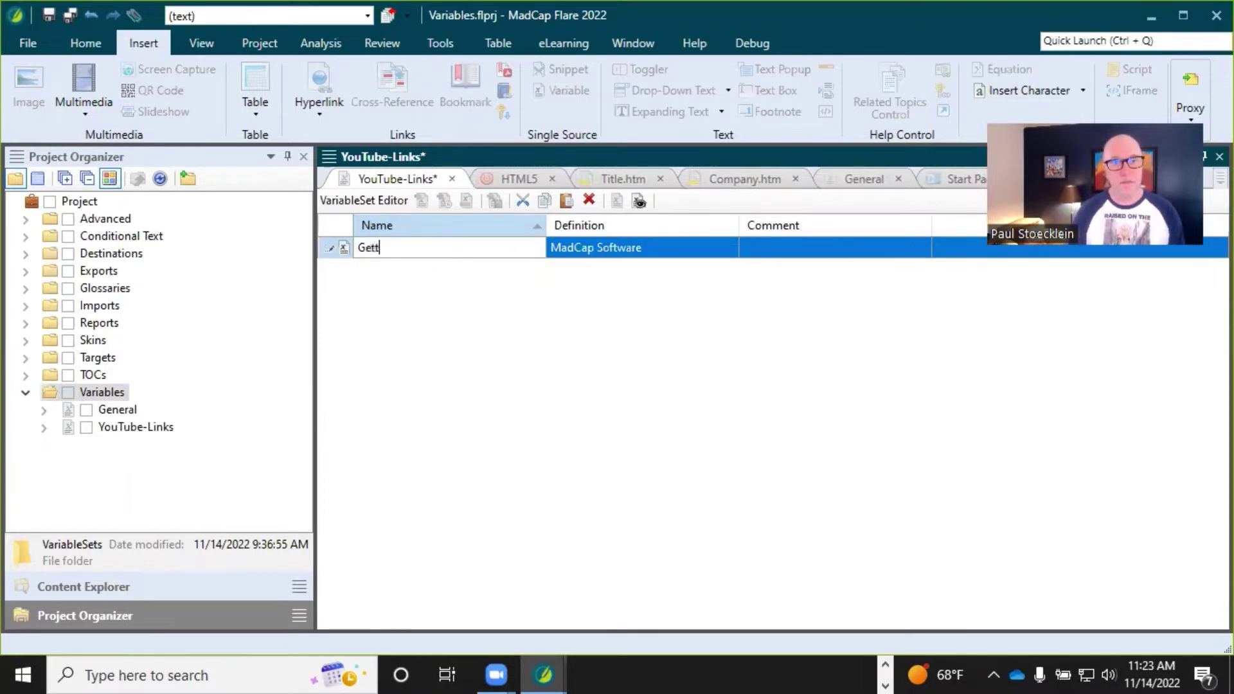
{"action": "type", "text": "ing Start"}
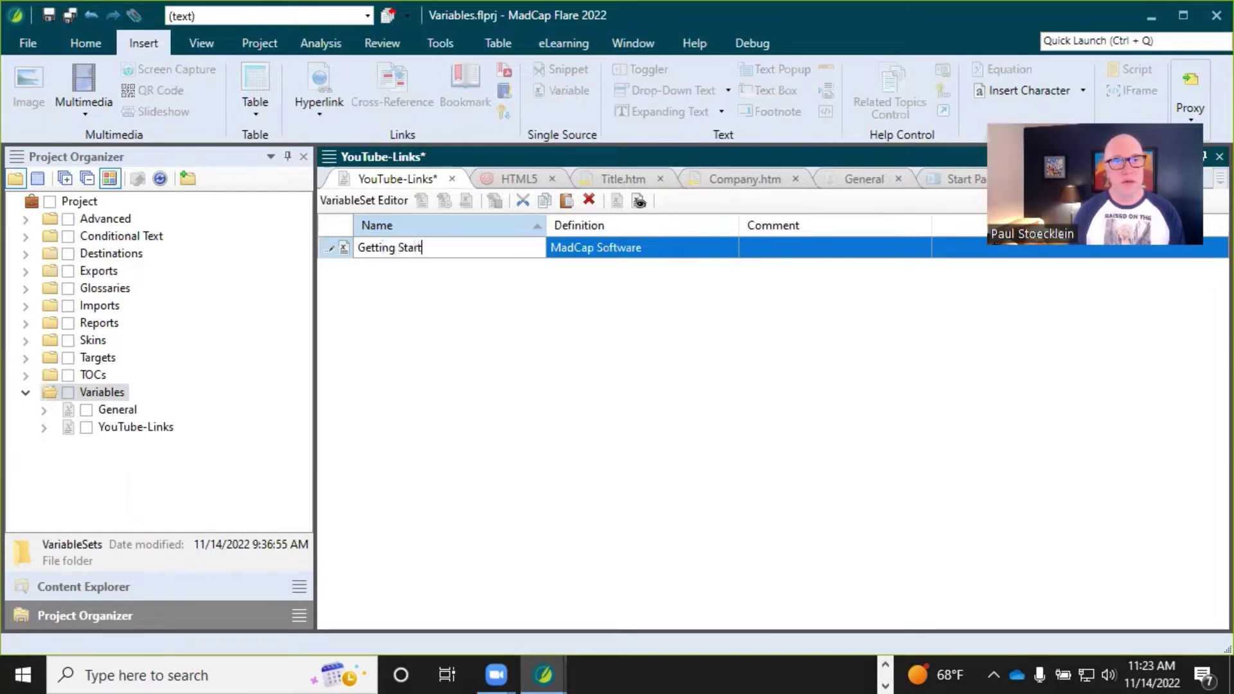
{"action": "type", "text": "ed Video"}
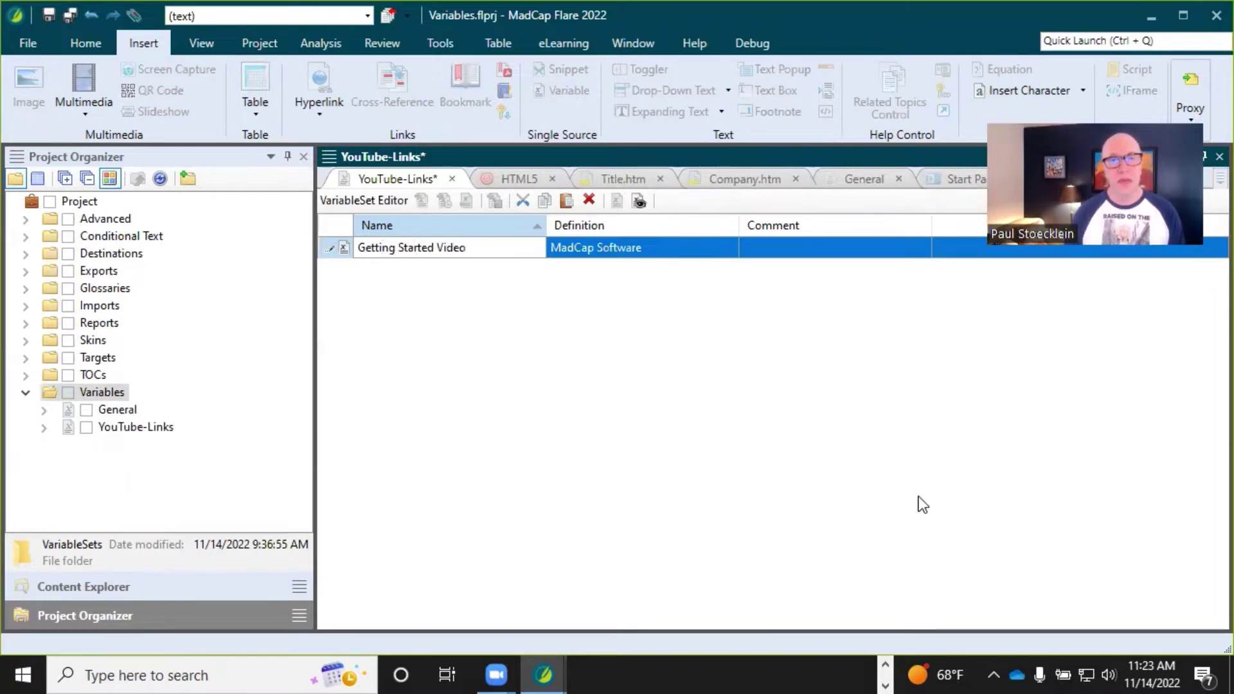
{"action": "left_click", "coordinate": [607, 244]}
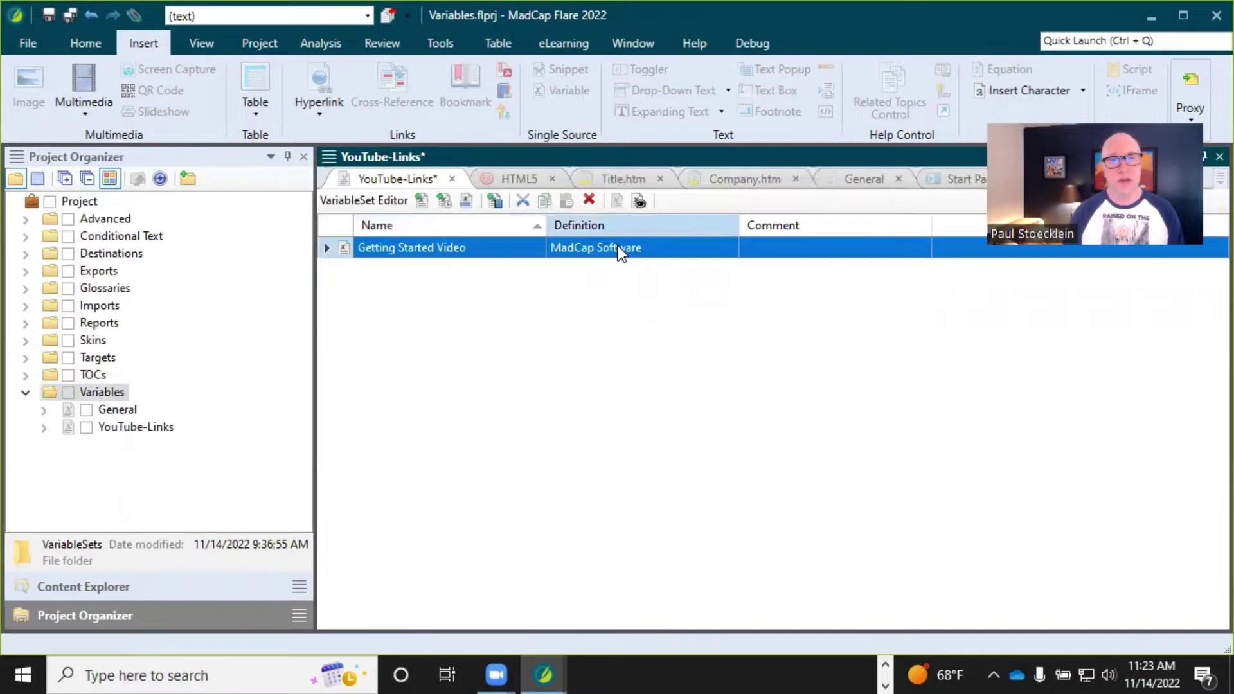
{"action": "left_click", "coordinate": [618, 245]}
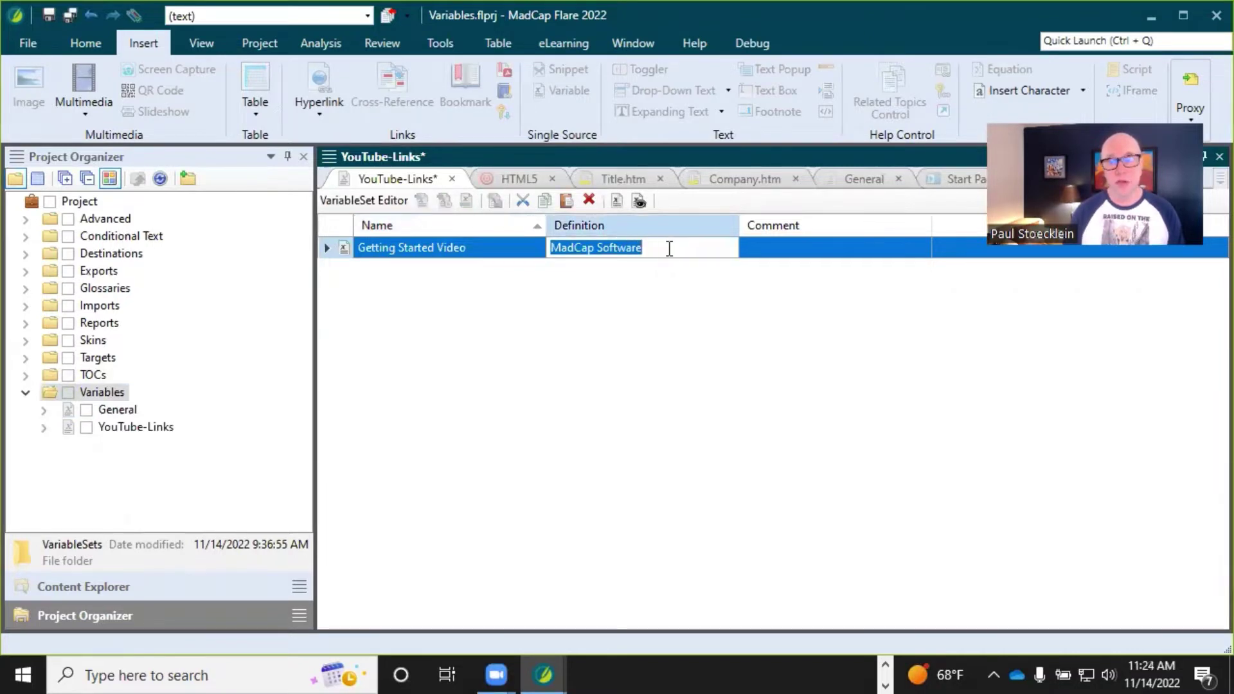
{"action": "left_click", "coordinate": [511, 253]}
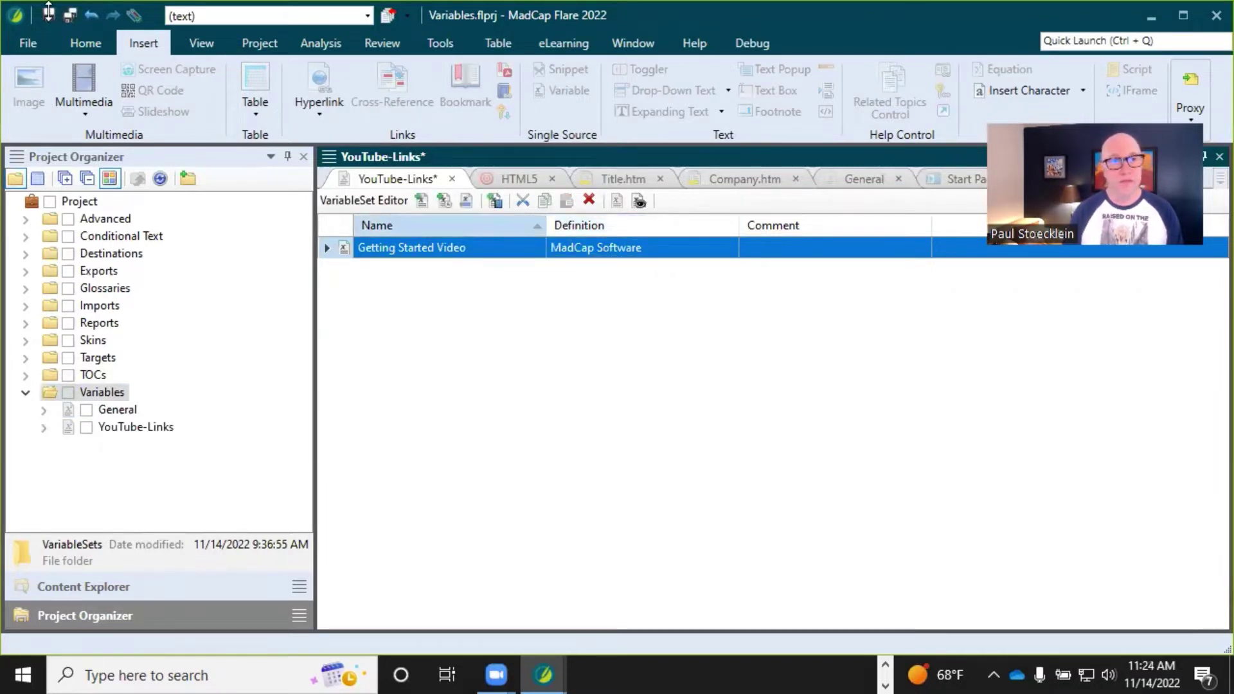
{"action": "left_click", "coordinate": [70, 15]}
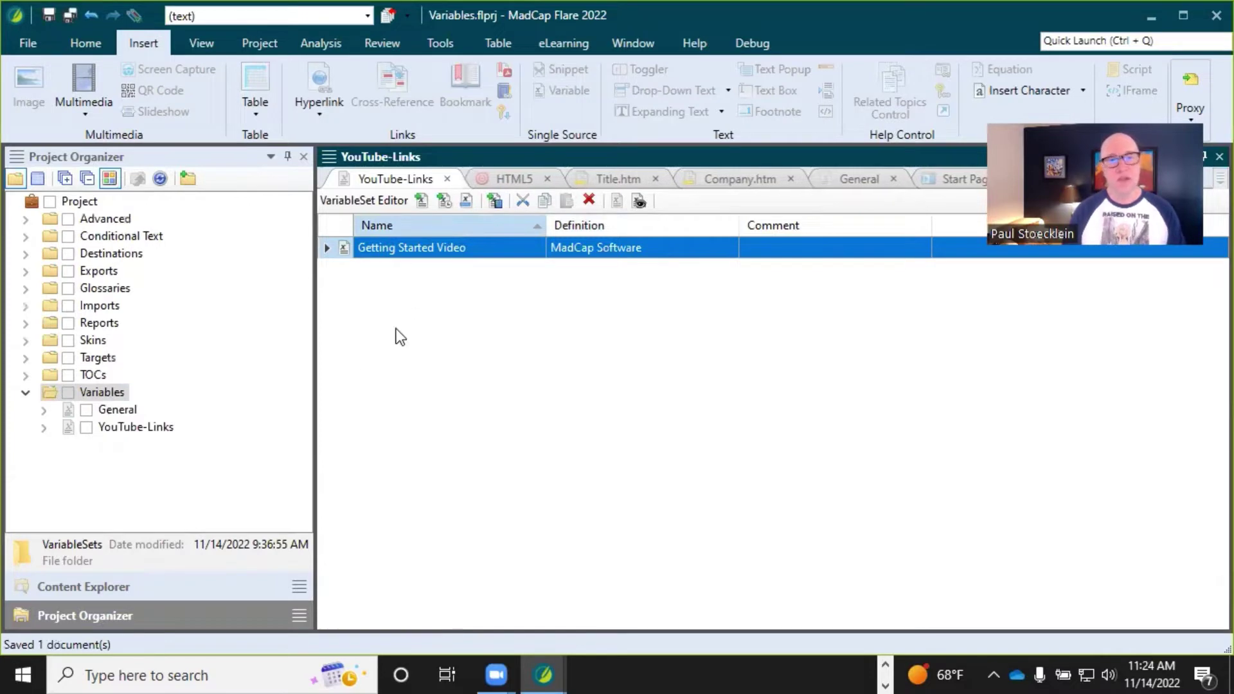
- Switch to the Shared.flprj project and examine the variables in its Other and YouTube-Links variable sets
{"action": "left_click", "coordinate": [122, 411]}
{"action": "left_click", "coordinate": [131, 427]}
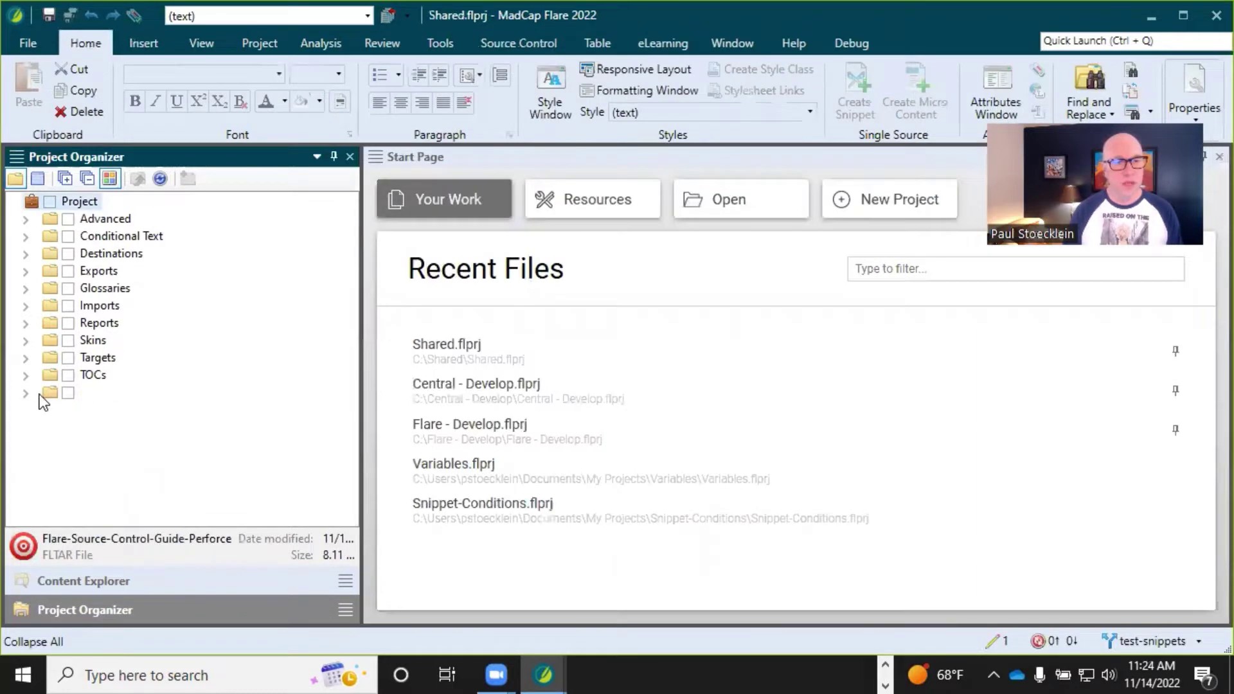
{"action": "left_click", "coordinate": [25, 393]}
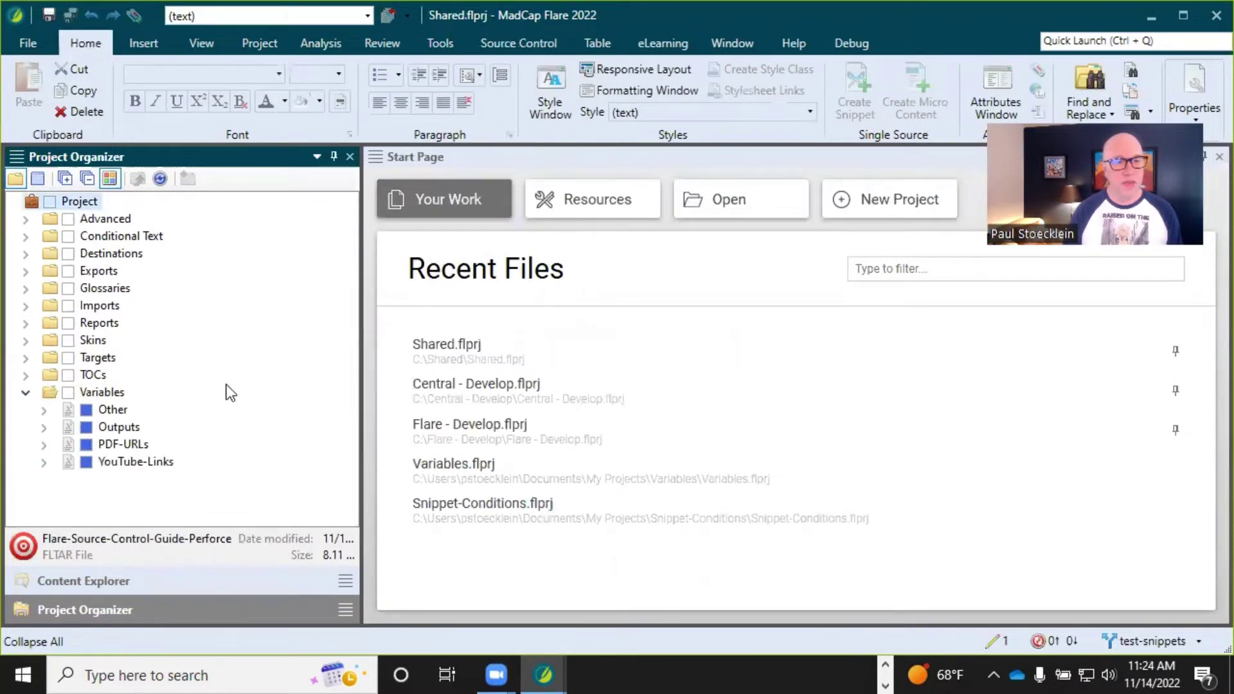
{"action": "left_click", "coordinate": [118, 410]}
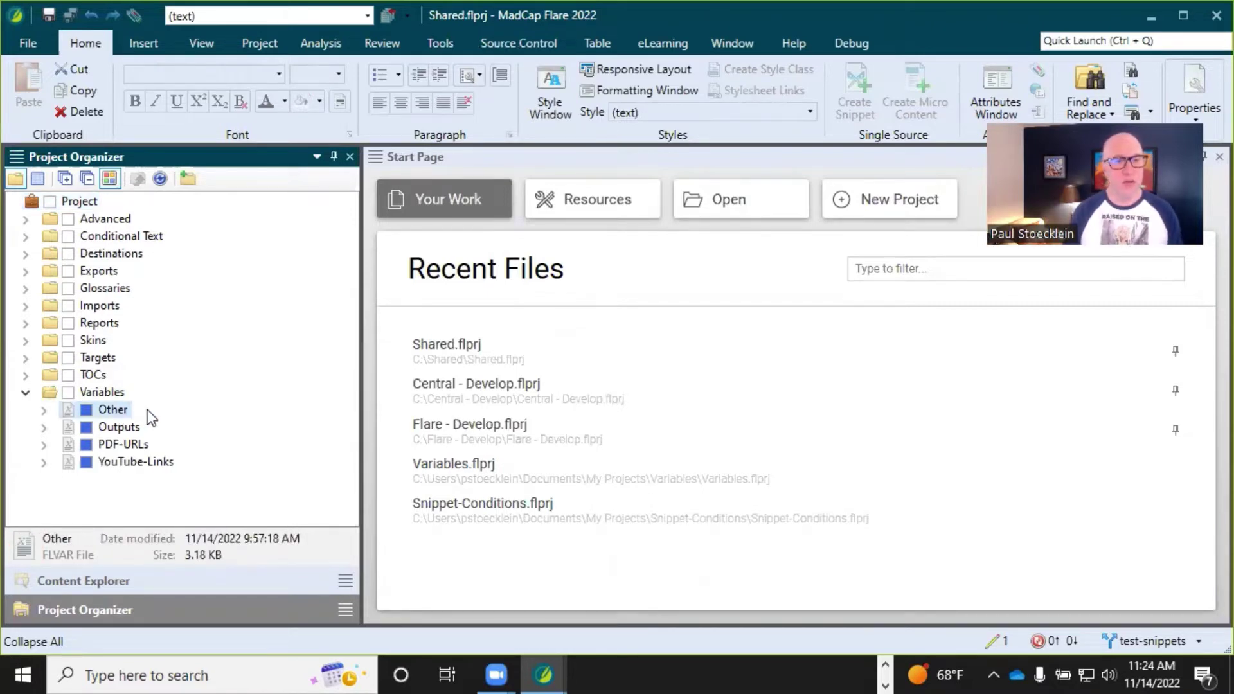
{"action": "left_click", "coordinate": [112, 410]}
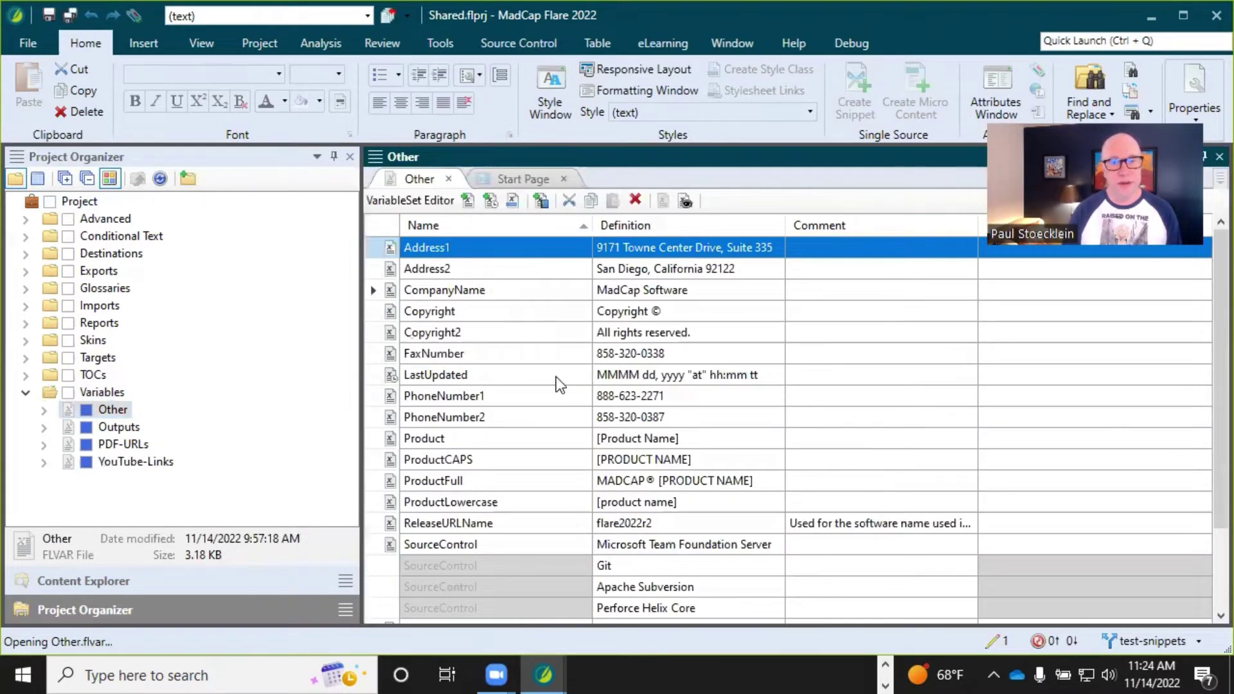
{"action": "left_click", "coordinate": [483, 439]}
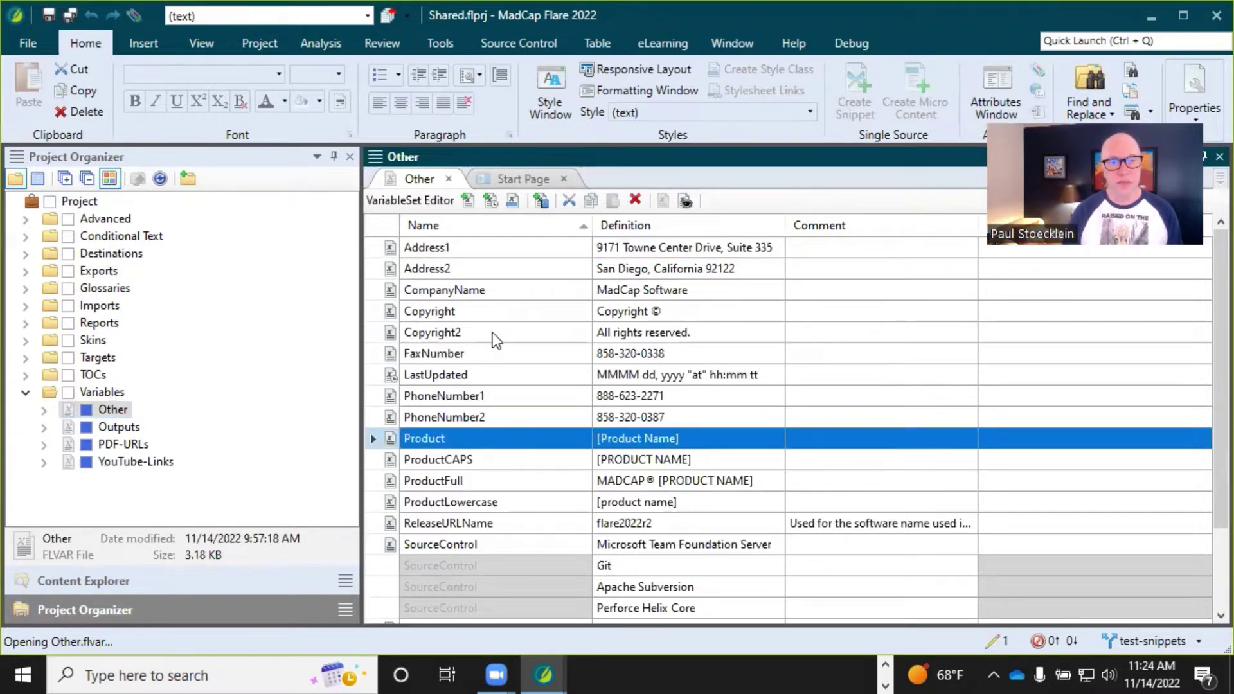
{"action": "left_click", "coordinate": [148, 460]}
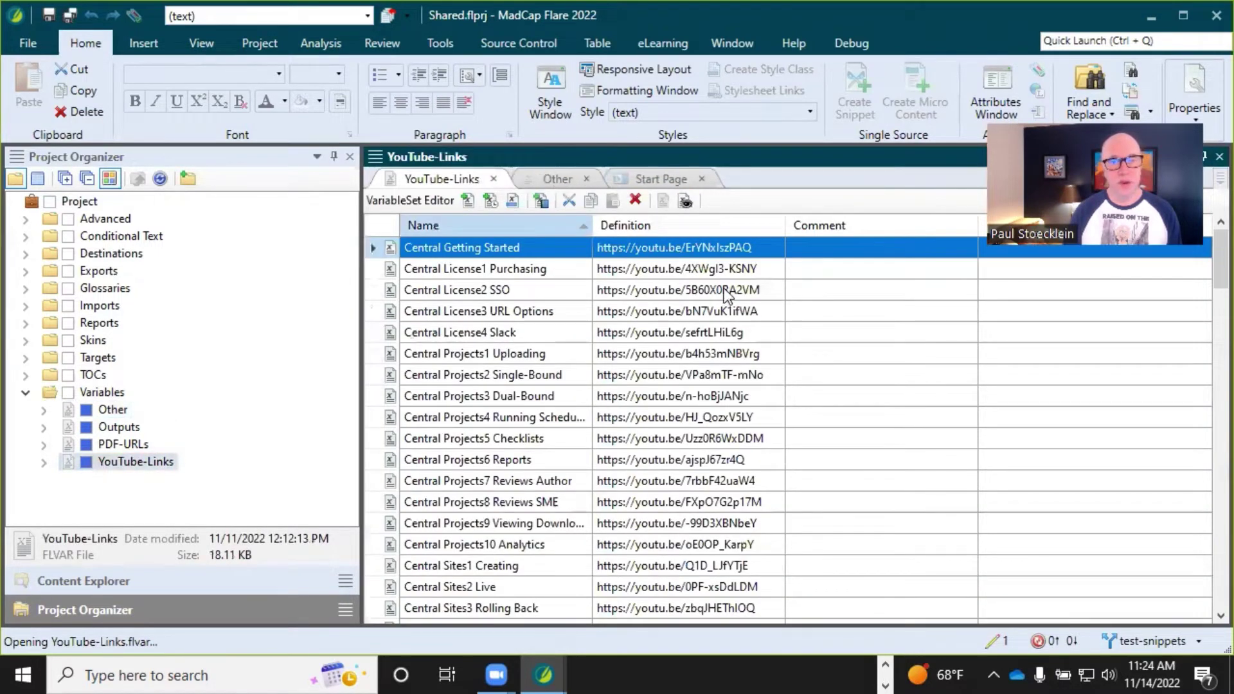
{"action": "left_click", "coordinate": [649, 272]}
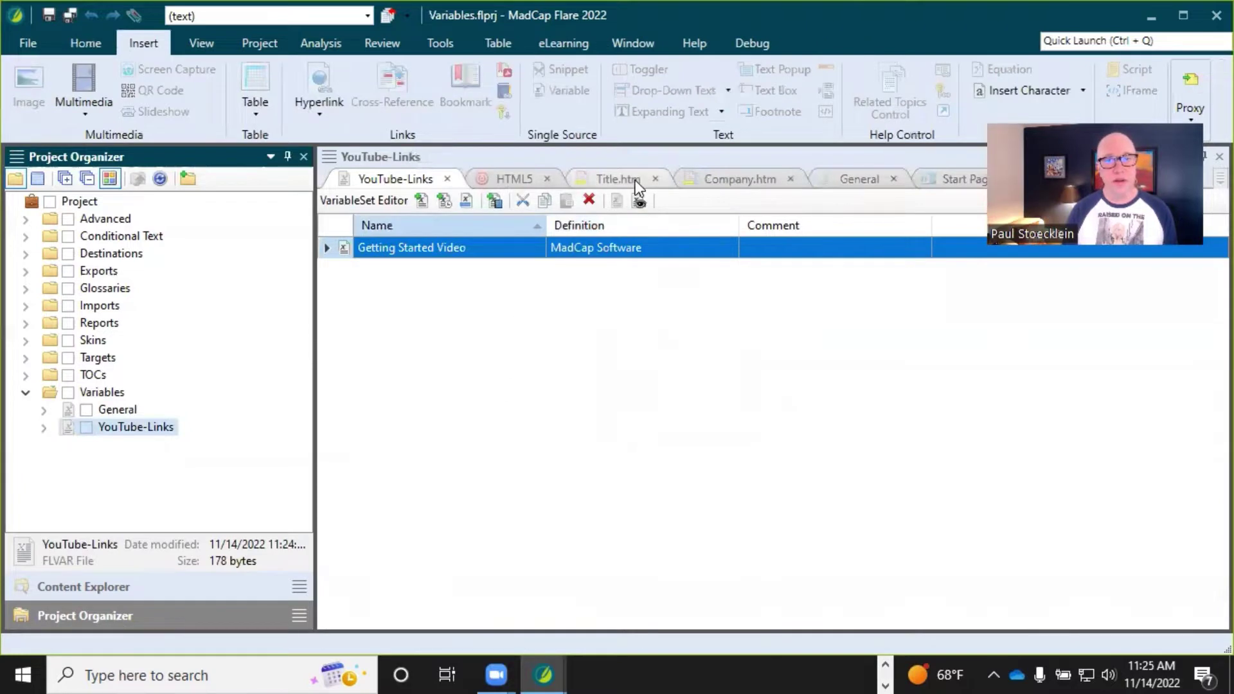
- Back in the Variables project's Title.htm topic, examine the YouTube-Links, General, Heading and System sets available for variable insertion, without inserting anything
{"action": "left_click", "coordinate": [635, 182]}
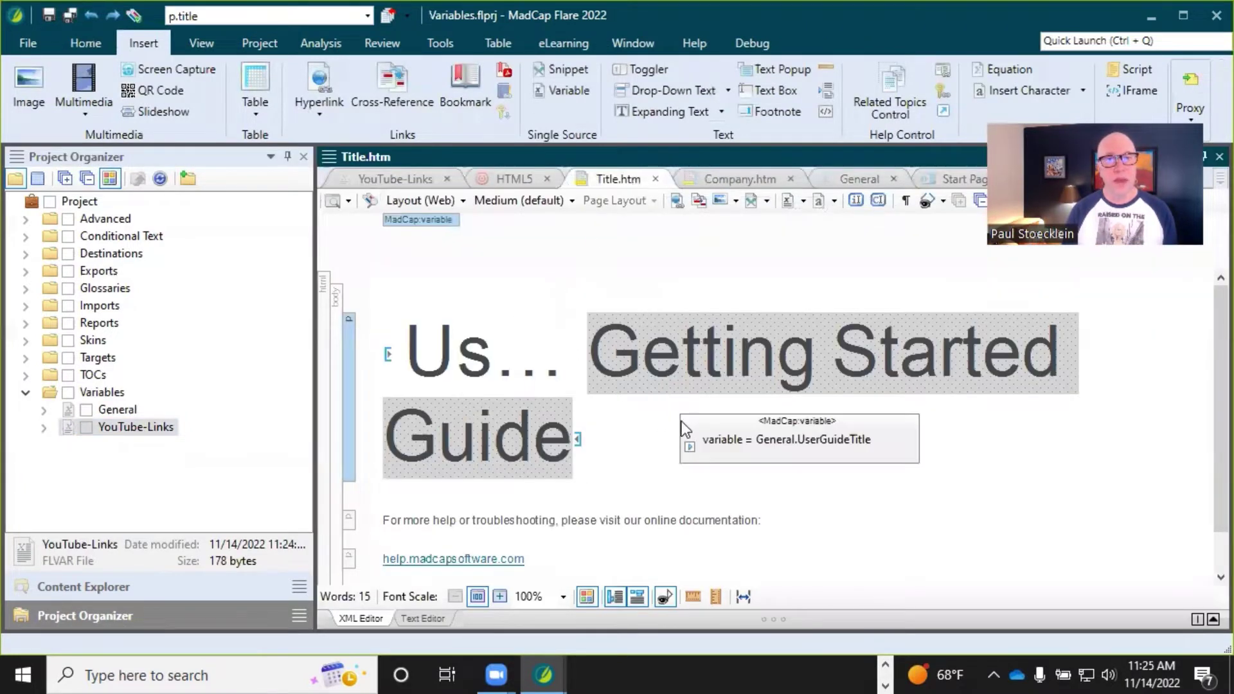
{"action": "left_click", "coordinate": [786, 199]}
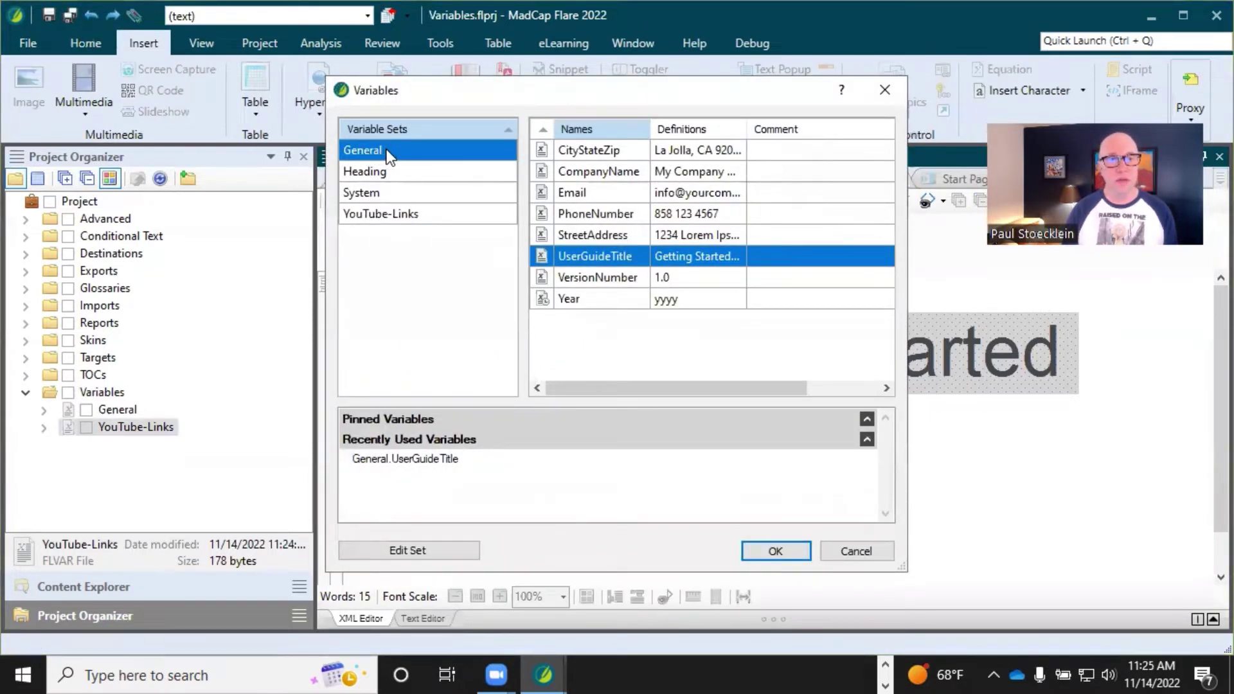
{"action": "left_click", "coordinate": [396, 213]}
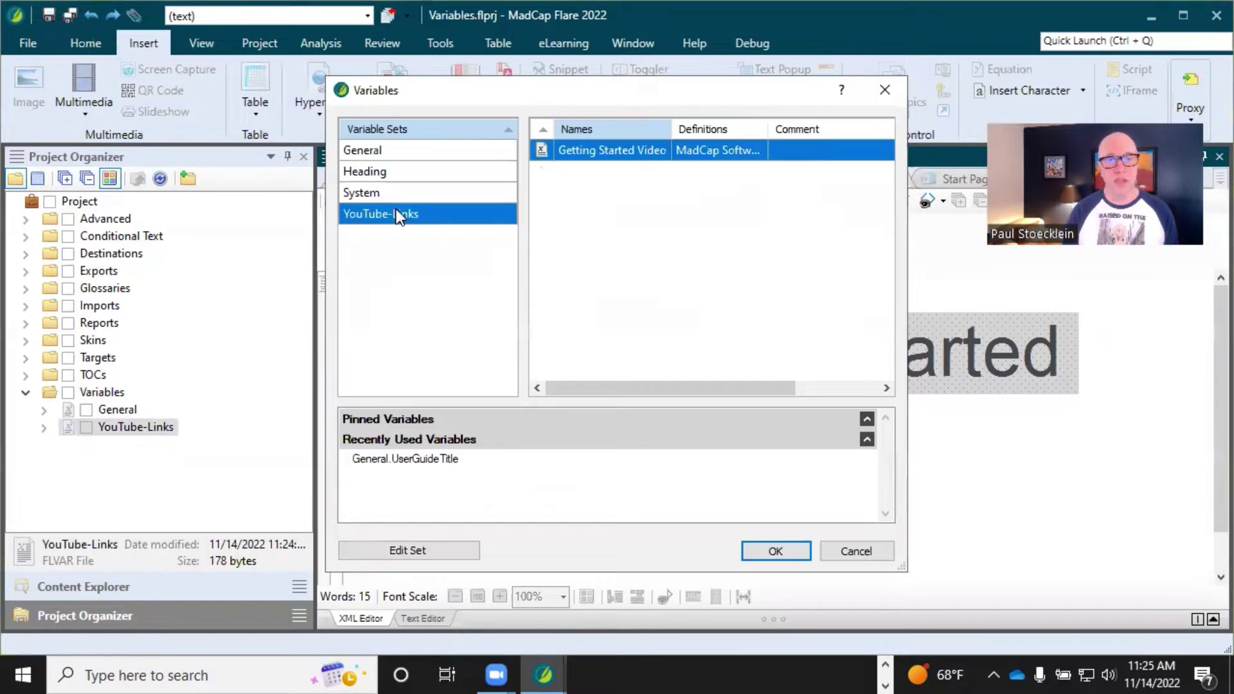
{"action": "left_click", "coordinate": [392, 149]}
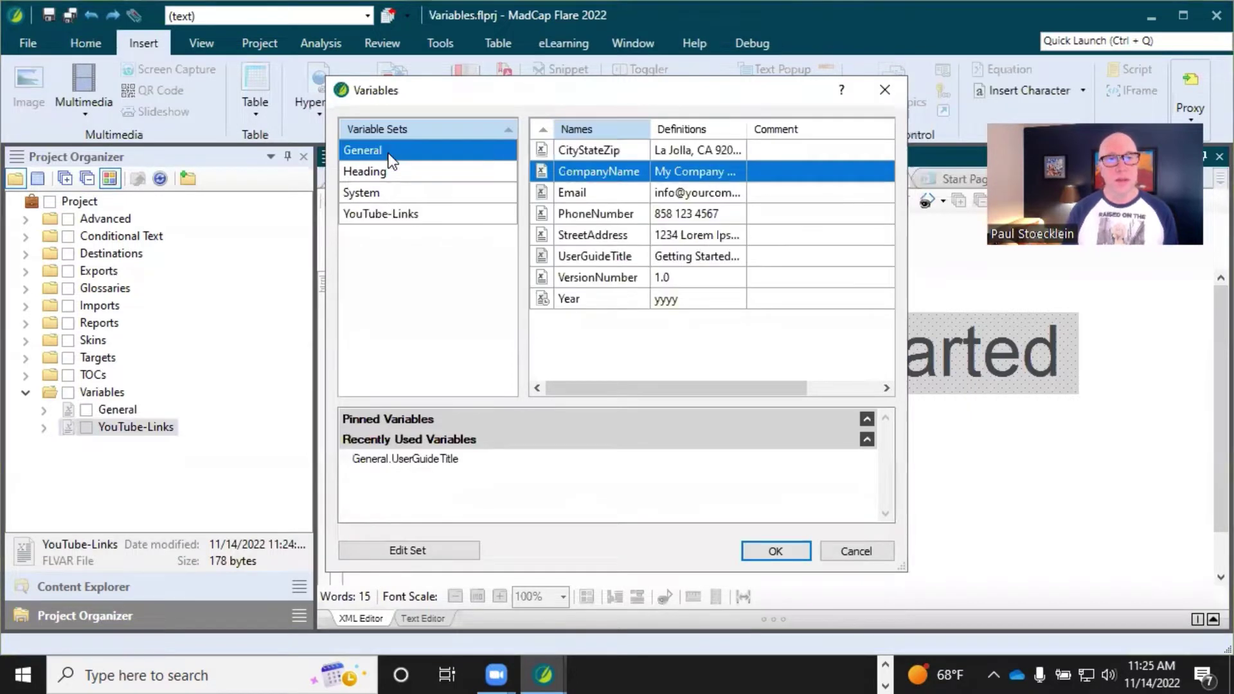
{"action": "left_click", "coordinate": [383, 174]}
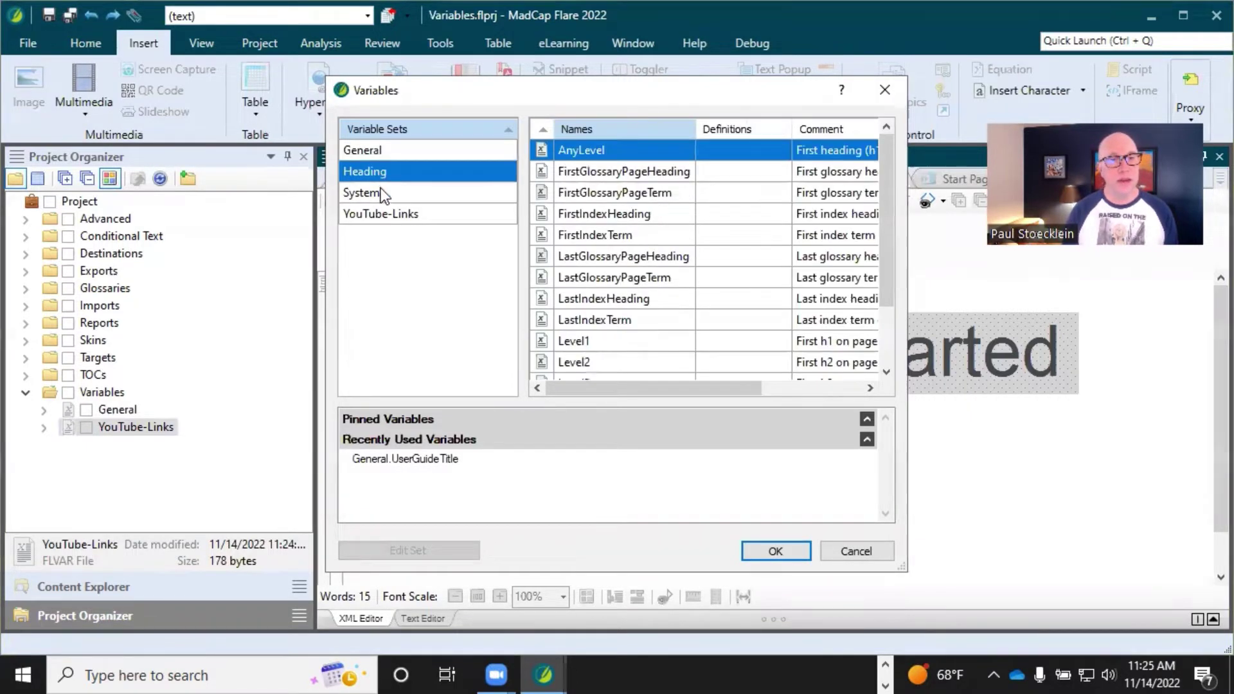
{"action": "left_click", "coordinate": [383, 195]}
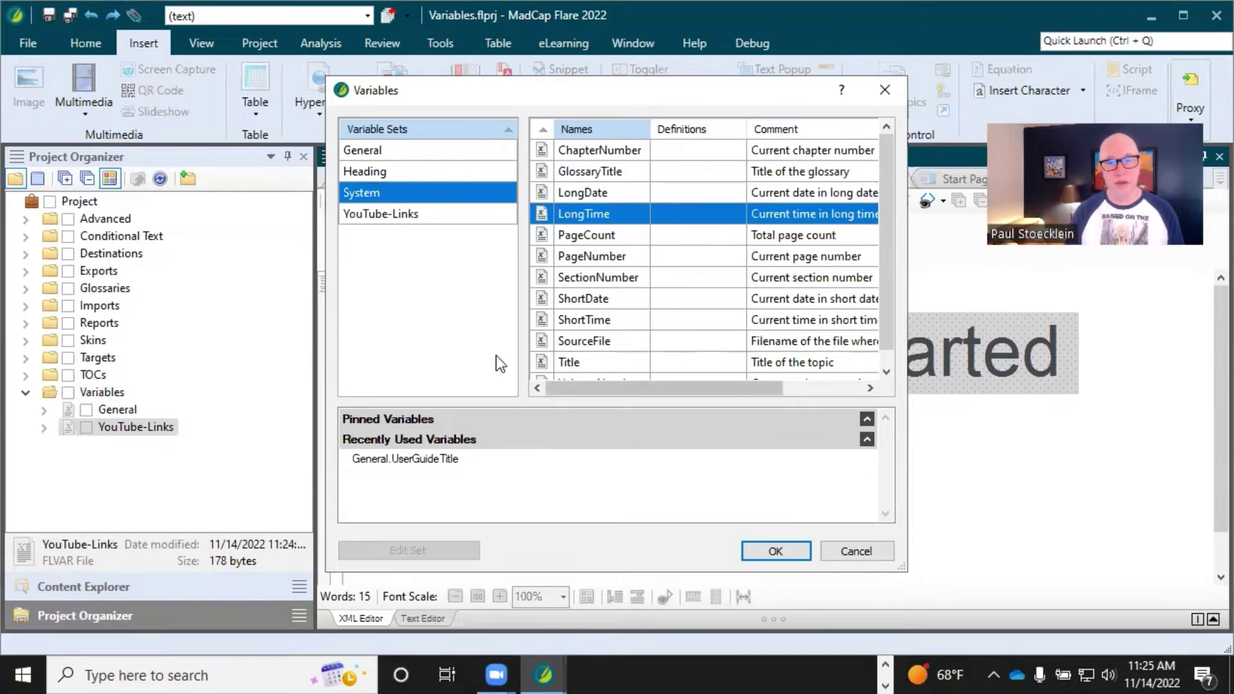
{"action": "left_click", "coordinate": [856, 552]}
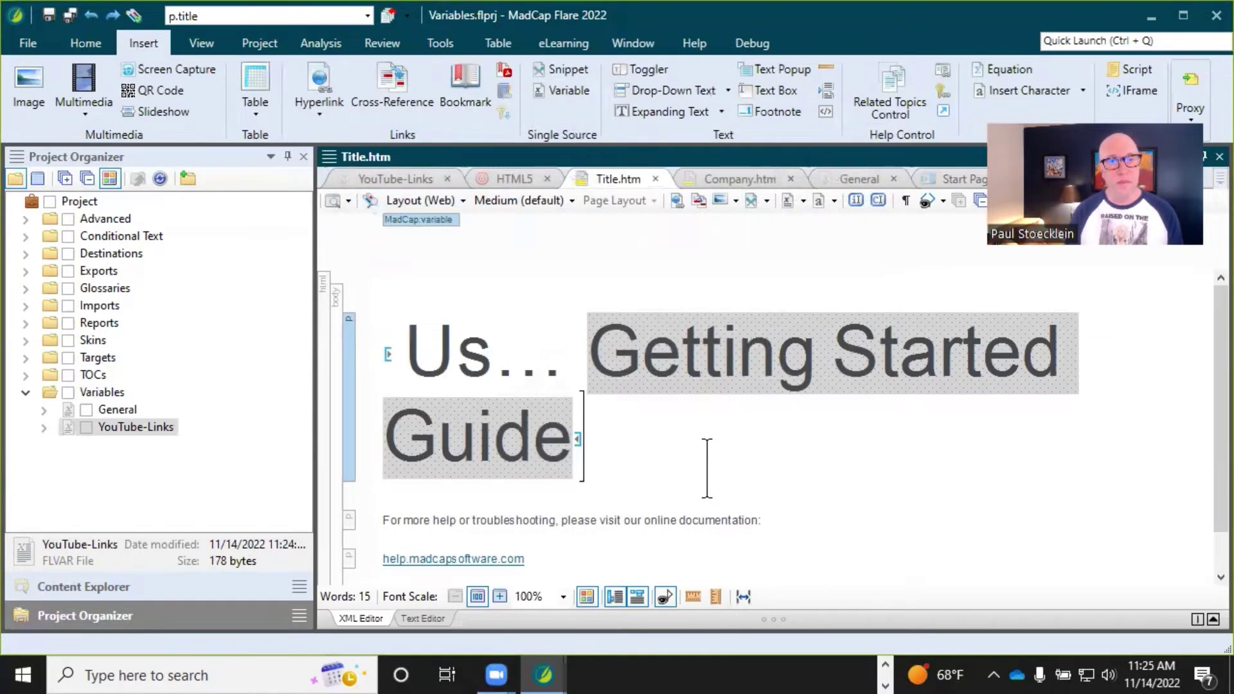
- Open the General variable set and change the city in the CityStateZip definition to Oceanside
{"action": "left_click", "coordinate": [102, 393]}
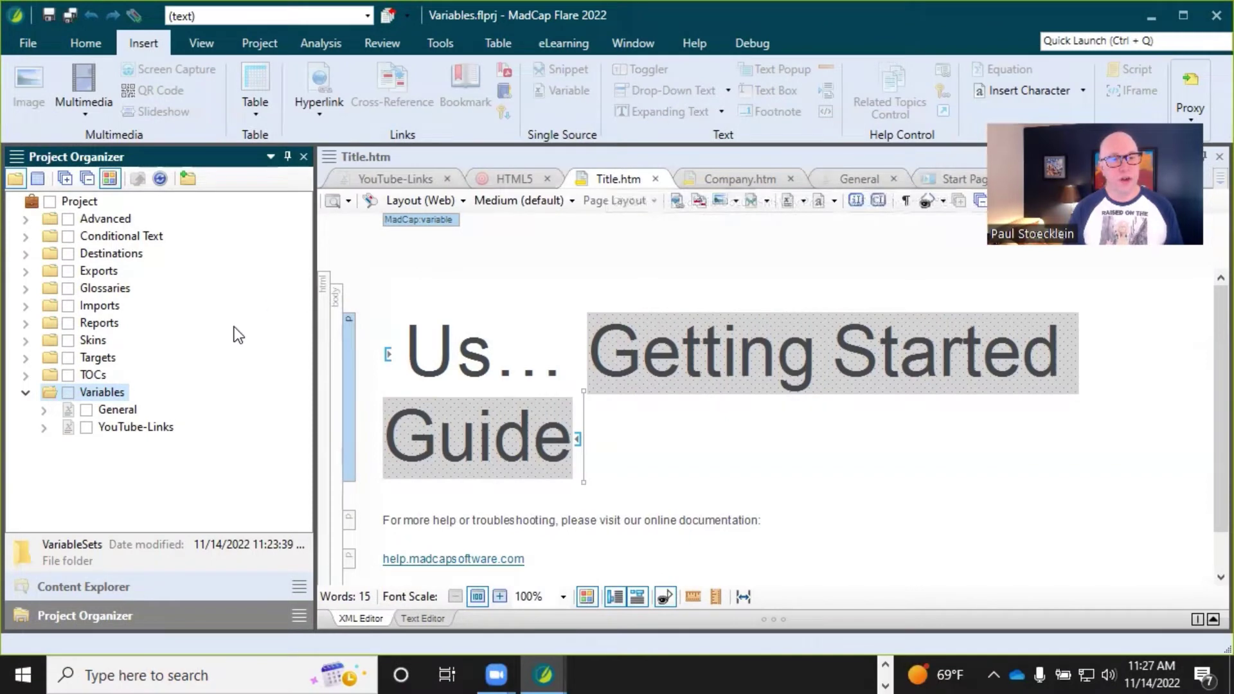
{"action": "double_click", "coordinate": [122, 410]}
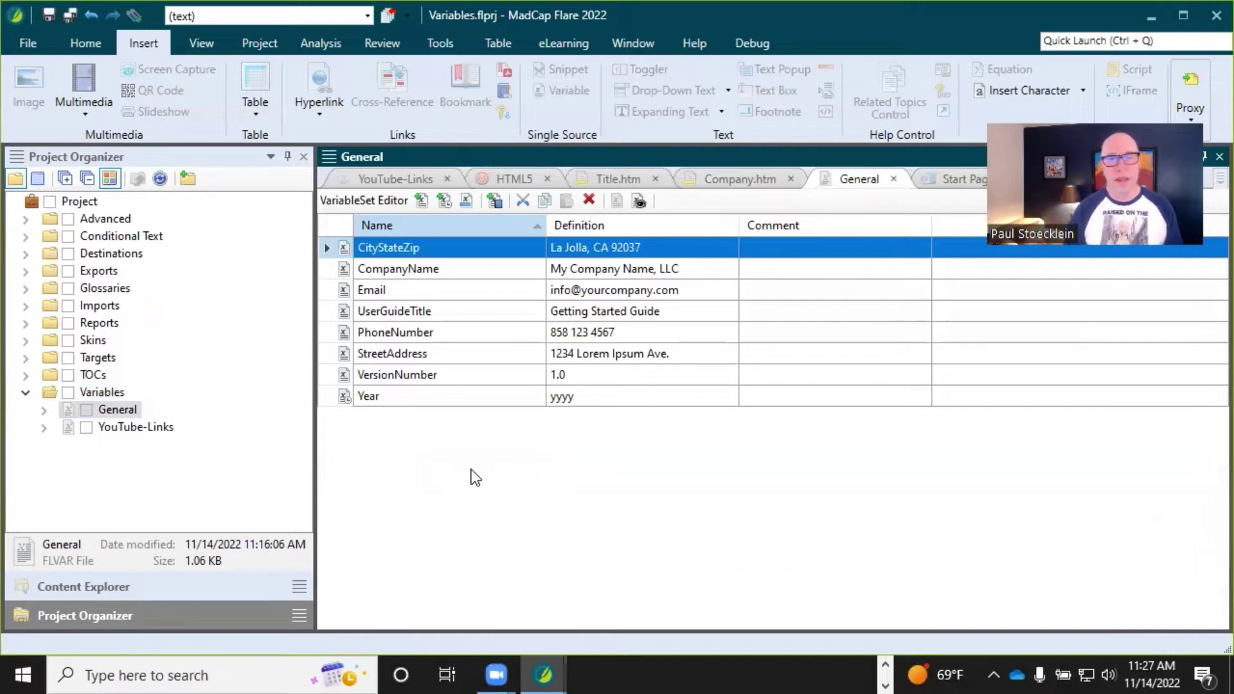
{"action": "left_click", "coordinate": [626, 247]}
{"action": "left_click", "coordinate": [627, 247]}
{"action": "left_click", "coordinate": [662, 247]}
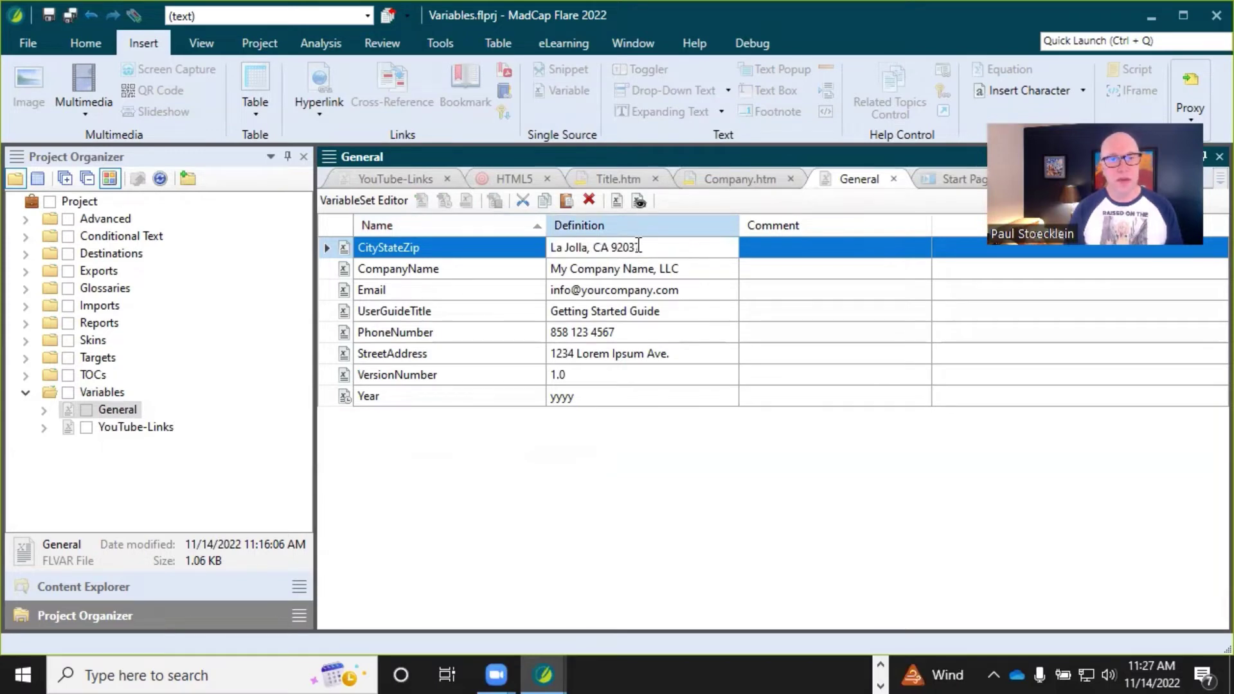
{"action": "left_click_drag", "start_coordinate": [588, 247], "coordinate": [521, 237]}
{"action": "type", "text": "Oceas"}
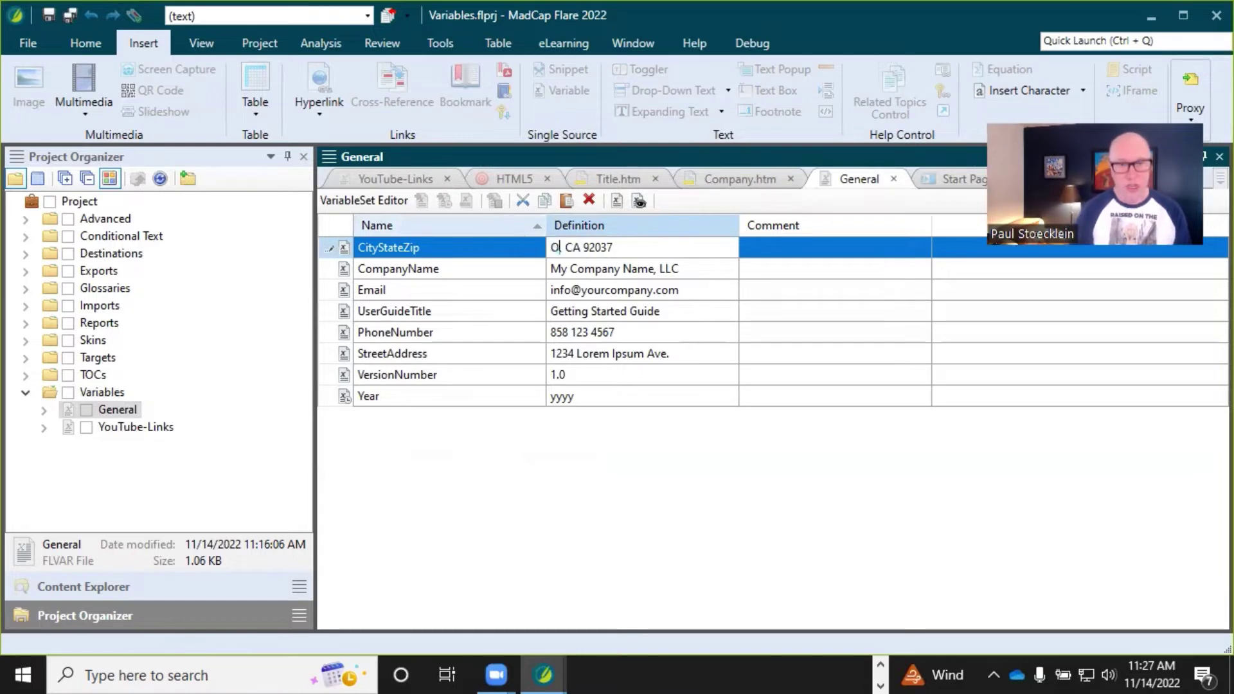
{"action": "key", "text": "BackSpace"}
{"action": "type", "text": "nside"}
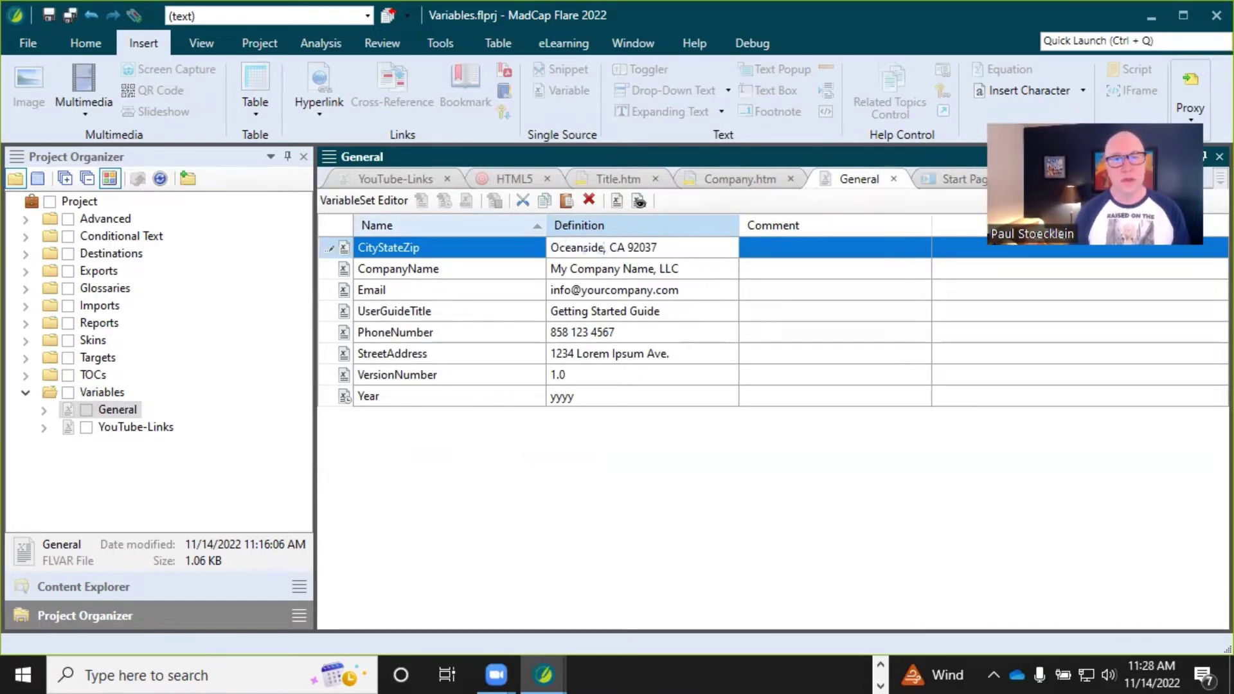
{"action": "type", "text": ","}
- Replace the last two digits of the ZIP code in the CityStateZip definition with 45
{"action": "left_click_drag", "start_coordinate": [646, 249], "coordinate": [664, 249]}
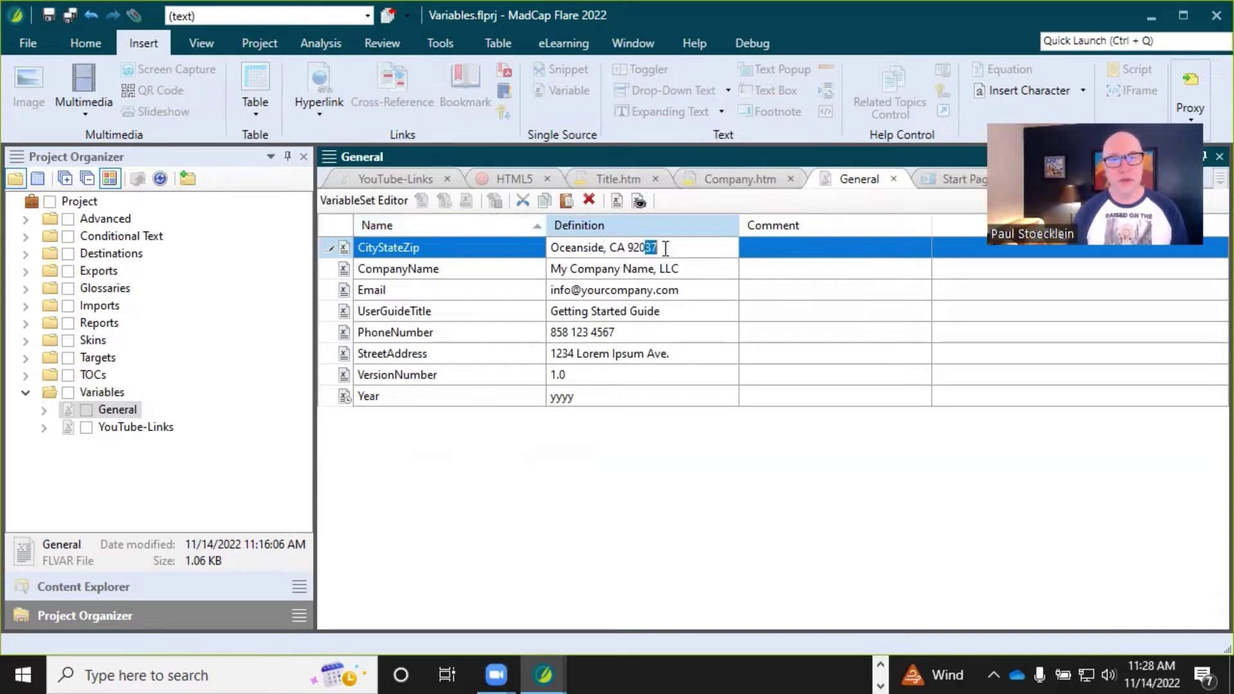
{"action": "type", "text": "45"}
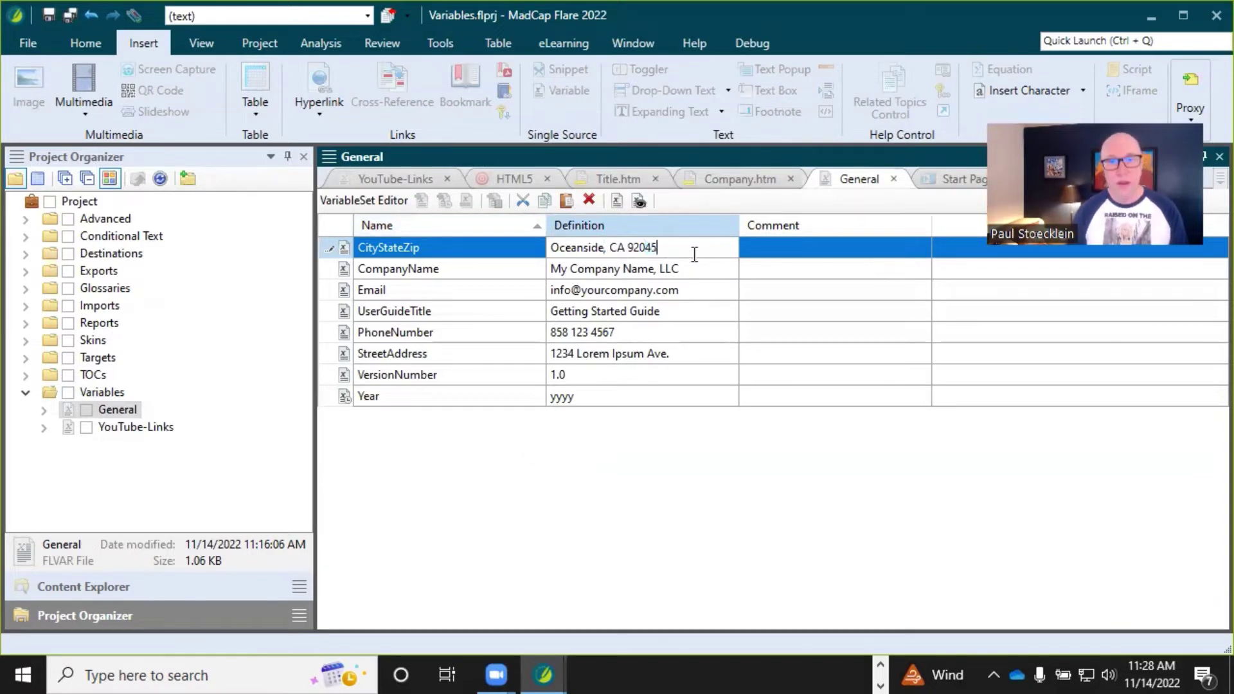
{"action": "left_click", "coordinate": [679, 261]}
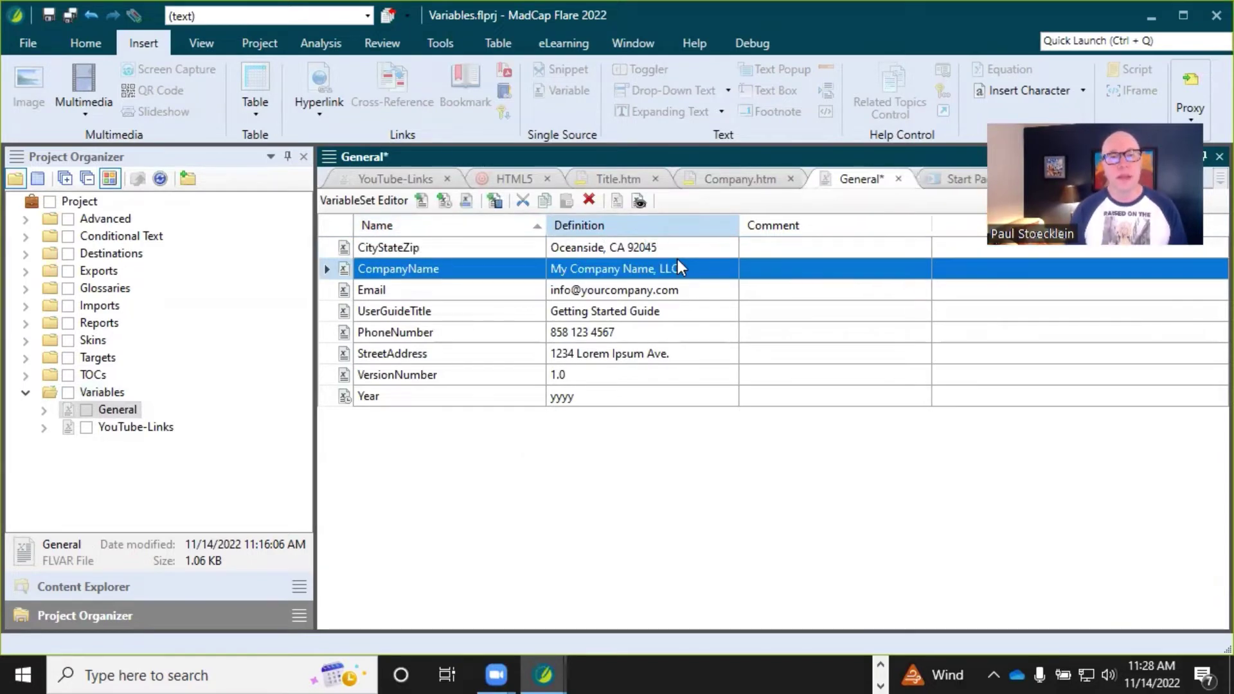
{"action": "left_click", "coordinate": [664, 246]}
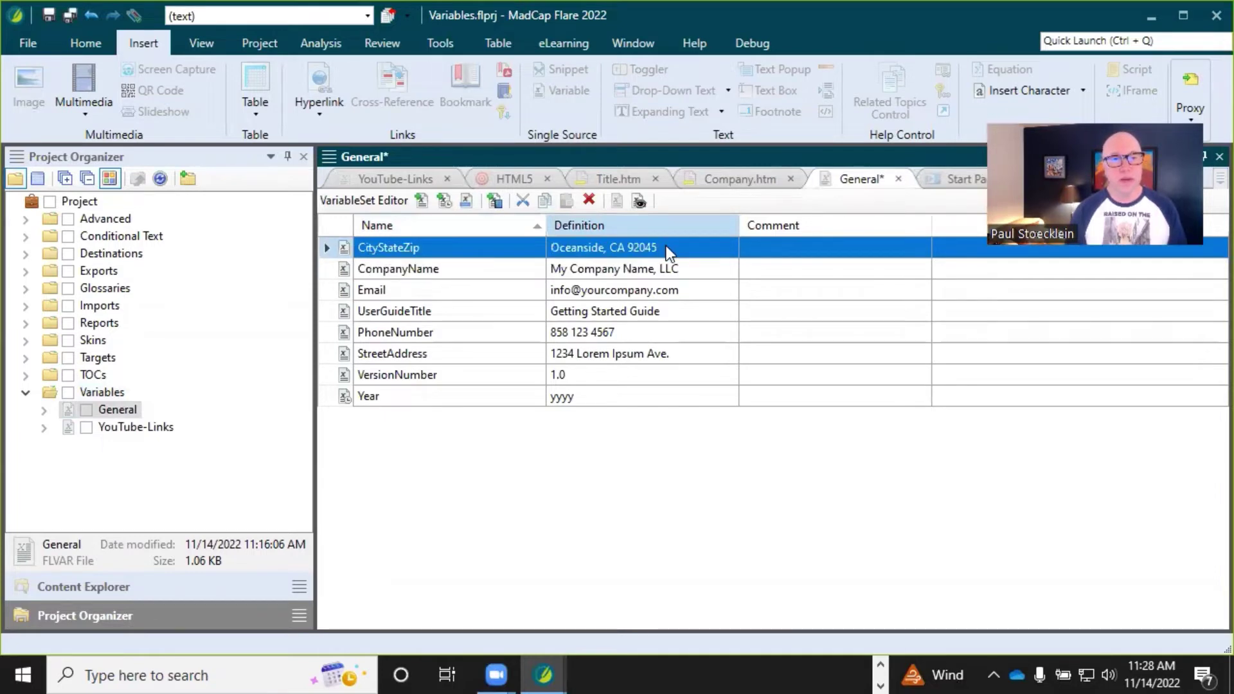
- Open the comment cells of the CityStateZip and UserGuideTitle variables in the General set for editing
{"action": "left_click", "coordinate": [807, 253]}
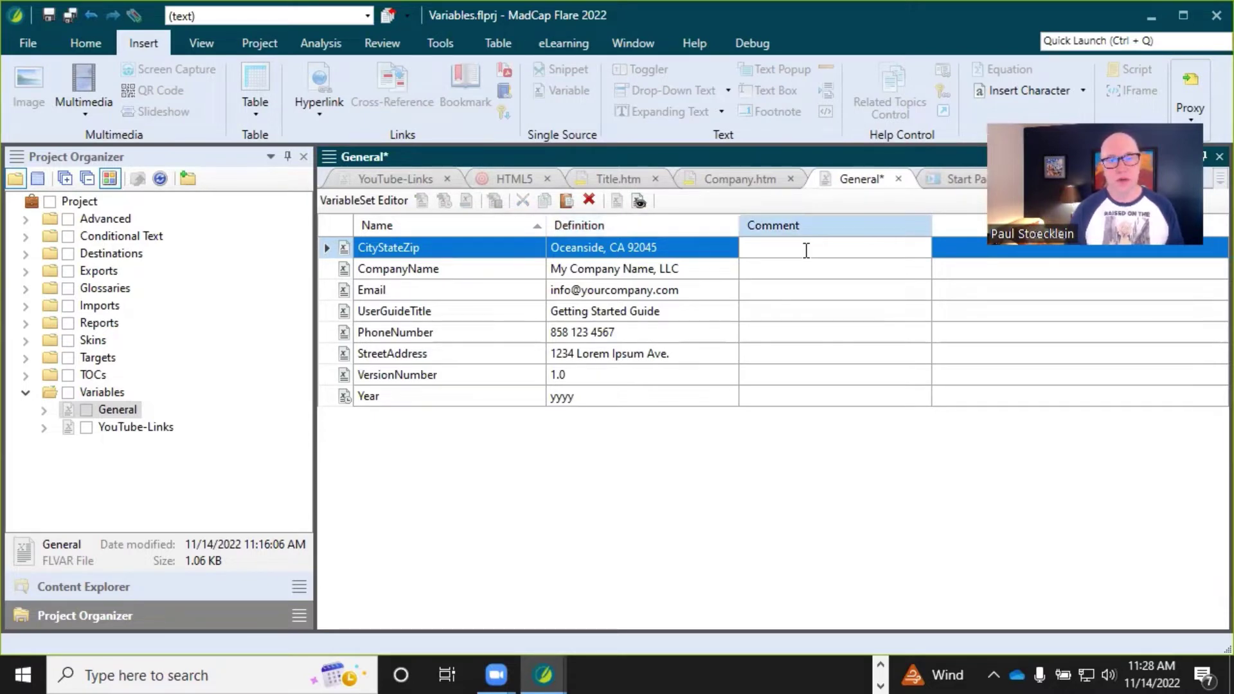
{"action": "key", "text": "Down"}
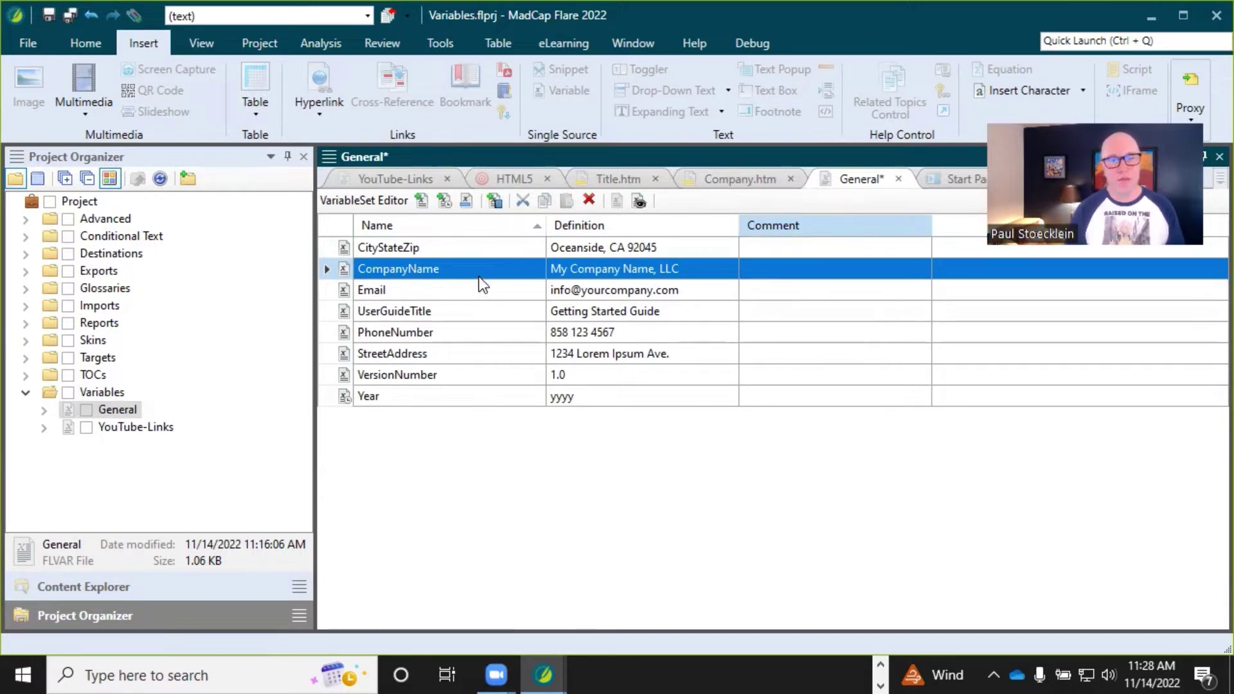
{"action": "left_click", "coordinate": [769, 308]}
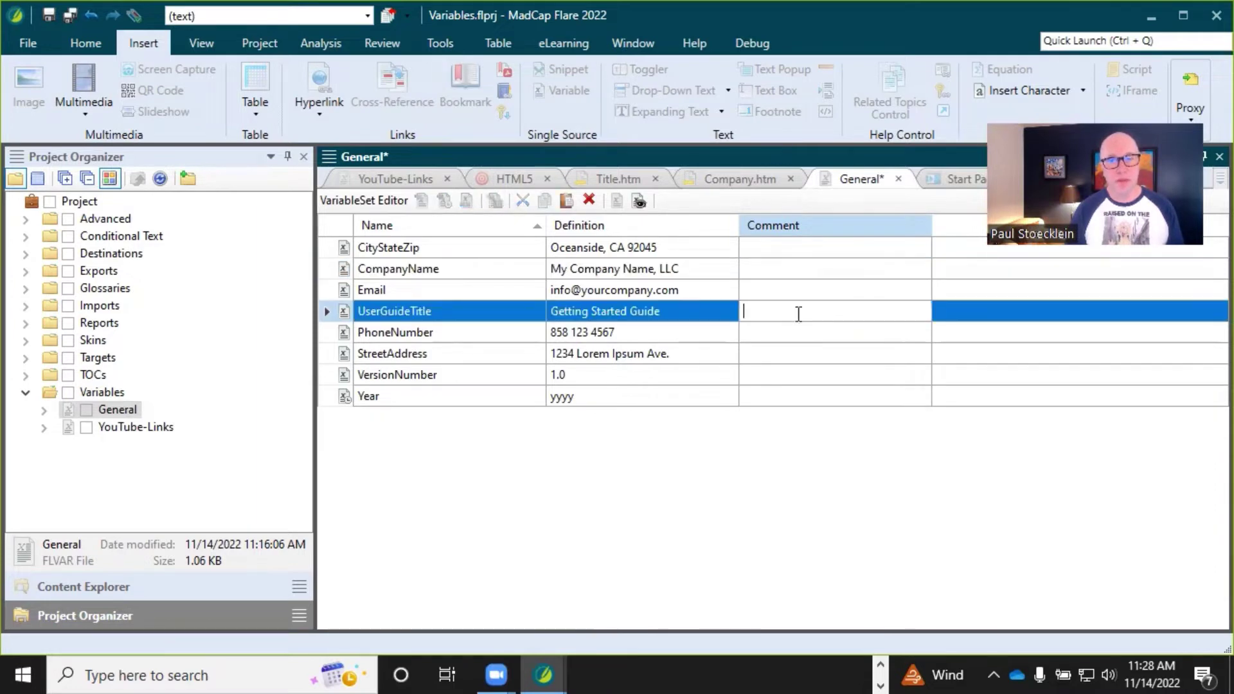
- Leave the General set's comment cells empty and save all open files
{"action": "left_click", "coordinate": [787, 297]}
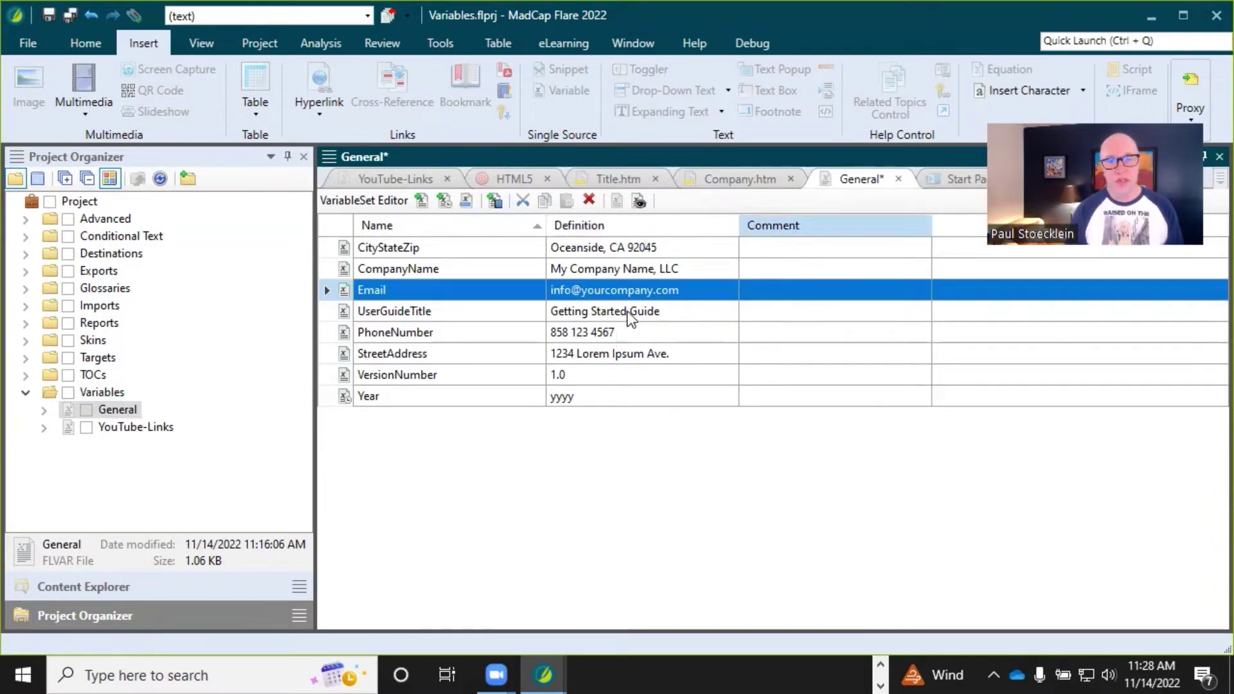
{"action": "left_click", "coordinate": [620, 275]}
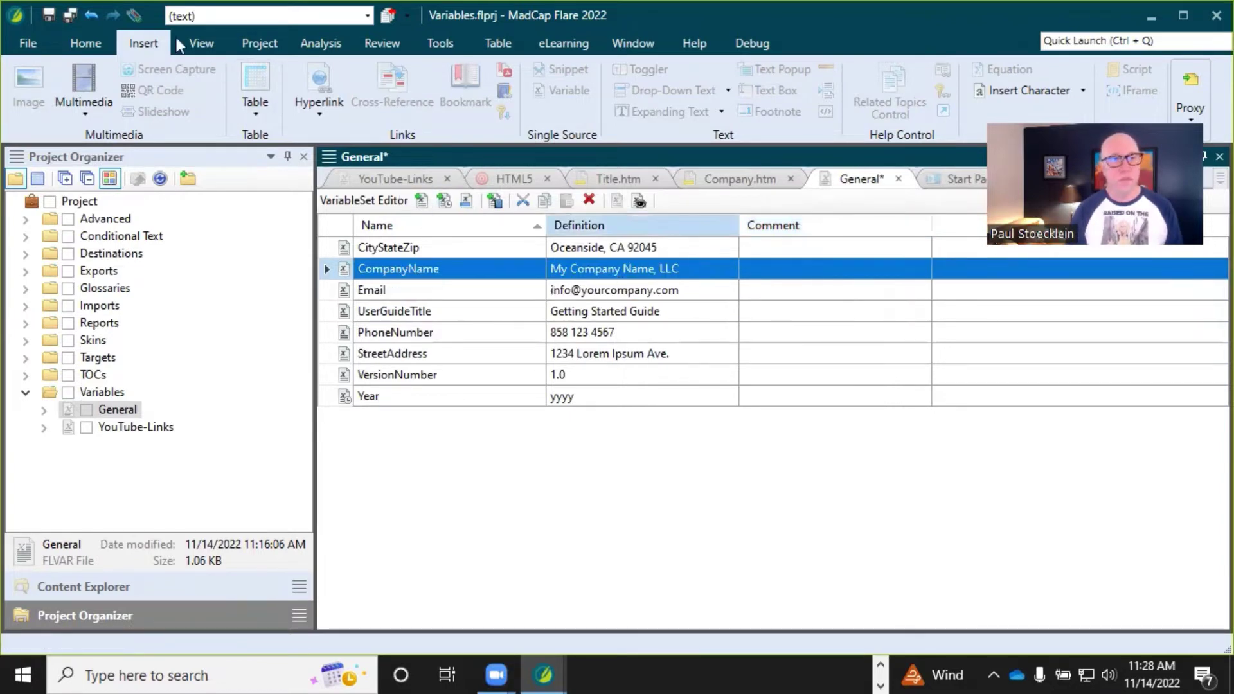
{"action": "left_click", "coordinate": [71, 14]}
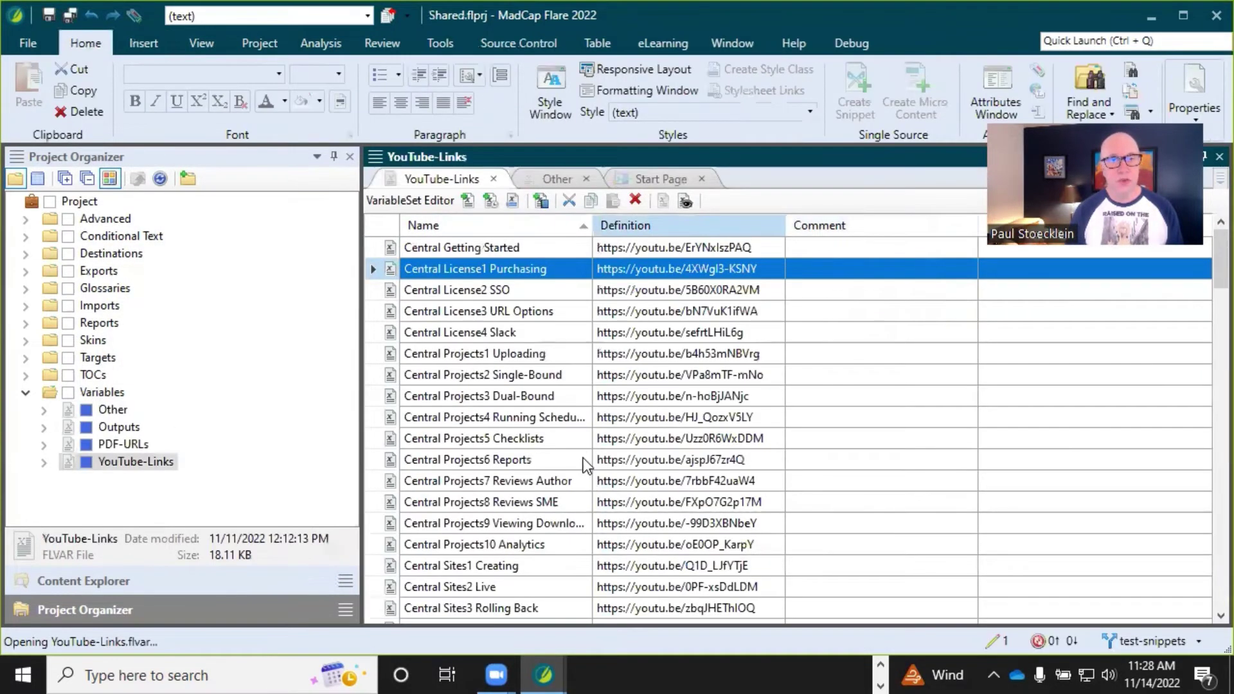
- In the Shared project's Other variable set, open the Copyright definition for editing and add a space after the copyright symbol
{"action": "left_click", "coordinate": [552, 179]}
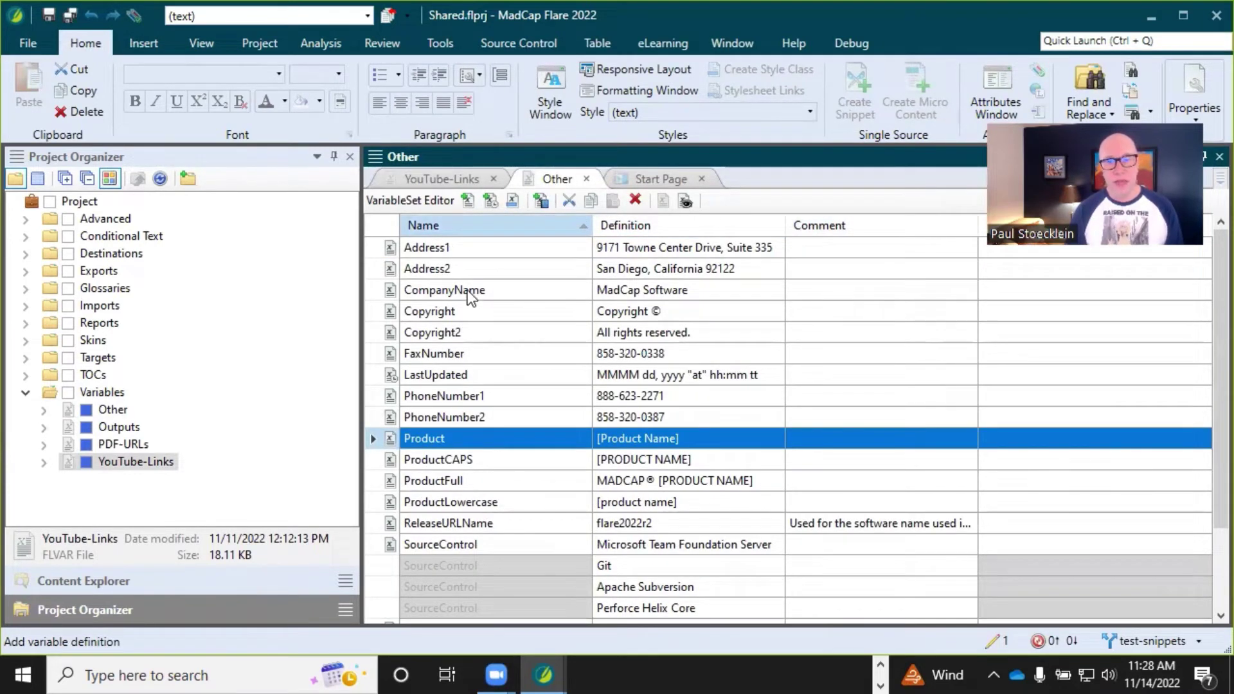
{"action": "left_click", "coordinate": [643, 296]}
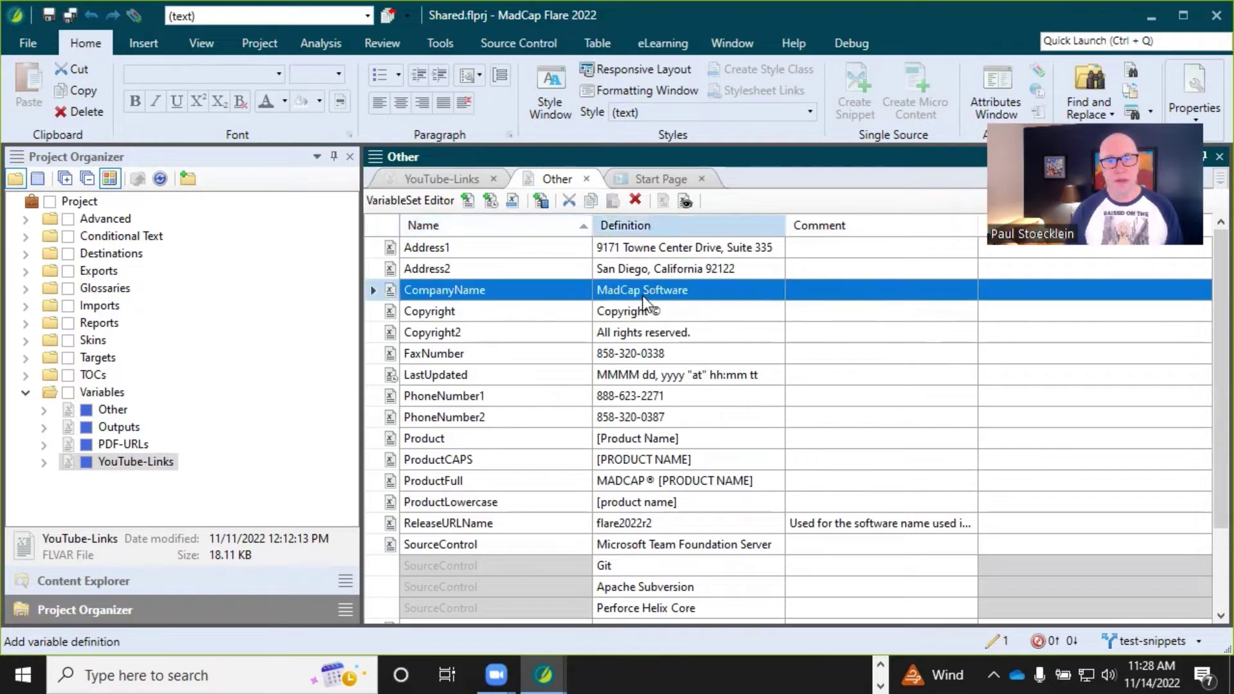
{"action": "left_click", "coordinate": [632, 314]}
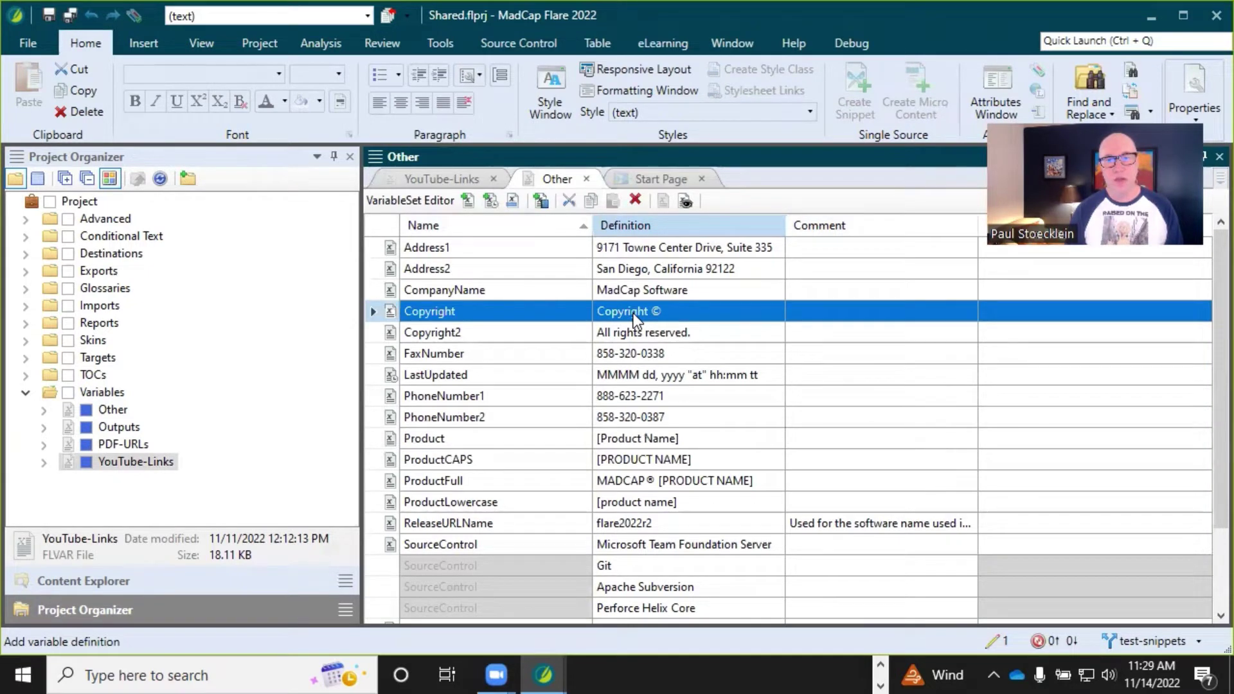
{"action": "left_click", "coordinate": [630, 291]}
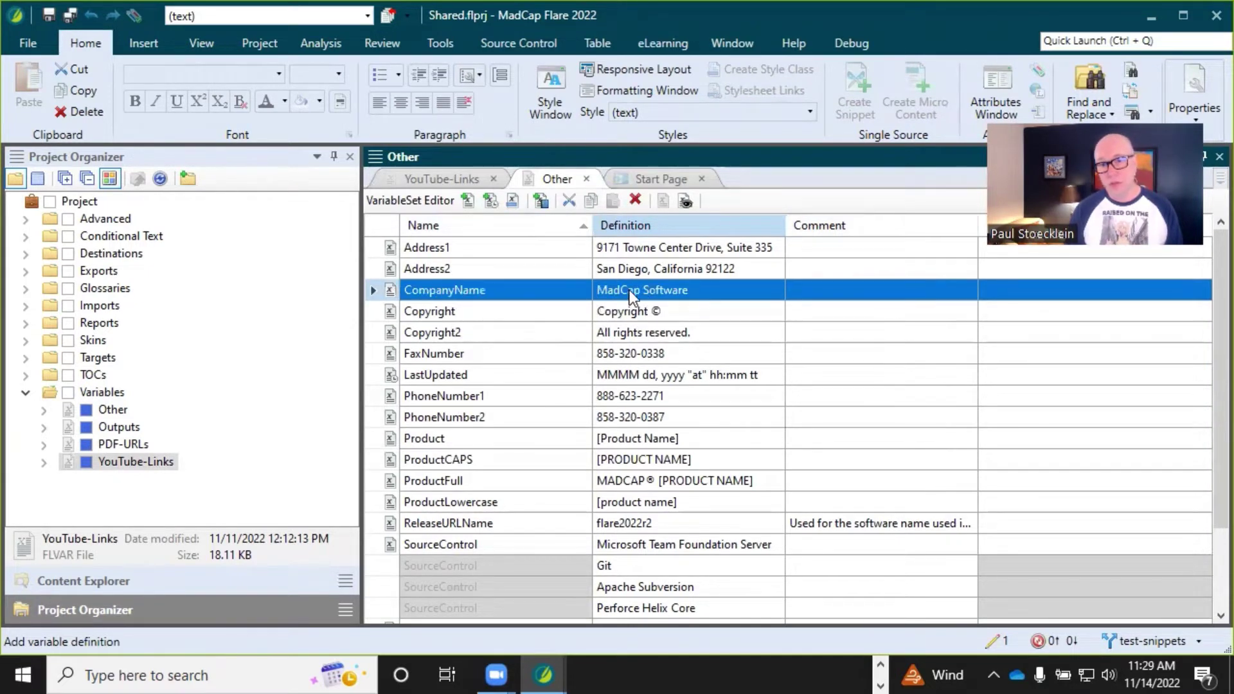
{"action": "left_click", "coordinate": [665, 311]}
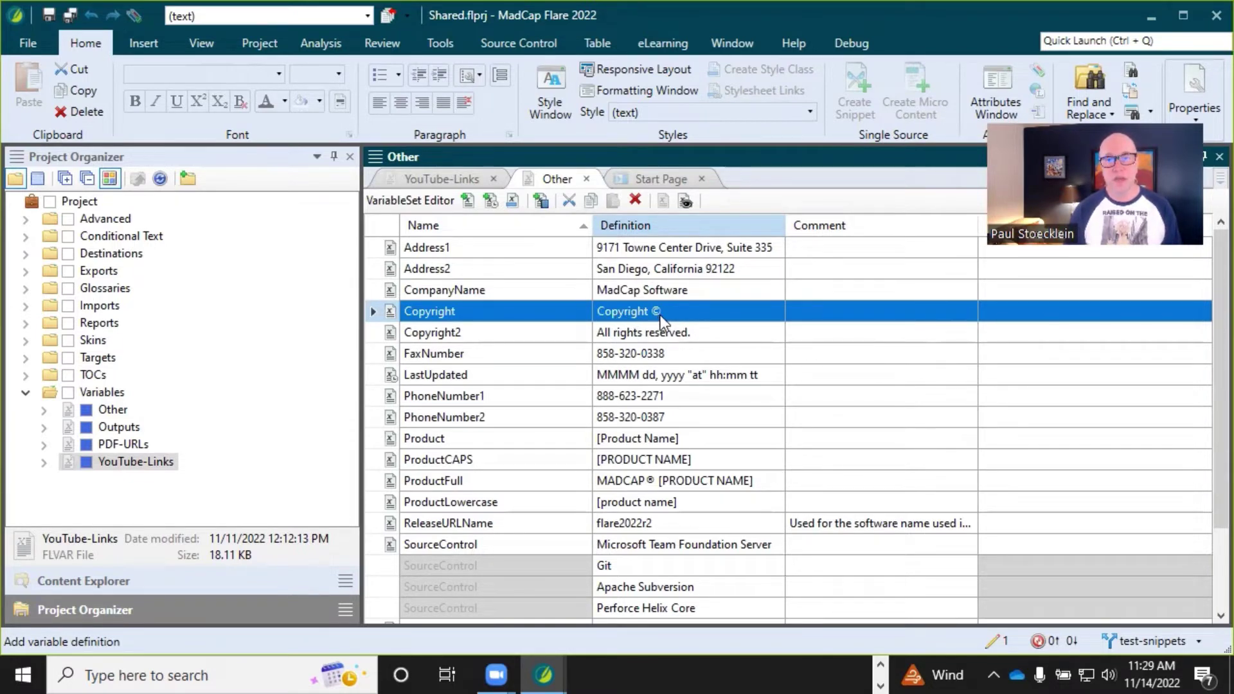
{"action": "left_click", "coordinate": [668, 310]}
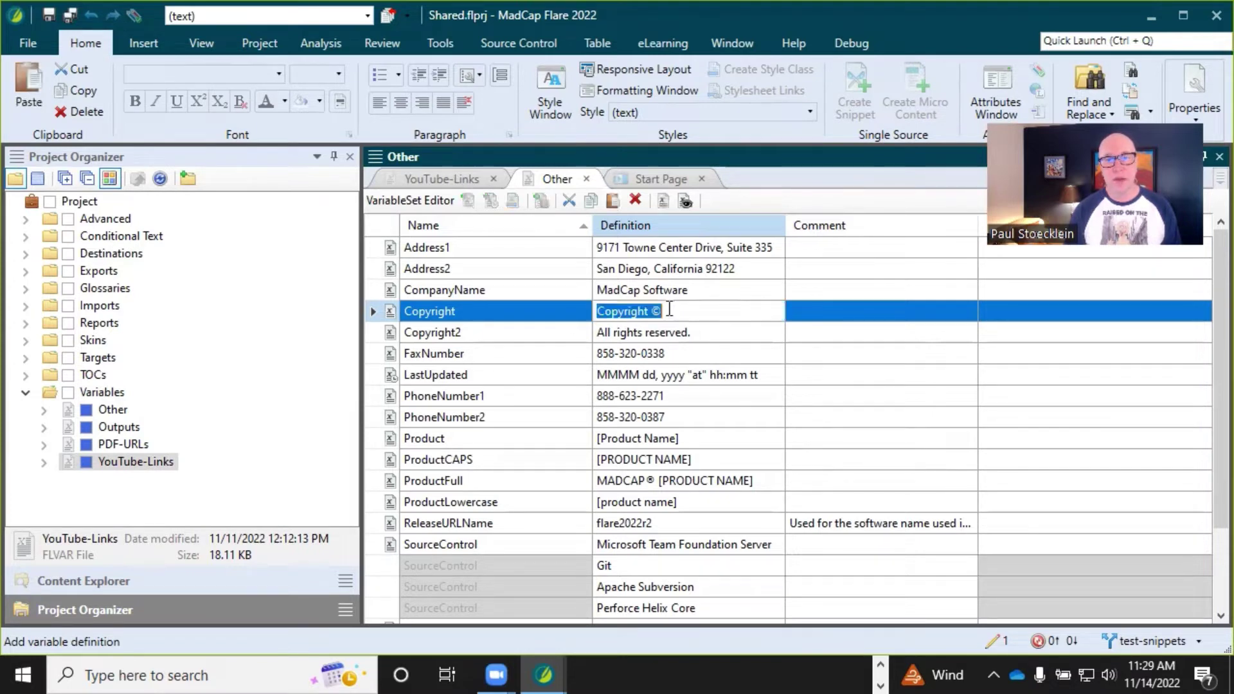
{"action": "left_click", "coordinate": [677, 309]}
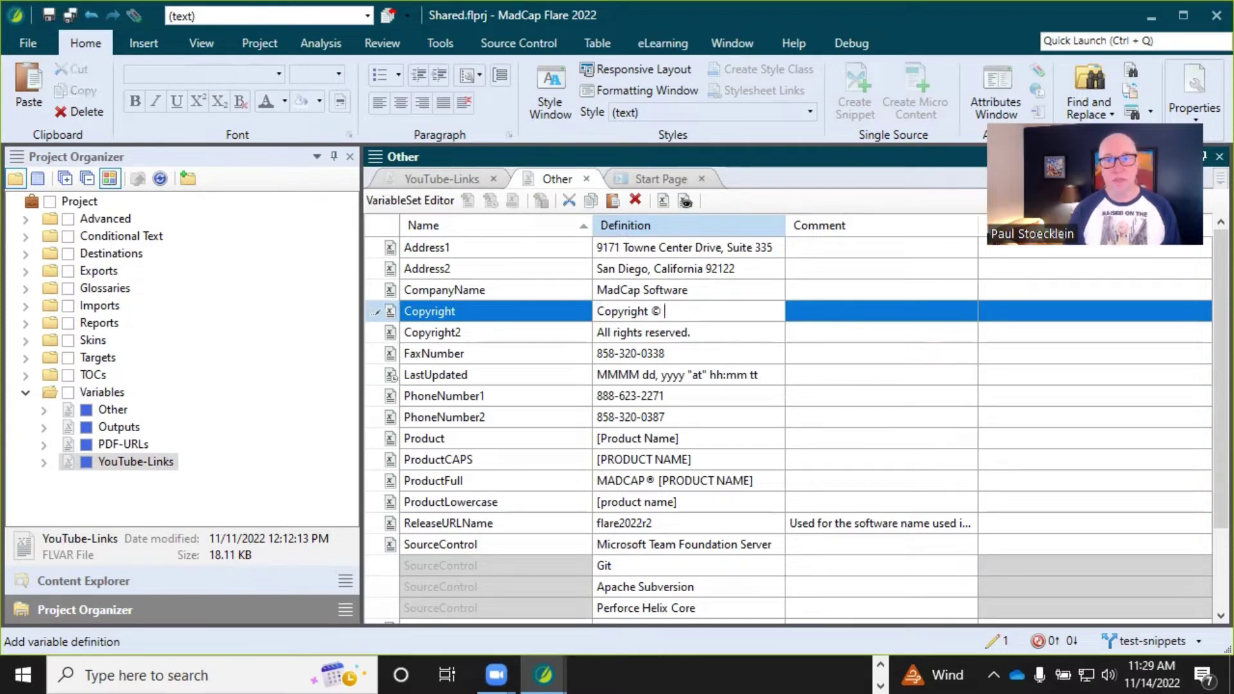
- Insert the CompanyName variable from the Other set at the end of the Copyright definition and save the set
{"action": "left_click", "coordinate": [661, 203]}
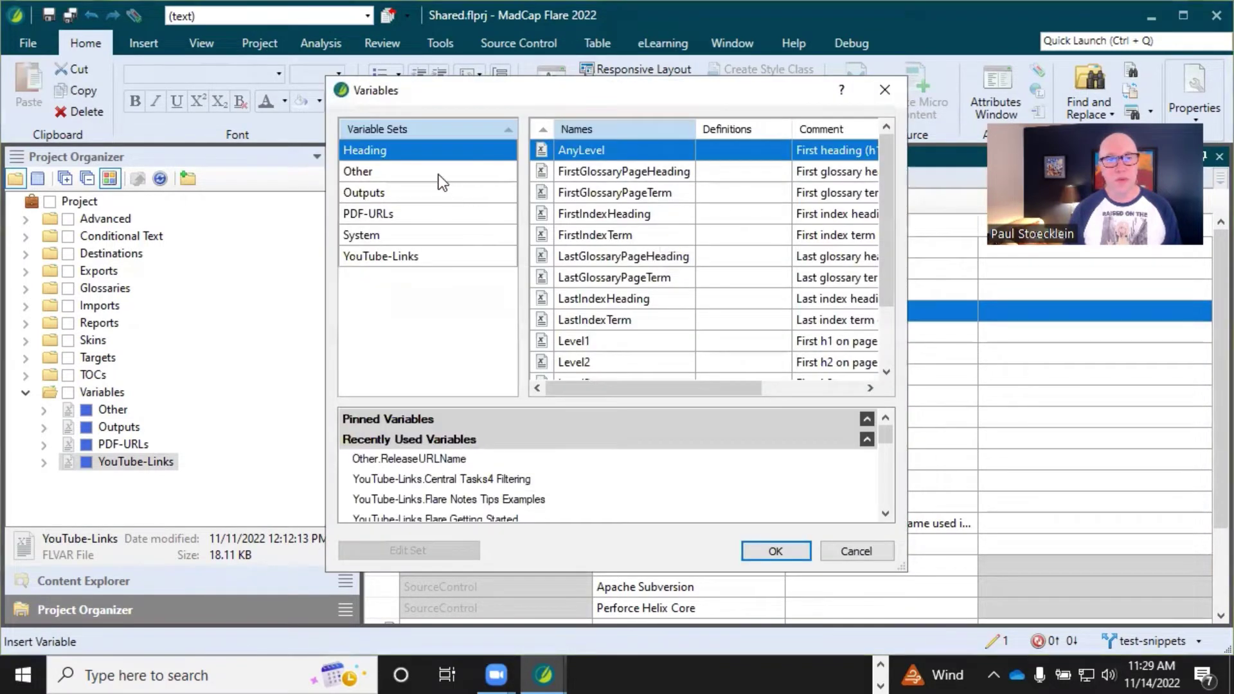
{"action": "left_click", "coordinate": [441, 174]}
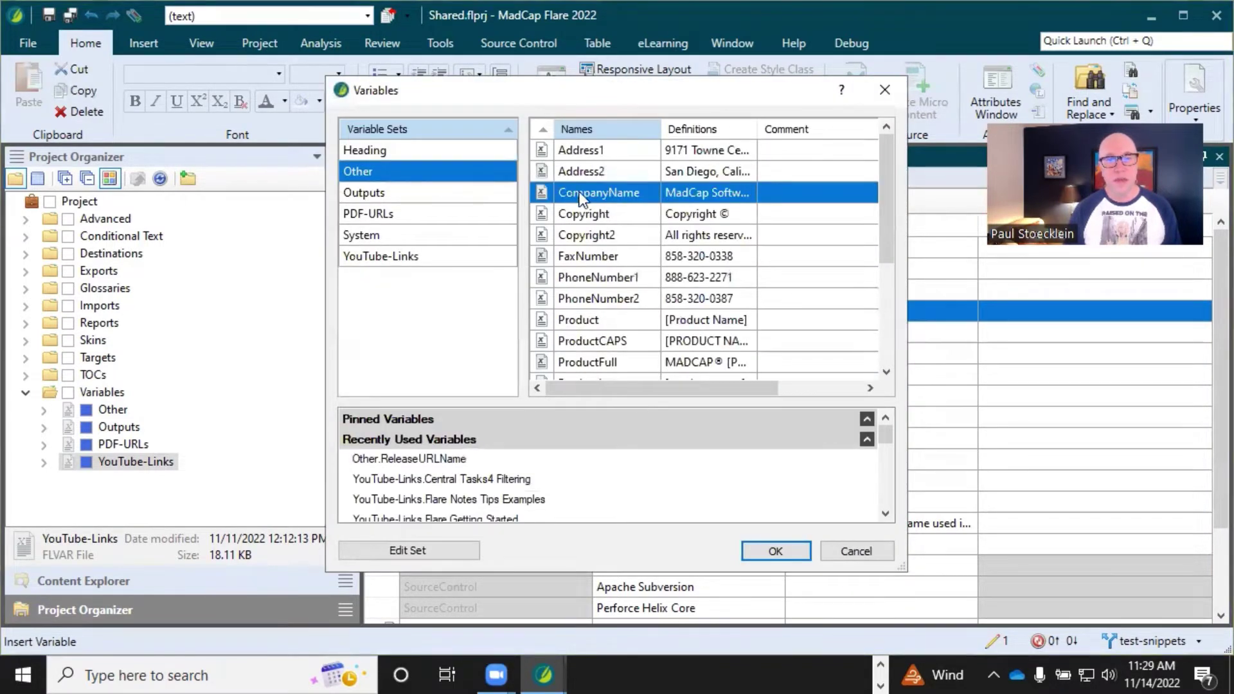
{"action": "left_click", "coordinate": [765, 552]}
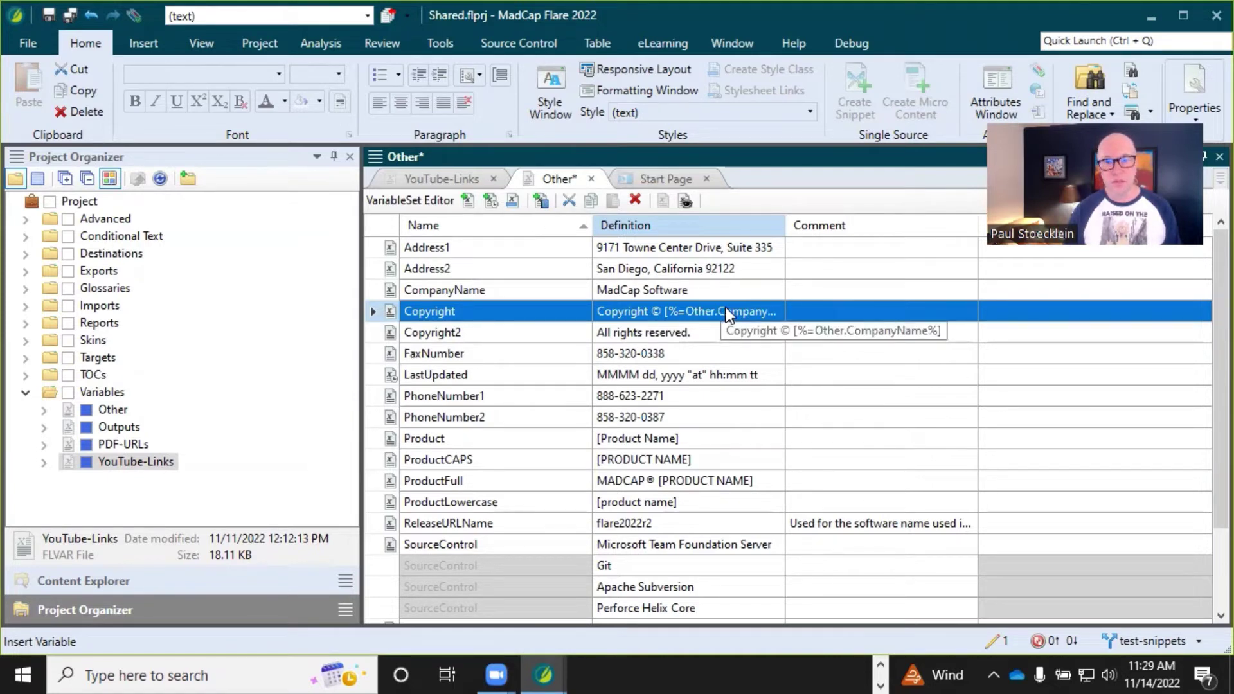
{"action": "left_click", "coordinate": [48, 16]}
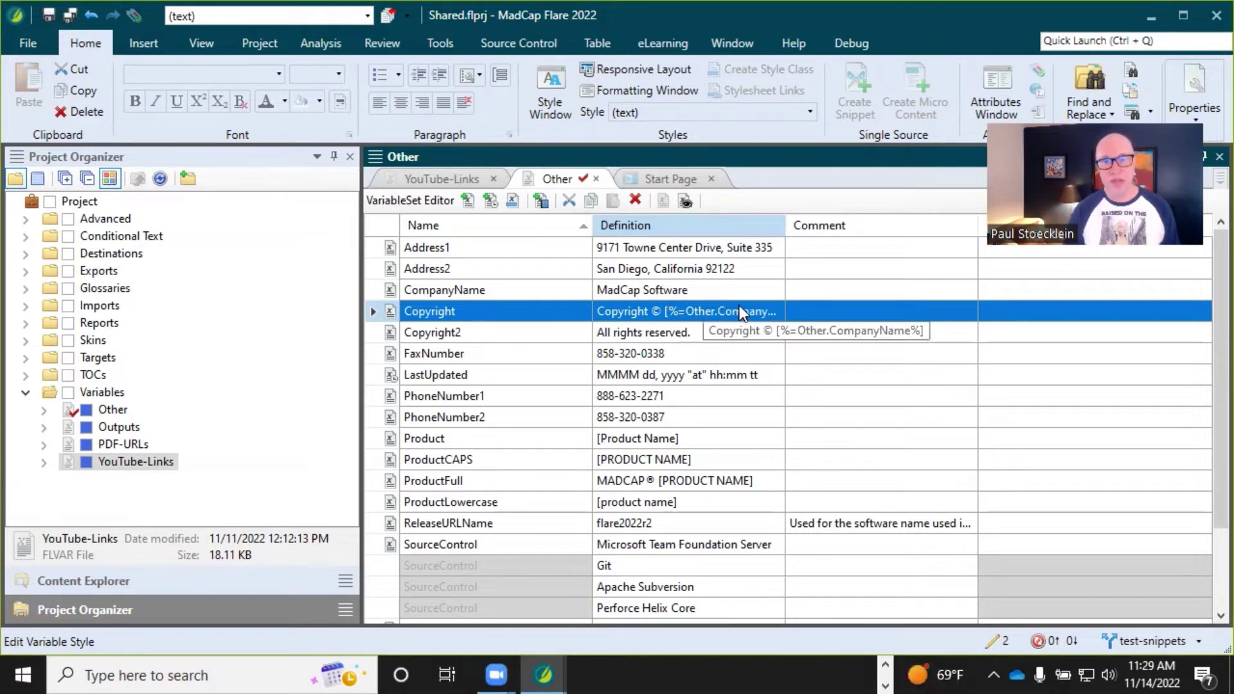
{"action": "left_click", "coordinate": [684, 201]}
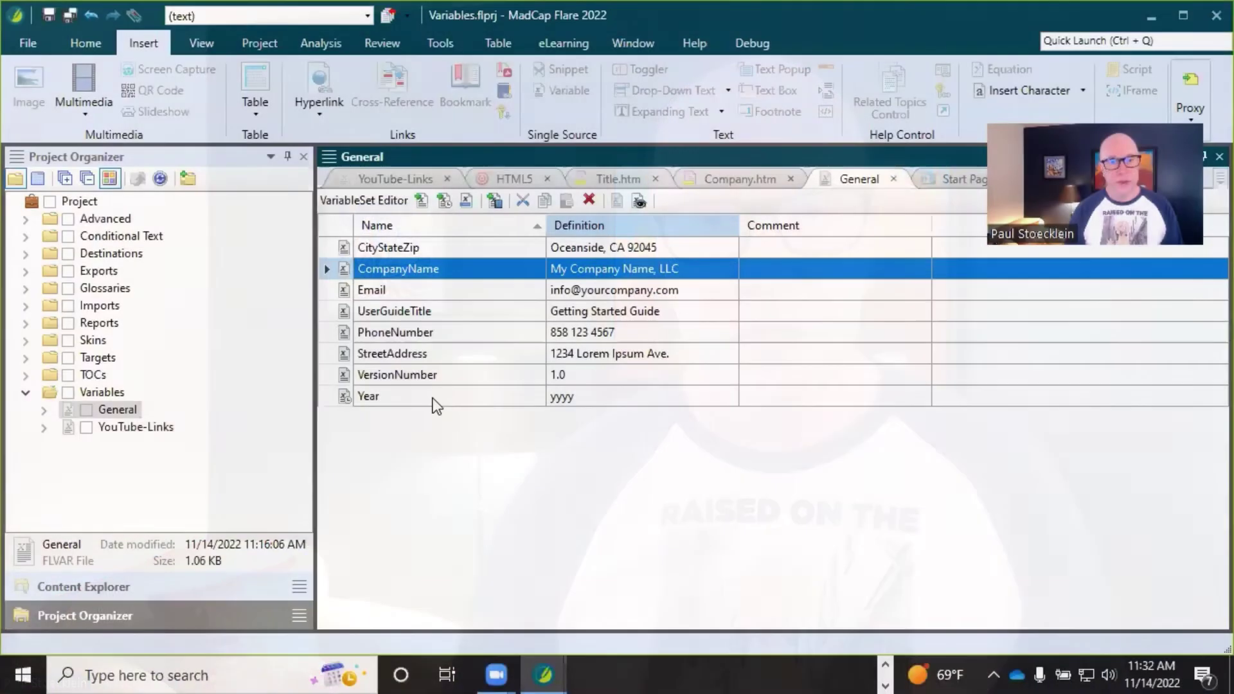
- Back in the Variables project, add a new date-time variable to the General set and compare it with the Year variable
{"action": "left_click", "coordinate": [440, 399]}
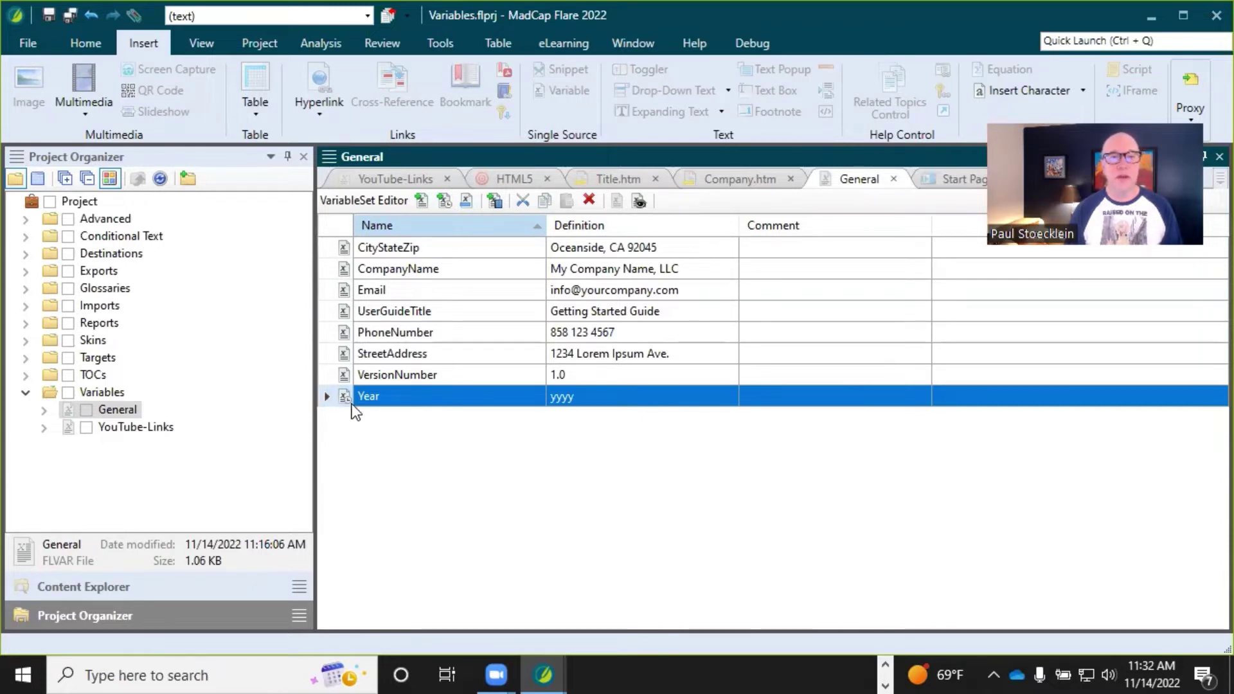
{"action": "left_click", "coordinate": [442, 201]}
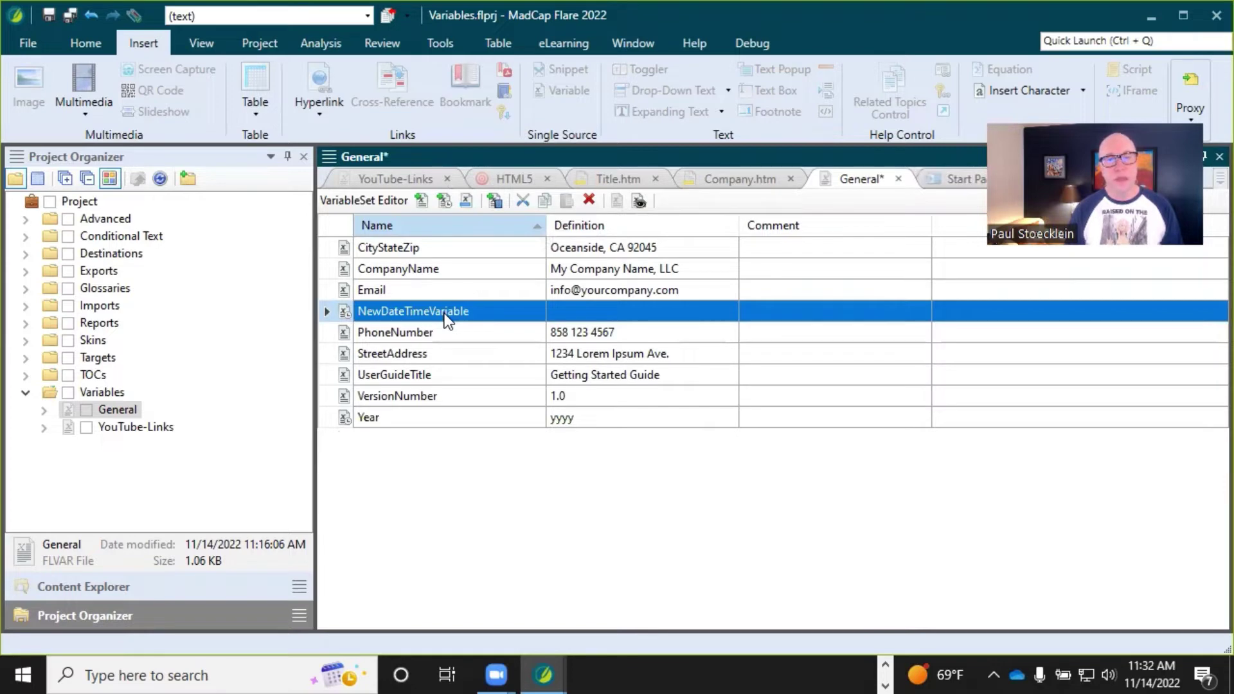
{"action": "left_click", "coordinate": [391, 423]}
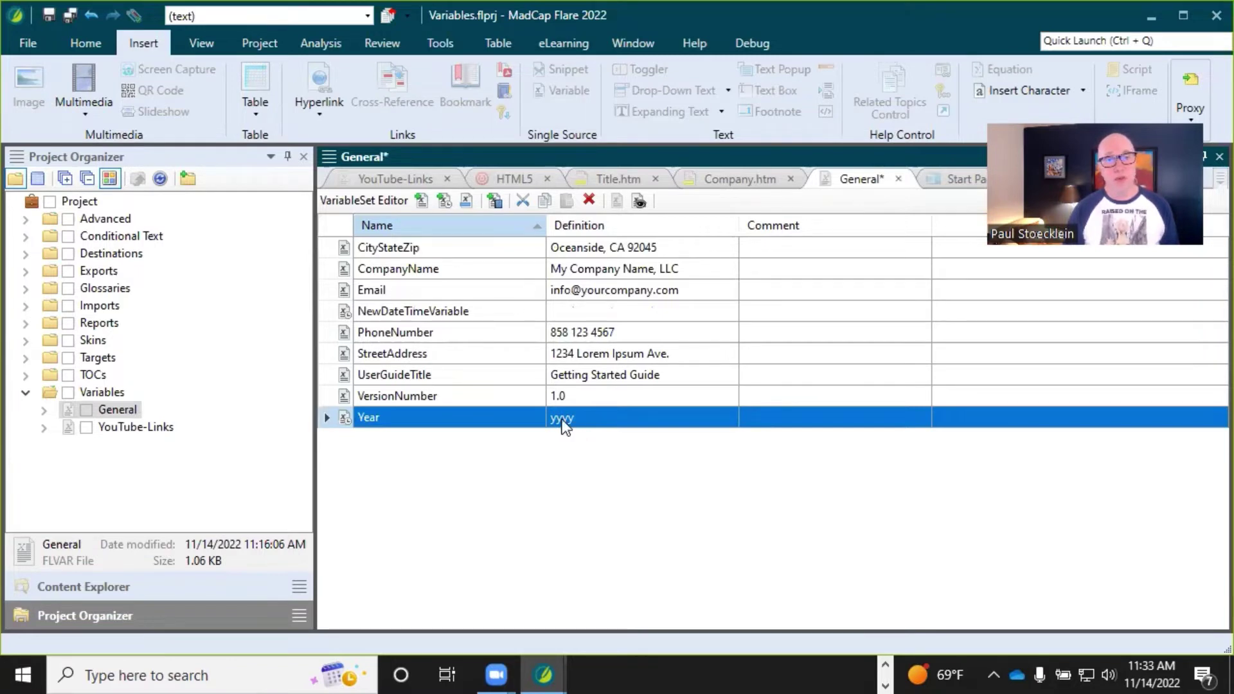
{"action": "left_click", "coordinate": [453, 313]}
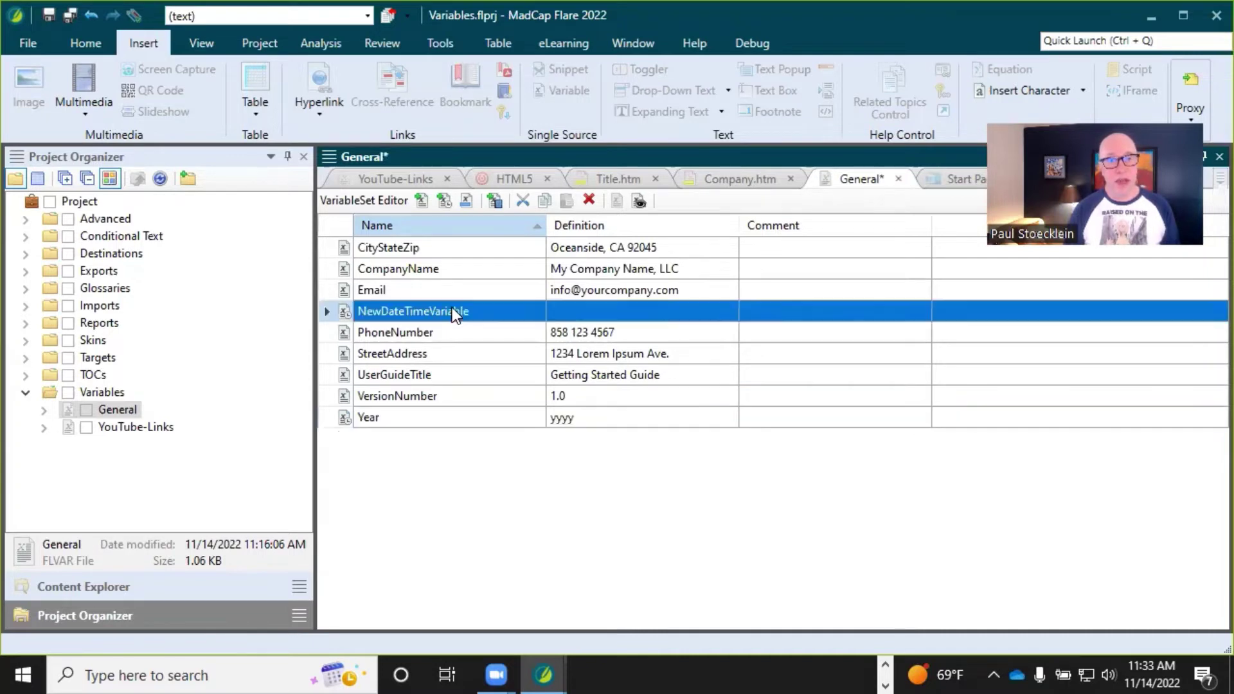
- Rename the new date-time variable as LongFormDate
{"action": "left_click", "coordinate": [452, 313]}
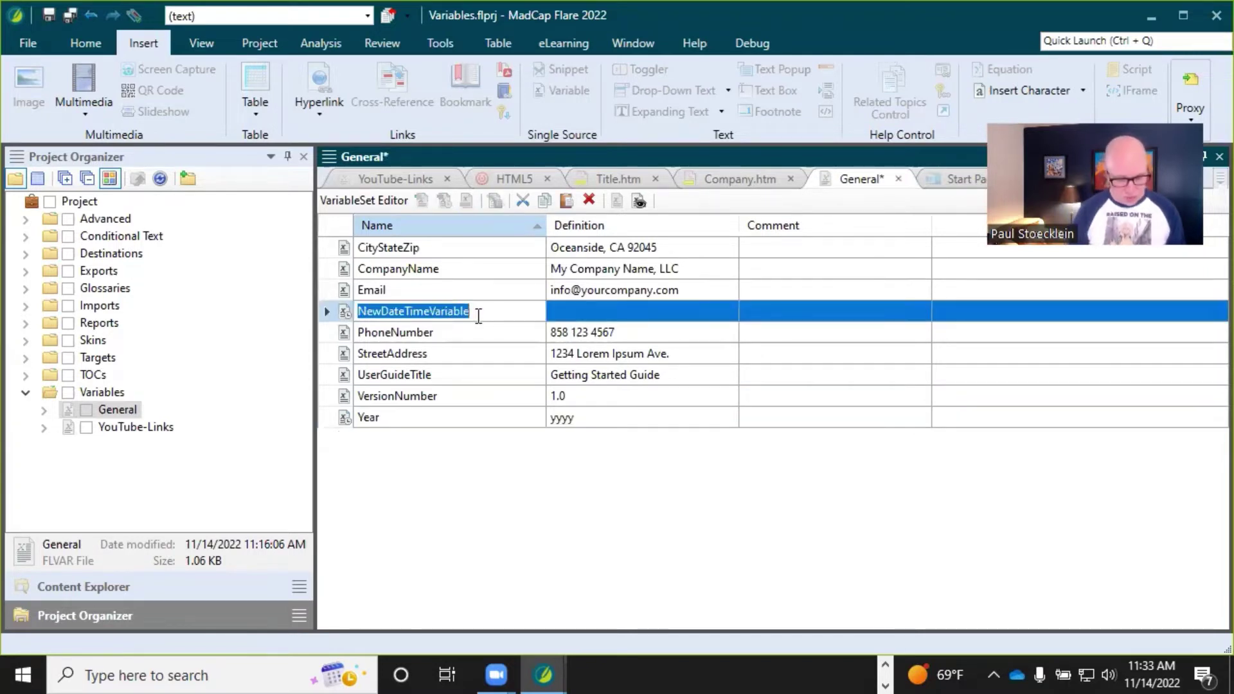
{"action": "type", "text": "LongFoirm"}
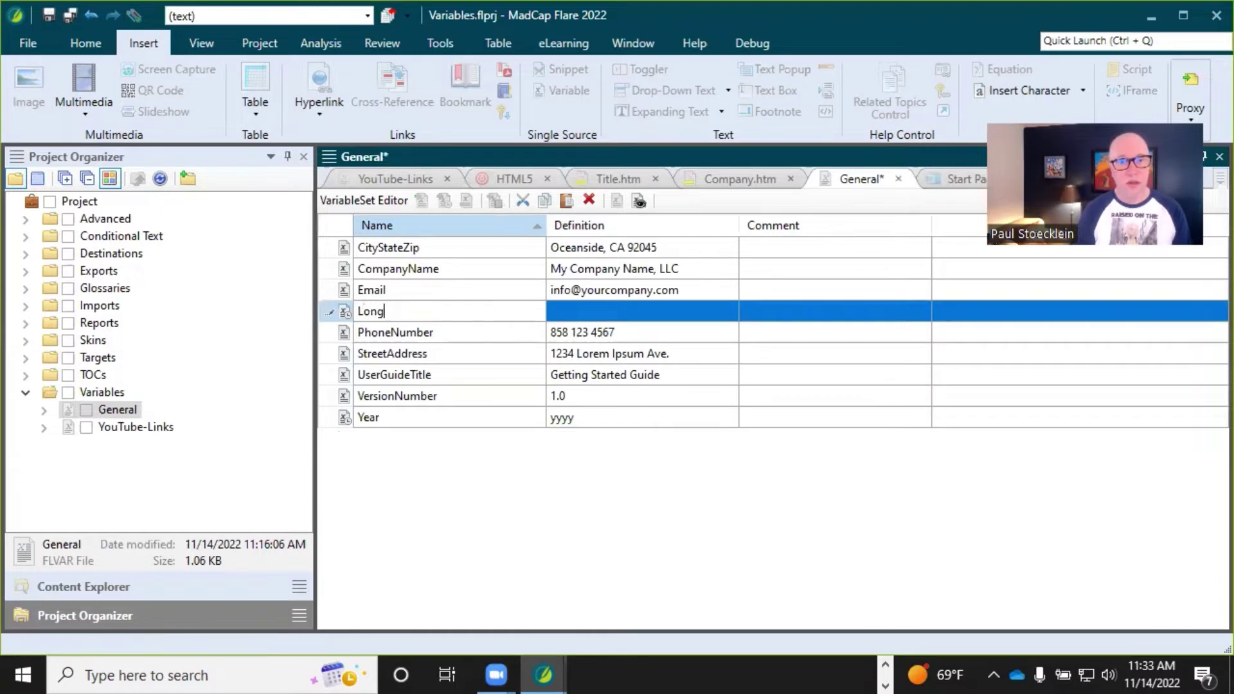
{"action": "key", "text": "BackSpace"}
{"action": "key", "text": "BackSpace"}
{"action": "key", "text": "BackSpace"}
{"action": "type", "text": "rmDate"}
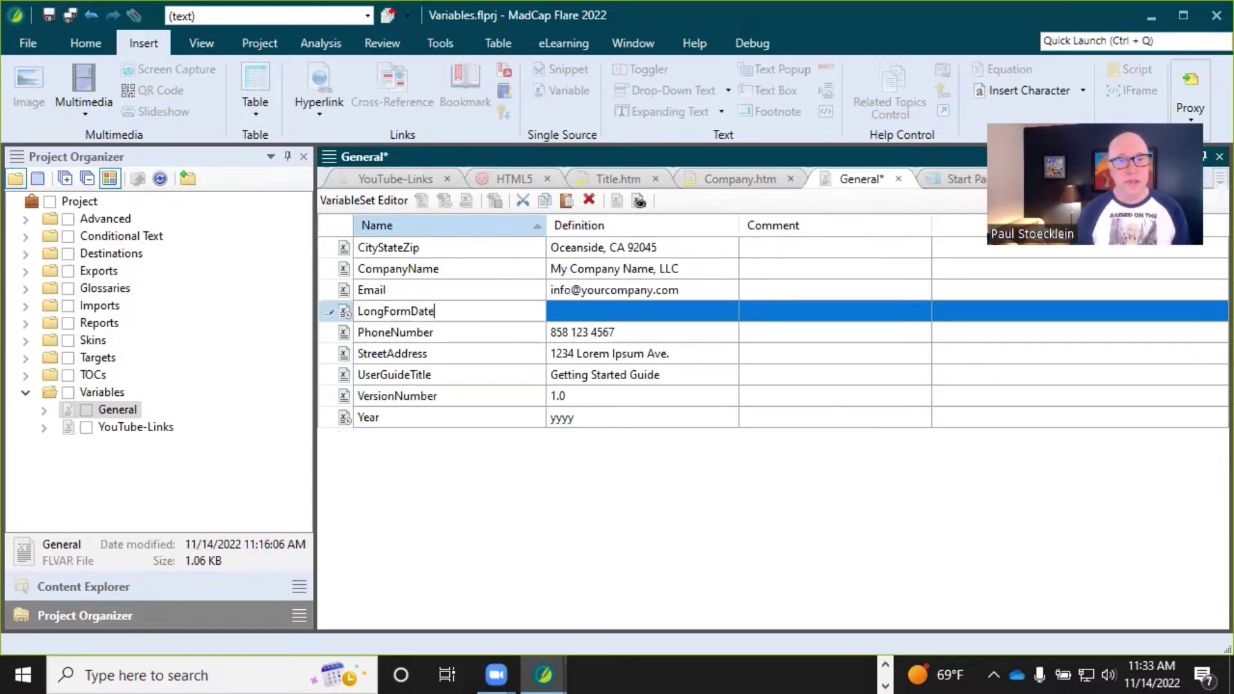
{"action": "key", "text": "Return"}
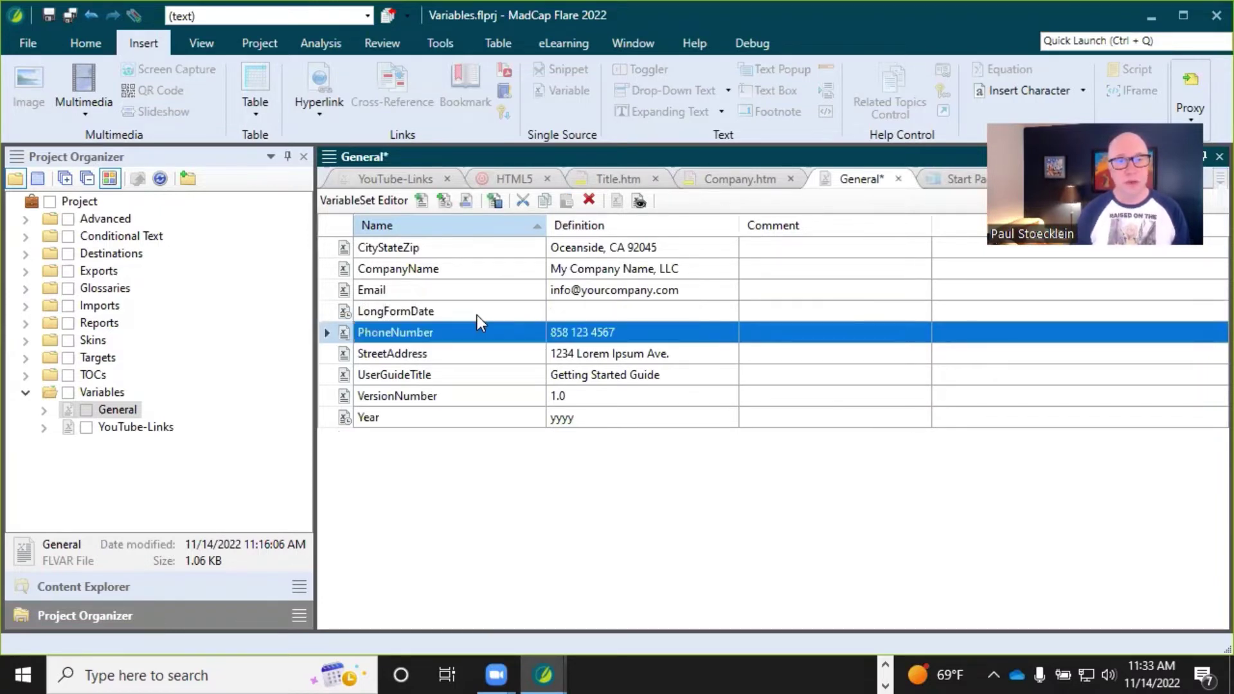
- Open the format of the LongFormDate variable's definition for editing
{"action": "left_click", "coordinate": [477, 315]}
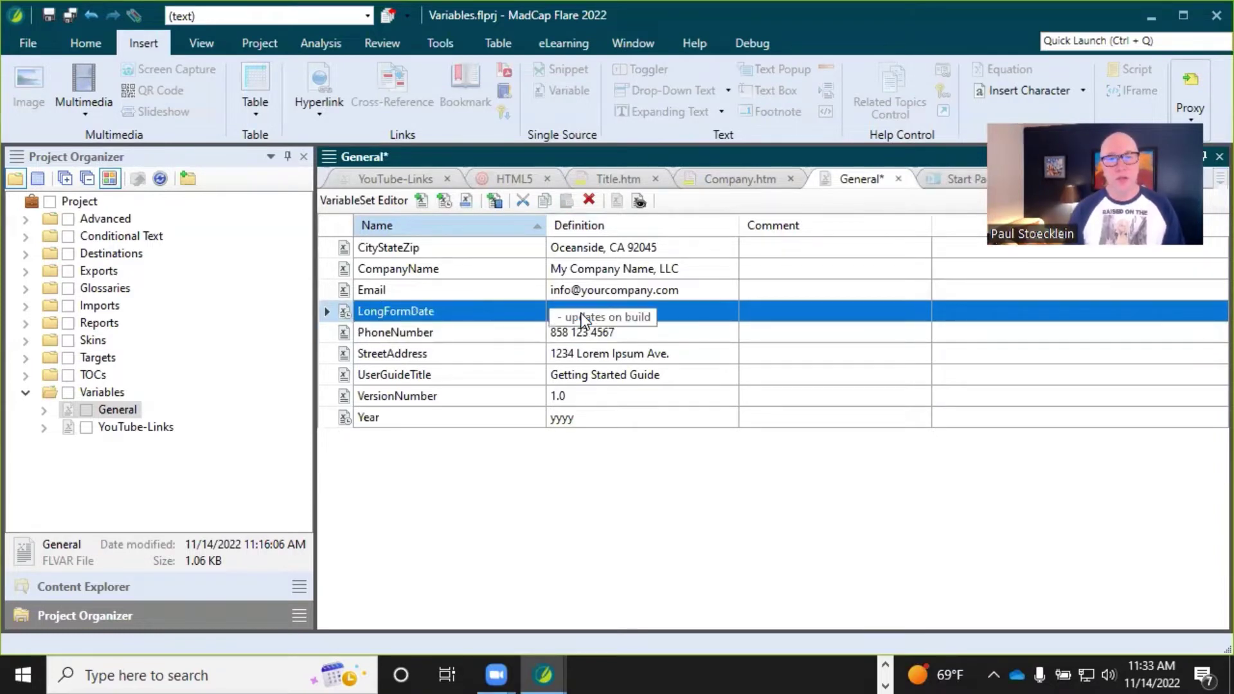
{"action": "left_click", "coordinate": [563, 310]}
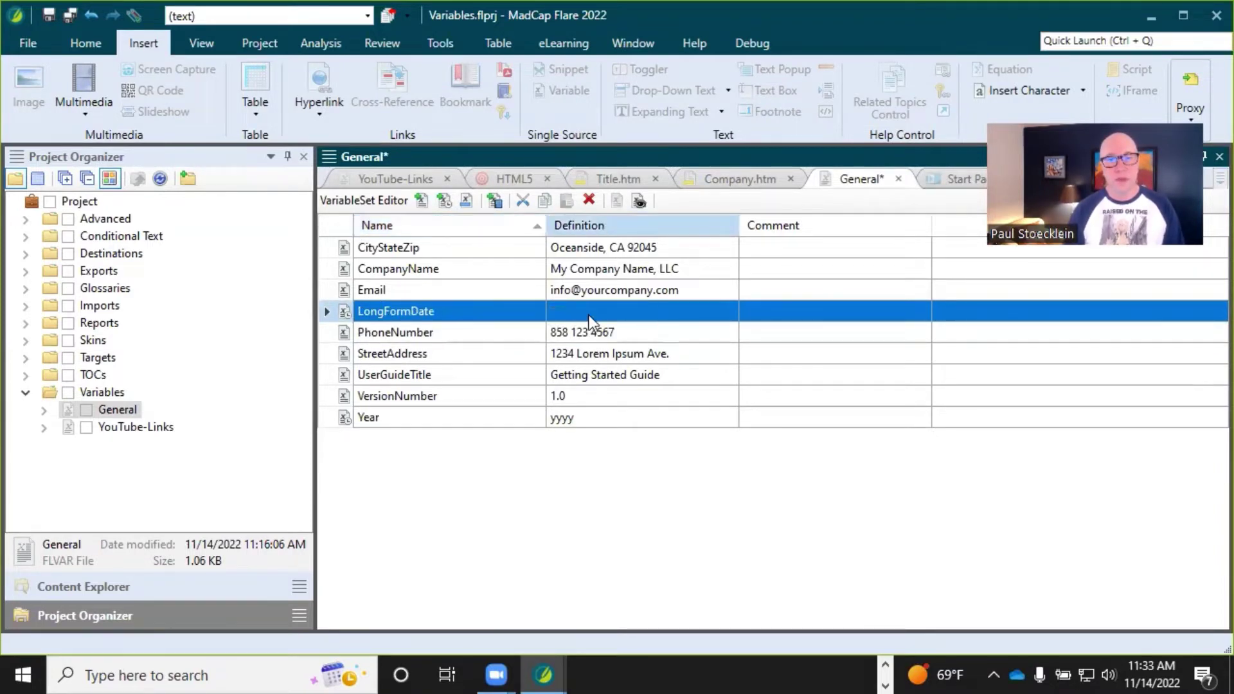
{"action": "double_click", "coordinate": [589, 315]}
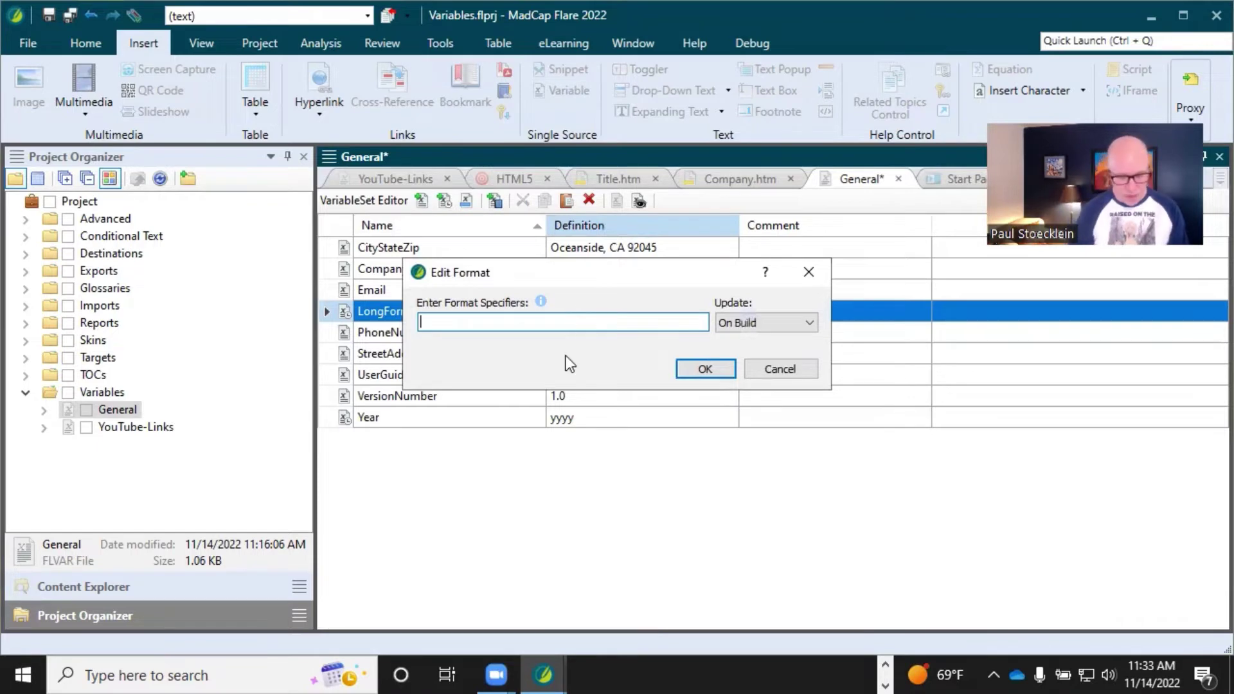
- Try yyyy as the format specifier for LongFormDate and clear the entry again
{"action": "type", "text": "yyyy"}
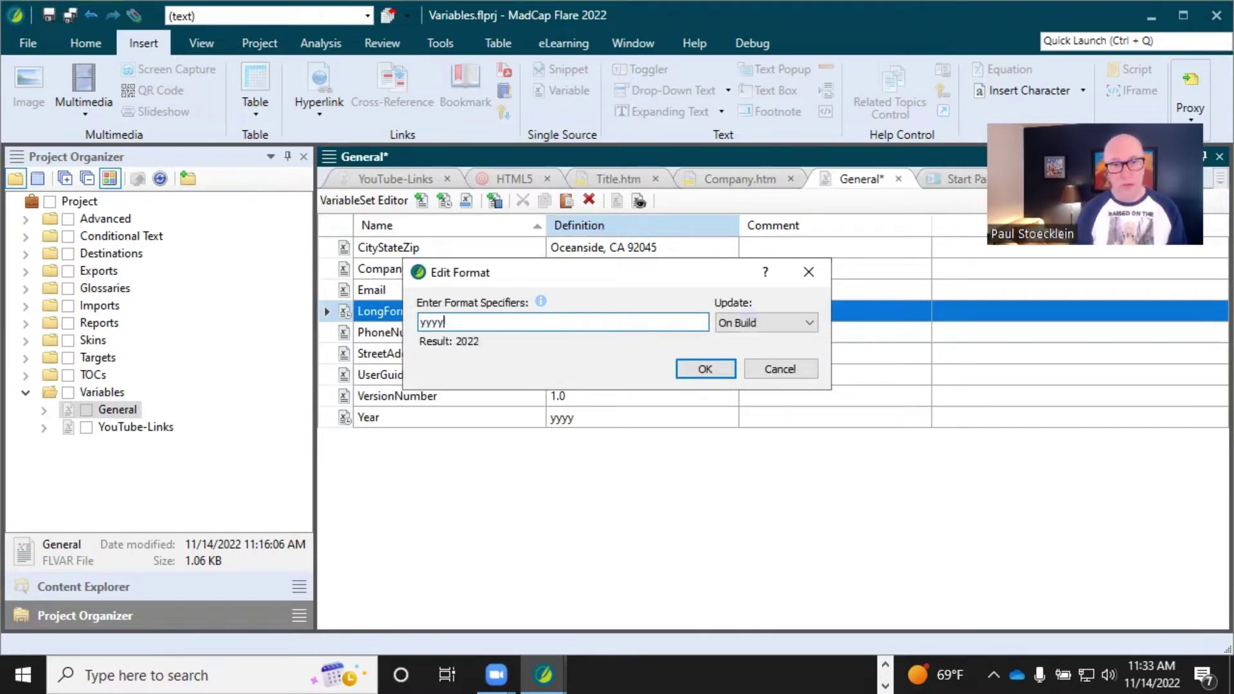
{"action": "key", "text": "BackSpace"}
{"action": "key", "text": "BackSpace"}
{"action": "key", "text": "BackSpace"}
{"action": "key", "text": "BackSpace"}
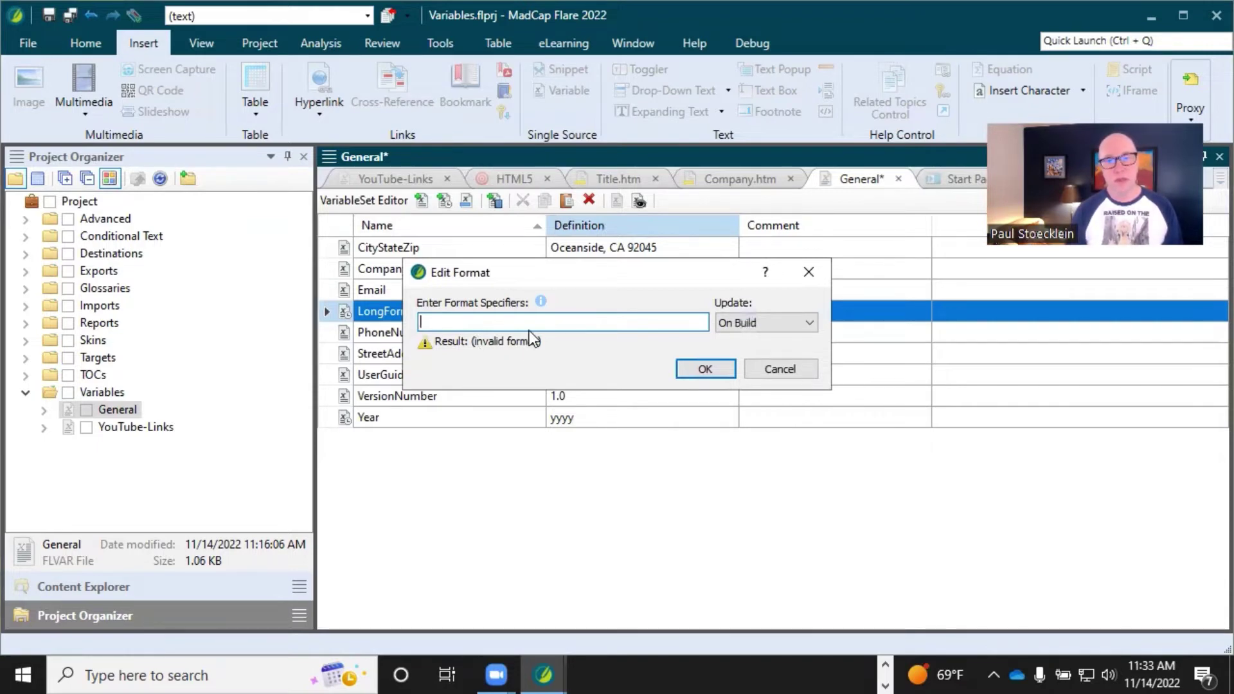
- Open the detailed help on date format specifiers and copy the combination MMMM dd, yyyy hh:mm:ss tt
{"action": "mouse_move", "coordinate": [541, 301]}
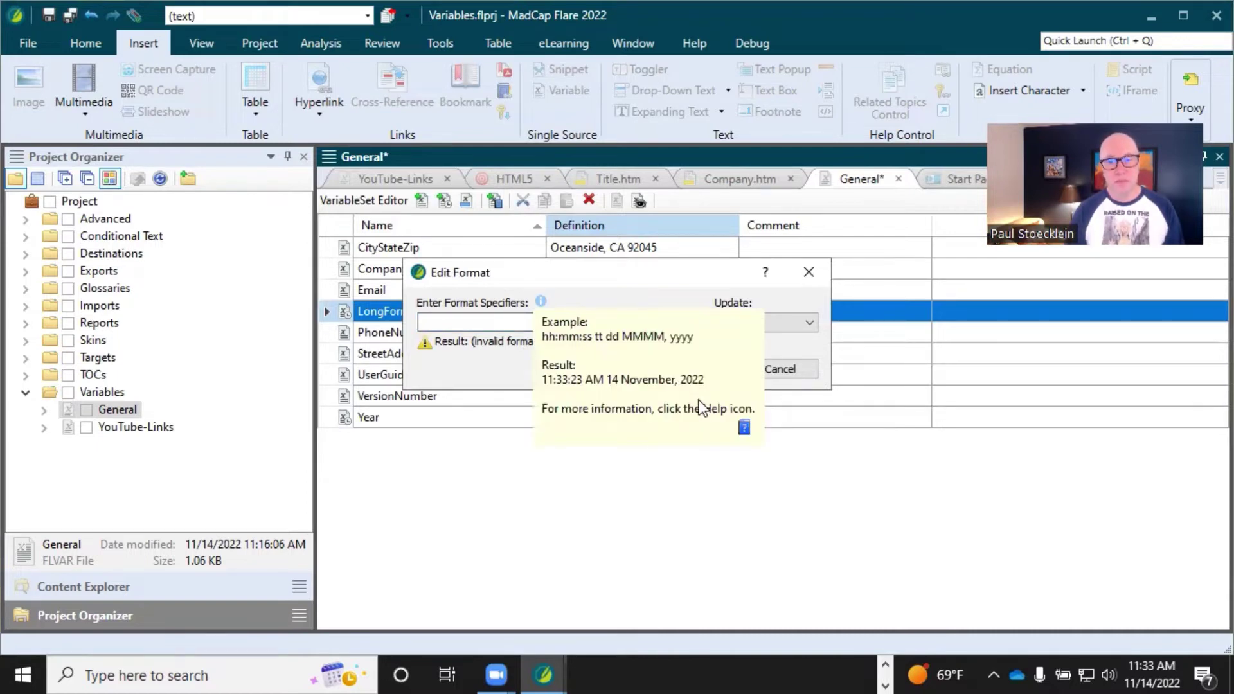
{"action": "left_click", "coordinate": [744, 429]}
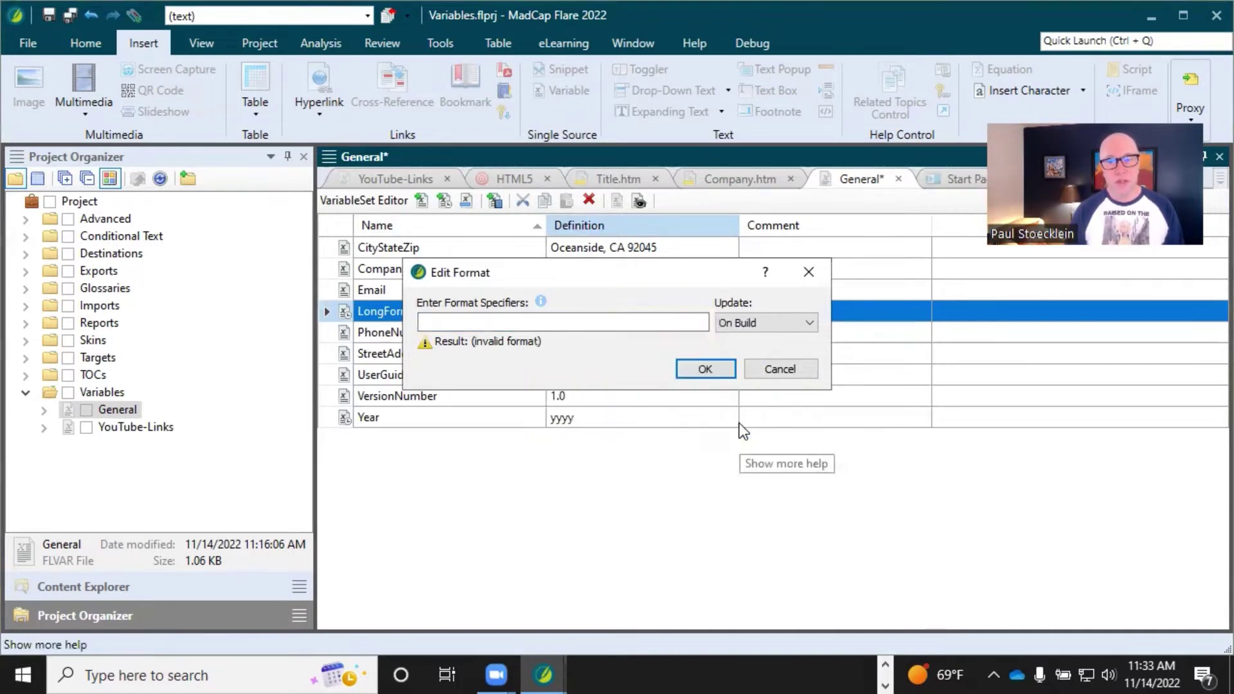
{"action": "scroll", "coordinate": [1021, 421], "scroll_direction": "down", "scroll_amount": 6}
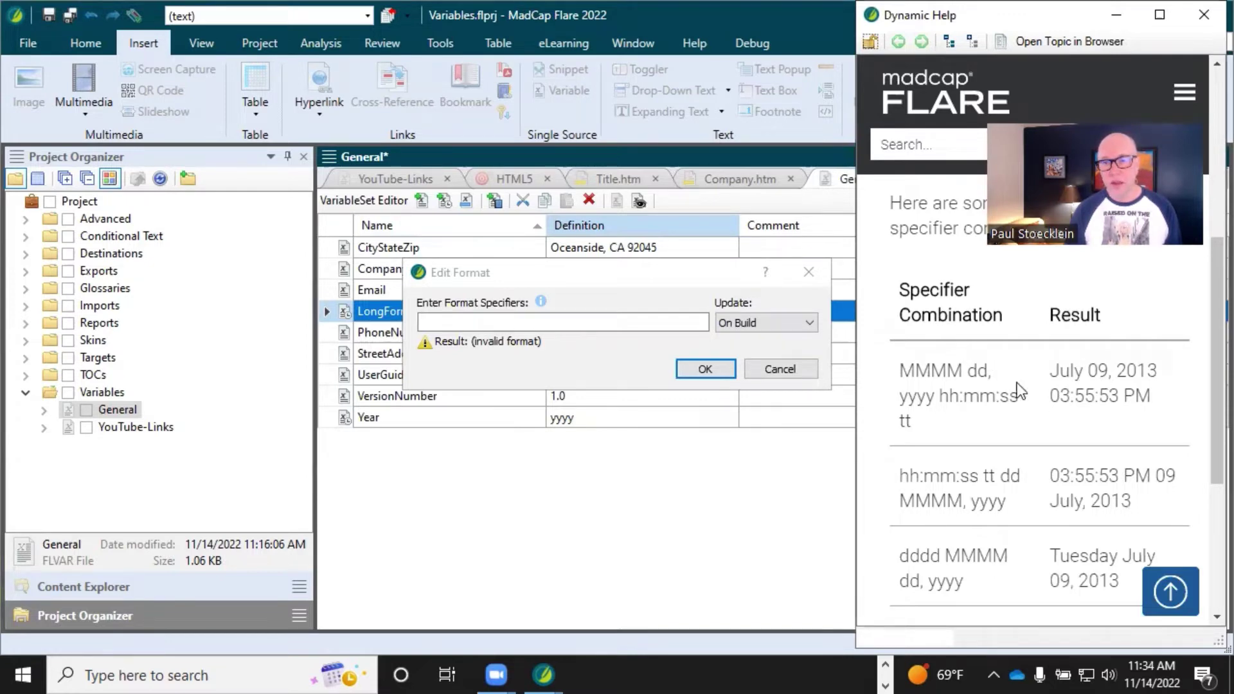
{"action": "scroll", "coordinate": [1017, 390], "scroll_direction": "up", "scroll_amount": 3}
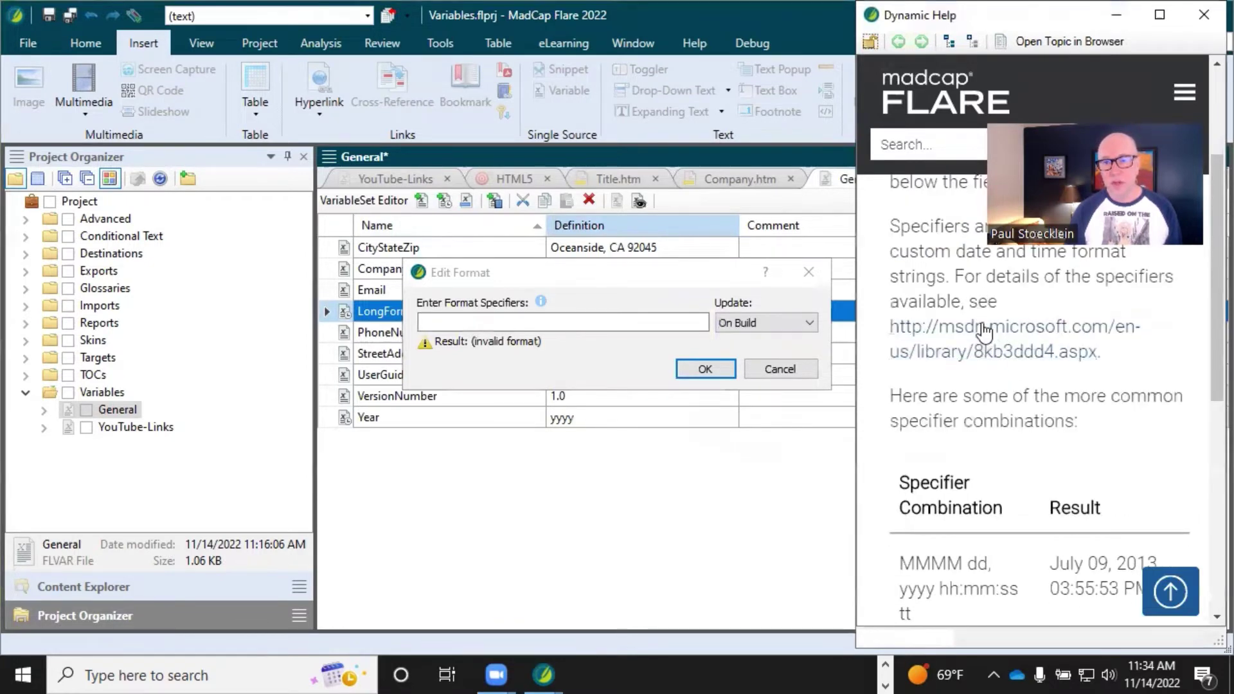
{"action": "scroll", "coordinate": [989, 405], "scroll_direction": "down", "scroll_amount": 3}
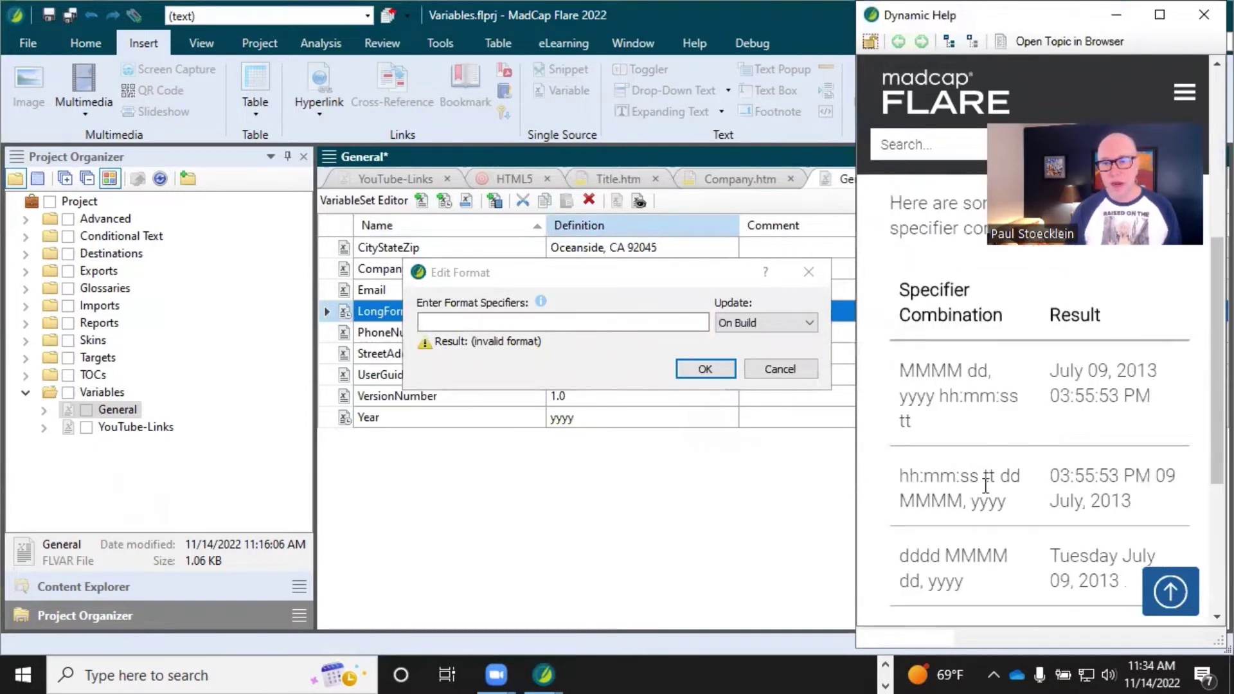
{"action": "mouse_move", "coordinate": [1205, 400]}
{"action": "left_mouse_down"}
{"action": "mouse_move", "coordinate": [1206, 451]}
{"action": "mouse_move", "coordinate": [1205, 419]}
{"action": "left_mouse_up"}
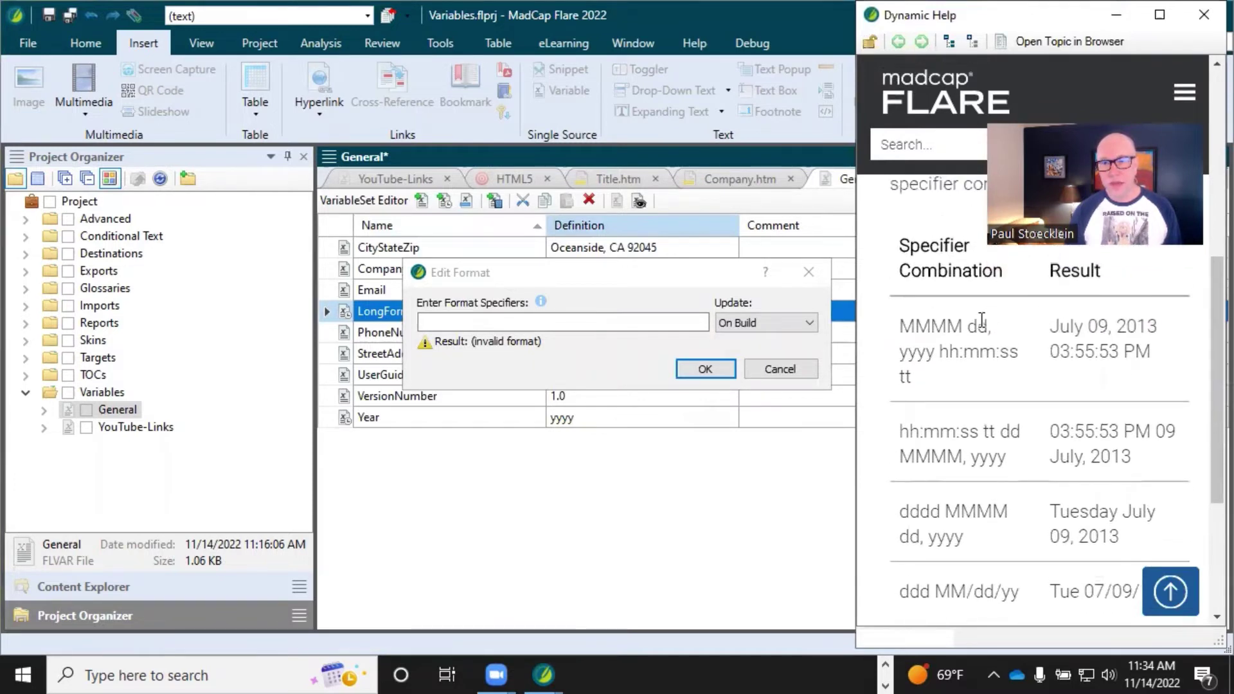
{"action": "left_click_drag", "start_coordinate": [900, 327], "coordinate": [923, 376]}
{"action": "key", "text": "ctrl+c"}
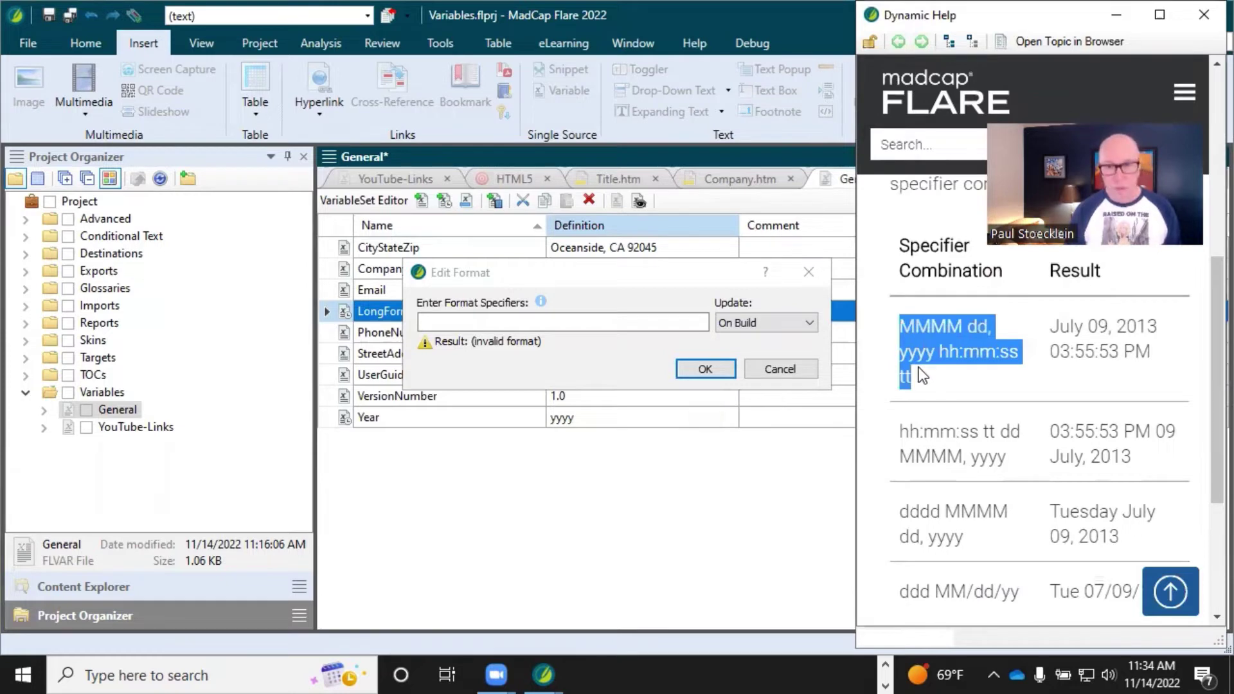
- Set LongFormDate's format to the copied MMMM dd, yyyy hh:mm:ss tt with update On Build, and save the variable set
{"action": "left_click", "coordinate": [557, 322]}
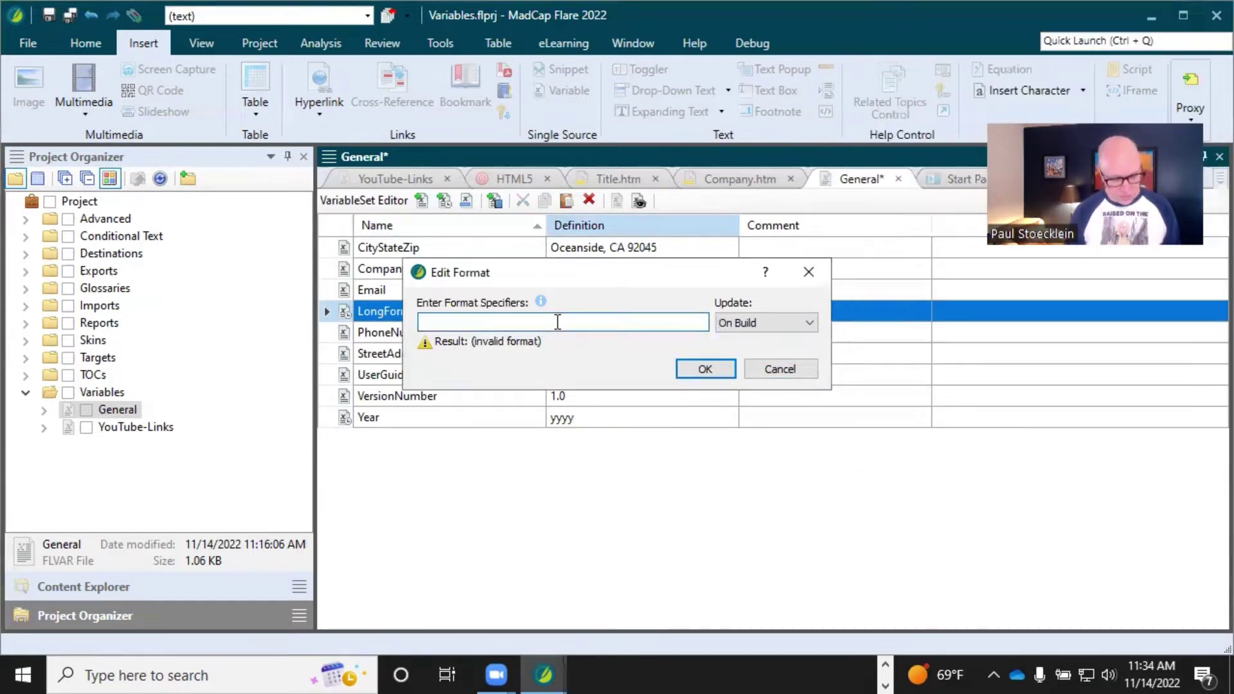
{"action": "key", "text": "ctrl+v"}
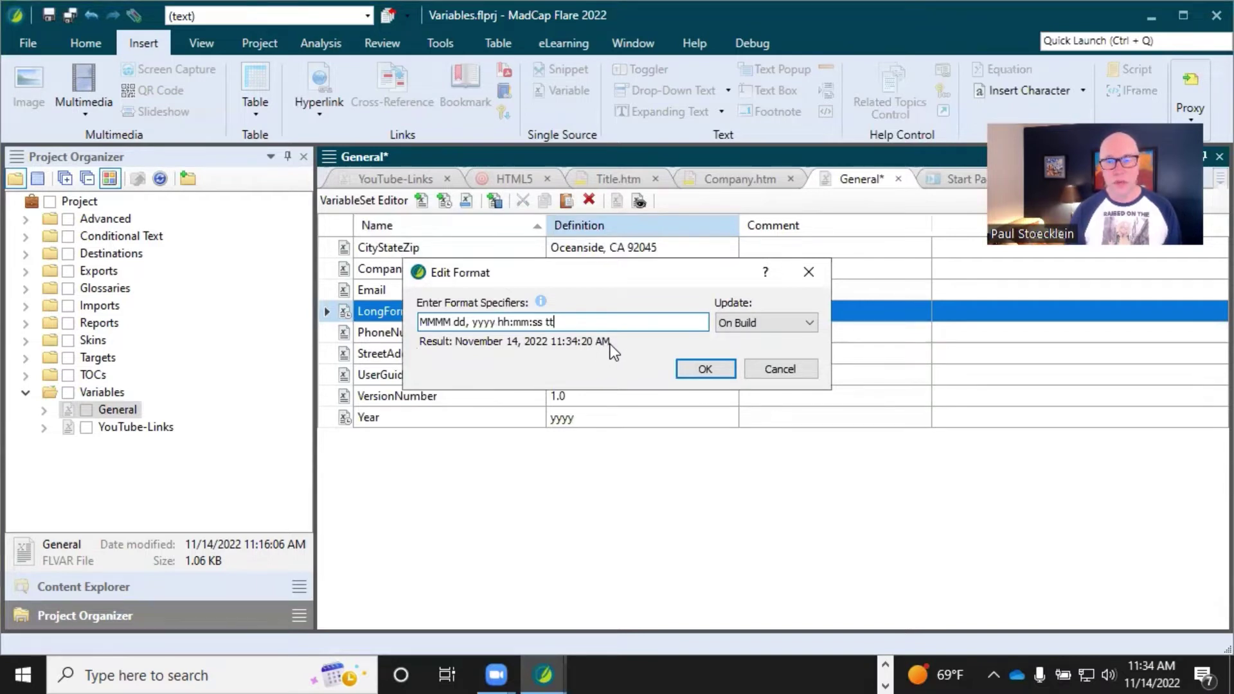
{"action": "left_click", "coordinate": [771, 323]}
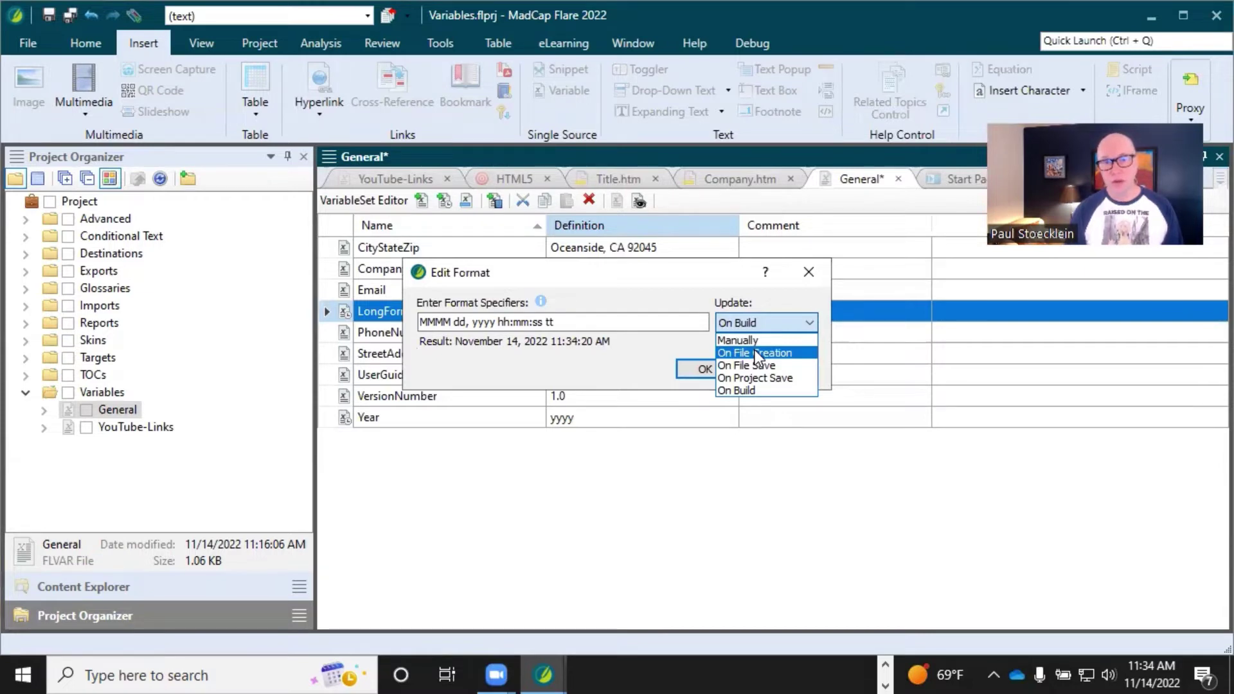
{"action": "left_click", "coordinate": [753, 389]}
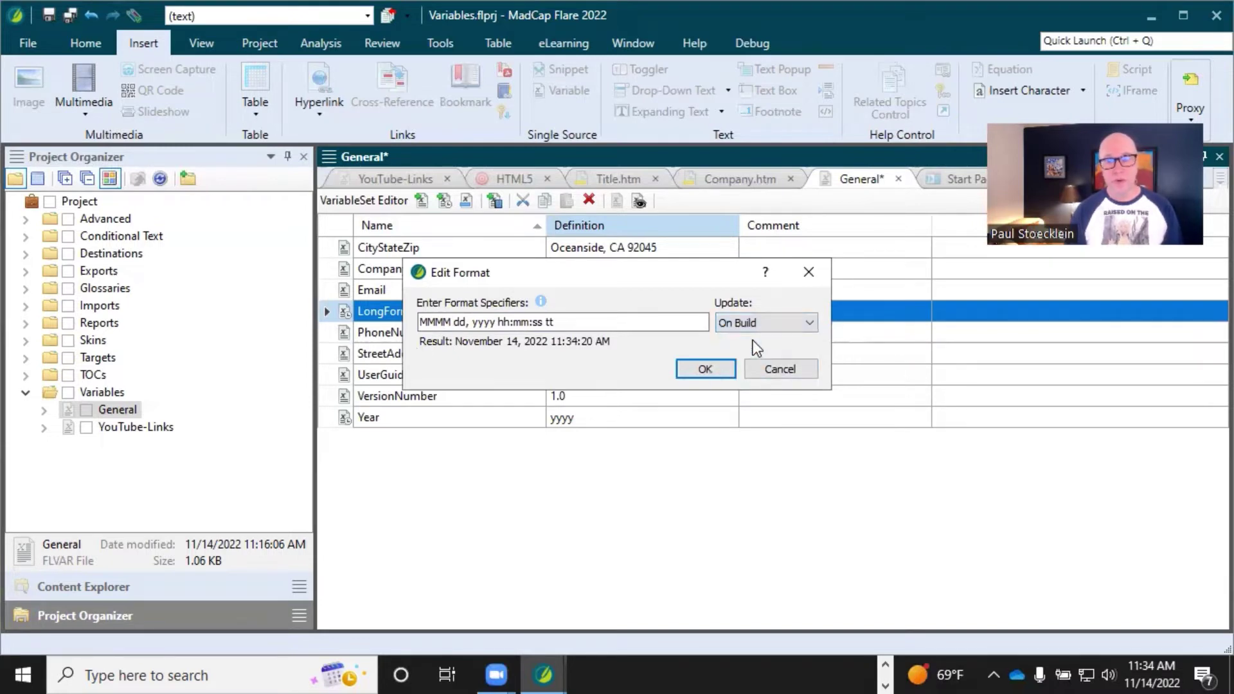
{"action": "left_click", "coordinate": [707, 370]}
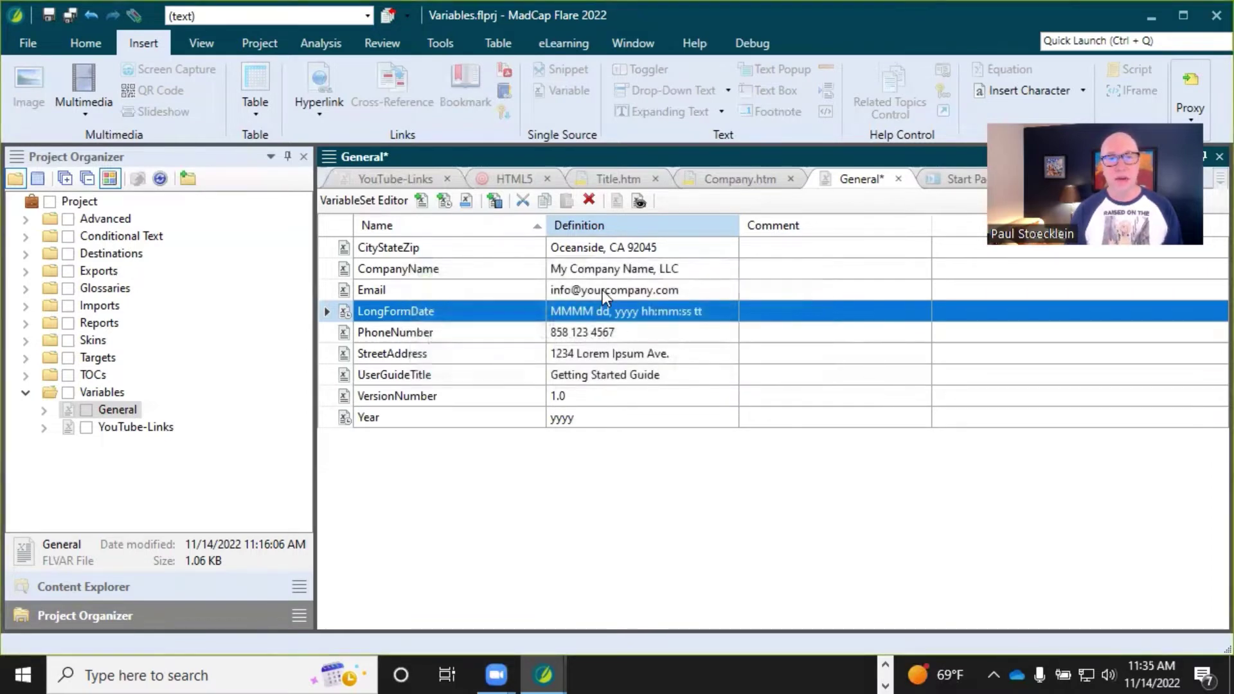
{"action": "left_click", "coordinate": [68, 17]}
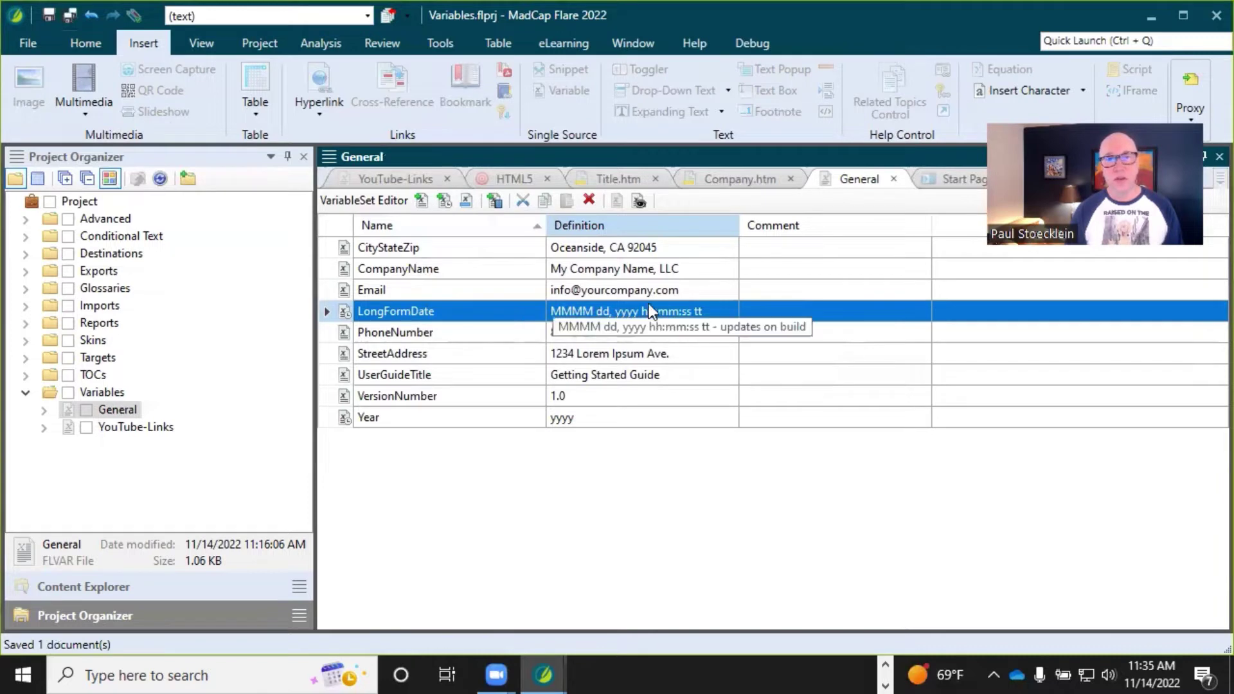
- Add a "Published:" paragraph below the Email line in Company.htm, insert the General set's LongFormDate variable after it, and save
{"action": "left_click", "coordinate": [714, 180]}
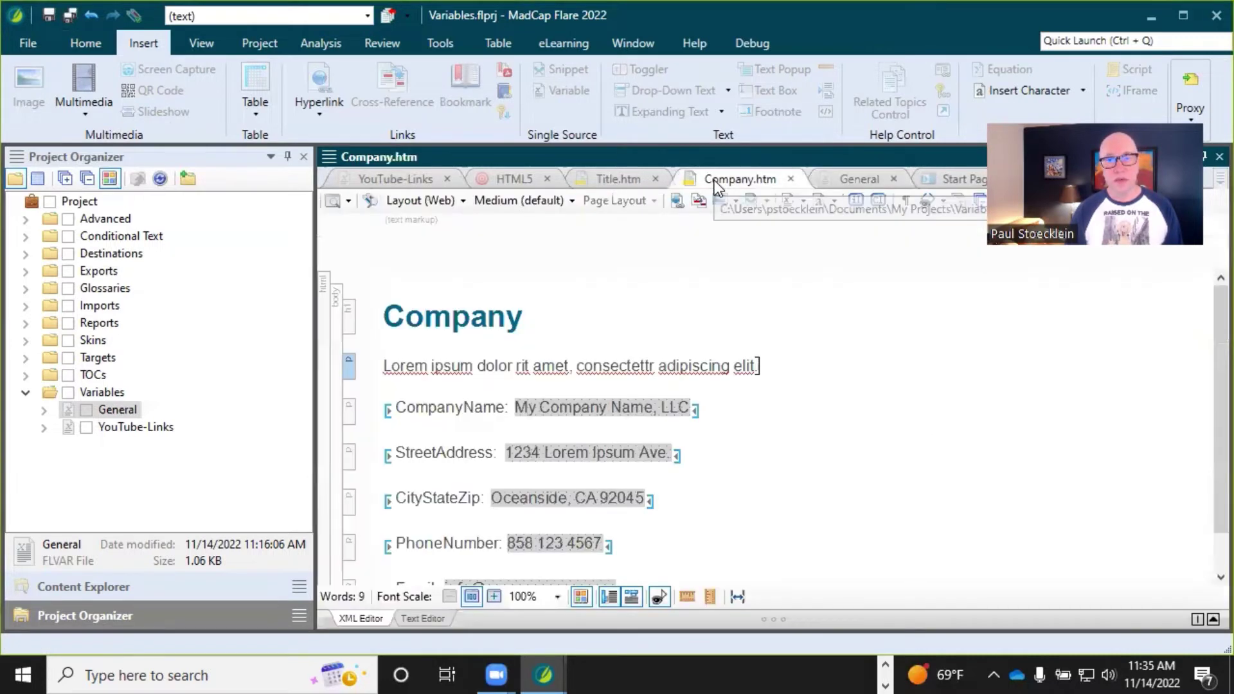
{"action": "scroll", "coordinate": [685, 286], "scroll_direction": "down", "scroll_amount": 1}
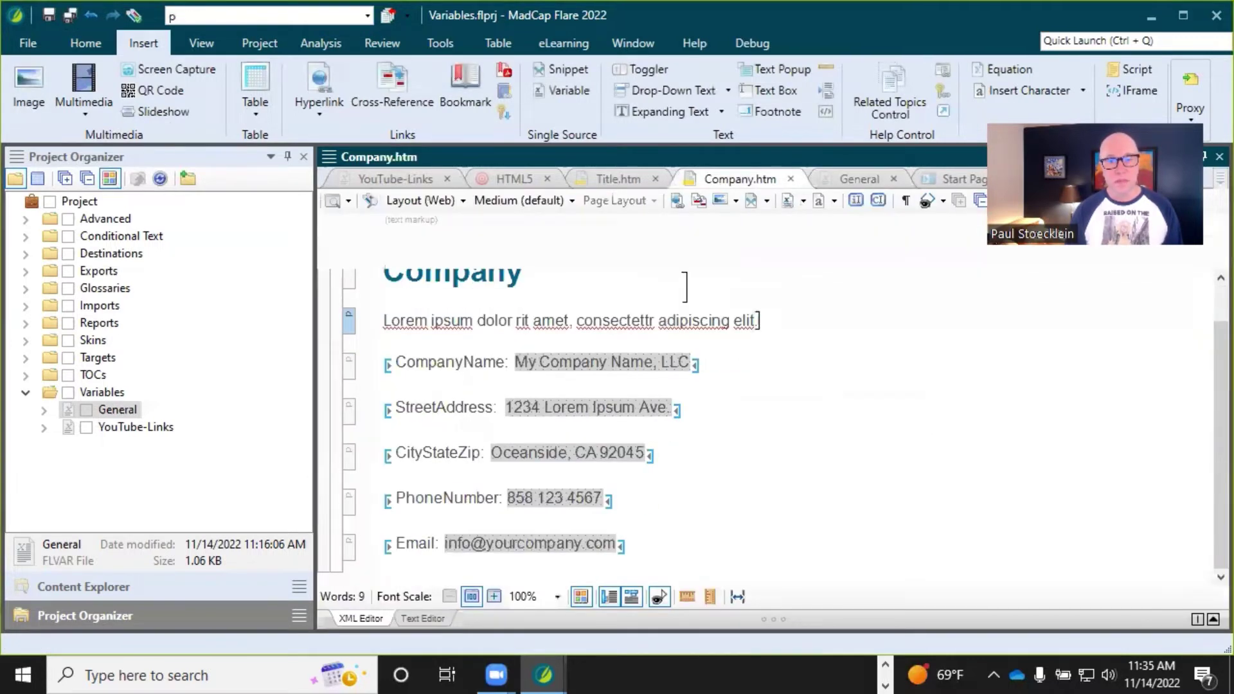
{"action": "left_click", "coordinate": [667, 545]}
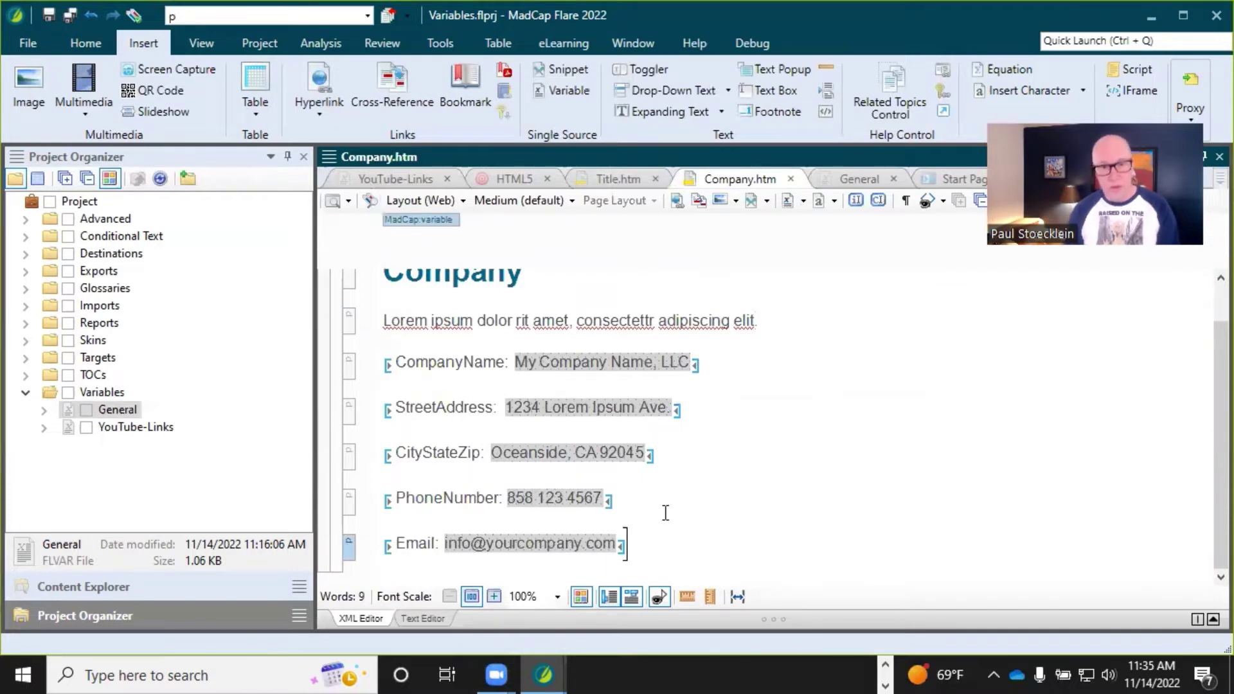
{"action": "key", "text": "Return"}
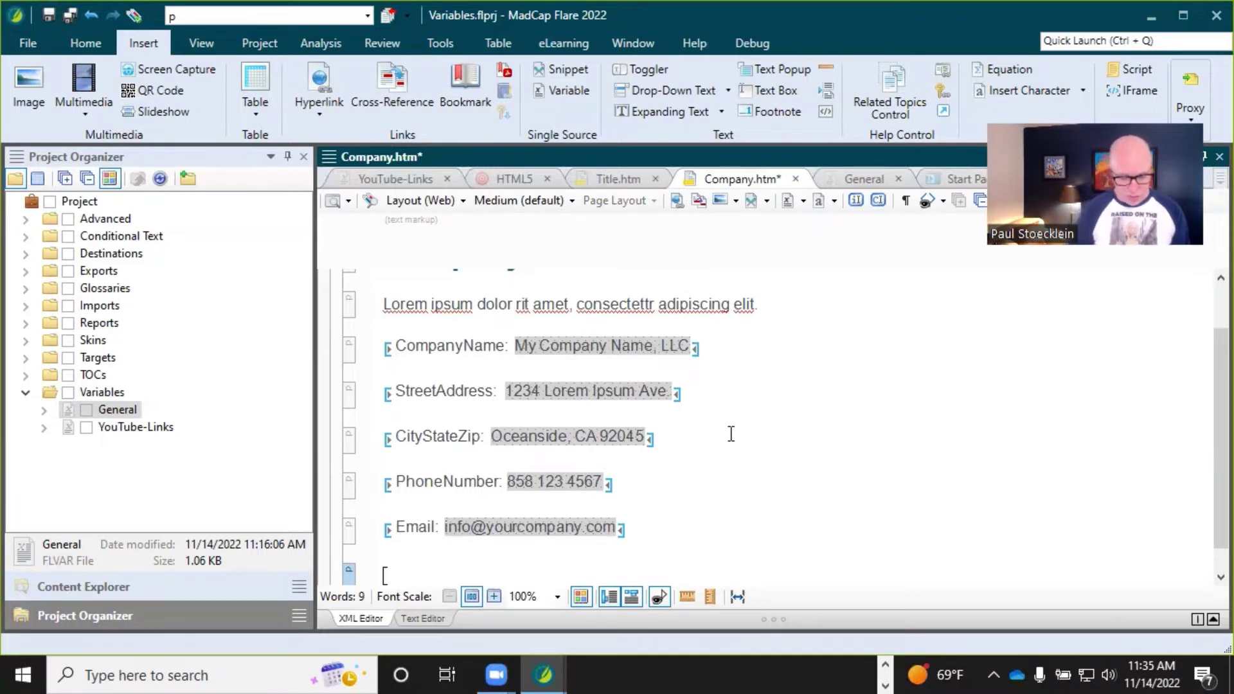
{"action": "type", "text": "Published:"}
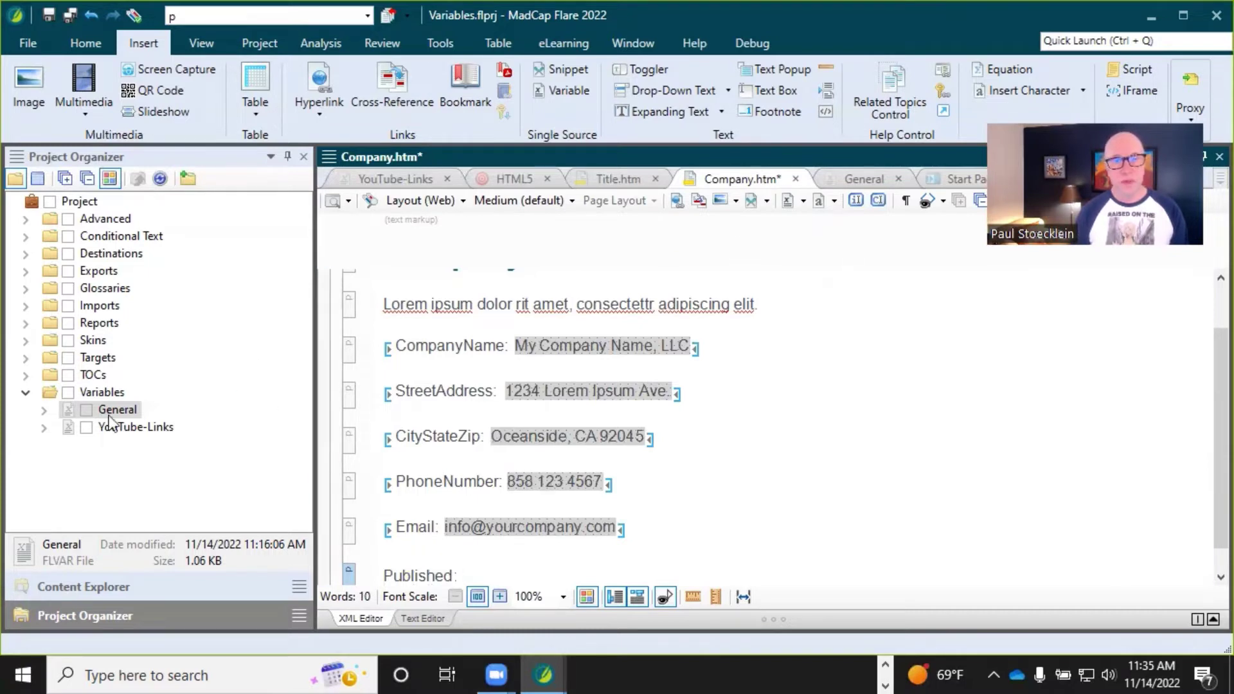
{"action": "left_click", "coordinate": [43, 410]}
{"action": "left_click_drag", "start_coordinate": [90, 432], "coordinate": [472, 562]}
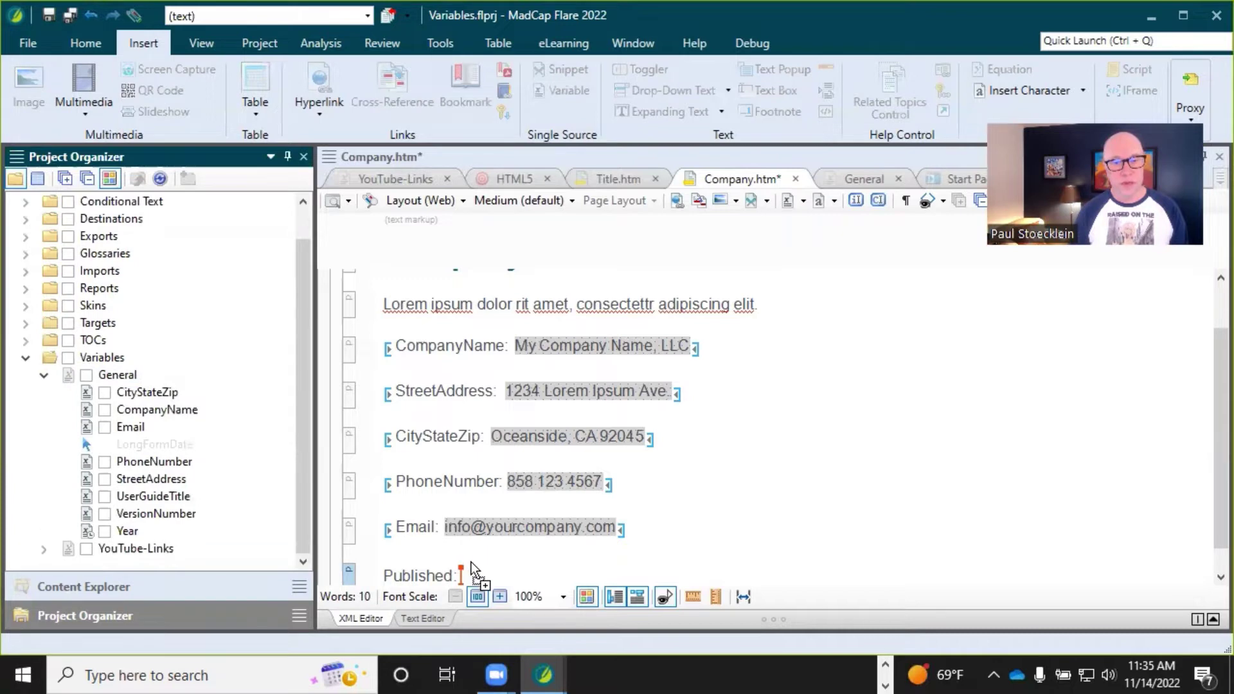
{"action": "left_click", "coordinate": [78, 20]}
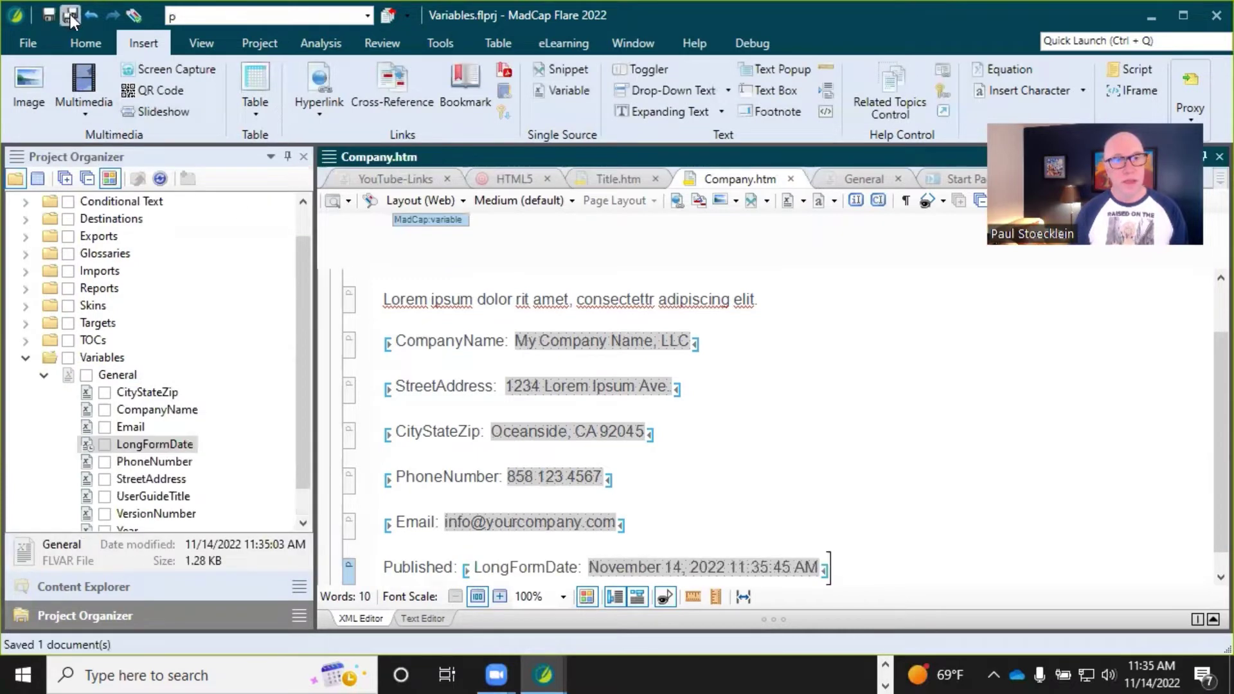
- Build the project's primary HTML5 target
{"action": "left_click", "coordinate": [247, 46]}
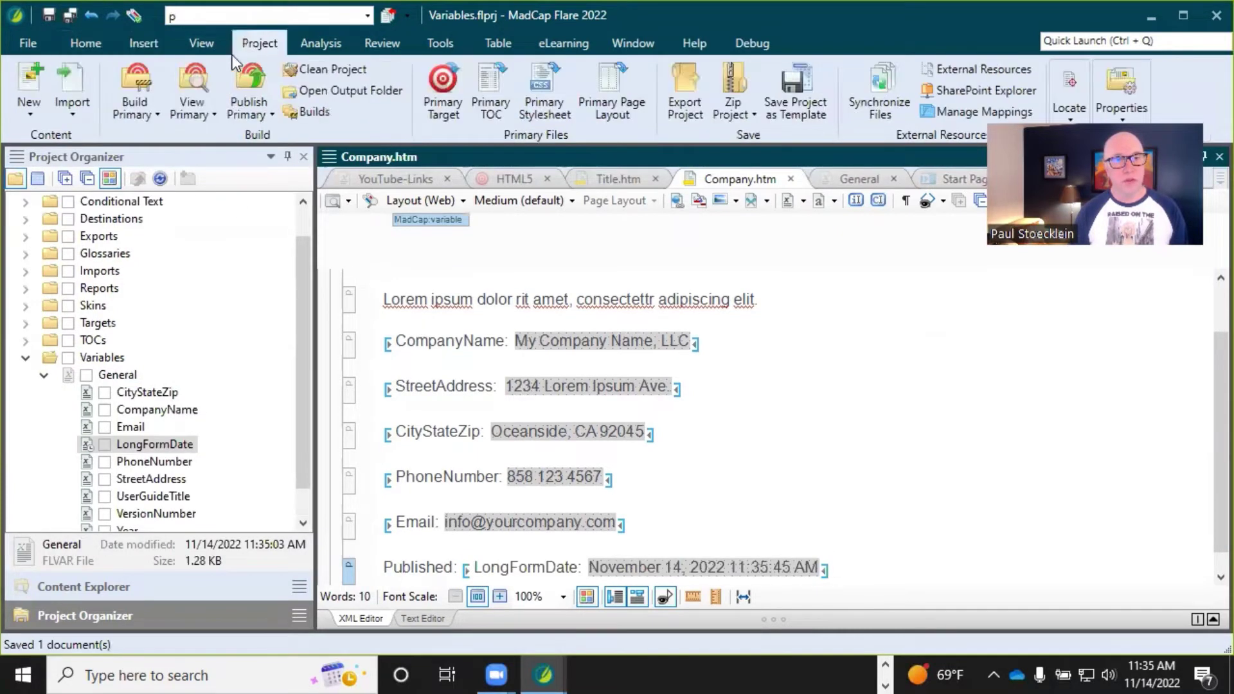
{"action": "left_click", "coordinate": [130, 114]}
{"action": "left_click", "coordinate": [145, 134]}
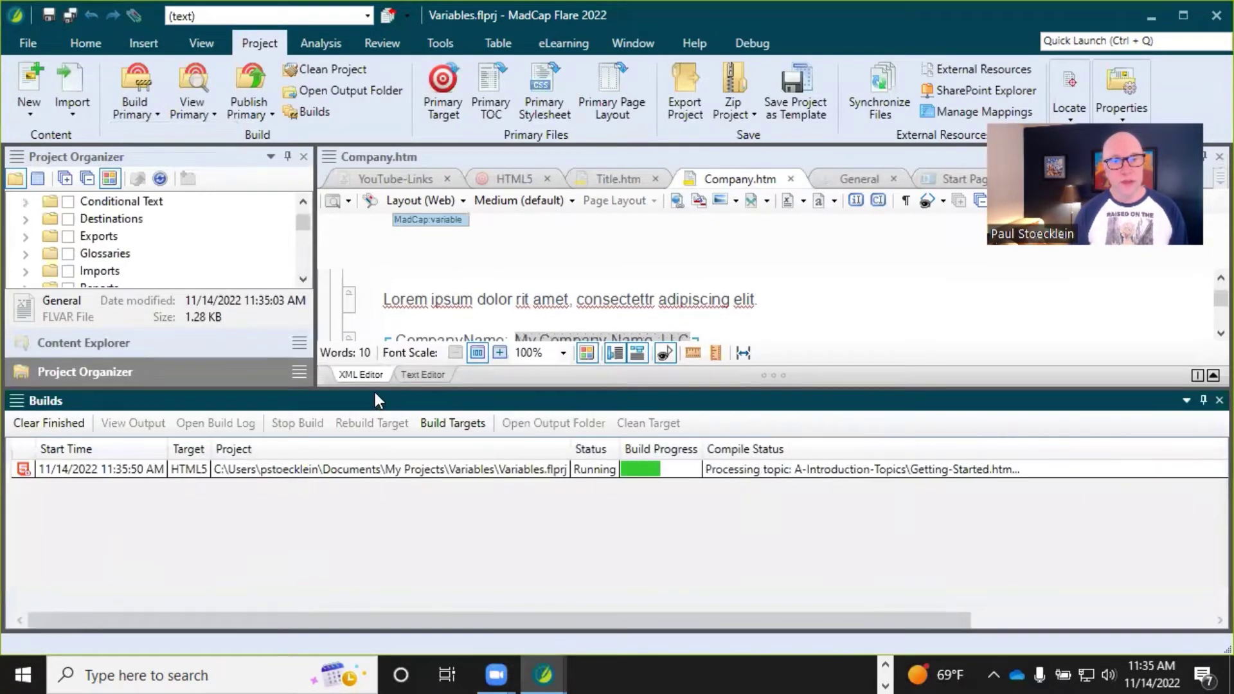
- Open the built HTML5 output in the browser, check the Published line on the Company page, and return to Flare
{"action": "left_click_drag", "start_coordinate": [378, 457], "coordinate": [382, 464]}
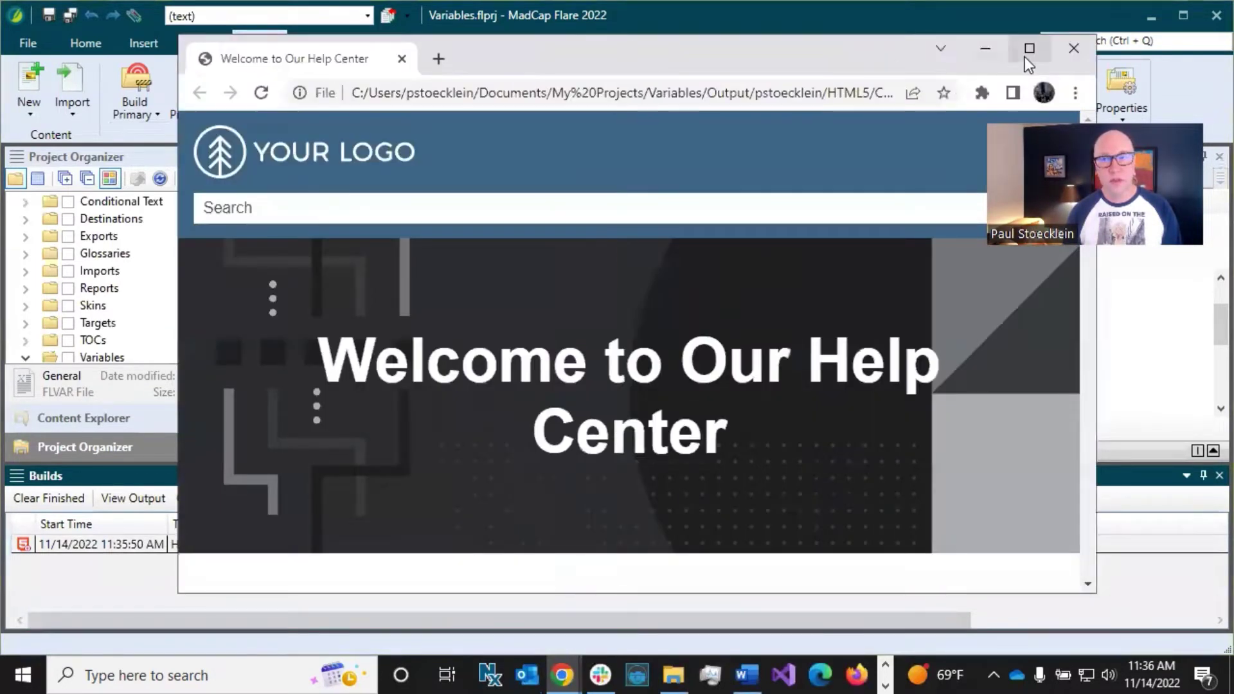
{"action": "left_click", "coordinate": [1025, 54]}
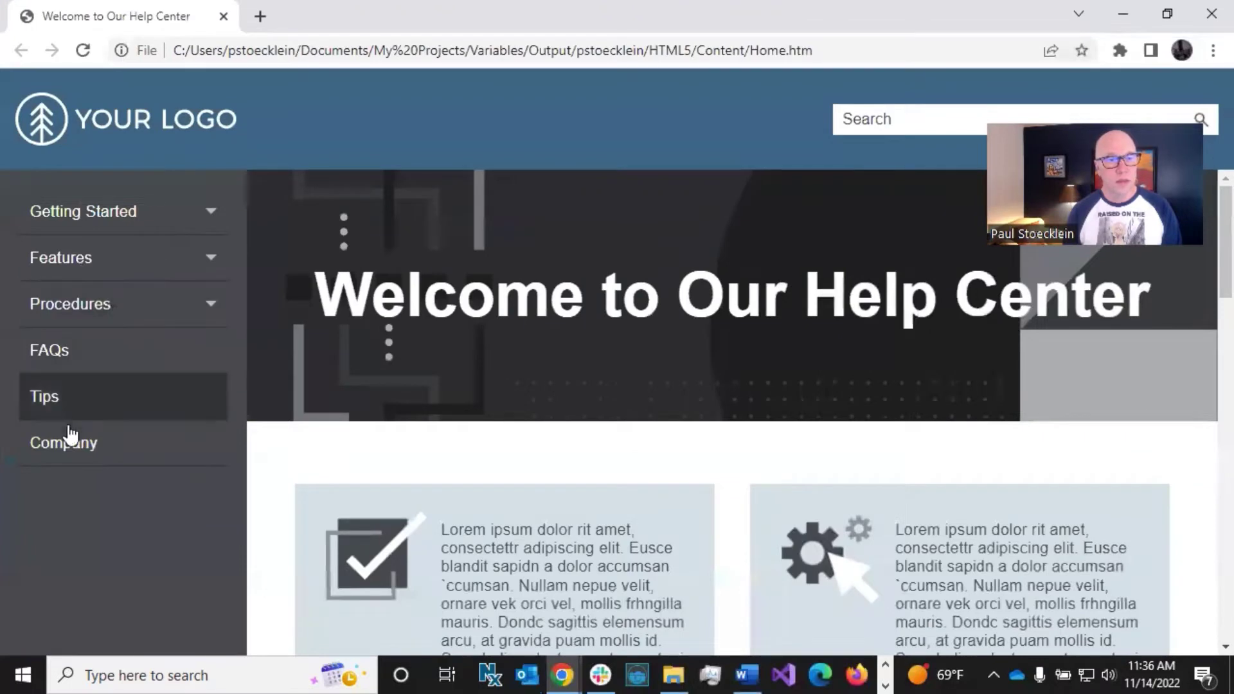
{"action": "left_click", "coordinate": [76, 437]}
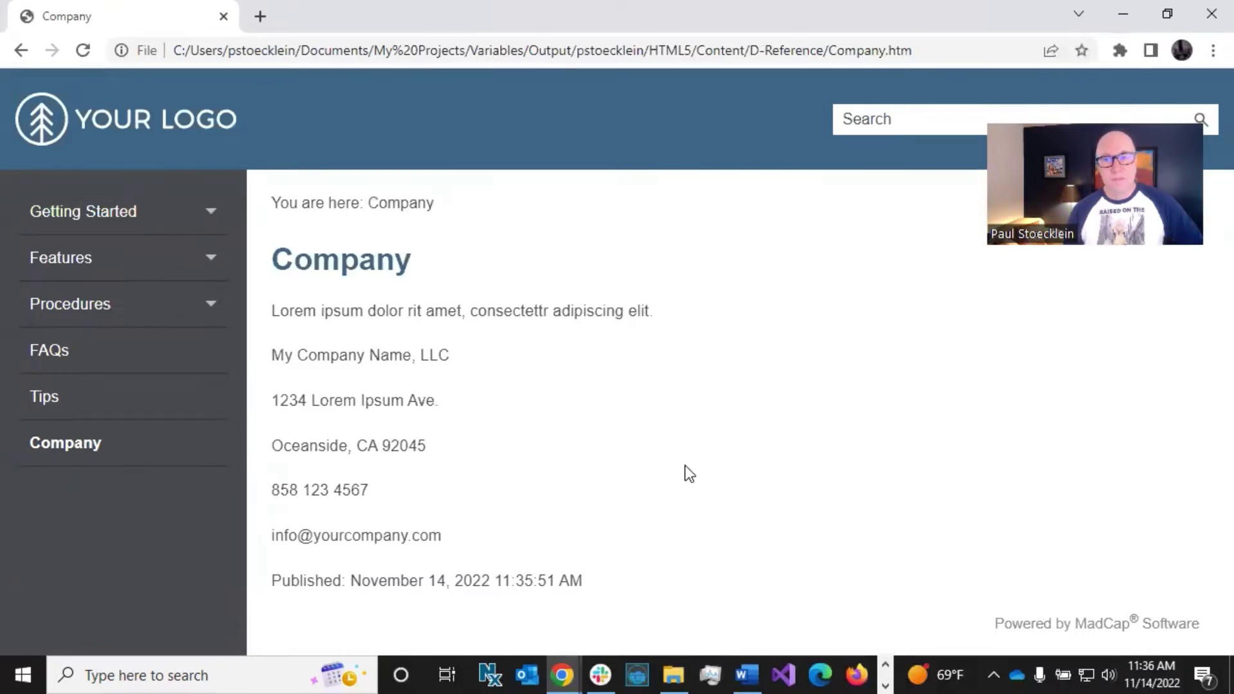
{"action": "left_click_drag", "start_coordinate": [272, 581], "coordinate": [350, 591]}
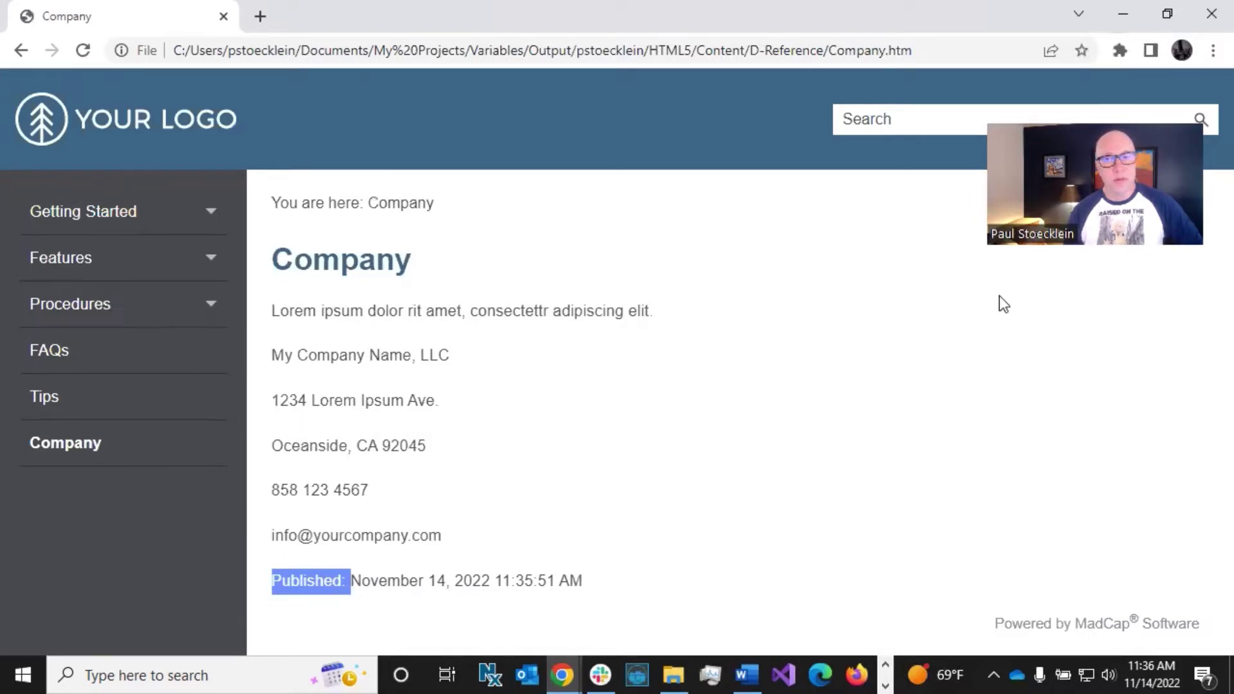
{"action": "key", "text": "alt+Tab"}
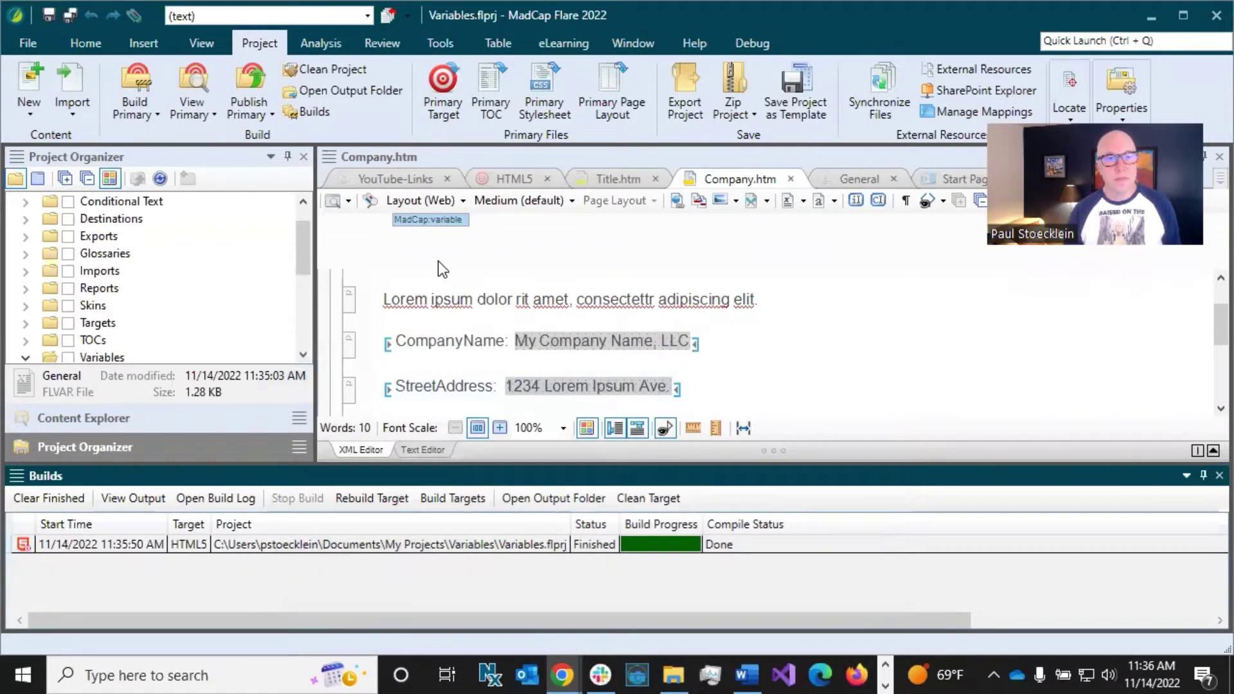
- Prefix LongFormDate's format in the General set with the literal text "Date:" enclosed in quotation marks, and save
{"action": "left_click", "coordinate": [874, 174]}
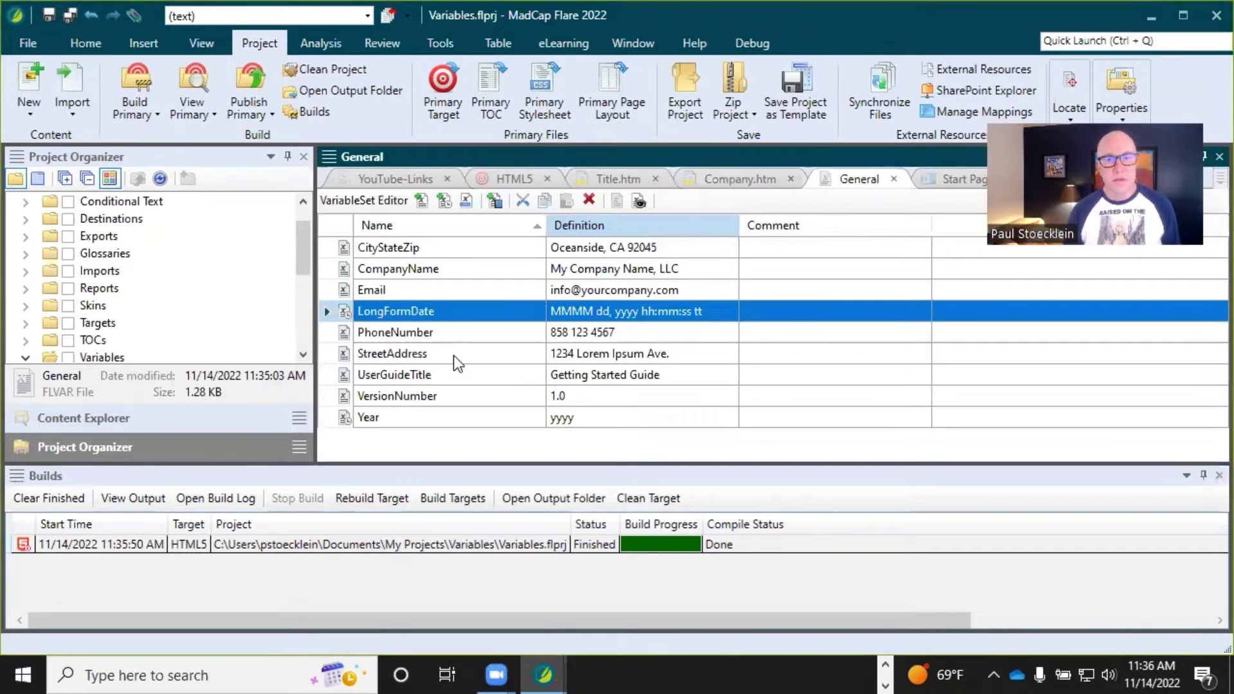
{"action": "double_click", "coordinate": [576, 311]}
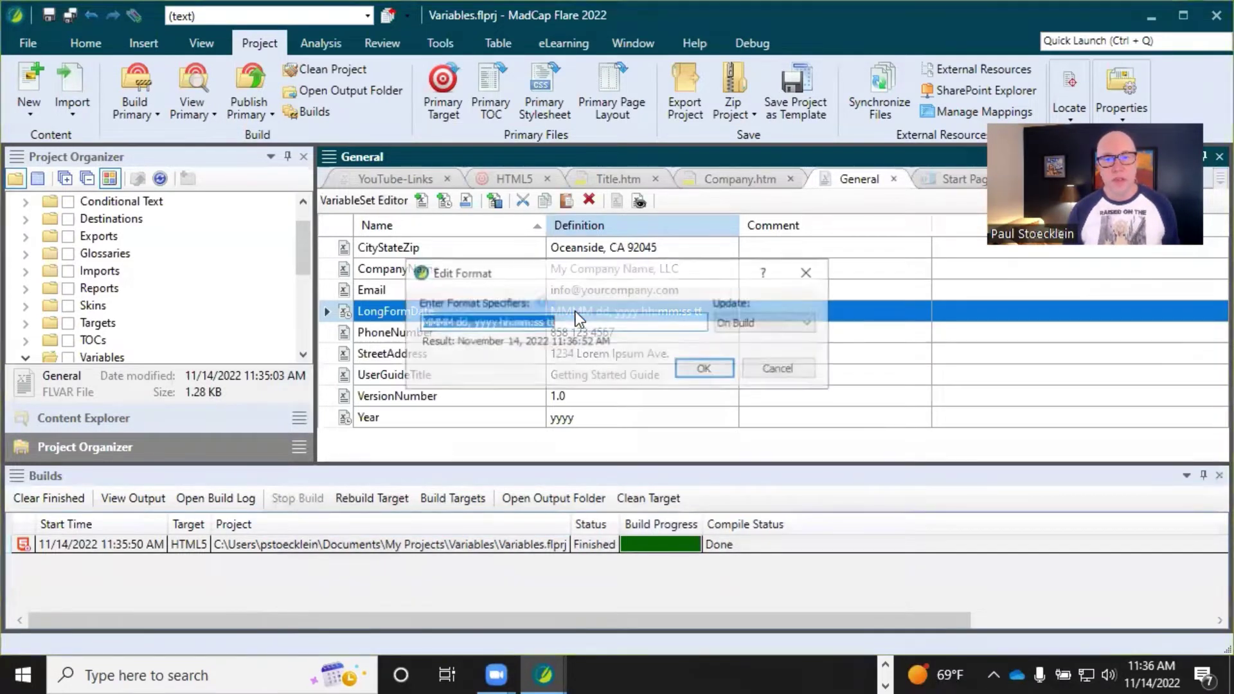
{"action": "left_click", "coordinate": [493, 322]}
{"action": "left_click", "coordinate": [422, 323]}
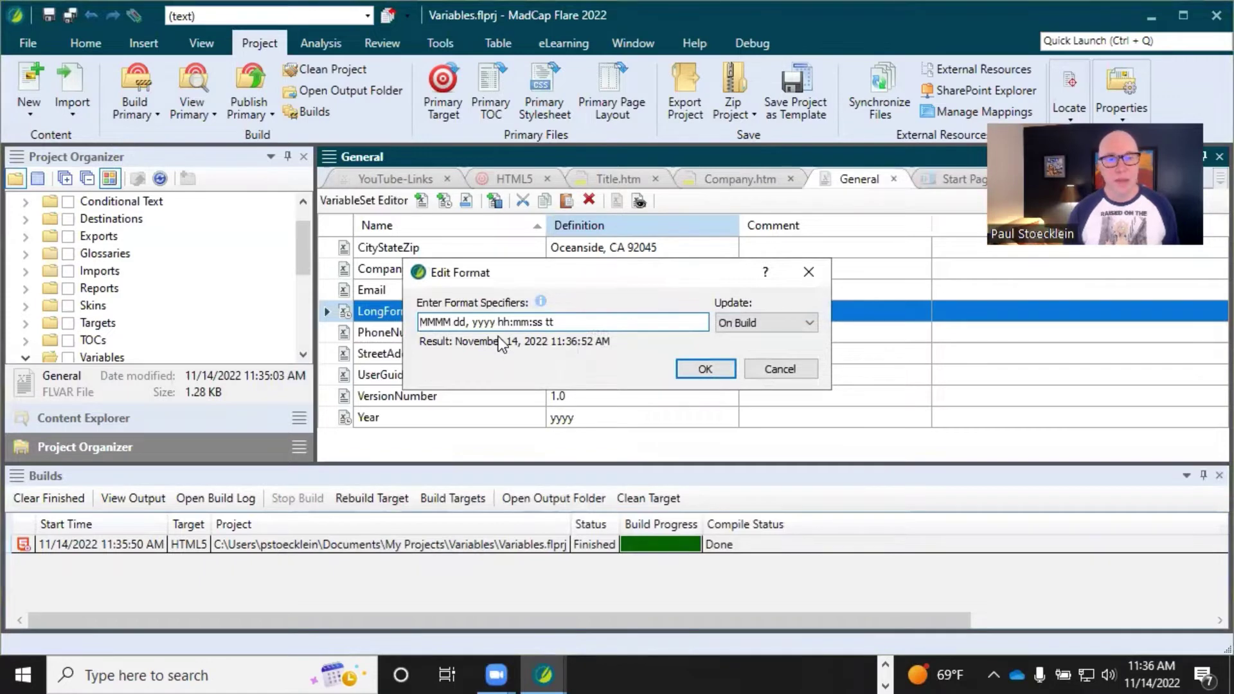
{"action": "type", "text": "Date:"}
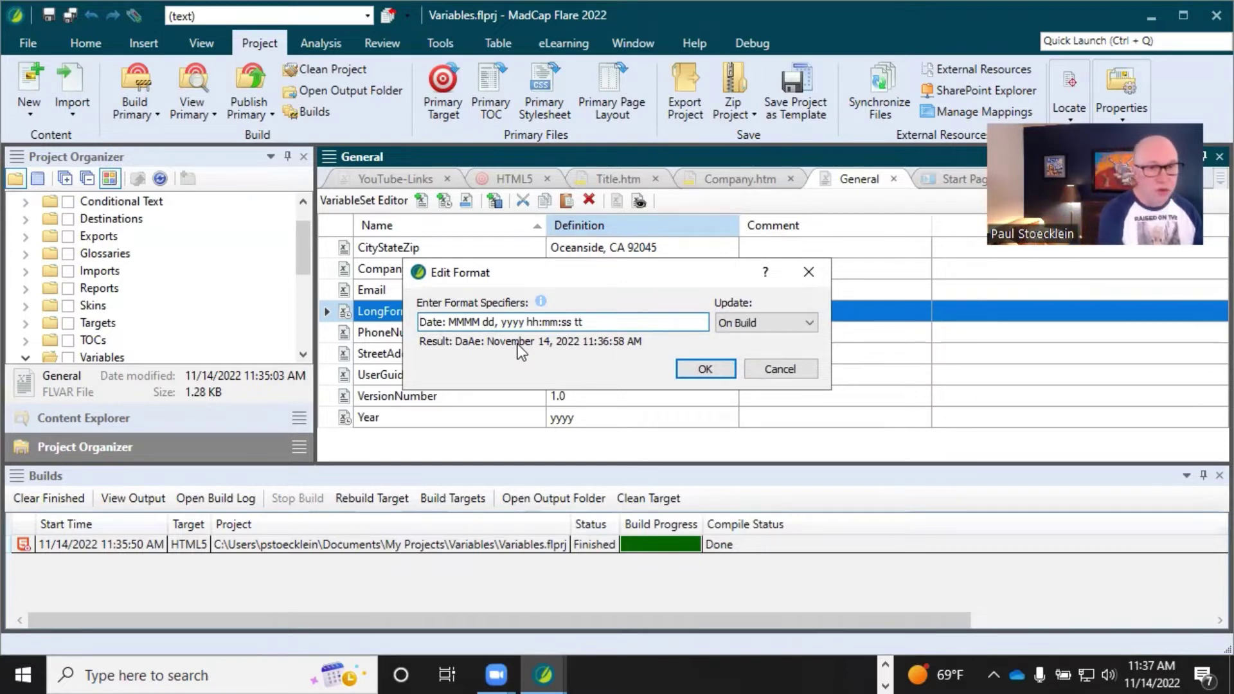
{"action": "type", "text": "'"}
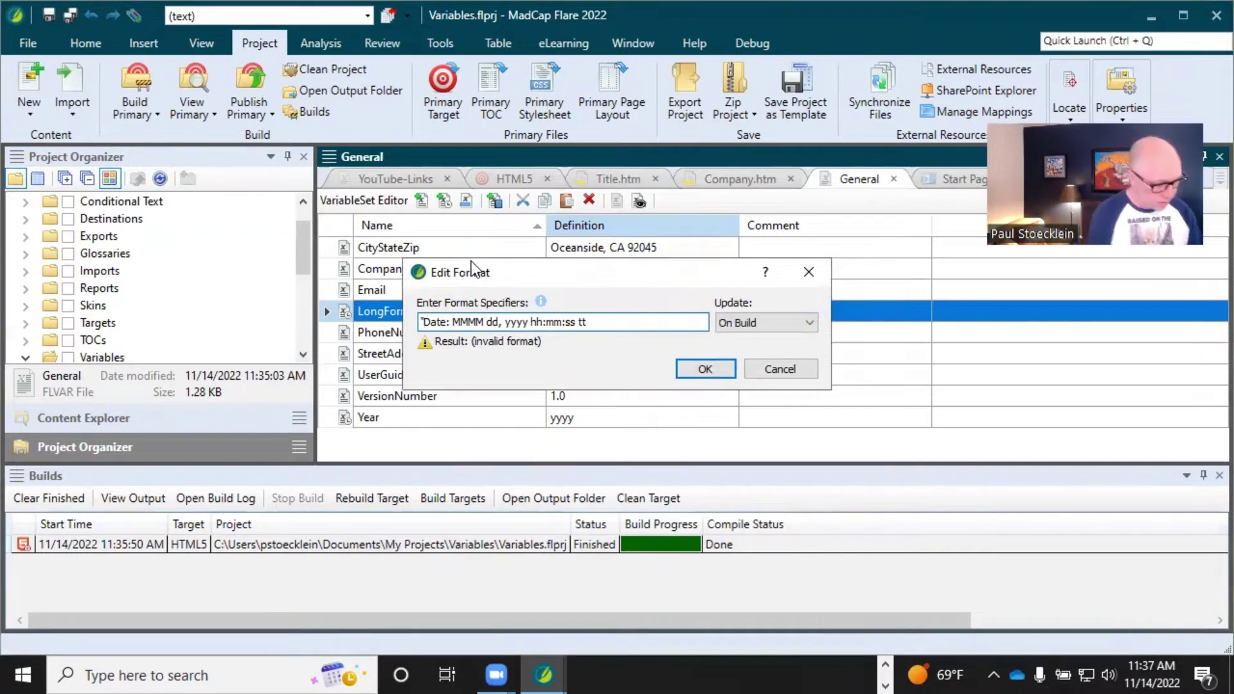
{"action": "type", "text": "'"}
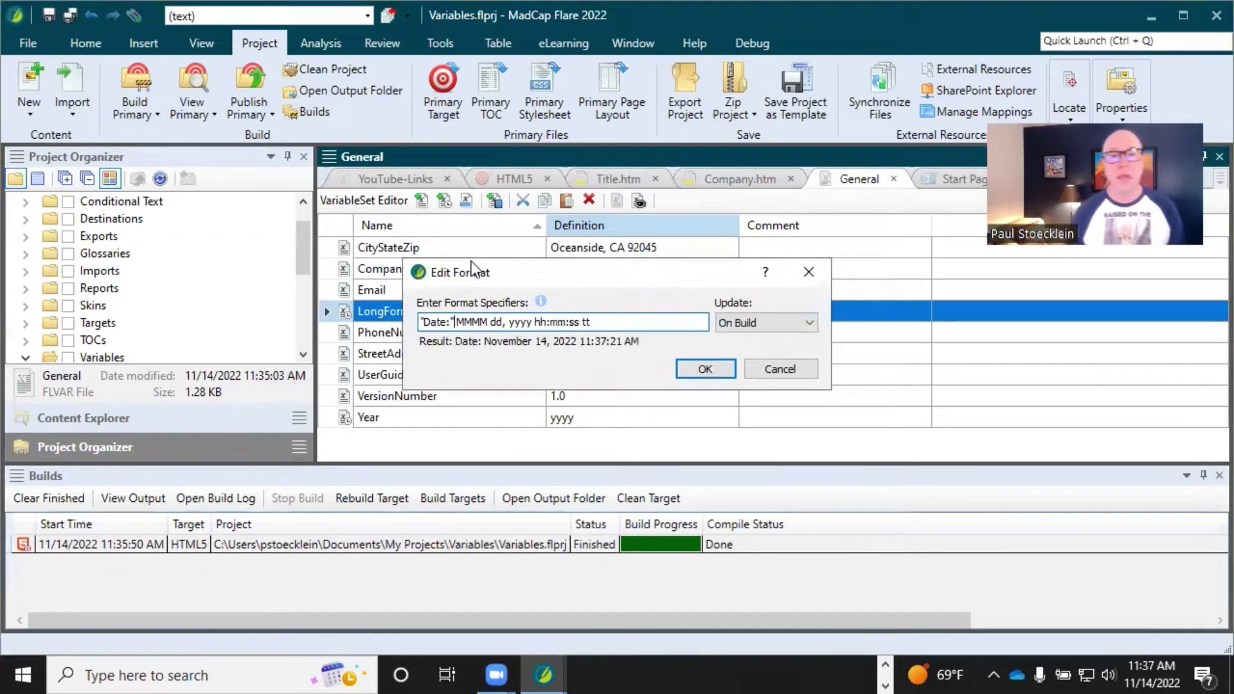
{"action": "left_click", "coordinate": [704, 363]}
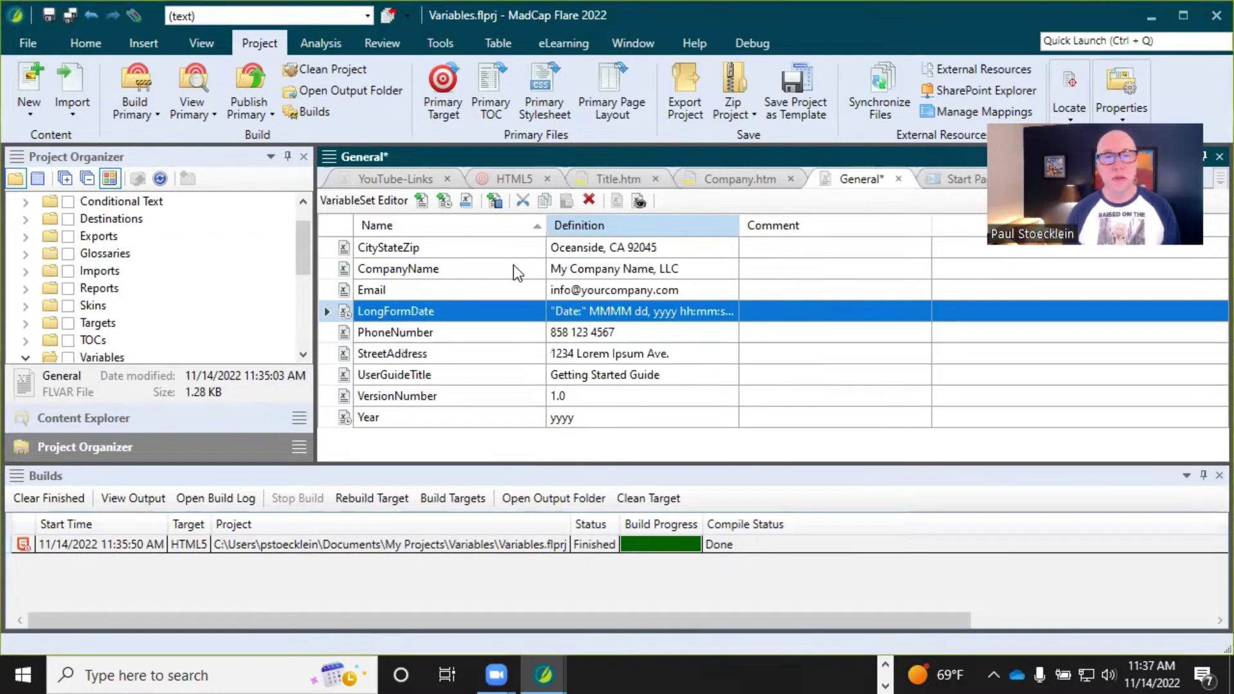
{"action": "left_click", "coordinate": [65, 18]}
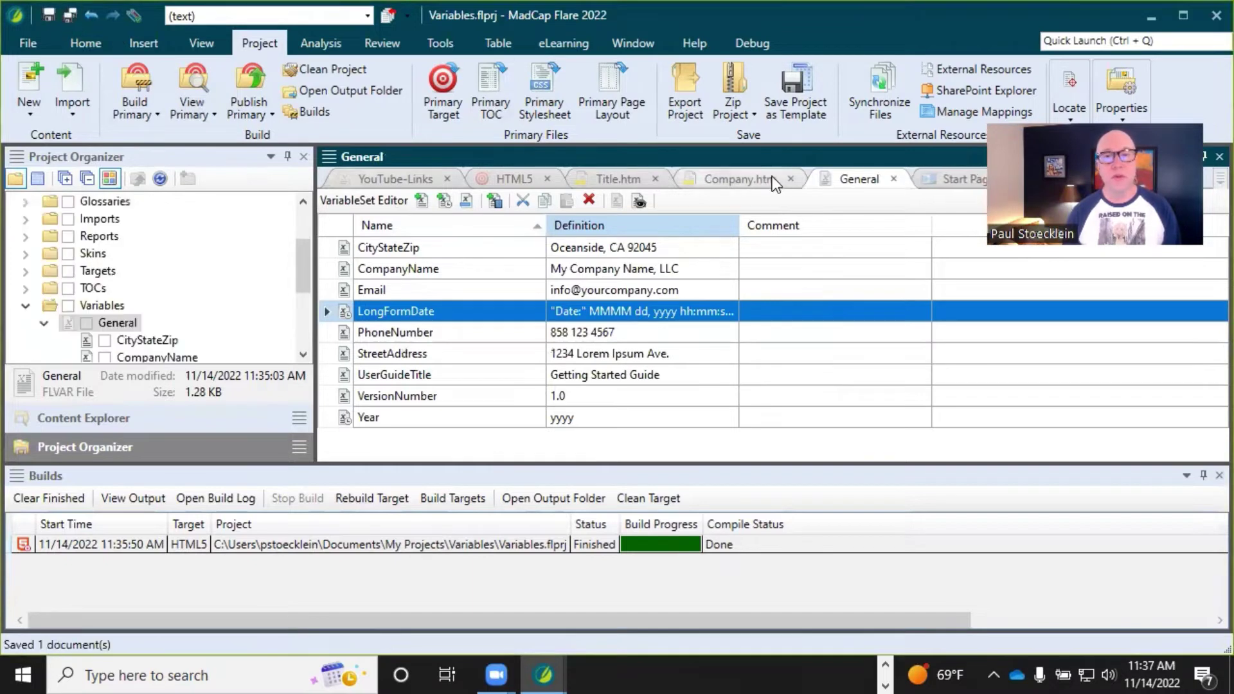
- Delete the "Published:" text before the LongFormDate variable in Company.htm and save the topic
{"action": "left_click", "coordinate": [769, 176]}
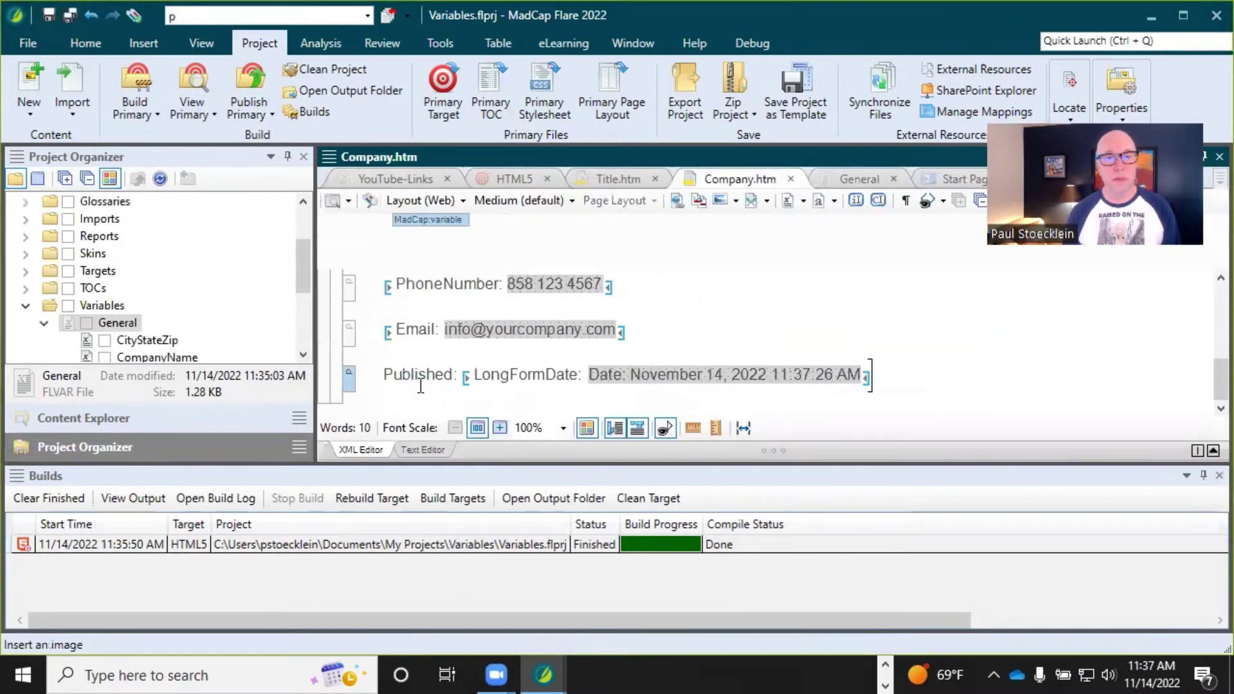
{"action": "left_click_drag", "start_coordinate": [384, 375], "coordinate": [463, 379]}
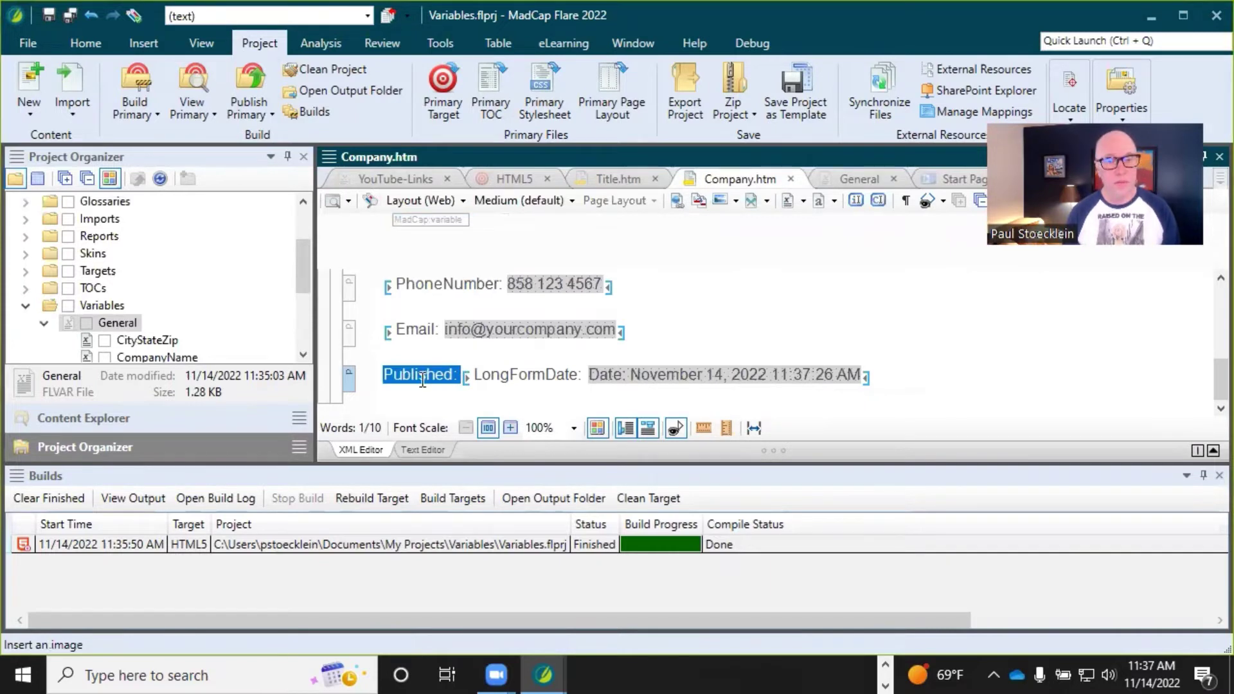
{"action": "key", "text": "Delete"}
{"action": "left_click", "coordinate": [69, 16]}
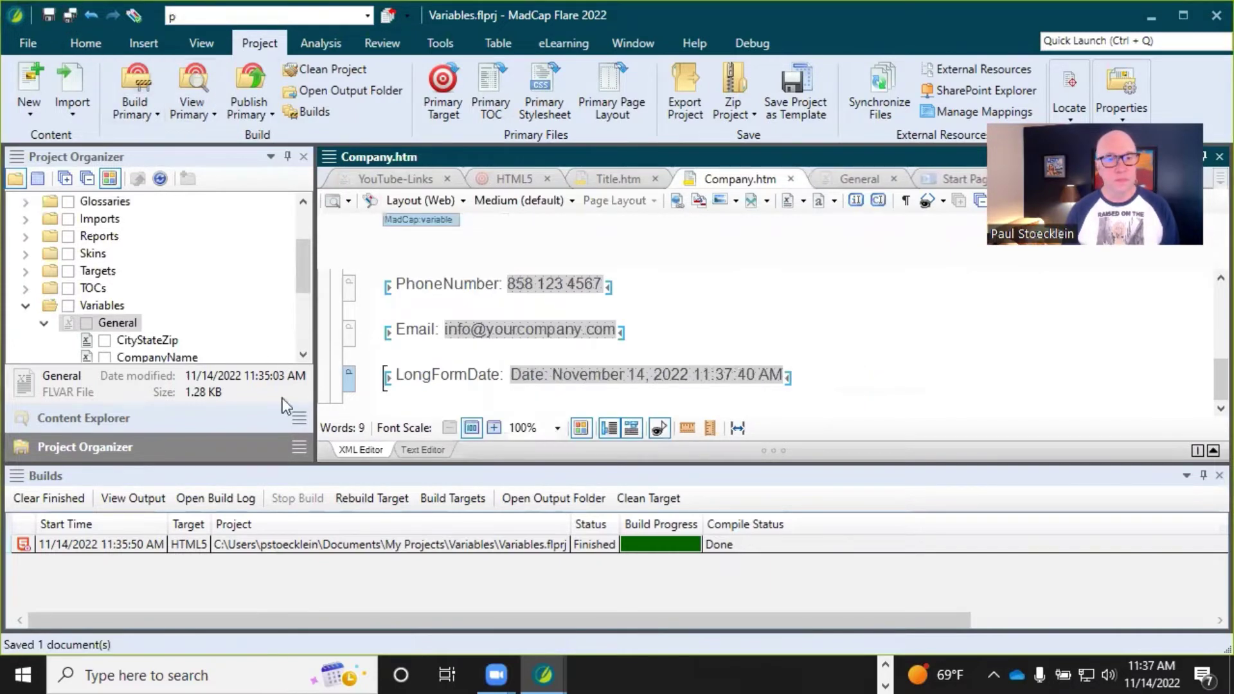
- Rebuild the HTML5 target and check the date line on the output's Company page, then return to Flare
{"action": "left_click", "coordinate": [349, 500]}
{"action": "left_click", "coordinate": [348, 501]}
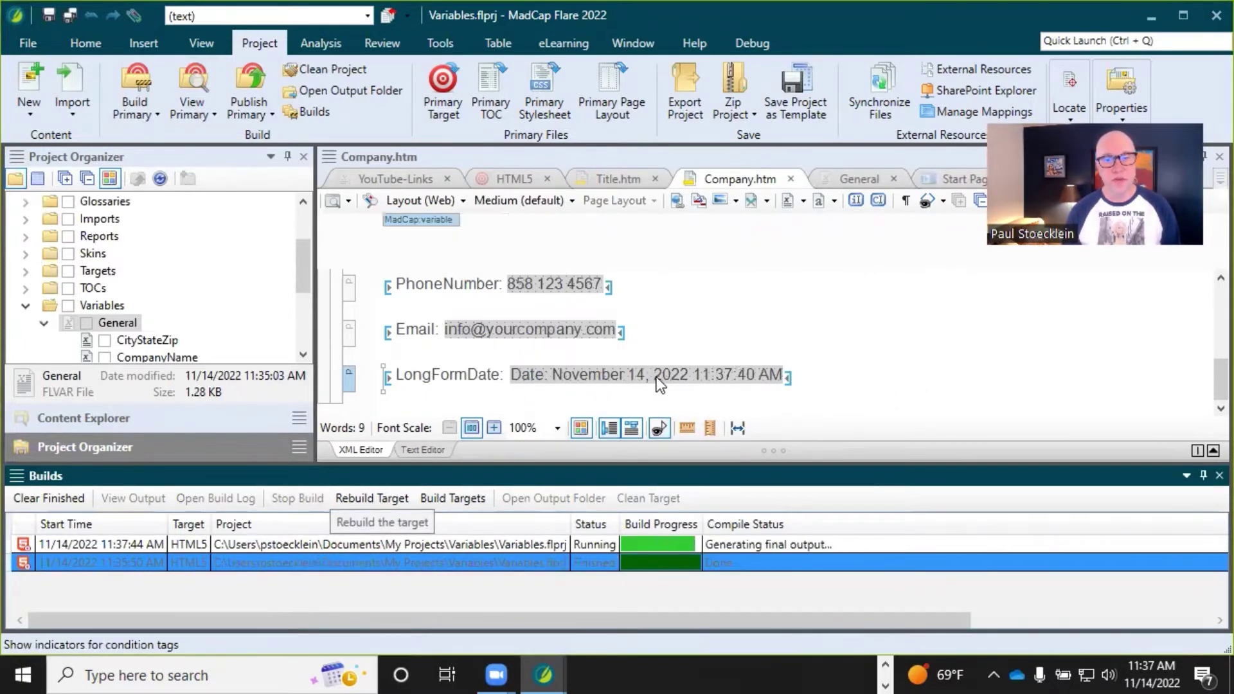
{"action": "left_click", "coordinate": [349, 541]}
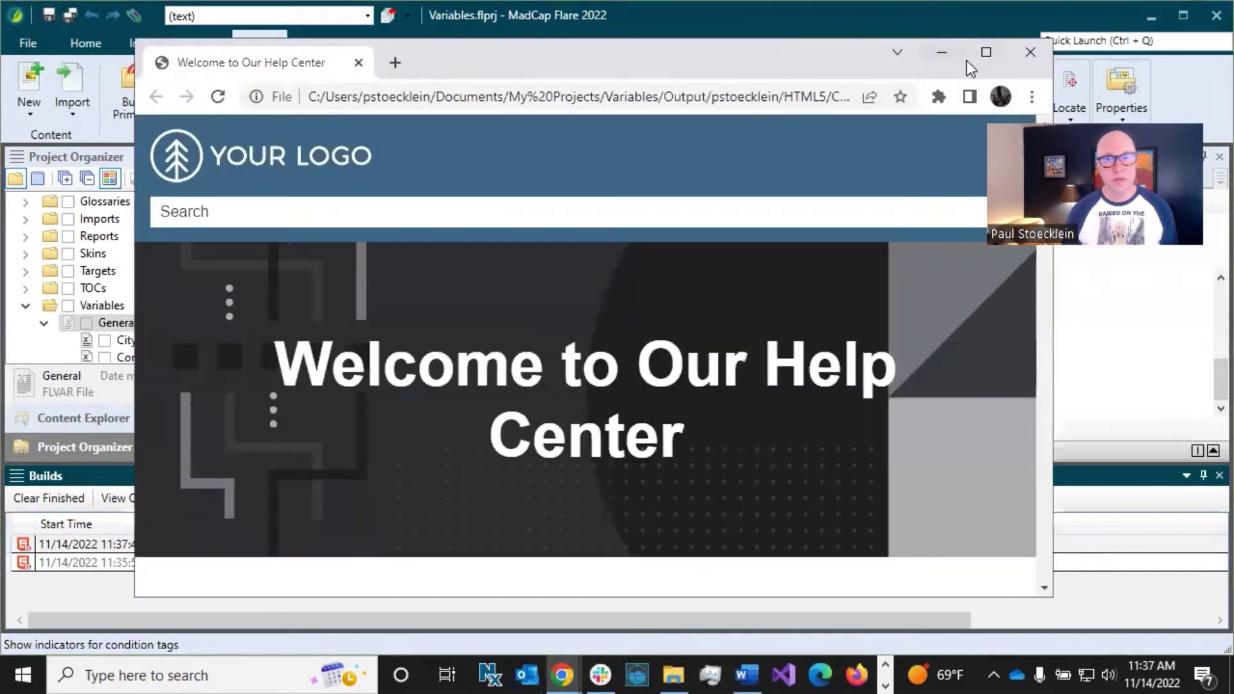
{"action": "left_click", "coordinate": [976, 57]}
{"action": "left_click", "coordinate": [82, 450]}
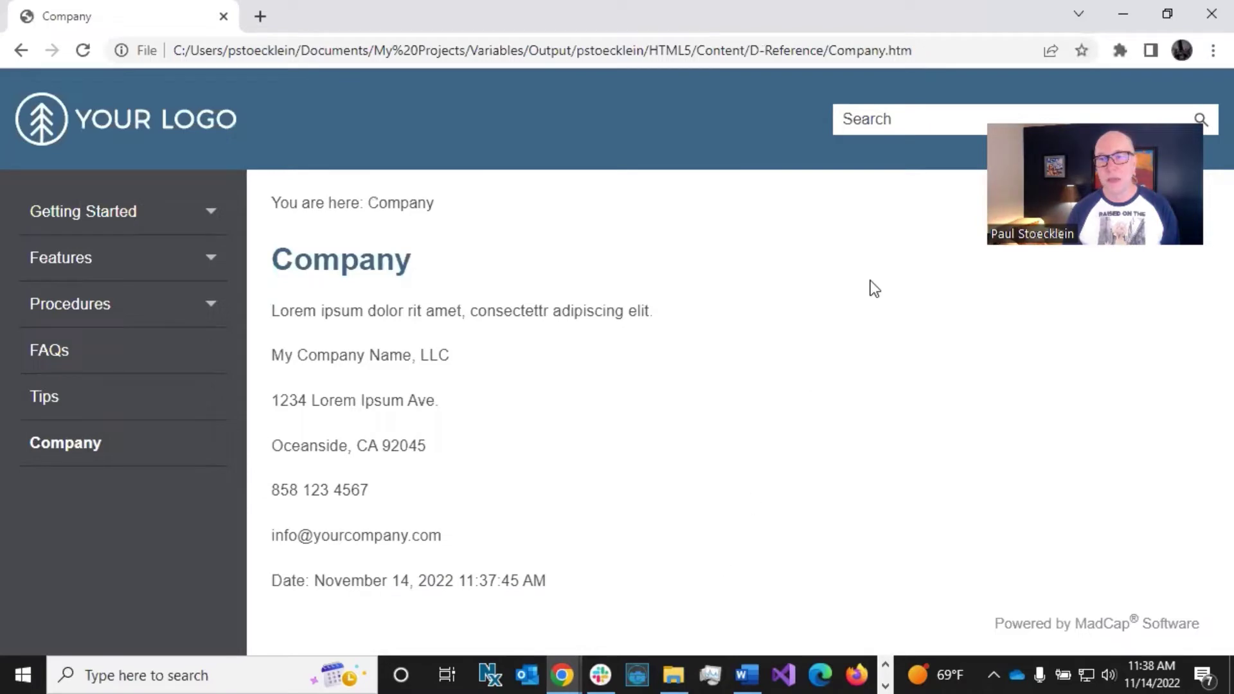
{"action": "left_click", "coordinate": [1123, 13]}
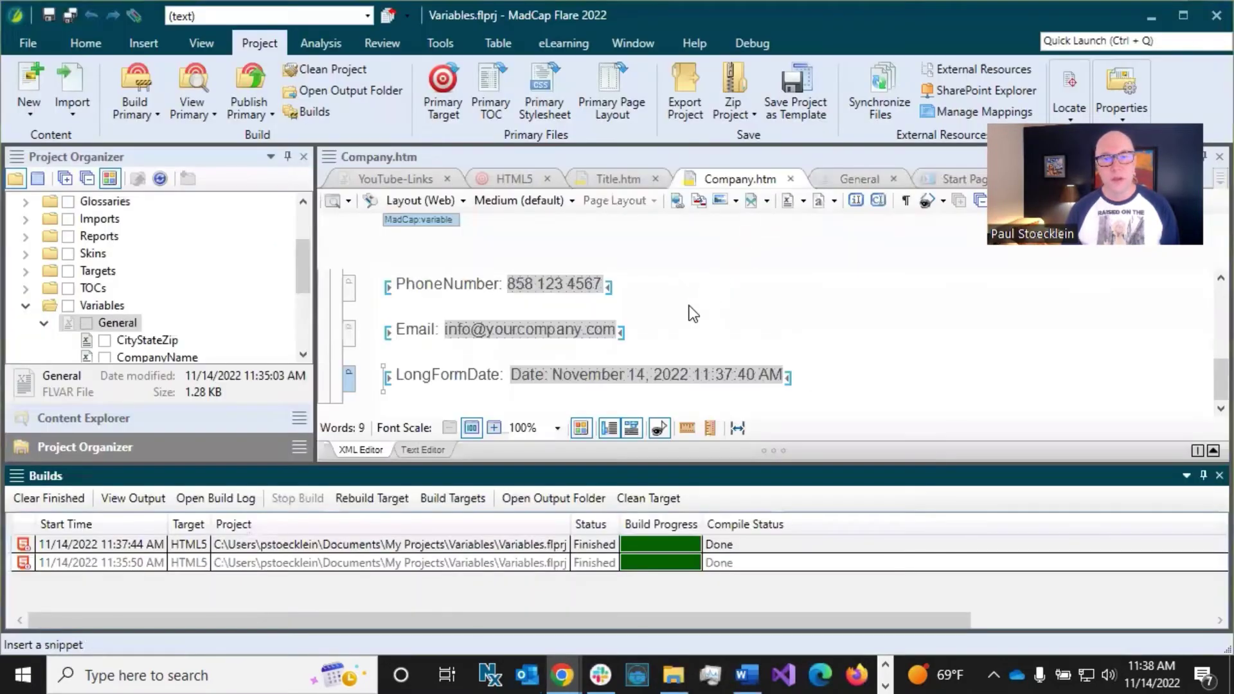
- Open the Other-Topics.flmsp template page from the TemplatePages folder under the project's content Resources
{"action": "left_click", "coordinate": [687, 326]}
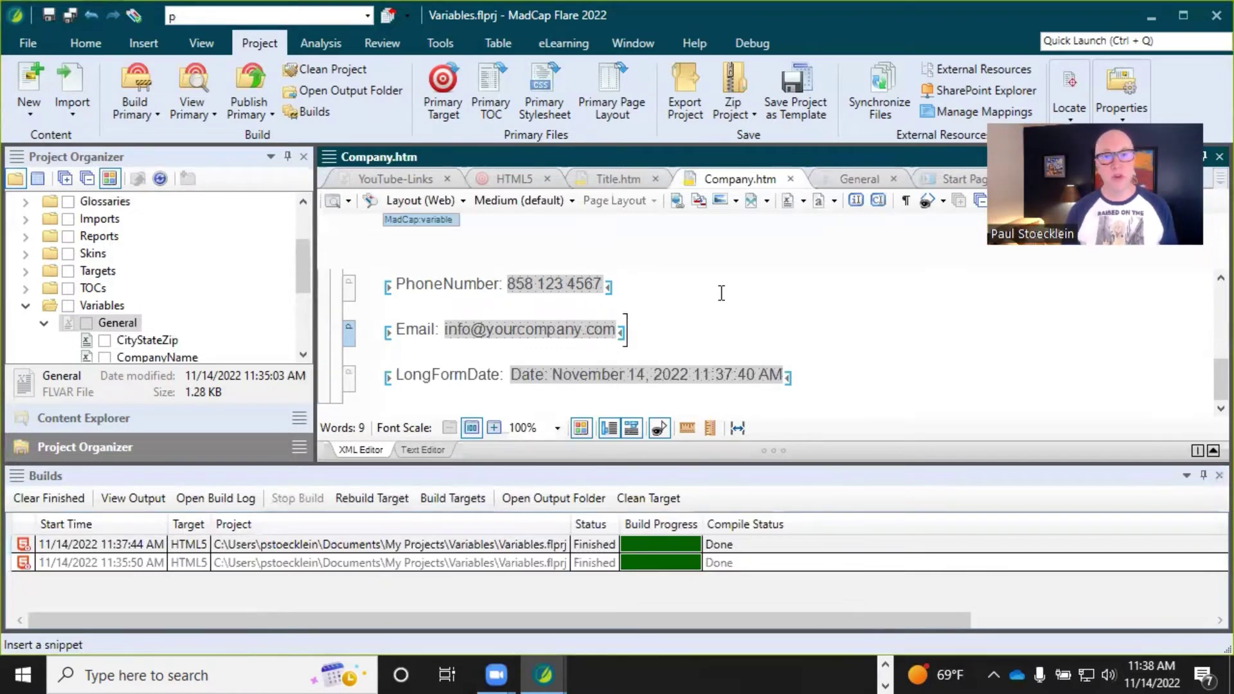
{"action": "double_click", "coordinate": [36, 306]}
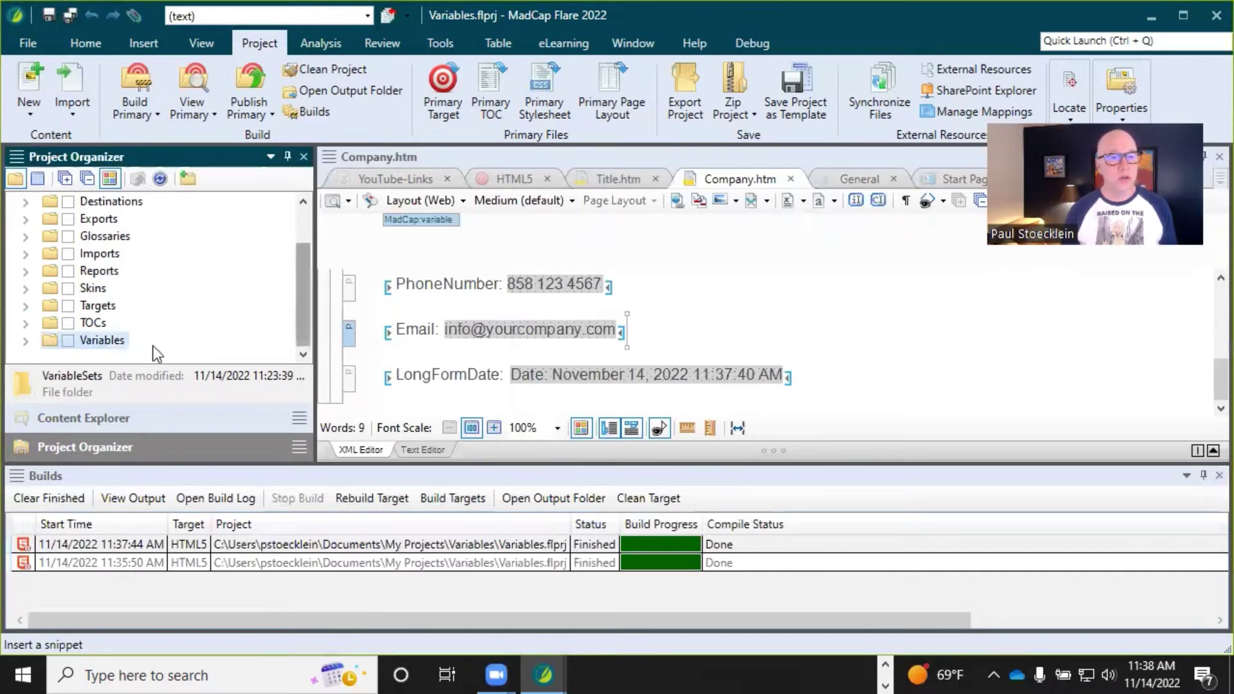
{"action": "left_click", "coordinate": [95, 417]}
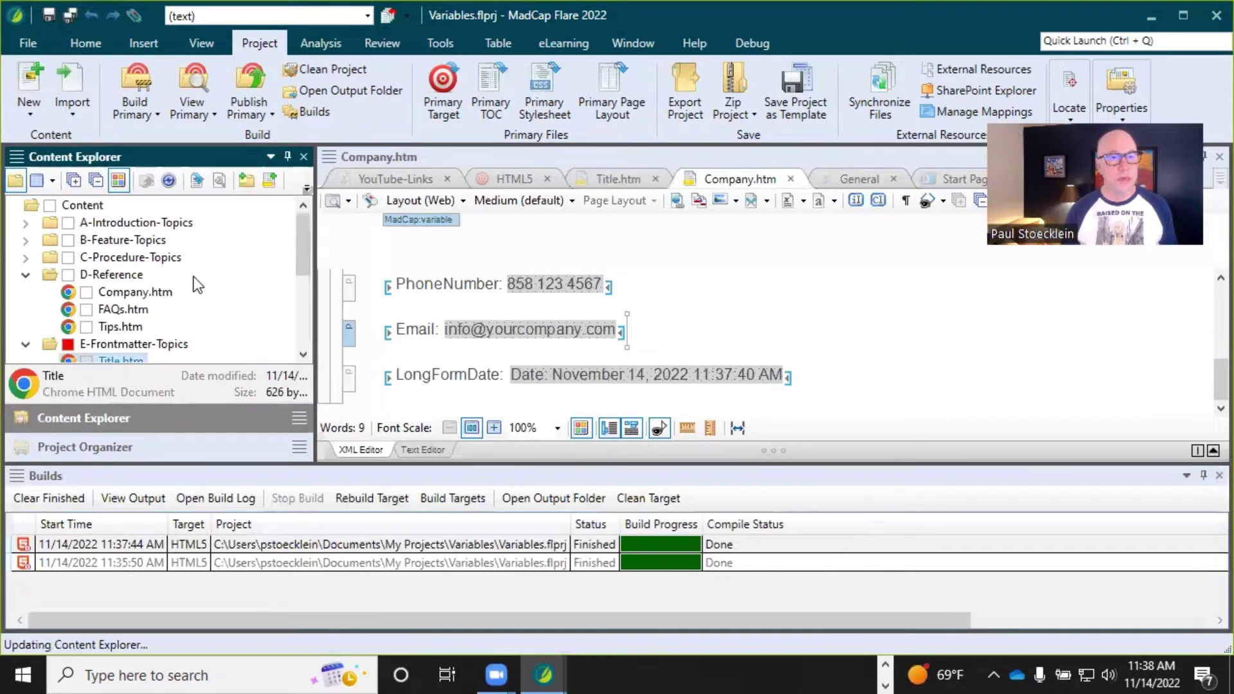
{"action": "left_click", "coordinate": [25, 275]}
{"action": "left_click", "coordinate": [26, 291]}
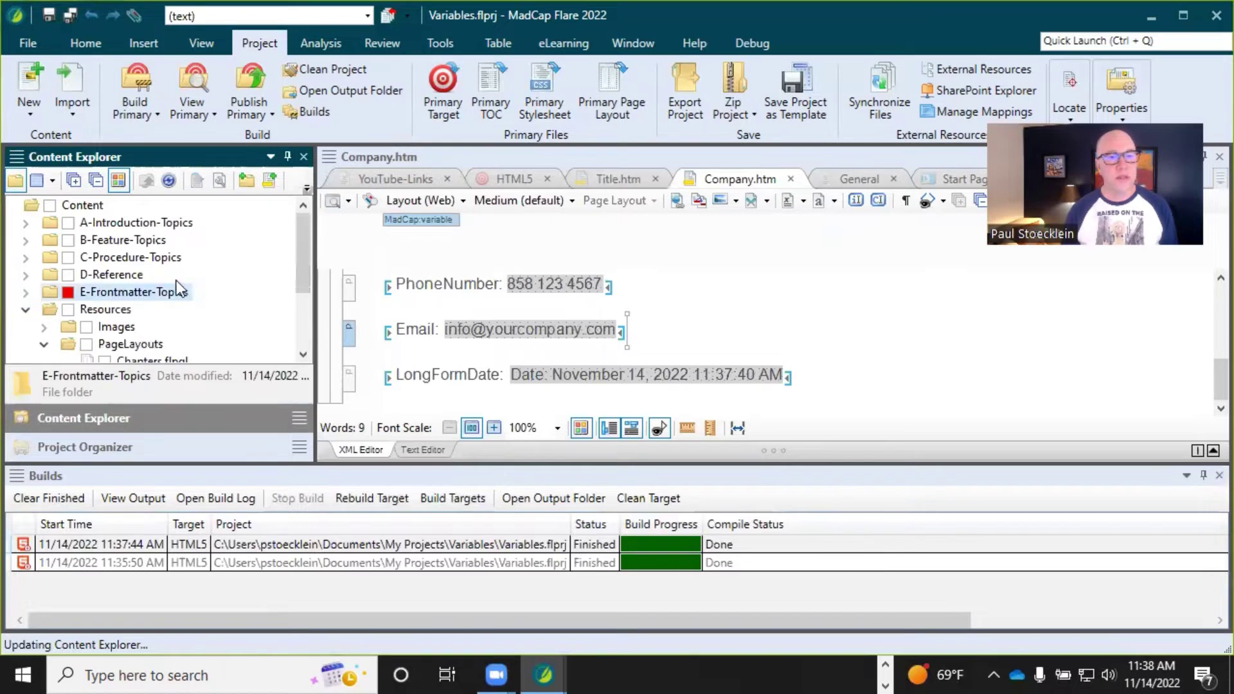
{"action": "scroll", "coordinate": [176, 281], "scroll_direction": "down", "scroll_amount": 1}
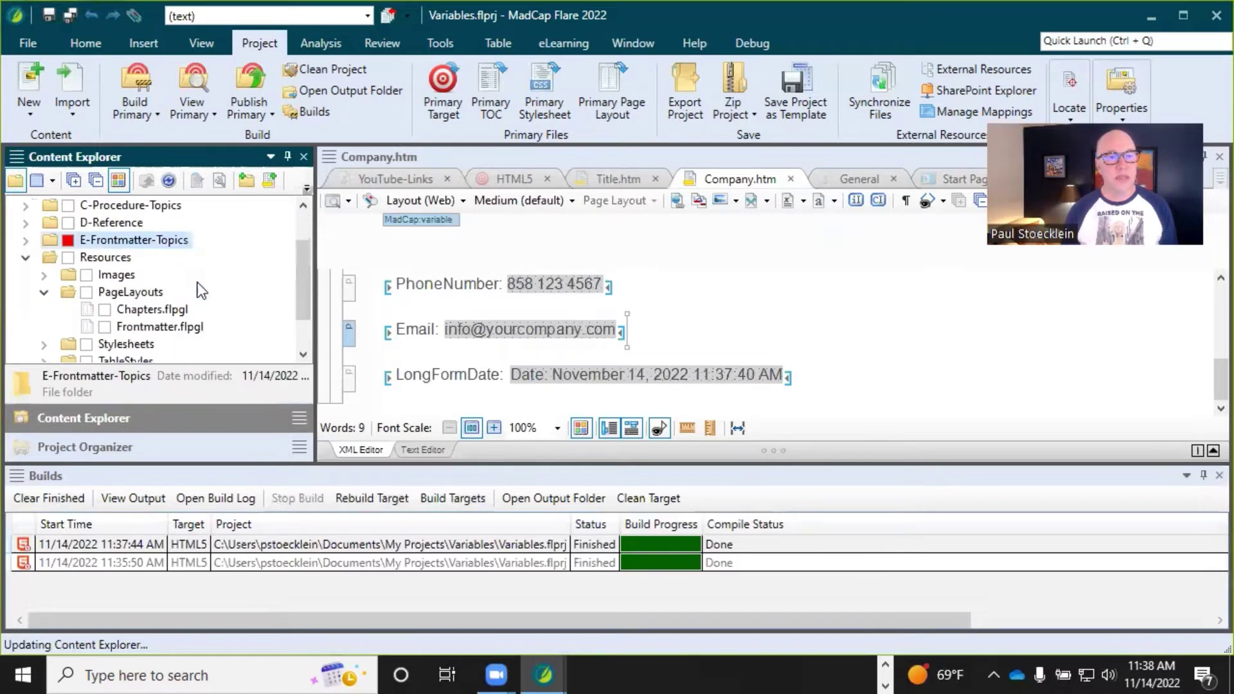
{"action": "left_click", "coordinate": [44, 293]}
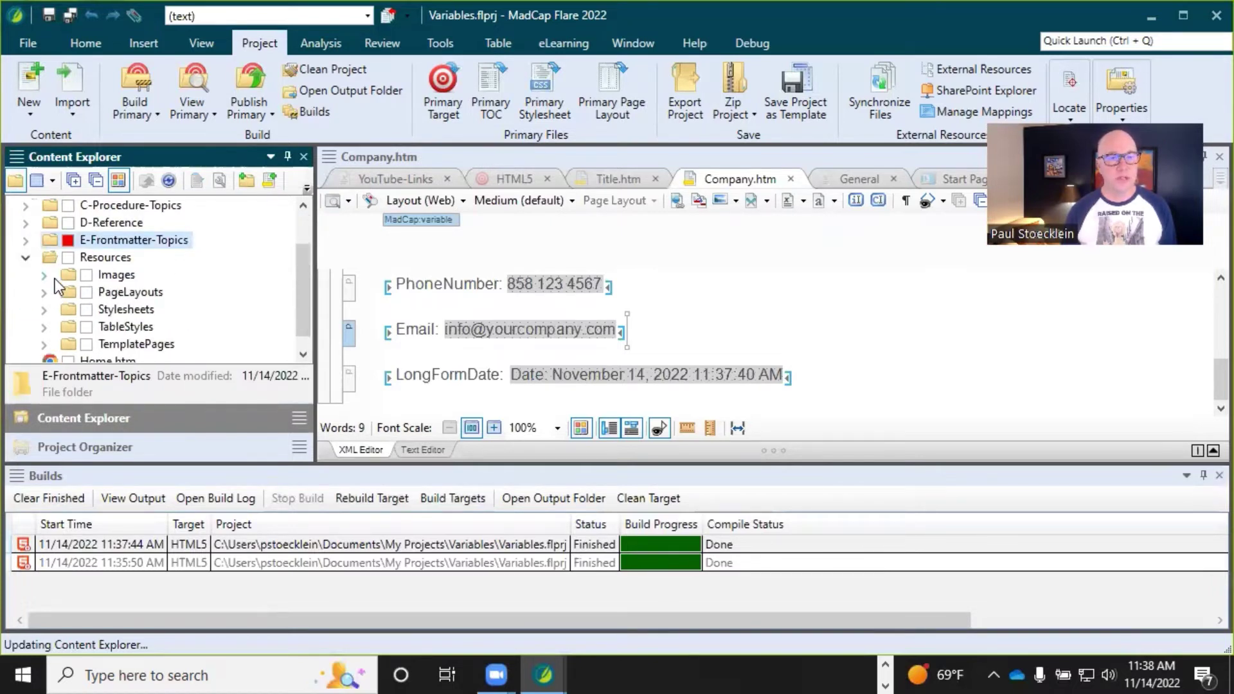
{"action": "left_click", "coordinate": [44, 344]}
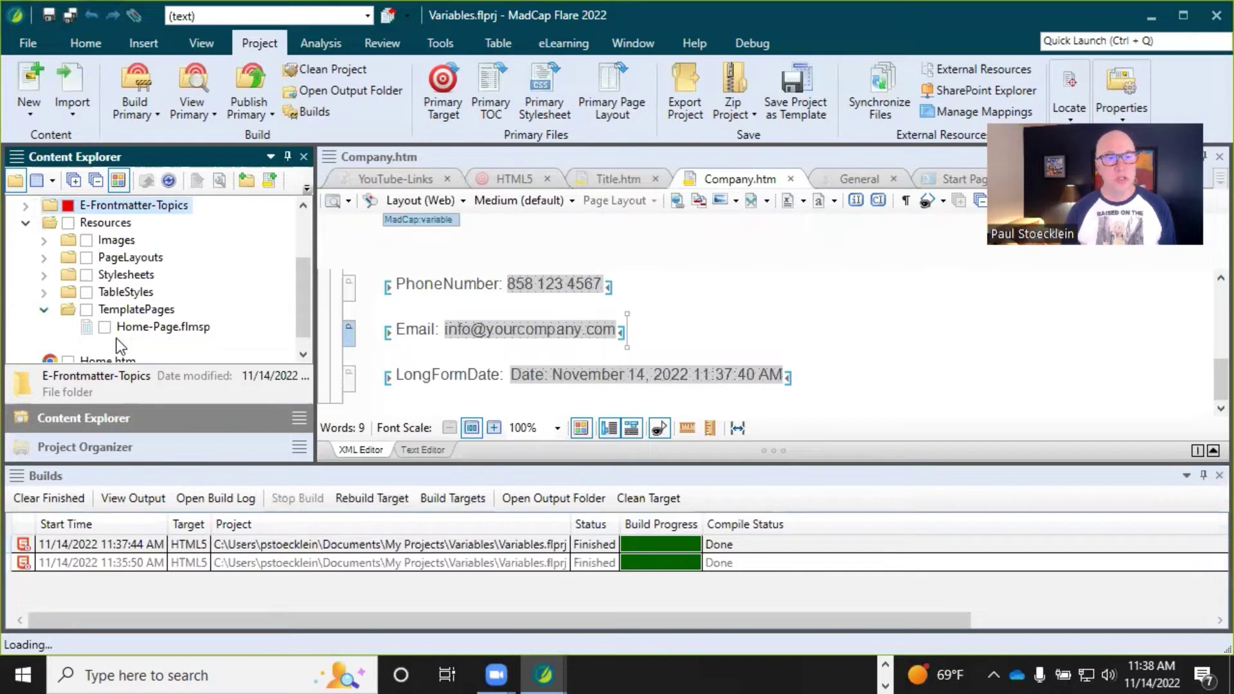
{"action": "double_click", "coordinate": [117, 338]}
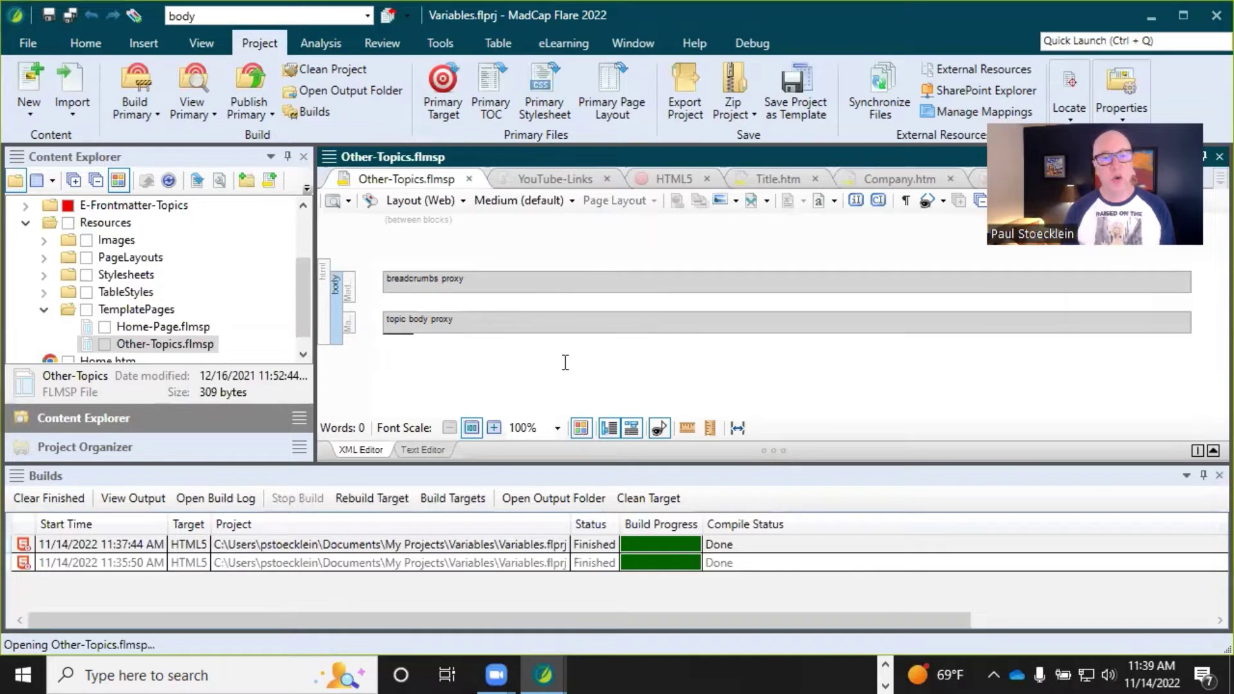
- Add an empty paragraph below the topic body proxy in Other-Topics.flmsp and save the template page
{"action": "key", "text": "Return"}
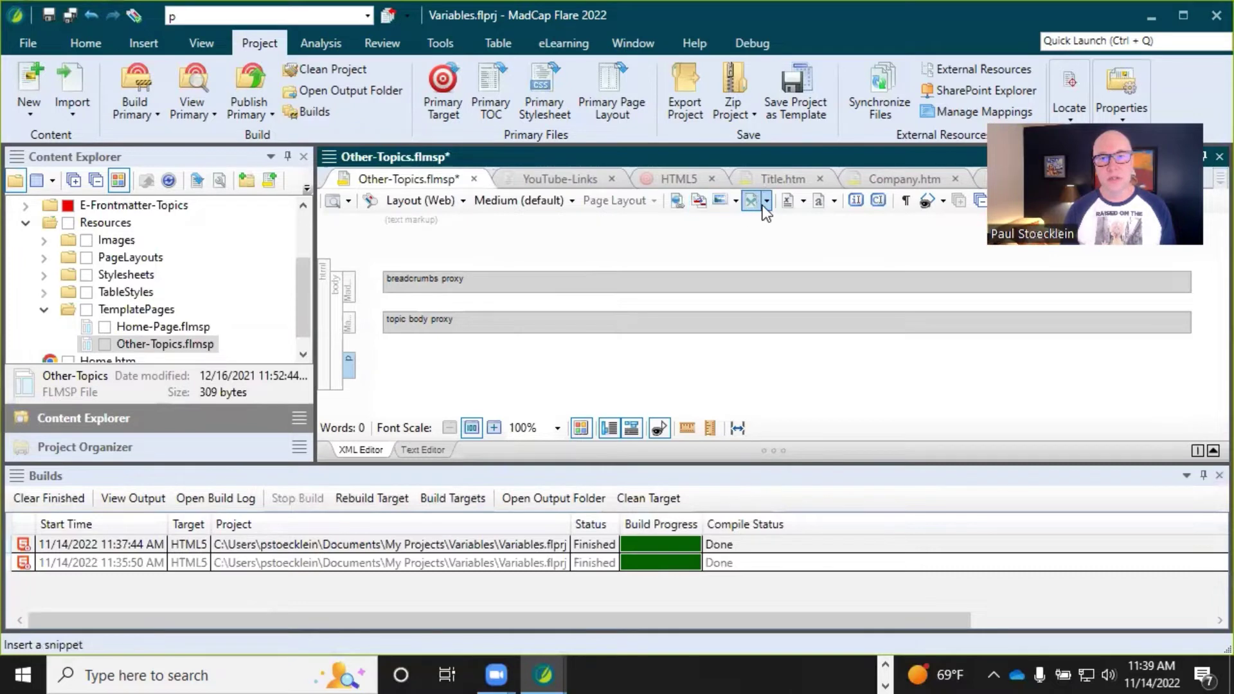
{"action": "left_click", "coordinate": [786, 203]}
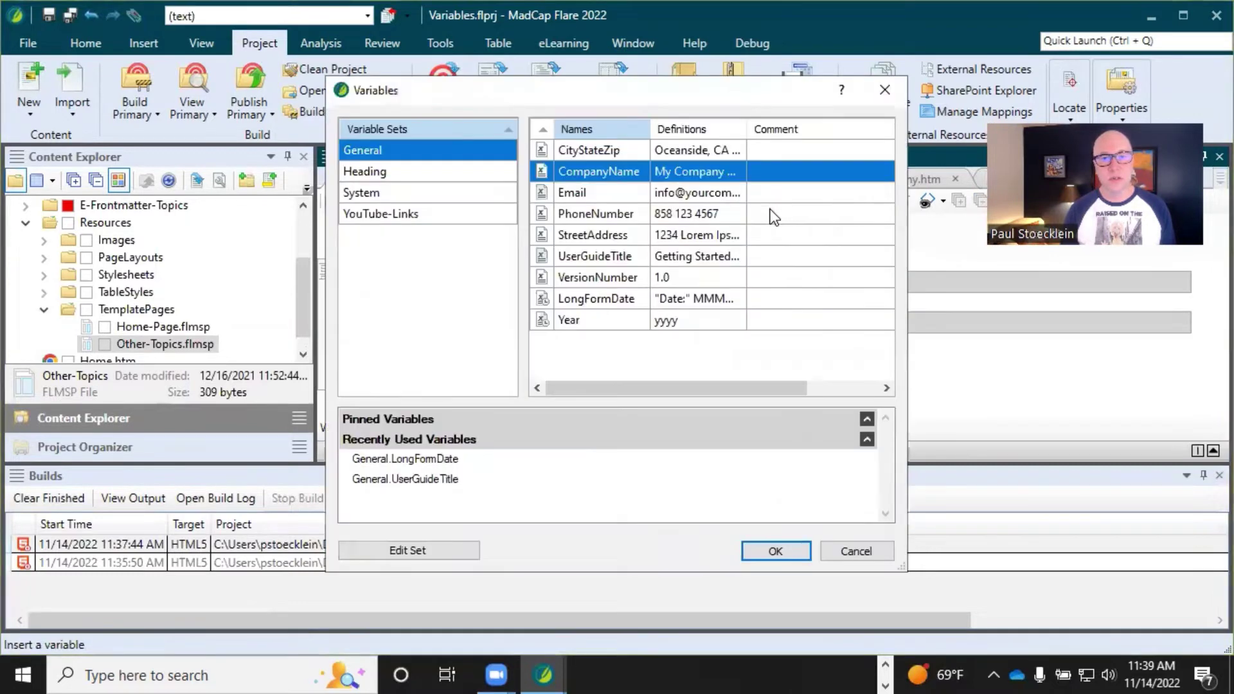
{"action": "left_click", "coordinate": [846, 555]}
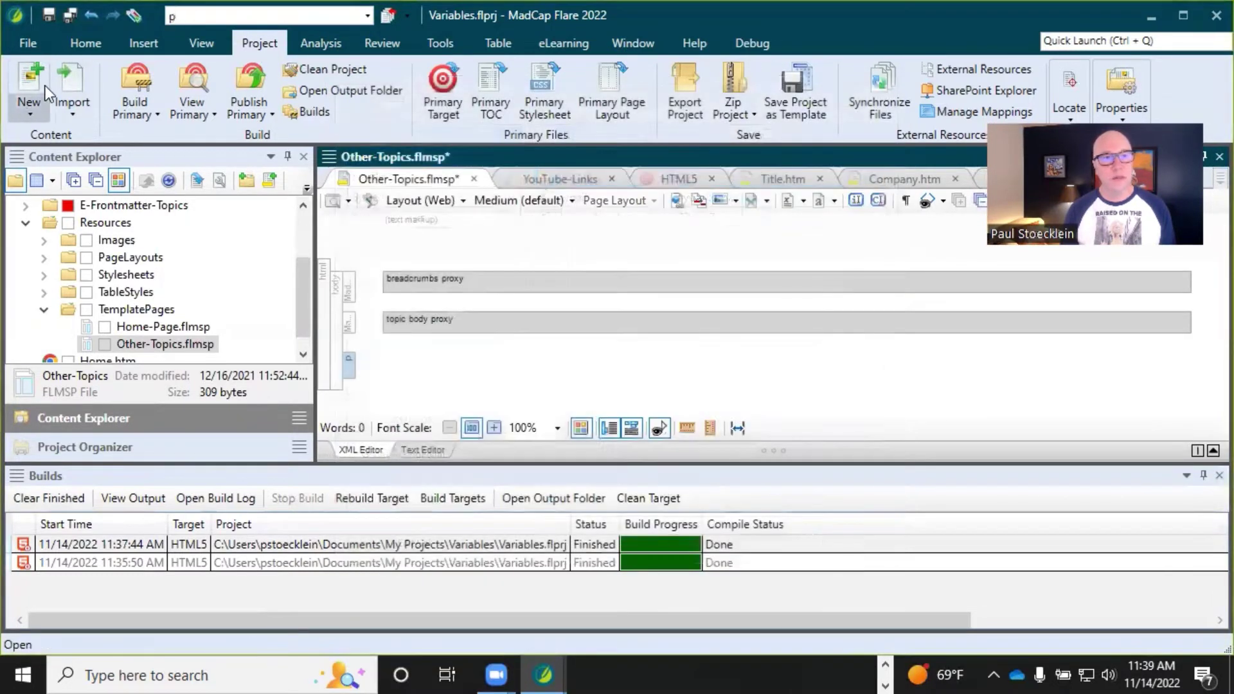
{"action": "left_click", "coordinate": [67, 18]}
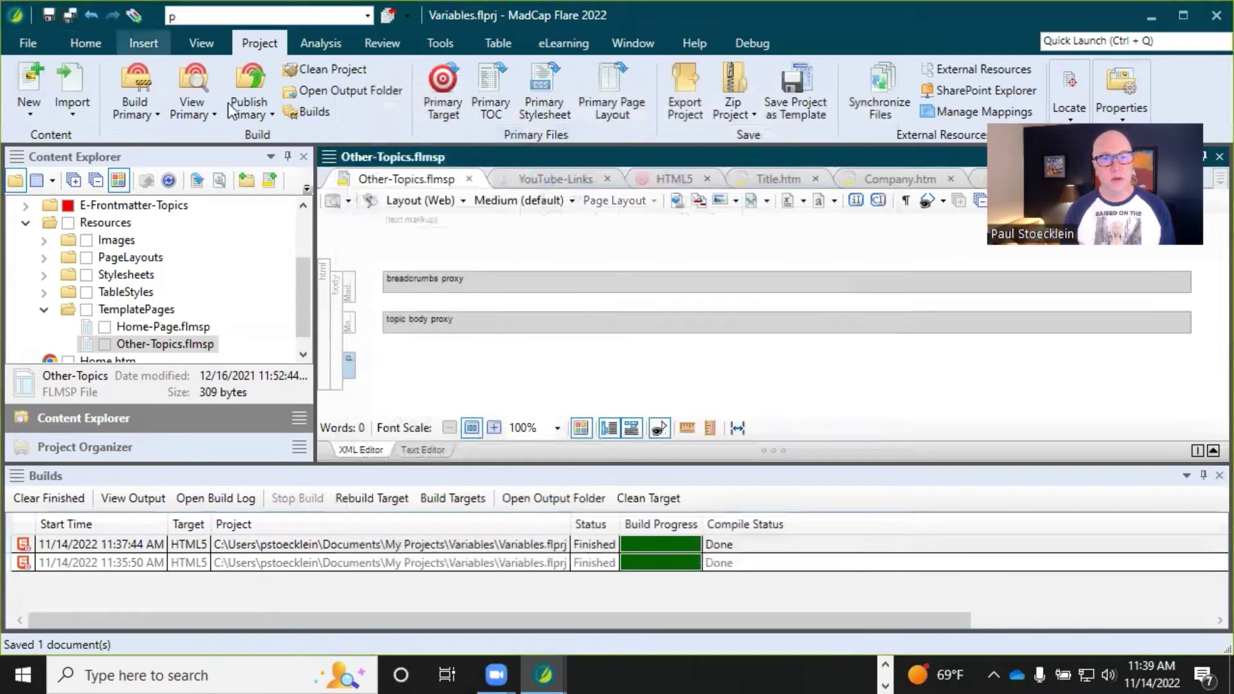
- Close Title.htm and add a date-time variable named DateTimeUpdated to the General variable set
{"action": "left_click", "coordinate": [816, 179]}
{"action": "left_click", "coordinate": [888, 180]}
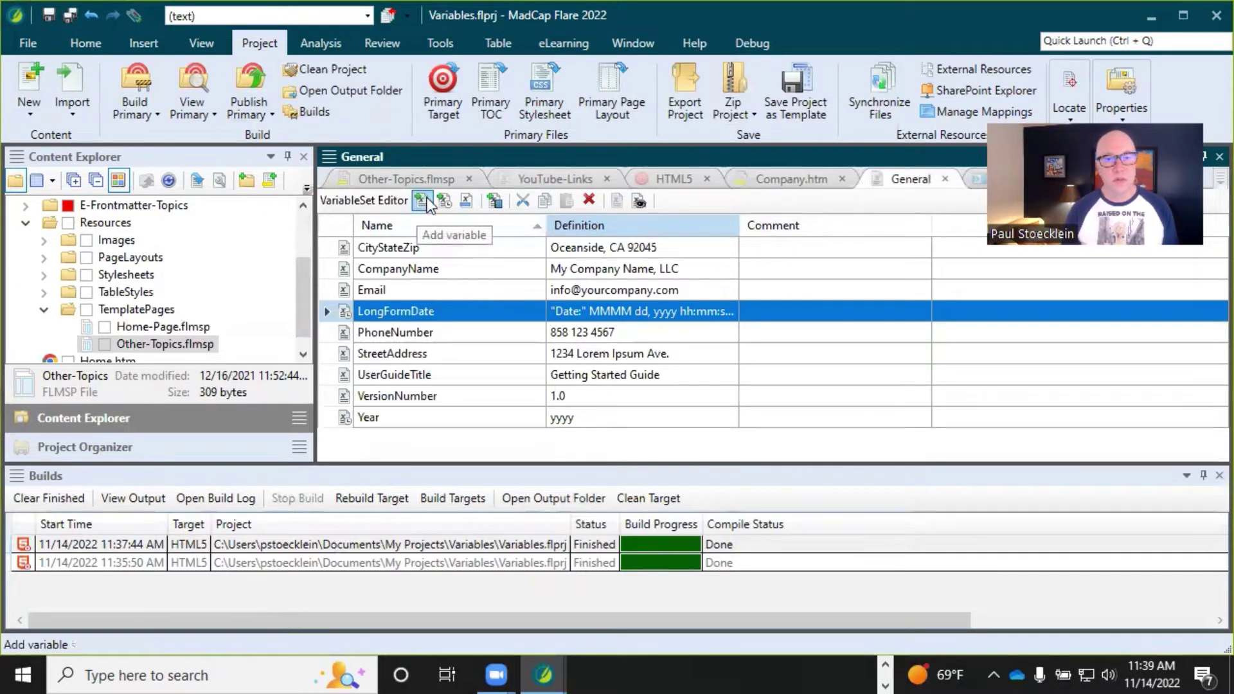
{"action": "left_click", "coordinate": [444, 200]}
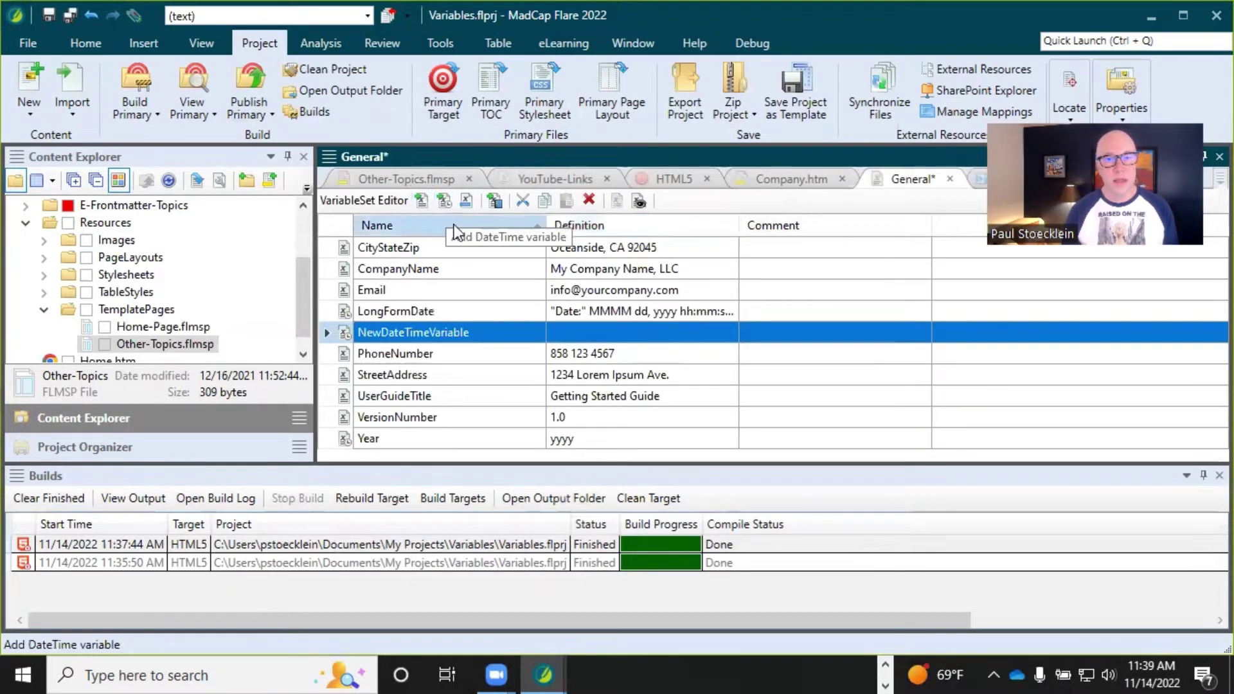
{"action": "left_click", "coordinate": [433, 331]}
{"action": "type", "text": "D"}
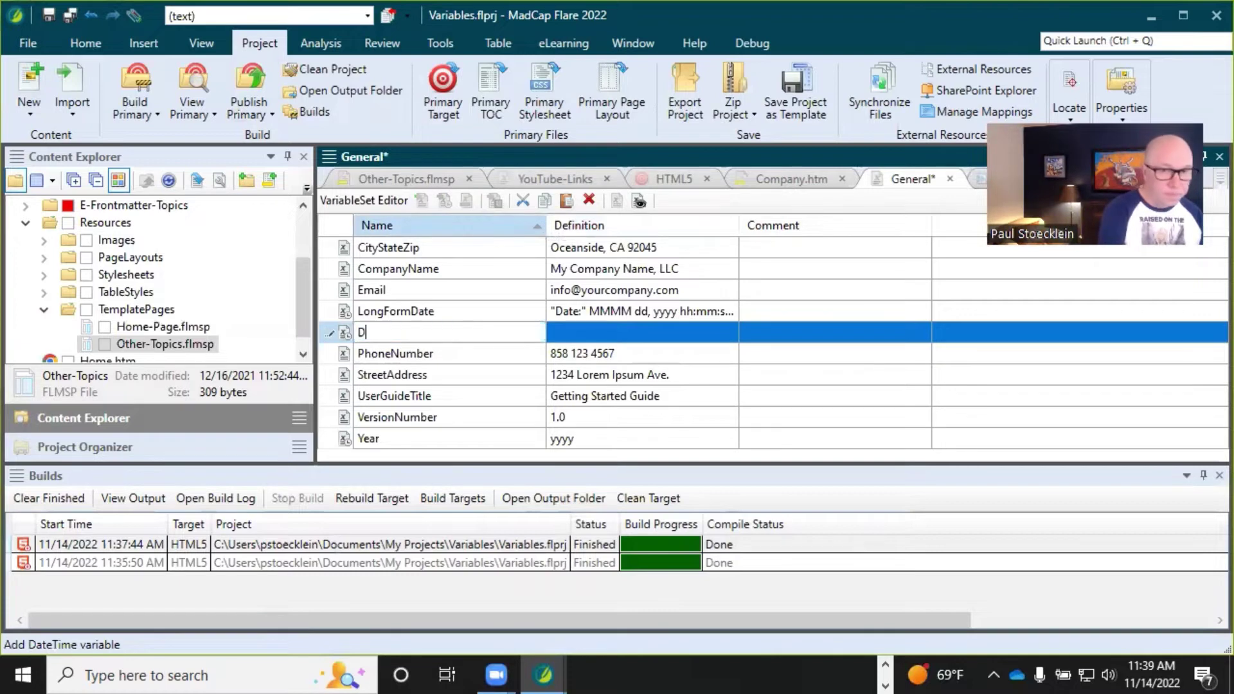
{"action": "type", "text": "ateTimeCreated"}
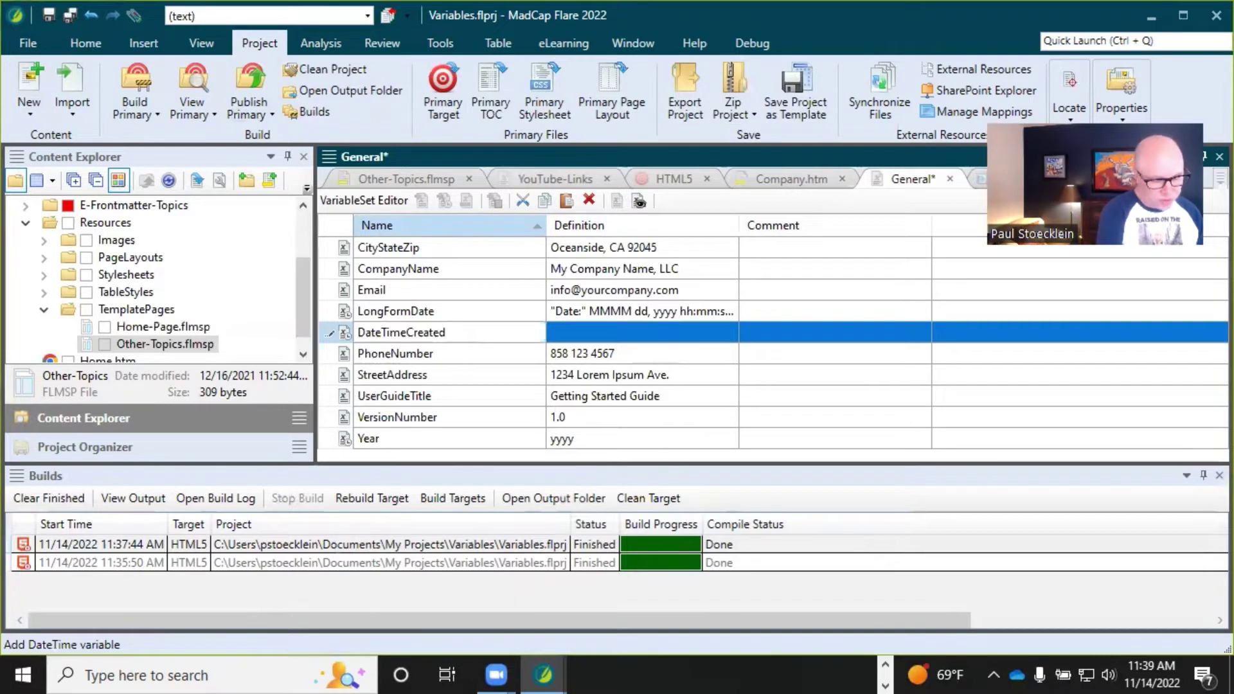
{"action": "key", "text": "BackSpace"}
{"action": "key", "text": "BackSpace"}
{"action": "key", "text": "BackSpace"}
{"action": "key", "text": "BackSpace"}
{"action": "key", "text": "BackSpace"}
{"action": "key", "text": "BackSpace"}
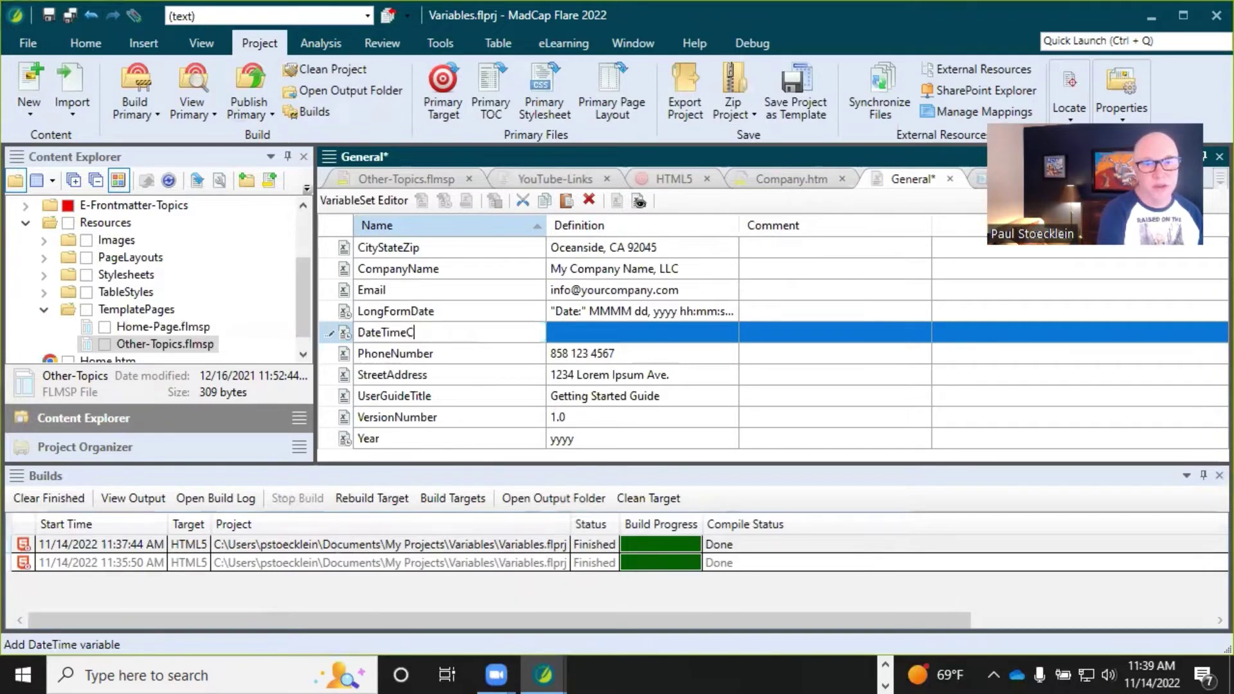
{"action": "type", "text": "Saved"}
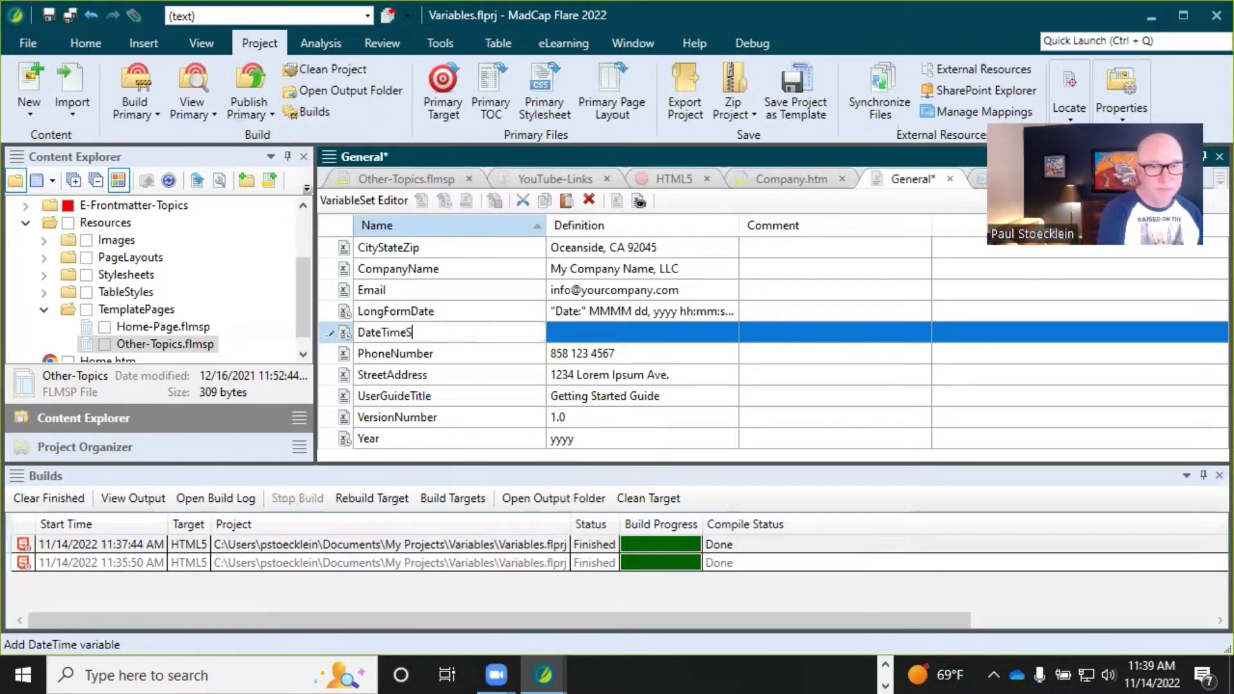
{"action": "key", "text": "BackSpace"}
{"action": "key", "text": "BackSpace"}
{"action": "key", "text": "BackSpace"}
{"action": "key", "text": "BackSpace"}
{"action": "type", "text": "Updated"}
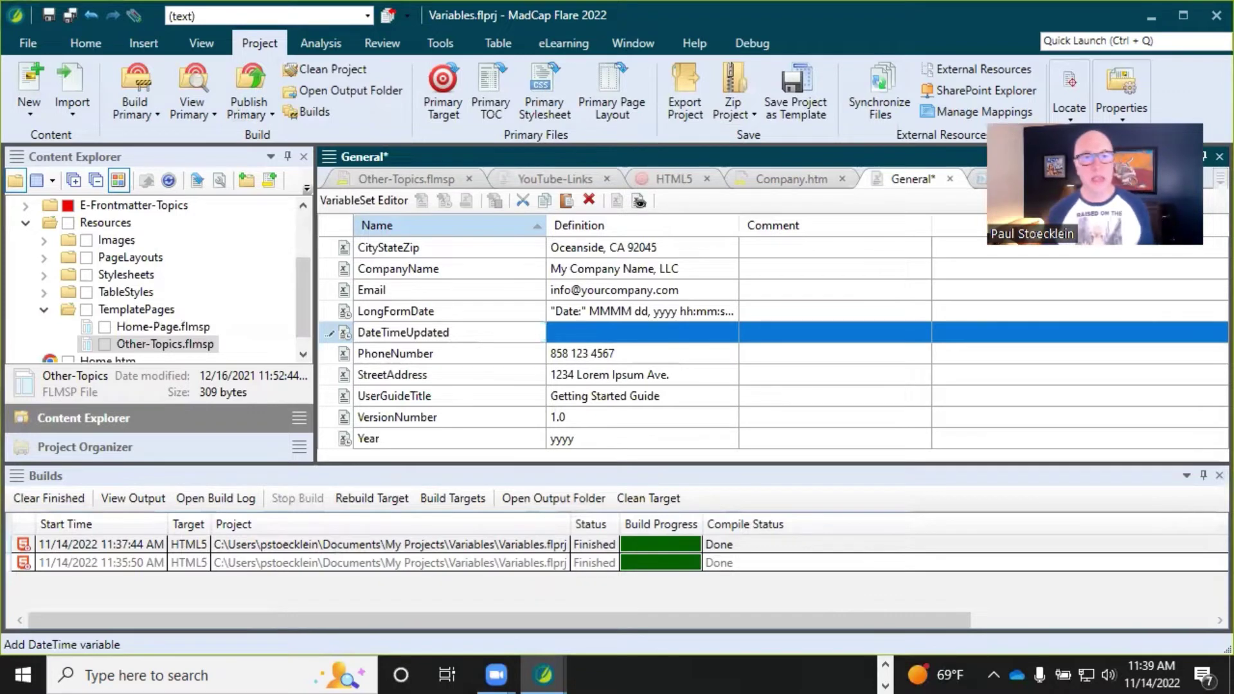
- Enter the format dddd MMMM dd, yyyy for DateTimeUpdated, copying it from the format specifiers help topic
{"action": "left_click", "coordinate": [599, 340]}
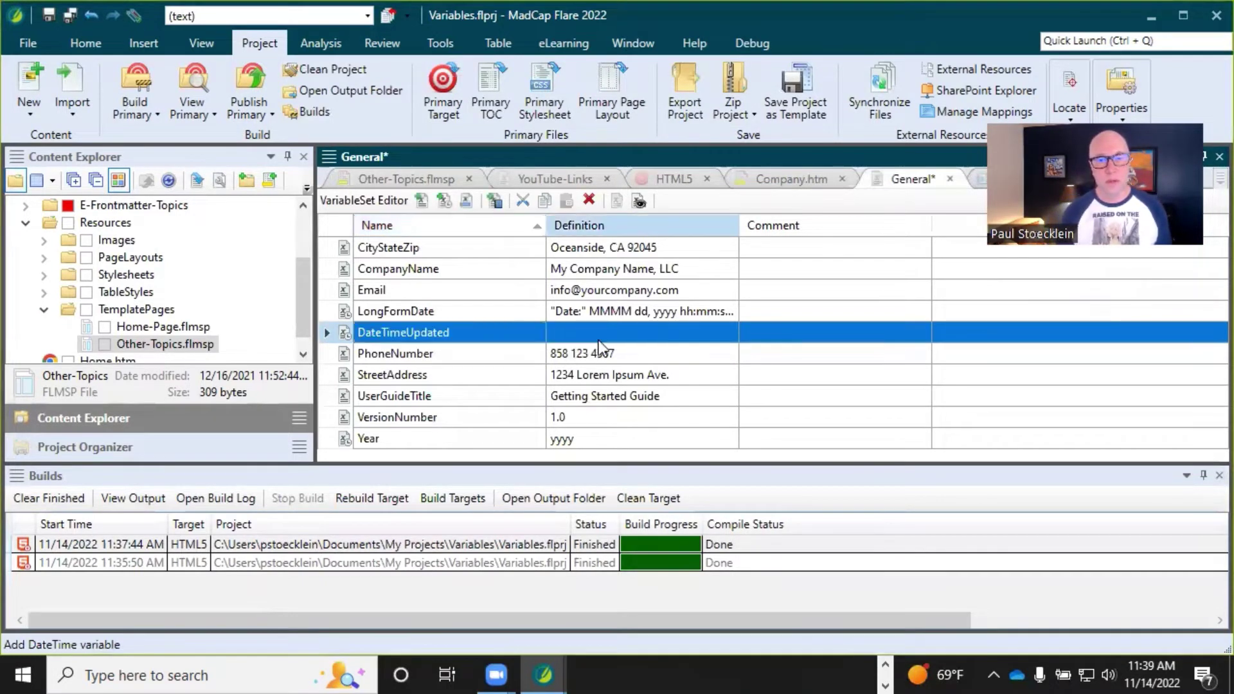
{"action": "left_click", "coordinate": [593, 334]}
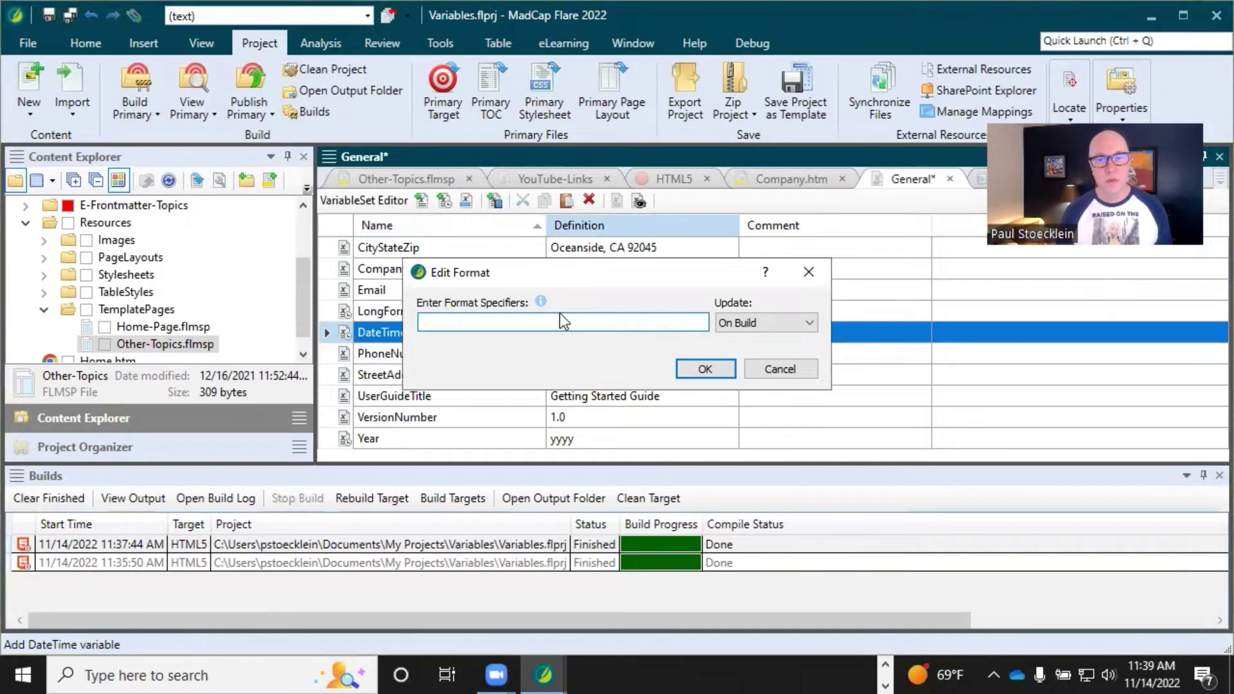
{"action": "mouse_move", "coordinate": [541, 302]}
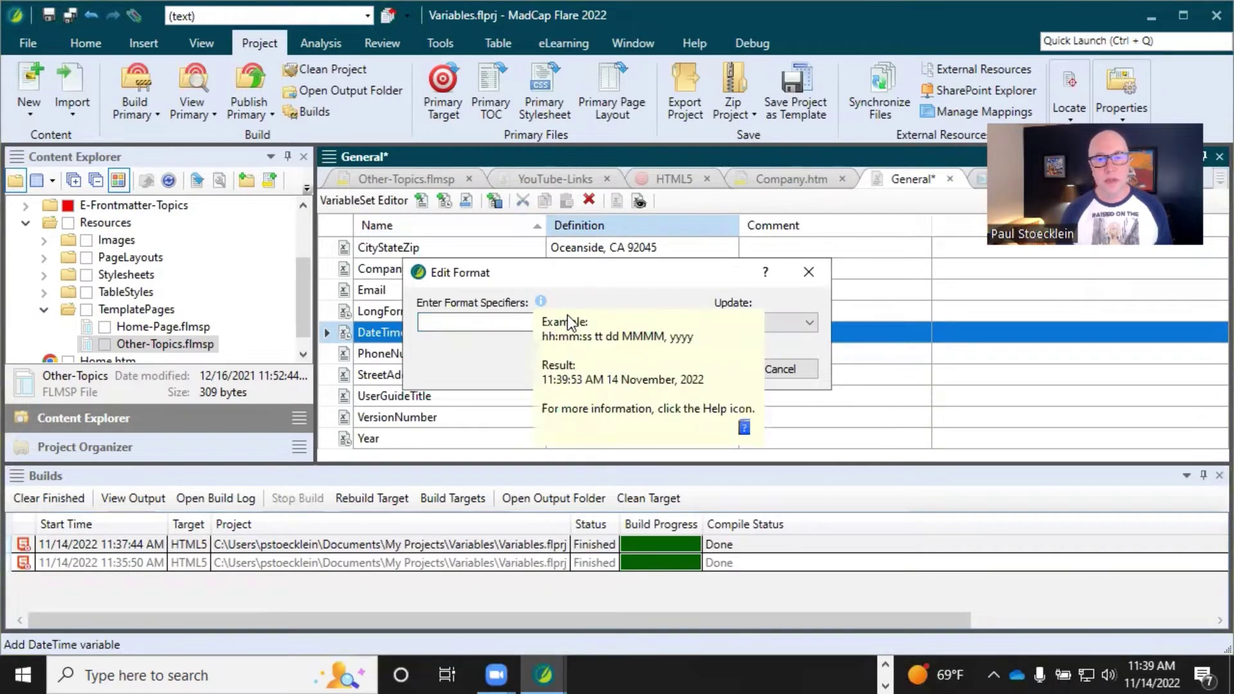
{"action": "left_click", "coordinate": [744, 427]}
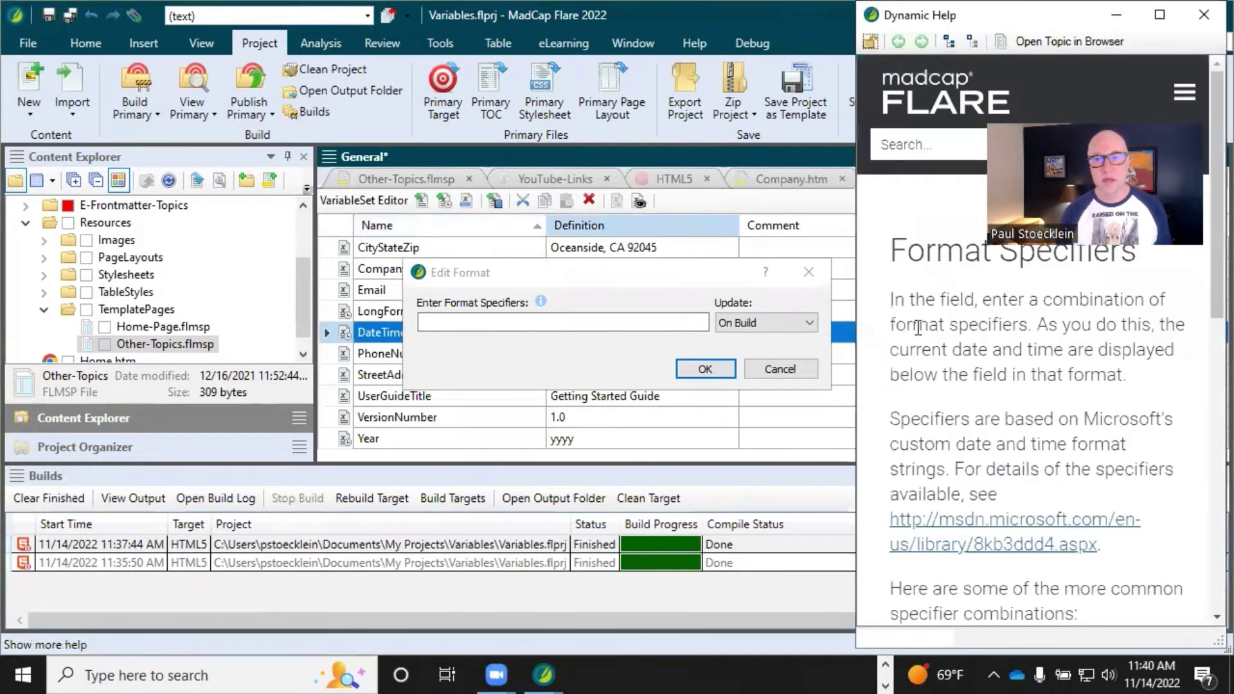
{"action": "scroll", "coordinate": [979, 416], "scroll_direction": "down", "scroll_amount": 7}
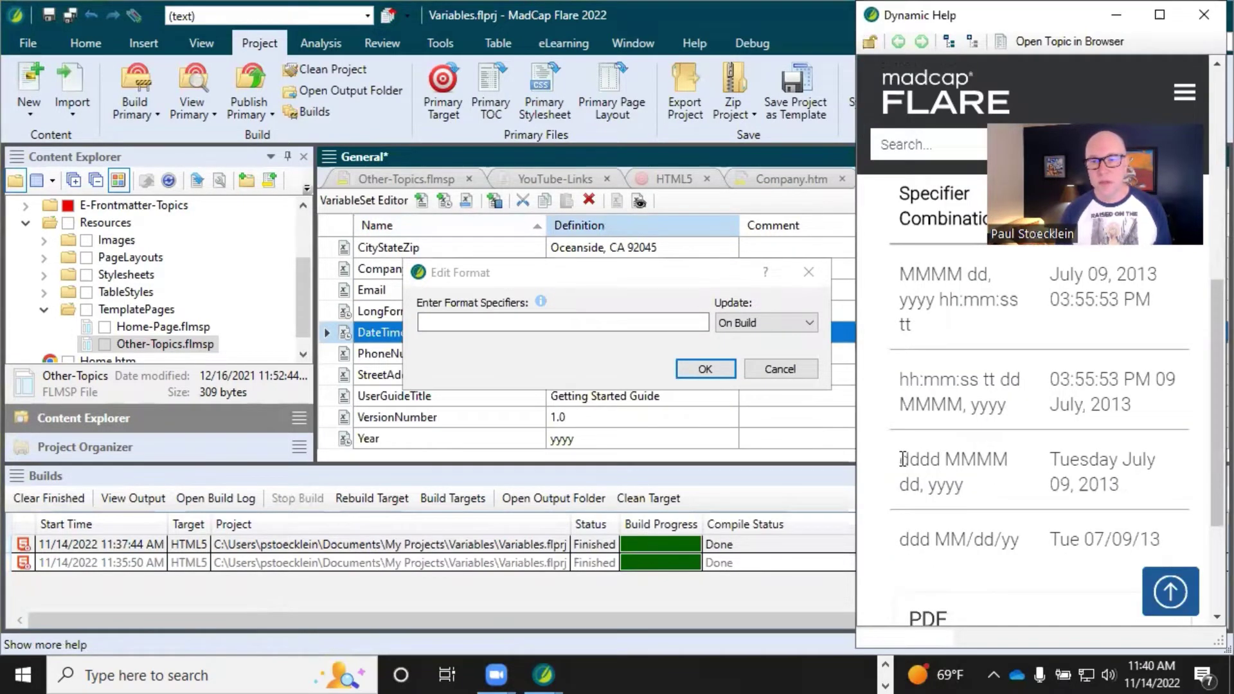
{"action": "left_click_drag", "start_coordinate": [900, 453], "coordinate": [969, 487]}
{"action": "key", "text": "ctrl+c"}
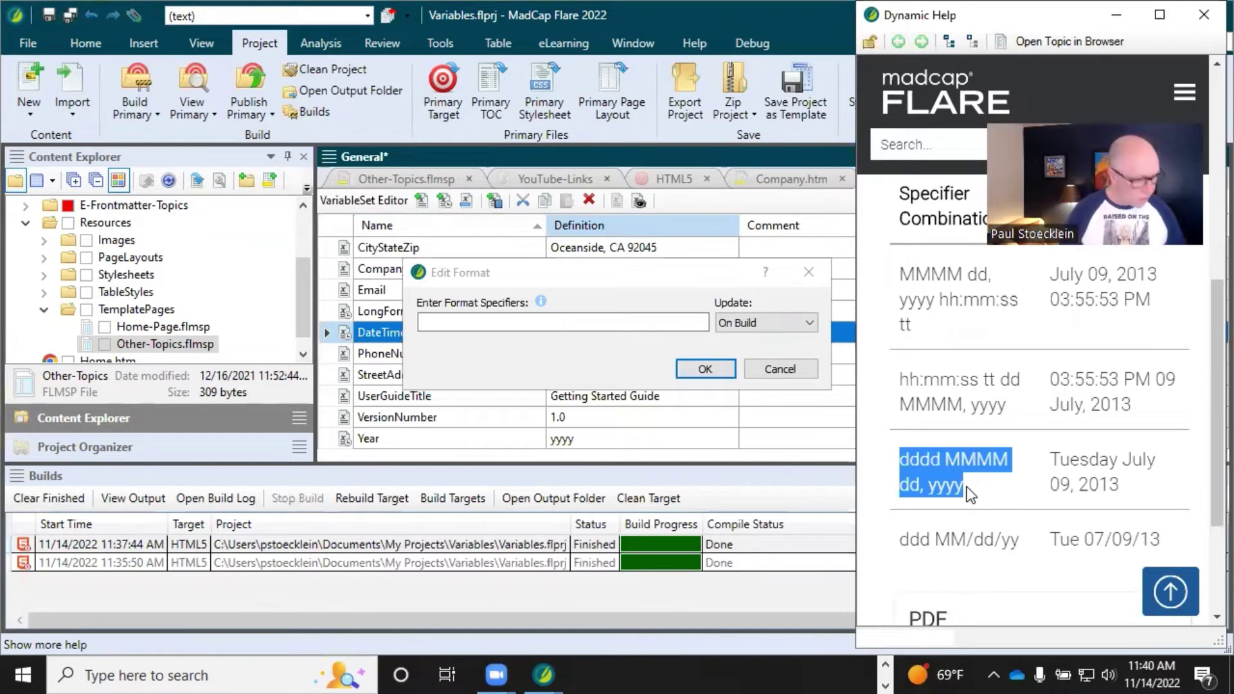
{"action": "left_click", "coordinate": [527, 323]}
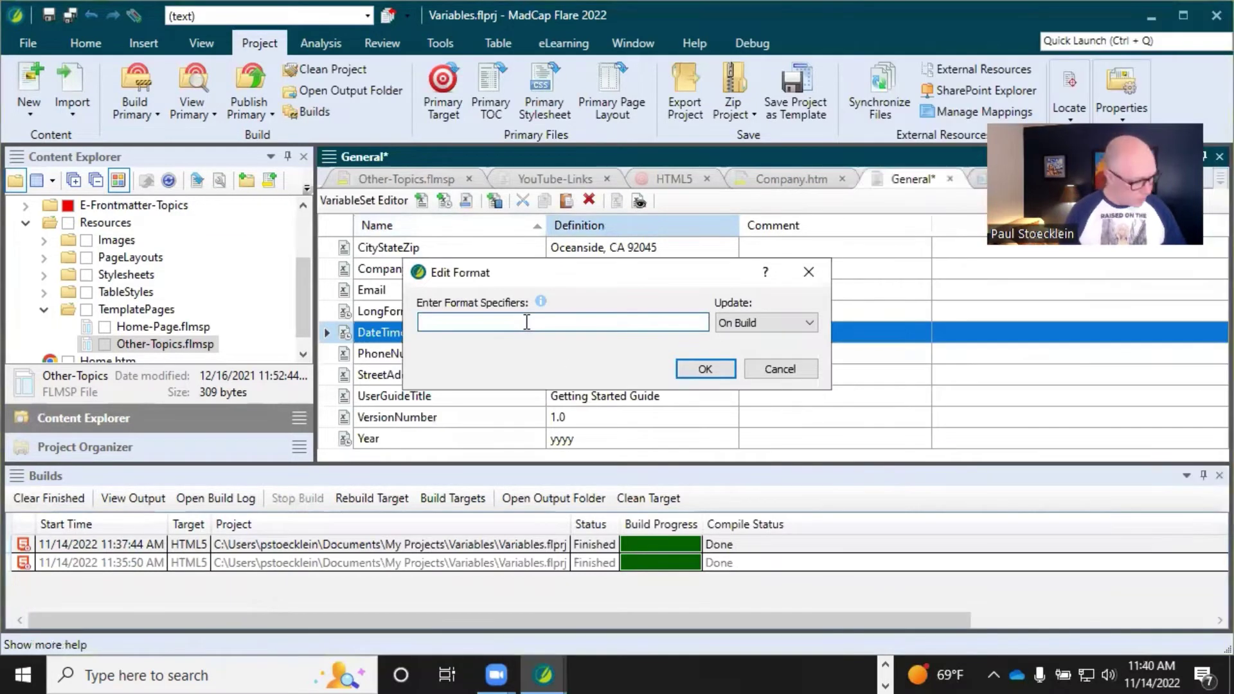
{"action": "key", "text": "ctrl+v"}
- Set DateTimeUpdated to update On File Save, accept the format settings and save the General set
{"action": "left_click", "coordinate": [805, 323]}
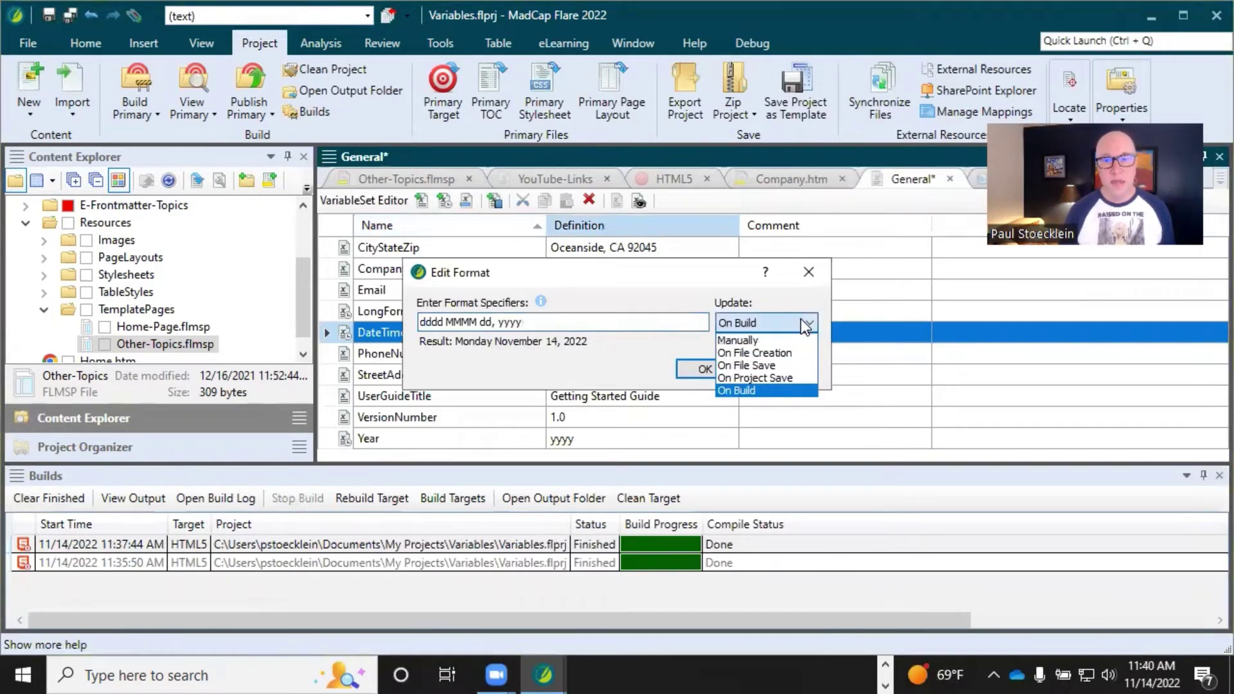
{"action": "left_click", "coordinate": [761, 365]}
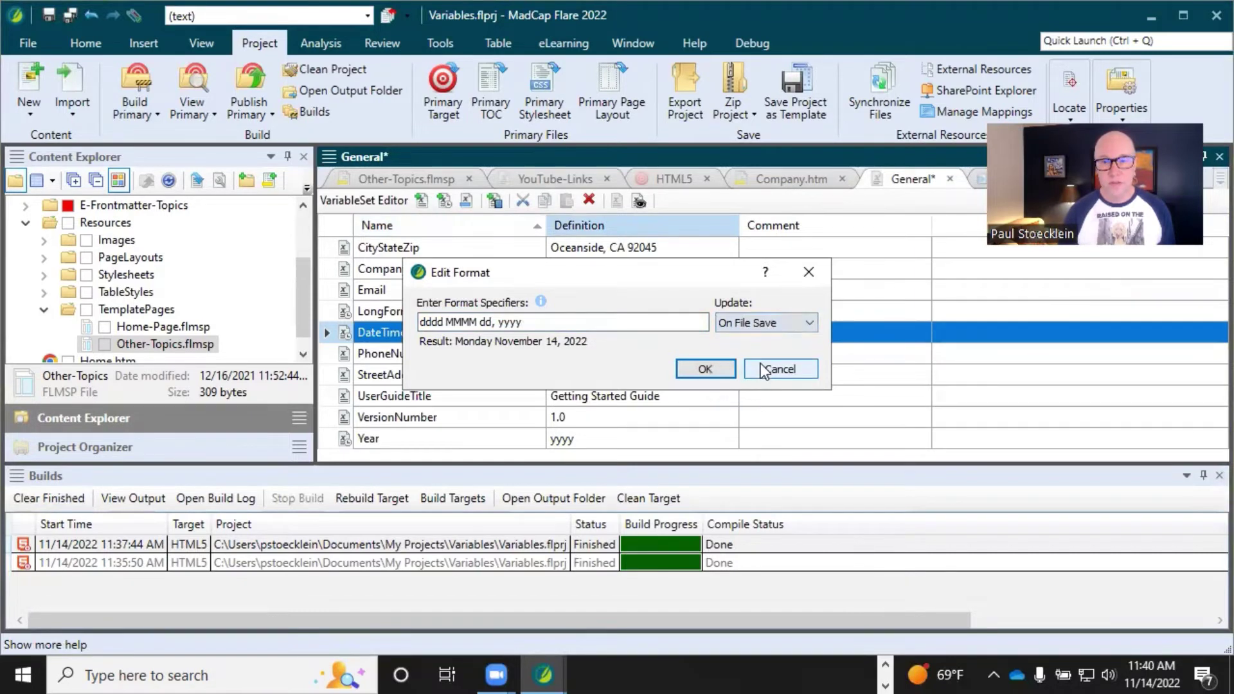
{"action": "left_click", "coordinate": [706, 369]}
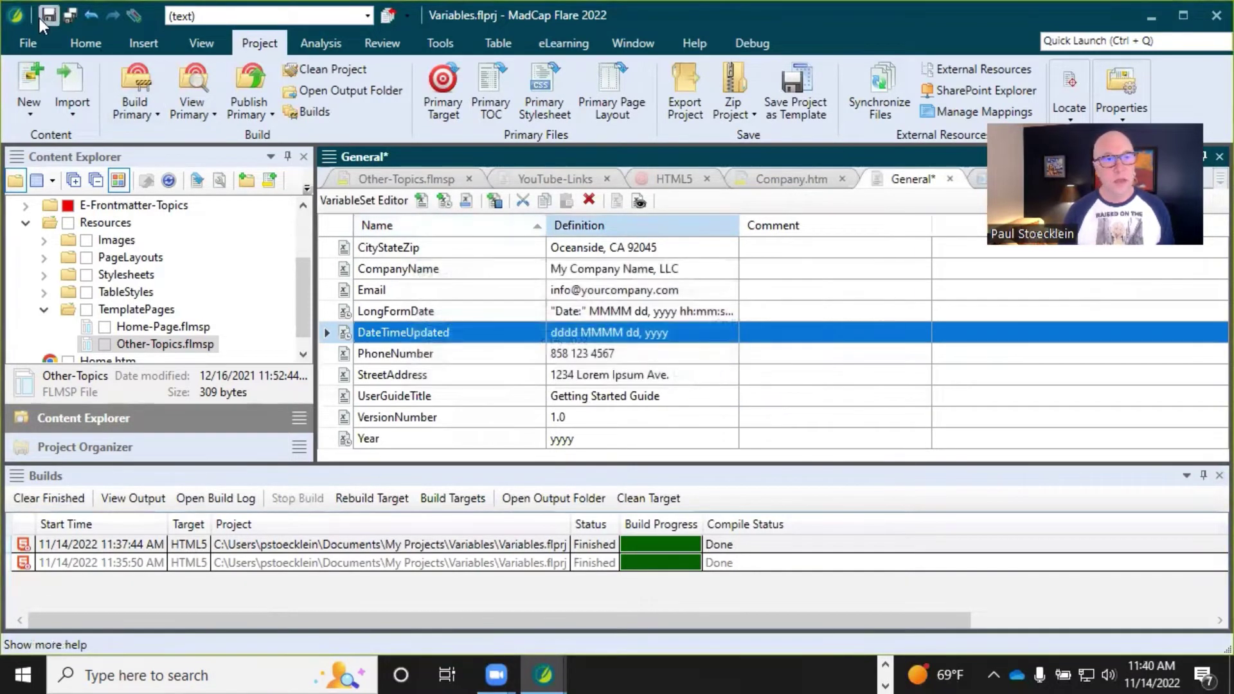
{"action": "left_click", "coordinate": [68, 15]}
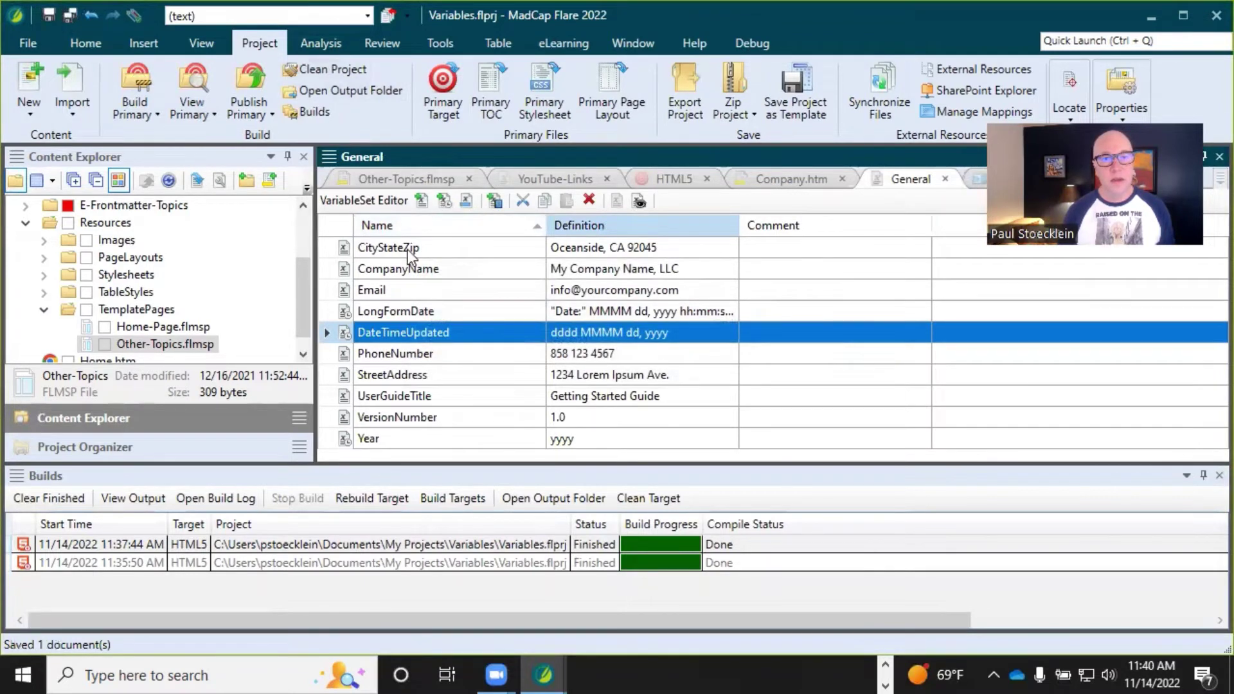
- Insert the General set's DateTimeUpdated variable in the paragraph below the topic body proxy of Other-Topics.flmsp and save
{"action": "left_click", "coordinate": [409, 178]}
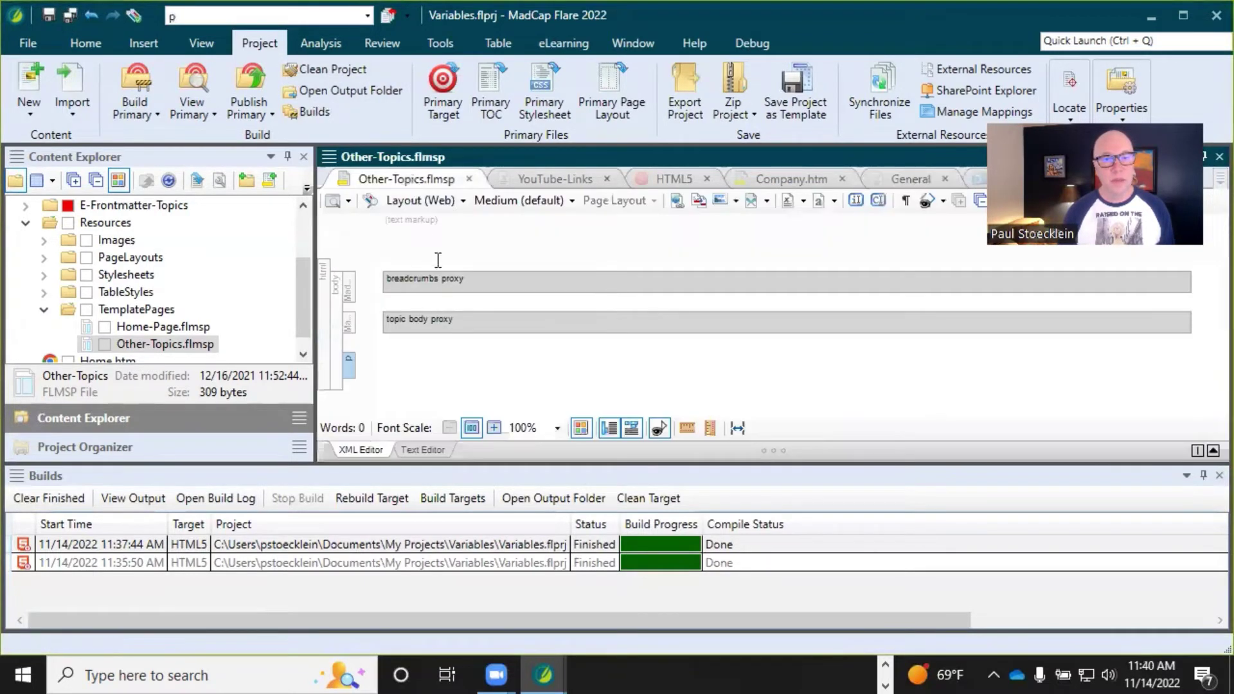
{"action": "left_click", "coordinate": [802, 201]}
{"action": "left_click", "coordinate": [786, 204]}
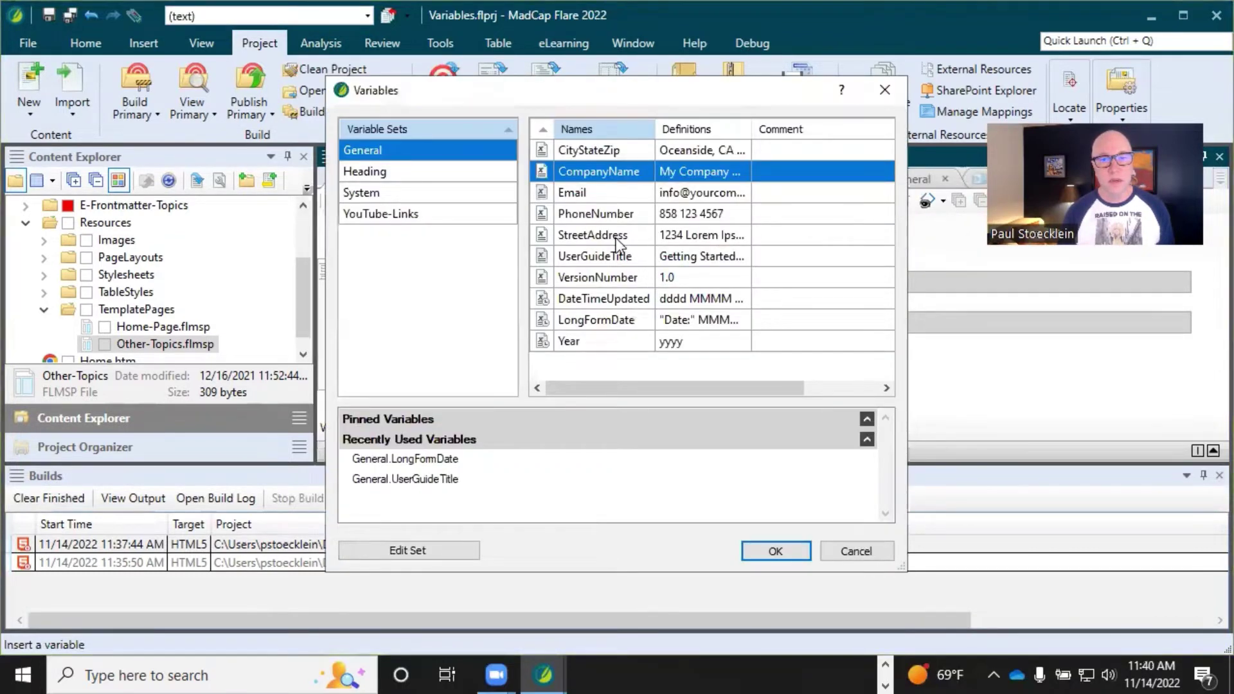
{"action": "left_click", "coordinate": [608, 295]}
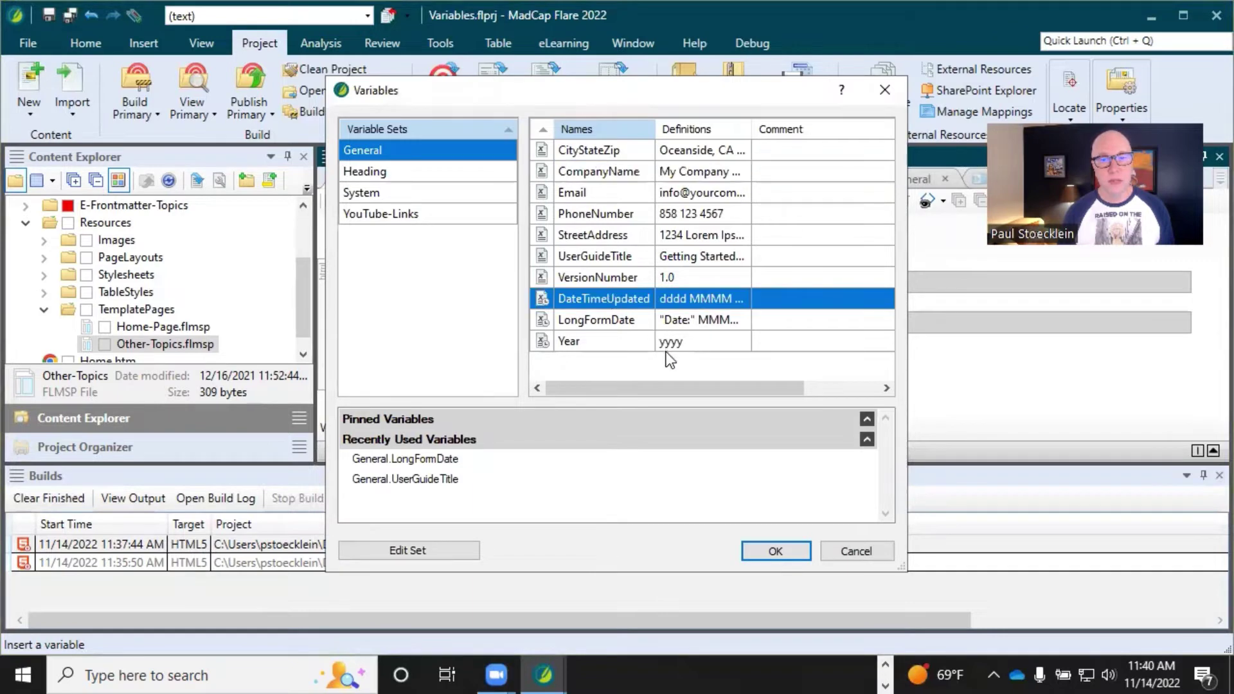
{"action": "left_click", "coordinate": [775, 551]}
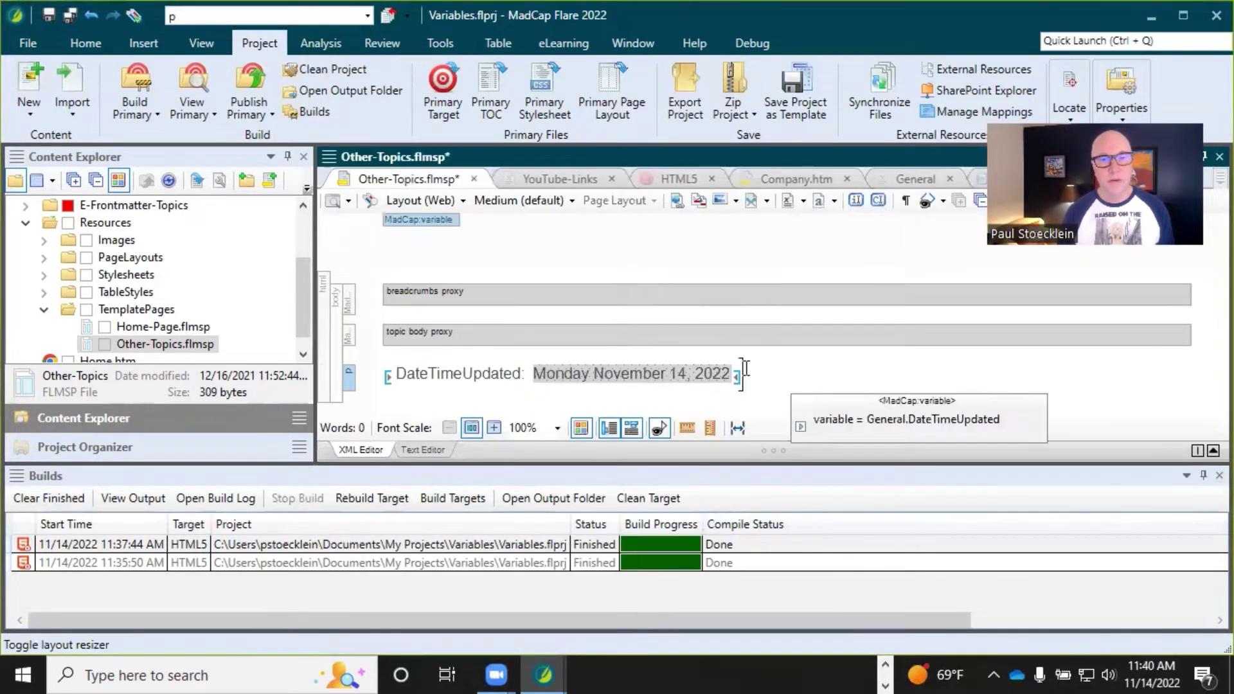
{"action": "left_click", "coordinate": [75, 21]}
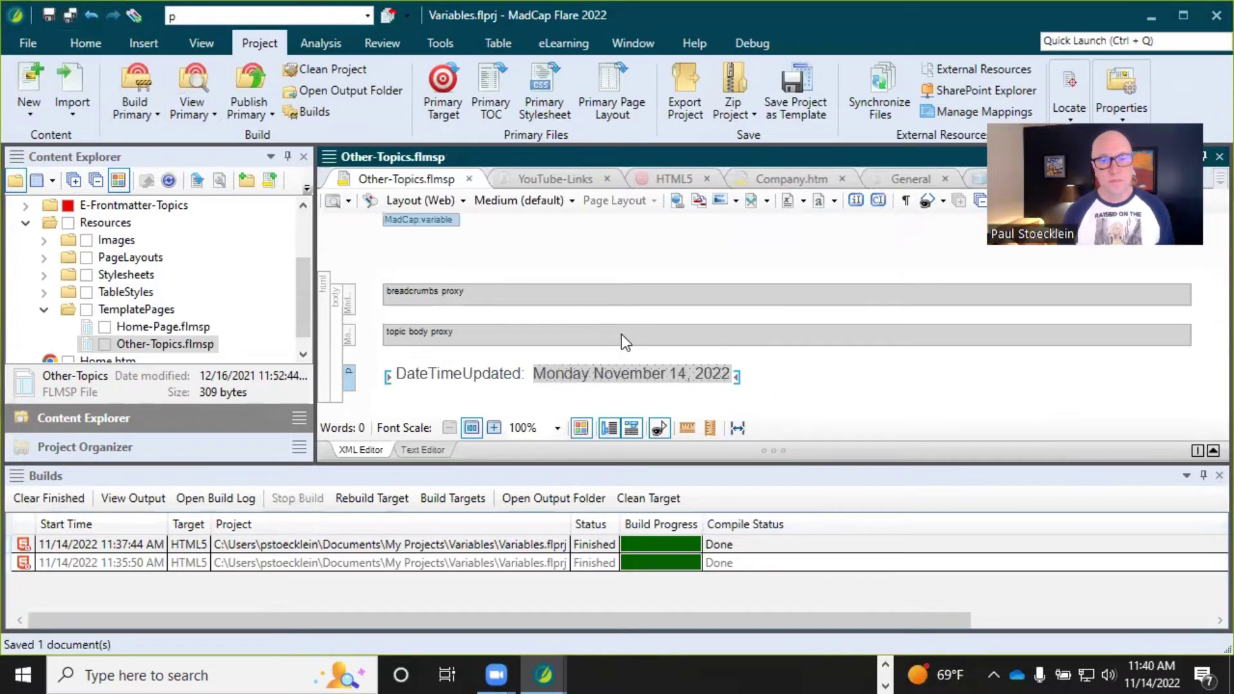
- Add a paragraph reading The End below the LongFormDate variable in Company.htm and save
{"action": "left_click", "coordinate": [760, 405]}
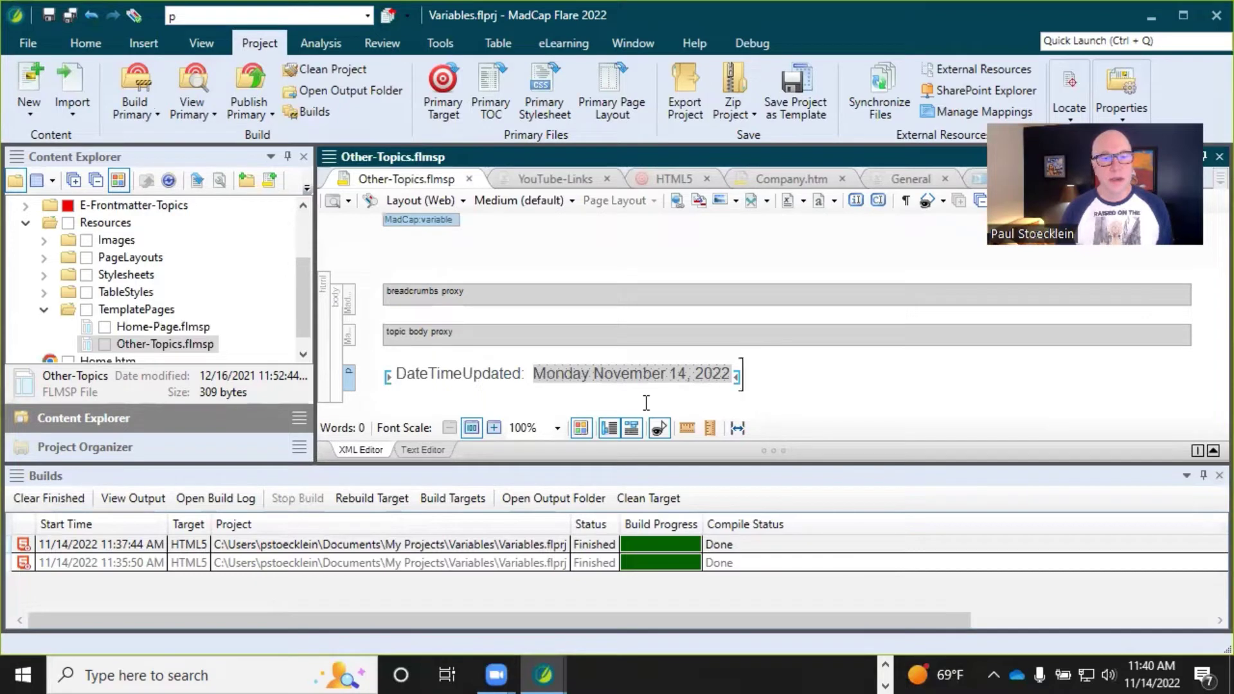
{"action": "left_click", "coordinate": [797, 179]}
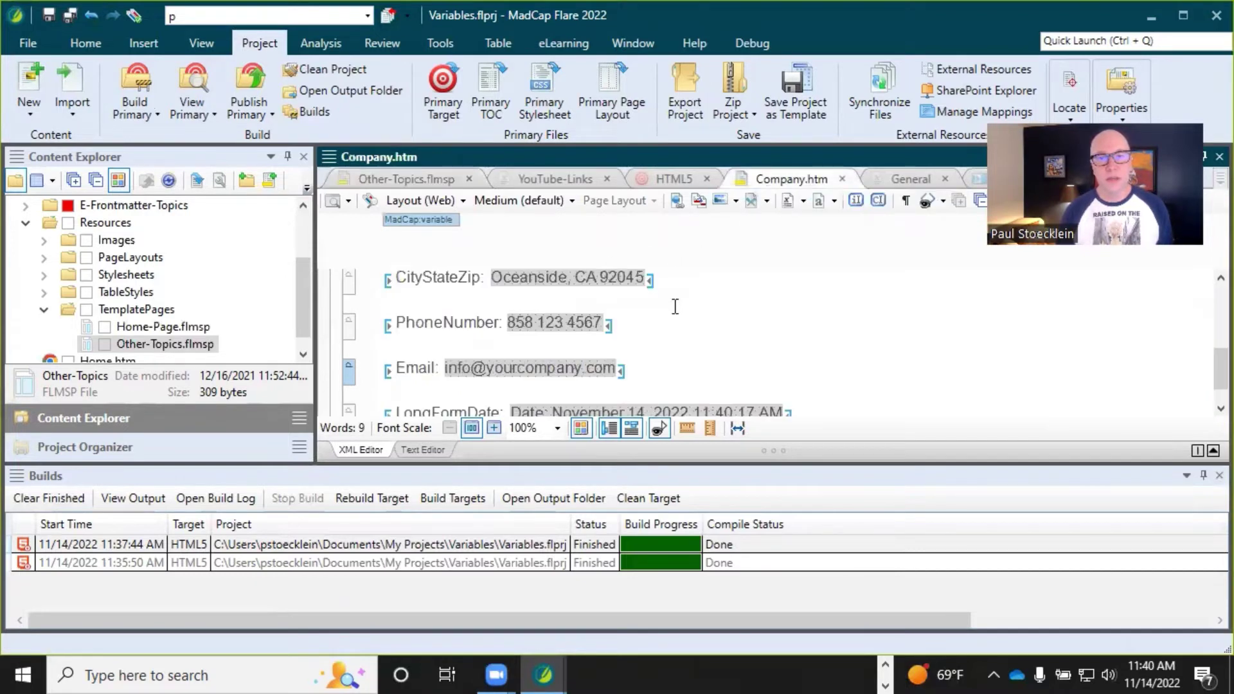
{"action": "scroll", "coordinate": [685, 353], "scroll_direction": "down", "scroll_amount": 1}
{"action": "left_click", "coordinate": [826, 370]}
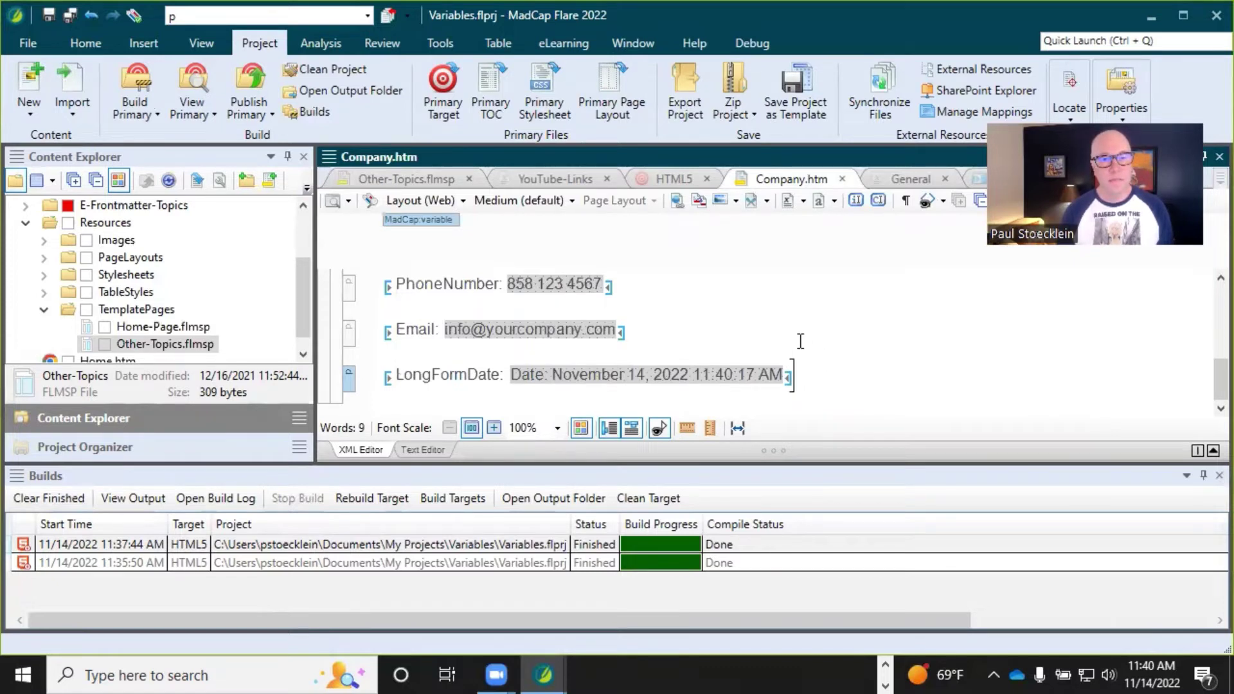
{"action": "key", "text": "Return"}
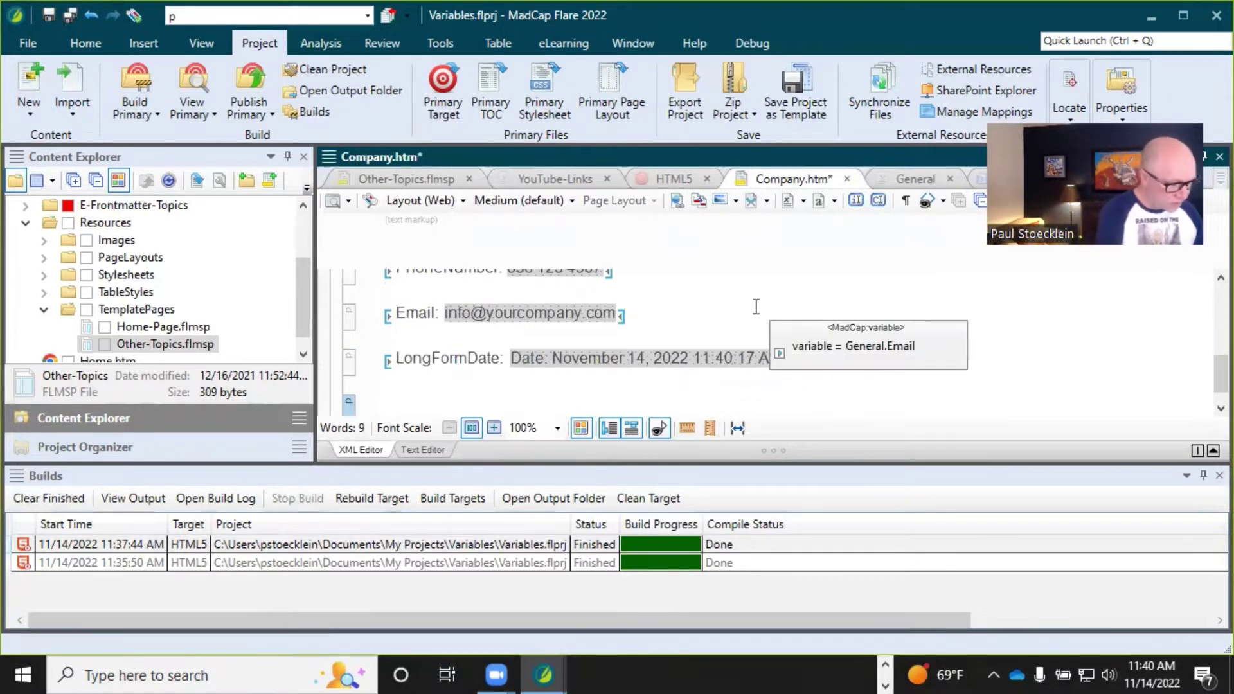
{"action": "type", "text": "The End"}
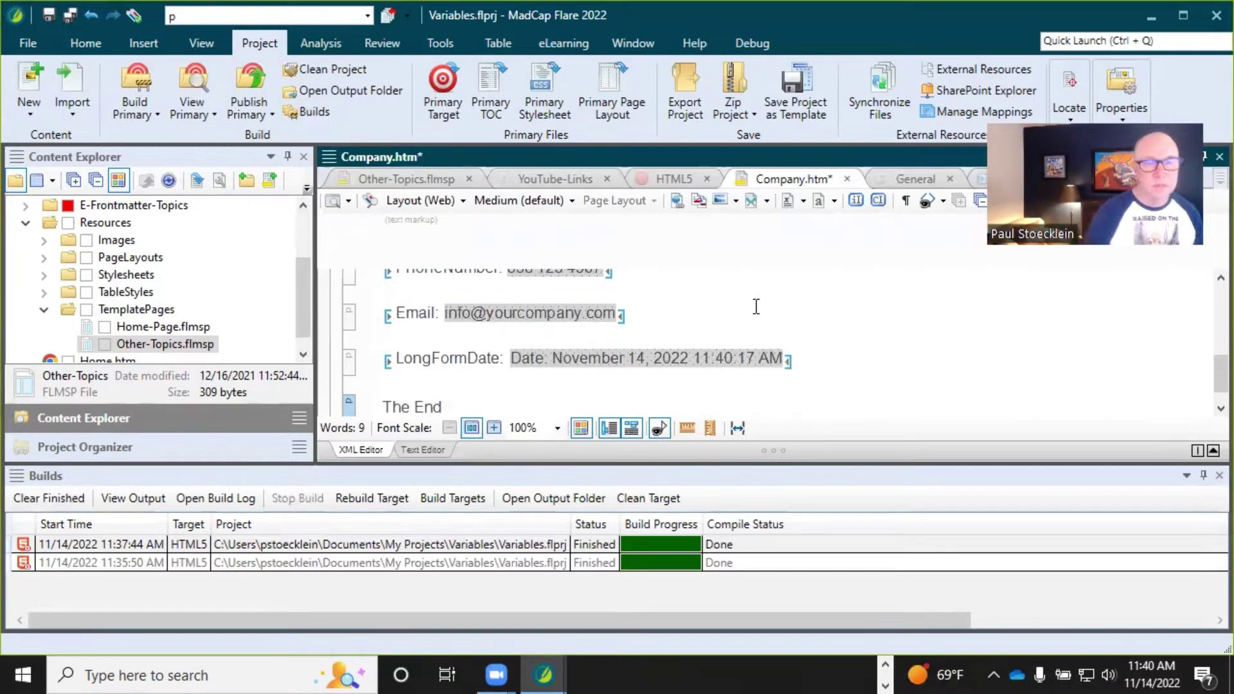
{"action": "left_click", "coordinate": [63, 13]}
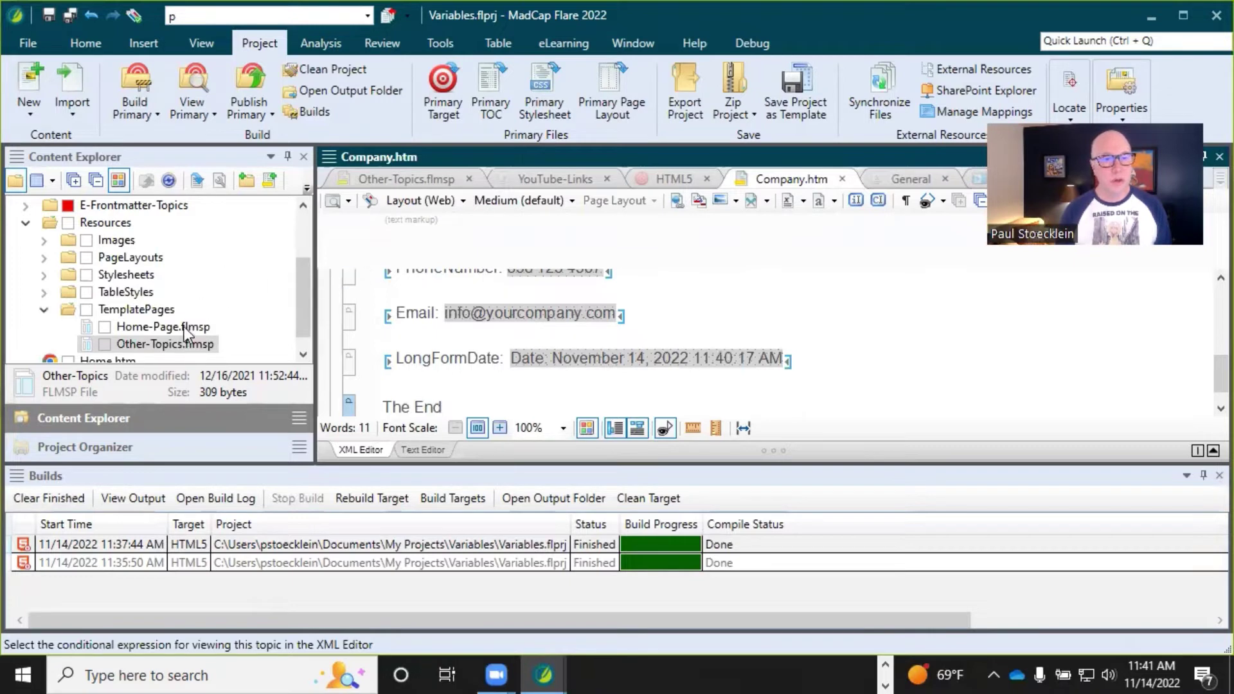
- Open Getting-Started.htm from A-Introduction-Topics, delete the last sentence of its body paragraph and save the topic
{"action": "scroll", "coordinate": [183, 335], "scroll_direction": "up", "scroll_amount": 3}
{"action": "left_click", "coordinate": [26, 222]}
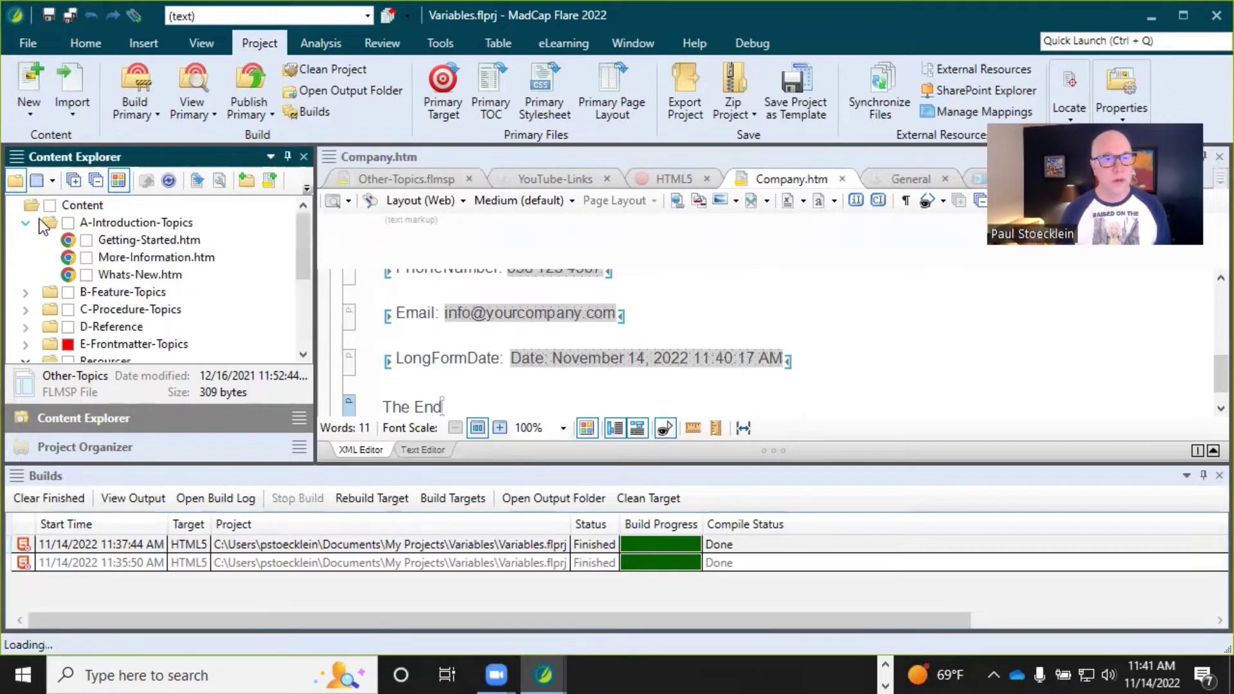
{"action": "double_click", "coordinate": [105, 244]}
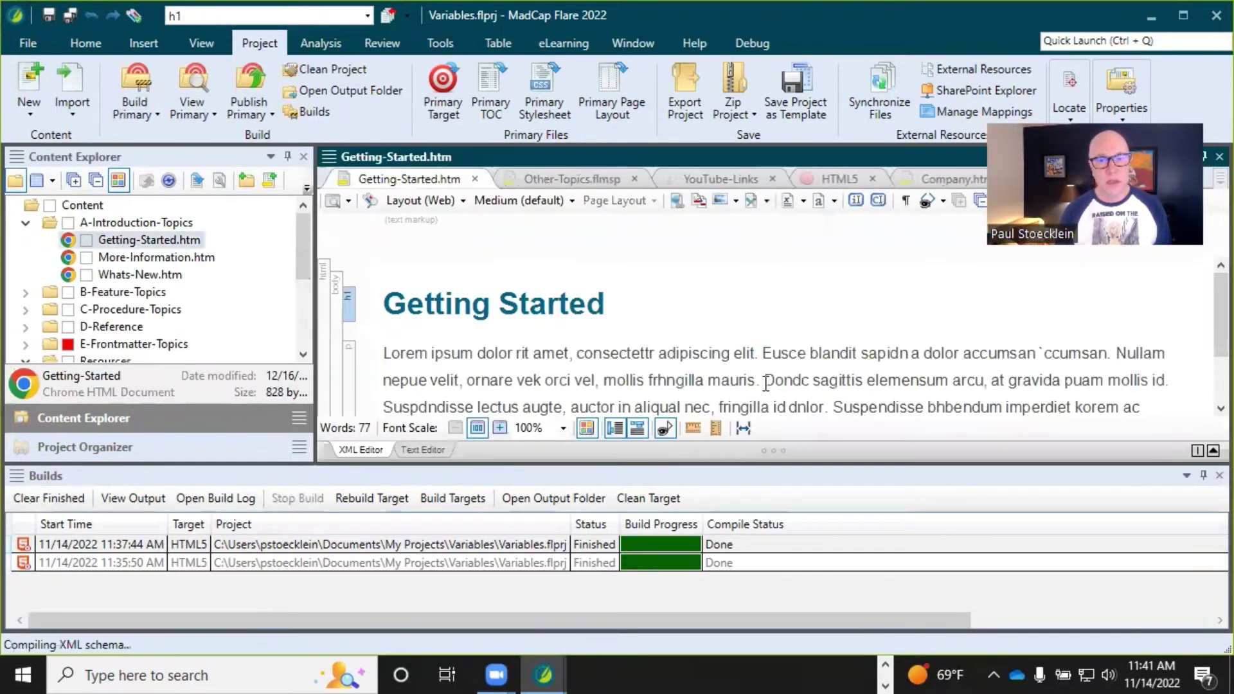
{"action": "scroll", "coordinate": [766, 384], "scroll_direction": "down", "scroll_amount": 1}
{"action": "left_click_drag", "start_coordinate": [909, 379], "coordinate": [705, 378]}
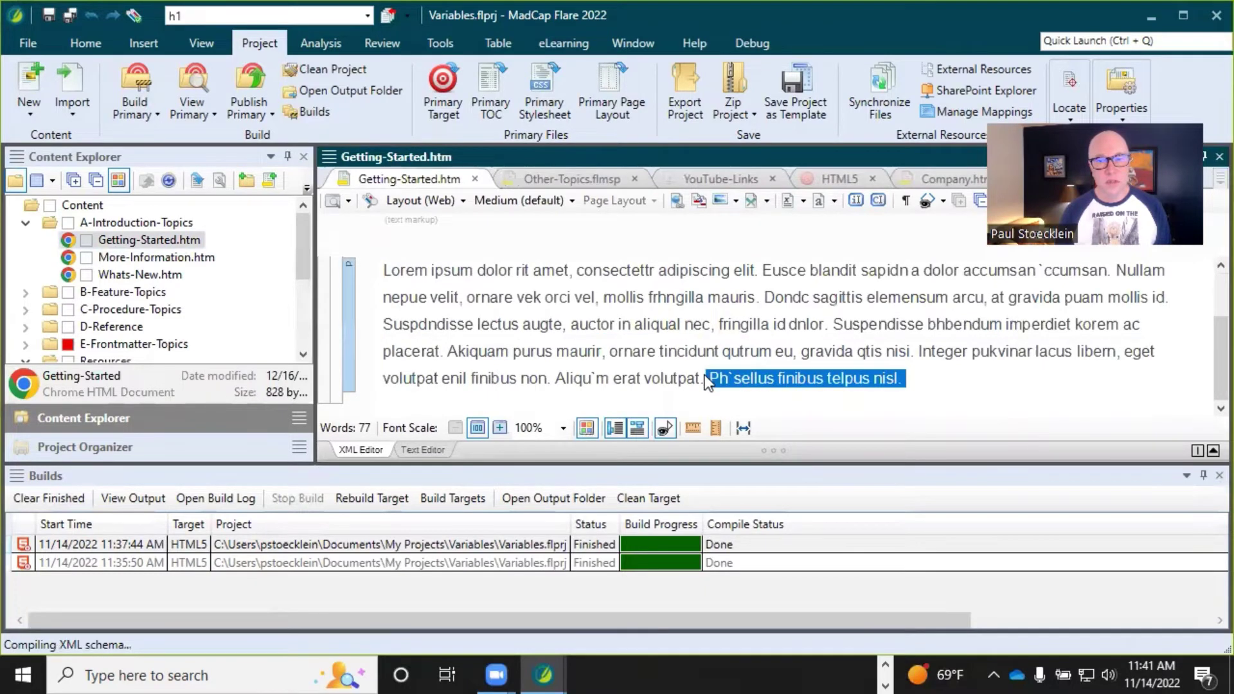
{"action": "key", "text": "Delete"}
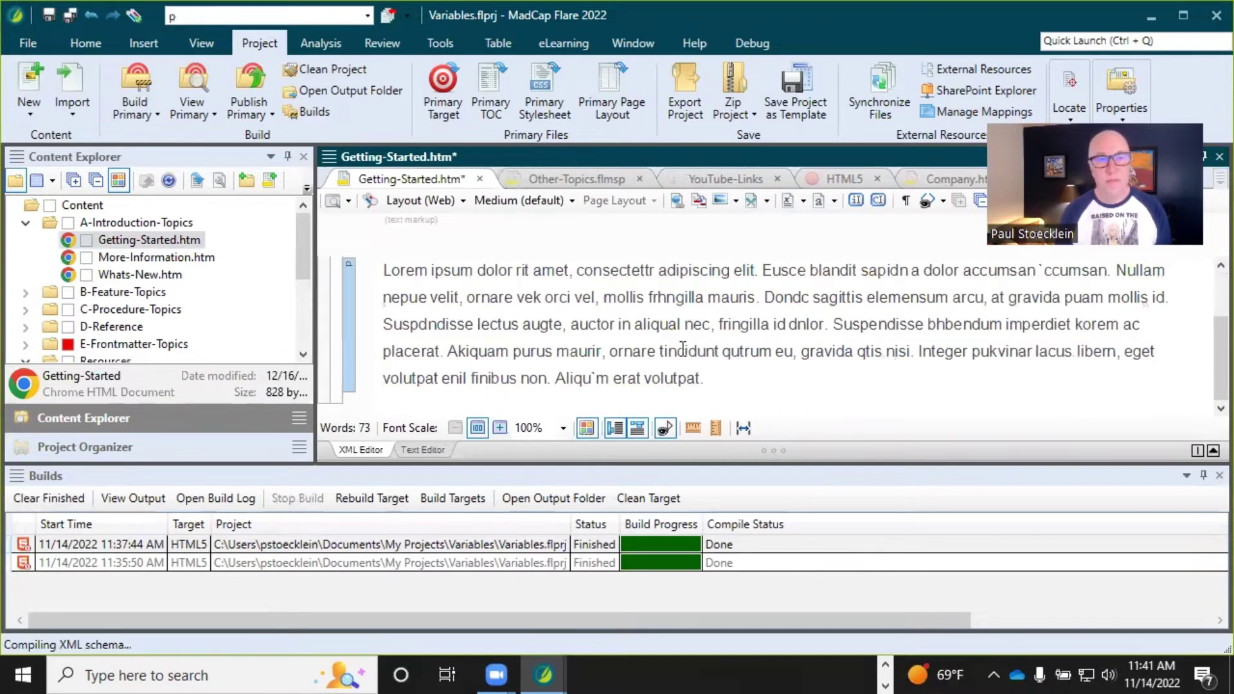
{"action": "left_click", "coordinate": [49, 14]}
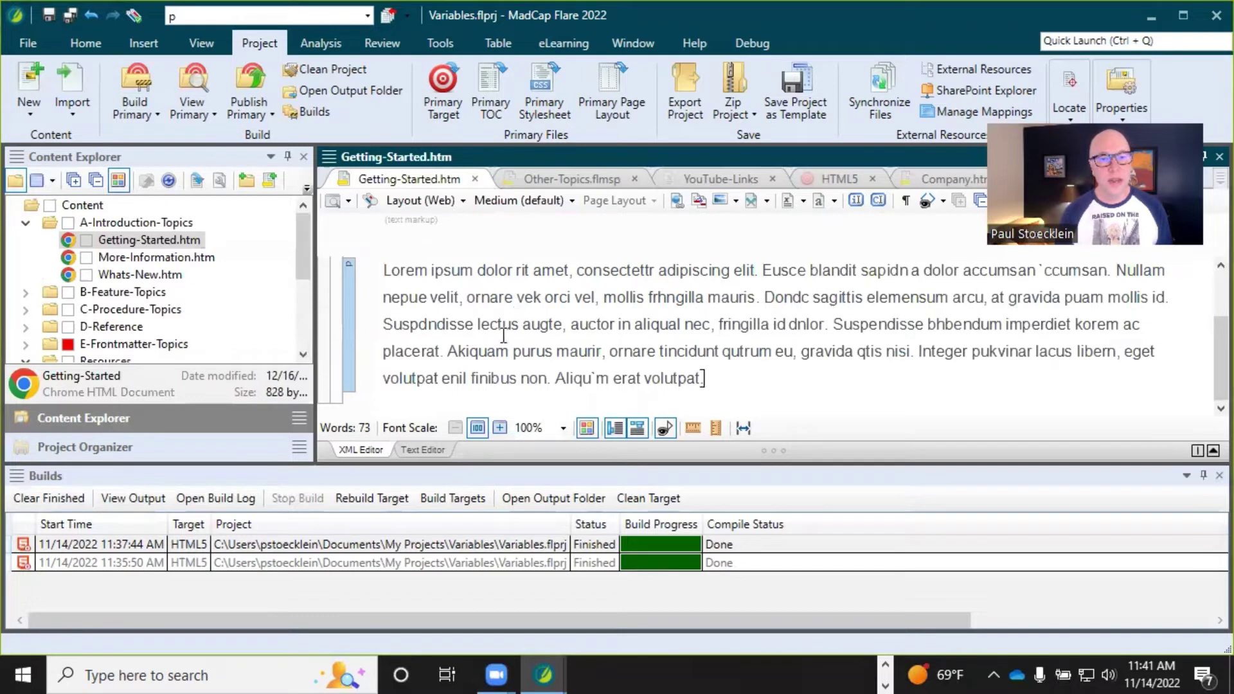
- Rebuild the HTML5 target and view the new output in a maximized browser window
{"action": "left_click", "coordinate": [362, 498]}
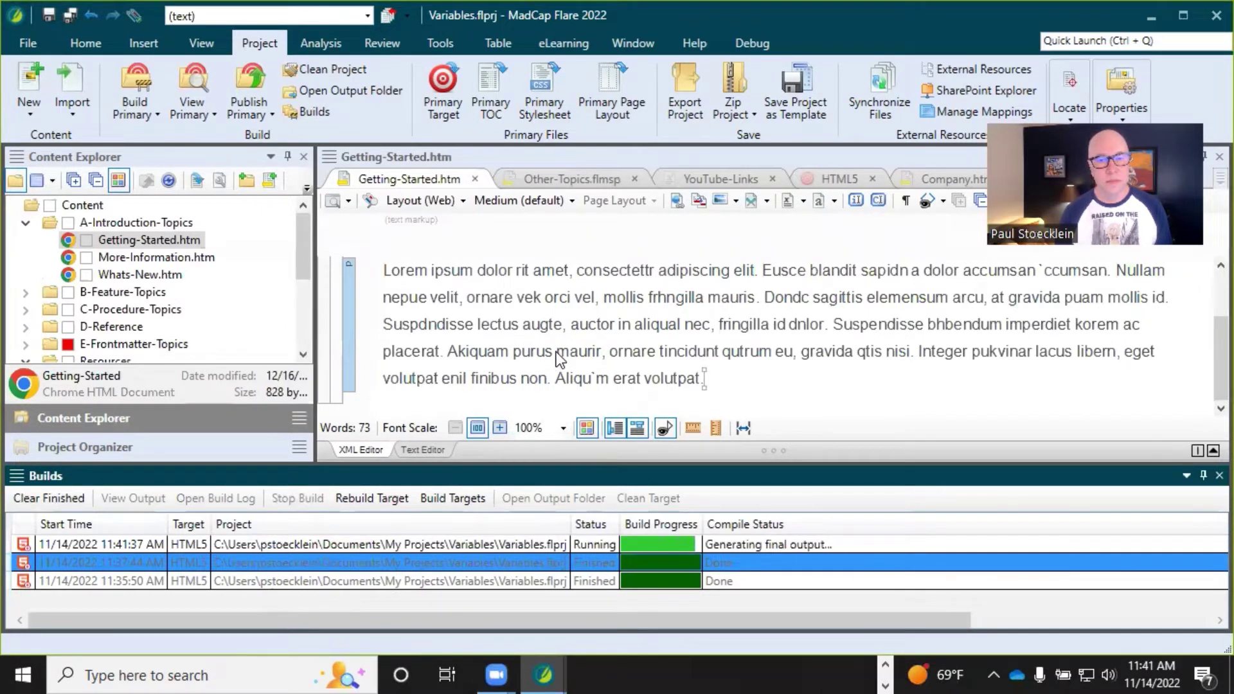
{"action": "left_click", "coordinate": [464, 544]}
{"action": "double_click", "coordinate": [464, 544]}
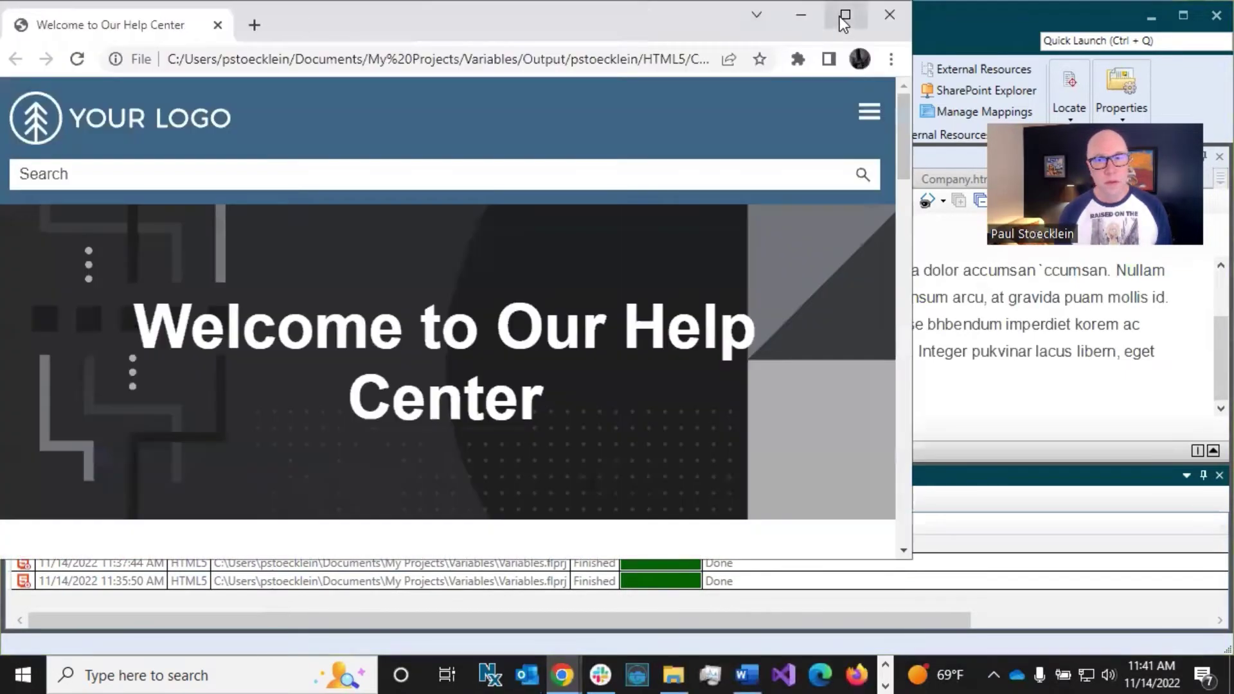
{"action": "left_click", "coordinate": [843, 16]}
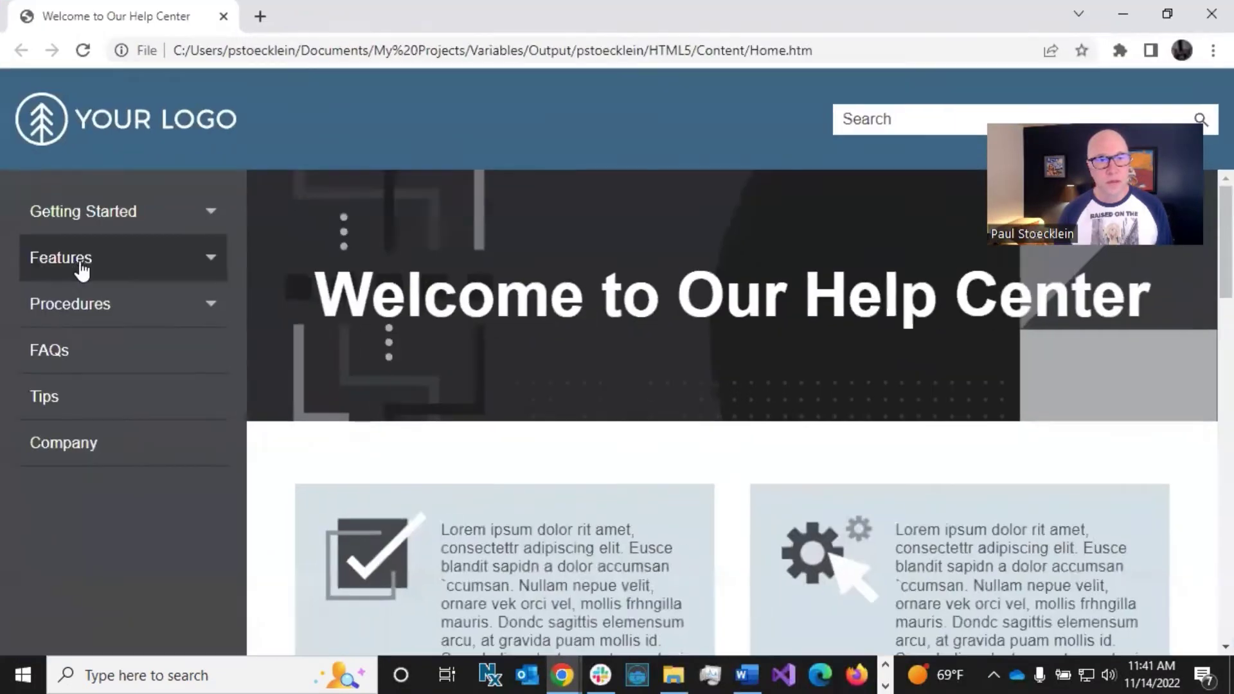
- Examine the dates at the end of the Getting Started and Company pages in the HTML5 output
{"action": "left_click", "coordinate": [88, 218]}
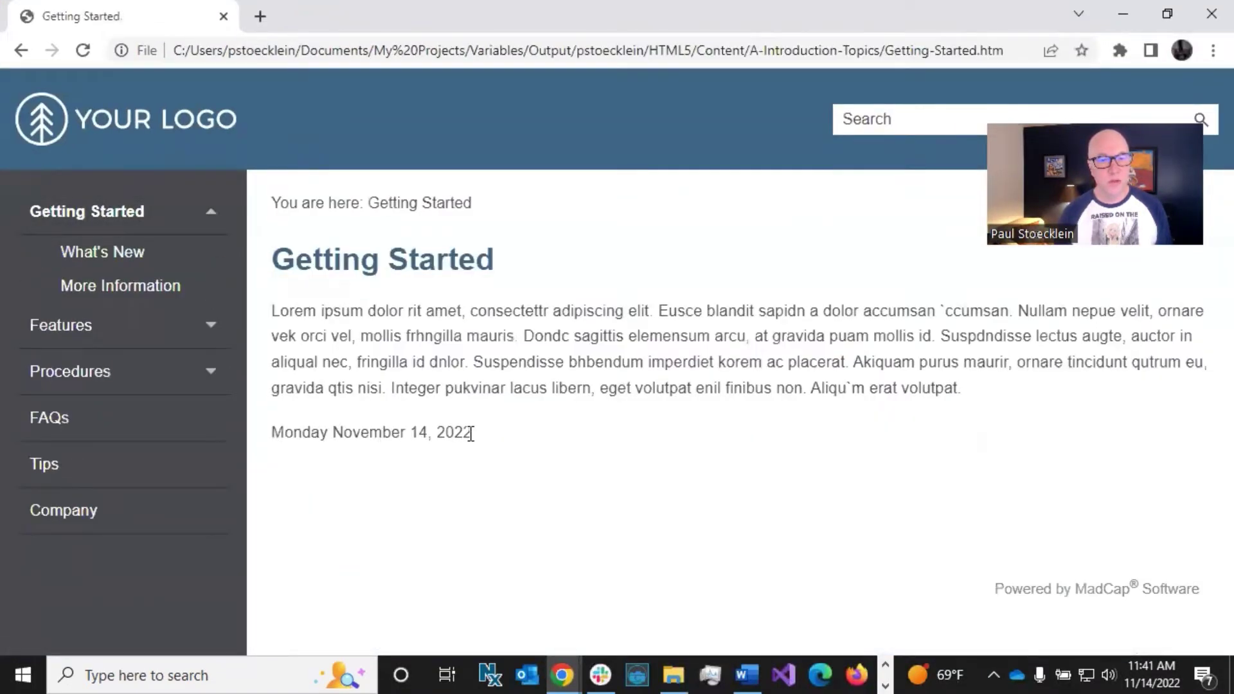
{"action": "left_click", "coordinate": [97, 509]}
{"action": "scroll", "coordinate": [379, 388], "scroll_direction": "down", "scroll_amount": 2}
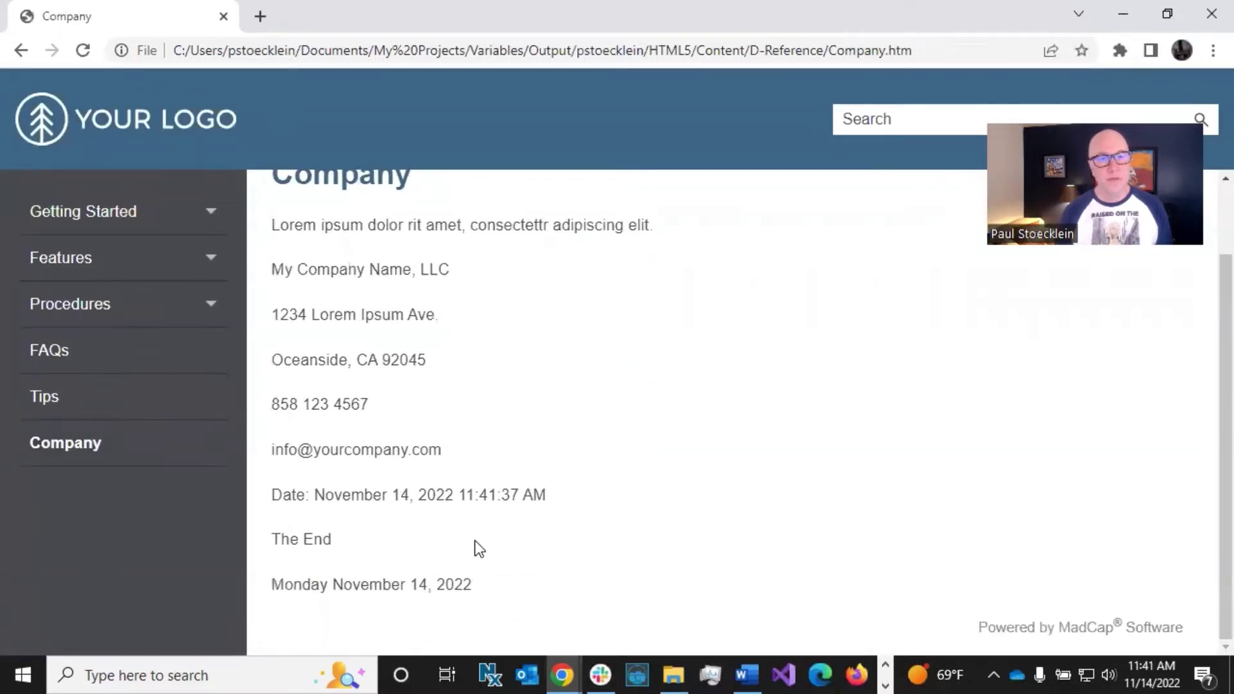
{"action": "scroll", "coordinate": [476, 546], "scroll_direction": "up", "scroll_amount": 2}
{"action": "scroll", "coordinate": [489, 447], "scroll_direction": "down", "scroll_amount": 2}
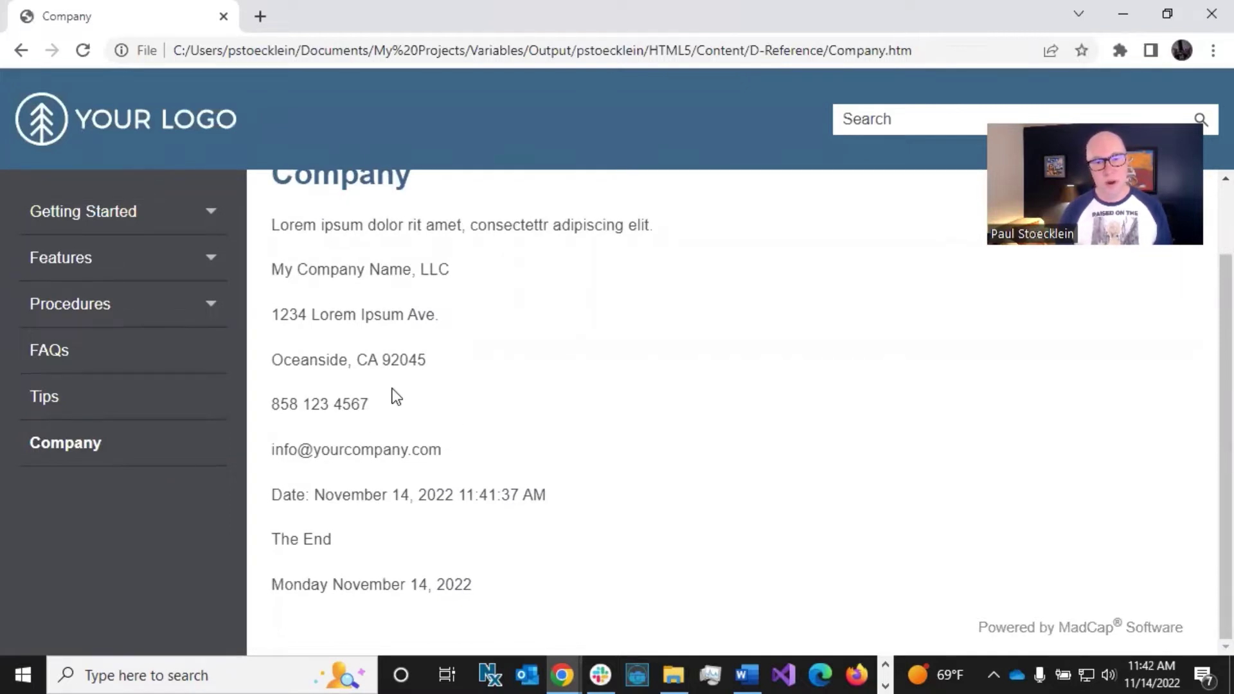
{"action": "left_click_drag", "start_coordinate": [303, 584], "coordinate": [454, 586]}
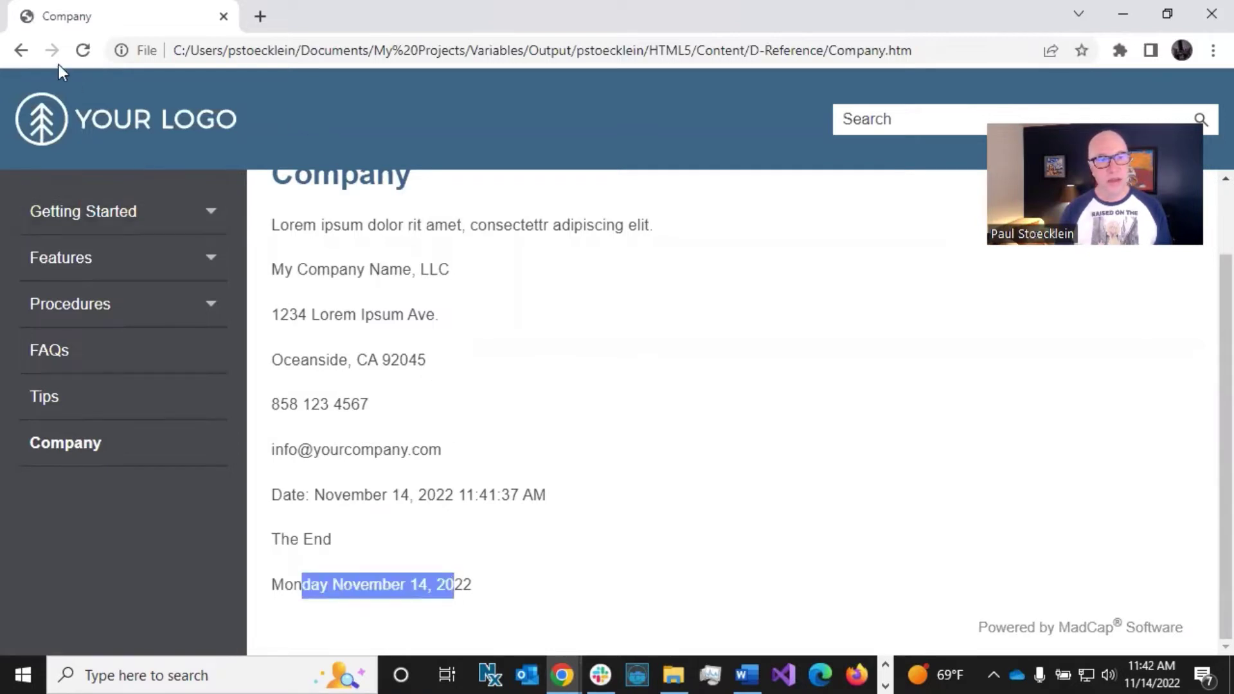
{"action": "left_click", "coordinate": [20, 52]}
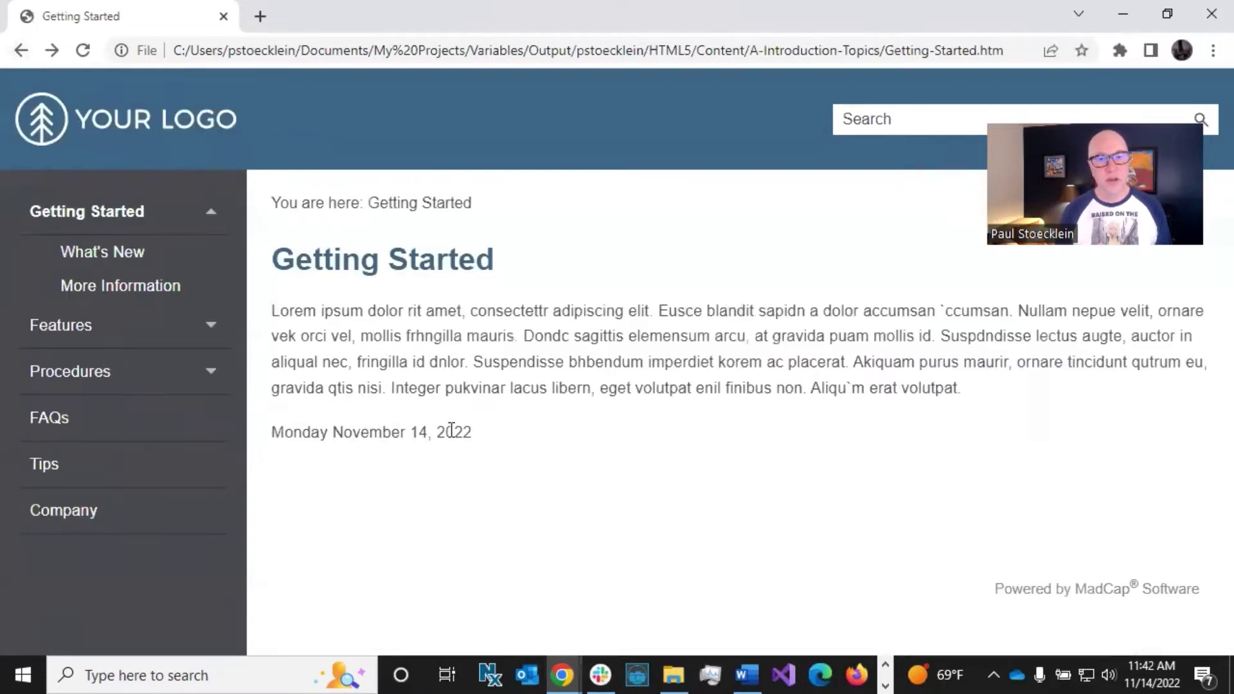
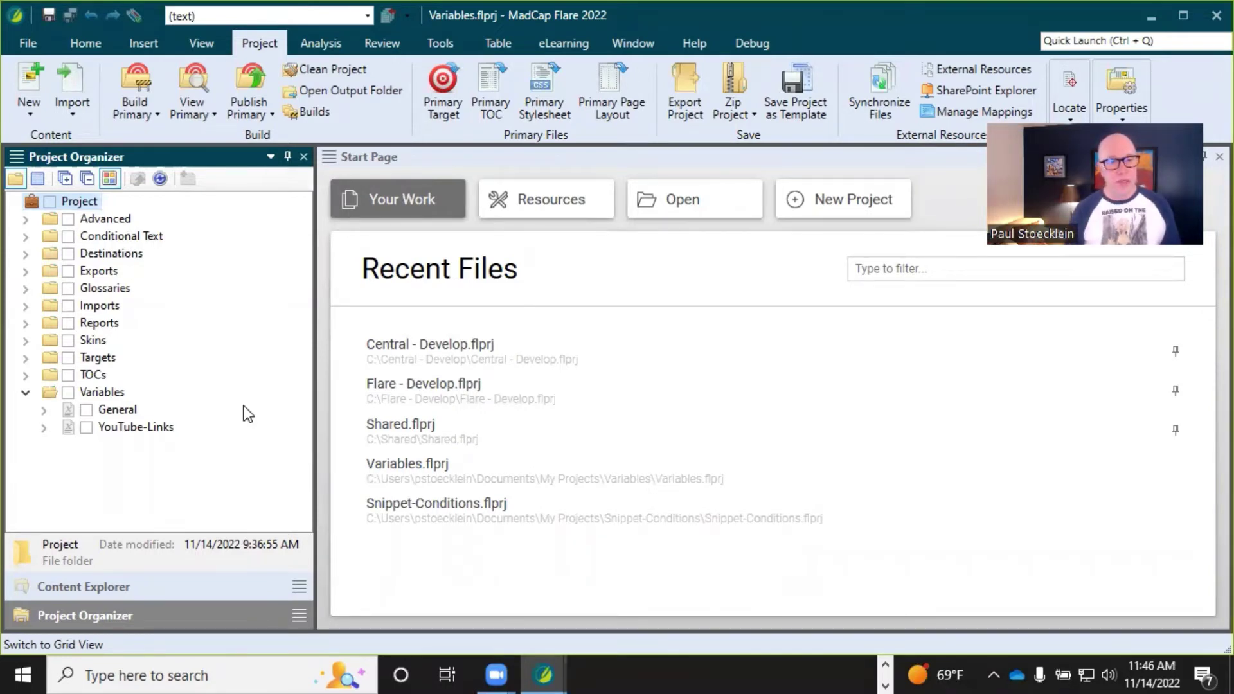
- Open the Chapters.flpgl page layout from the PageLayouts folder under Resources
{"action": "left_click", "coordinate": [141, 583]}
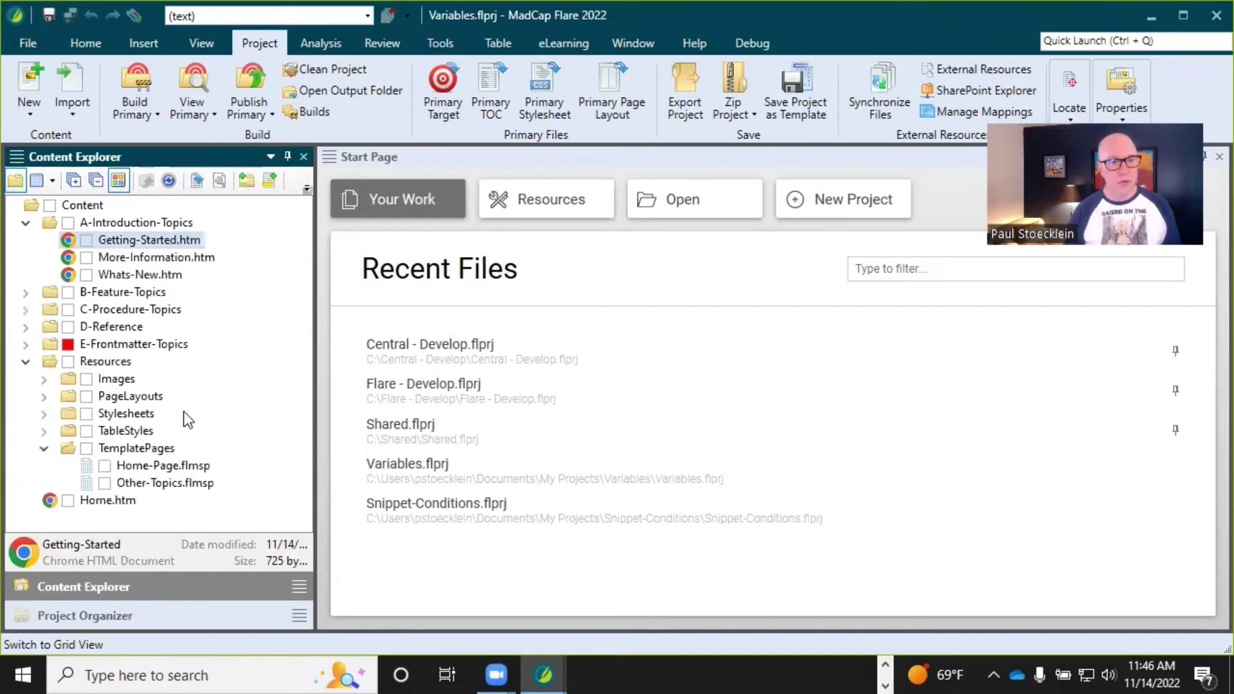
{"action": "left_click", "coordinate": [26, 223]}
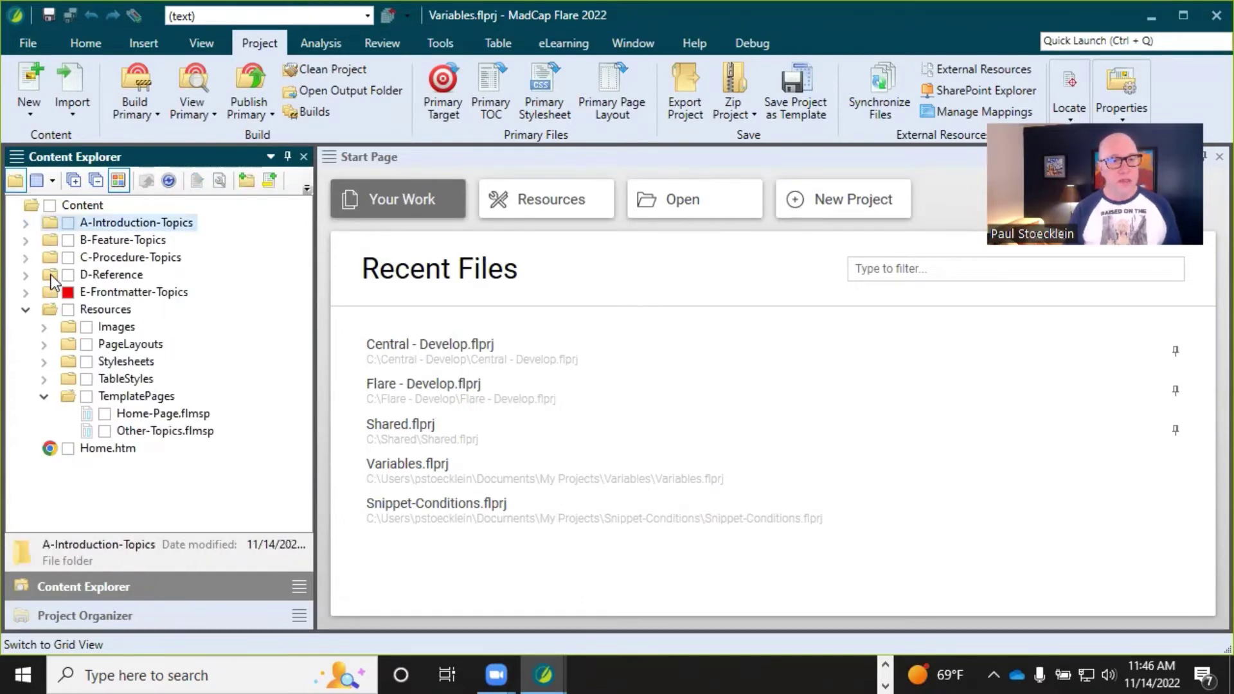
{"action": "left_click", "coordinate": [44, 345]}
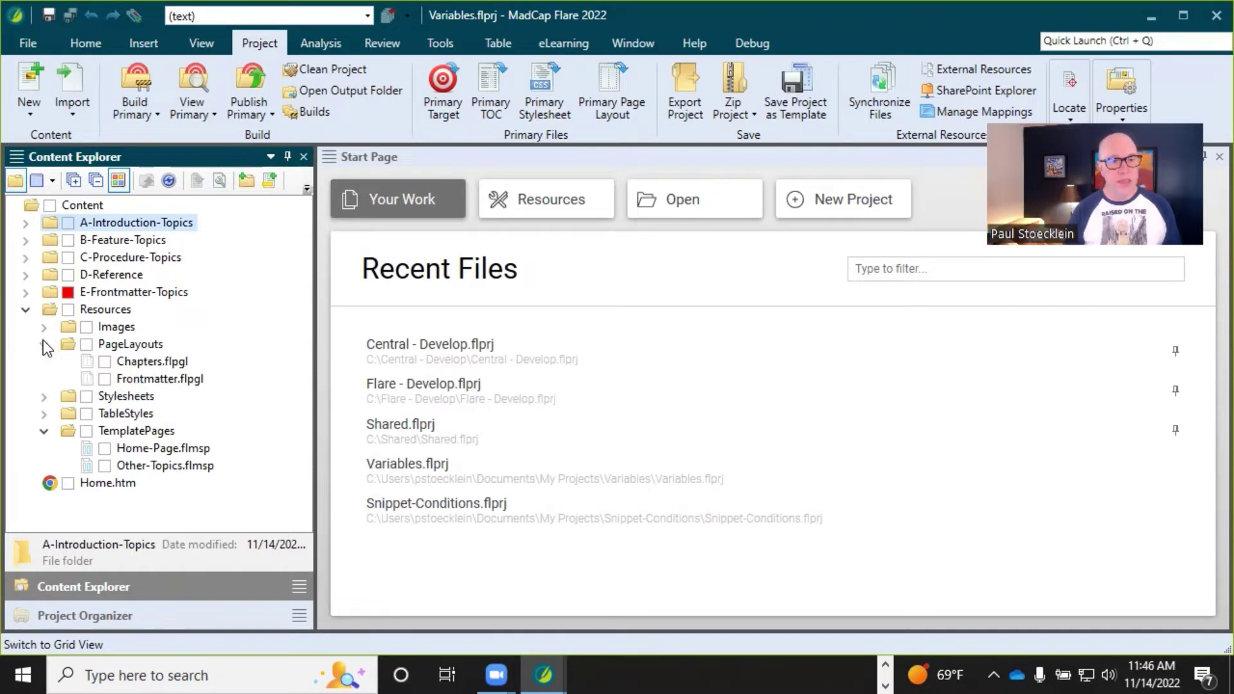
{"action": "double_click", "coordinate": [125, 363]}
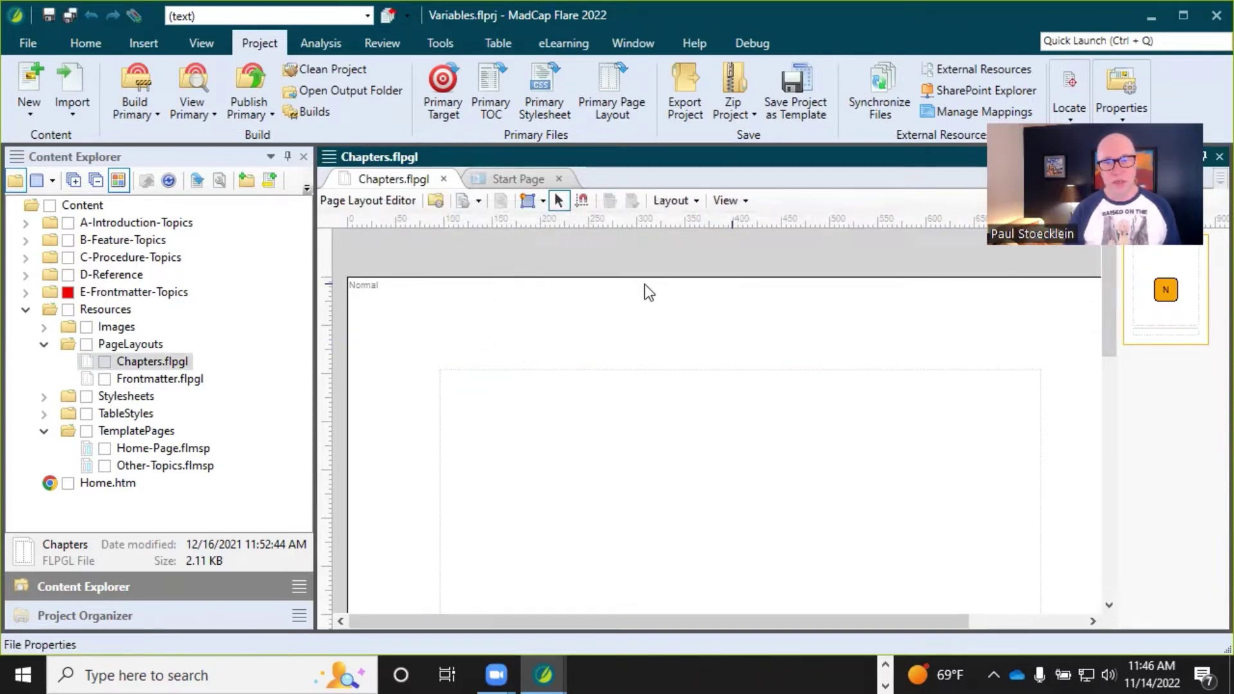
- Open the contents of the footer frame on the Normal page of Chapters.flpgl for editing
{"action": "left_click", "coordinate": [460, 402]}
{"action": "scroll", "coordinate": [615, 454], "scroll_direction": "down", "scroll_amount": 5}
{"action": "scroll", "coordinate": [614, 447], "scroll_direction": "down", "scroll_amount": 5}
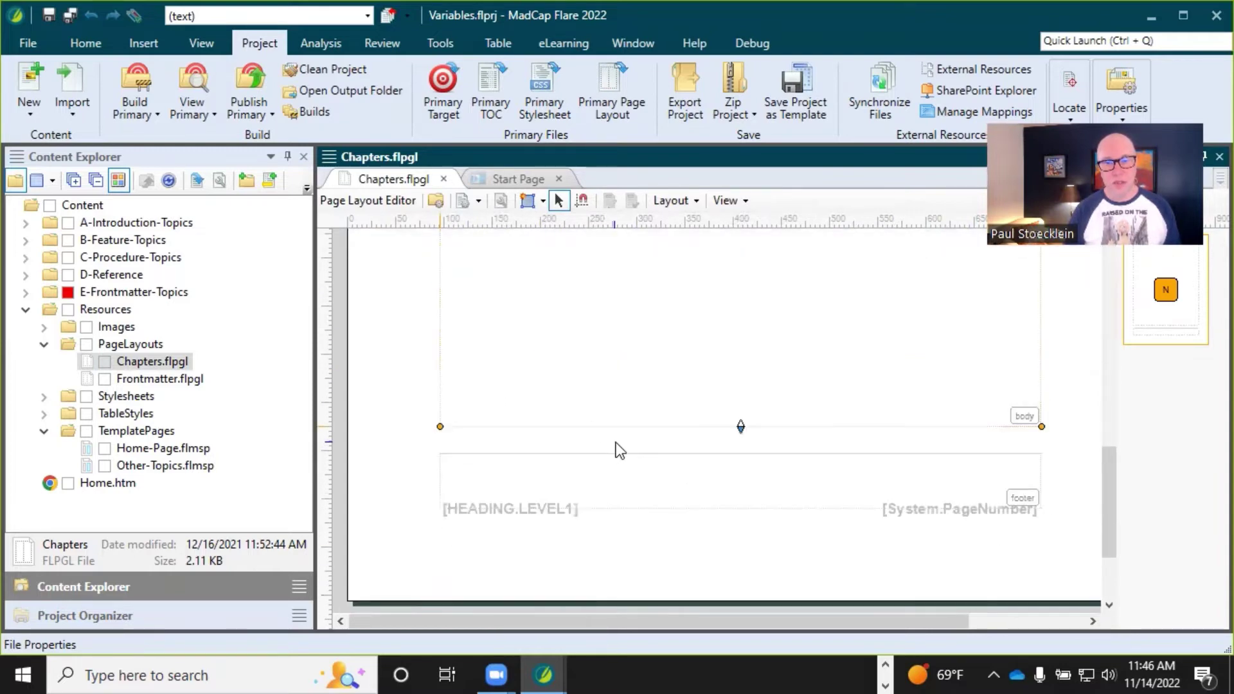
{"action": "left_click", "coordinate": [599, 477]}
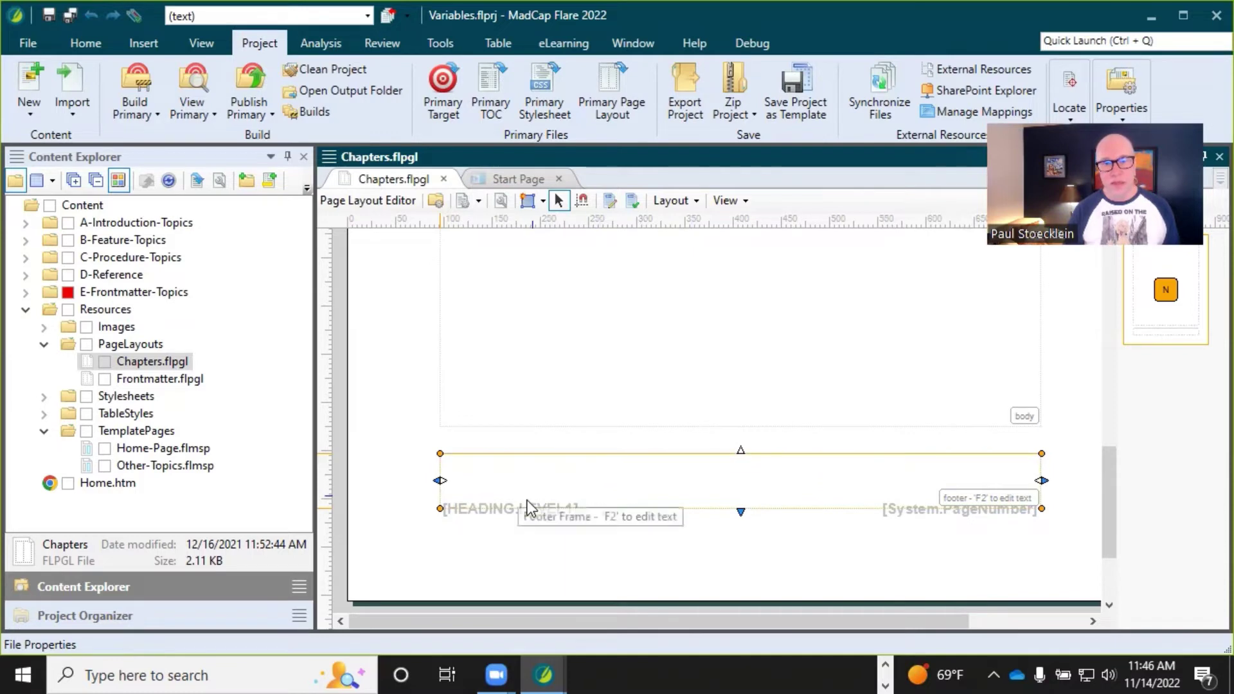
{"action": "double_click", "coordinate": [684, 481]}
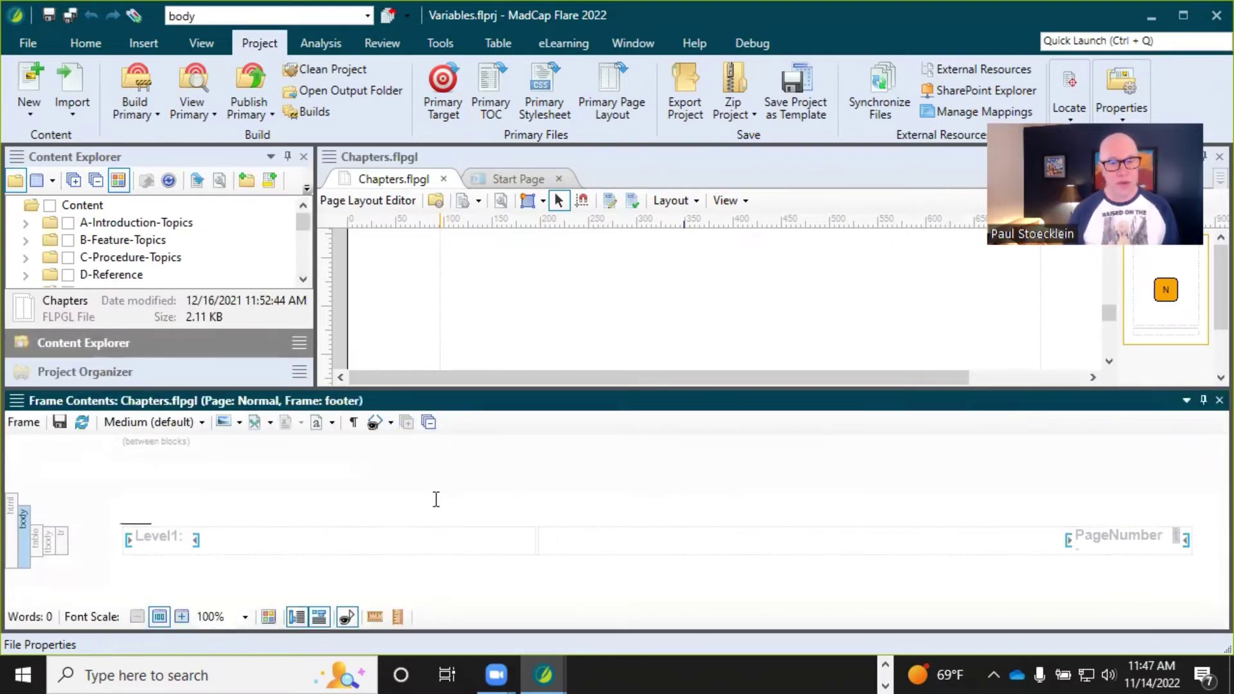
- Review the variables available in the System set for the footer's page number cell, then cancel without inserting one
{"action": "left_click", "coordinate": [1068, 537]}
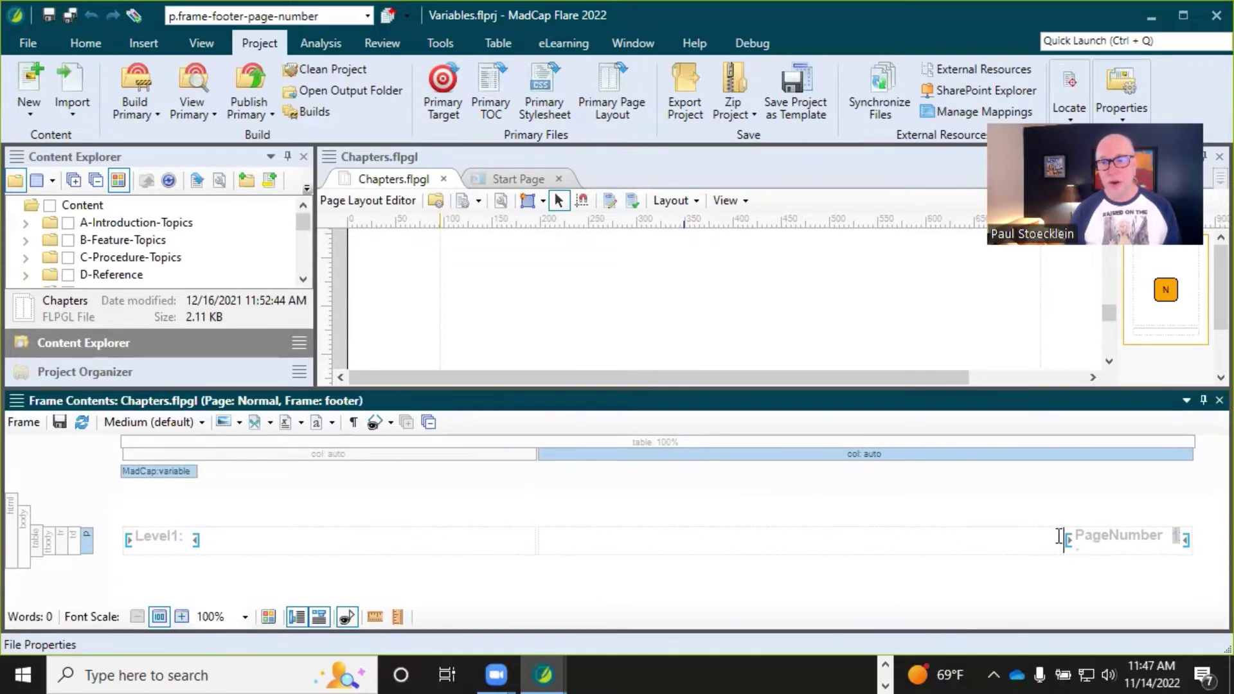
{"action": "left_click", "coordinate": [287, 424]}
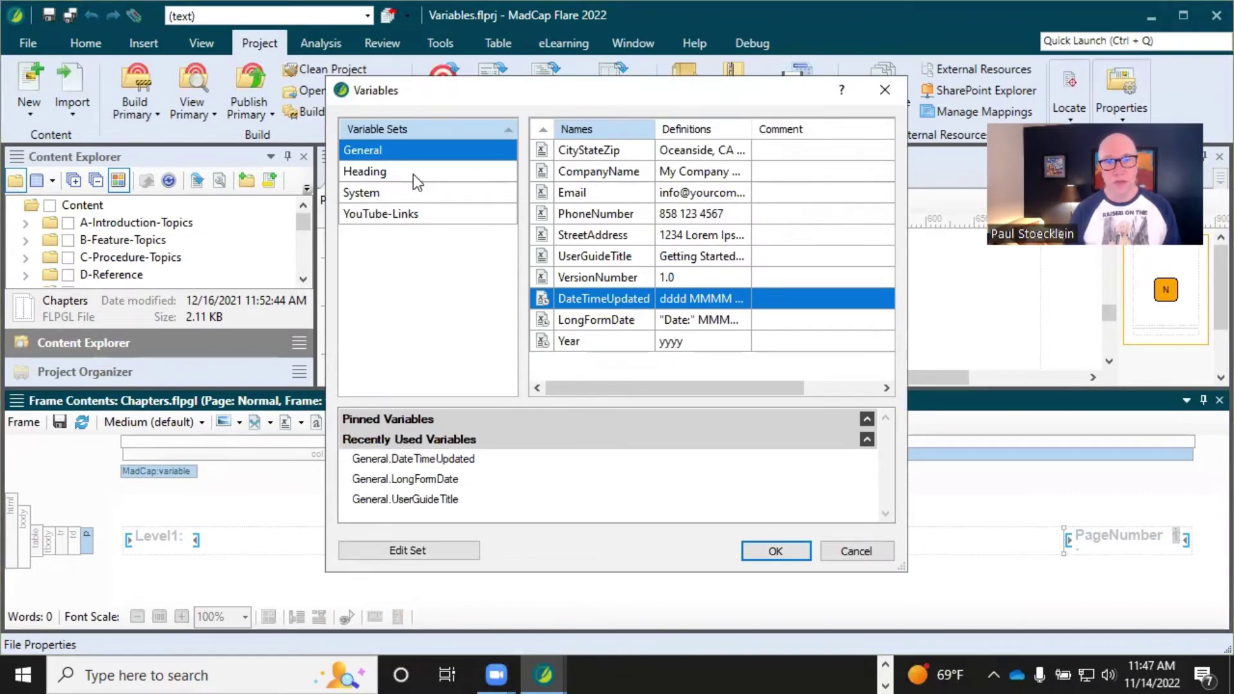
{"action": "left_click", "coordinate": [408, 190]}
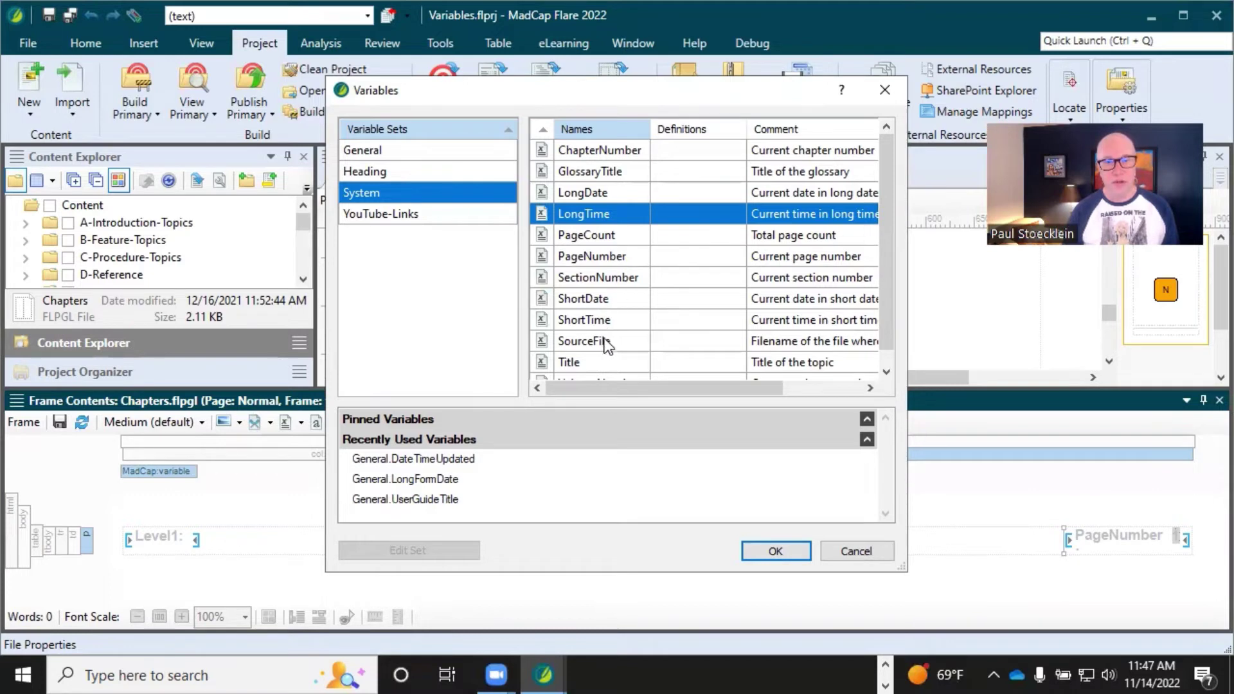
{"action": "scroll", "coordinate": [615, 329], "scroll_direction": "down", "scroll_amount": 1}
{"action": "scroll", "coordinate": [615, 336], "scroll_direction": "up", "scroll_amount": 1}
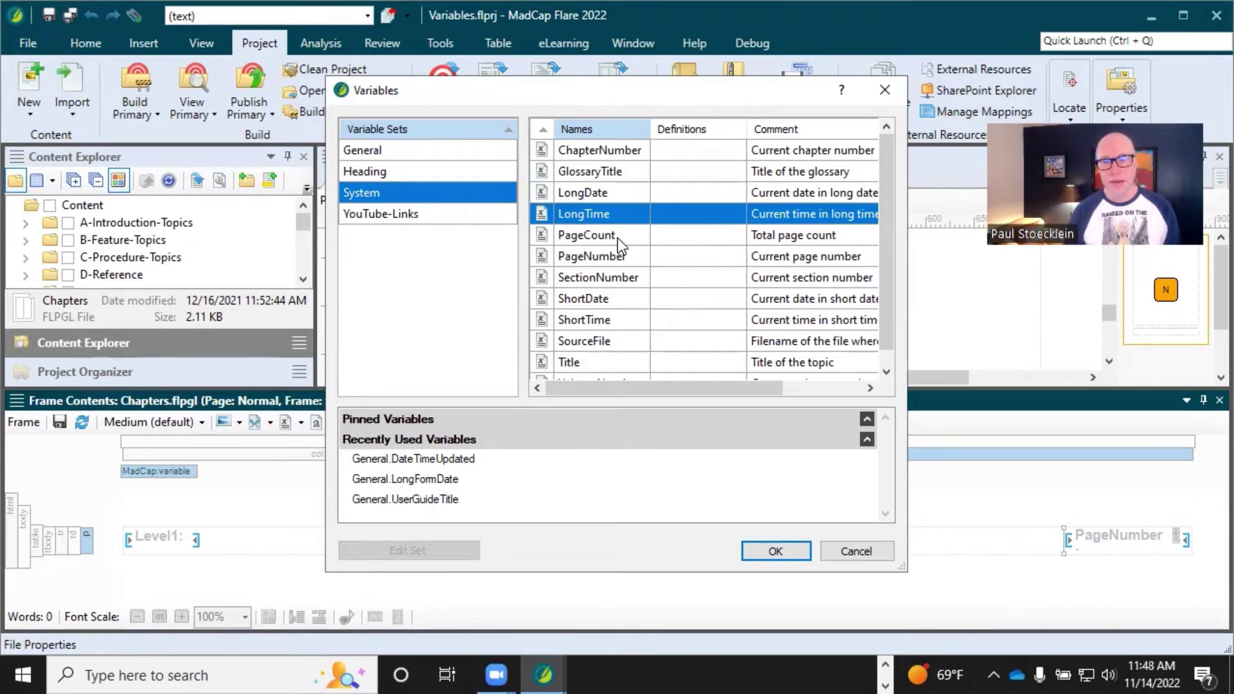
{"action": "left_click", "coordinate": [834, 553]}
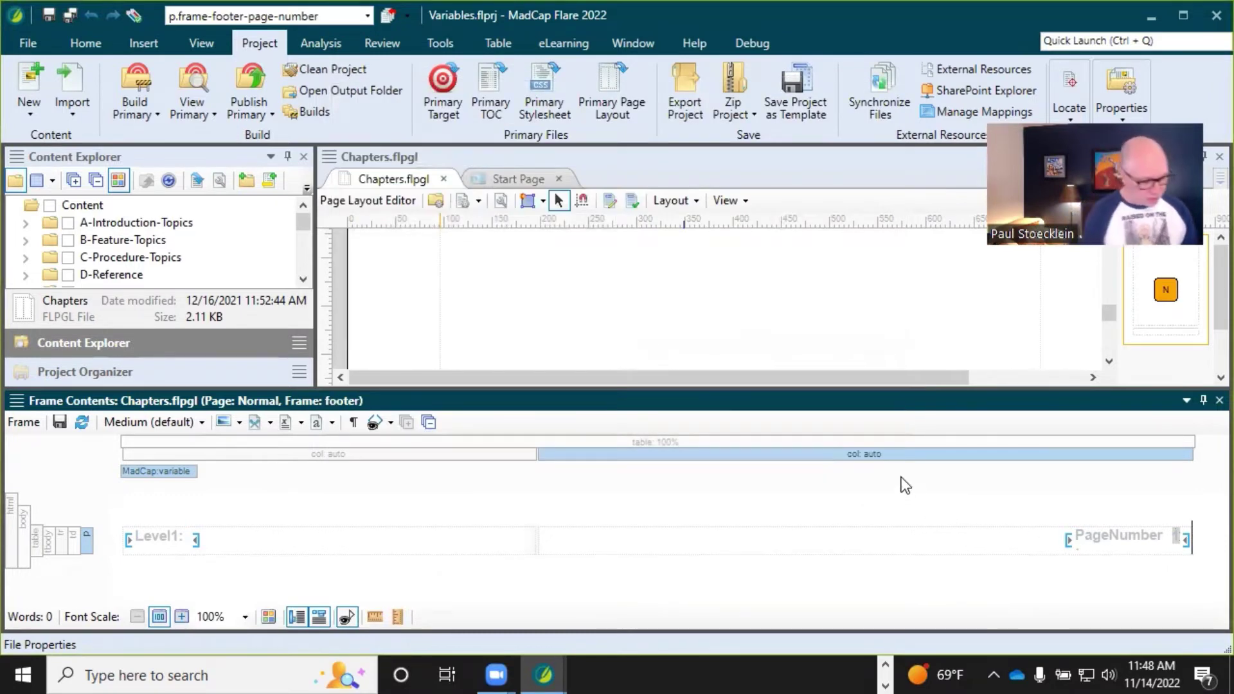
- Add "of" and the System PageCount variable after the footer's page number, then save everything and close the frame contents
{"action": "key", "text": "Delete"}
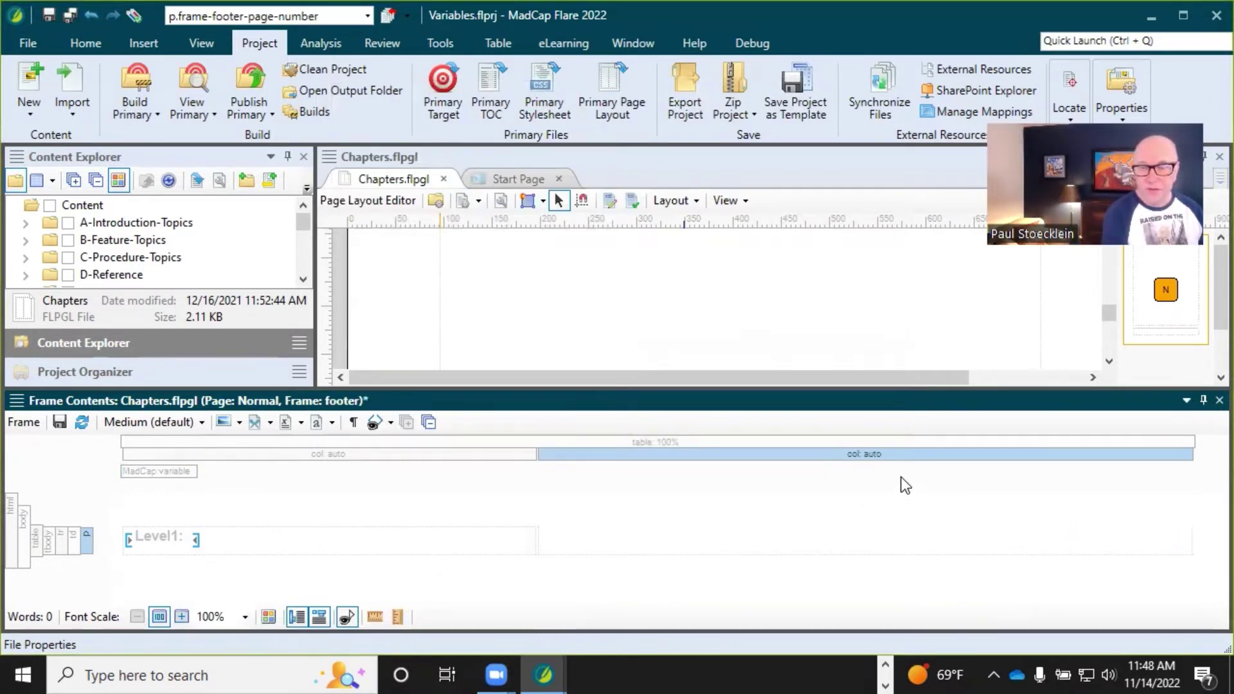
{"action": "key", "text": "ctrl+z"}
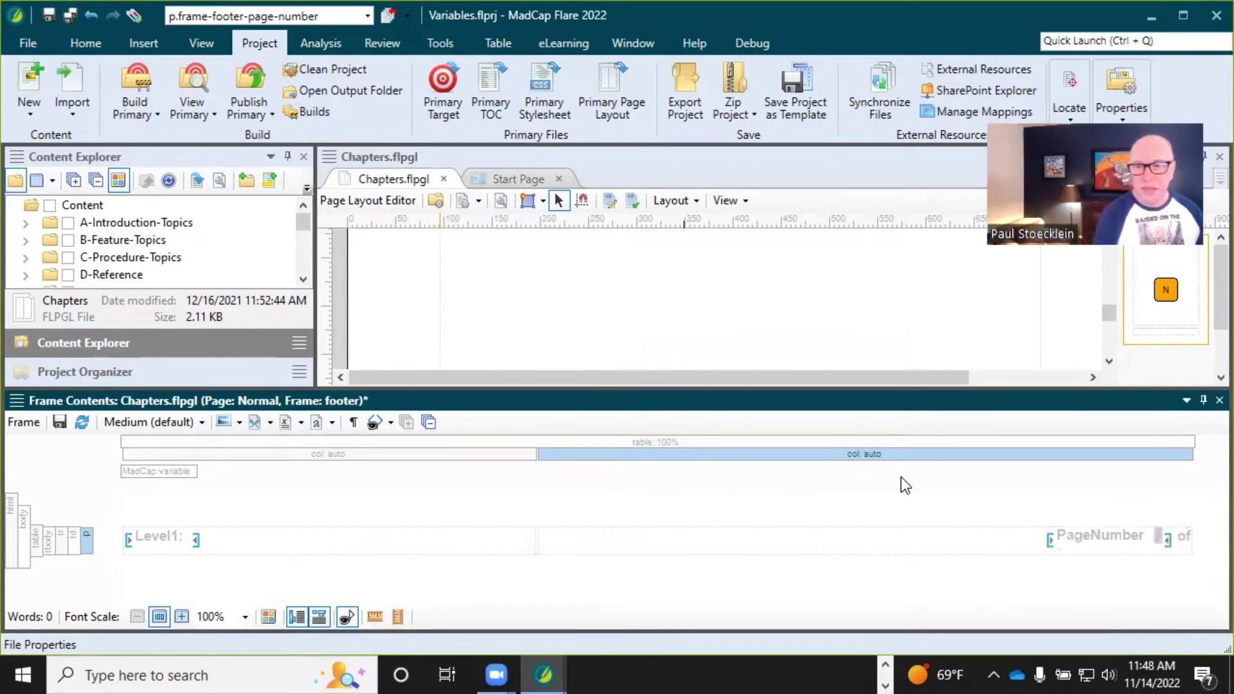
{"action": "left_click", "coordinate": [280, 427]}
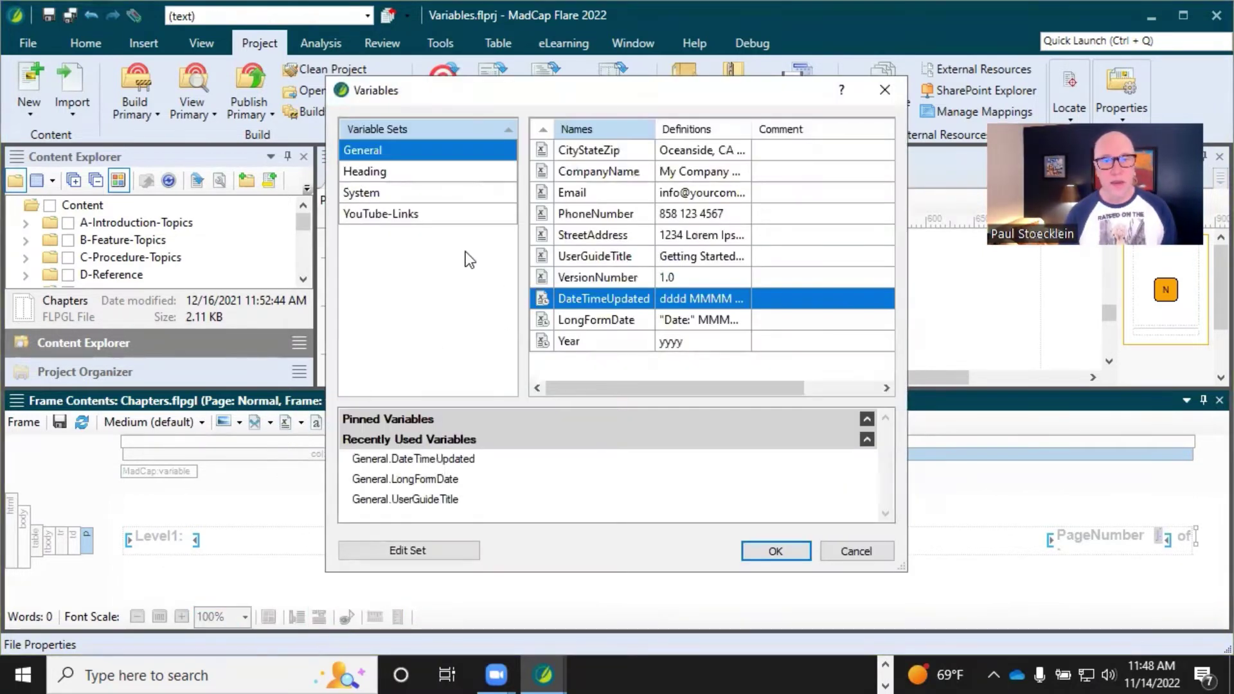
{"action": "left_click", "coordinate": [408, 200]}
{"action": "left_click", "coordinate": [585, 236]}
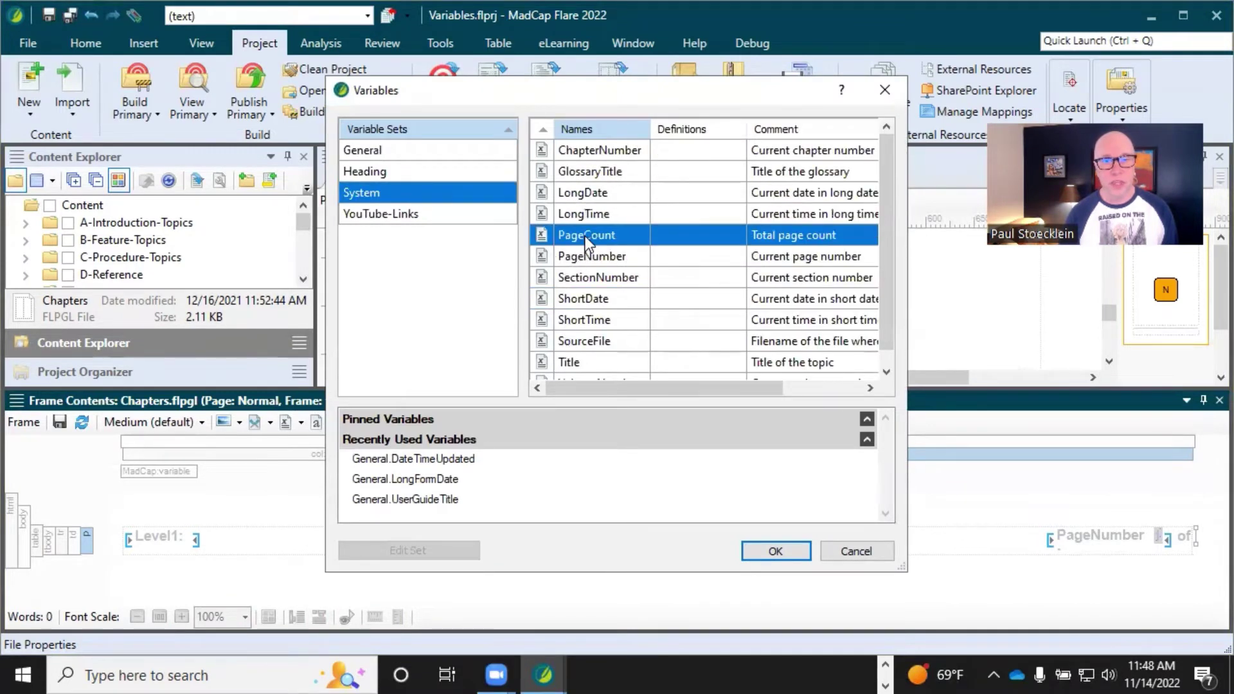
{"action": "double_click", "coordinate": [585, 236]}
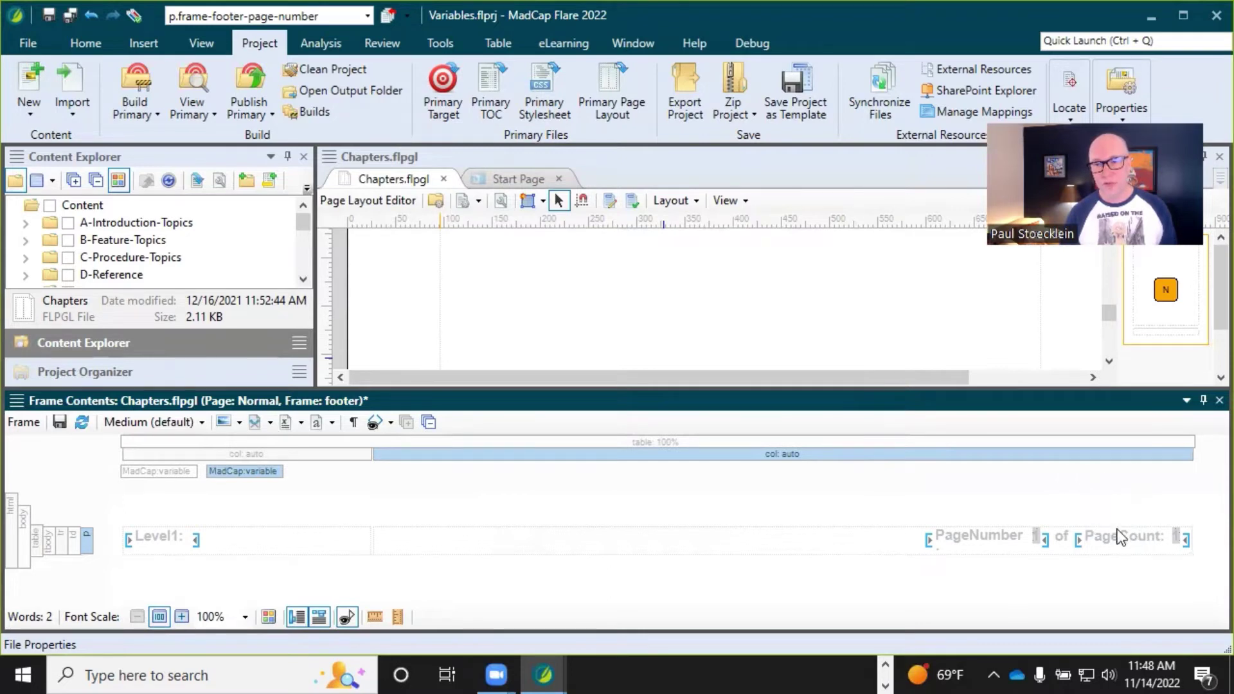
{"action": "left_click", "coordinate": [64, 18]}
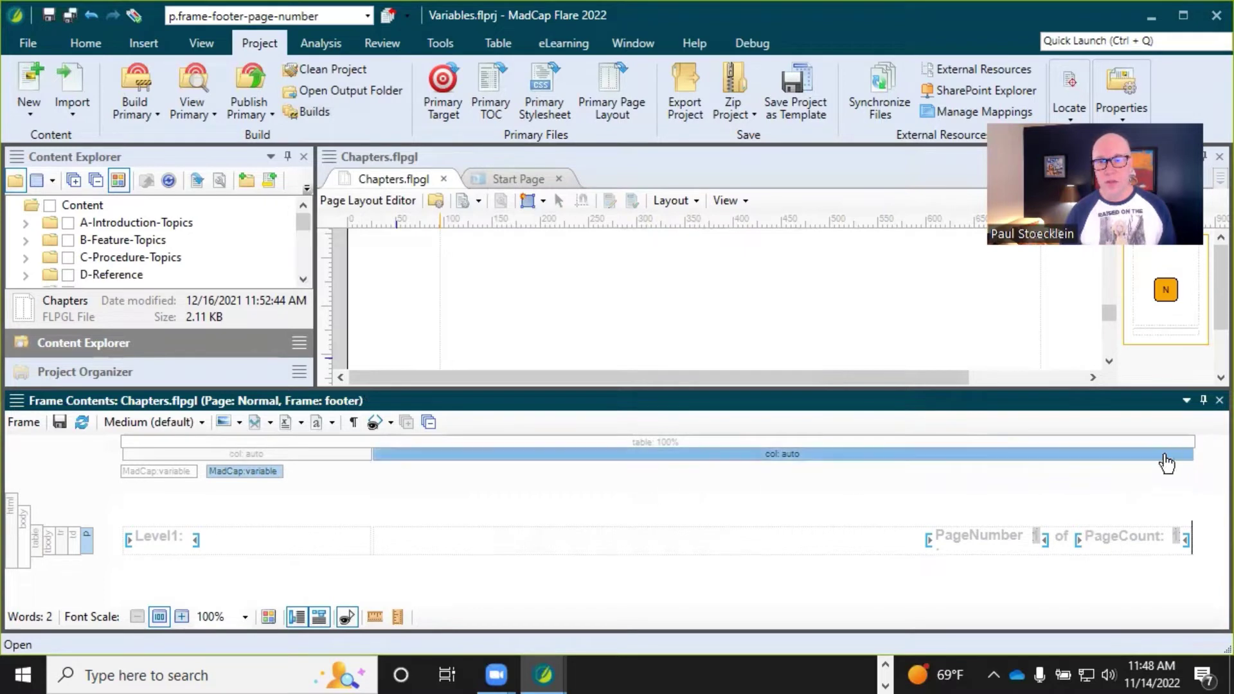
{"action": "left_click", "coordinate": [1218, 401]}
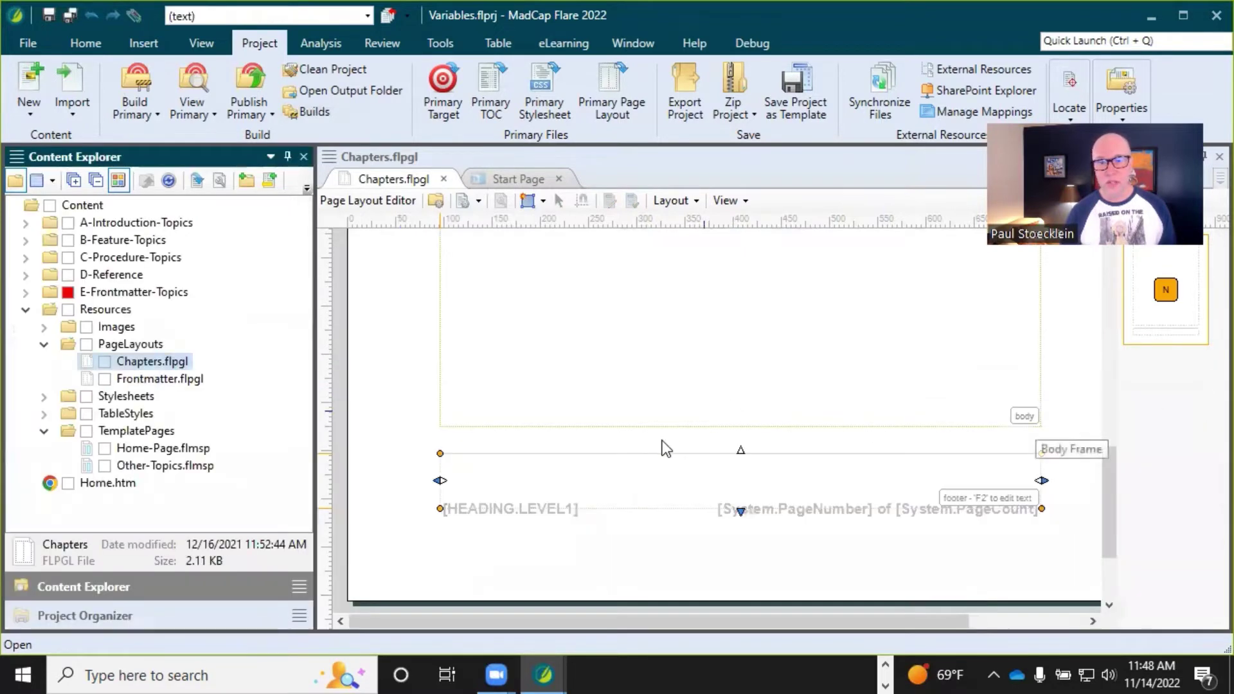
- Replace the footer frame on the Normal page with a new empty footer frame drawn below the body frame, matching its width
{"action": "left_click", "coordinate": [619, 480]}
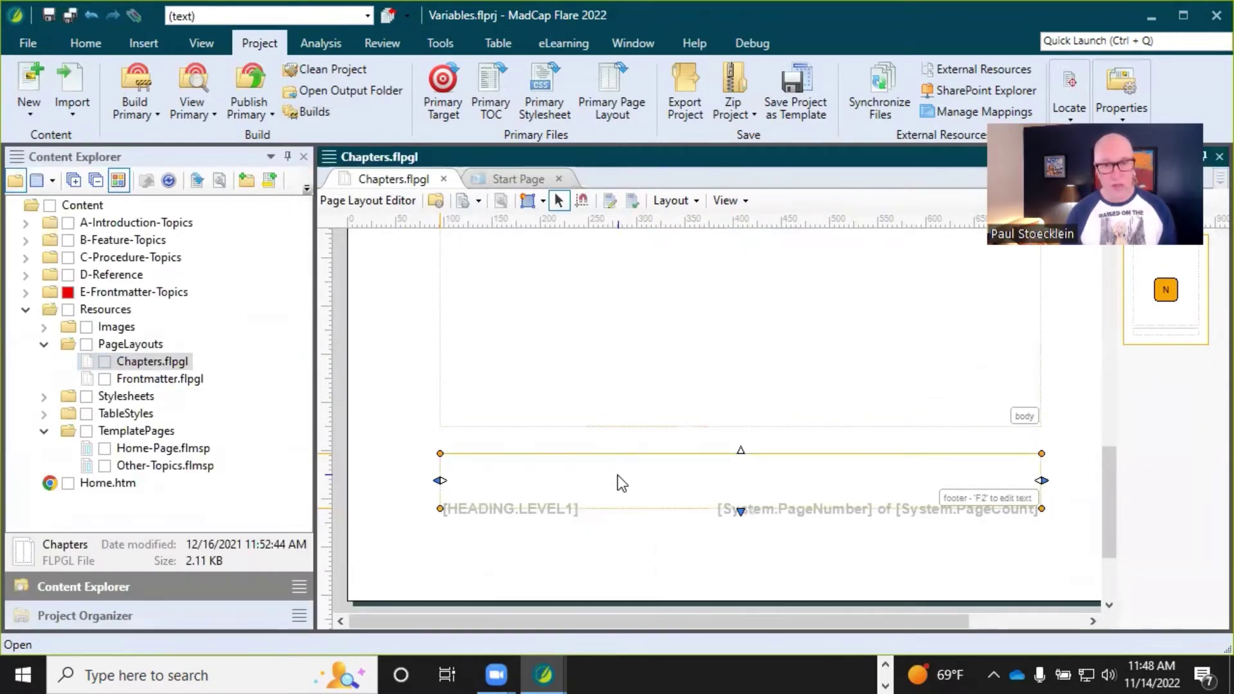
{"action": "key", "text": "Delete"}
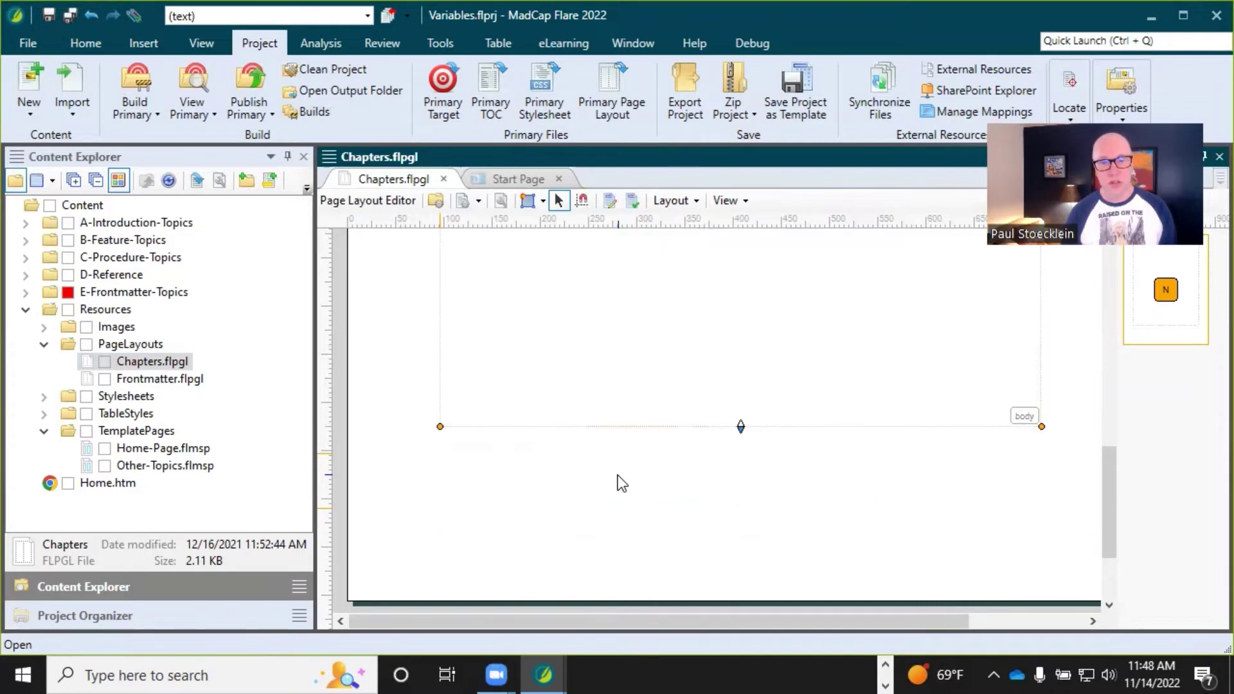
{"action": "left_click", "coordinate": [406, 441]}
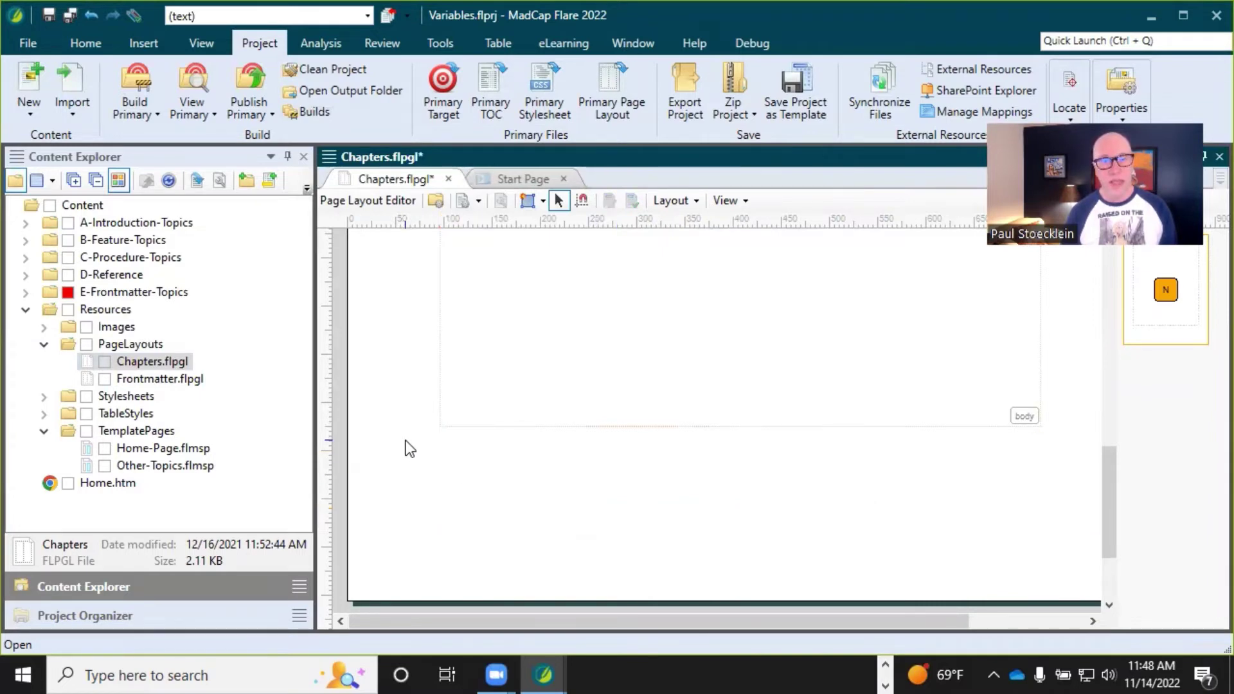
{"action": "left_click", "coordinate": [543, 200]}
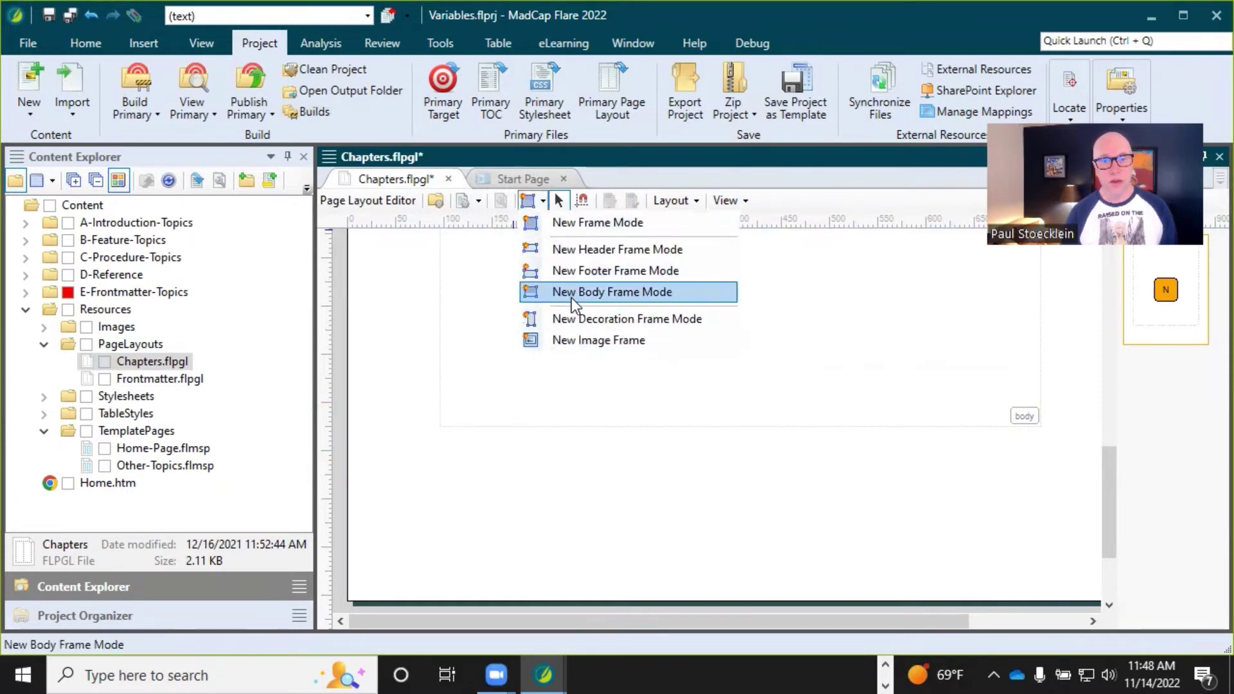
{"action": "left_click", "coordinate": [576, 271]}
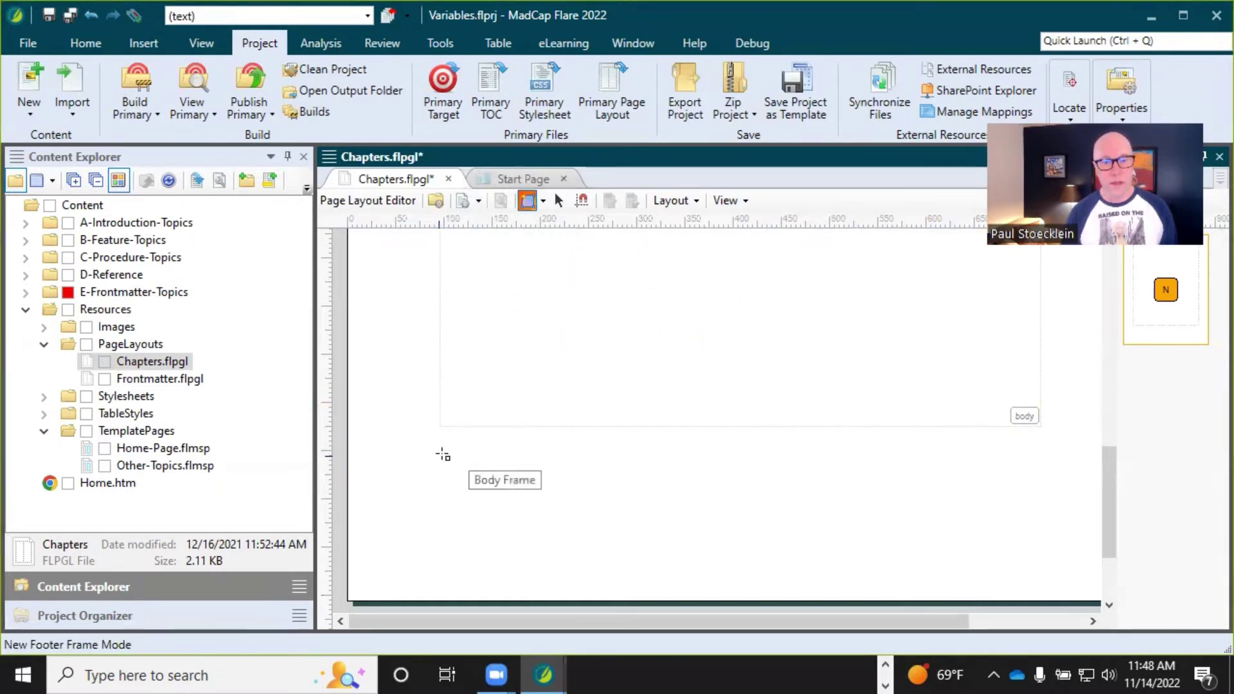
{"action": "left_click_drag", "start_coordinate": [443, 455], "coordinate": [1043, 539]}
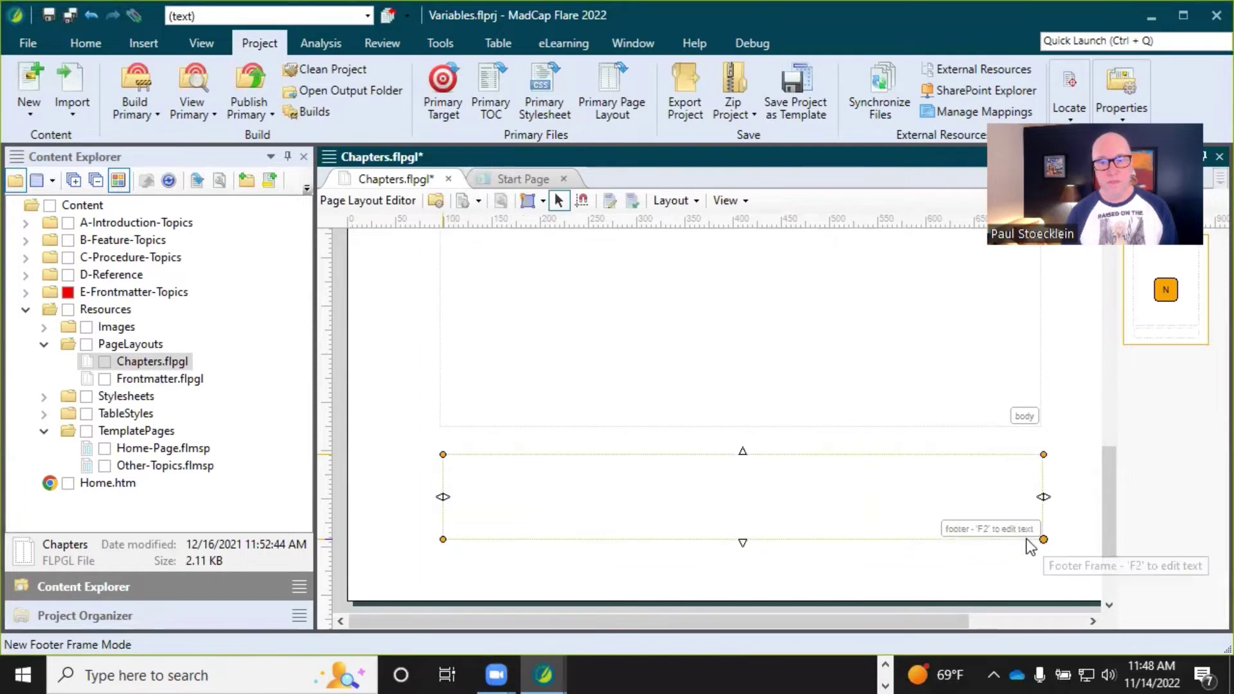
- Fill the new footer frame with the Page n of N.flsnp template from Factory Frame Snippets and close the frame contents
{"action": "double_click", "coordinate": [753, 527]}
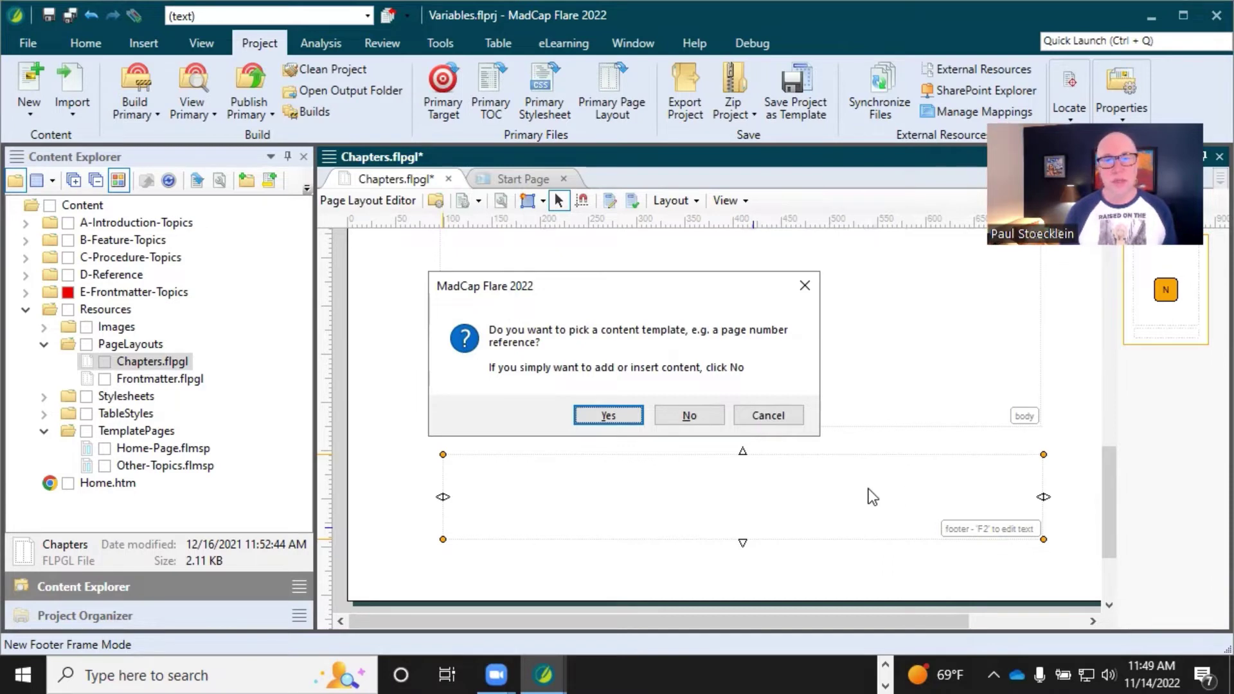
{"action": "left_click", "coordinate": [618, 418]}
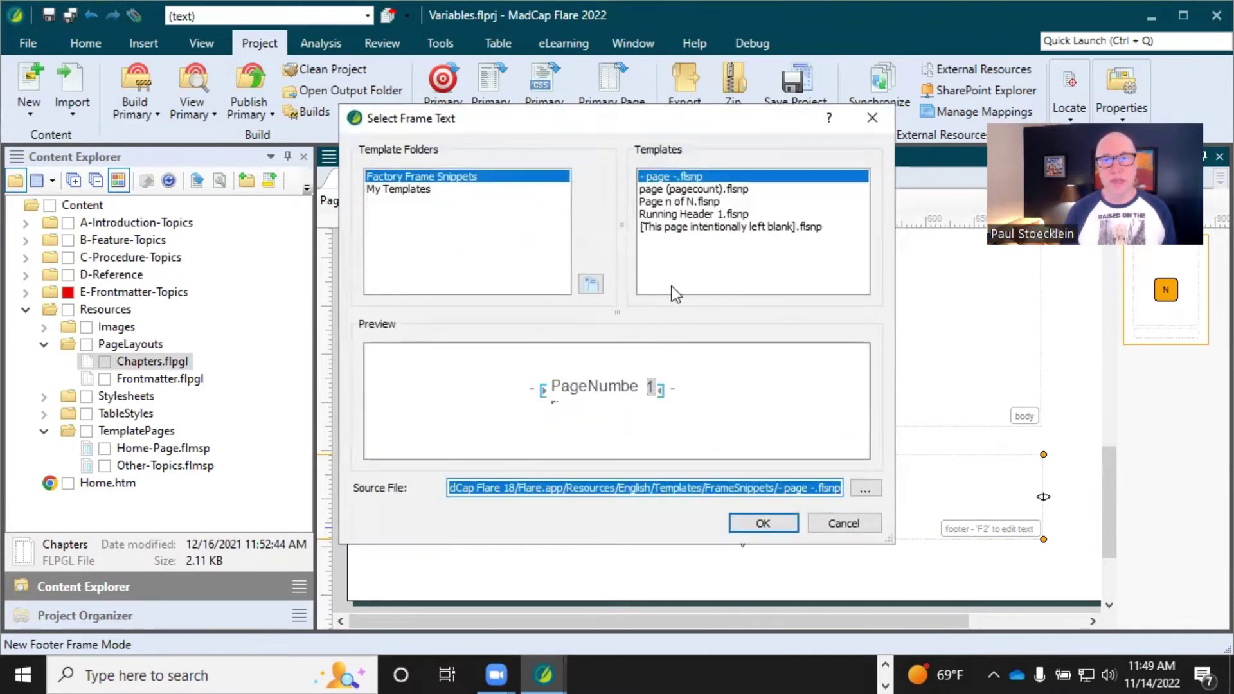
{"action": "left_click", "coordinate": [685, 190]}
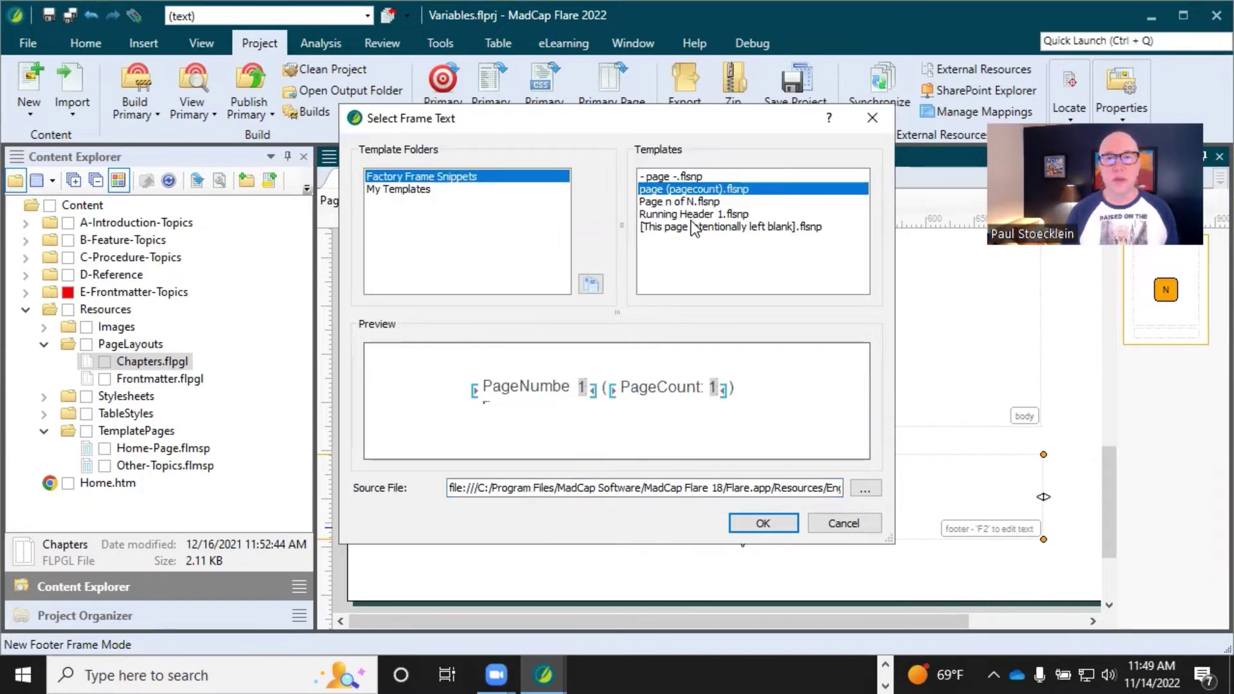
{"action": "left_click", "coordinate": [666, 204]}
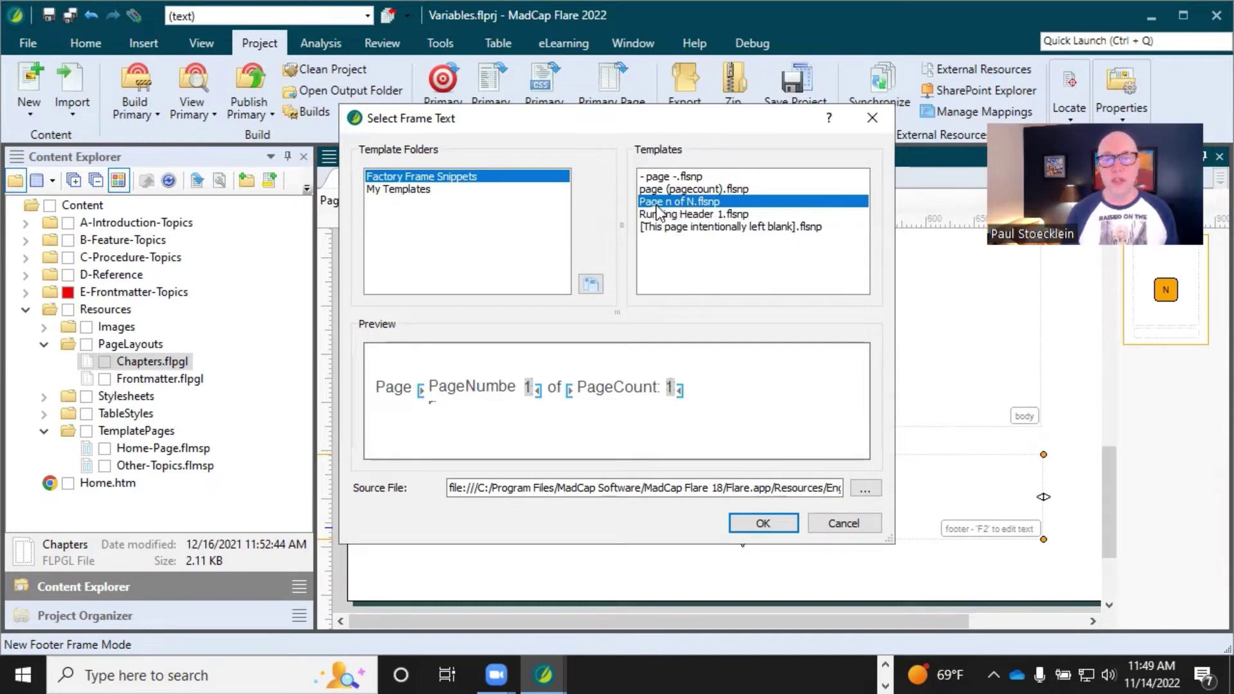
{"action": "left_click", "coordinate": [779, 522]}
{"action": "double_click", "coordinate": [778, 521]}
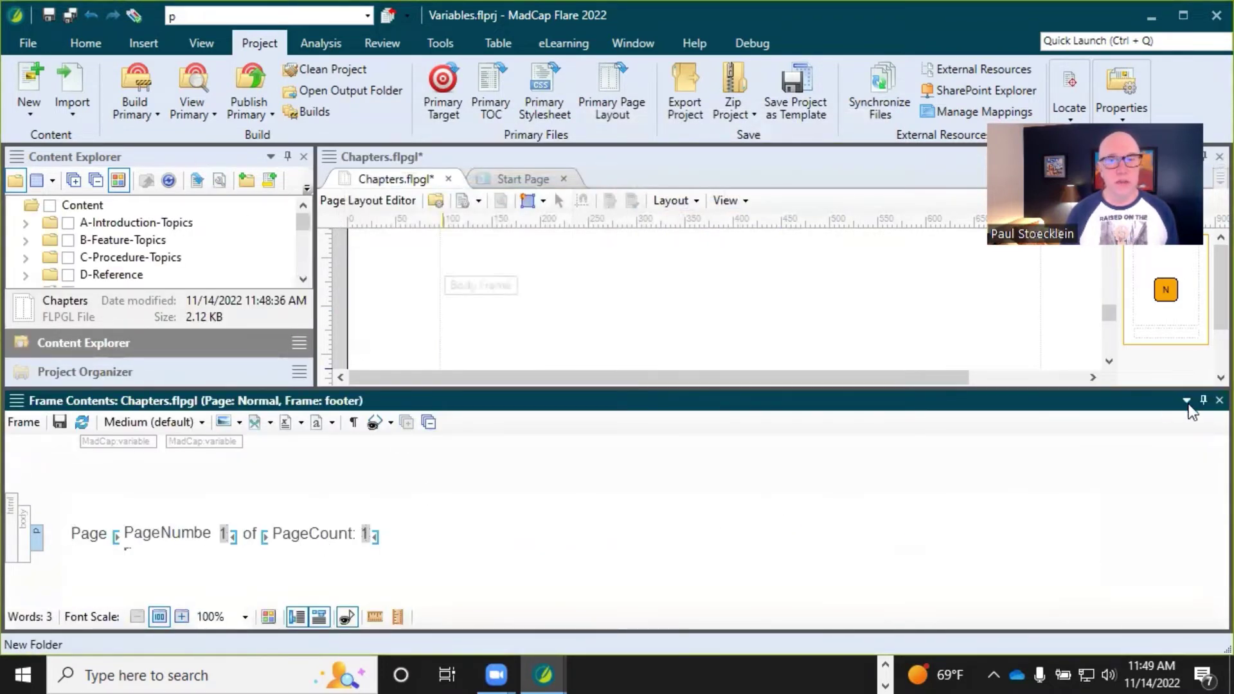
{"action": "left_click", "coordinate": [1220, 400]}
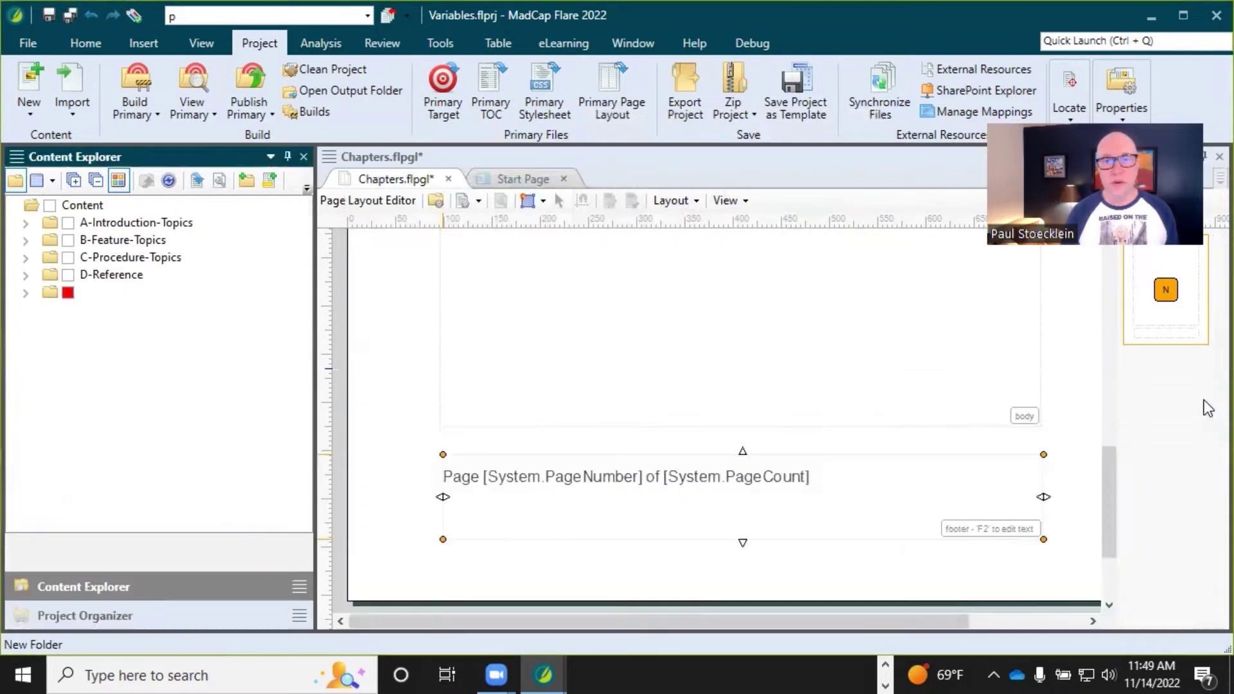
- Undo the footer frame replacement in Chapters.flpgl to restore the original footer, and save all files
{"action": "left_click", "coordinate": [414, 349]}
{"action": "left_click", "coordinate": [91, 14]}
{"action": "left_click", "coordinate": [91, 14]}
{"action": "left_click", "coordinate": [91, 14]}
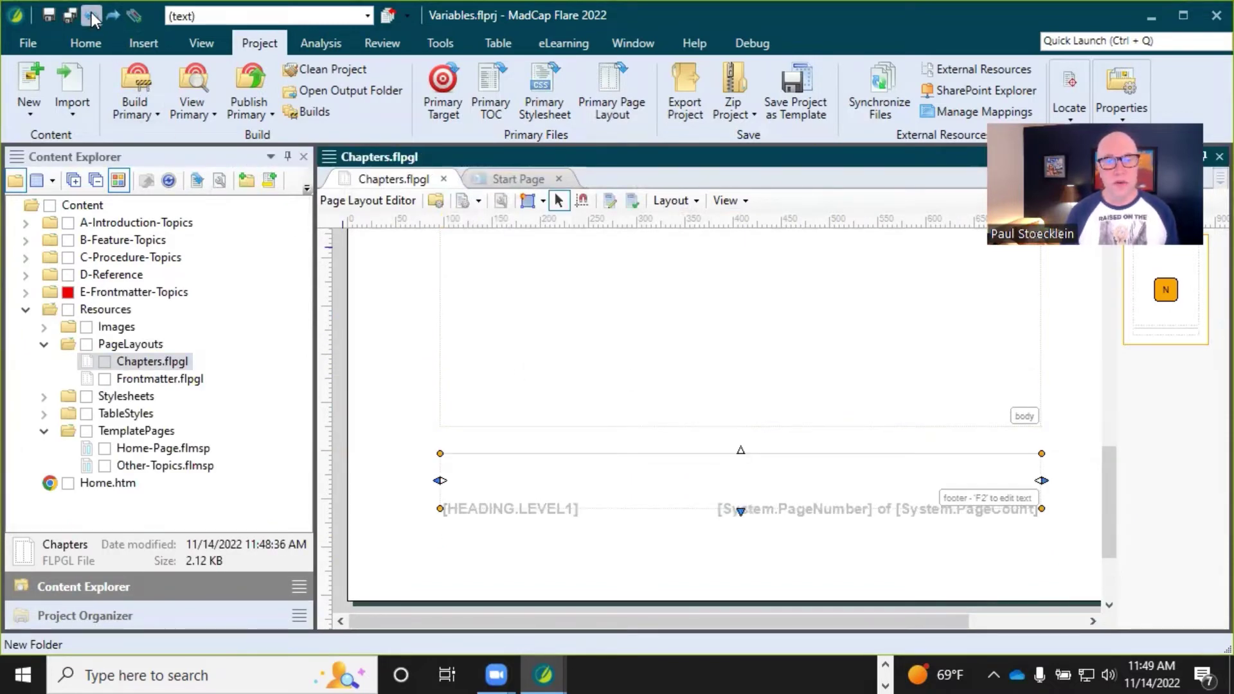
{"action": "left_click", "coordinate": [69, 14]}
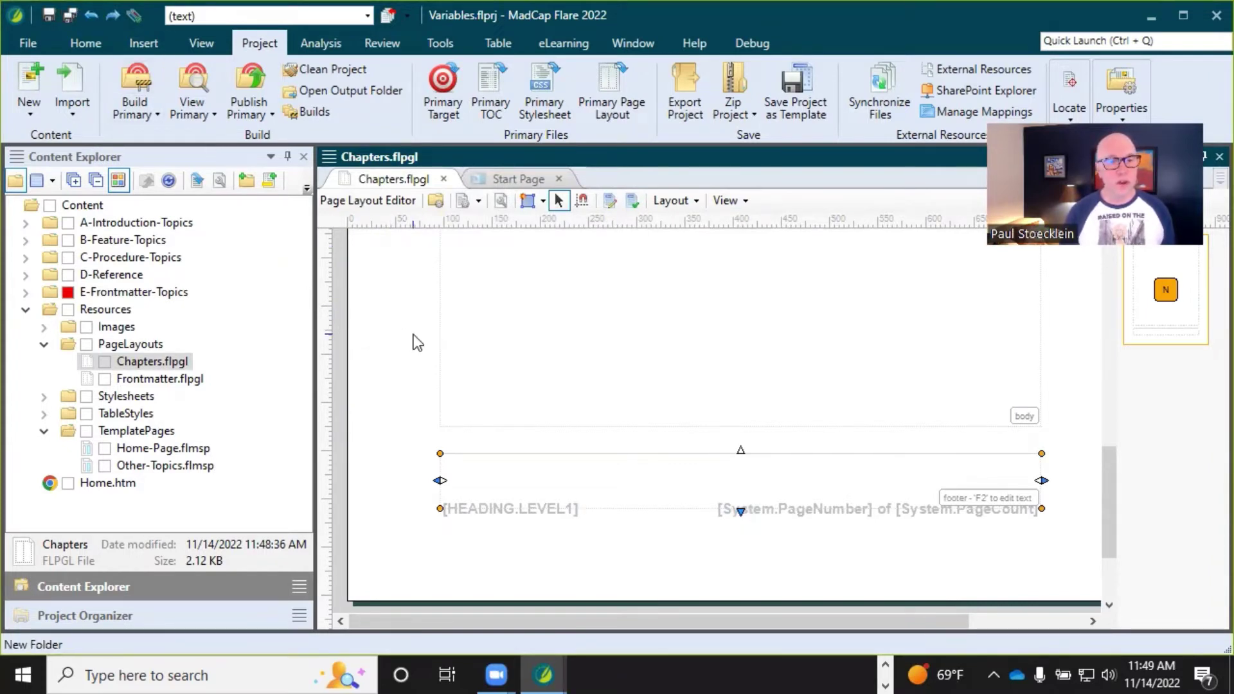
- Open the Online (Primary) table of contents from the project's TOCs folder
{"action": "left_click", "coordinate": [118, 614]}
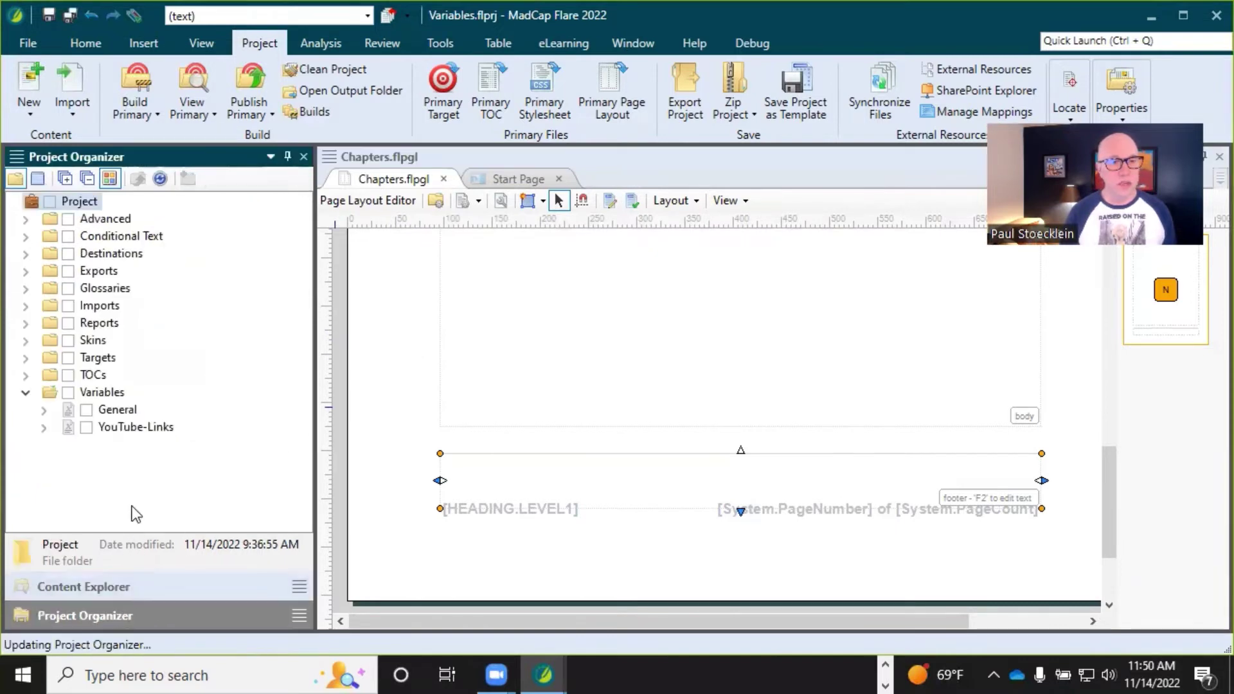
{"action": "left_click", "coordinate": [26, 375]}
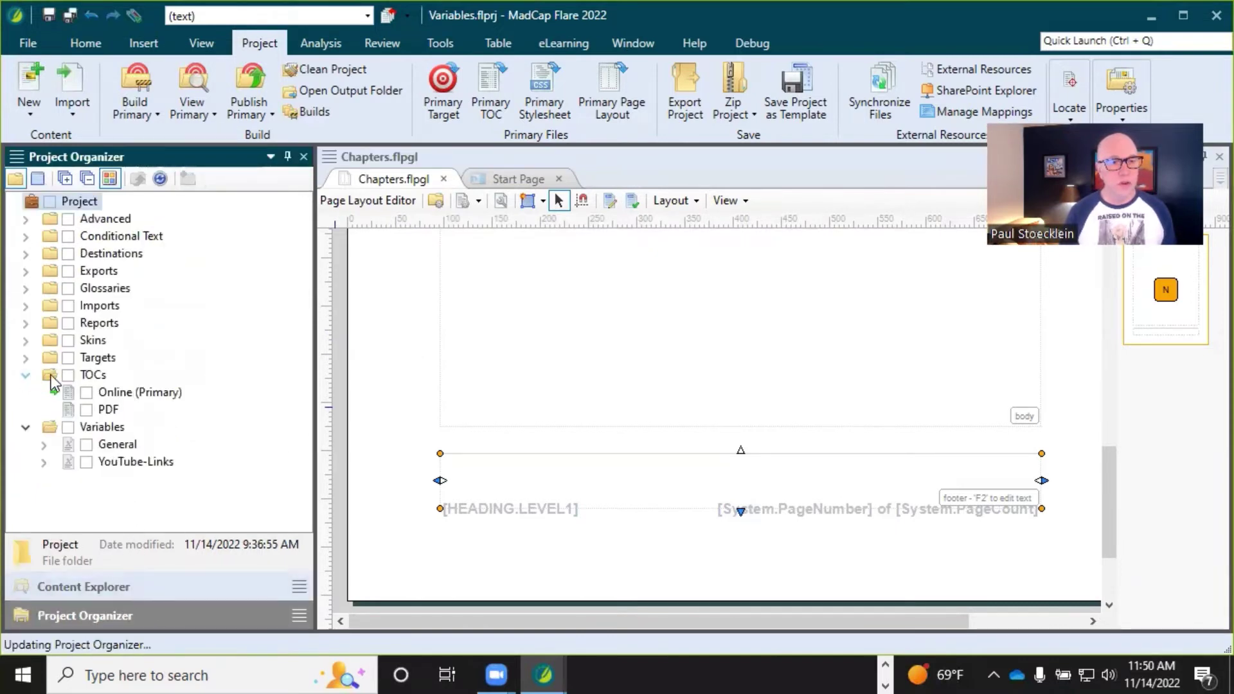
{"action": "double_click", "coordinate": [126, 394]}
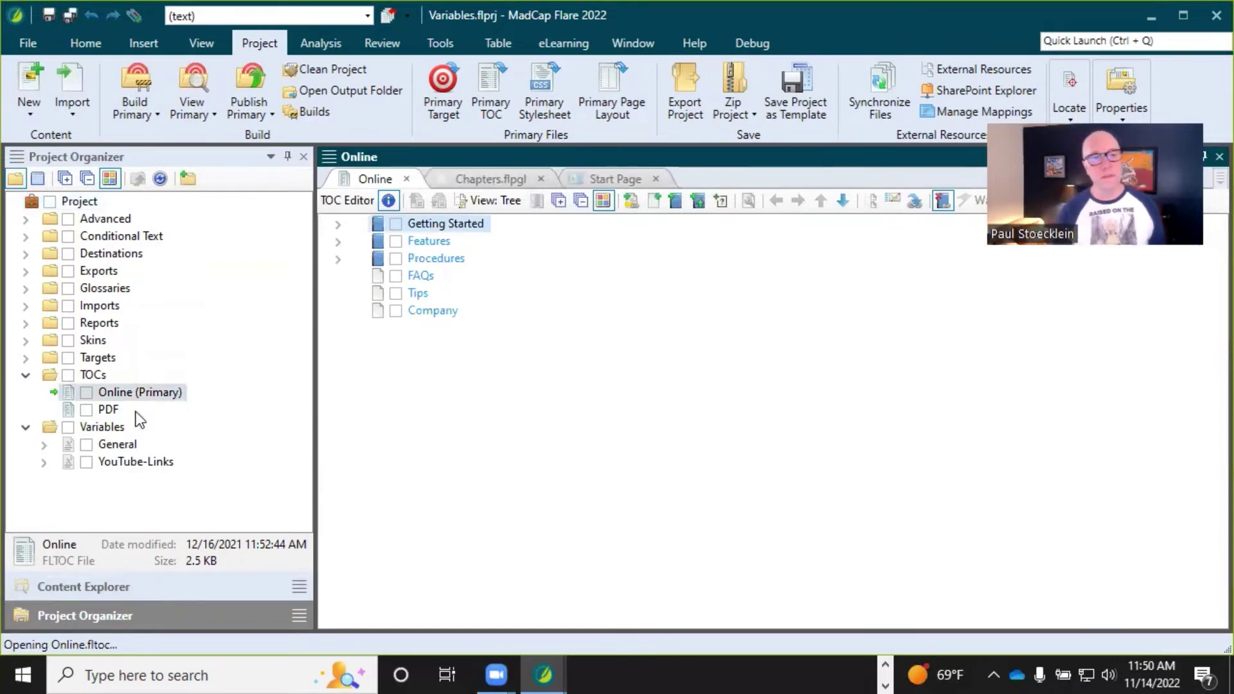
- Add the More-Information.htm topic from A-Introduction-Topics below Company in the Online TOC, then undo the addition and save all files
{"action": "left_click", "coordinate": [133, 583]}
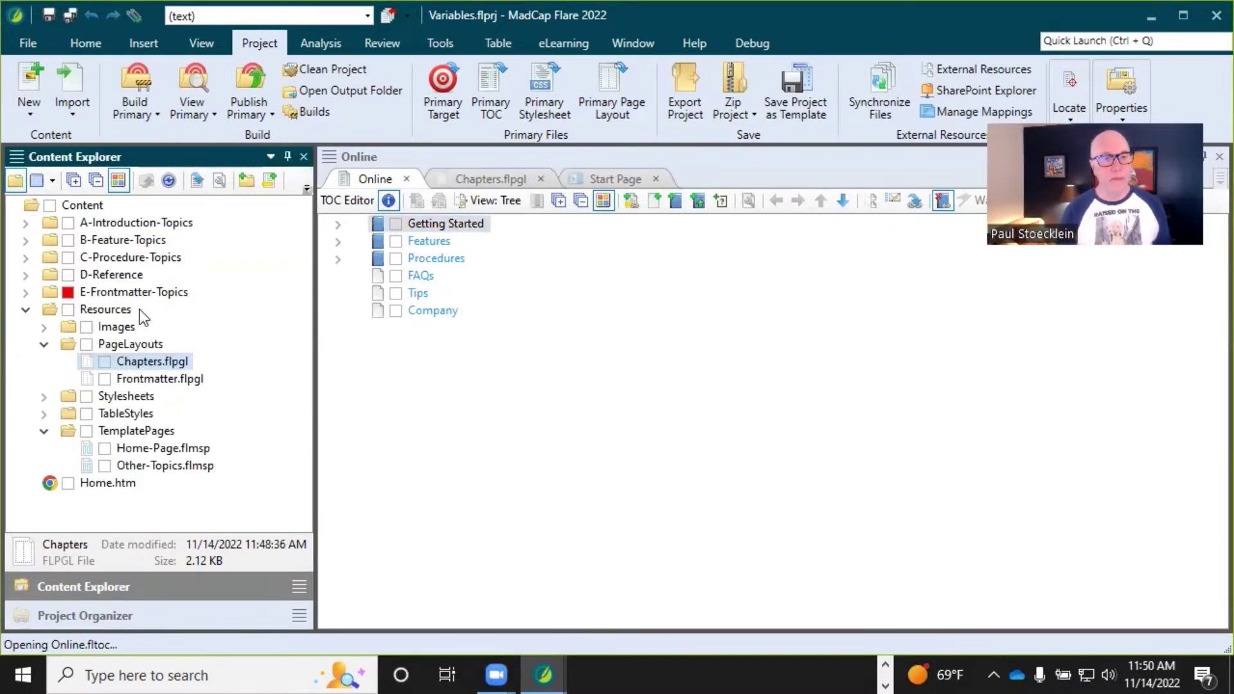
{"action": "left_click", "coordinate": [26, 223]}
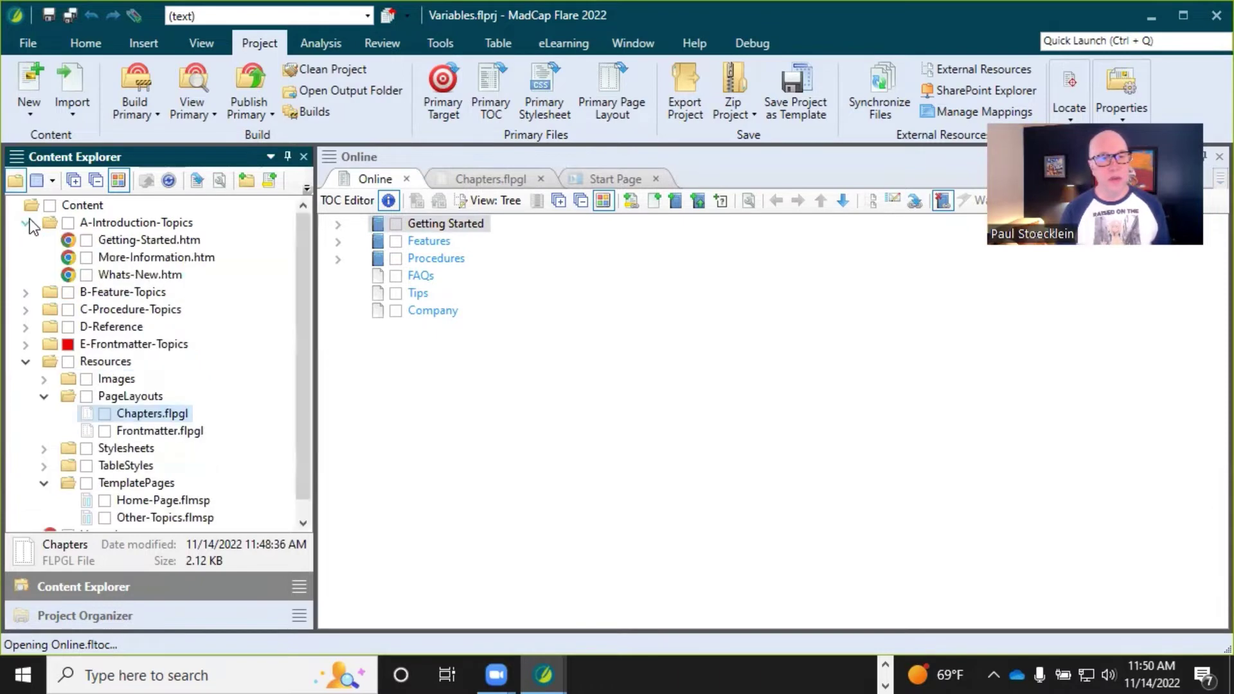
{"action": "left_click_drag", "start_coordinate": [67, 248], "coordinate": [429, 327]}
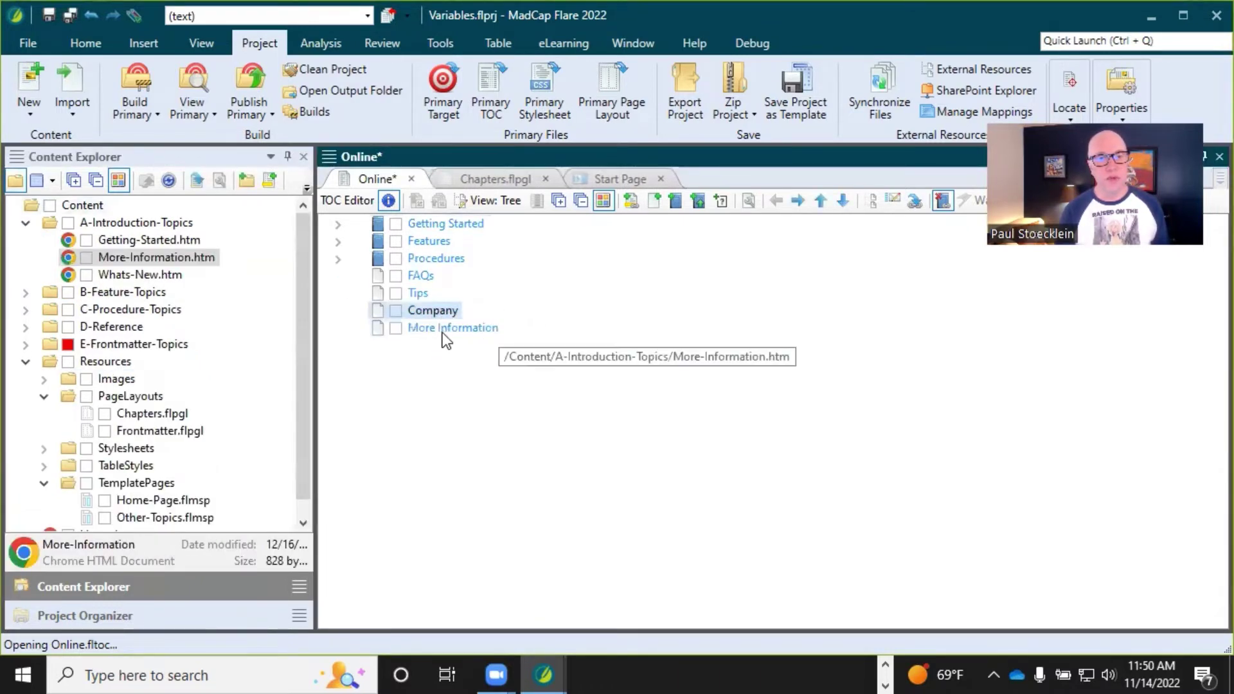
{"action": "left_click", "coordinate": [93, 16]}
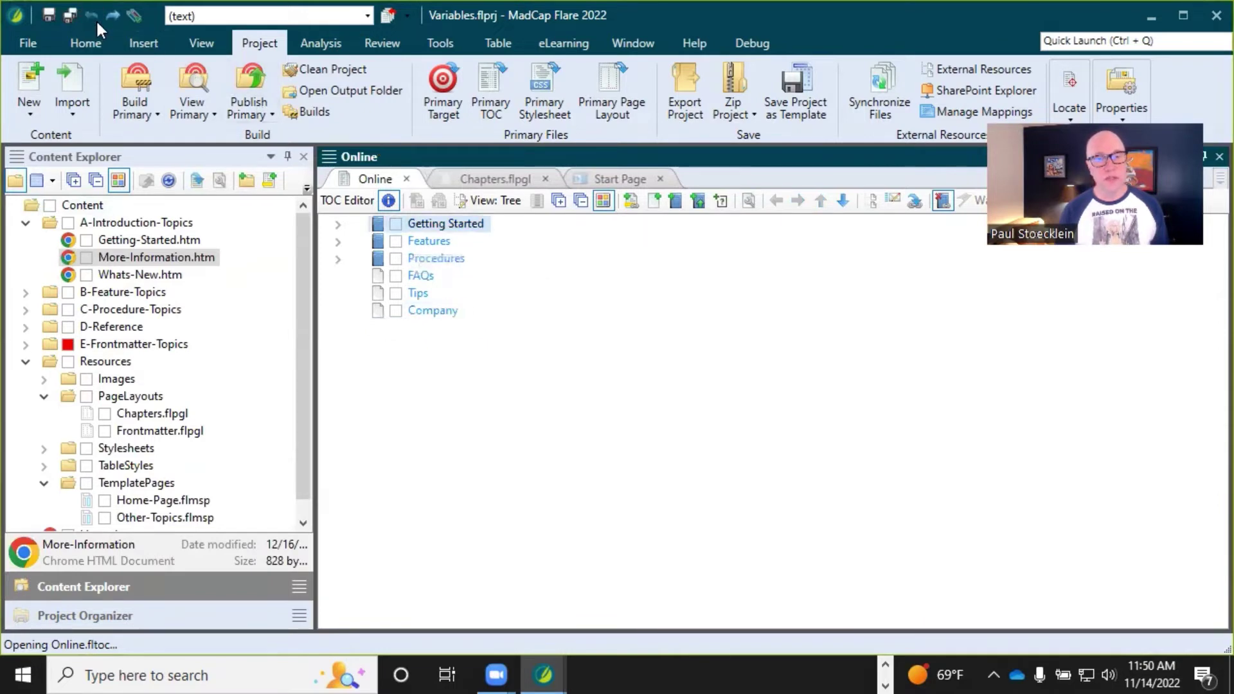
{"action": "left_click", "coordinate": [69, 16]}
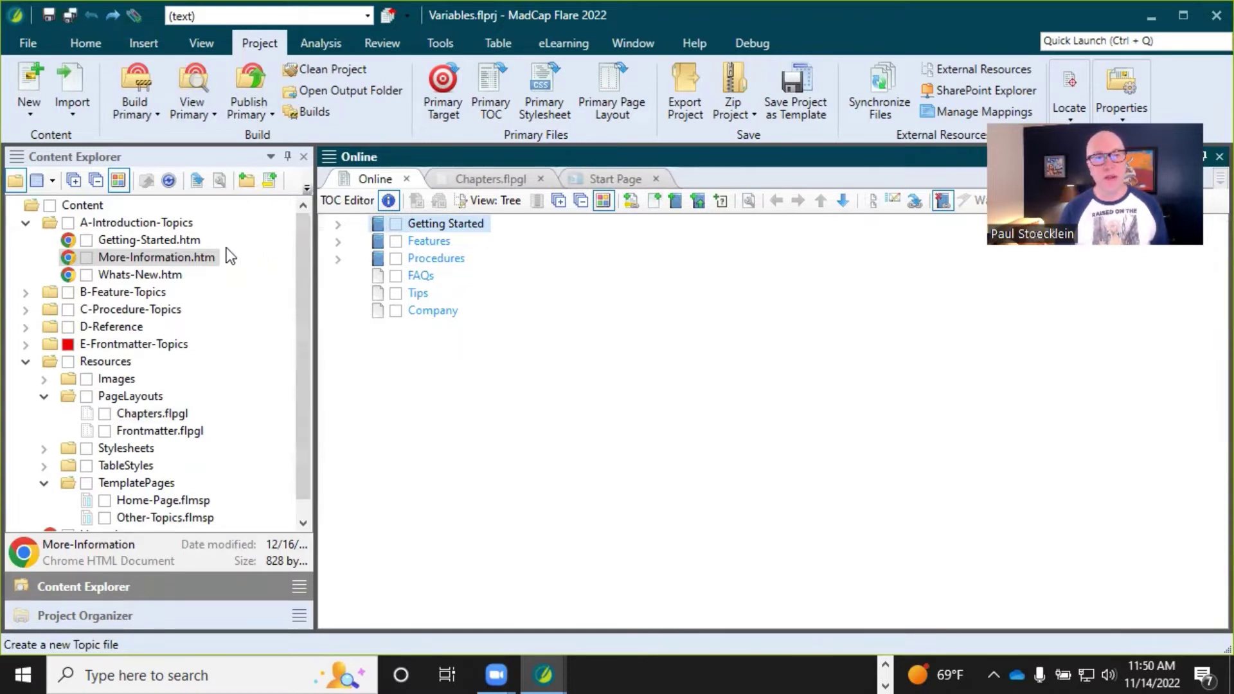
- Add More-Information.htm at the end of the Online TOC with the label "skjdfj asldkfjls kdf", then delete that entry
{"action": "left_click_drag", "start_coordinate": [237, 257], "coordinate": [386, 335]}
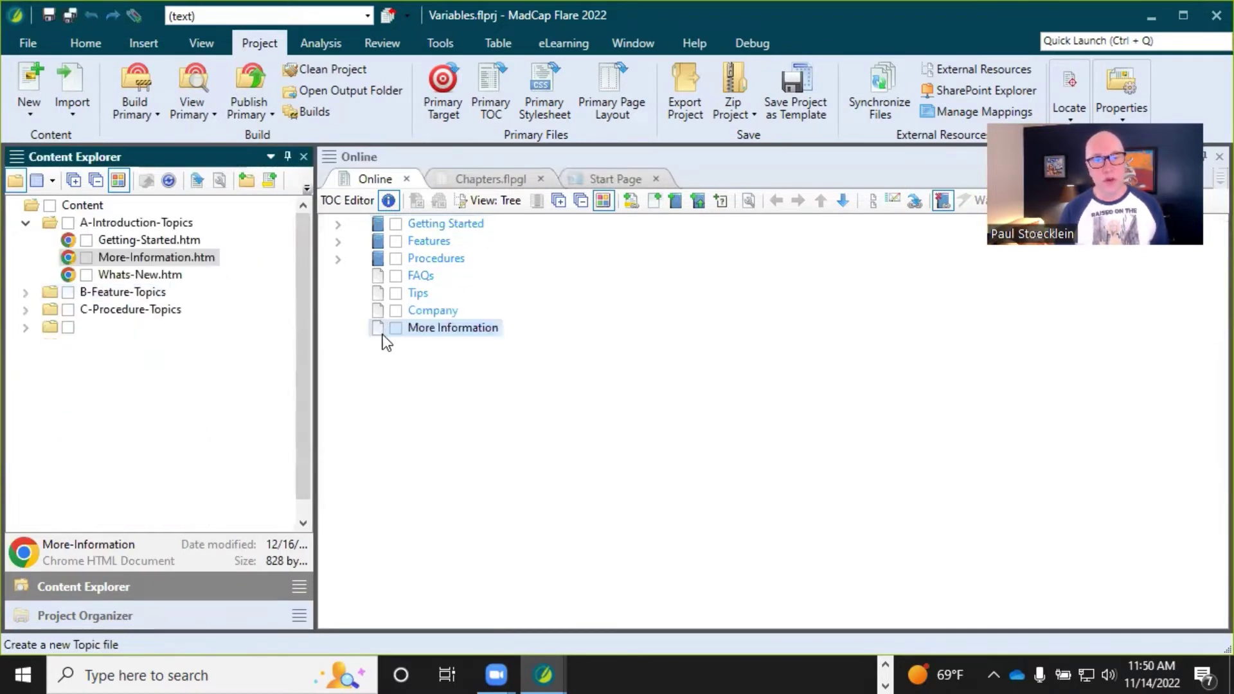
{"action": "left_click", "coordinate": [432, 328]}
{"action": "left_click", "coordinate": [434, 328]}
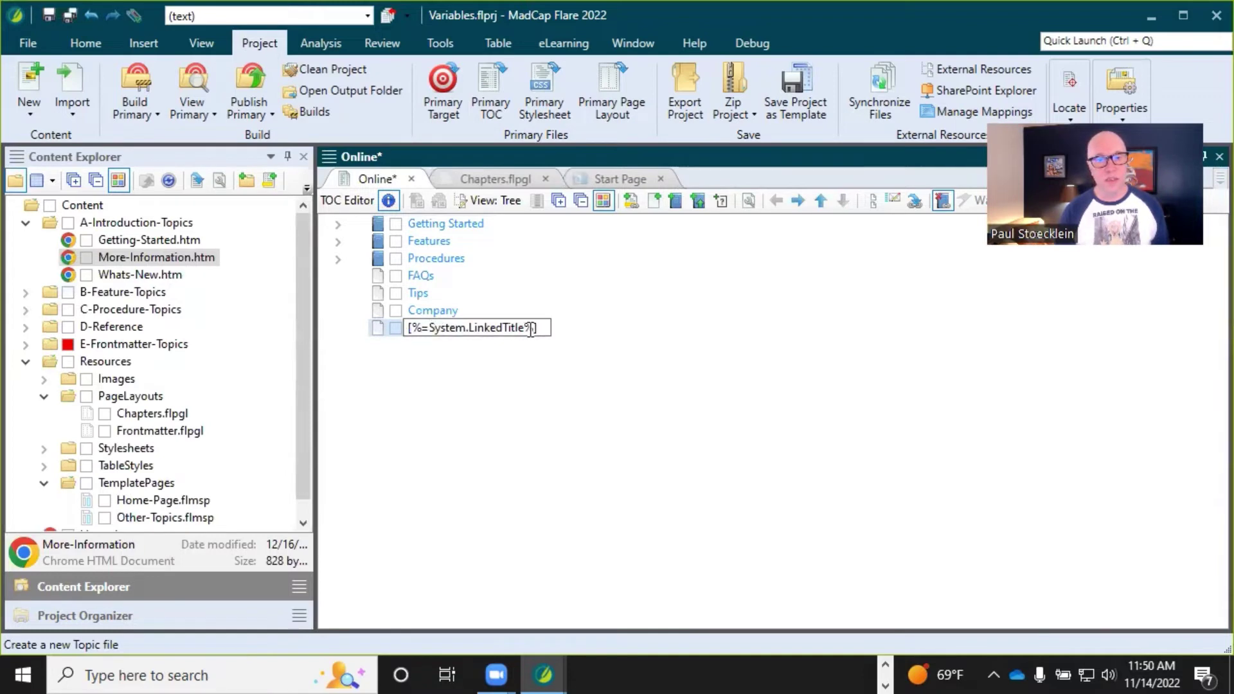
{"action": "left_click_drag", "start_coordinate": [544, 328], "coordinate": [373, 328]}
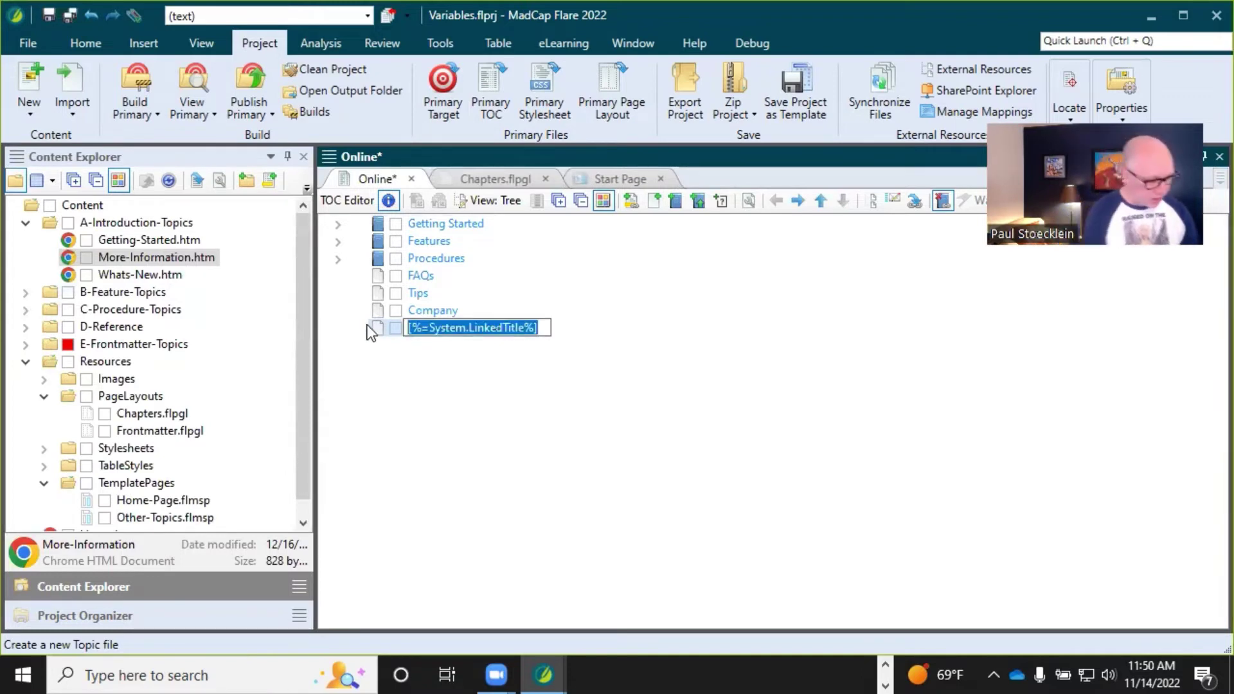
{"action": "type", "text": "skjdfj asldkfjls kdf"}
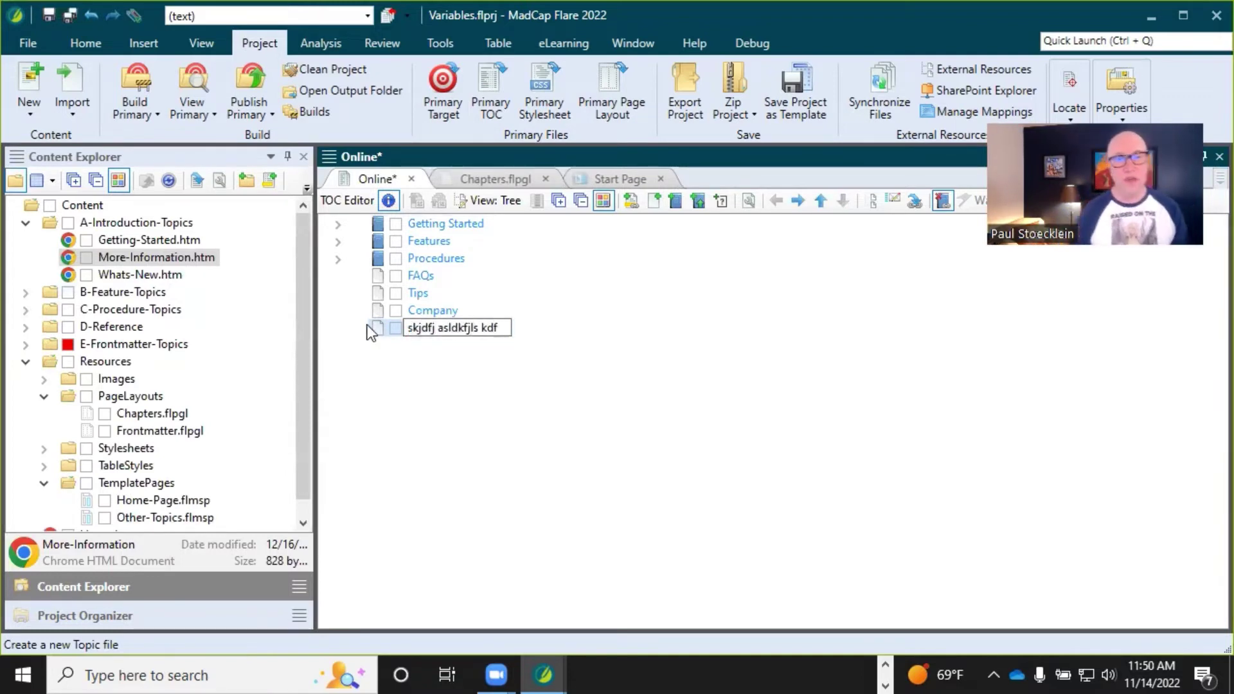
{"action": "key", "text": "Return"}
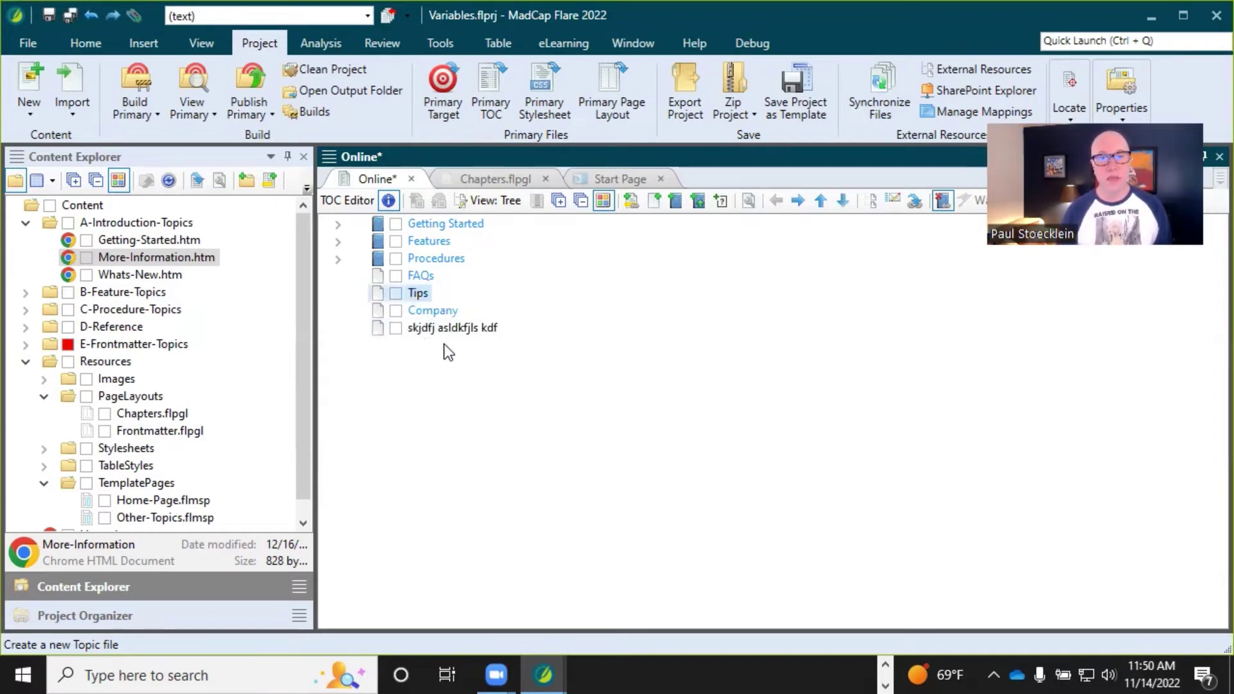
{"action": "key", "text": "Delete"}
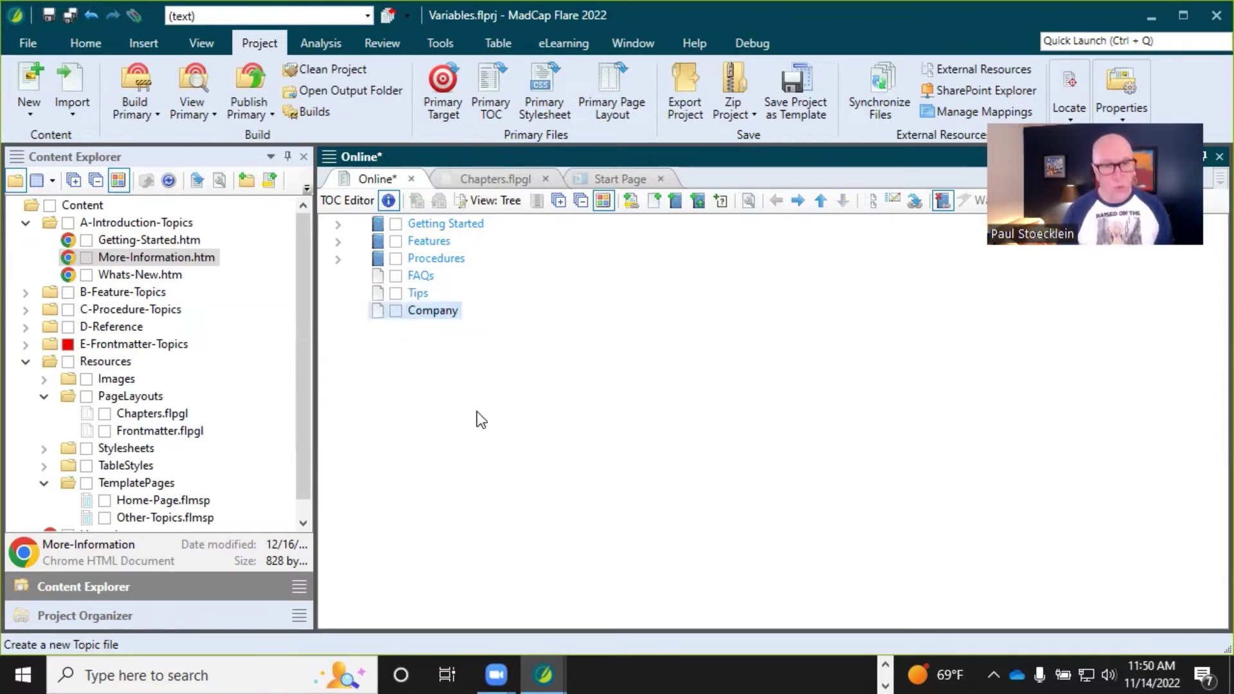
- Open the properties of the Company TOC entry and examine the System variables available for its label
{"action": "double_click", "coordinate": [407, 313]}
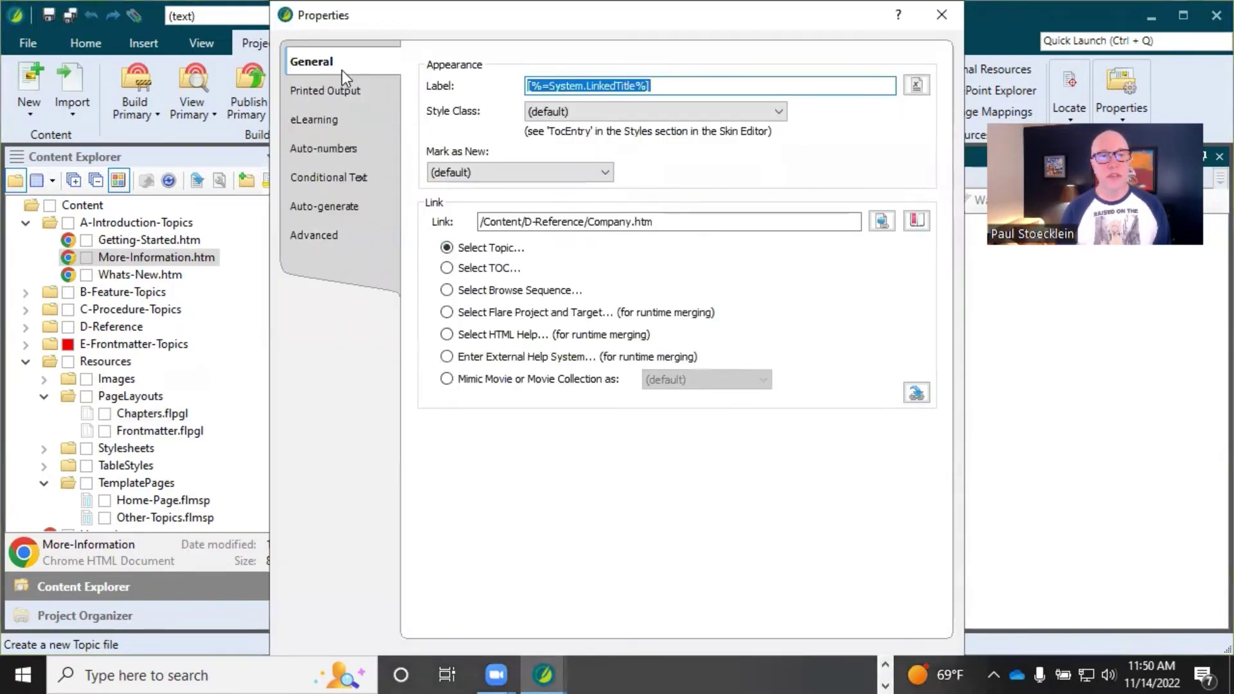
{"action": "left_click", "coordinate": [675, 87]}
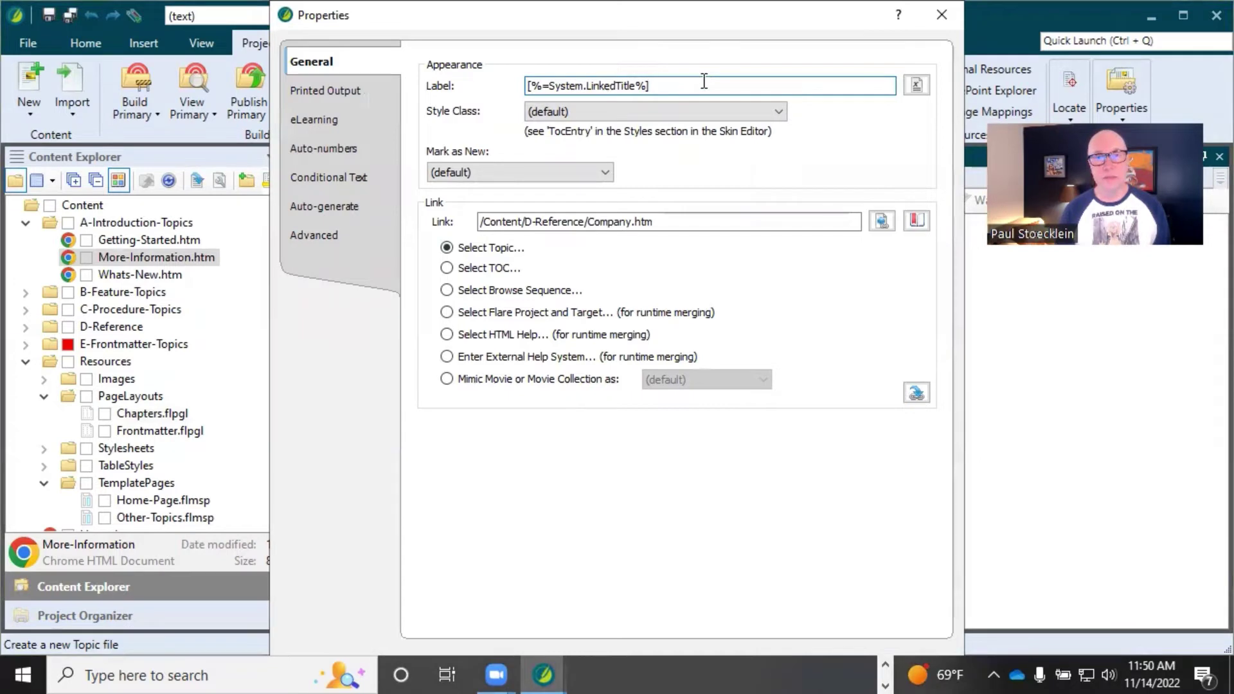
{"action": "left_click", "coordinate": [918, 85]}
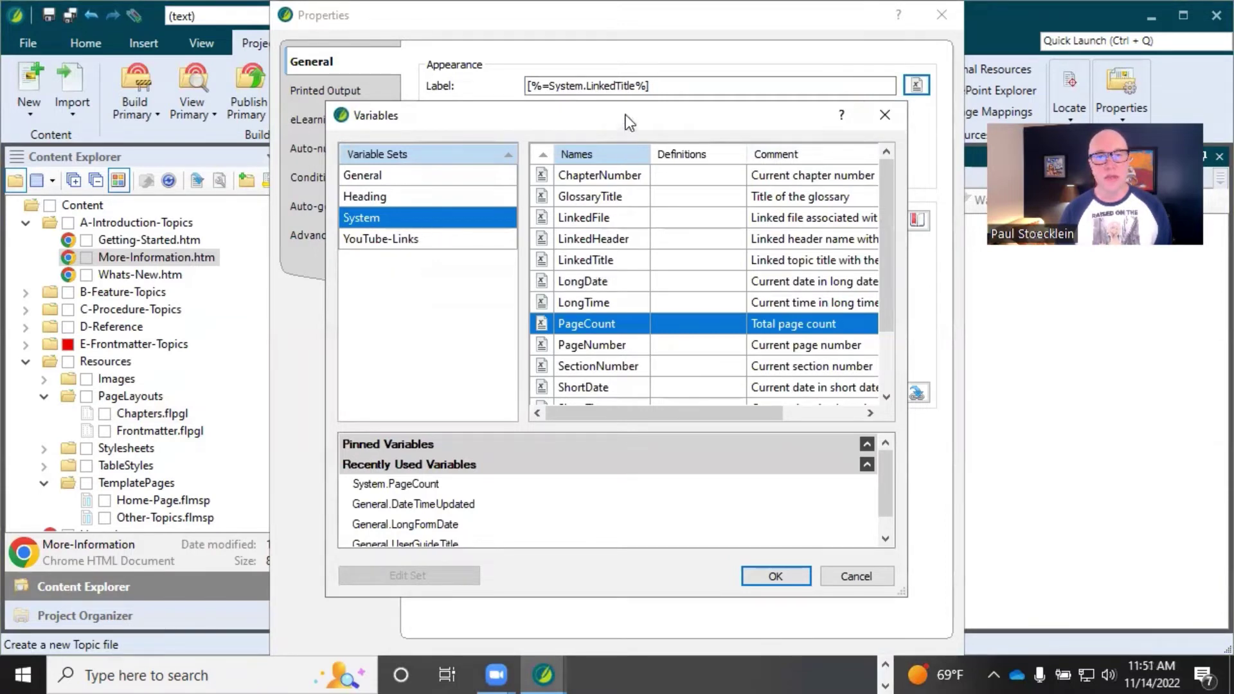
- Compare the LinkedTitle, LinkedFile and LinkedHeader system variables for the label, and close the variable list without choosing one
{"action": "left_click", "coordinate": [665, 261]}
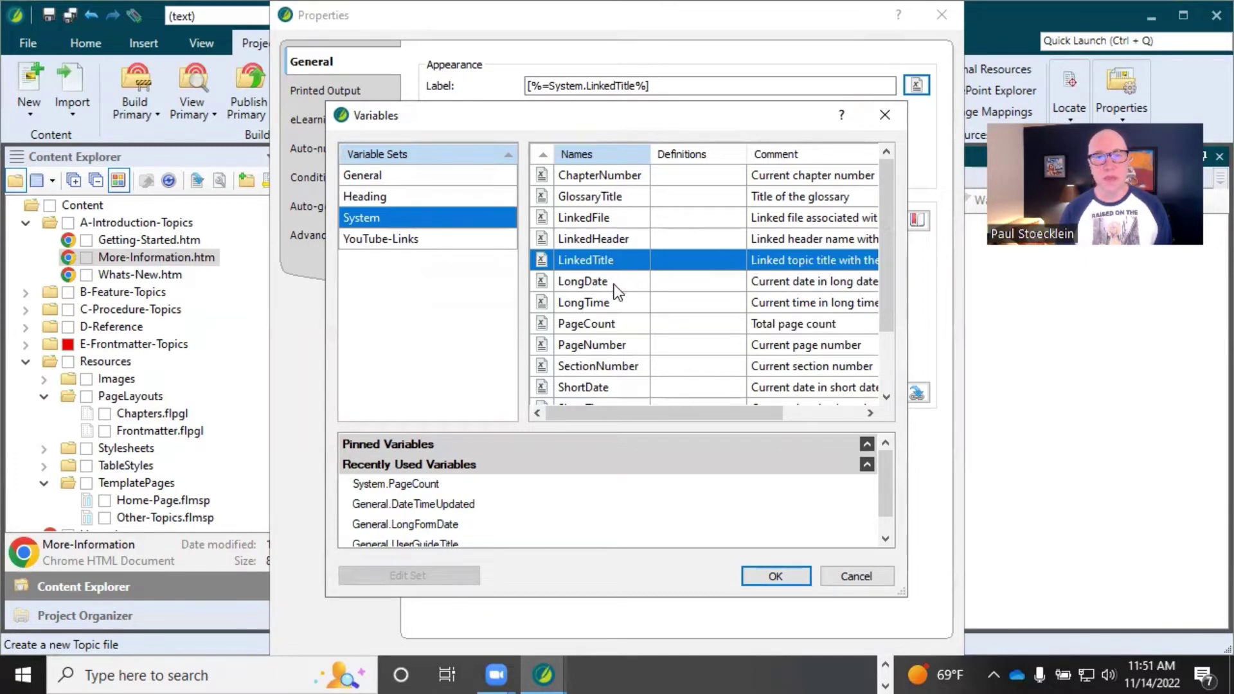
{"action": "left_click", "coordinate": [610, 218]}
{"action": "left_click", "coordinate": [615, 238]}
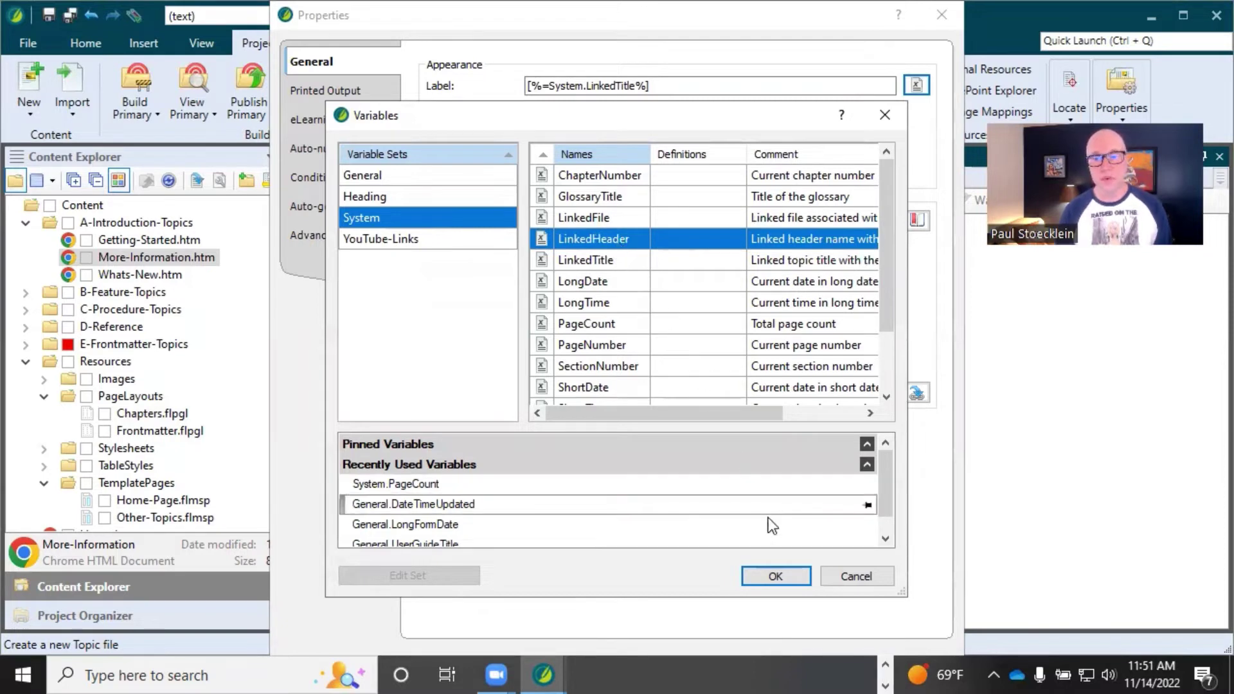
{"action": "left_click", "coordinate": [853, 578]}
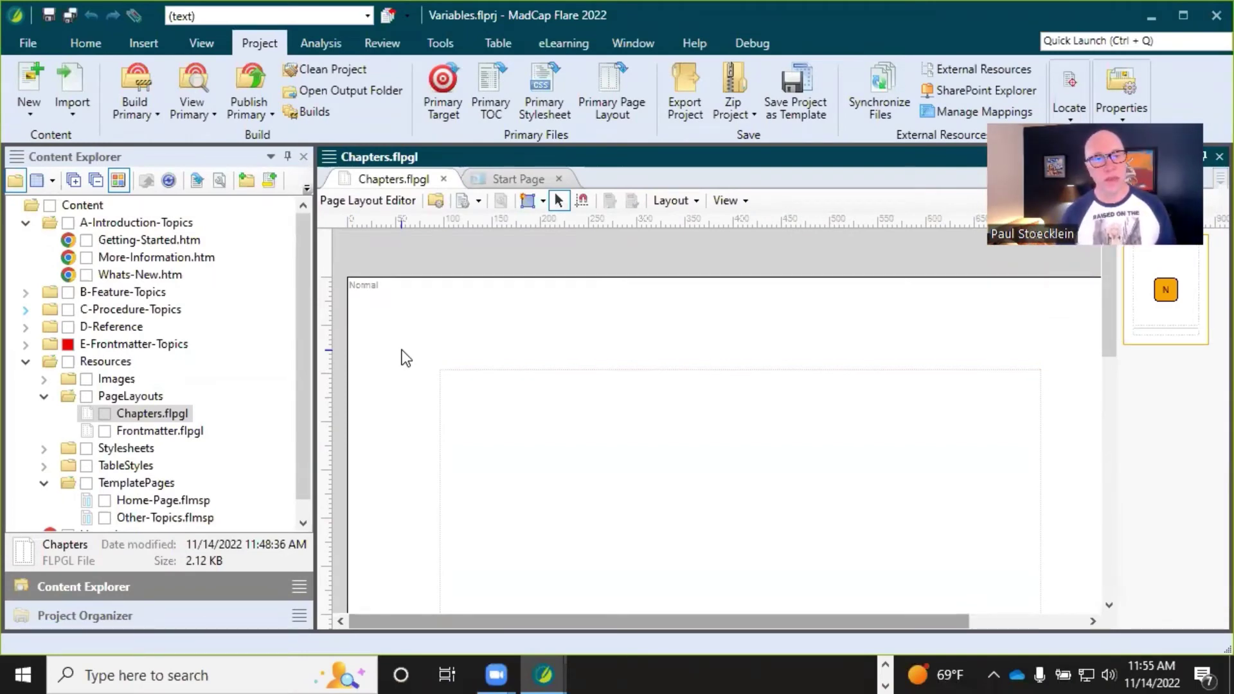
- Open the Chapters page layout's footer frame for text editing and place the cursor after the Level1 variable
{"action": "scroll", "coordinate": [402, 349], "scroll_direction": "down", "scroll_amount": 5}
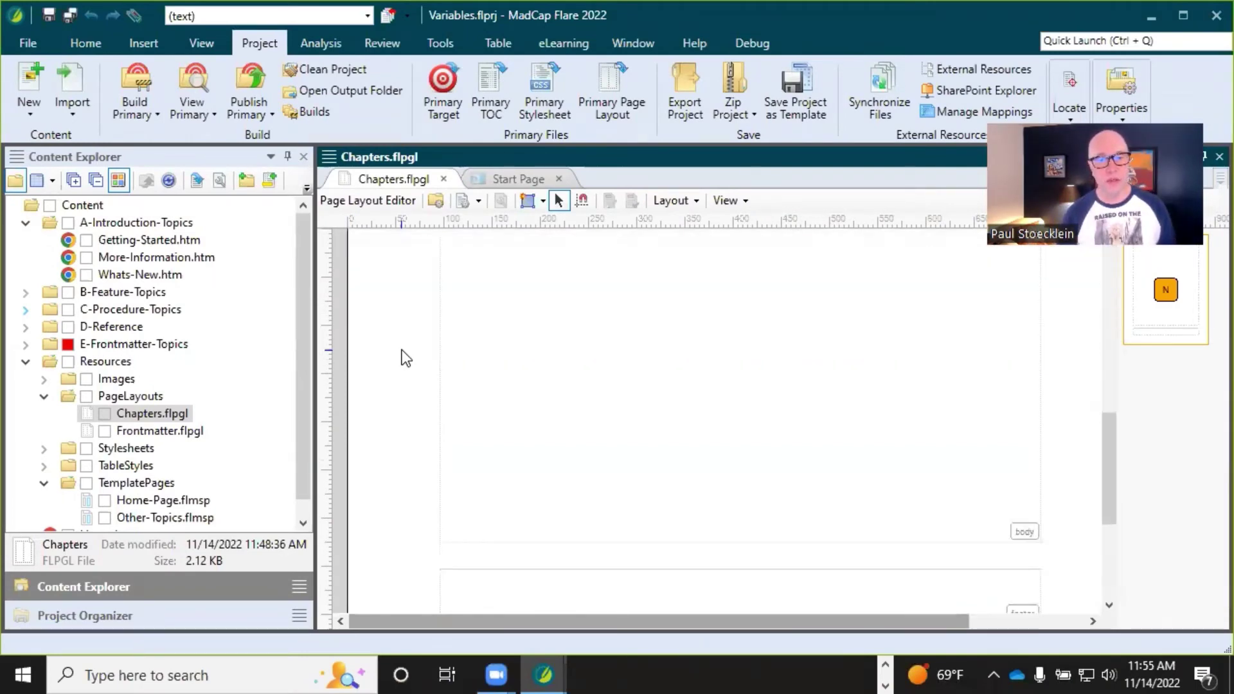
{"action": "scroll", "coordinate": [403, 350], "scroll_direction": "down", "scroll_amount": 3}
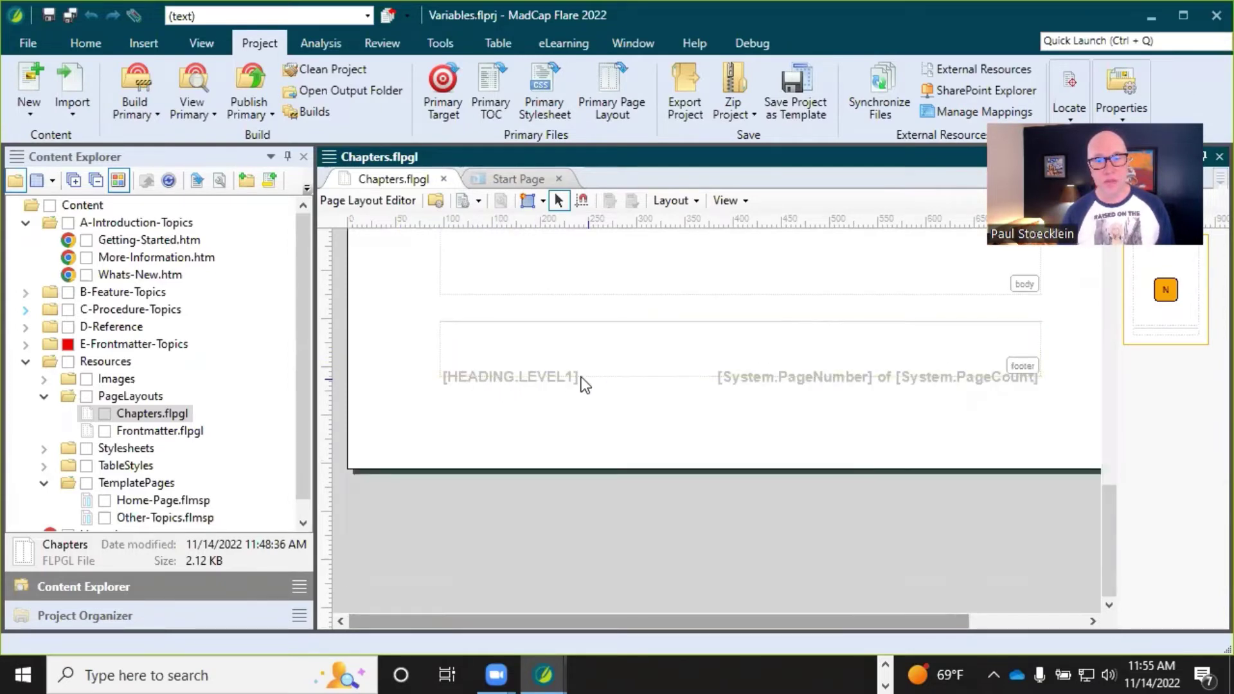
{"action": "left_click", "coordinate": [533, 366]}
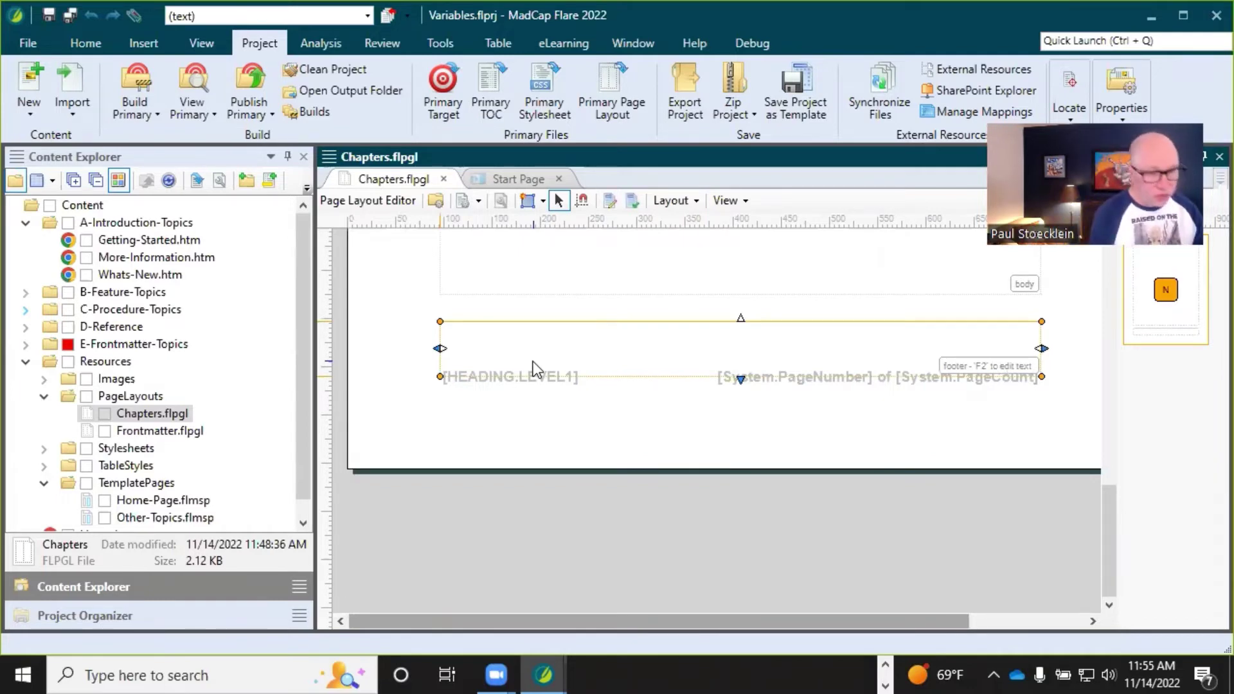
{"action": "key", "text": "F2"}
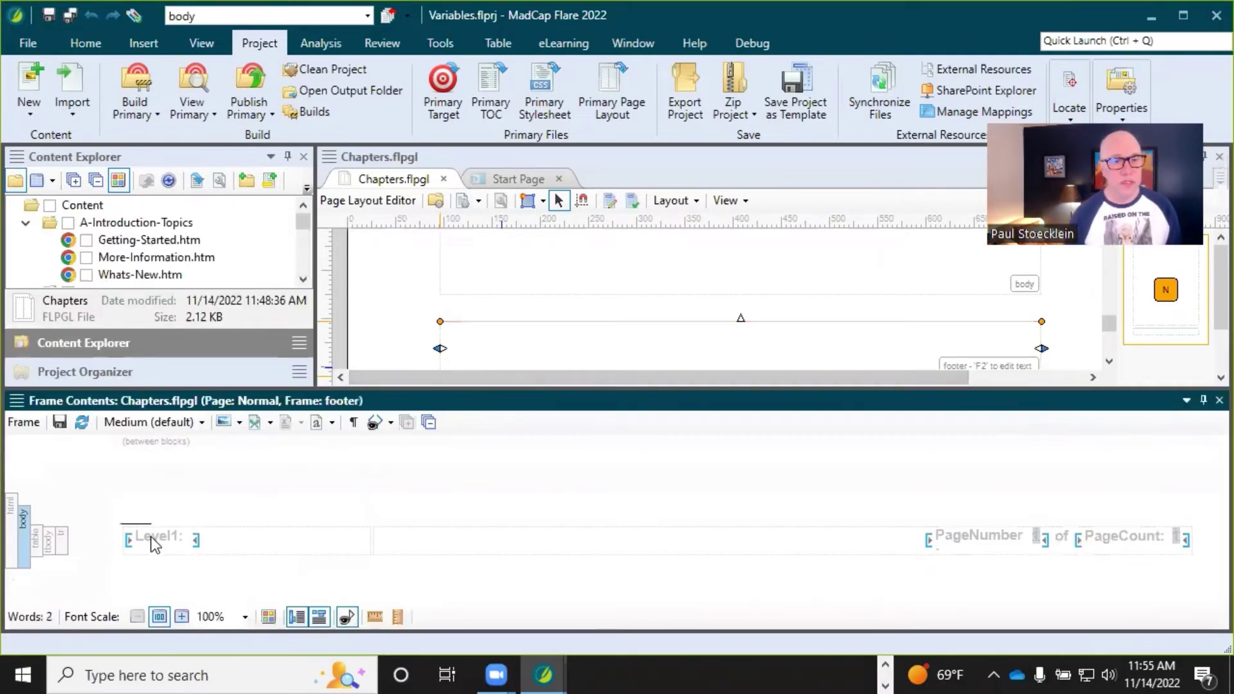
{"action": "mouse_move", "coordinate": [153, 538]}
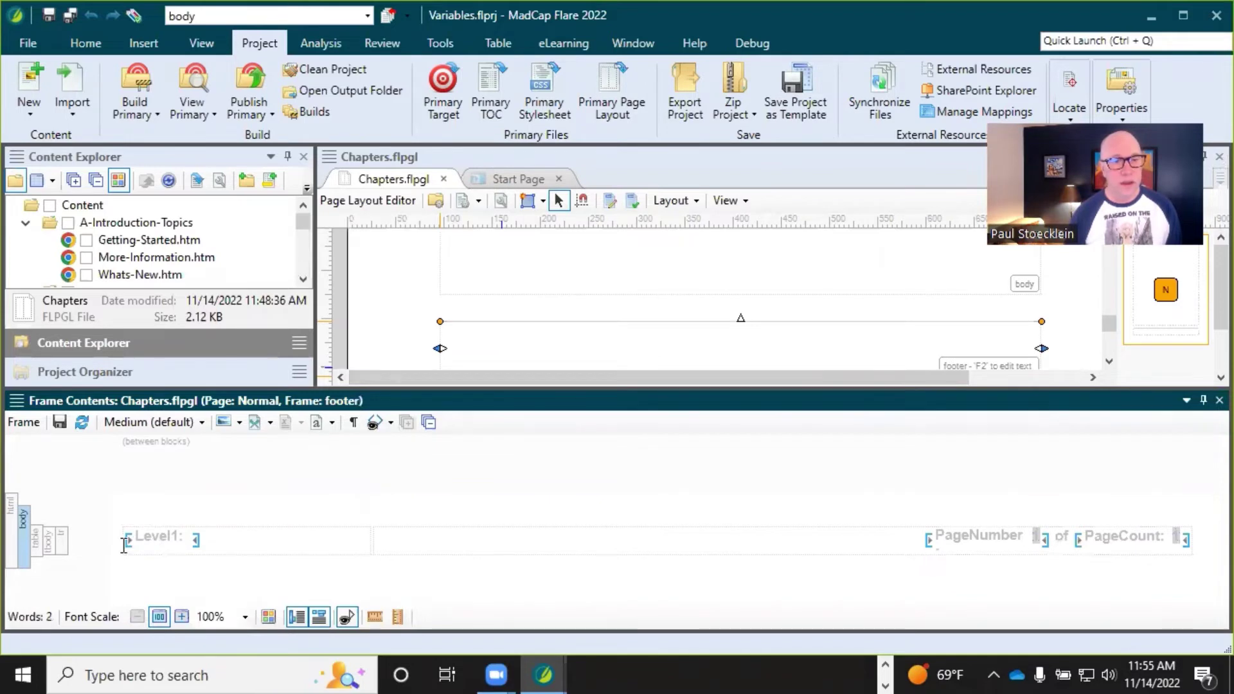
{"action": "left_click", "coordinate": [202, 545]}
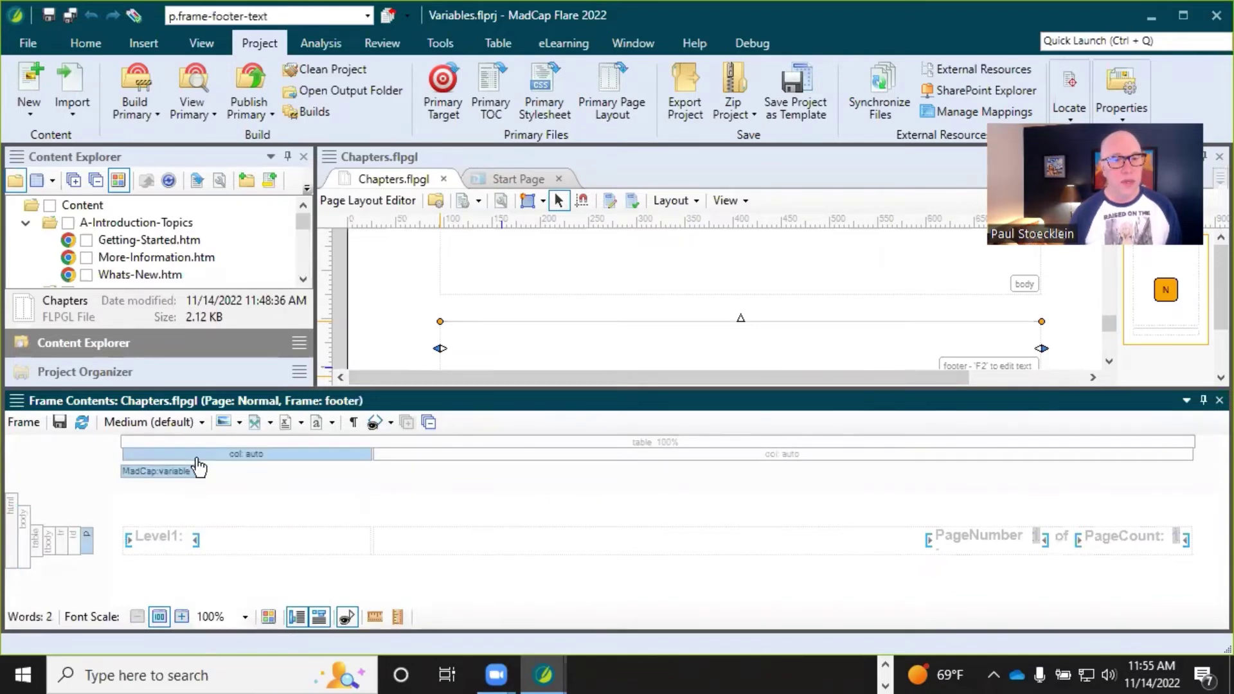
- Open the variable list for the footer text, widen it, and examine the Level1, Level2 and AnyLevel heading variables
{"action": "left_click", "coordinate": [283, 424]}
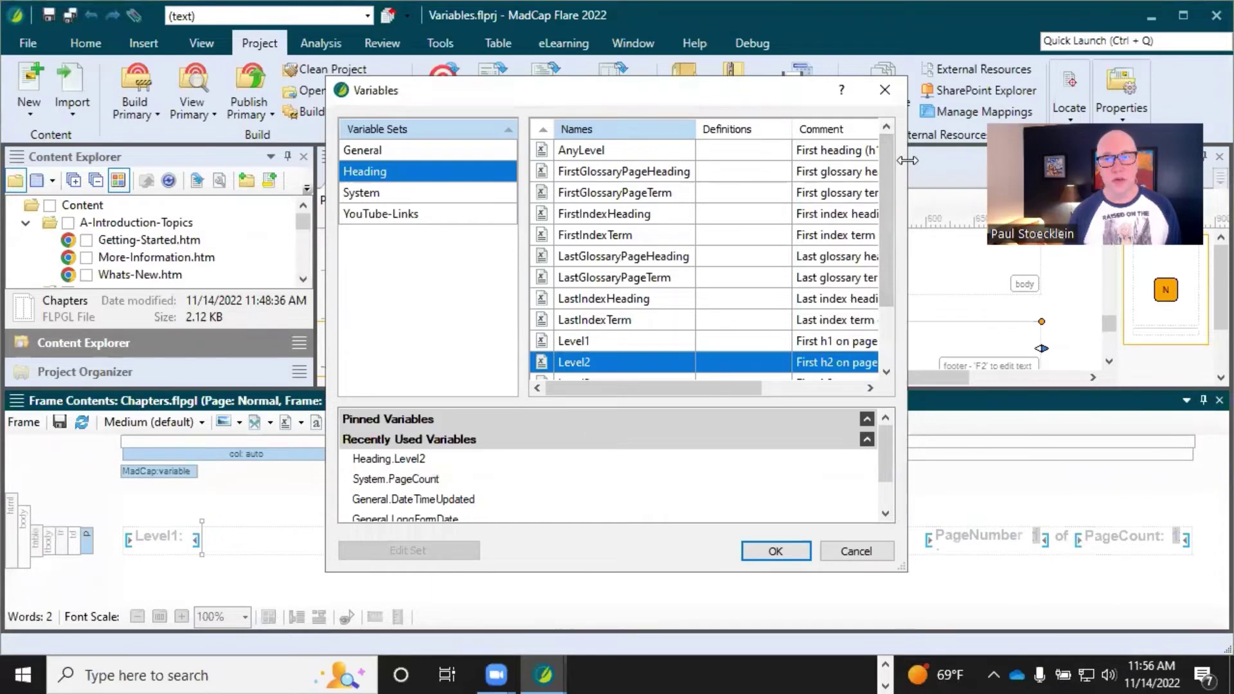
{"action": "left_click_drag", "start_coordinate": [905, 157], "coordinate": [990, 128]}
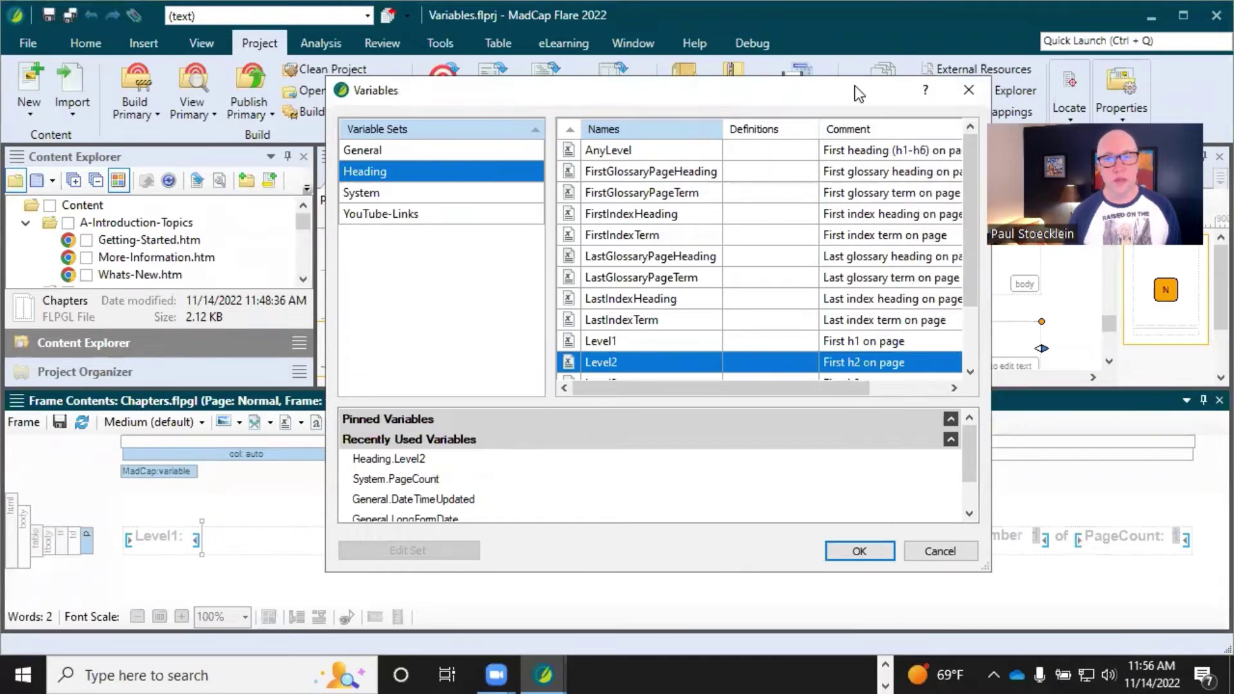
{"action": "left_click_drag", "start_coordinate": [855, 90], "coordinate": [552, 82]}
{"action": "left_click_drag", "start_coordinate": [248, 196], "coordinate": [154, 196]}
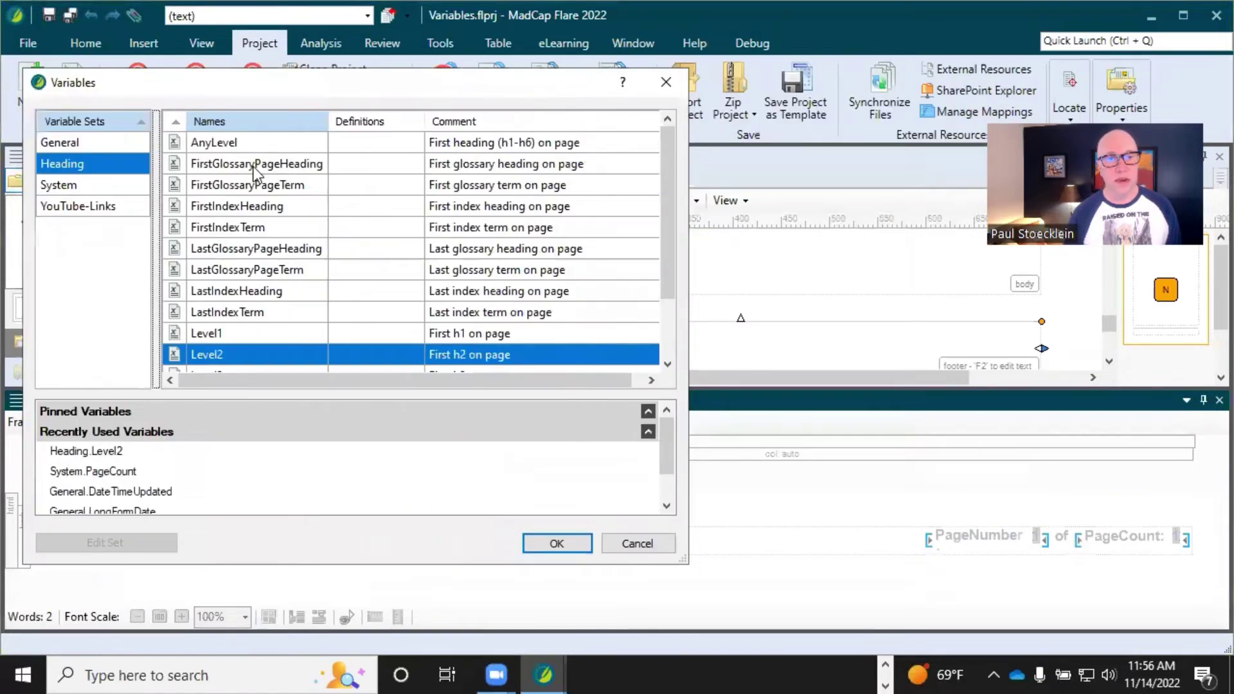
{"action": "left_click", "coordinate": [226, 330]}
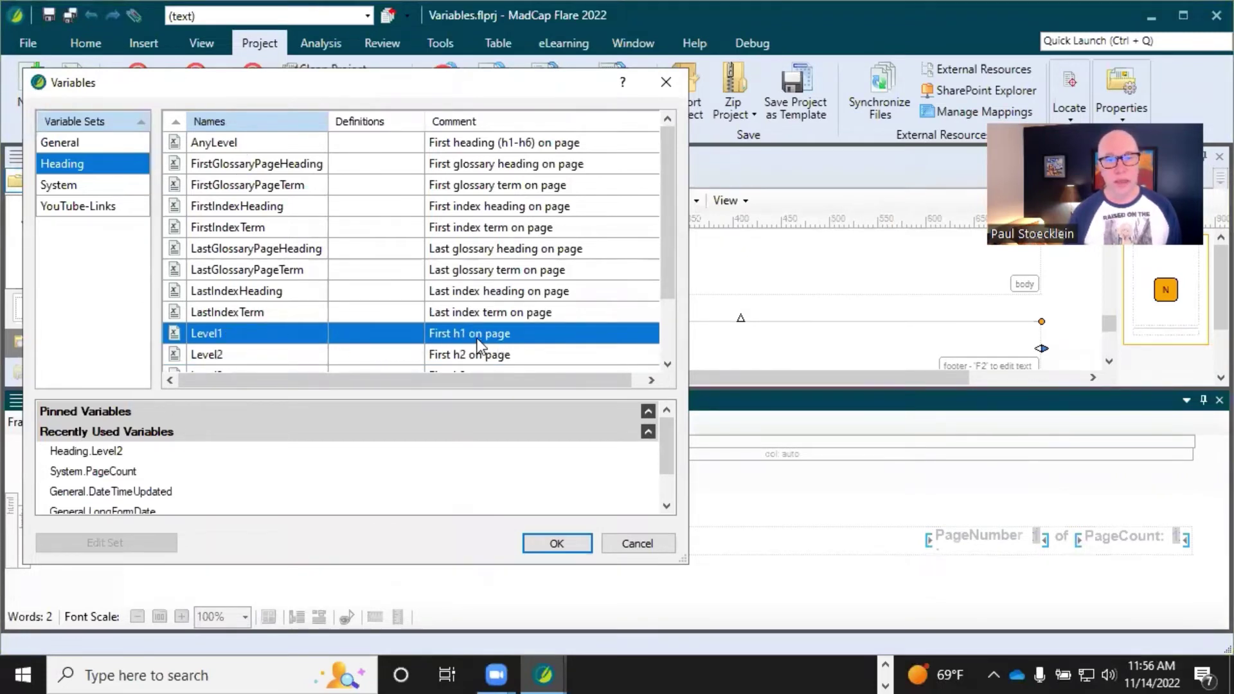
{"action": "left_click", "coordinate": [235, 354]}
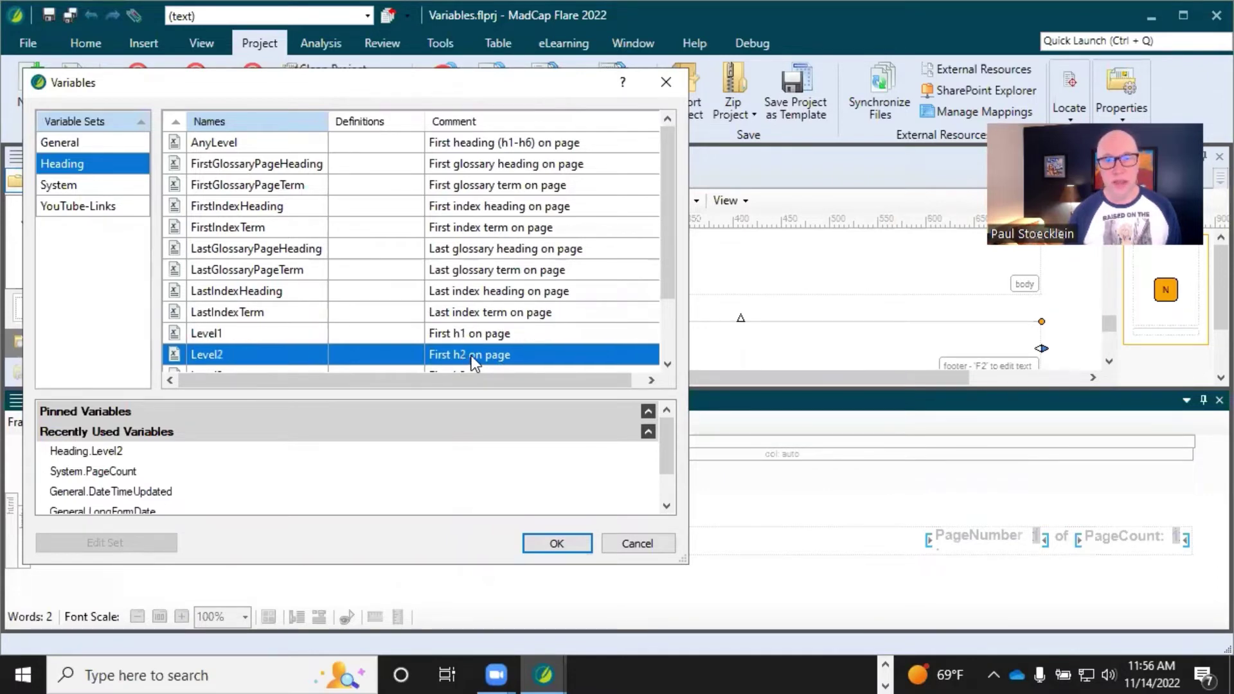
{"action": "left_click", "coordinate": [459, 144]}
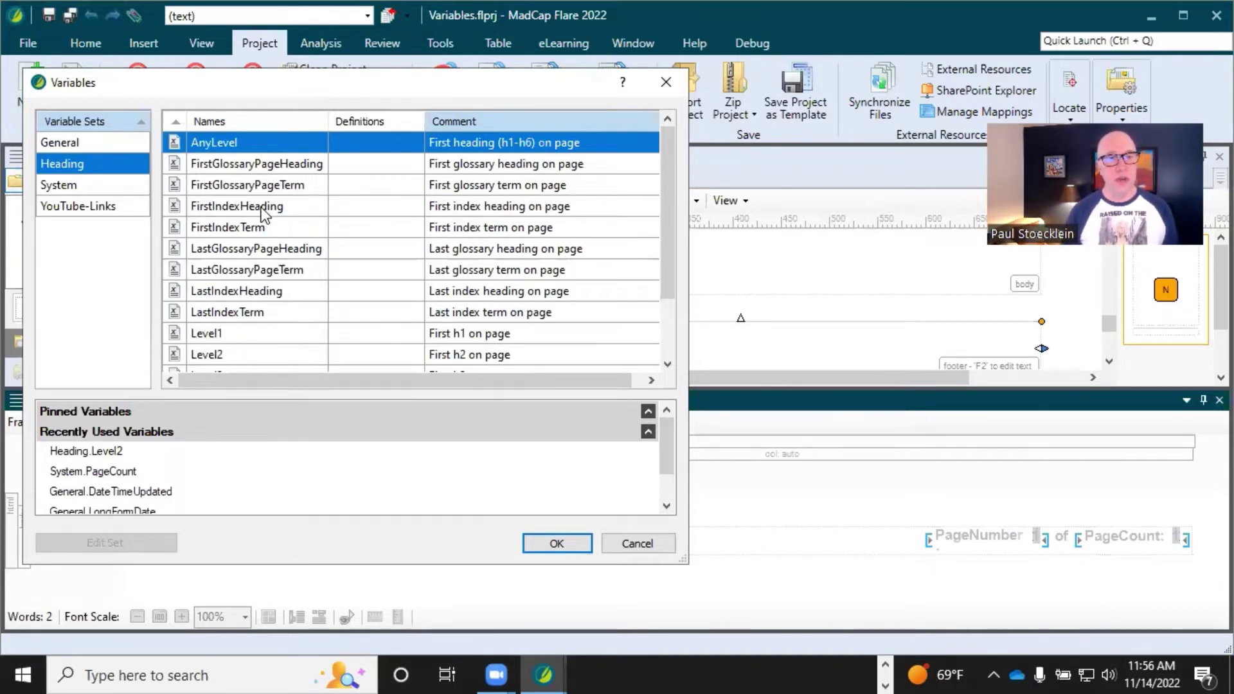
- Review the glossary, index and level variables in the Heading set, and close the list and the footer contents without inserting anything
{"action": "left_click", "coordinate": [272, 163]}
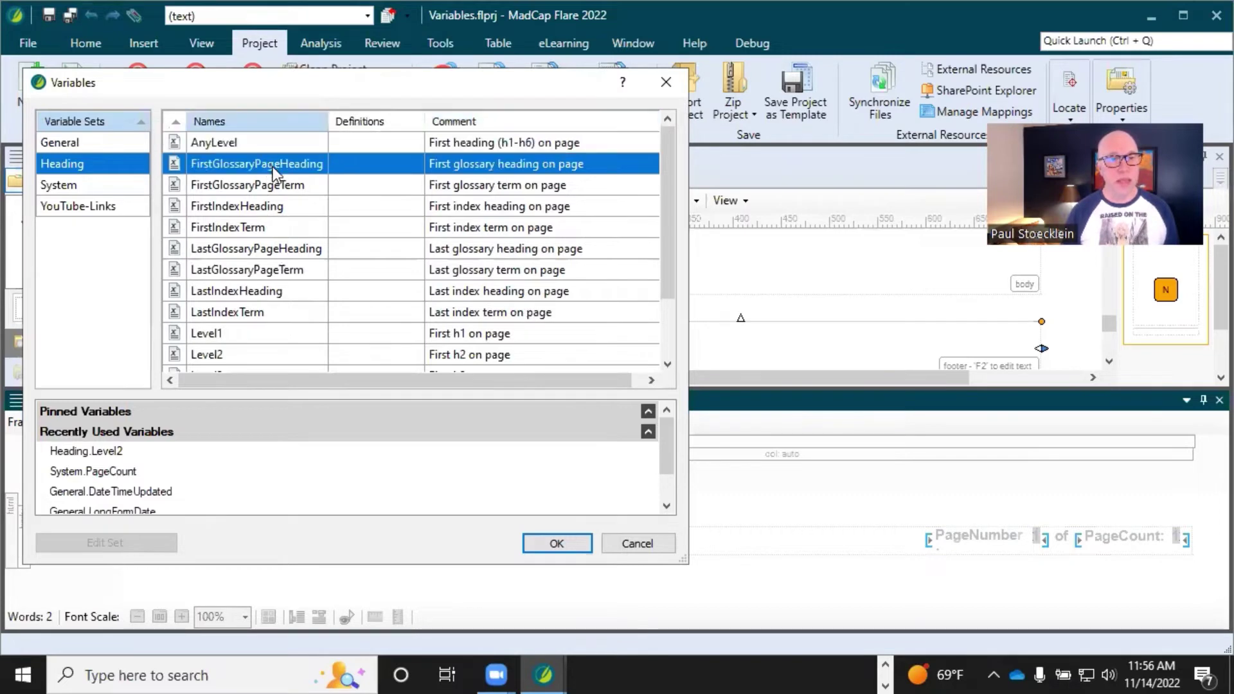
{"action": "left_click", "coordinate": [271, 184]}
{"action": "left_click", "coordinate": [272, 227]}
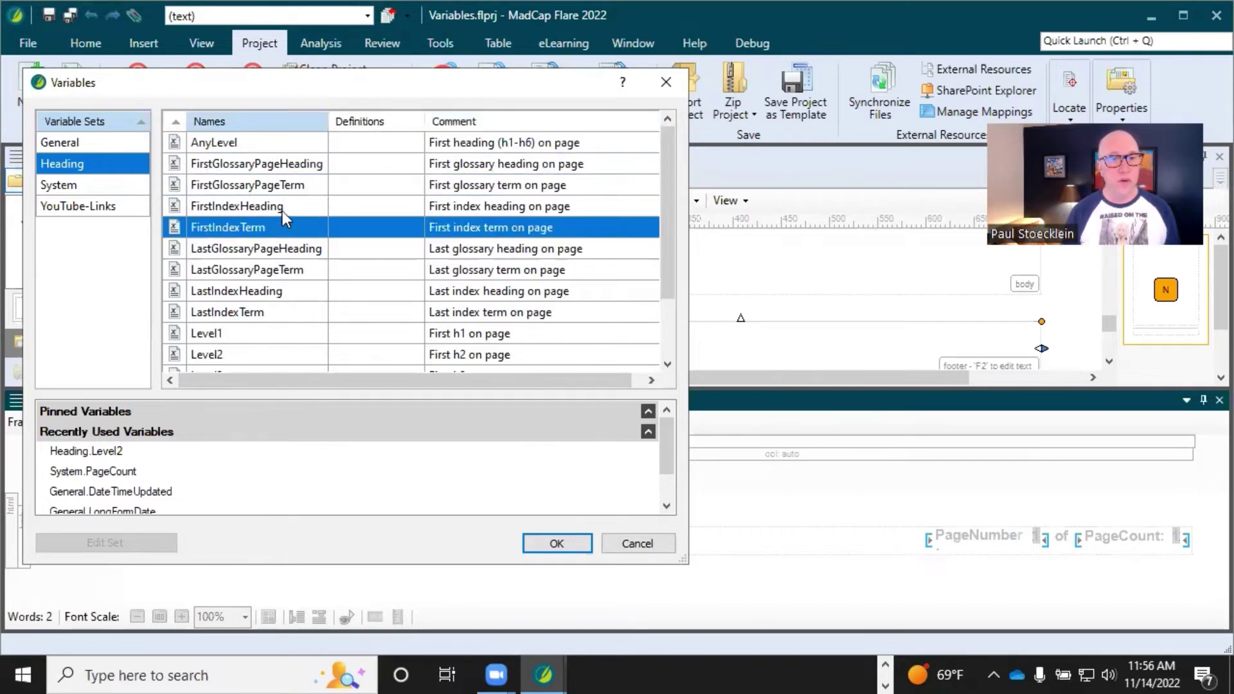
{"action": "scroll", "coordinate": [284, 205], "scroll_direction": "down", "scroll_amount": 1}
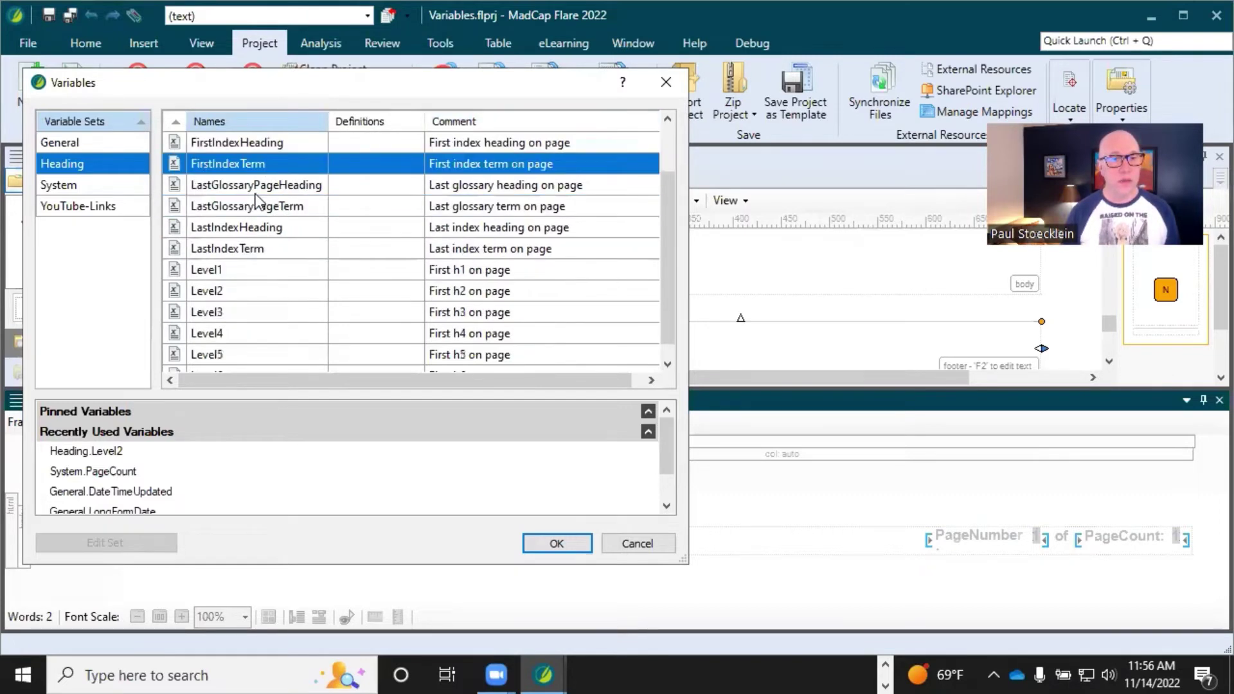
{"action": "left_click", "coordinate": [256, 192]}
{"action": "scroll", "coordinate": [276, 257], "scroll_direction": "down", "scroll_amount": 1}
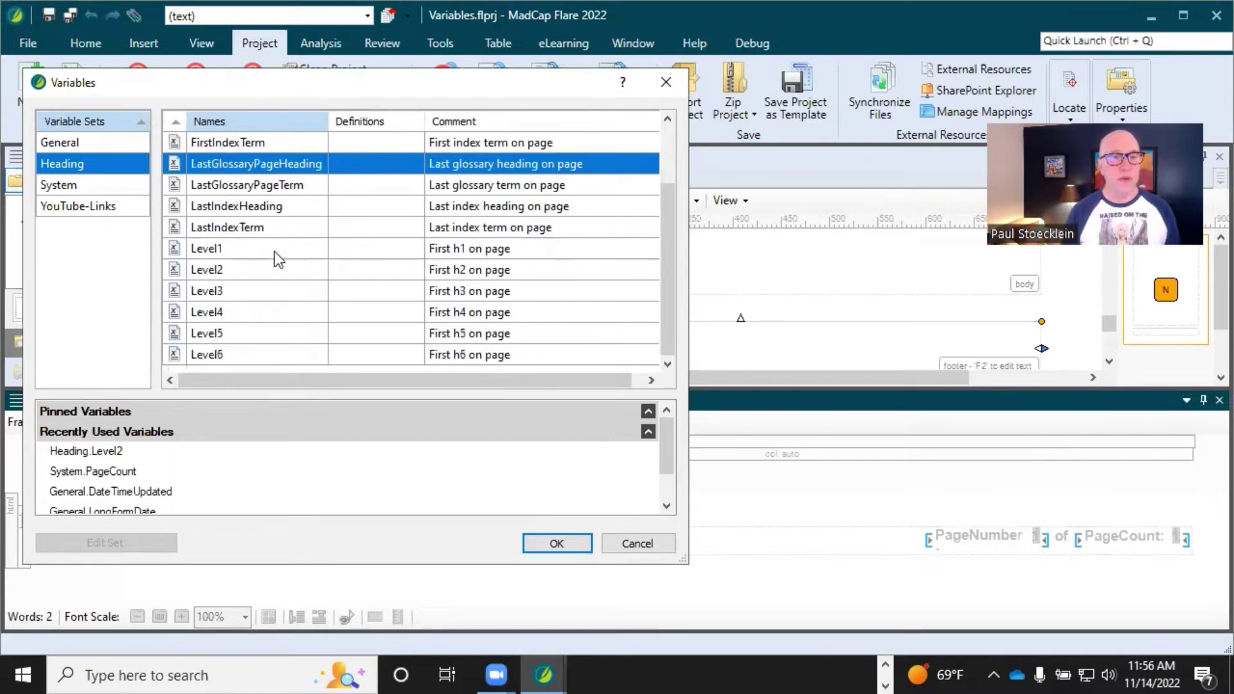
{"action": "scroll", "coordinate": [278, 259], "scroll_direction": "up", "scroll_amount": 1}
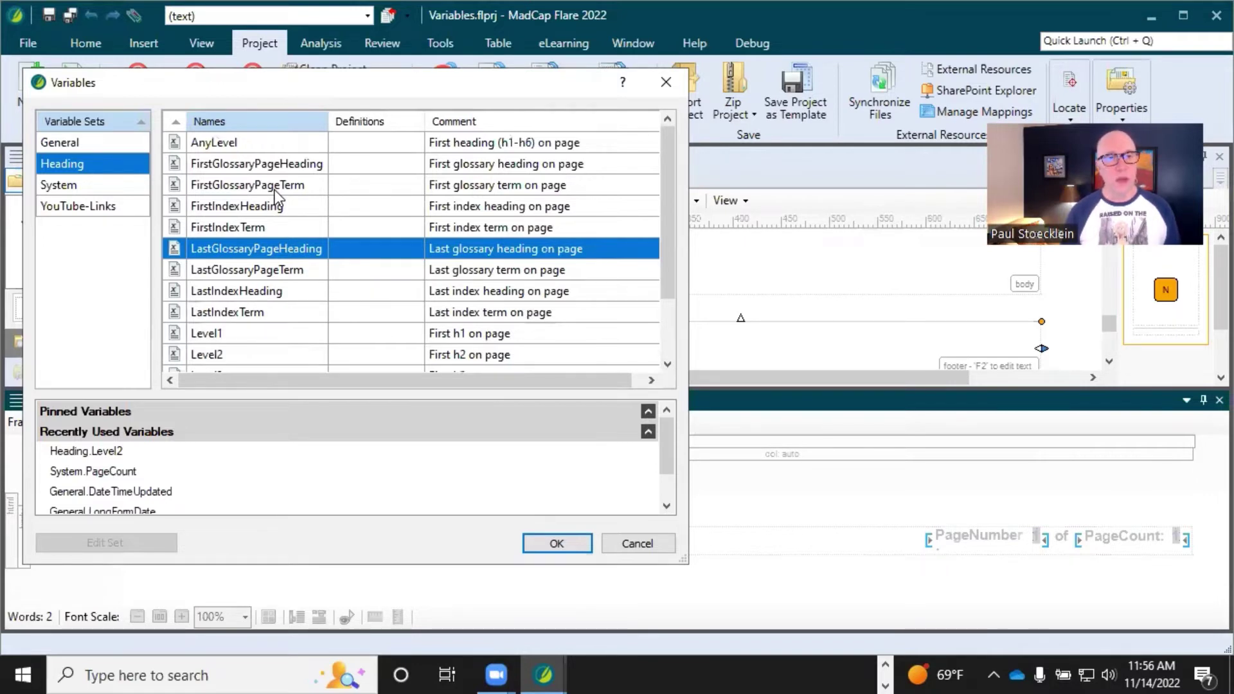
{"action": "left_click", "coordinate": [249, 338]}
{"action": "left_click", "coordinate": [256, 353]}
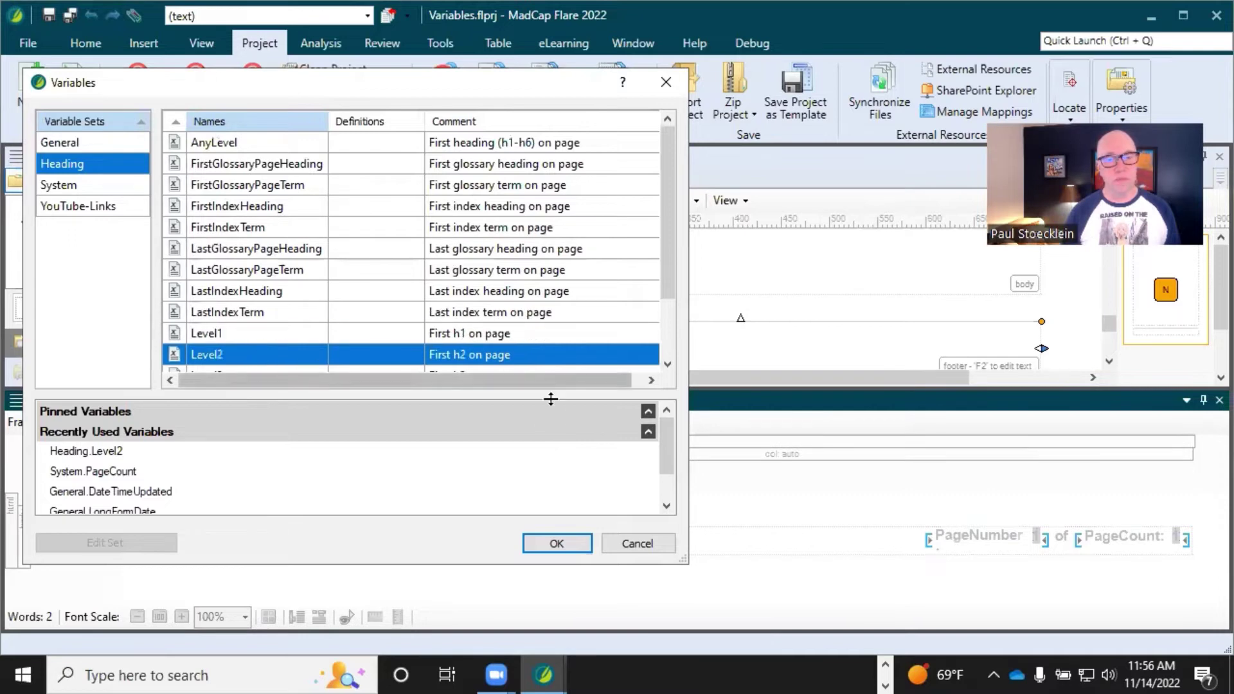
{"action": "left_click", "coordinate": [624, 549]}
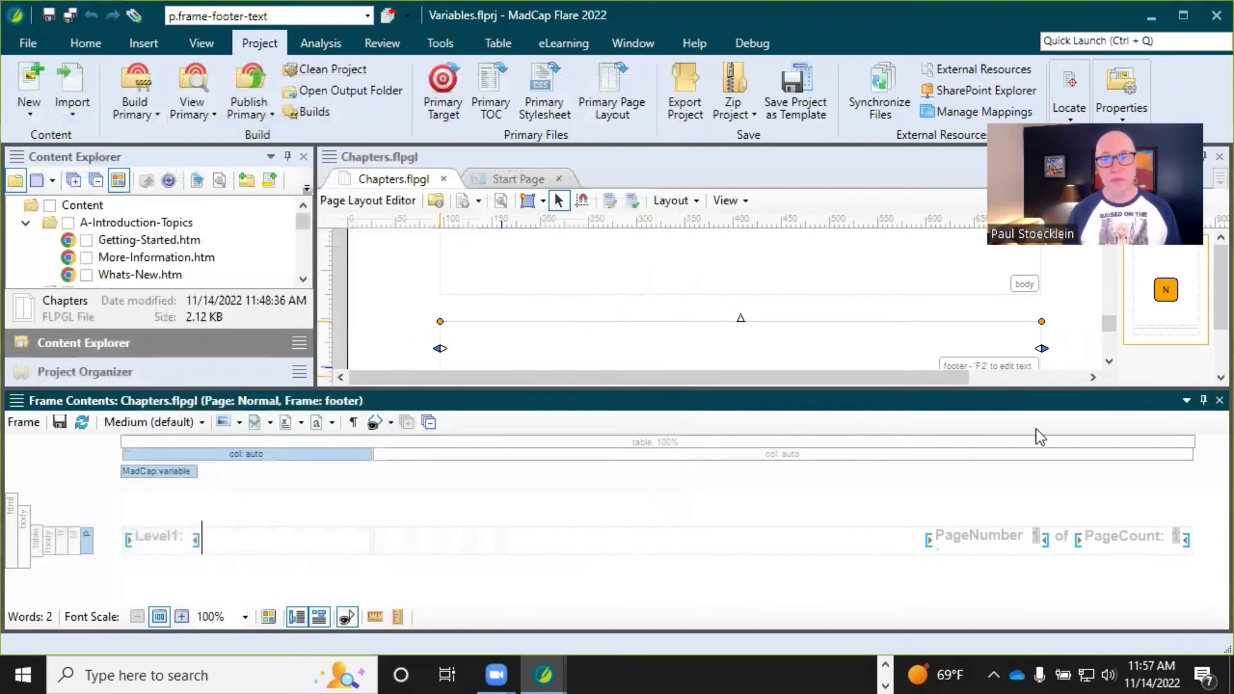
{"action": "left_click", "coordinate": [1219, 400]}
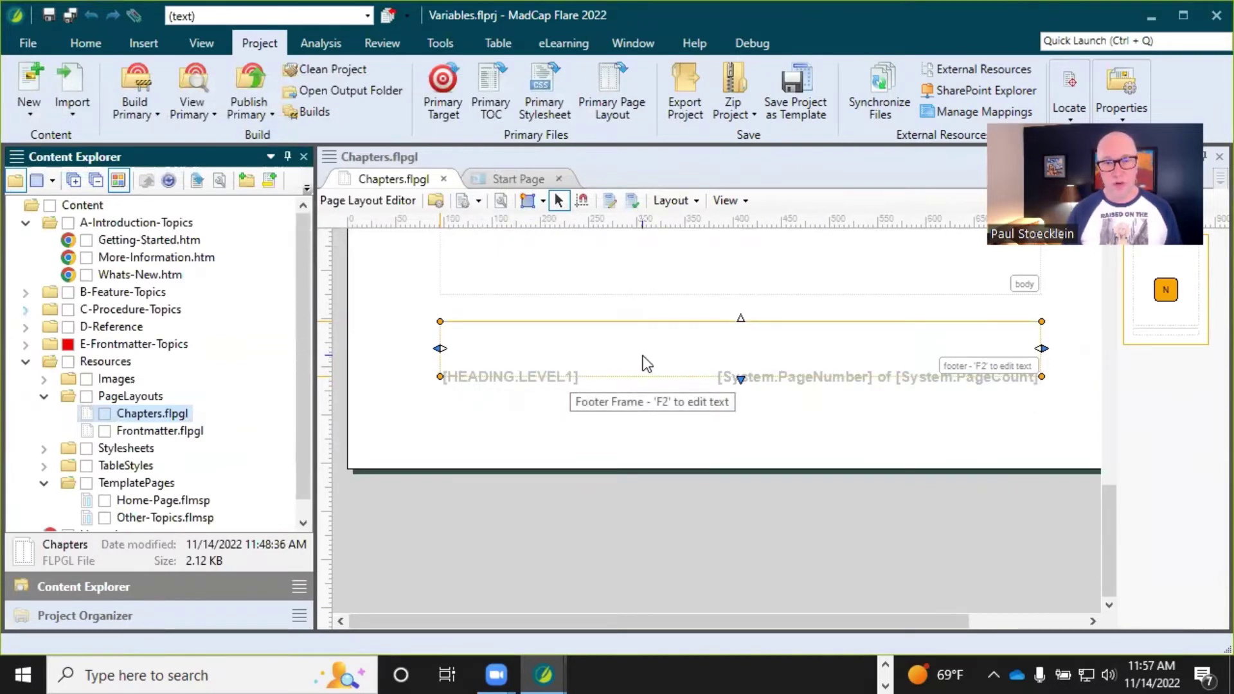
- Draw a header frame above the body frame, spanning about its full width, and undo it
{"action": "scroll", "coordinate": [643, 356], "scroll_direction": "up", "scroll_amount": 8}
{"action": "left_click", "coordinate": [515, 291]}
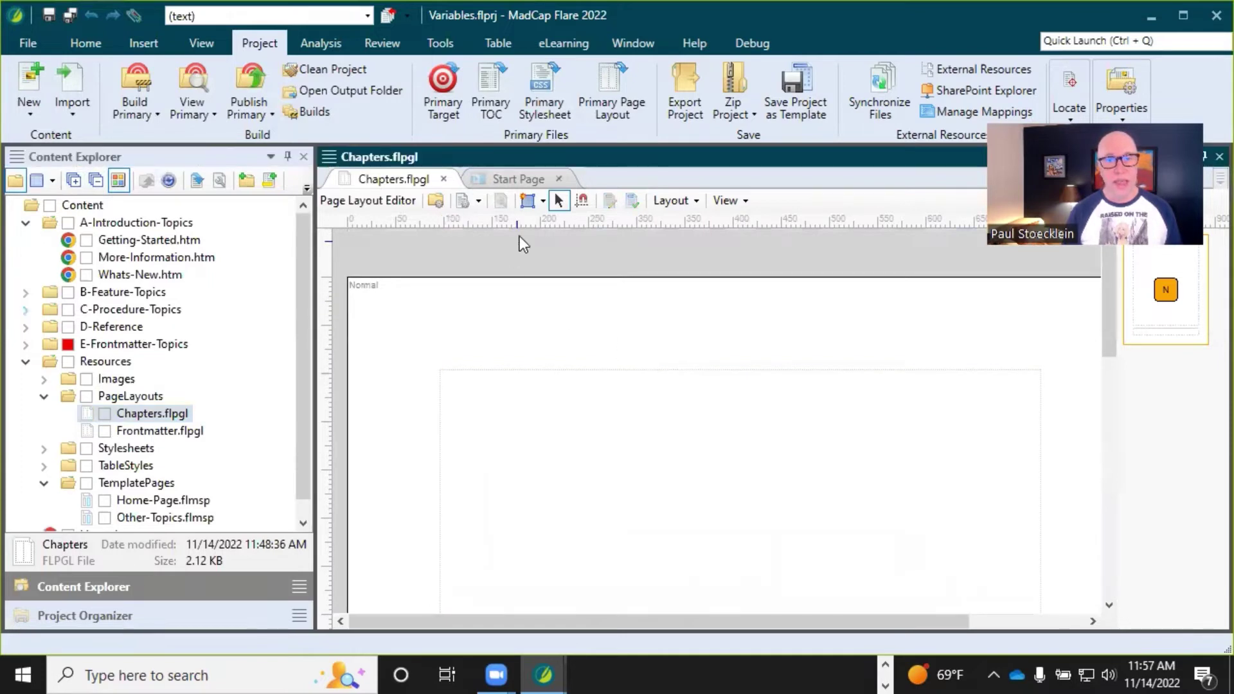
{"action": "left_click", "coordinate": [543, 200]}
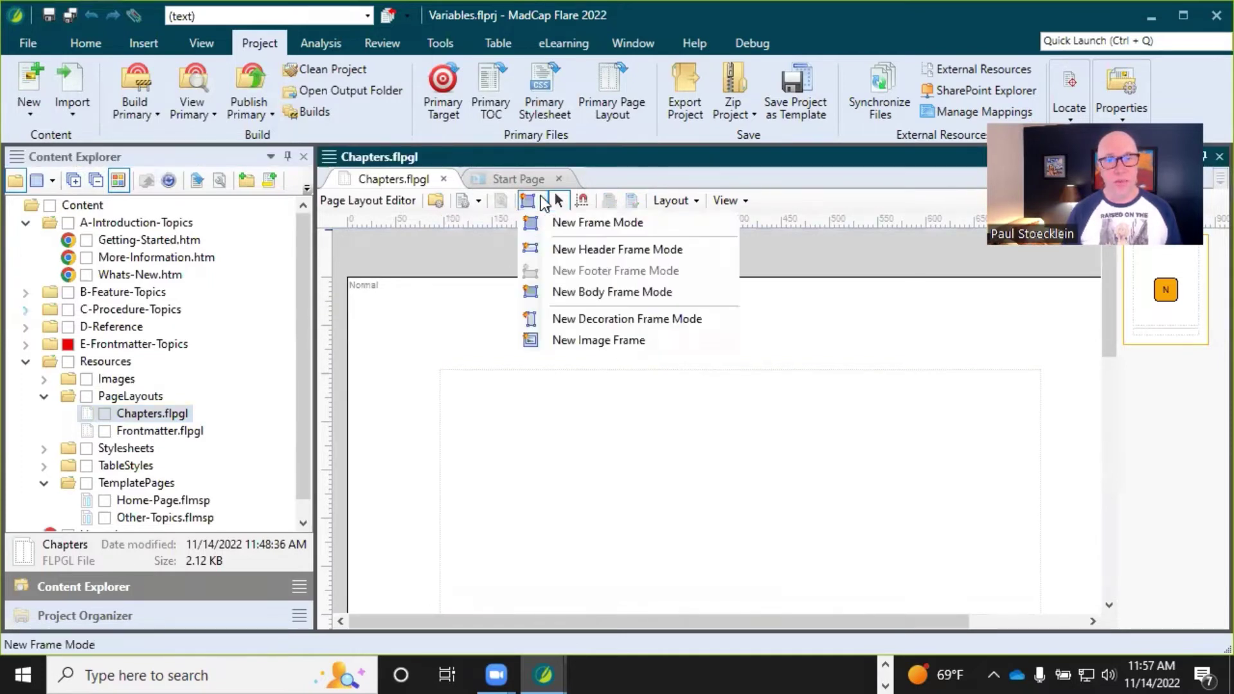
{"action": "left_click", "coordinate": [565, 249]}
{"action": "left_click_drag", "start_coordinate": [447, 308], "coordinate": [1043, 352]}
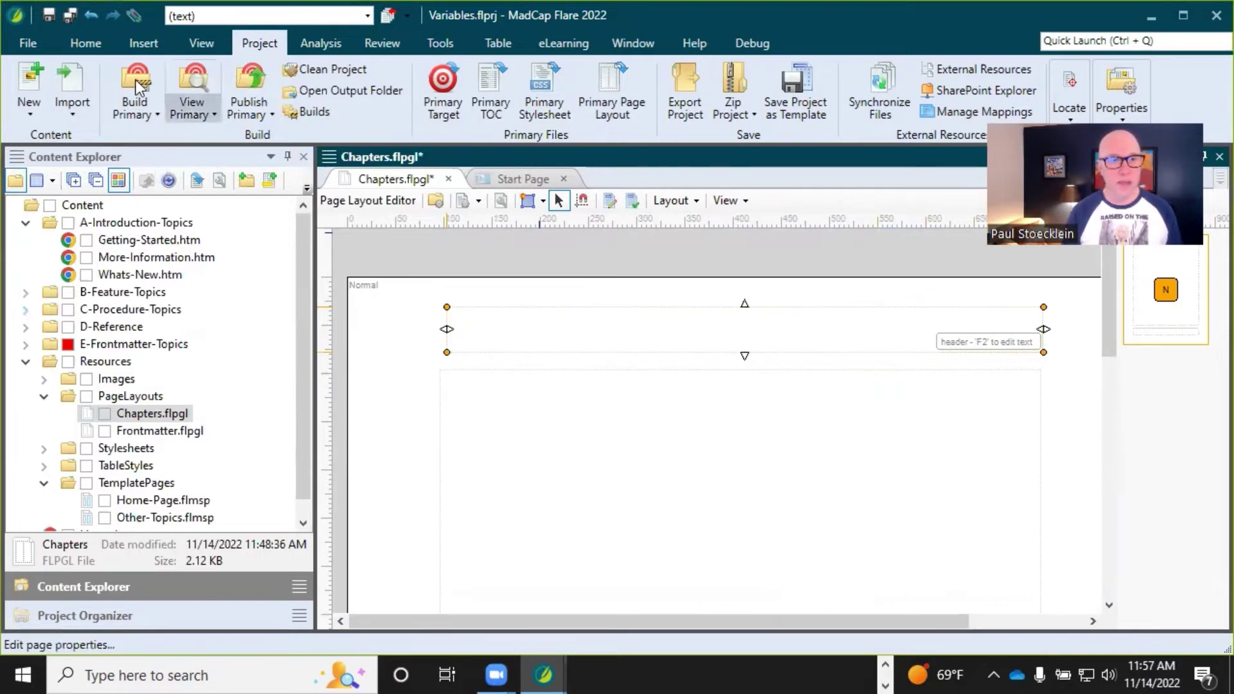
{"action": "left_click", "coordinate": [87, 10]}
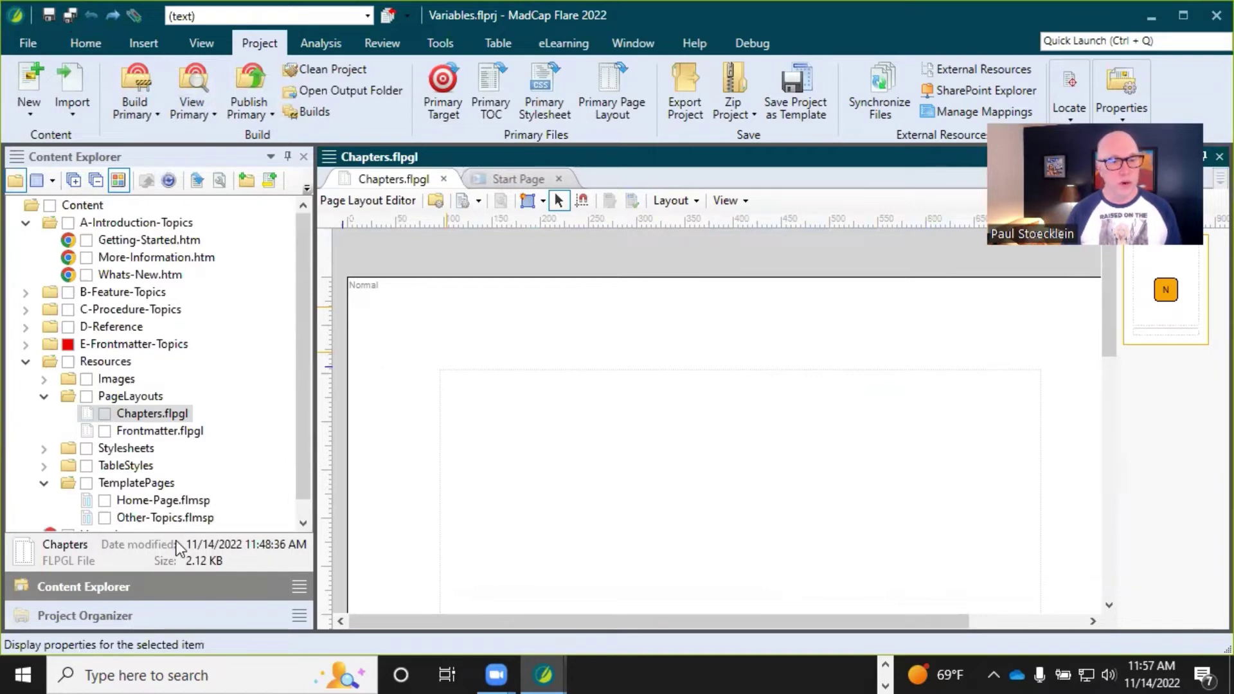
- Open Styles.css from the Stylesheets folder and select the h1 style
{"action": "scroll", "coordinate": [149, 467], "scroll_direction": "down", "scroll_amount": 1}
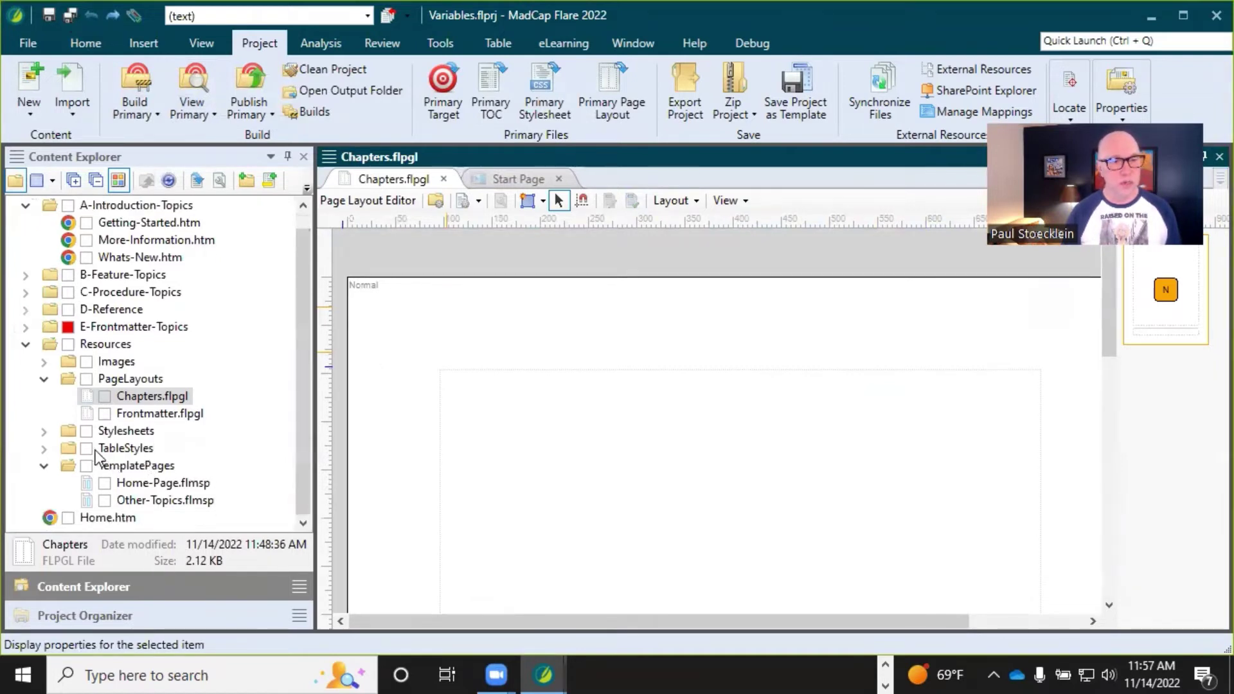
{"action": "left_click", "coordinate": [43, 431]}
{"action": "double_click", "coordinate": [143, 449]}
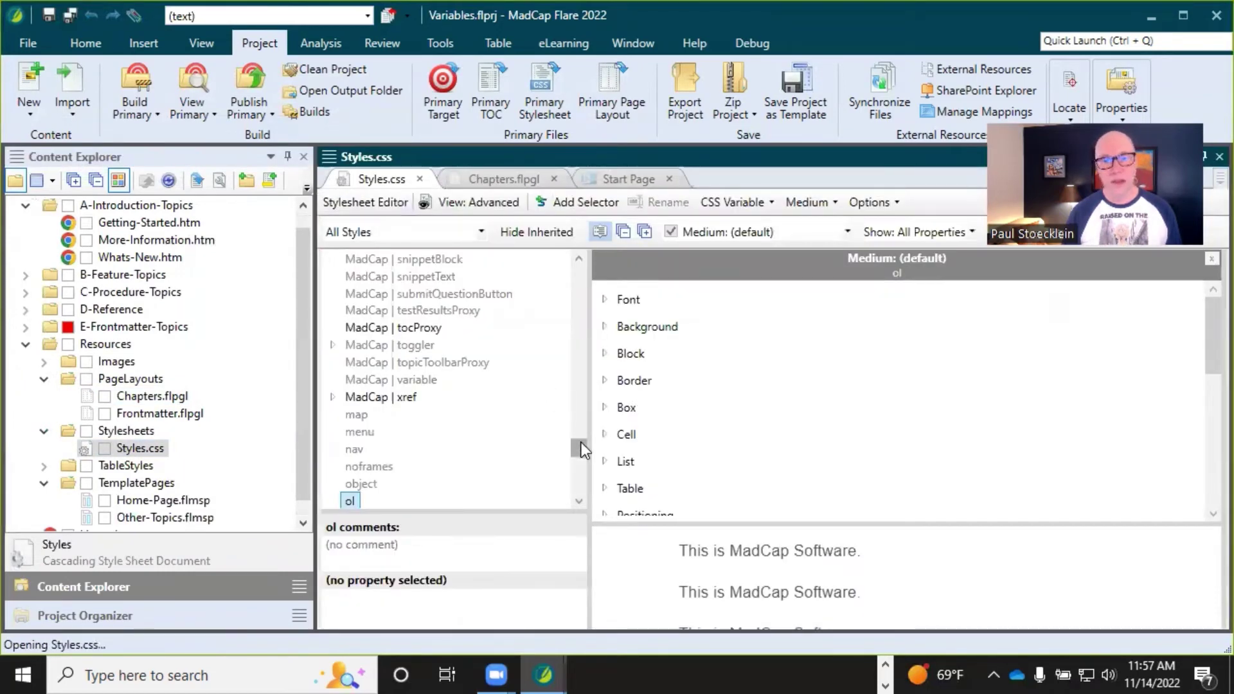
{"action": "left_click_drag", "start_coordinate": [581, 446], "coordinate": [562, 323]}
{"action": "left_click", "coordinate": [350, 276]}
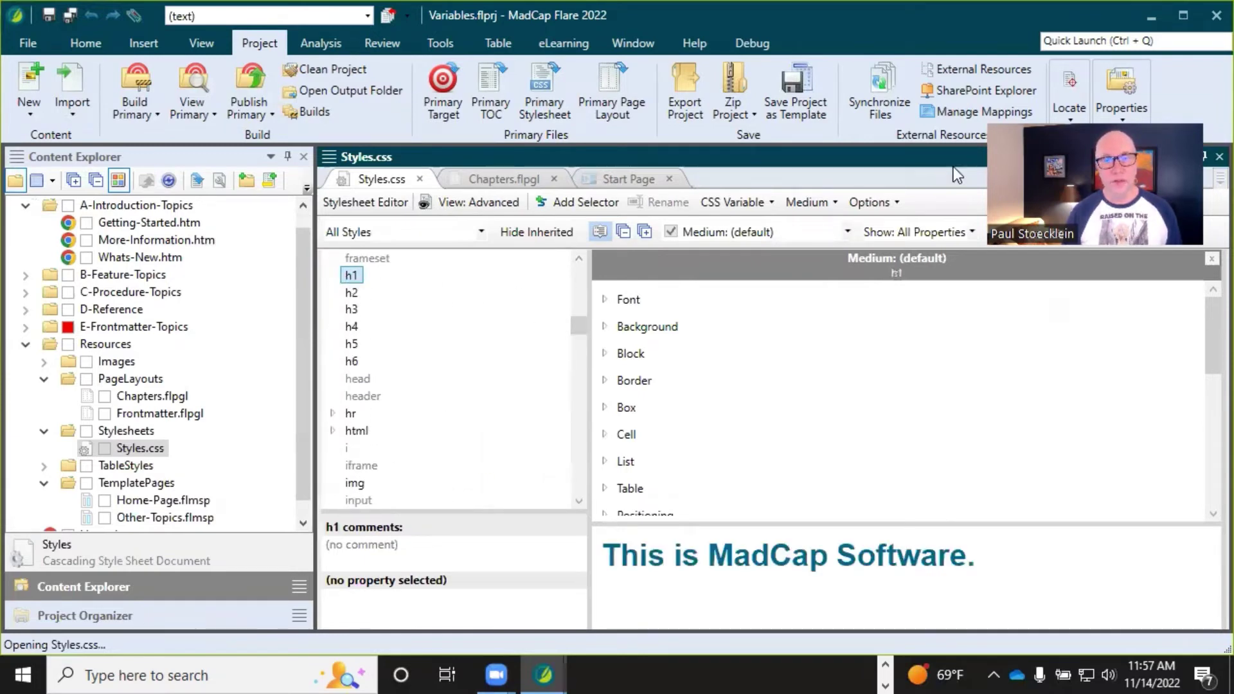
- Limit the displayed style properties to those set in this or an imported stylesheet
{"action": "left_click", "coordinate": [919, 232]}
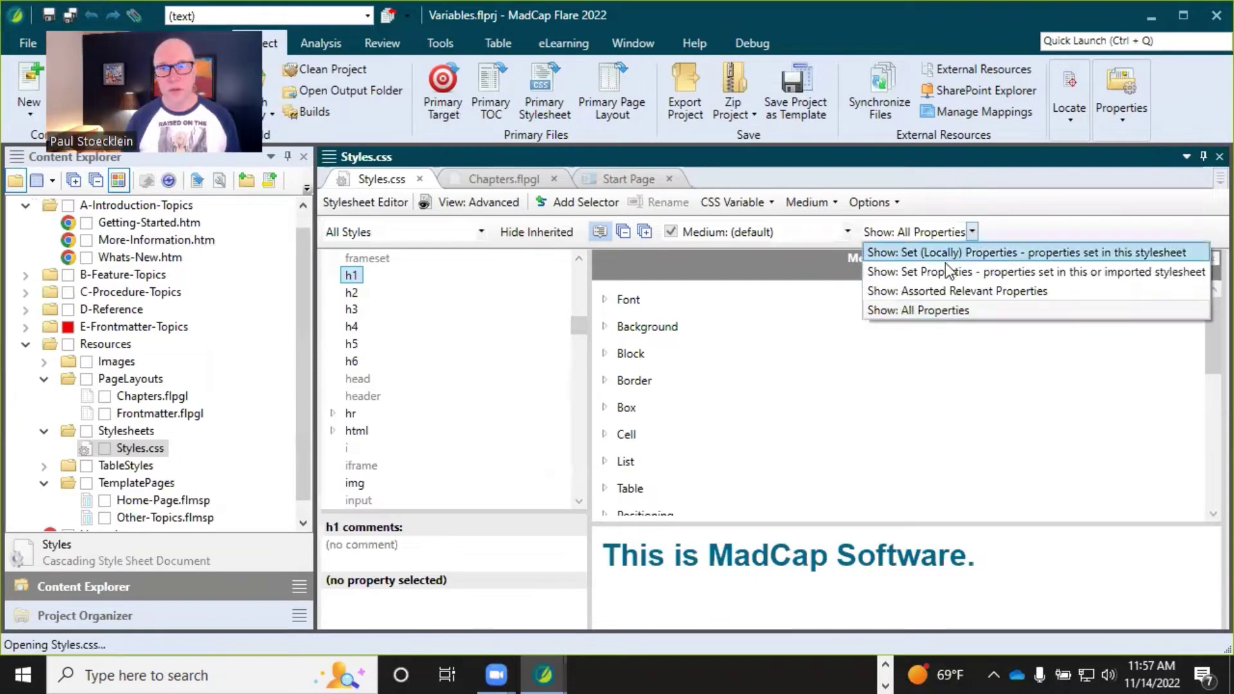
{"action": "left_click", "coordinate": [947, 265]}
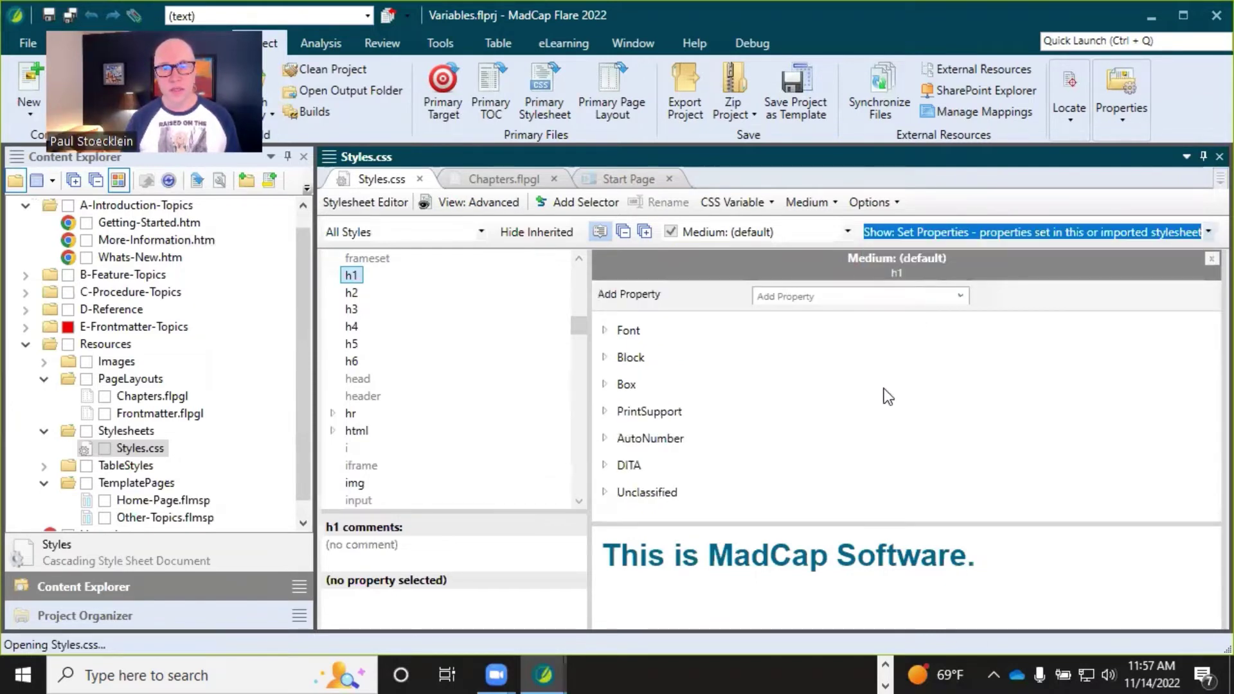
{"action": "left_click", "coordinate": [723, 388]}
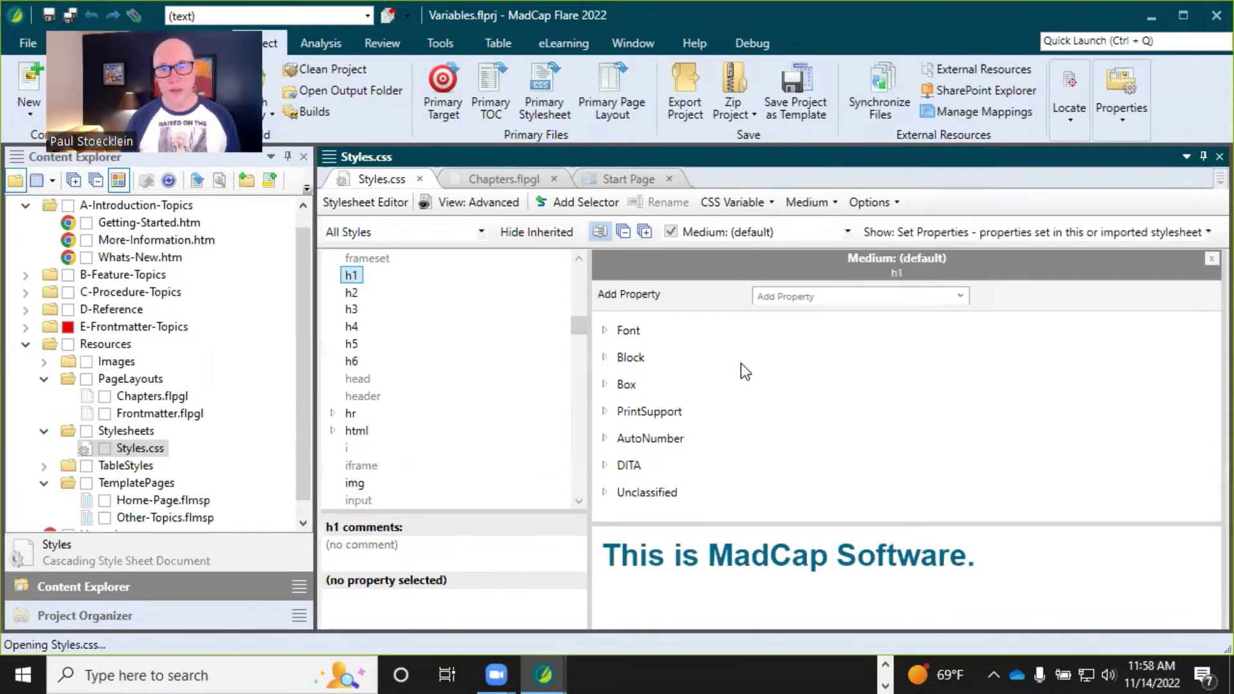
- Check the mc-heading-level property under PrintSupport for the h1 and h2 styles
{"action": "left_click", "coordinate": [605, 412]}
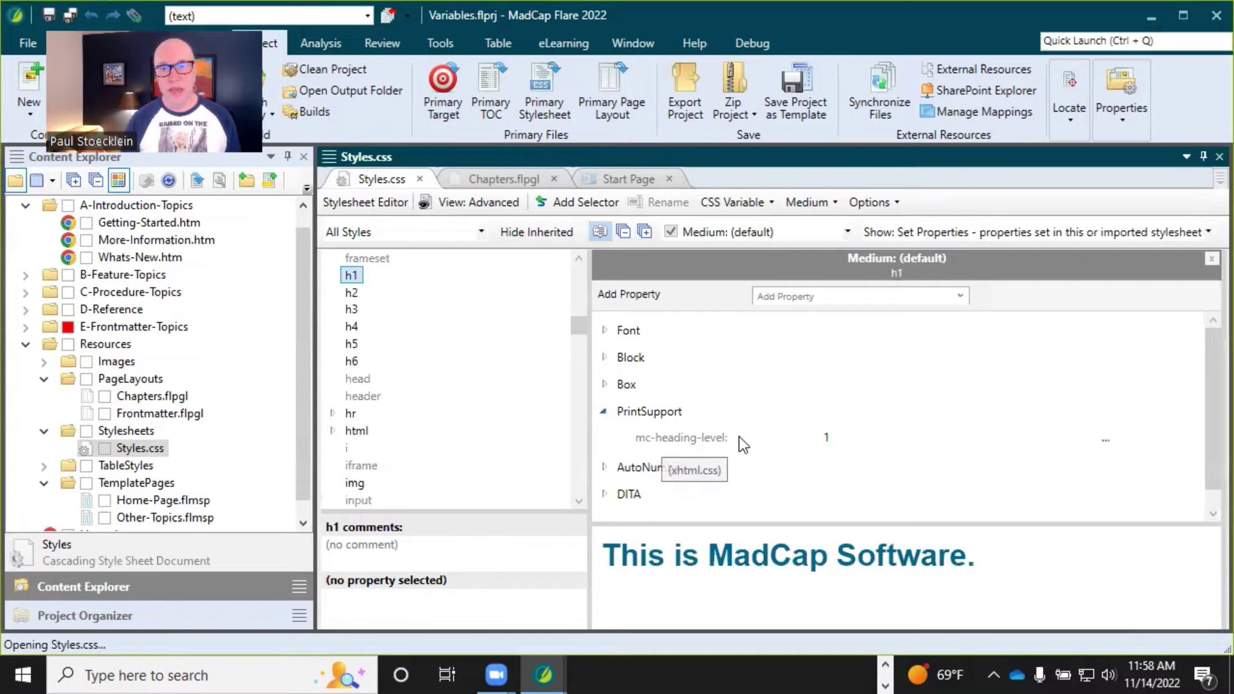
{"action": "left_click", "coordinate": [824, 439]}
{"action": "left_click", "coordinate": [354, 292]}
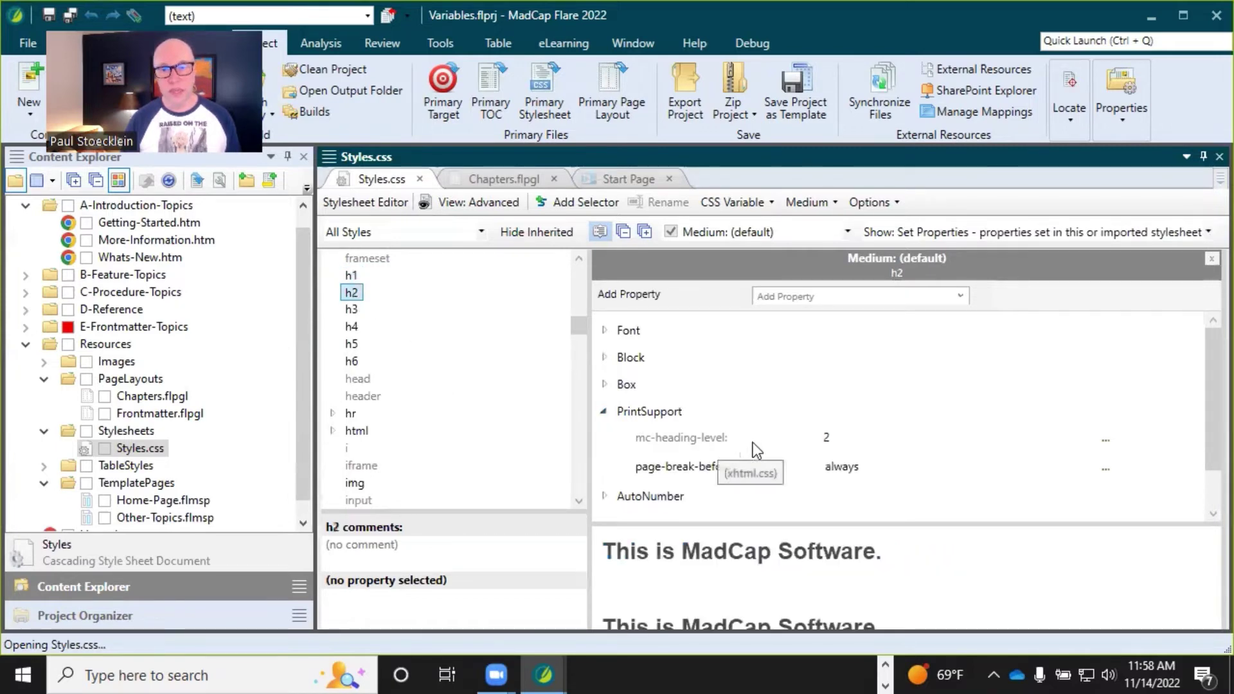
- Open the h2 style's mc-heading-level value for editing and close it without changing it
{"action": "left_click", "coordinate": [849, 439]}
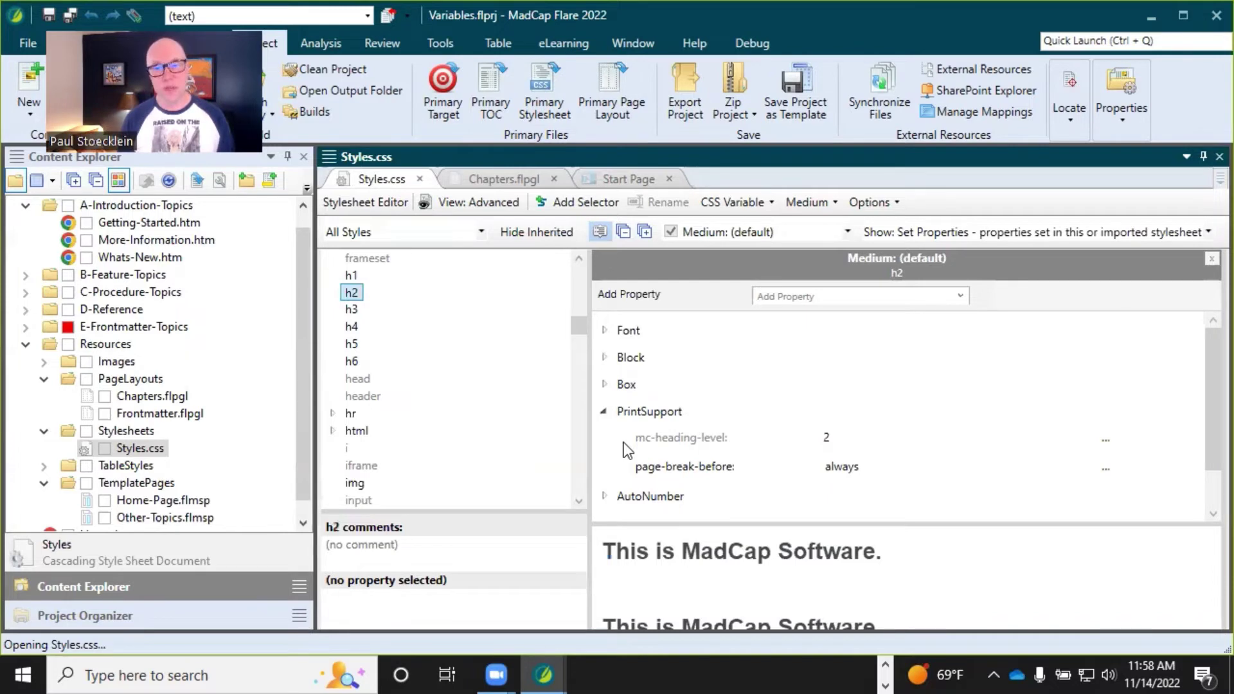
{"action": "left_click", "coordinate": [827, 439]}
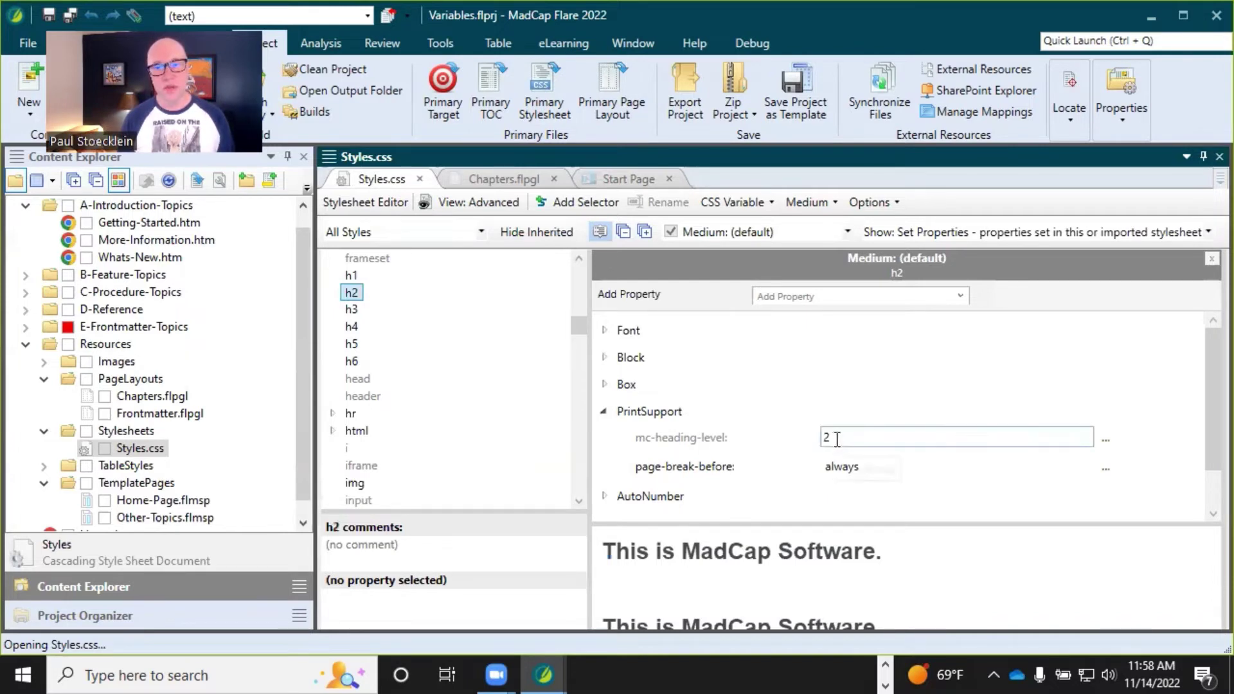
{"action": "key", "text": "Return"}
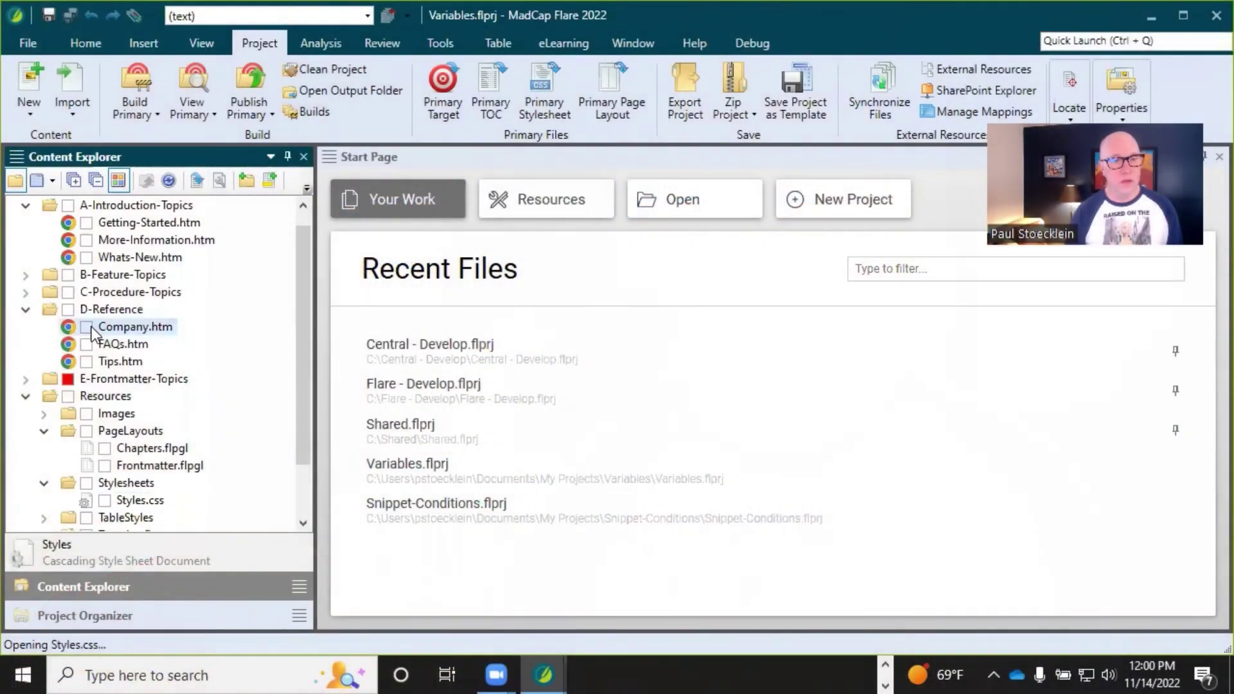
- Open Company.htm from the D-Reference folder and place the cursor after the CompanyName variable
{"action": "double_click", "coordinate": [92, 329]}
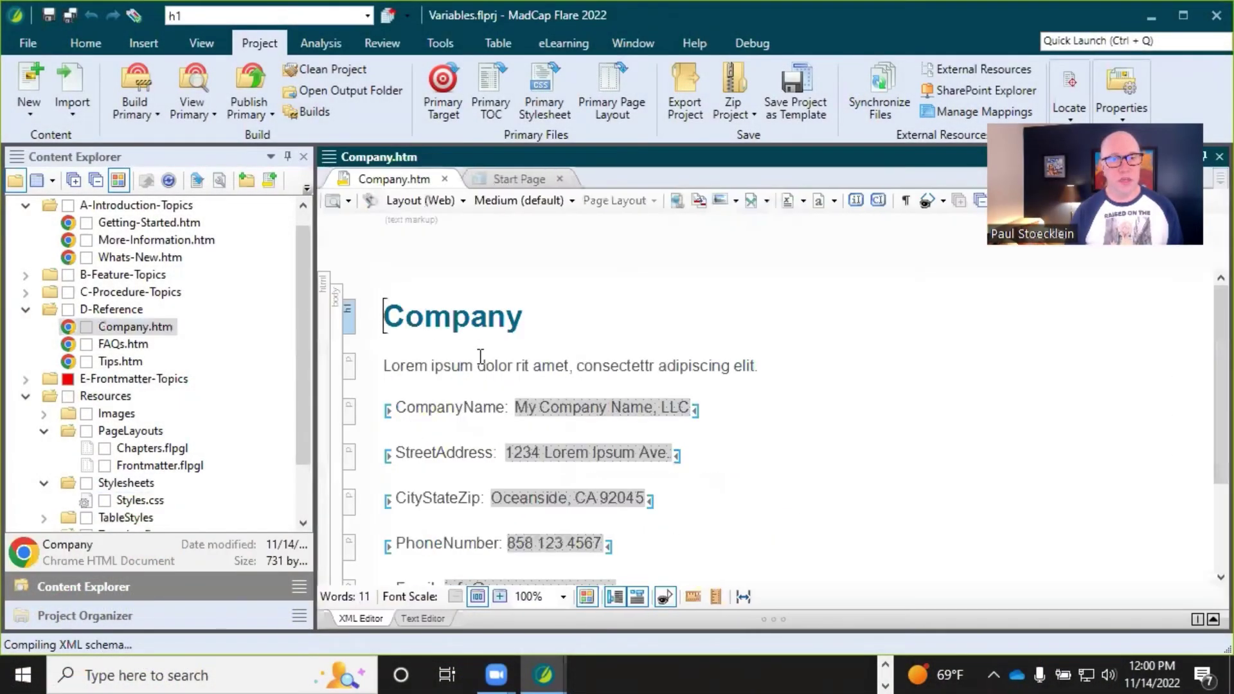
{"action": "left_click", "coordinate": [541, 322]}
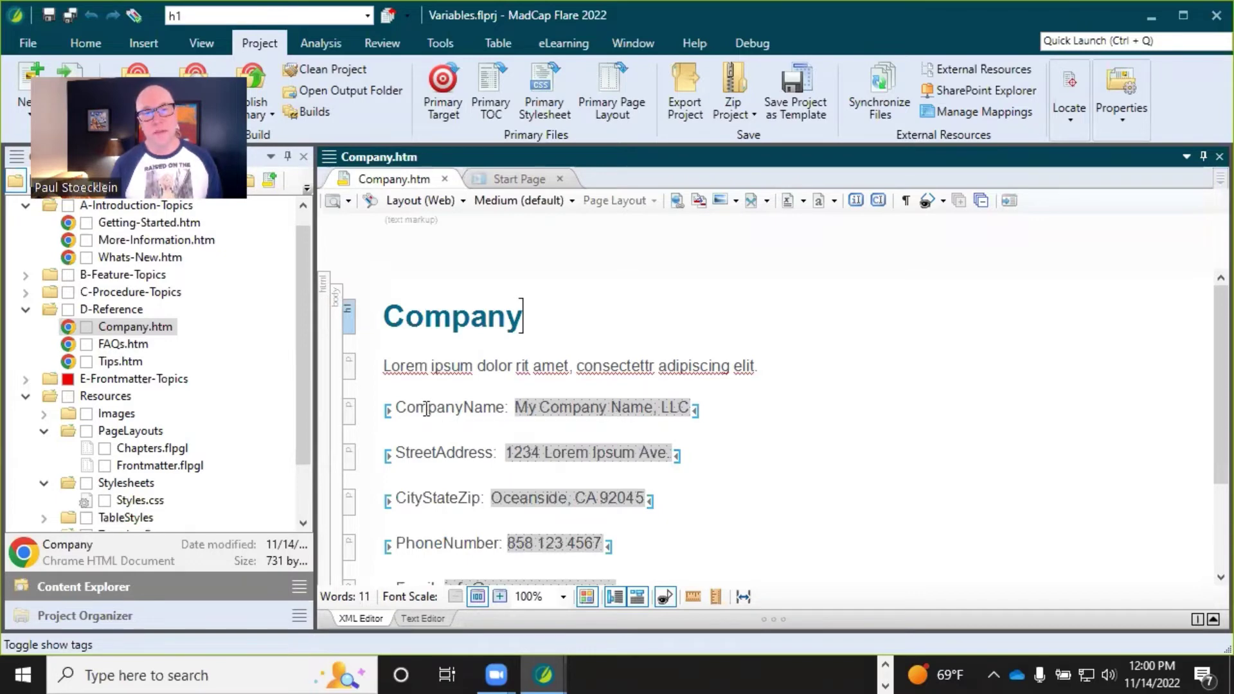
{"action": "mouse_move", "coordinate": [426, 409]}
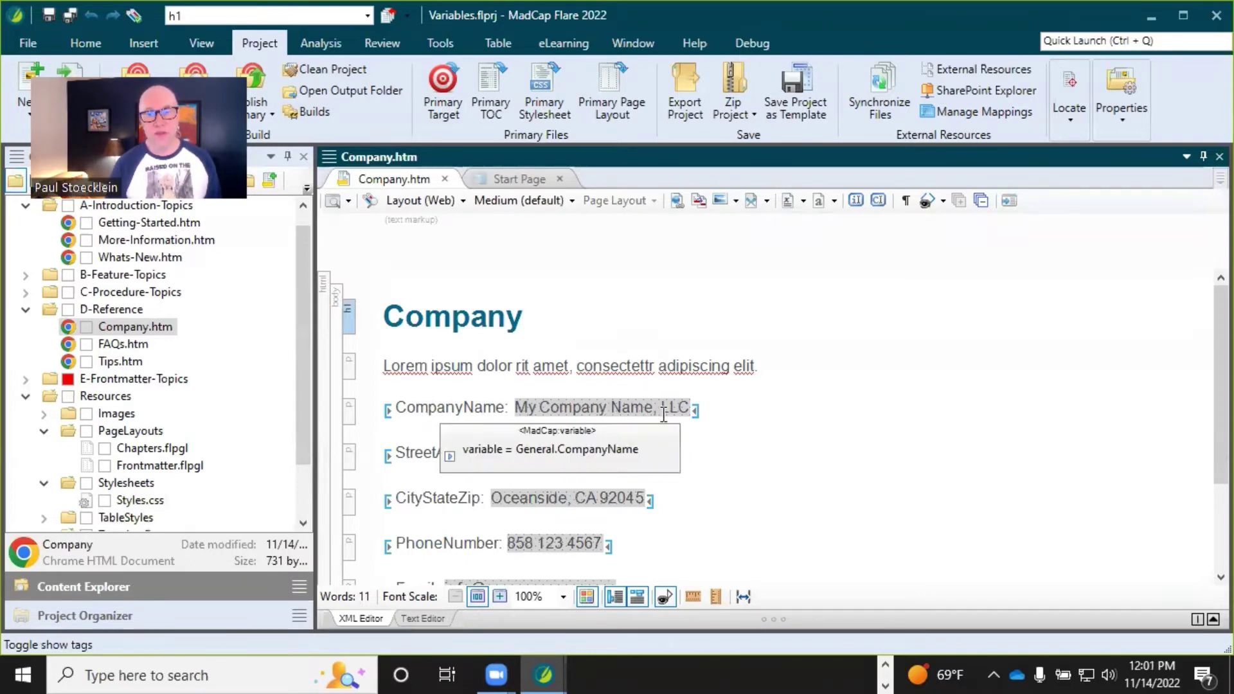
{"action": "left_click", "coordinate": [702, 403]}
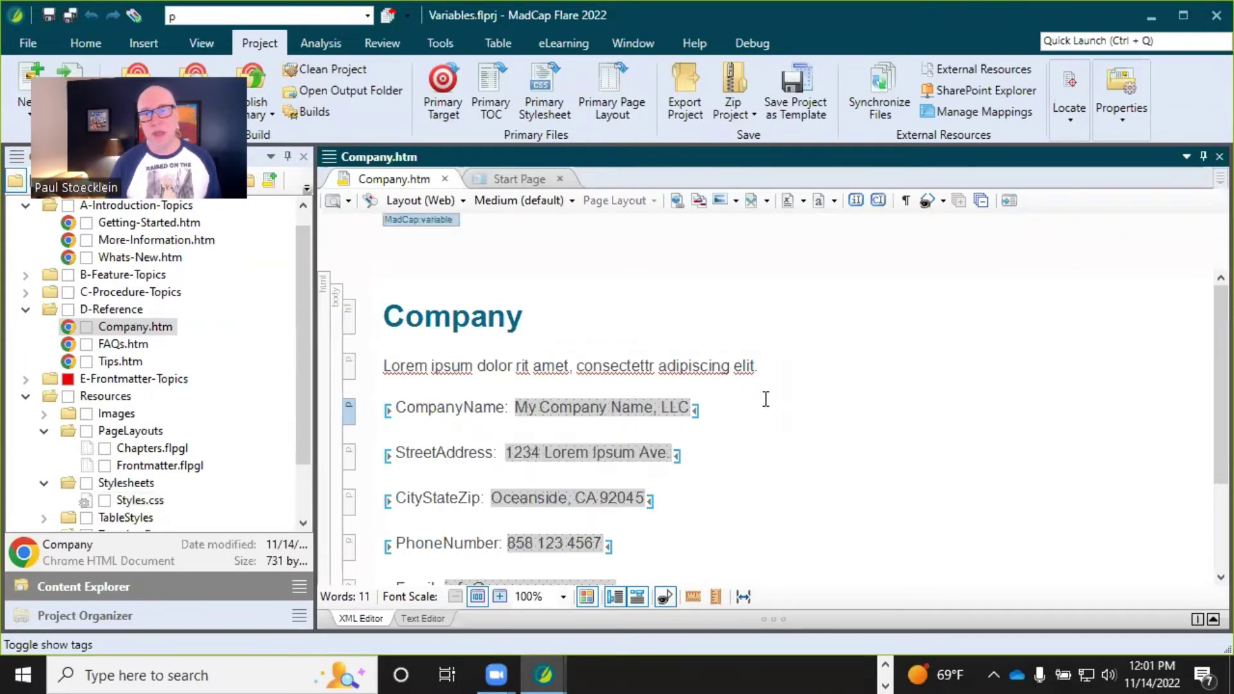
- Hide the variable names in the Company topic
{"action": "left_click", "coordinate": [943, 201]}
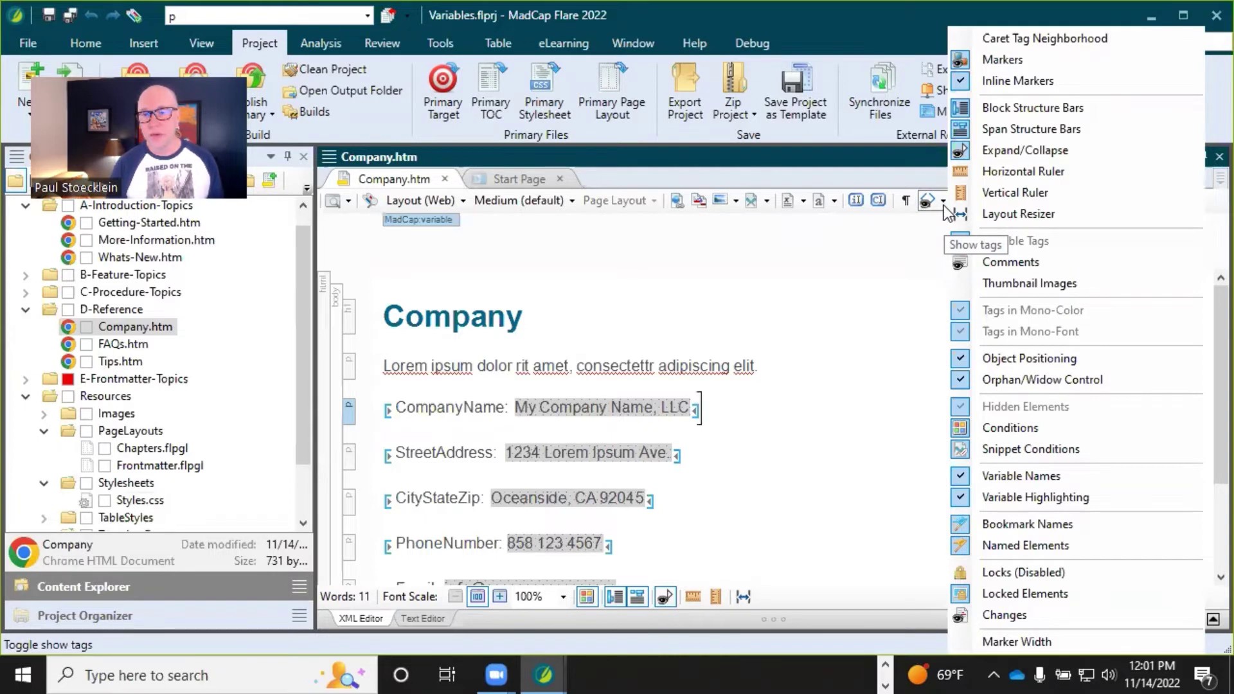
{"action": "left_click", "coordinate": [988, 477]}
{"action": "left_click", "coordinate": [775, 369]}
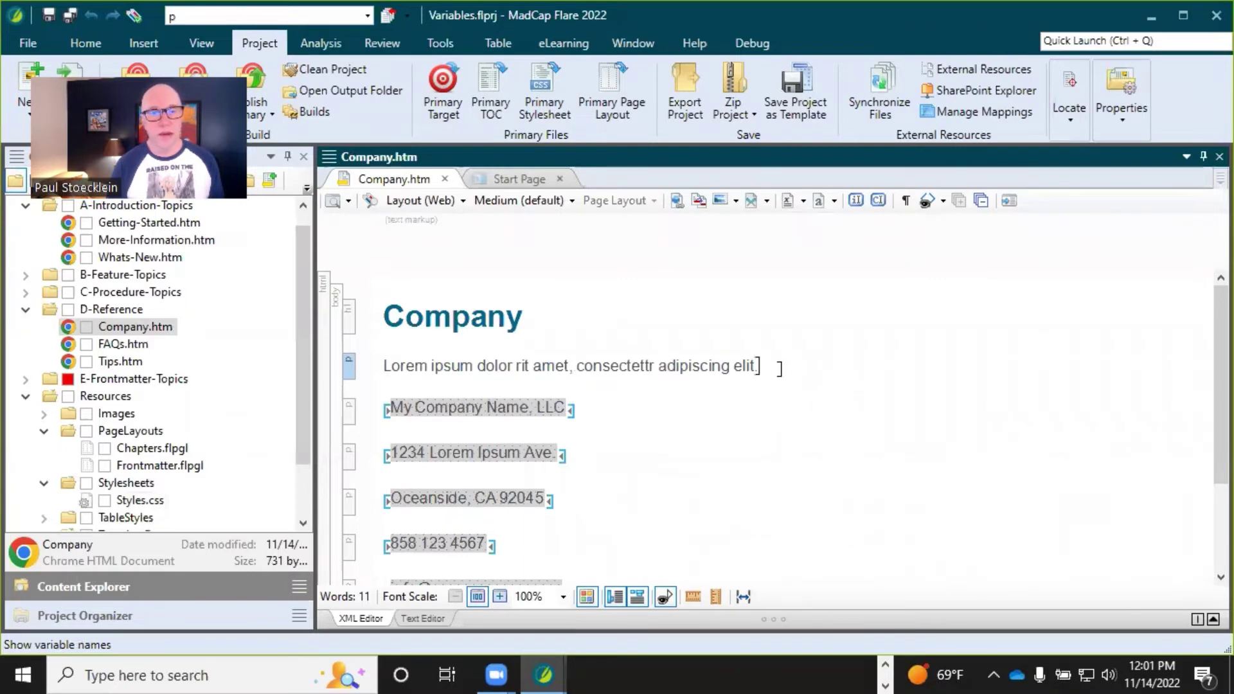
- Turn off variable highlighting and the markers in the Company topic
{"action": "mouse_move", "coordinate": [552, 416]}
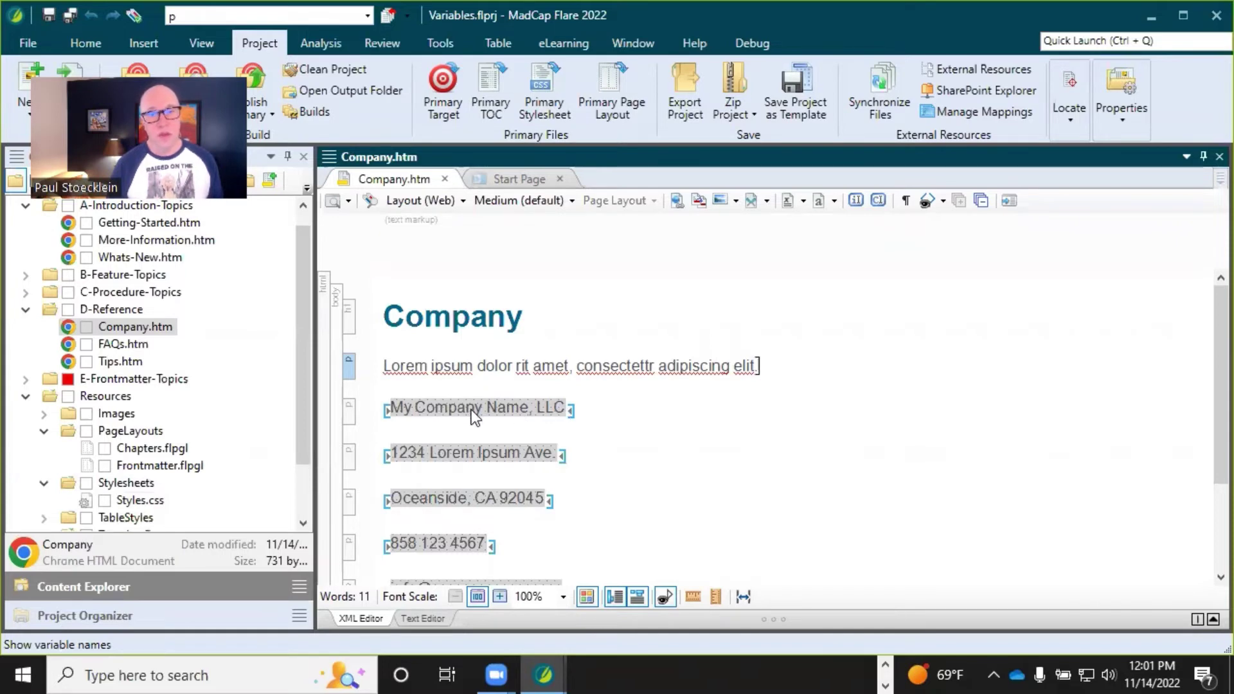
{"action": "left_click", "coordinate": [943, 202]}
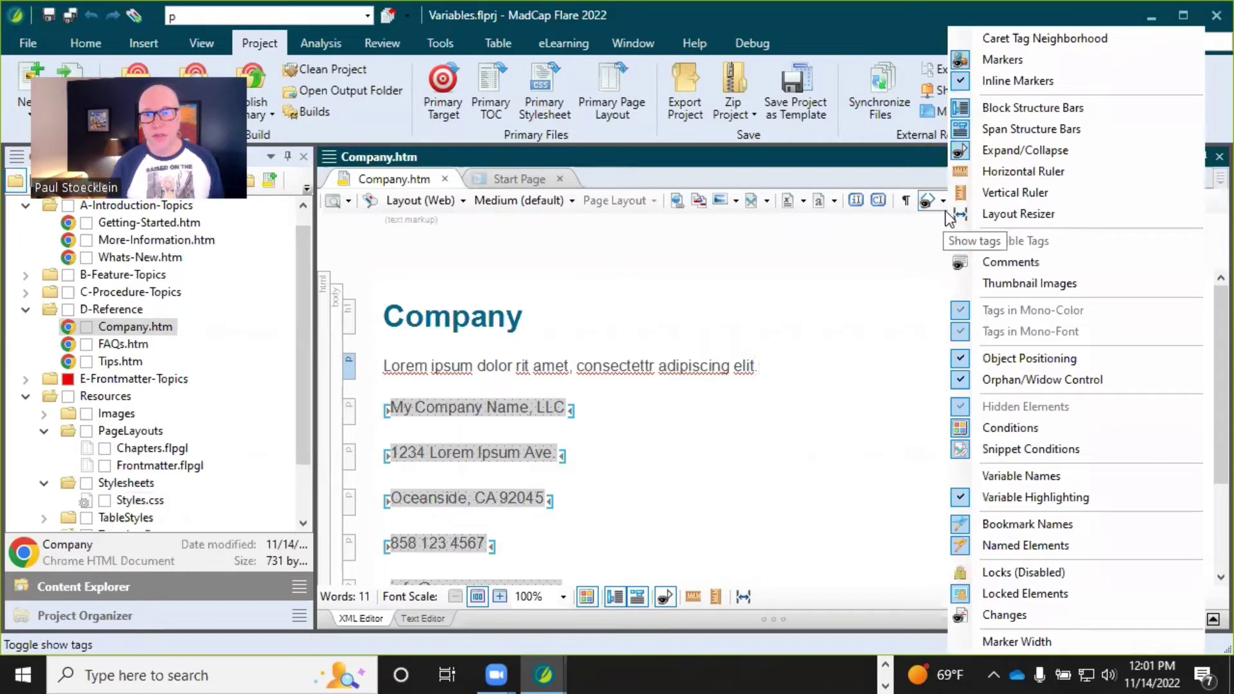
{"action": "left_click", "coordinate": [1019, 494]}
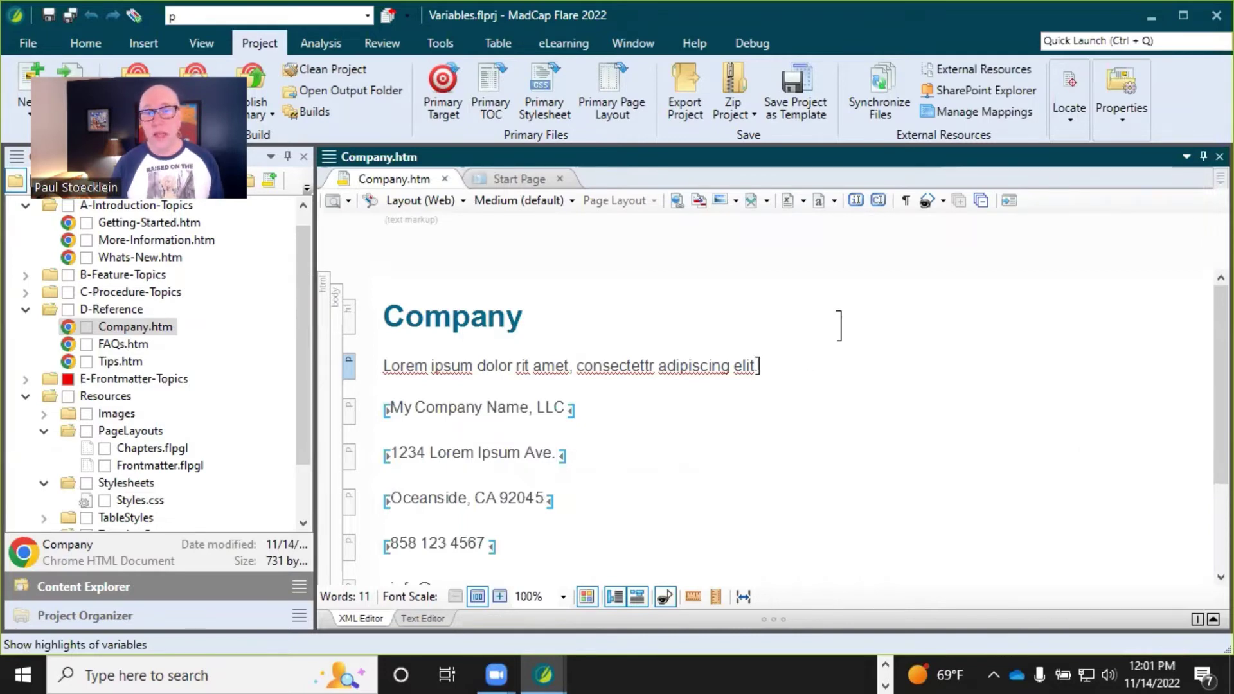
{"action": "left_click", "coordinate": [943, 200]}
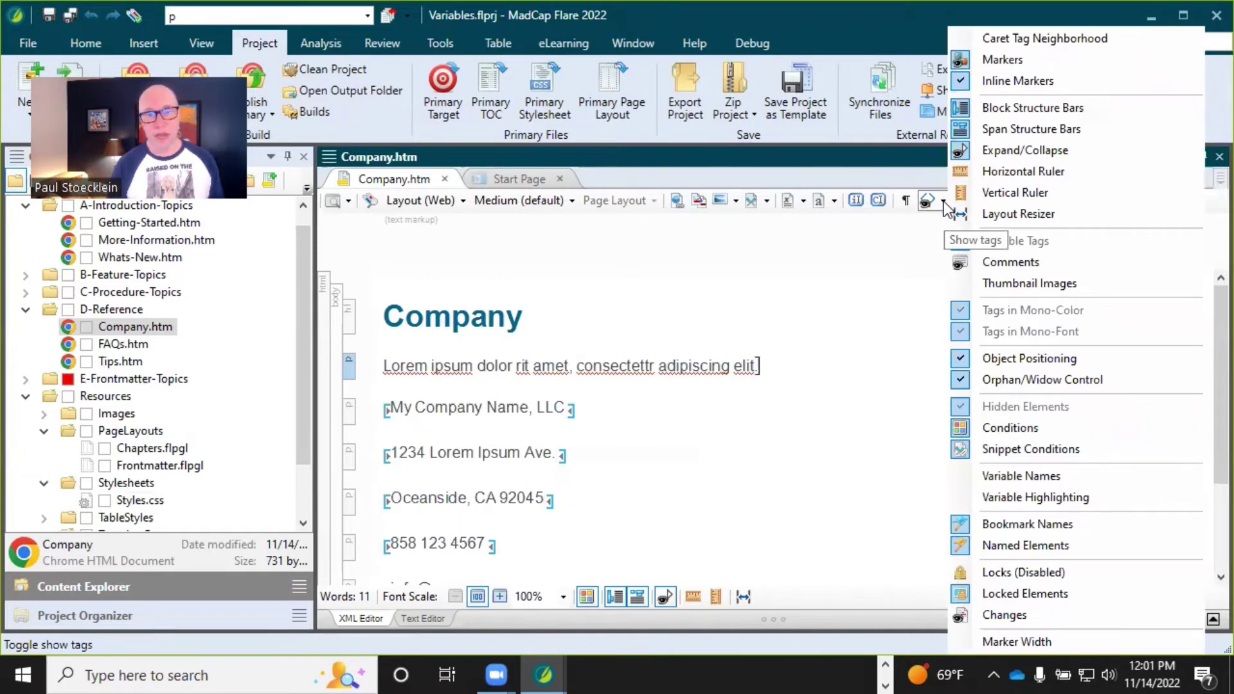
{"action": "left_click", "coordinate": [992, 59]}
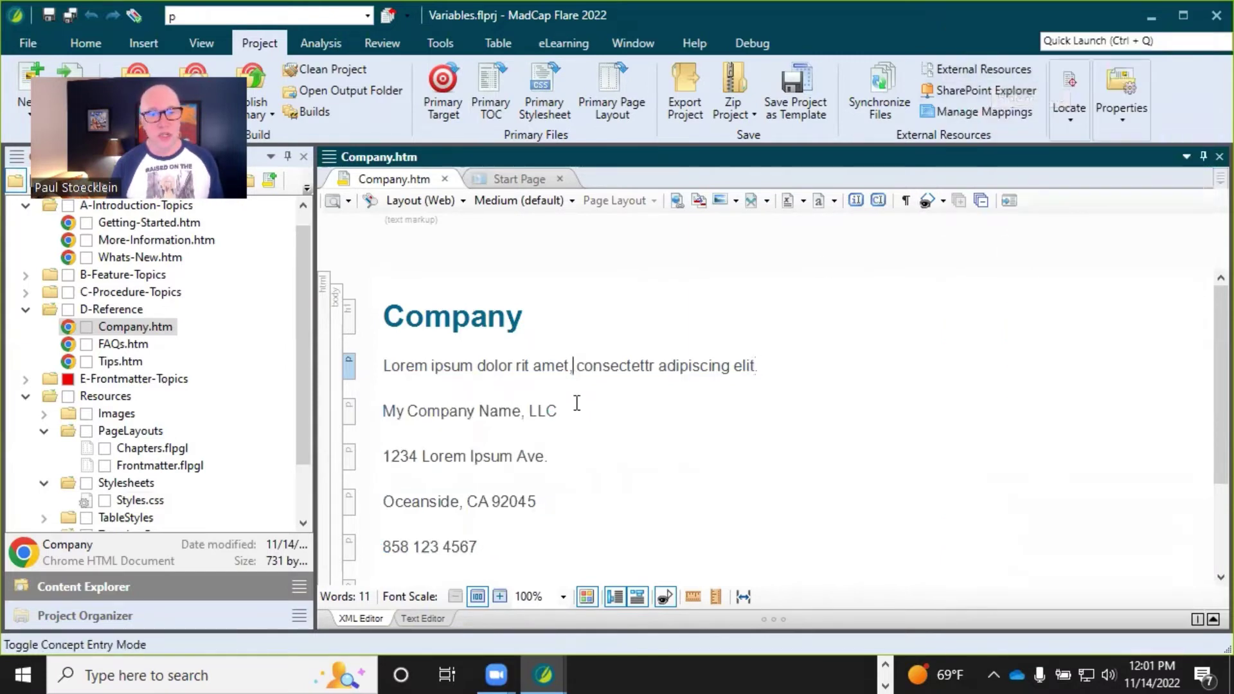
{"action": "left_click", "coordinate": [572, 365]}
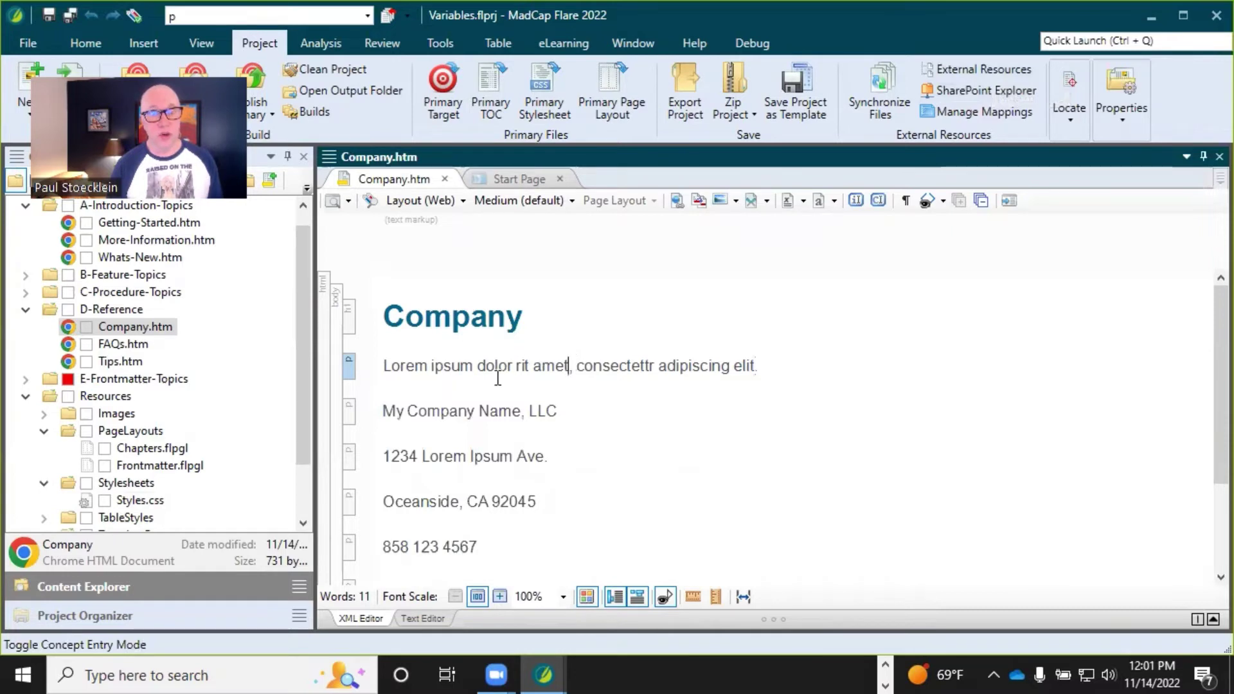
- Select the company name variable in the topic to examine how it is identified in the structure bars
{"action": "left_click", "coordinate": [487, 414]}
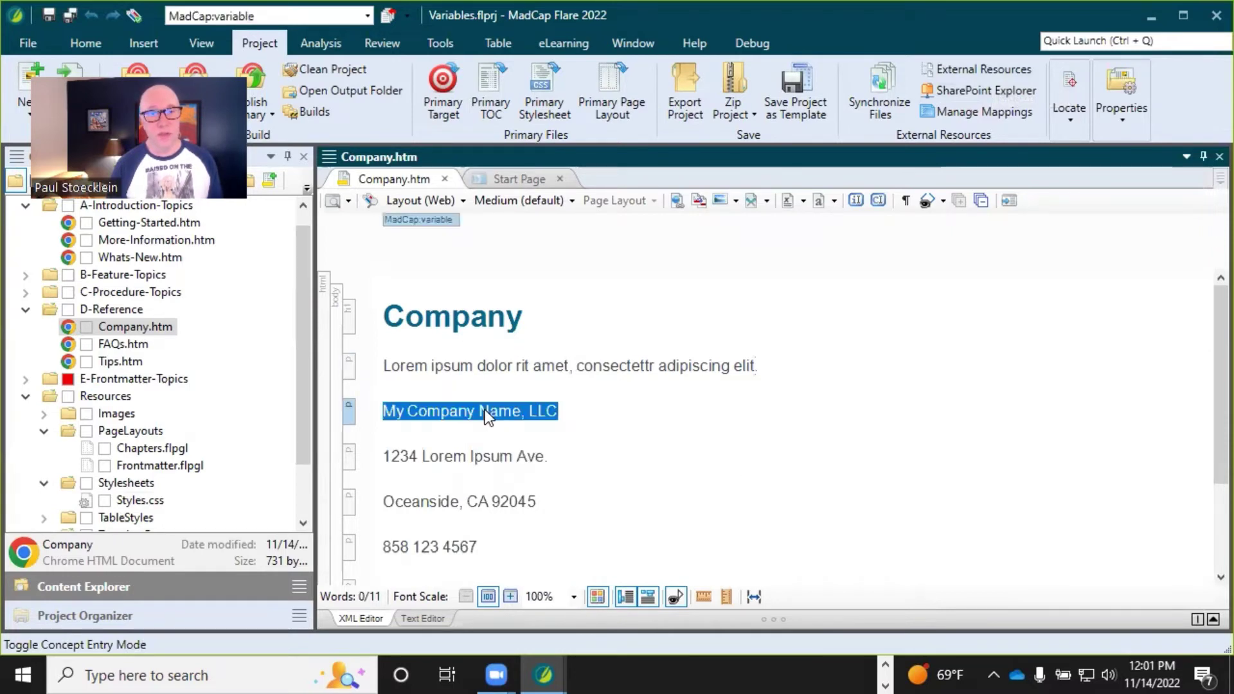
{"action": "left_click", "coordinate": [524, 365]}
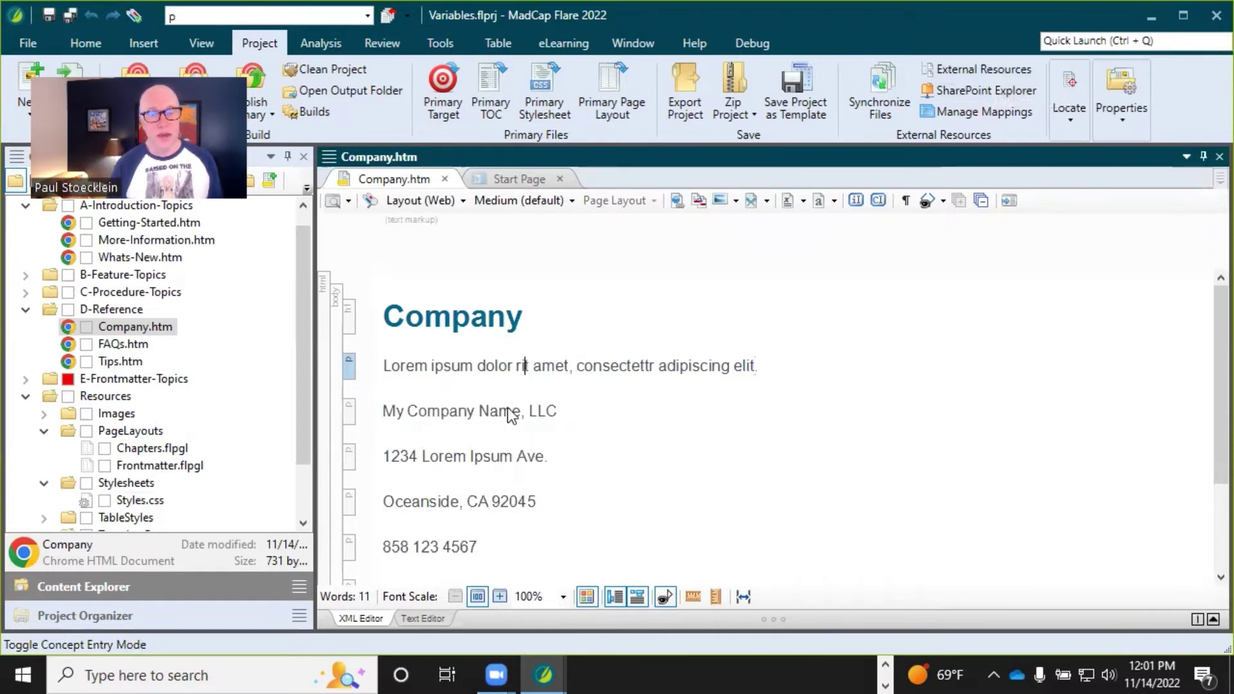
{"action": "left_click", "coordinate": [500, 415]}
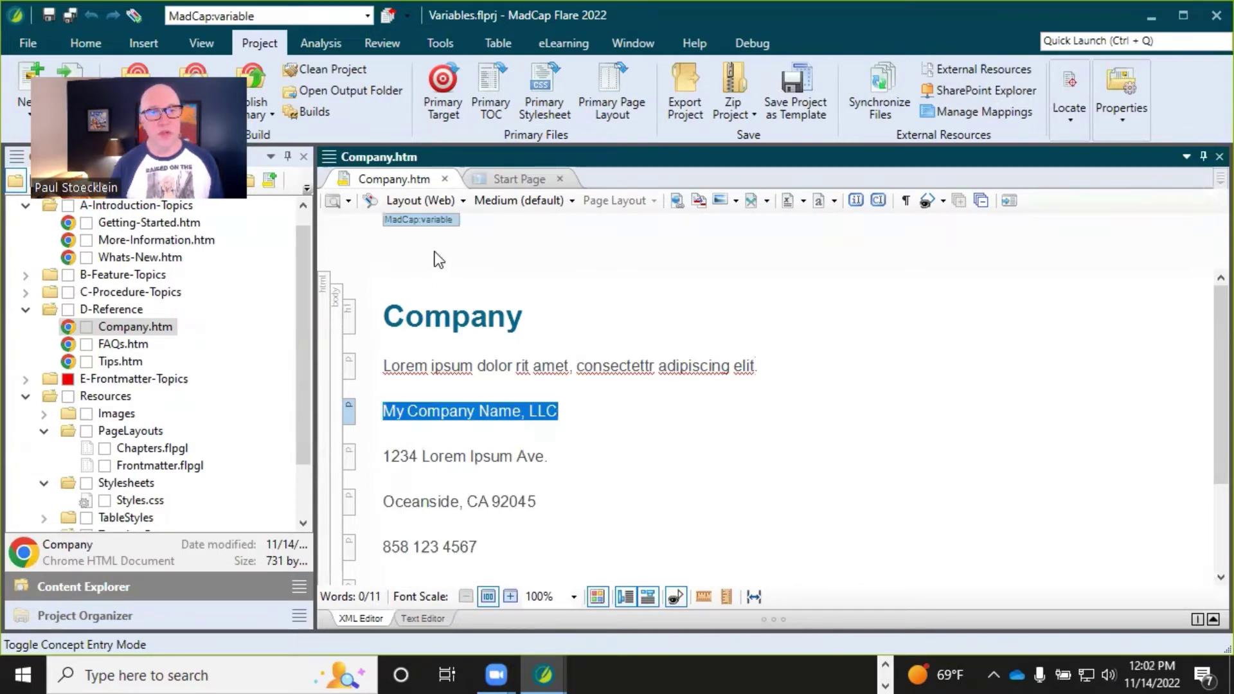
{"action": "mouse_move", "coordinate": [433, 231]}
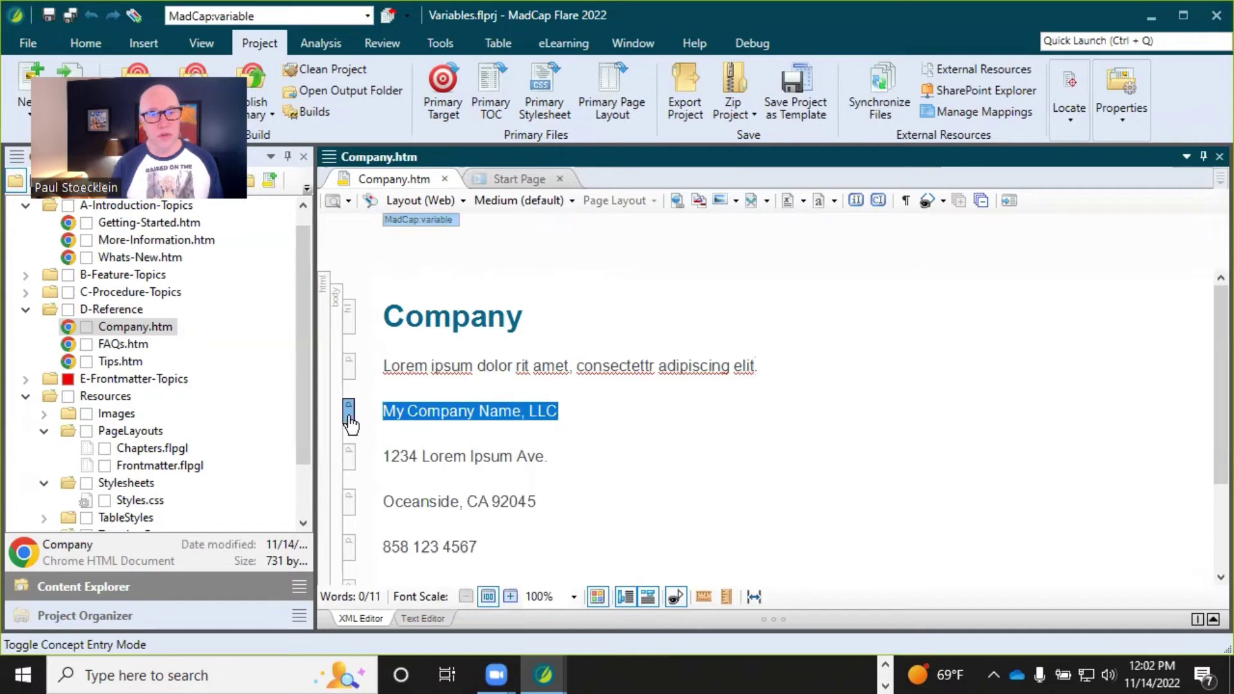
- Deselect the company name variable and turn variable highlighting back on
{"action": "left_click", "coordinate": [582, 408]}
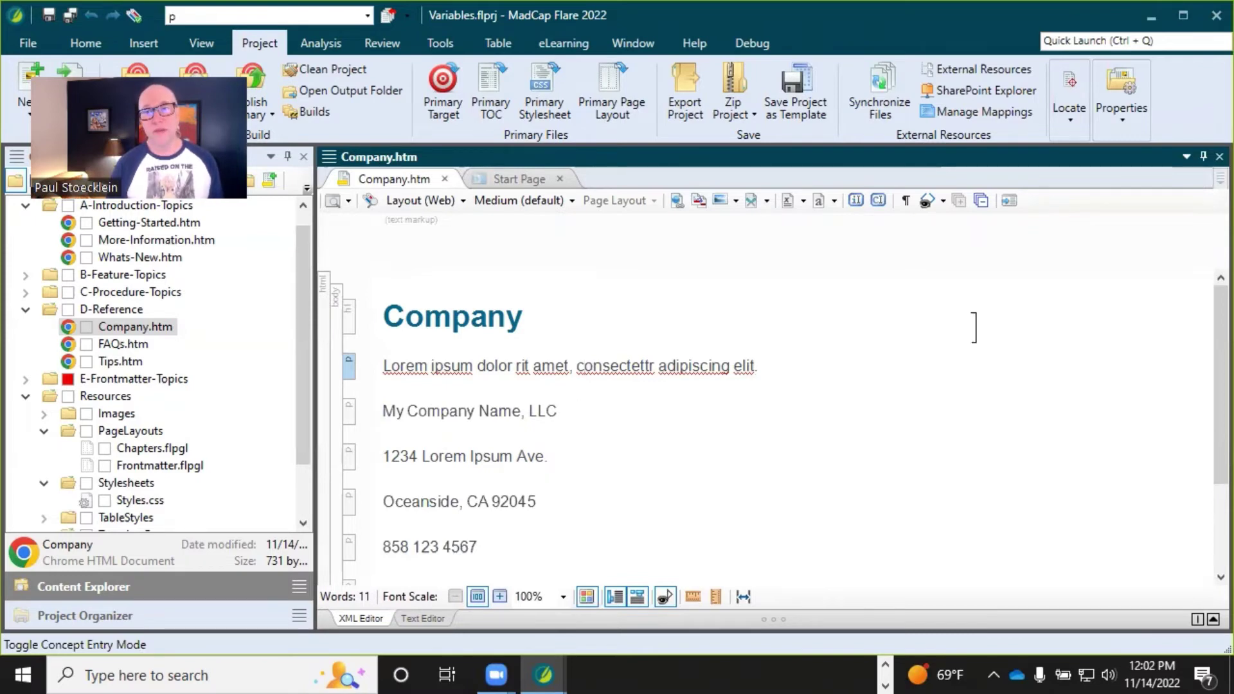
{"action": "left_click", "coordinate": [943, 202]}
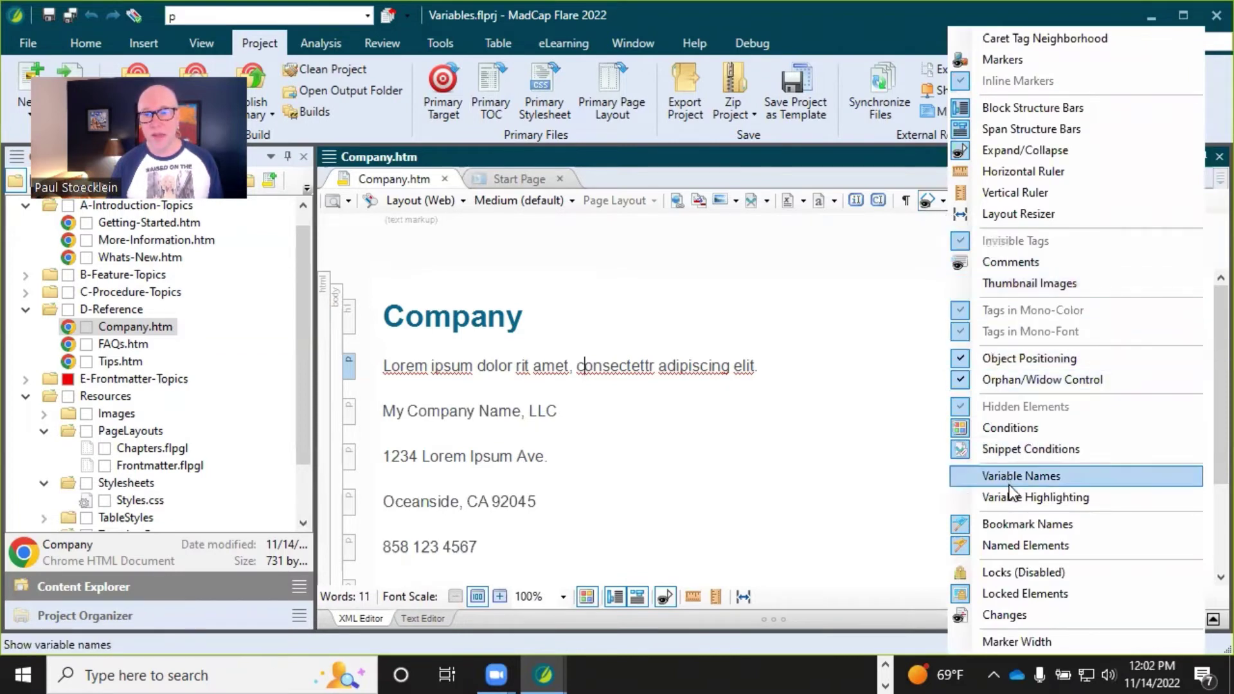
{"action": "left_click", "coordinate": [1023, 497]}
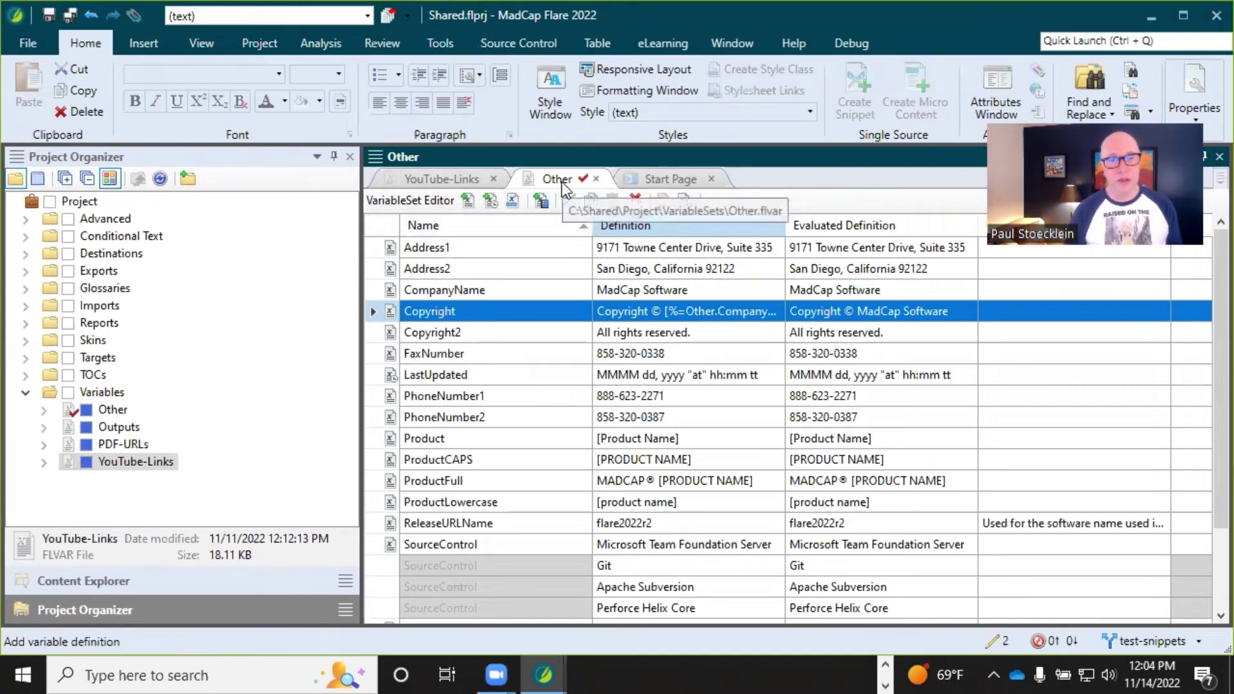
- Open the definition of the UserGuideTitle variable in the Other variable set for editing
{"action": "scroll", "coordinate": [685, 461], "scroll_direction": "down", "scroll_amount": 2}
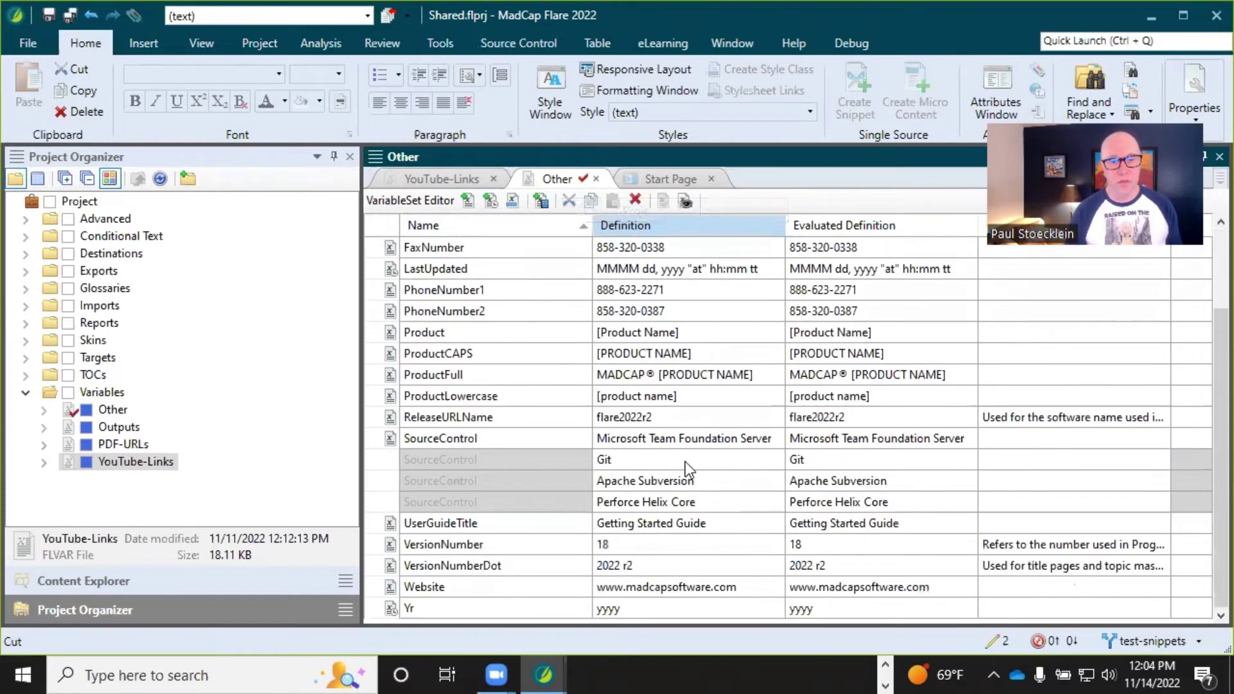
{"action": "left_click", "coordinate": [473, 526]}
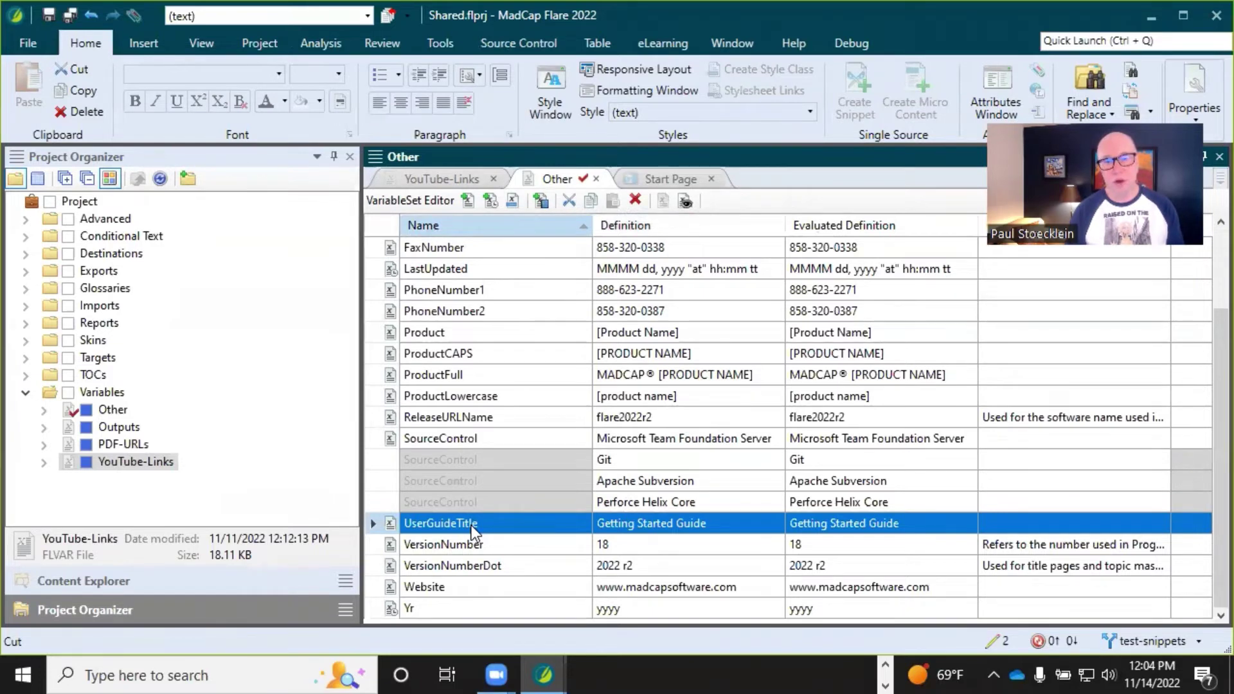
{"action": "left_click", "coordinate": [648, 532]}
{"action": "left_click", "coordinate": [648, 528]}
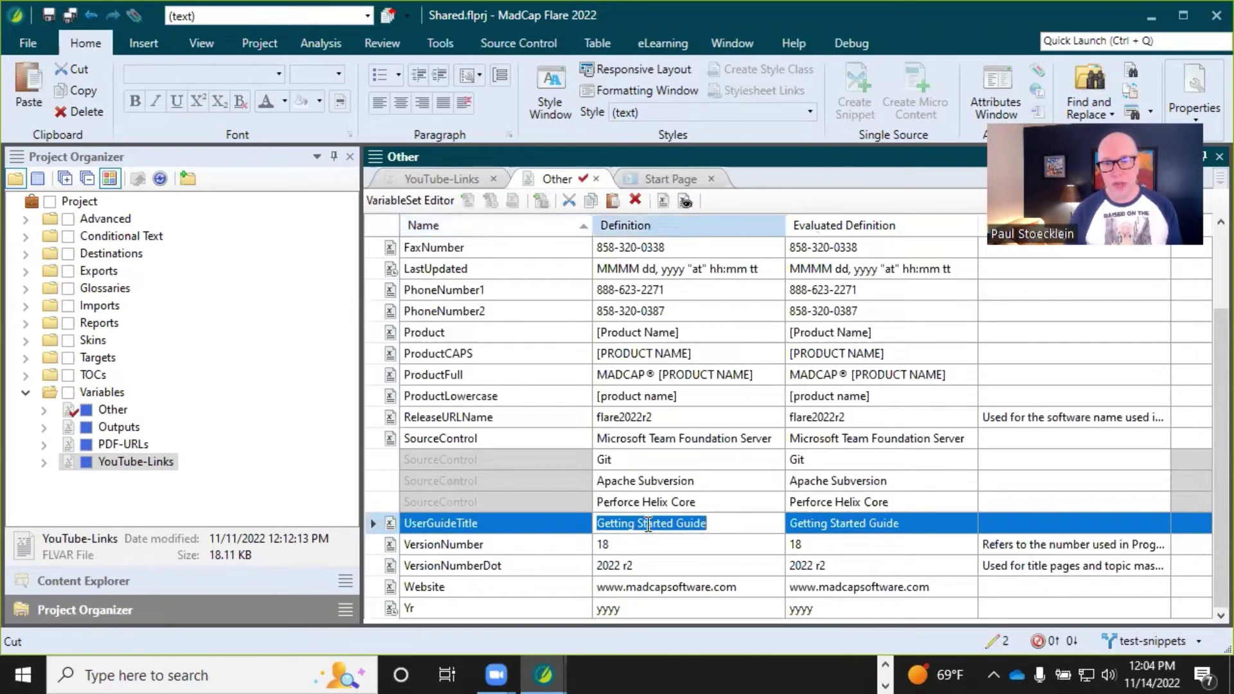
- Hide the Evaluated Definition column in the Other variable set and select the UserGuideTitle variable
{"action": "left_click", "coordinate": [685, 202]}
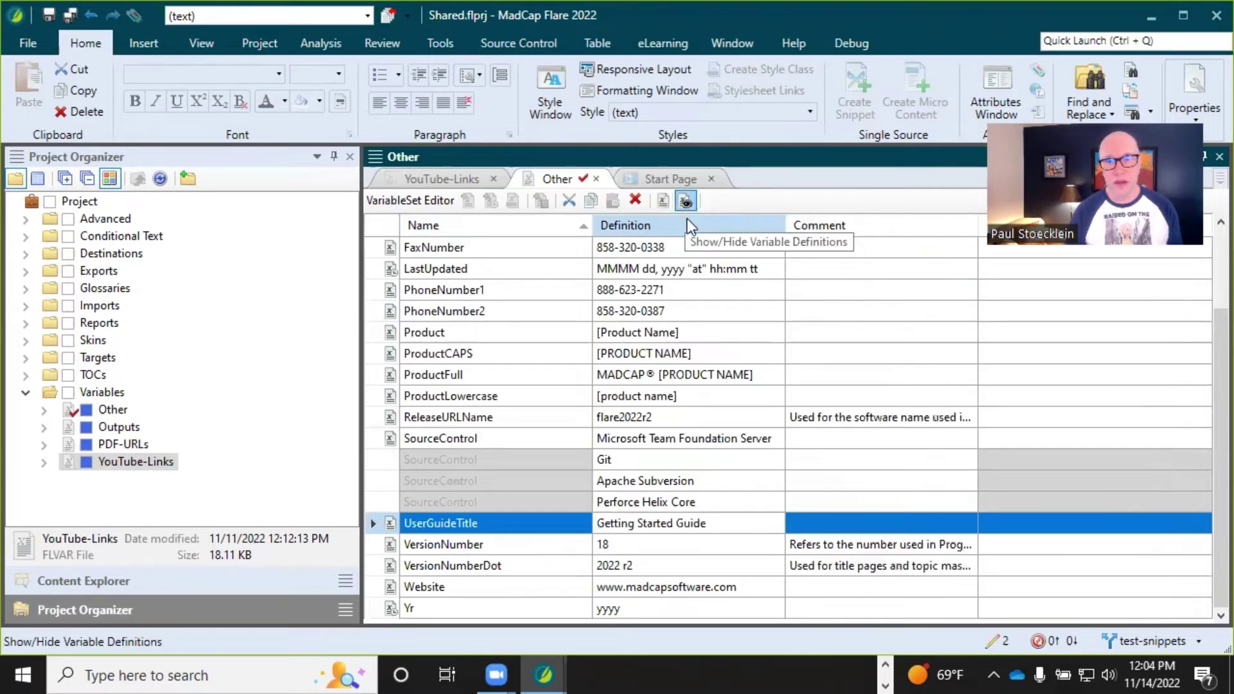
{"action": "left_click", "coordinate": [467, 545]}
{"action": "left_click", "coordinate": [476, 522]}
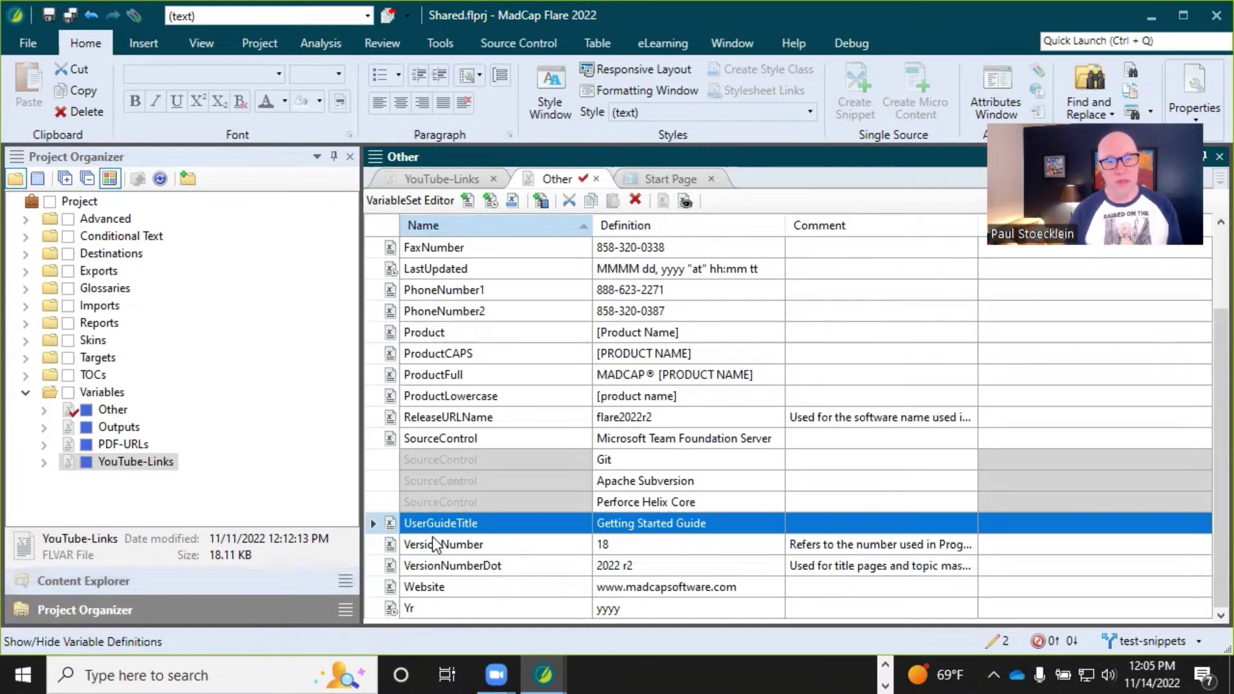
- Open Title-Page-Green.htm from the Shared folder inside Print-Only-Topics
{"action": "left_click", "coordinate": [236, 580]}
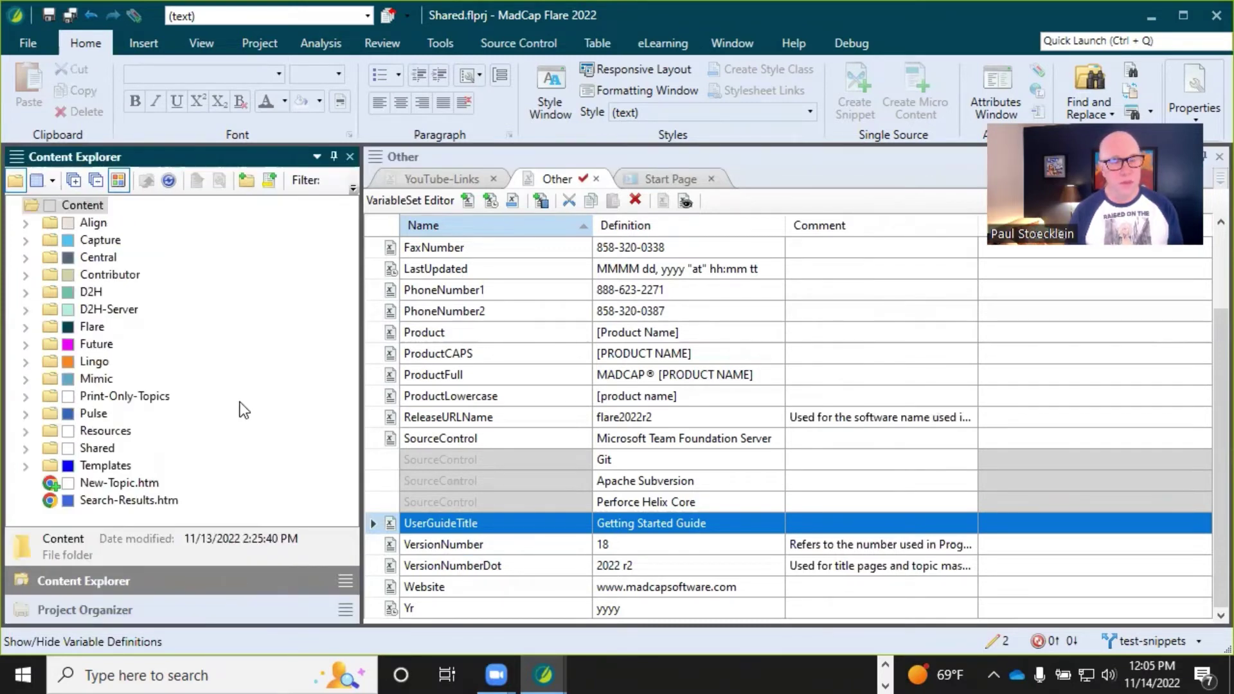
{"action": "left_click", "coordinate": [26, 396]}
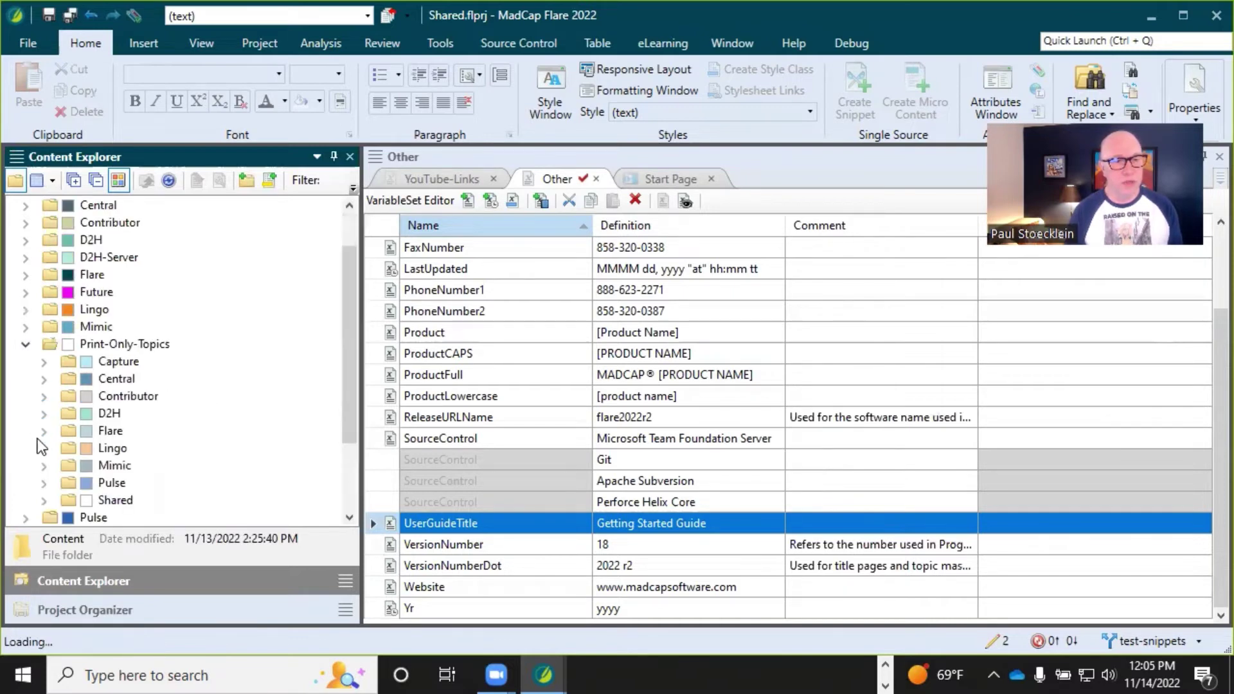
{"action": "left_click", "coordinate": [44, 500]}
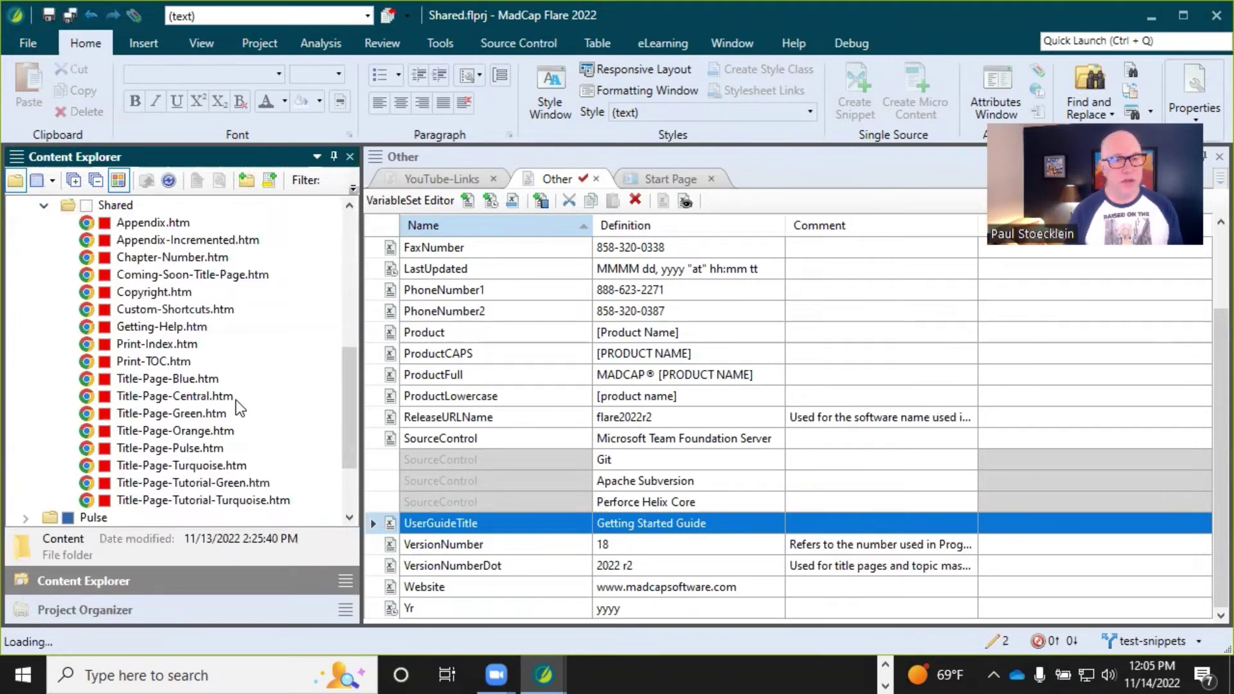
{"action": "double_click", "coordinate": [212, 414]}
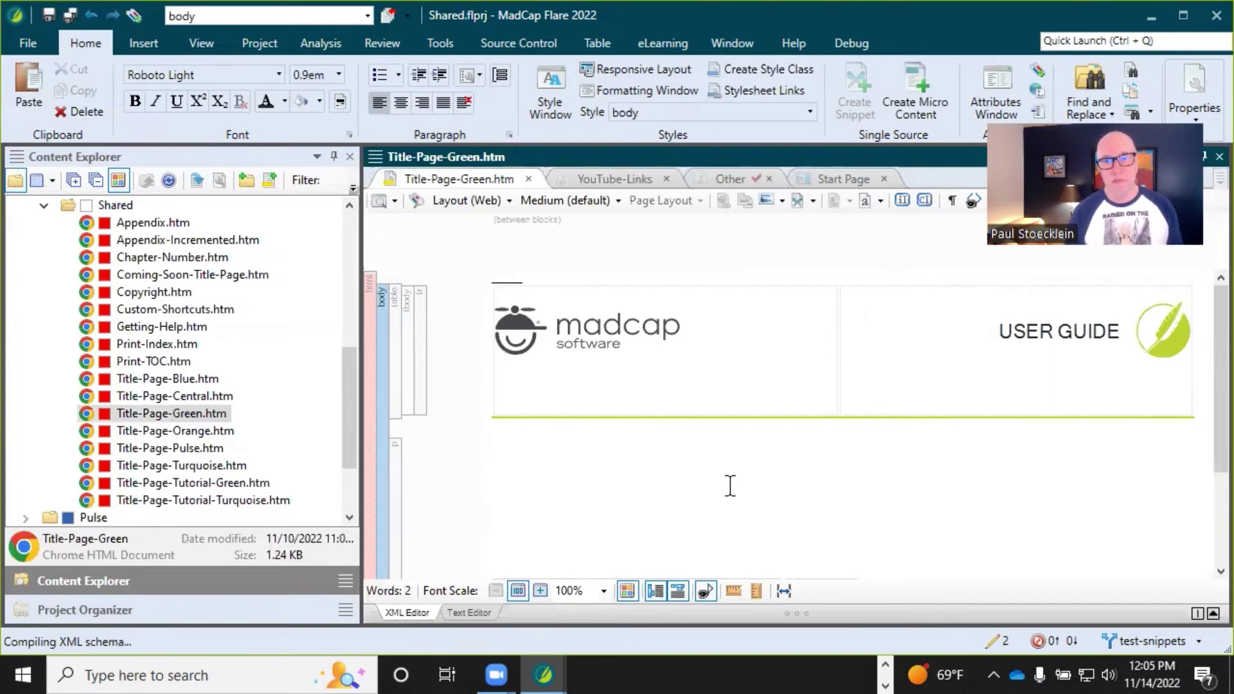
- Check which variable supplies the large title on the title page and show markers in the topic
{"action": "scroll", "coordinate": [545, 495], "scroll_direction": "down", "scroll_amount": 3}
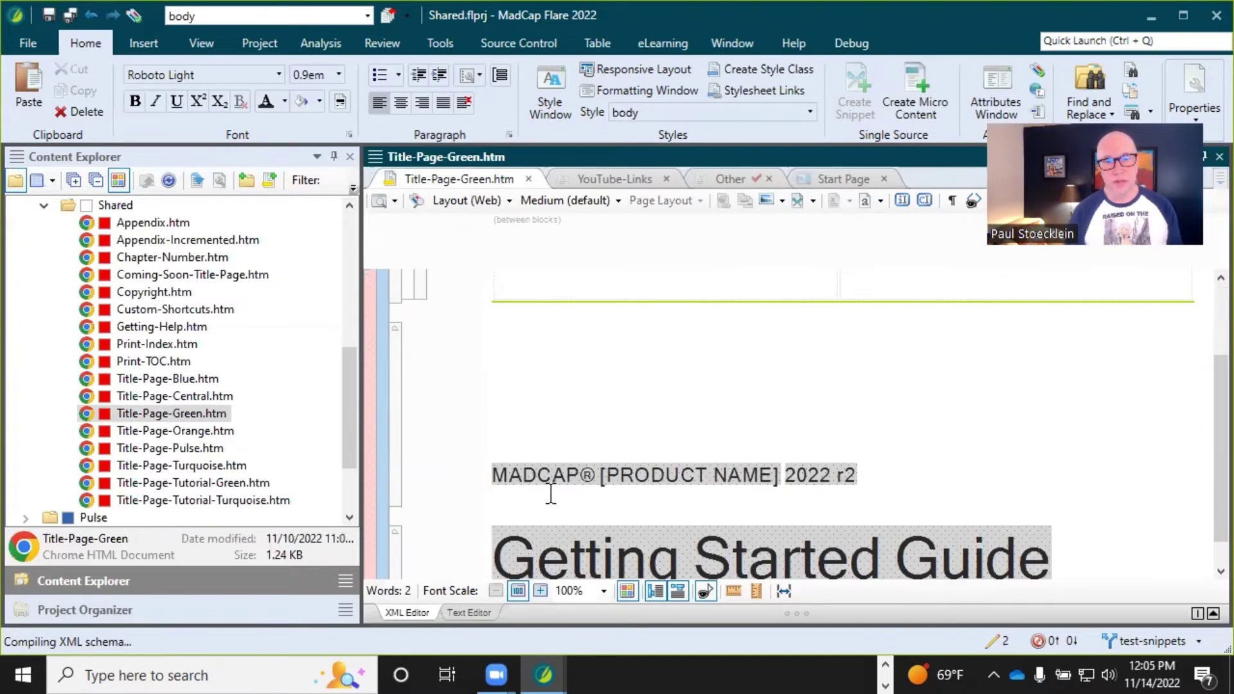
{"action": "scroll", "coordinate": [550, 495], "scroll_direction": "down", "scroll_amount": 1}
{"action": "mouse_move", "coordinate": [598, 518]}
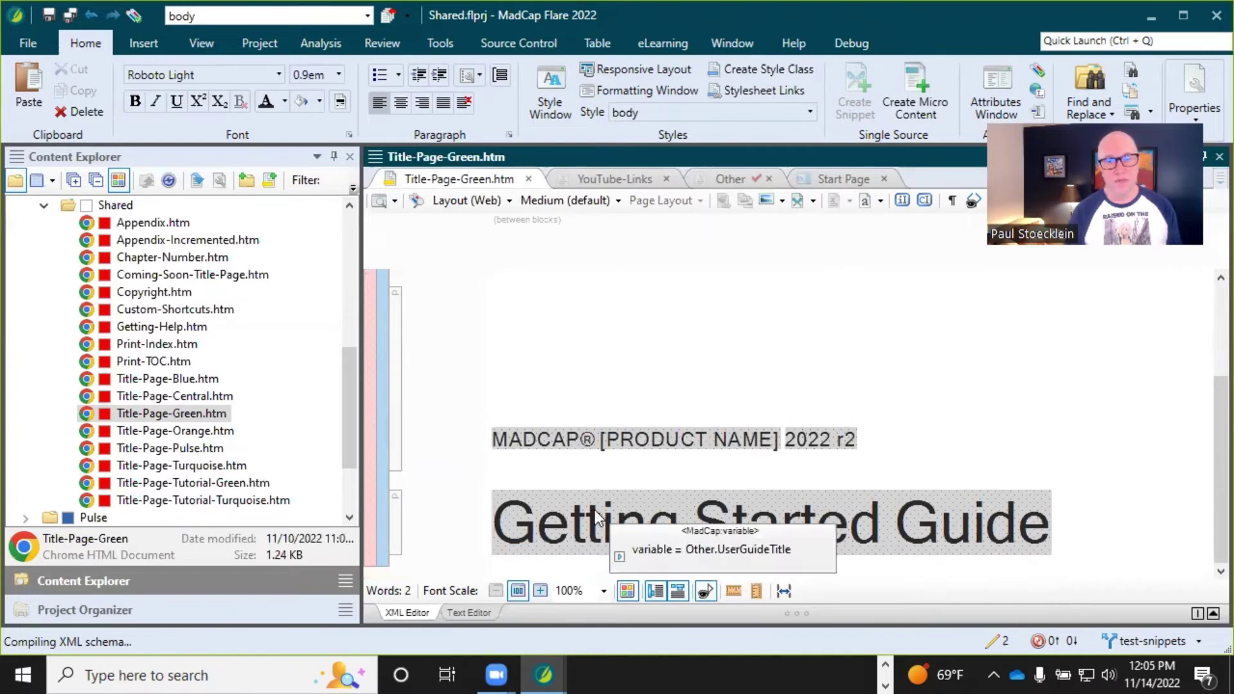
{"action": "left_click", "coordinate": [989, 204]}
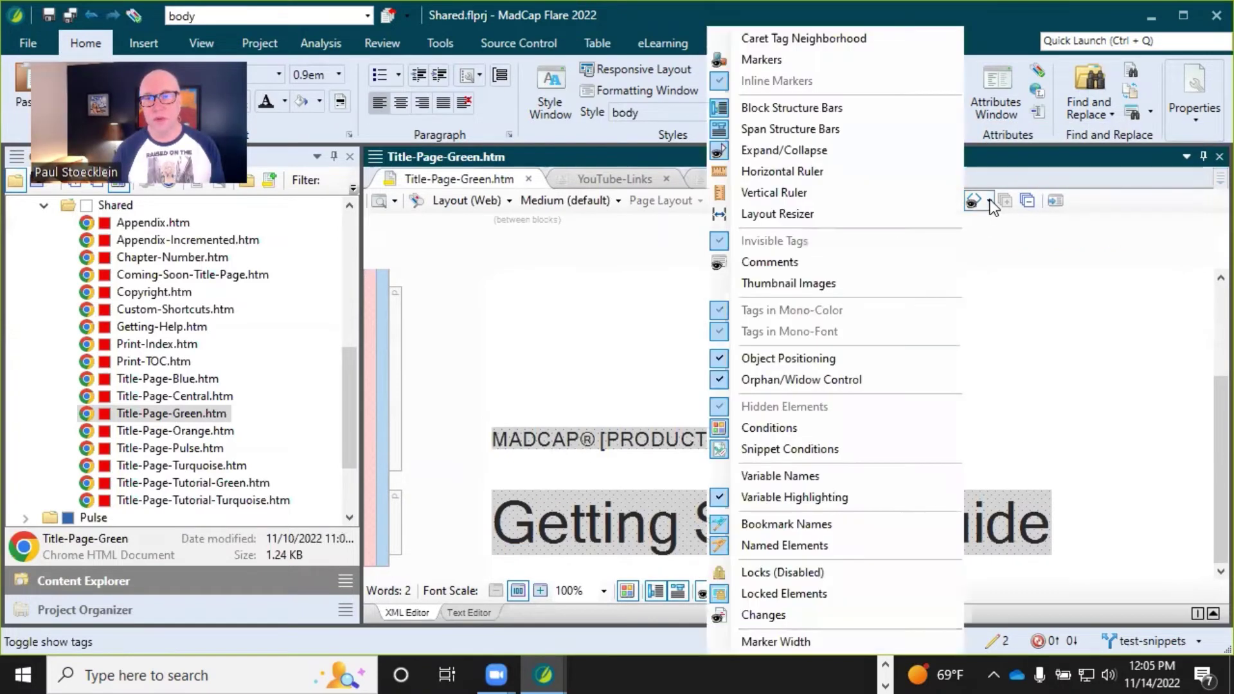
{"action": "left_click", "coordinate": [750, 59]}
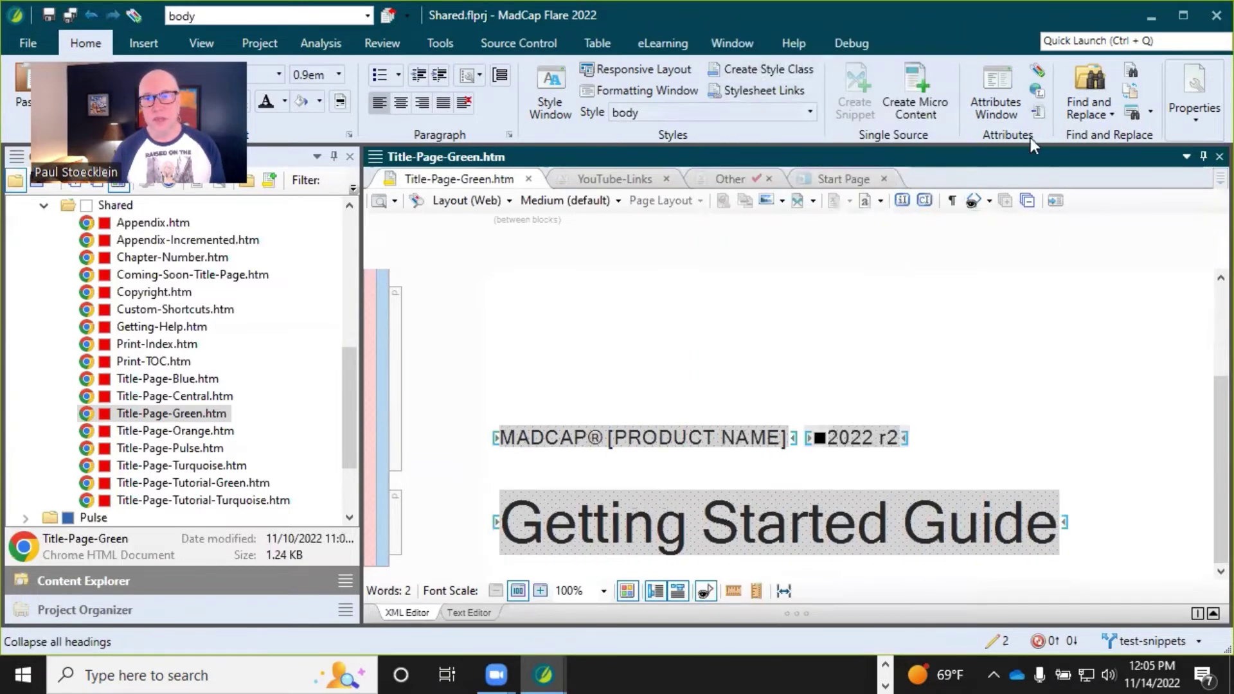
- Show variable names in Title-Page-Green.htm and review the variables used across the title page
{"action": "left_click", "coordinate": [992, 198]}
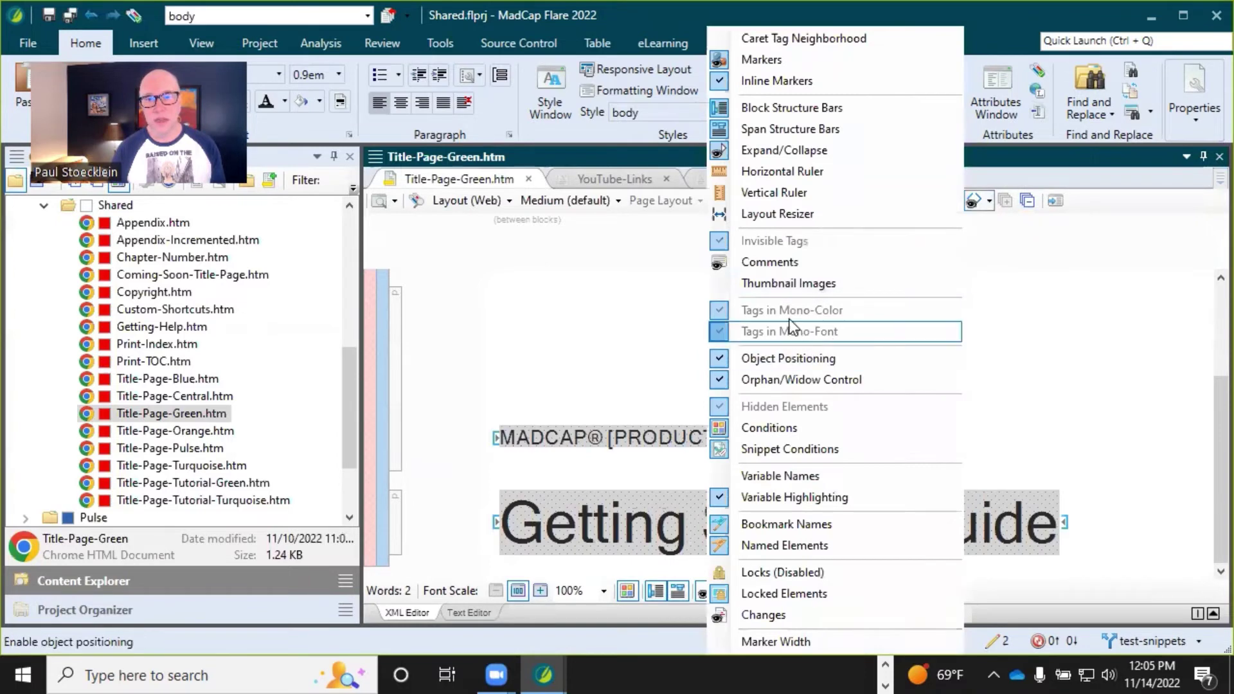
{"action": "left_click", "coordinate": [767, 475]}
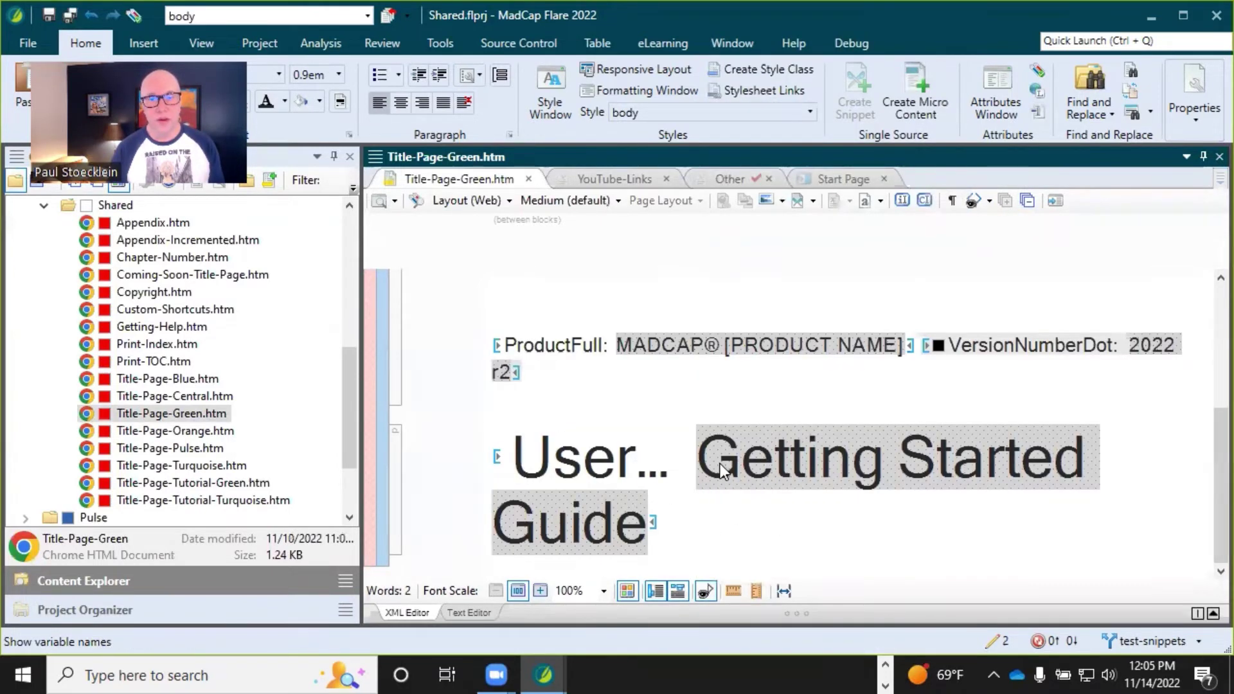
{"action": "mouse_move", "coordinate": [721, 464]}
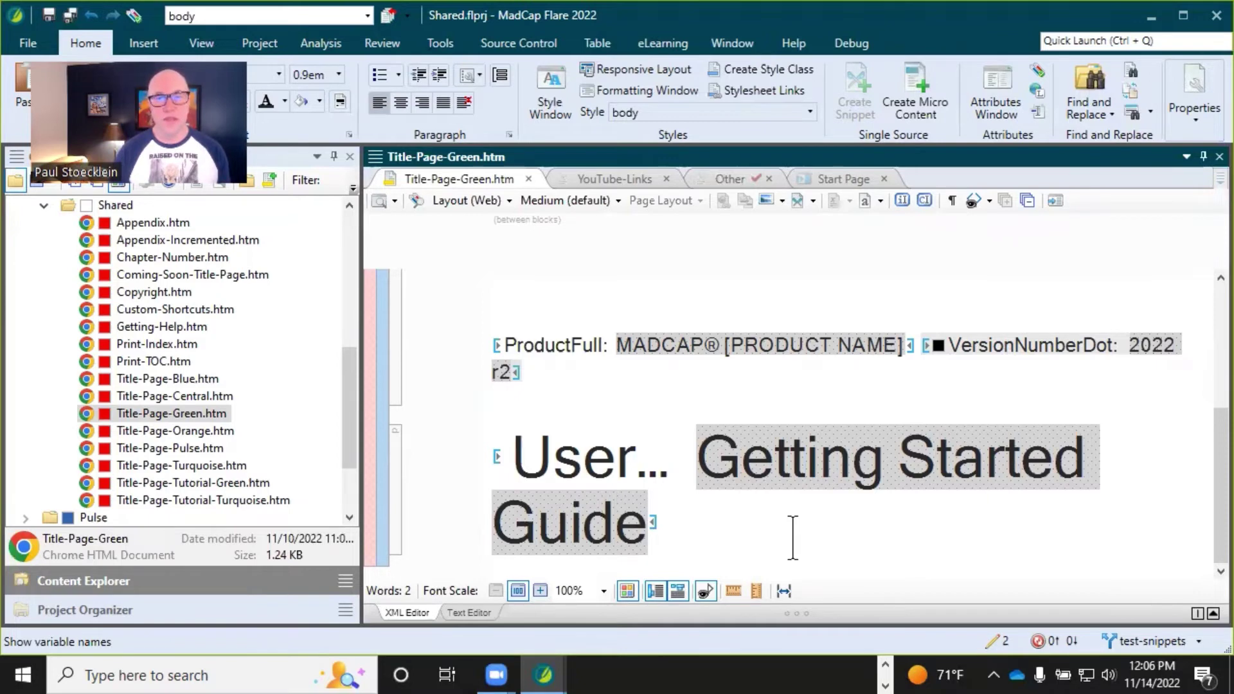
{"action": "scroll", "coordinate": [792, 537], "scroll_direction": "up", "scroll_amount": 5}
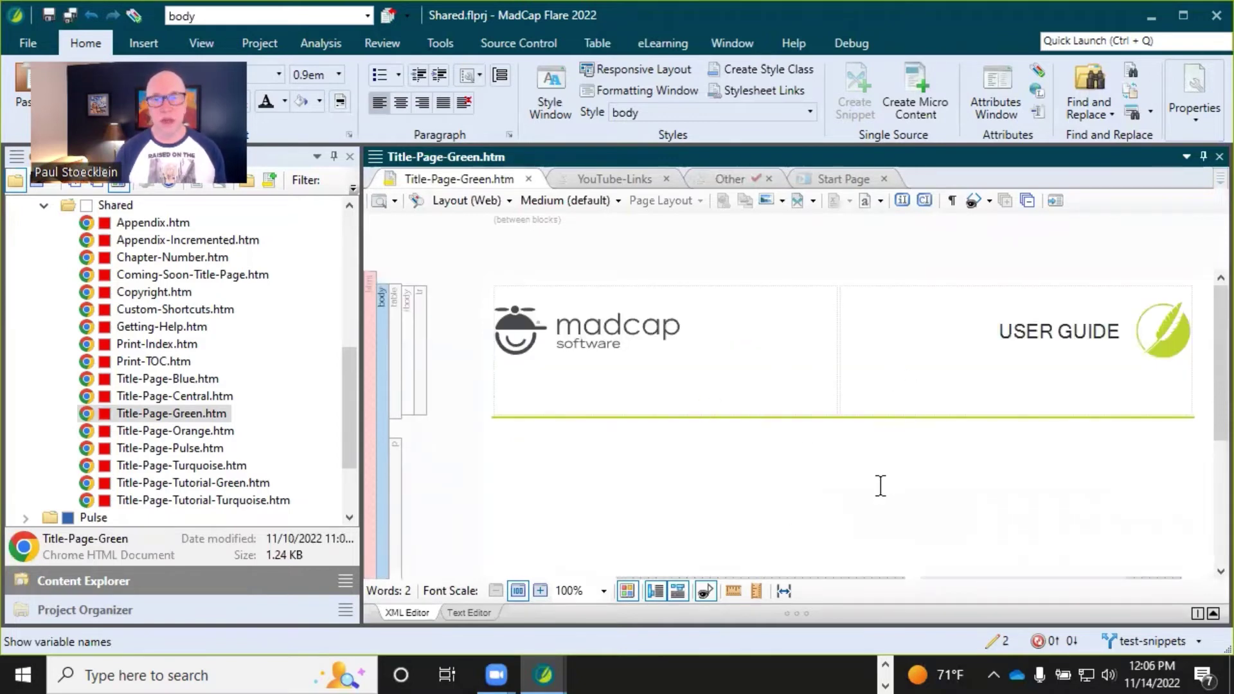
{"action": "scroll", "coordinate": [880, 485], "scroll_direction": "down", "scroll_amount": 5}
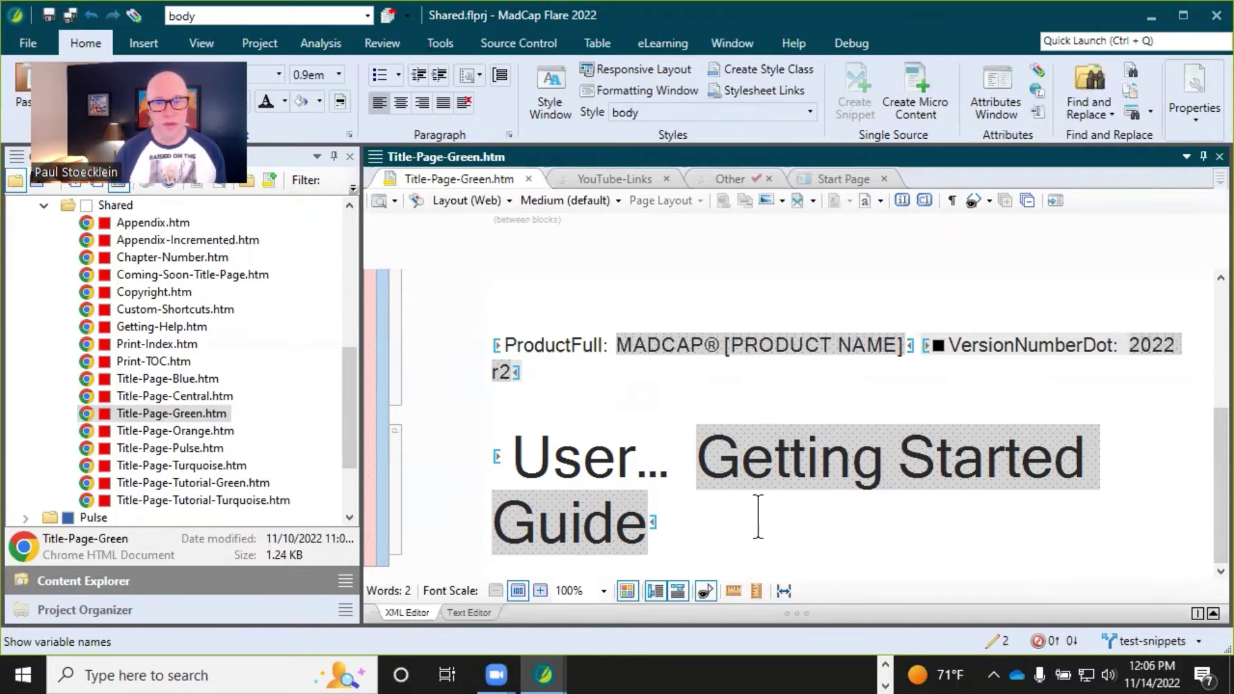
- Switch to Chrome to check the Flare-Getting-Started-Guide PDF cover, and compare it with the large title variable in Title-Page-Green.htm in Flare
{"action": "mouse_move", "coordinate": [759, 517]}
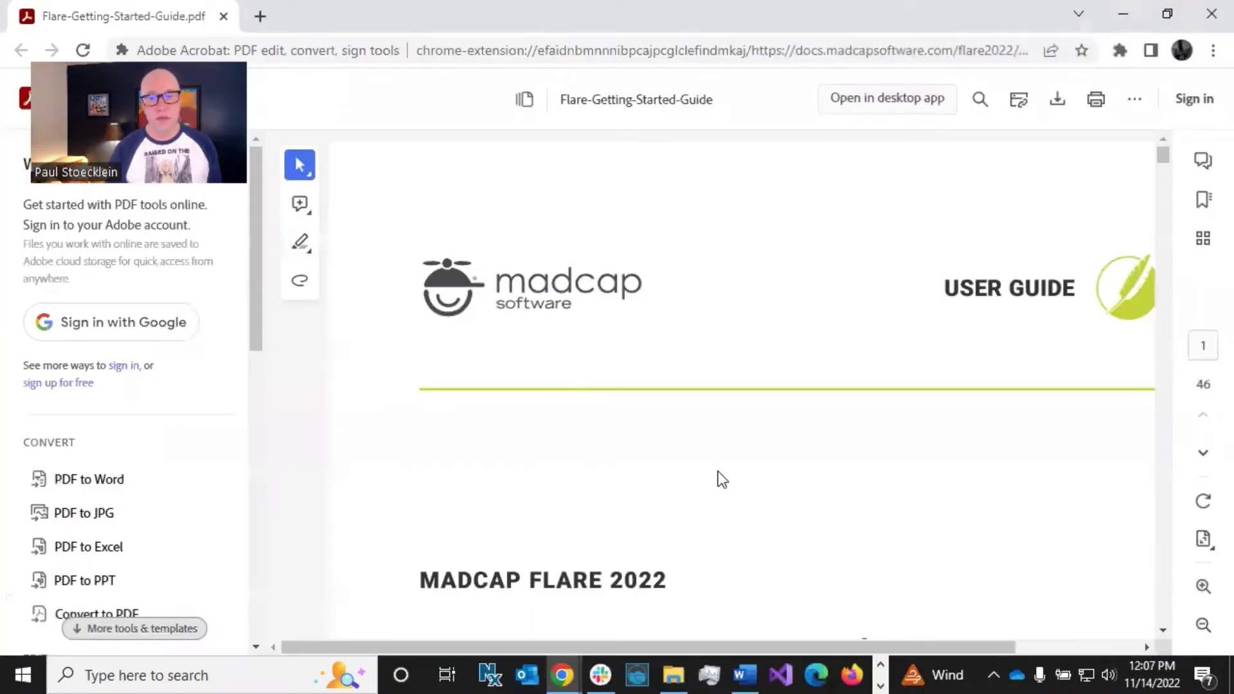
{"action": "scroll", "coordinate": [723, 476], "scroll_direction": "down", "scroll_amount": 2}
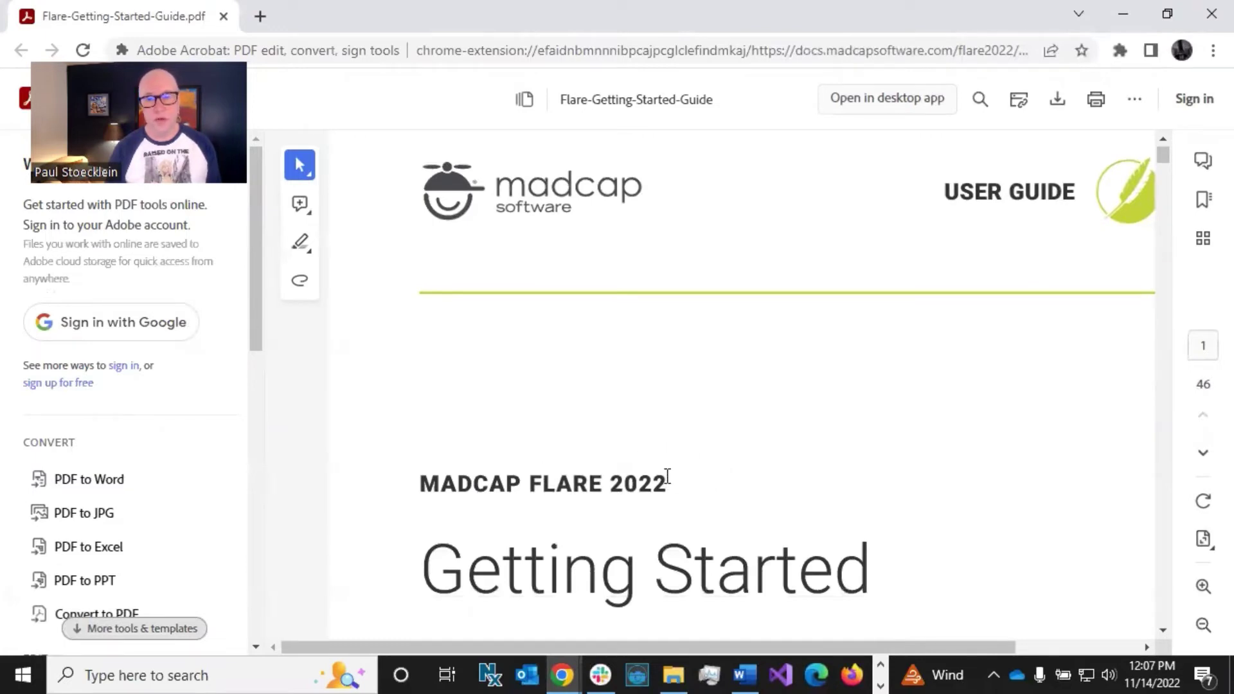
{"action": "scroll", "coordinate": [668, 477], "scroll_direction": "down", "scroll_amount": 3}
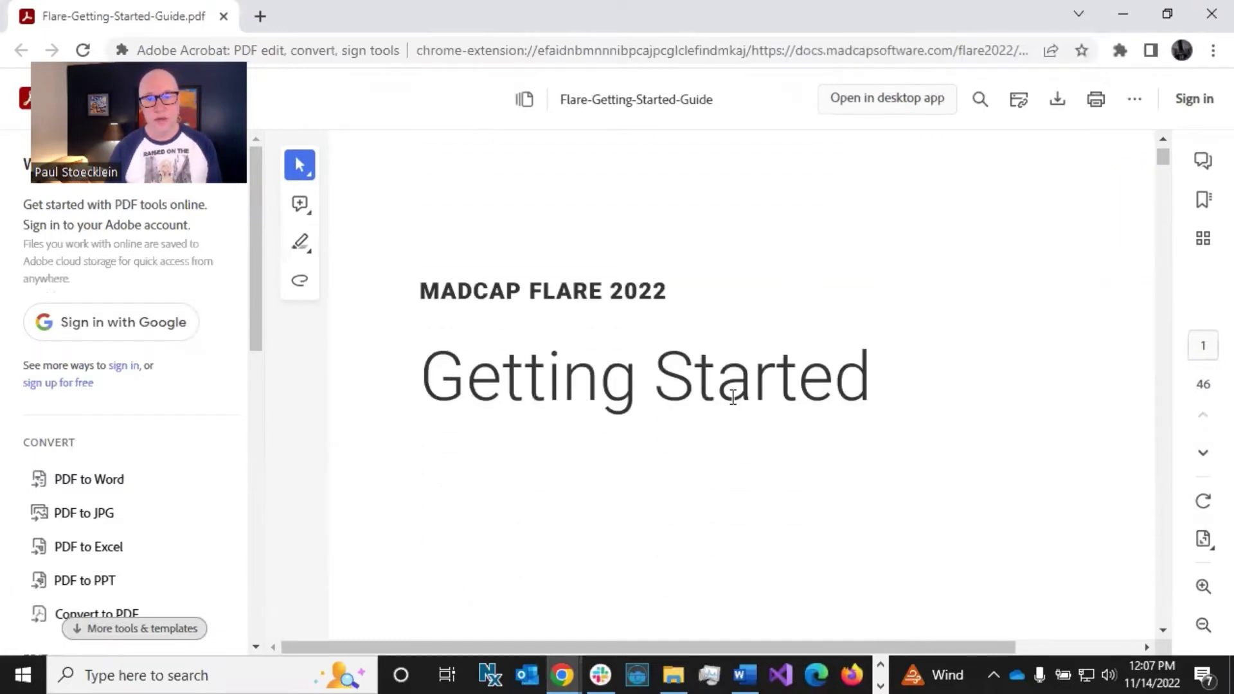
{"action": "left_click", "coordinate": [1128, 14]}
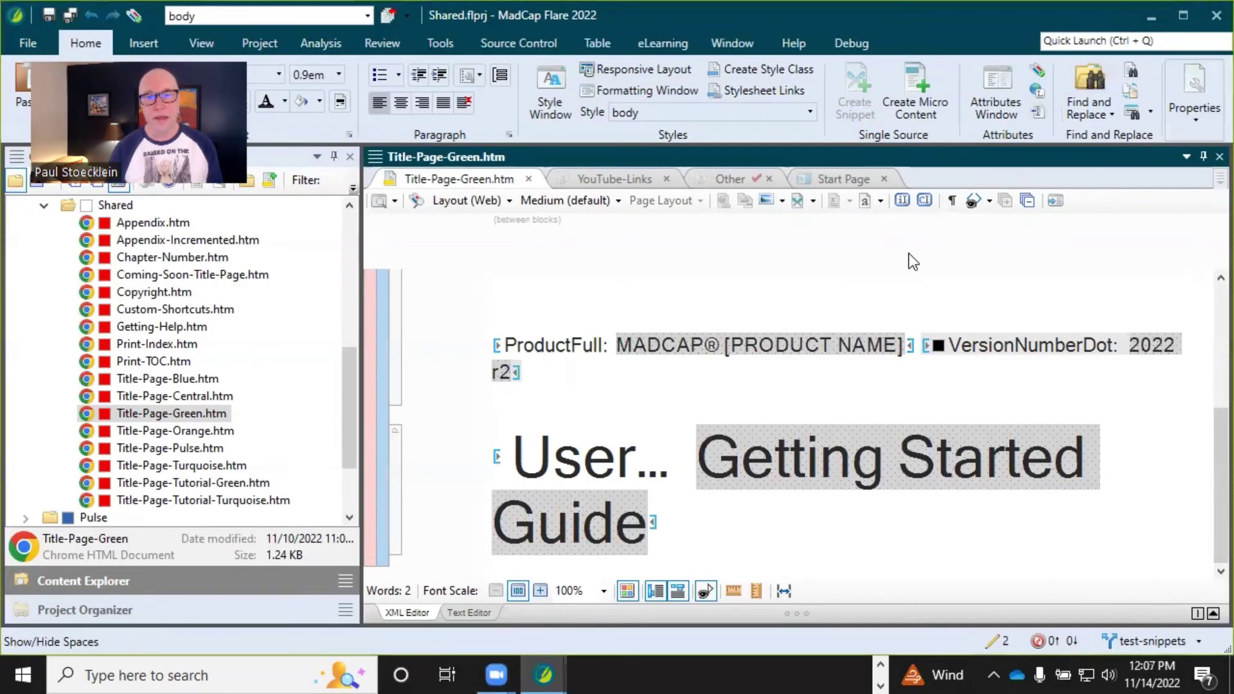
{"action": "left_click", "coordinate": [583, 430]}
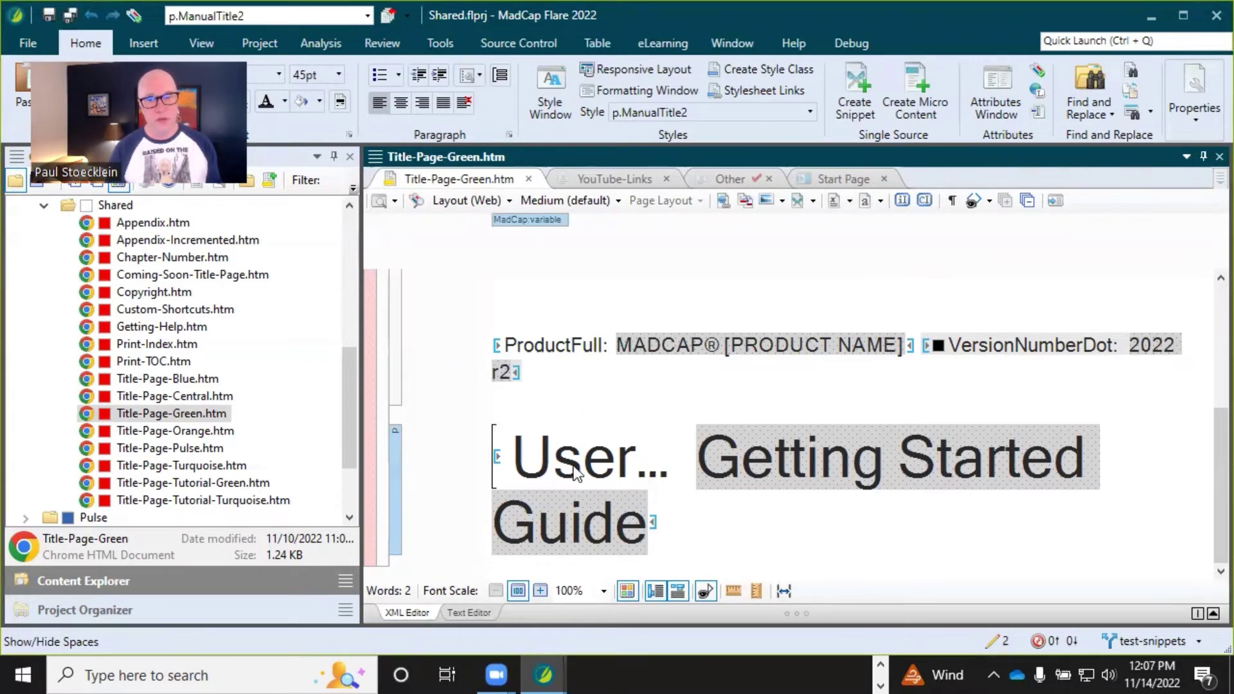
{"action": "mouse_move", "coordinate": [1071, 476]}
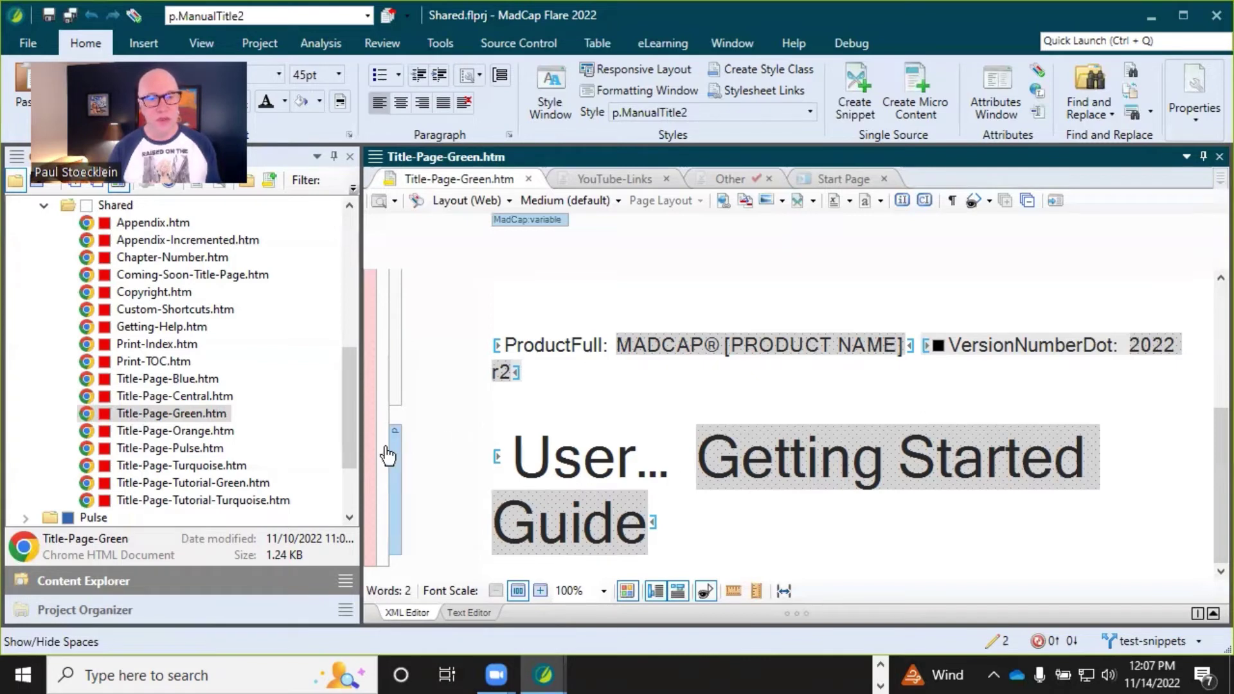
- Open the Flare-eLearning-Guide target from the User-Guides folder within the project's Flare targets
{"action": "left_click", "coordinate": [172, 610]}
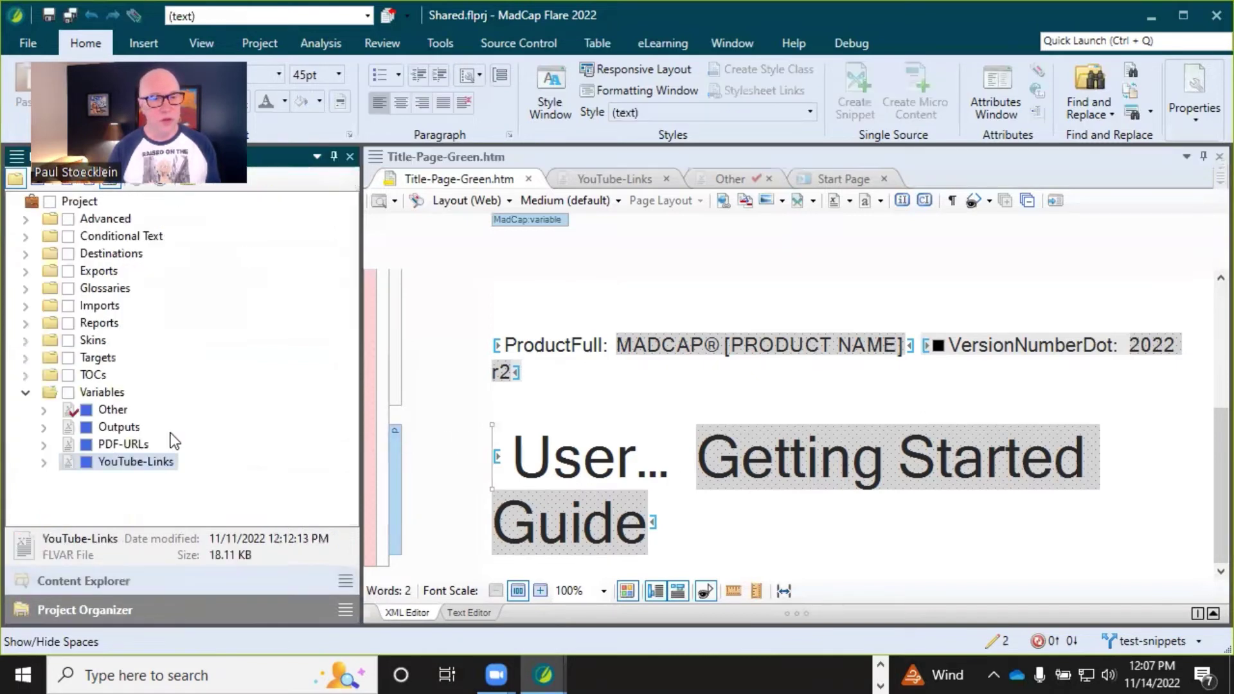
{"action": "left_click", "coordinate": [25, 358]}
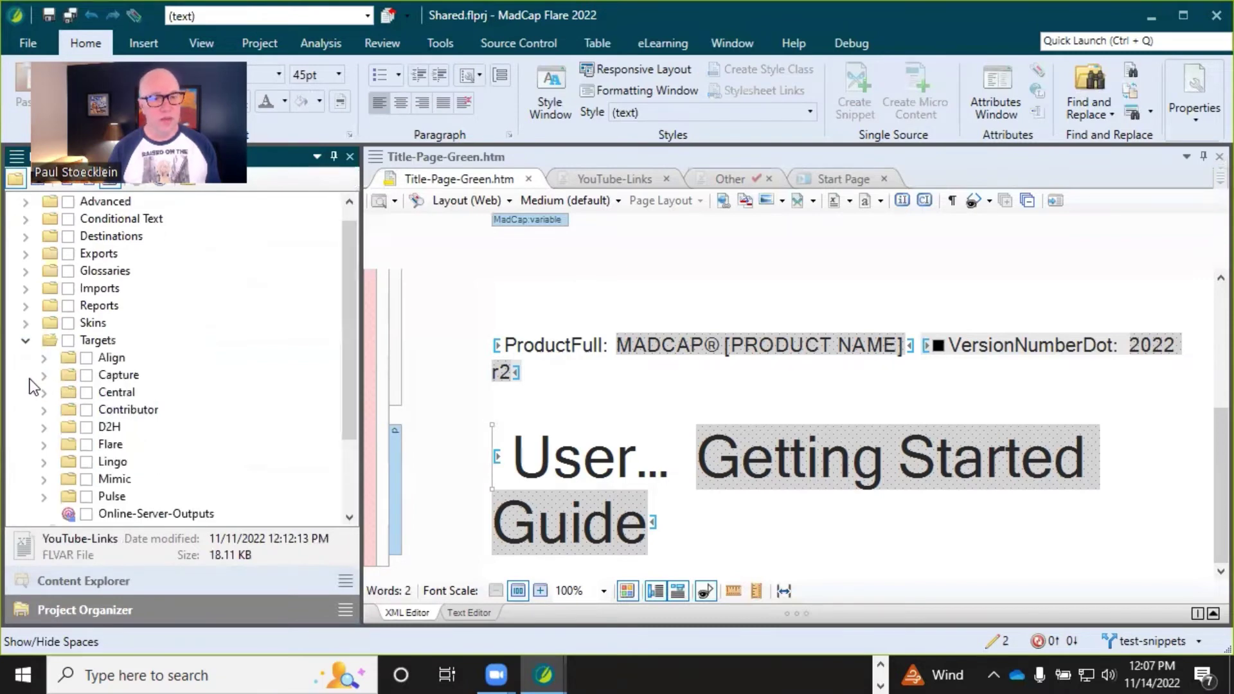
{"action": "left_click", "coordinate": [43, 444]}
{"action": "left_click", "coordinate": [61, 500]}
{"action": "left_click", "coordinate": [190, 342]}
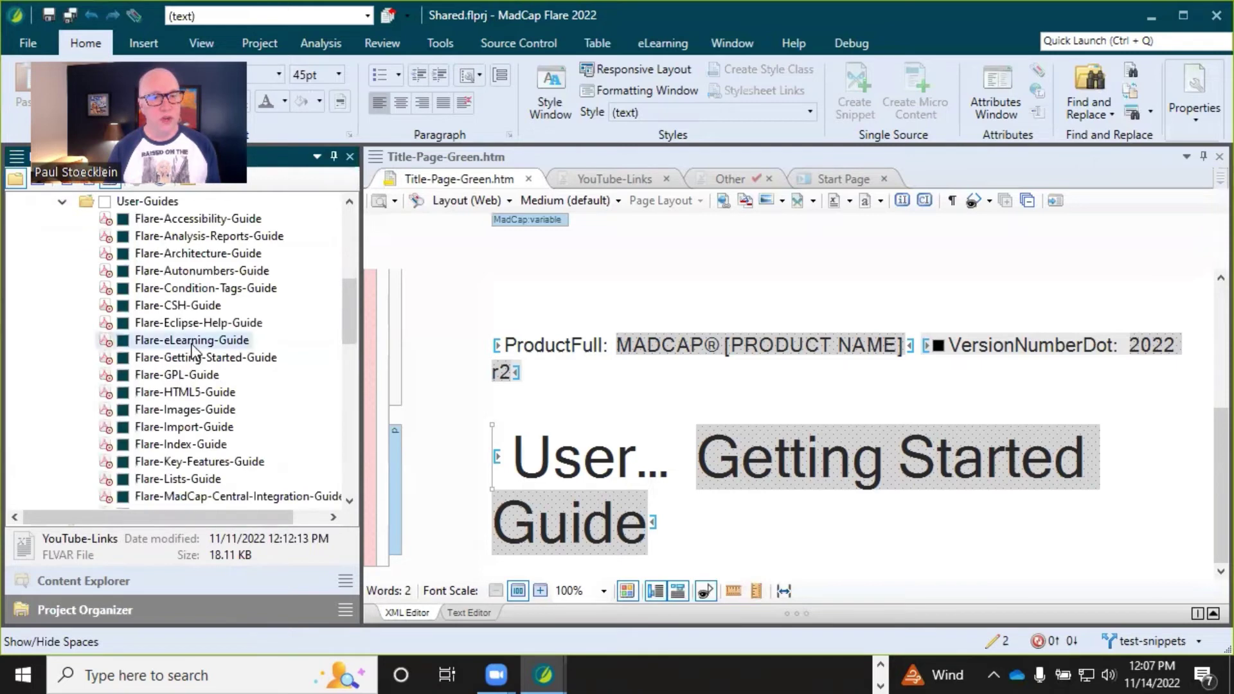
{"action": "double_click", "coordinate": [191, 341]}
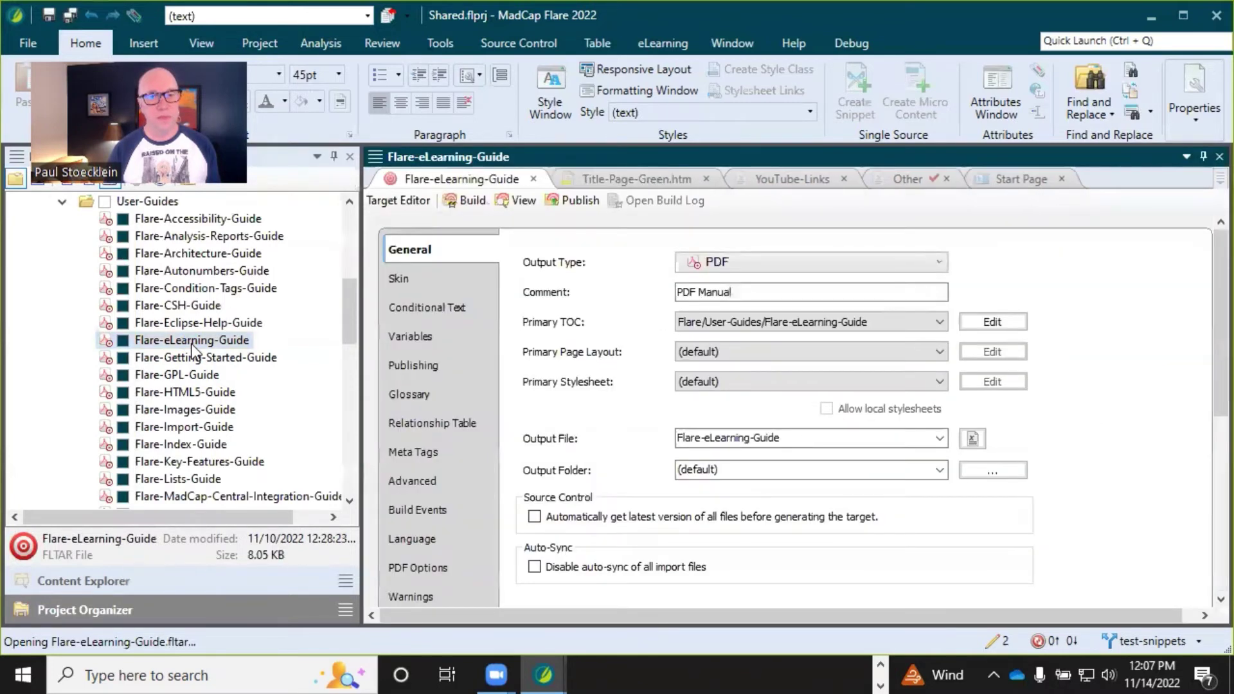
- Examine the Flare-eLearning-Guide target's variable definitions in the Other set, highlighting the UserGuideTitle definition
{"action": "left_click", "coordinate": [396, 335]}
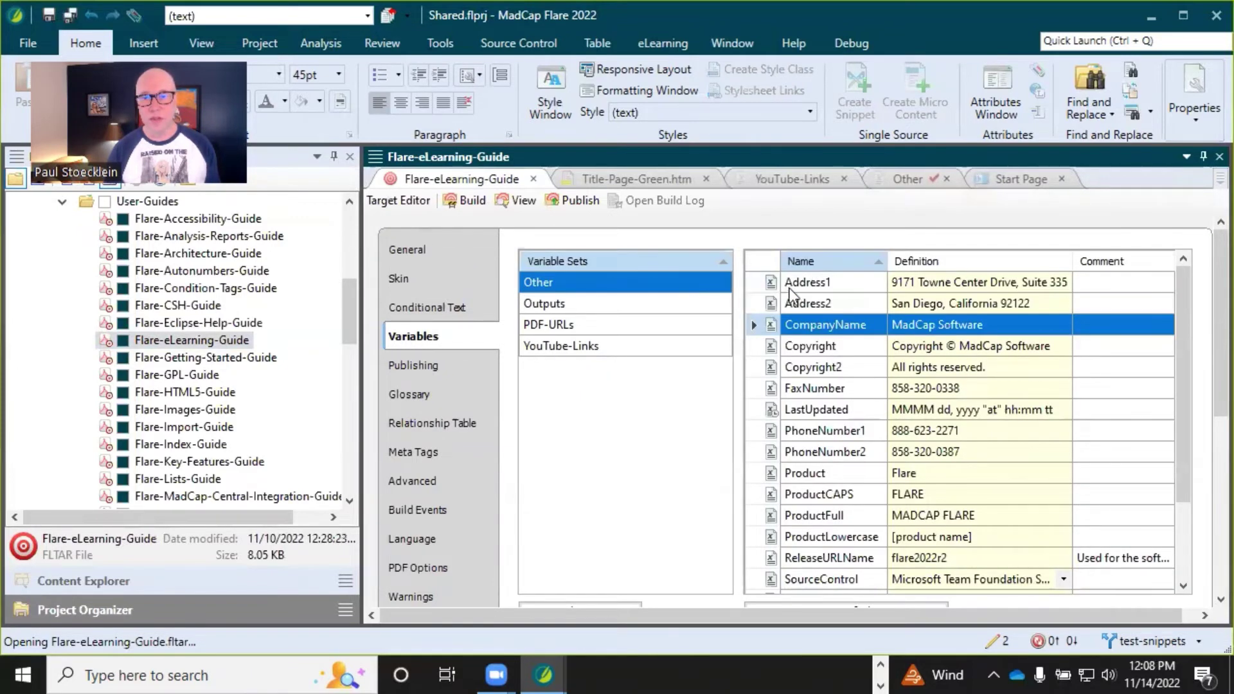
{"action": "scroll", "coordinate": [851, 403], "scroll_direction": "down", "scroll_amount": 1}
{"action": "scroll", "coordinate": [852, 403], "scroll_direction": "down", "scroll_amount": 1}
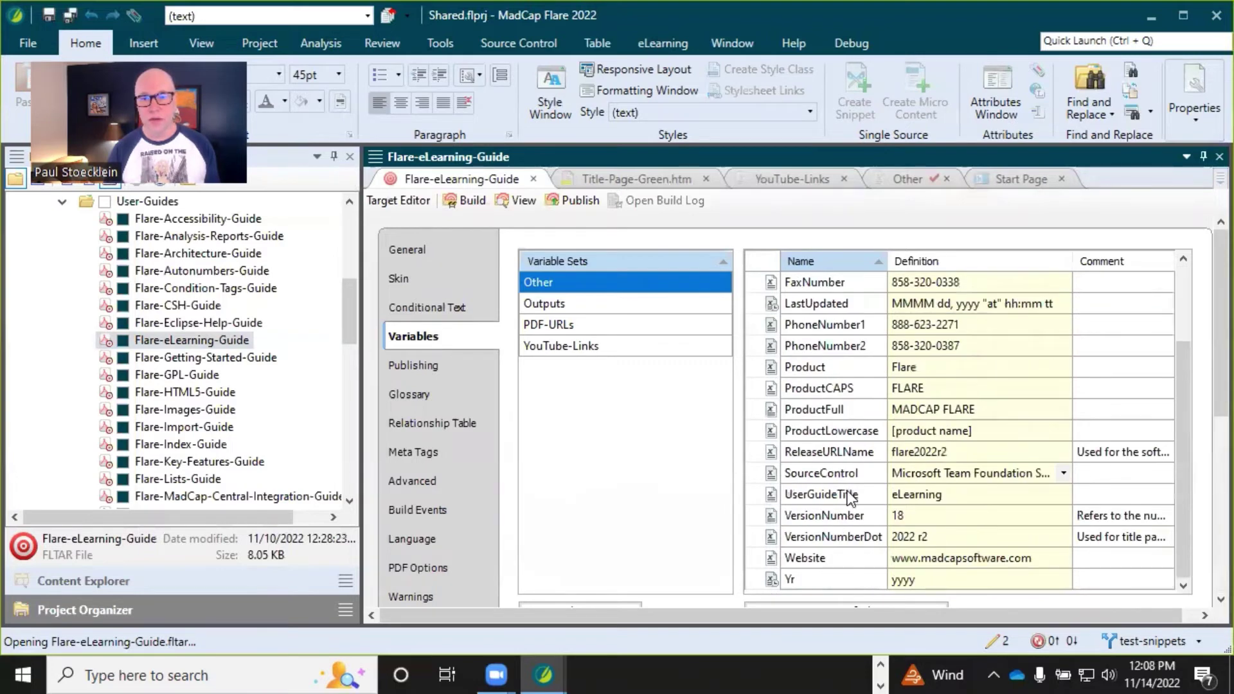
{"action": "left_click", "coordinate": [923, 496]}
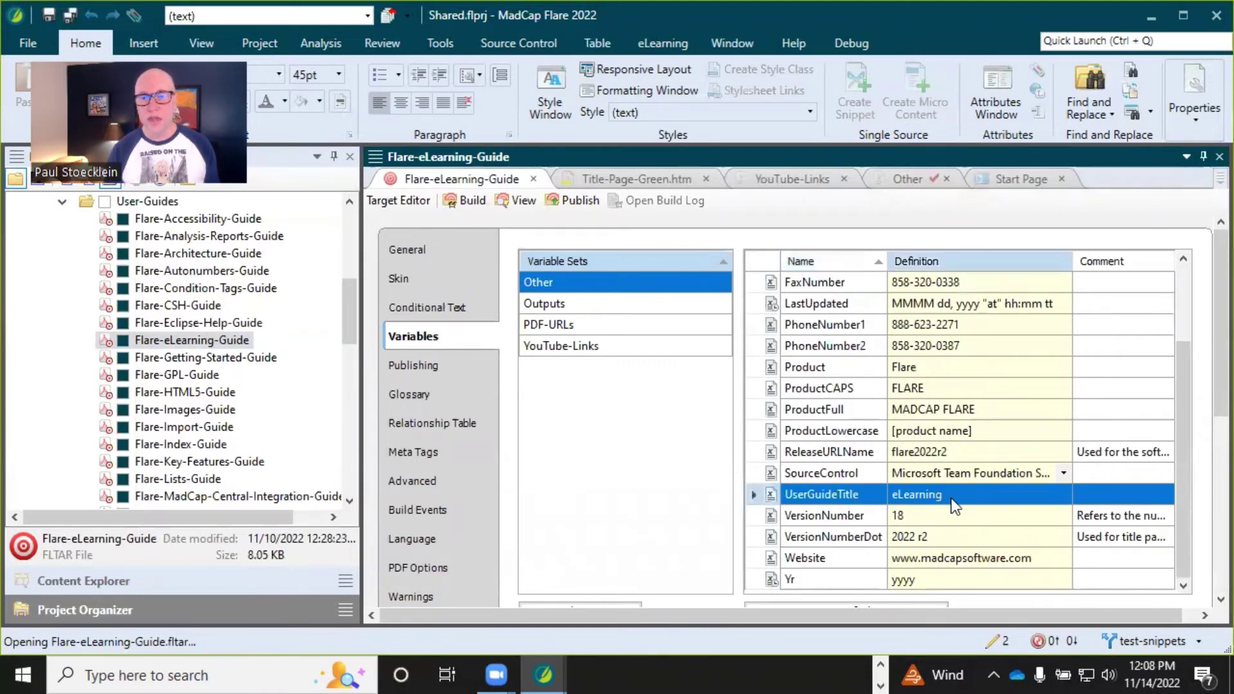
{"action": "left_click", "coordinate": [952, 498]}
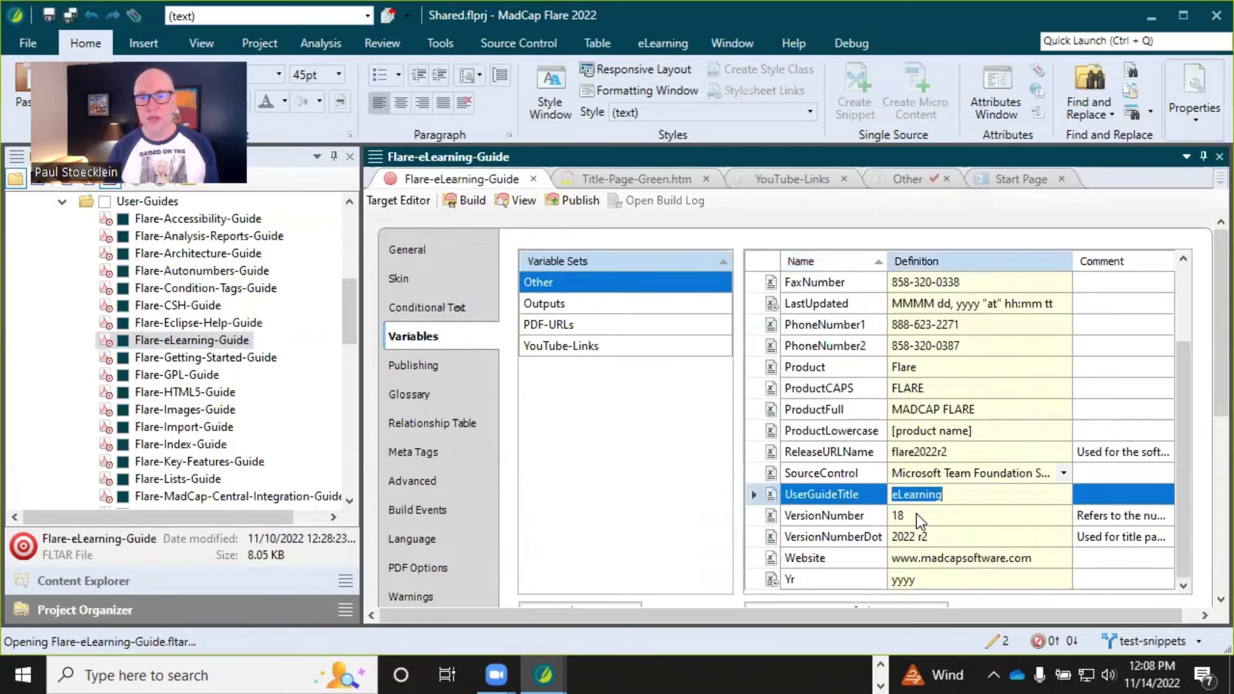
{"action": "left_click", "coordinate": [917, 514]}
{"action": "left_click", "coordinate": [932, 499]}
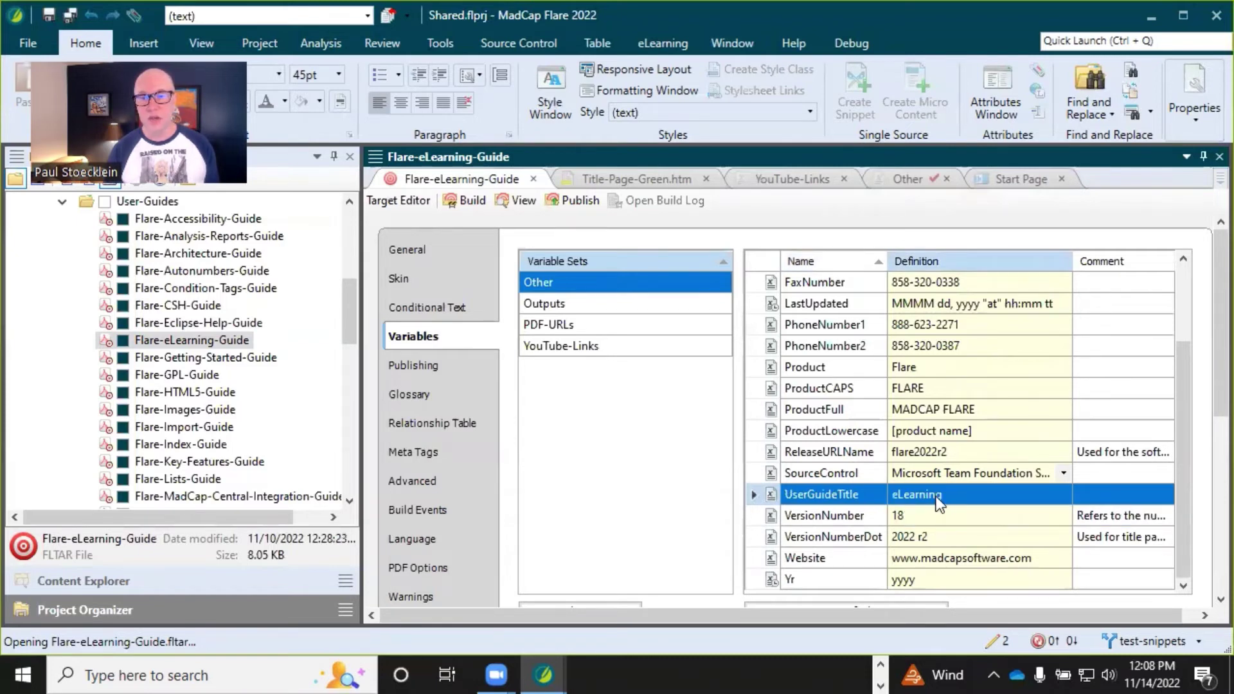
{"action": "left_click", "coordinate": [948, 496]}
{"action": "left_click", "coordinate": [953, 494]}
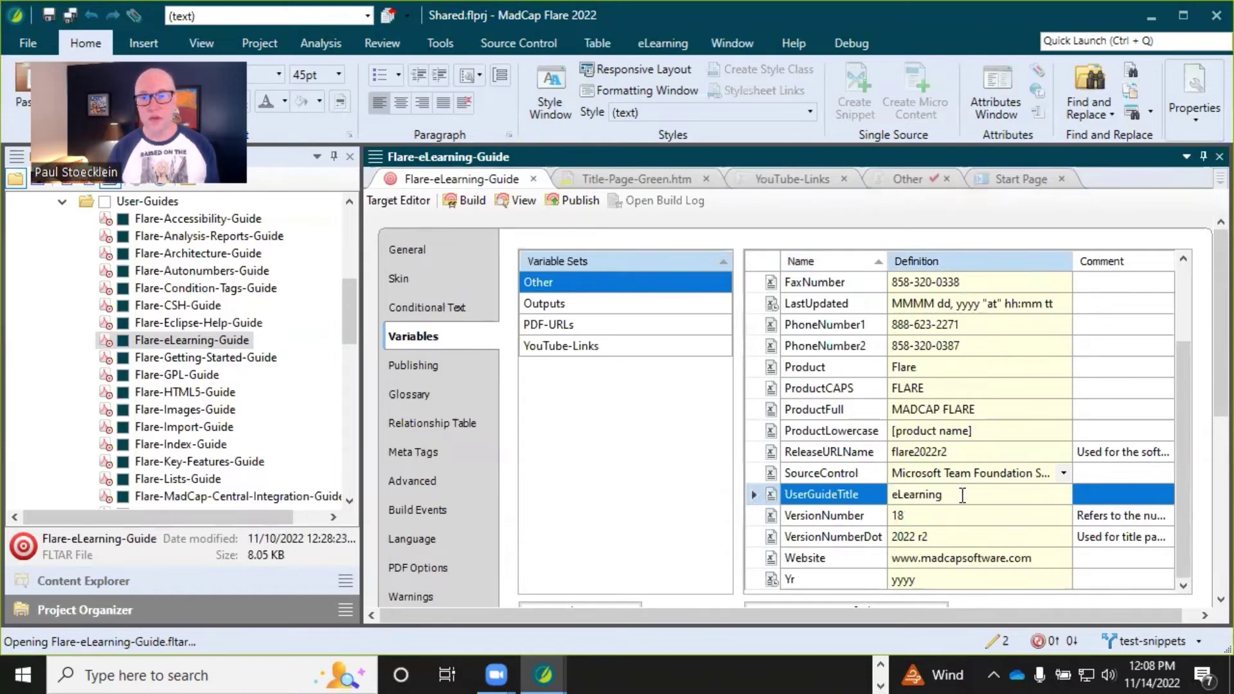
{"action": "left_click_drag", "start_coordinate": [958, 495], "coordinate": [875, 510]}
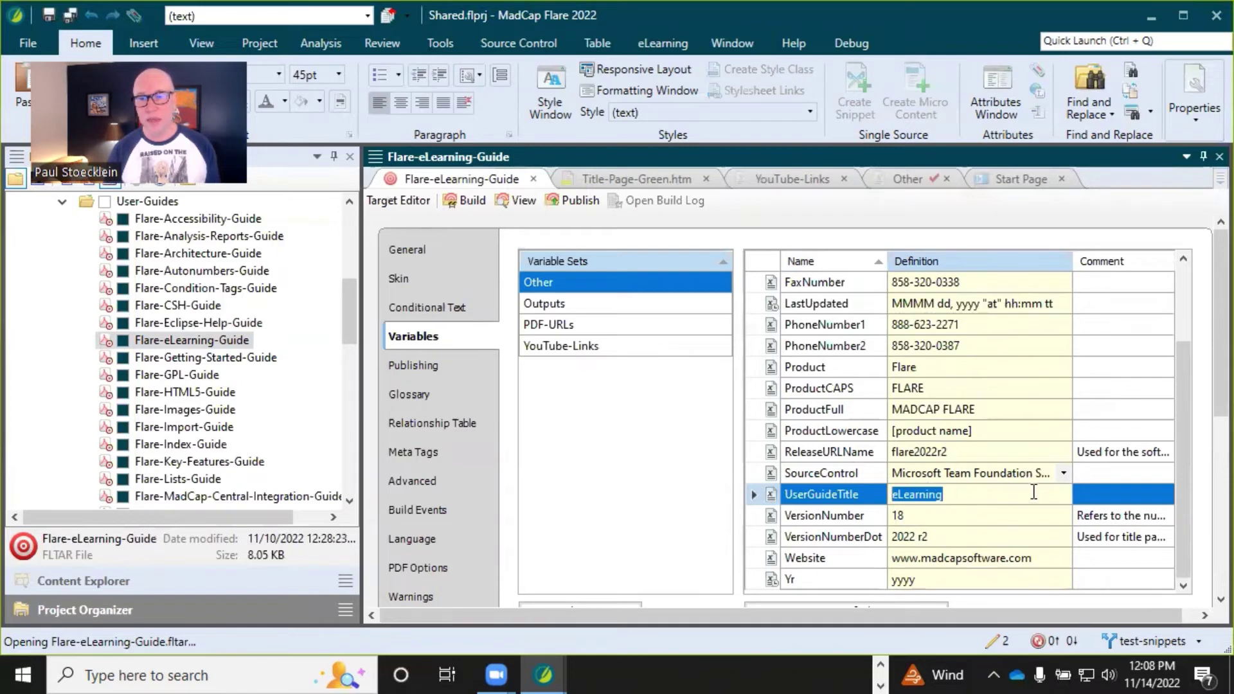
{"action": "left_click", "coordinate": [909, 478]}
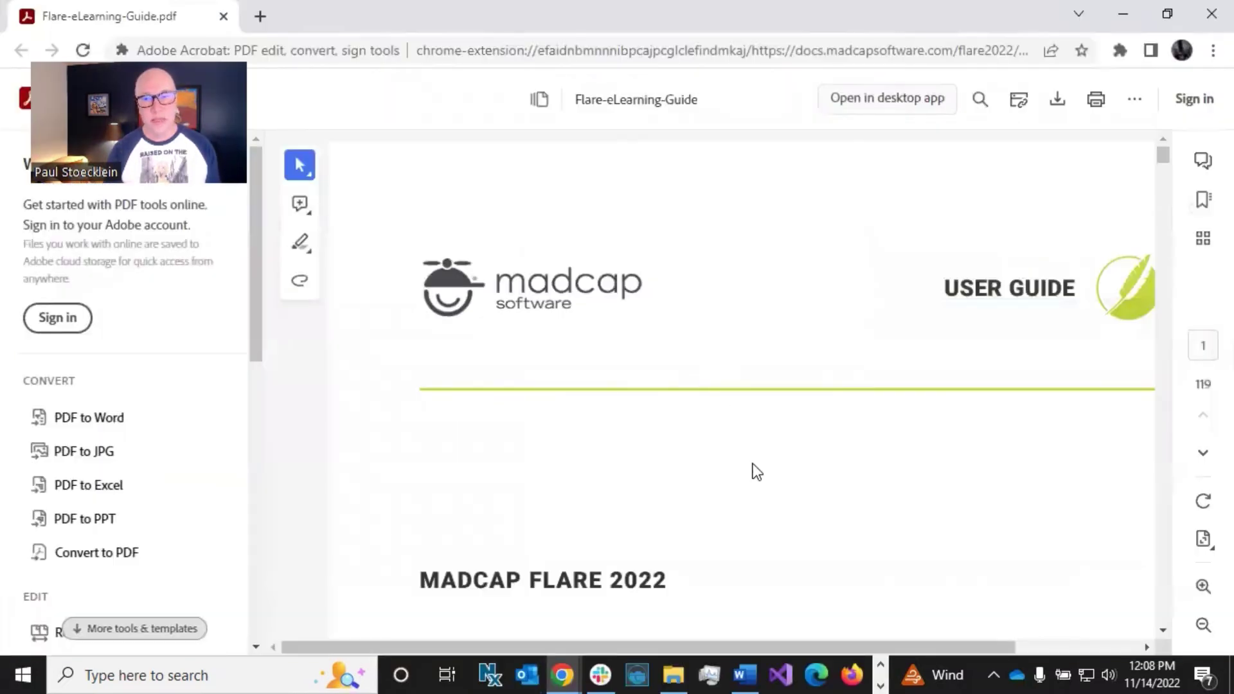
- Check the title on the Flare-eLearning-Guide PDF cover in Chrome and return to the Other variable set in Flare
{"action": "scroll", "coordinate": [766, 498], "scroll_direction": "down", "scroll_amount": 5}
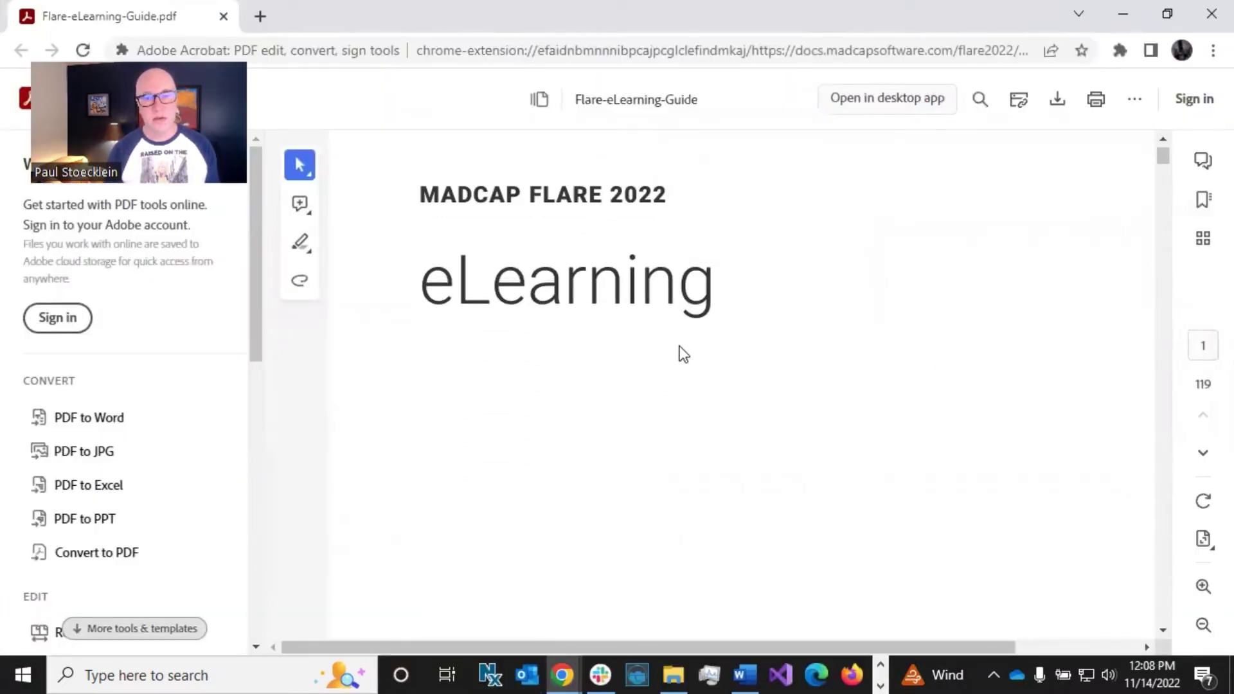
{"action": "scroll", "coordinate": [682, 353], "scroll_direction": "up", "scroll_amount": 1}
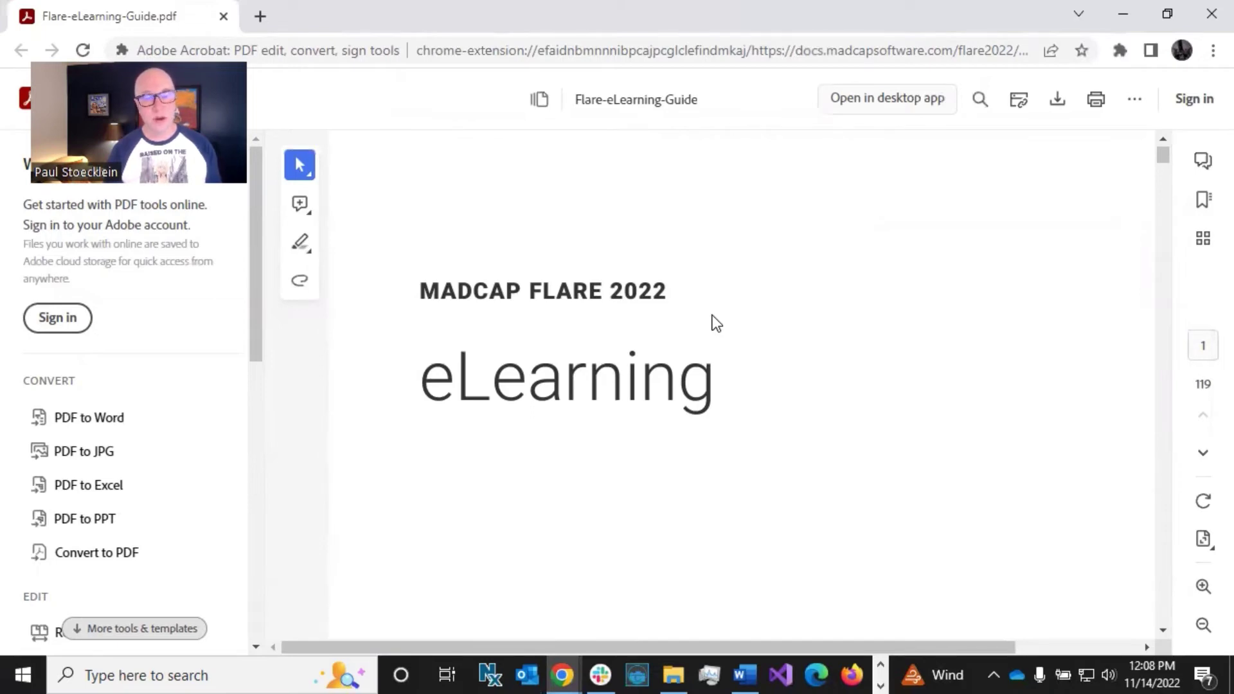
{"action": "left_click", "coordinate": [1208, 11]}
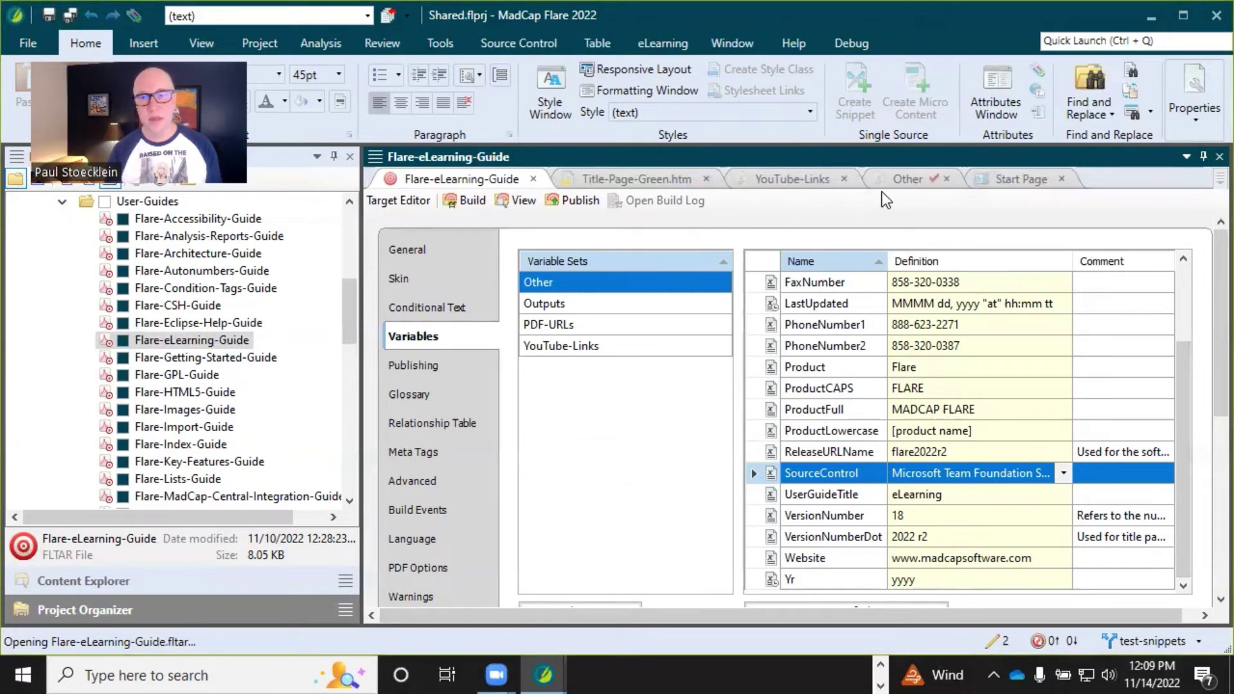
{"action": "left_click", "coordinate": [895, 179]}
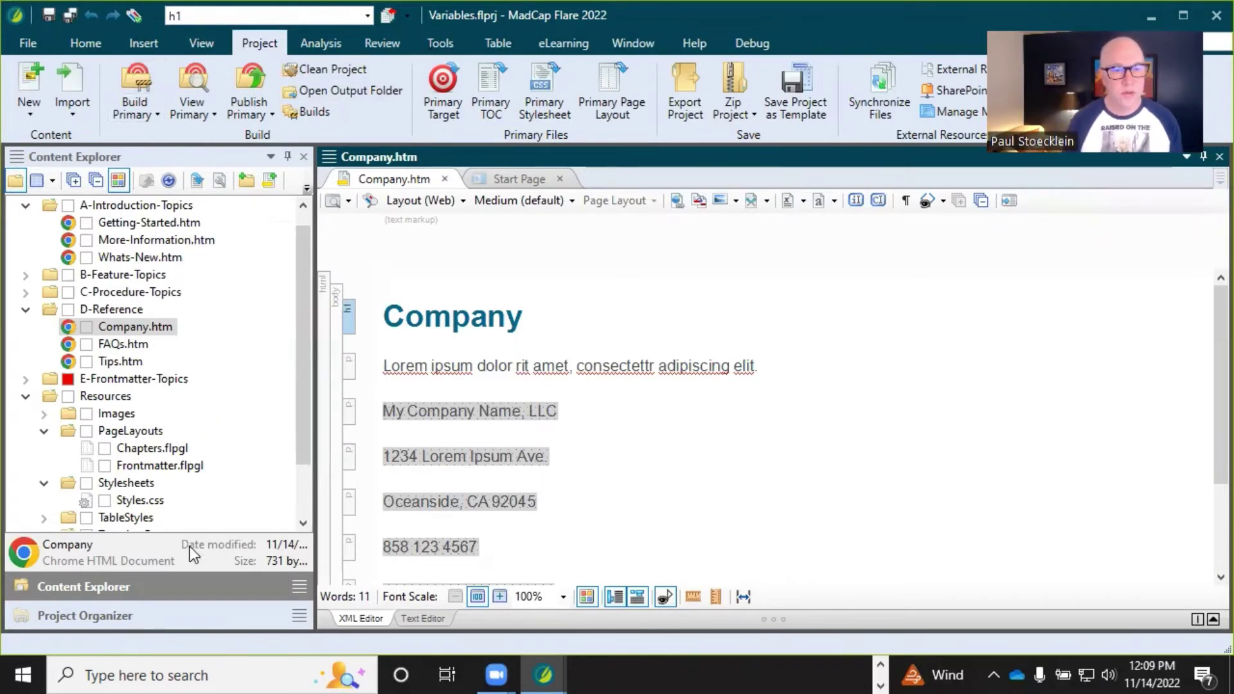
- Open the General variable set of the Variables project
{"action": "left_click", "coordinate": [90, 615]}
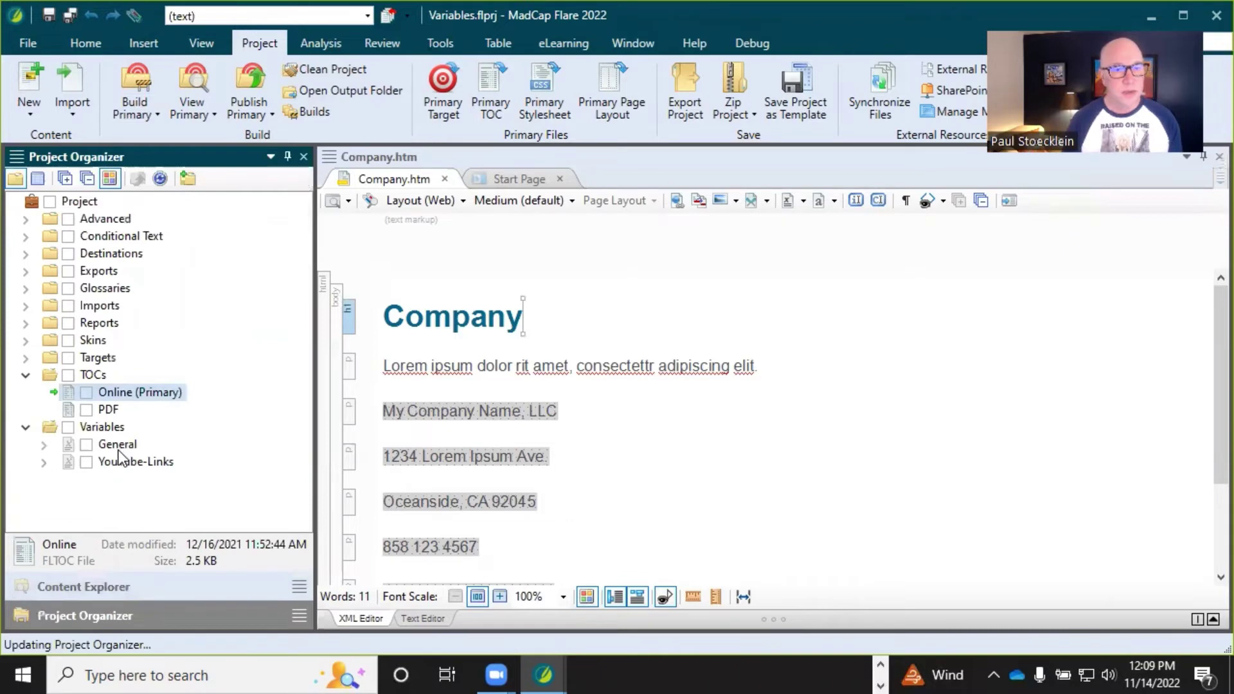
{"action": "left_click", "coordinate": [118, 446]}
{"action": "double_click", "coordinate": [118, 447]}
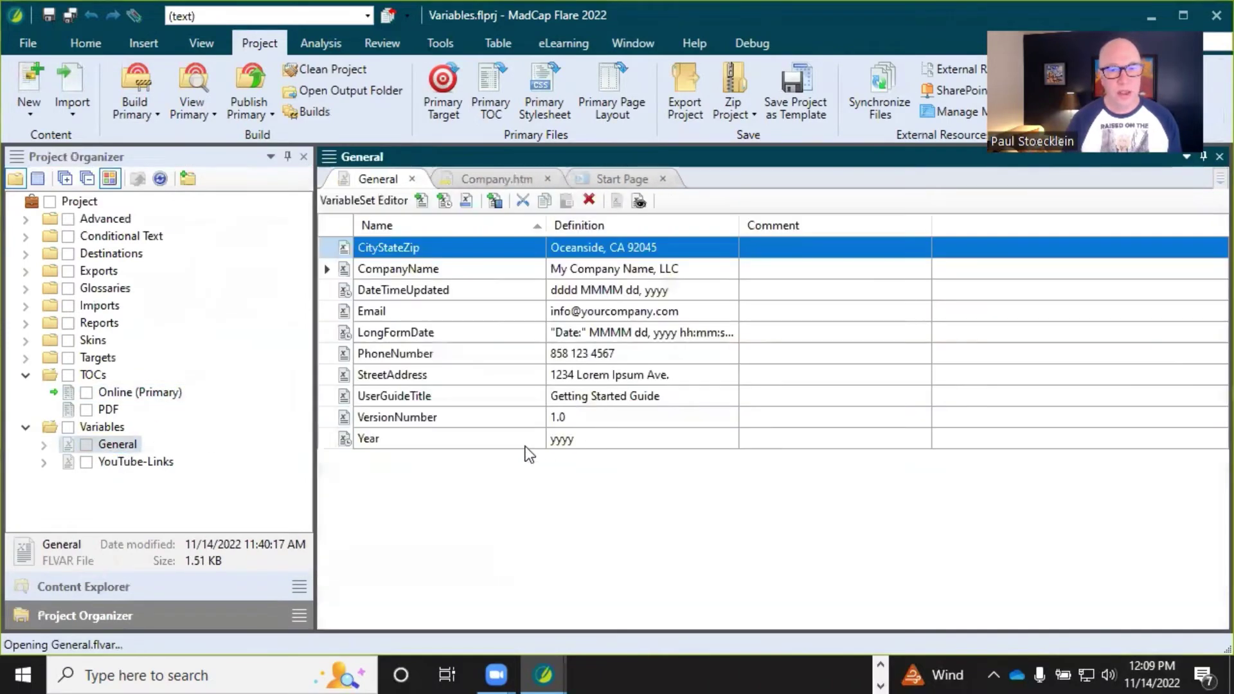
- Add a second definition, "What's New Guide", to the UserGuideTitle variable in the General set
{"action": "left_click", "coordinate": [607, 397]}
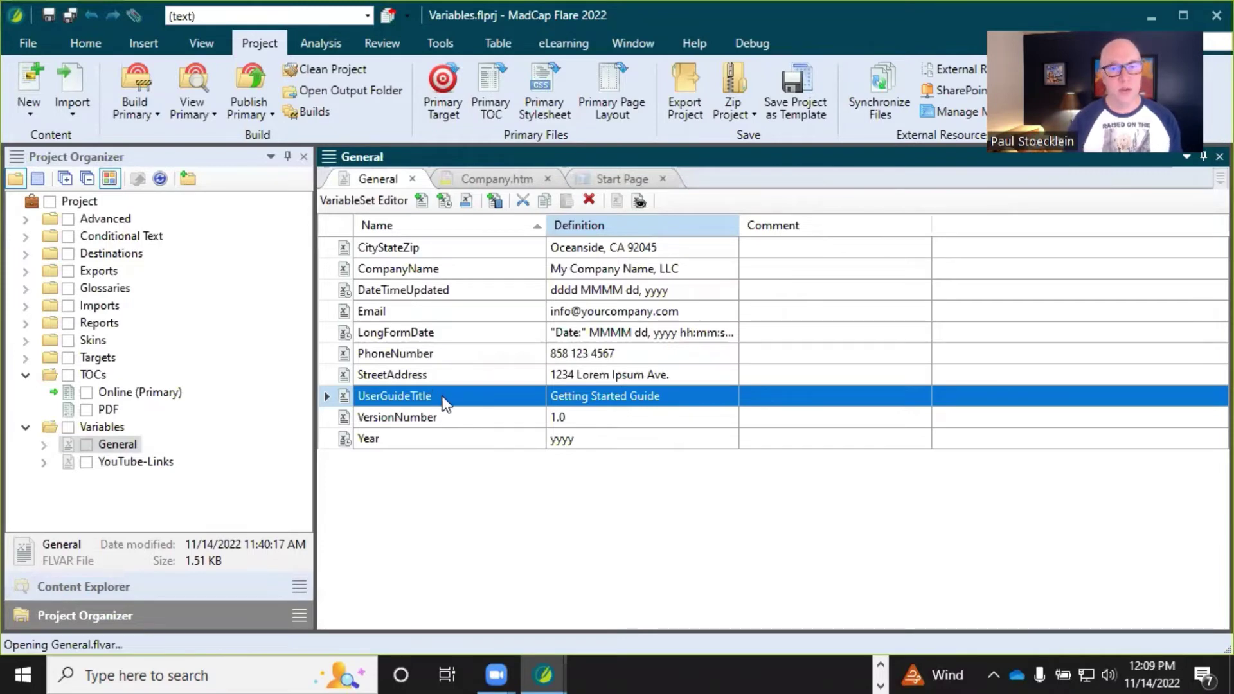
{"action": "left_click", "coordinate": [495, 201]}
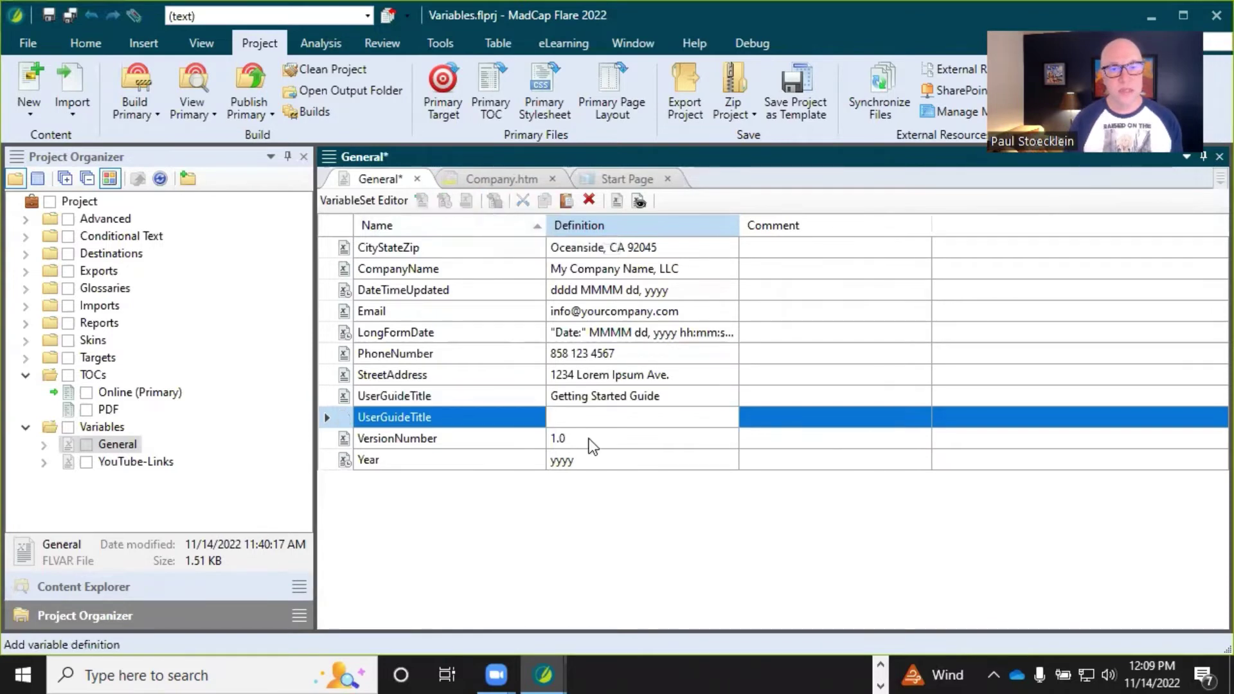
{"action": "type", "text": "What's New Guide"}
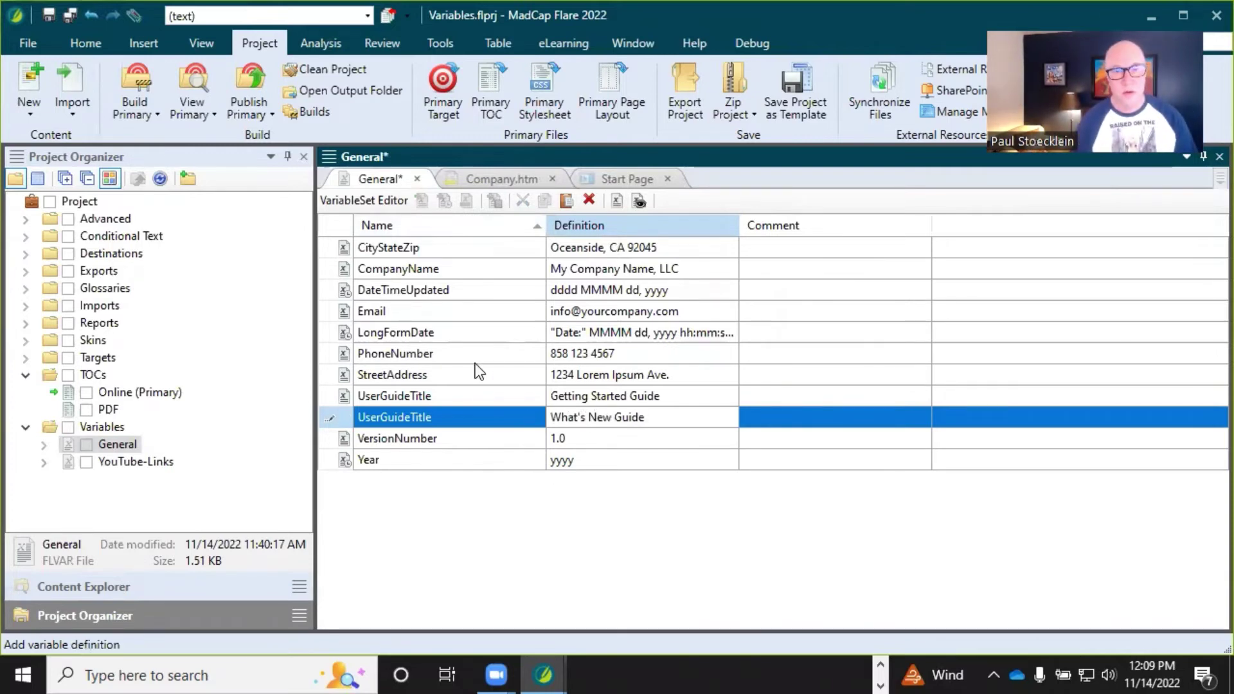
- Add another definition, "Reference Guide", to the UserGuideTitle variable in the General set and save the set
{"action": "left_click", "coordinate": [481, 395]}
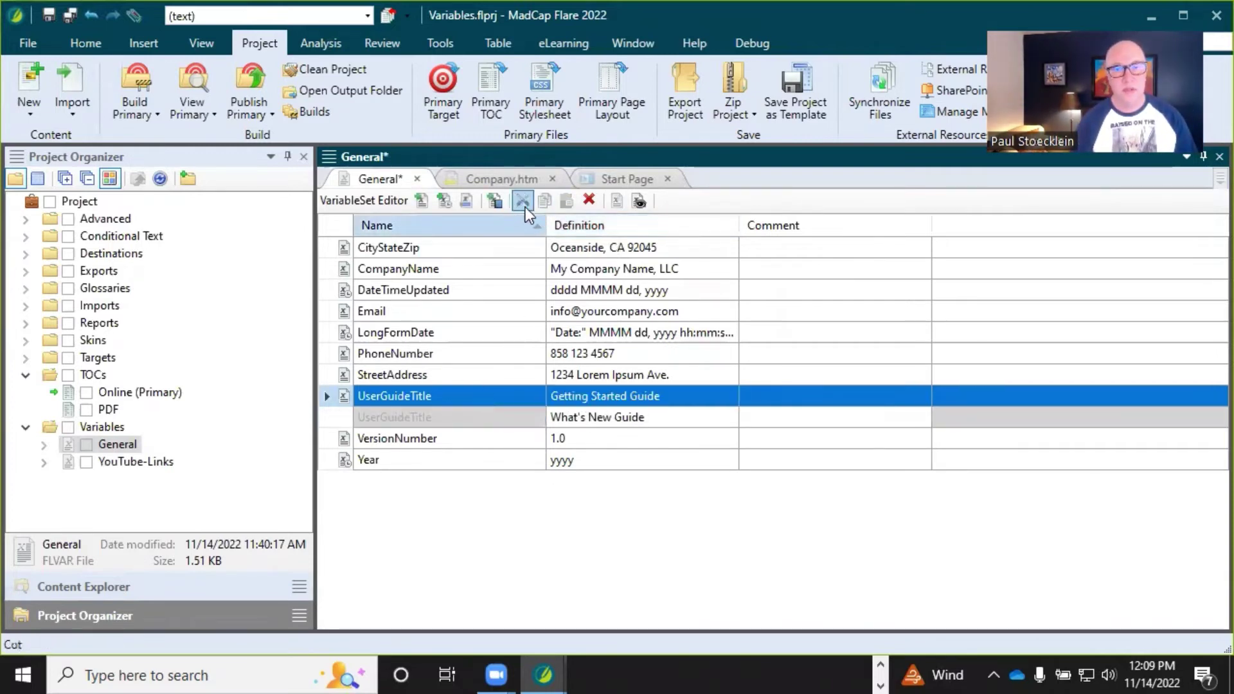
{"action": "left_click", "coordinate": [497, 202]}
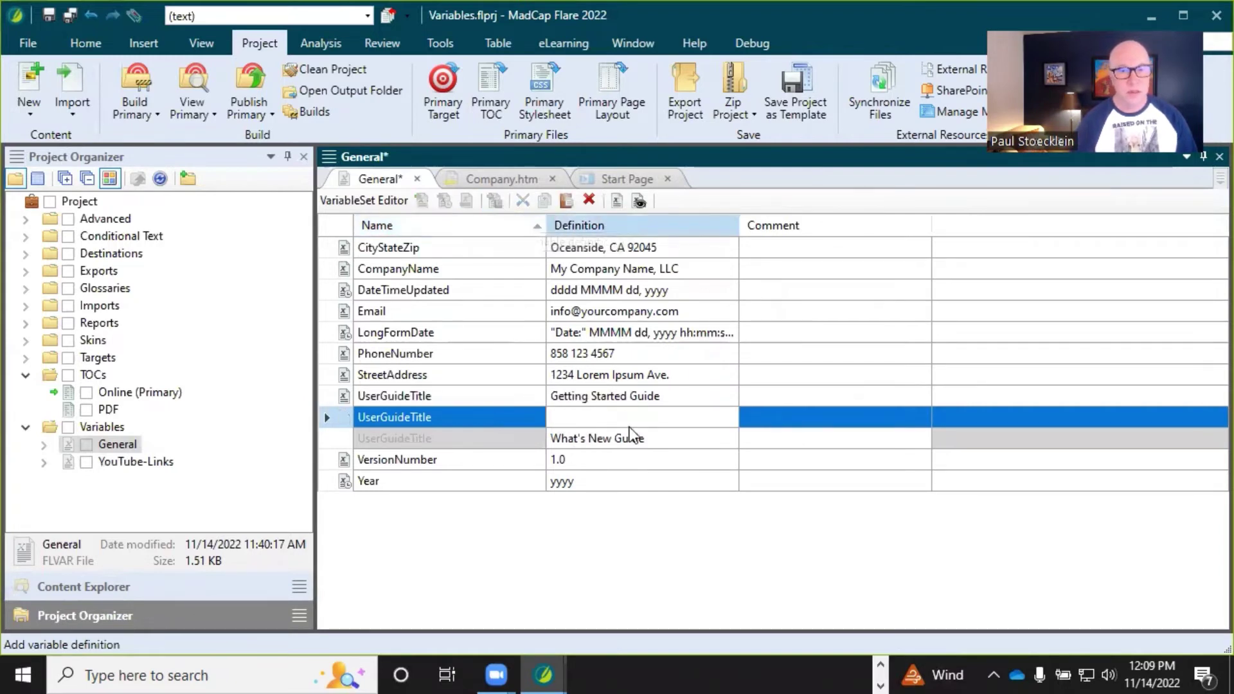
{"action": "type", "text": "Refe"}
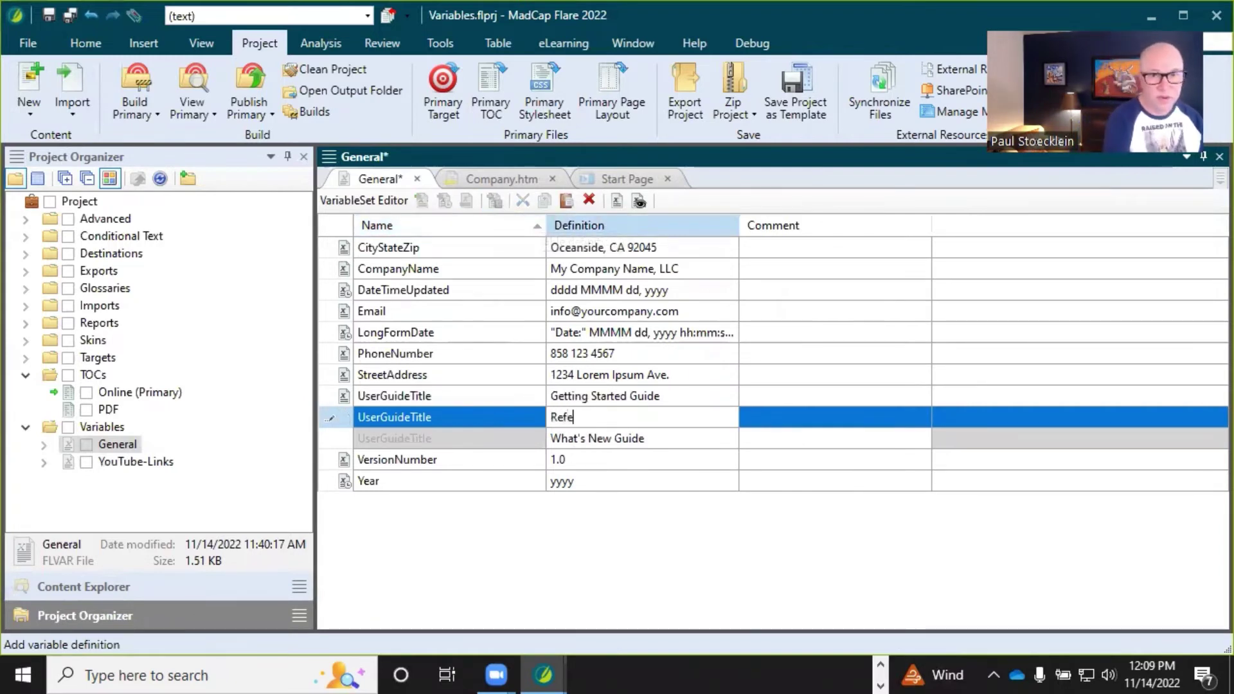
{"action": "type", "text": "rence Guide"}
{"action": "left_click", "coordinate": [630, 428]}
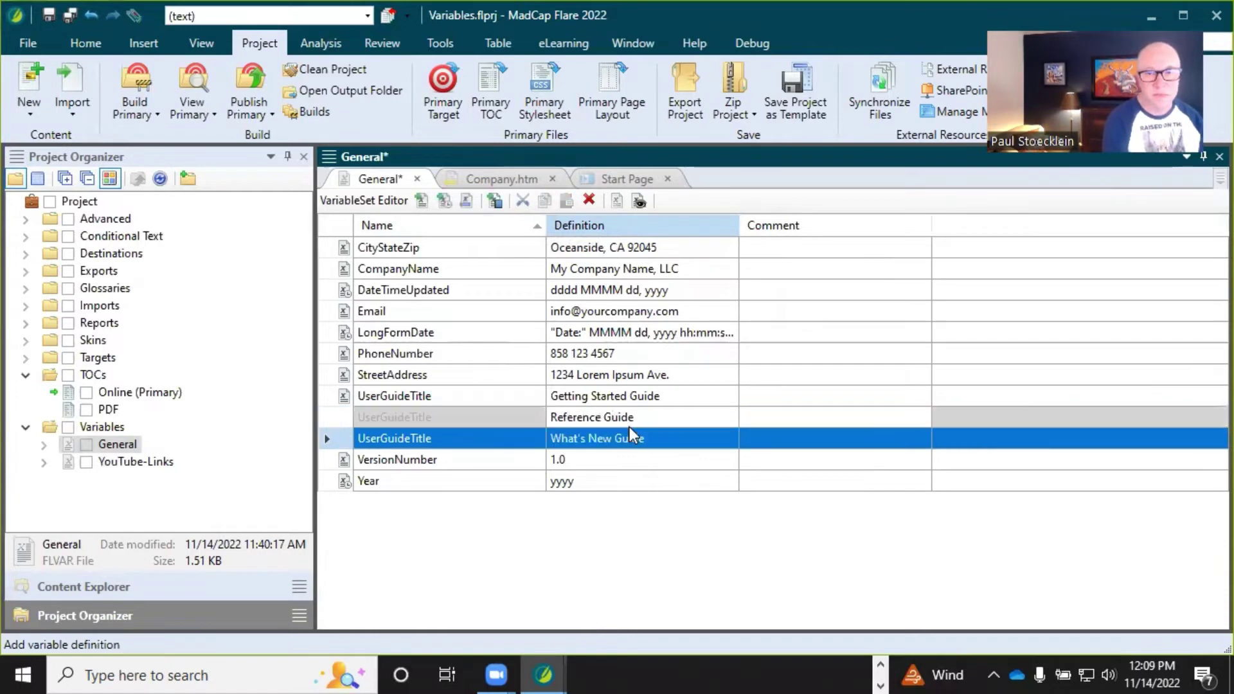
{"action": "left_click", "coordinate": [385, 354]}
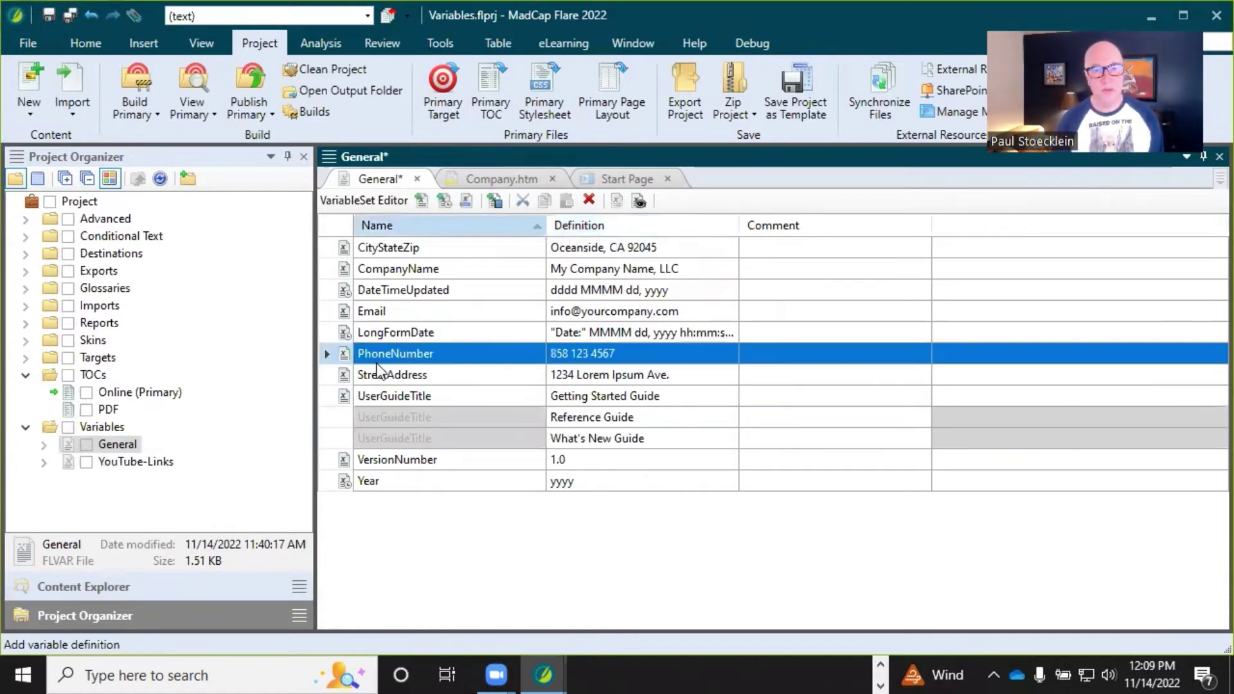
{"action": "left_click", "coordinate": [48, 14]}
{"action": "left_click", "coordinate": [576, 399]}
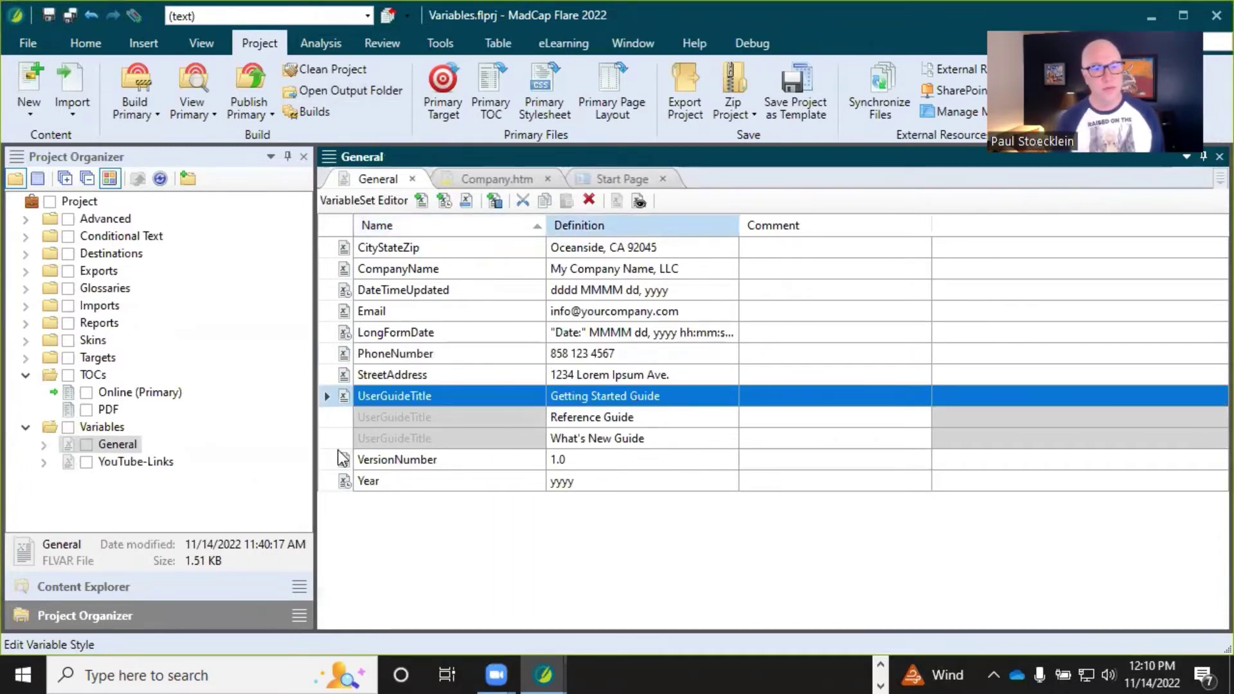
- Open the PDF target and show its variable definitions for the General set
{"action": "left_click", "coordinate": [25, 357]}
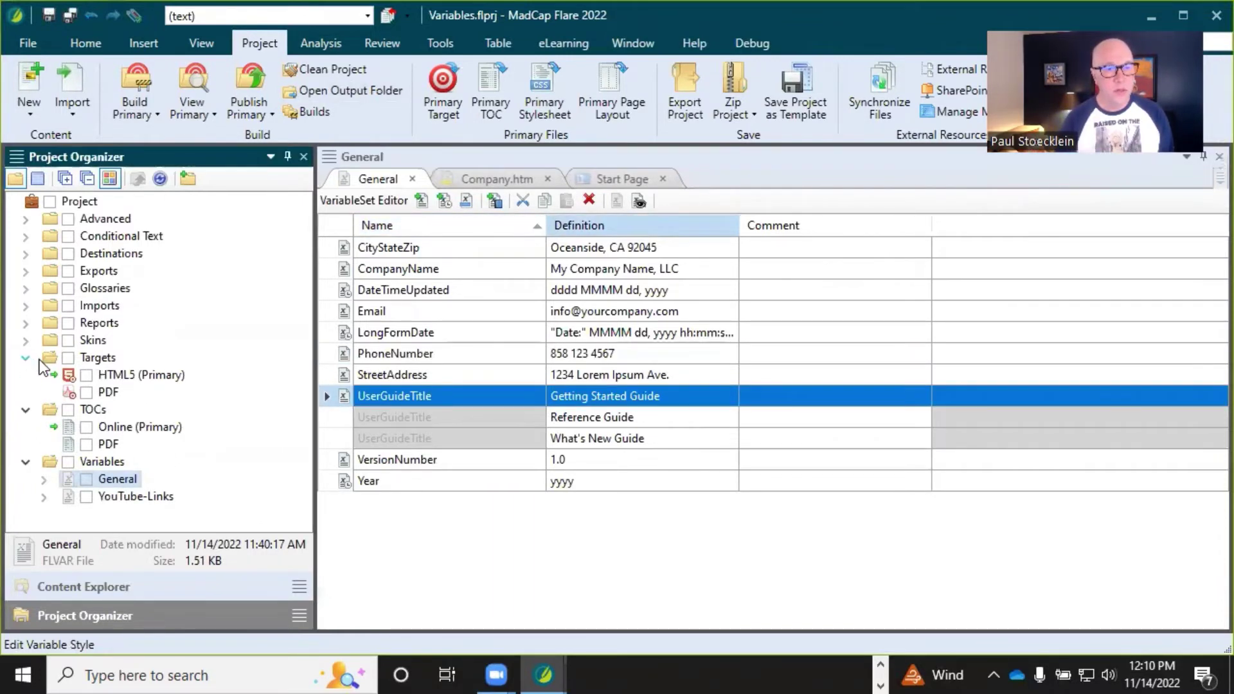
{"action": "left_click", "coordinate": [96, 390]}
{"action": "double_click", "coordinate": [97, 391]}
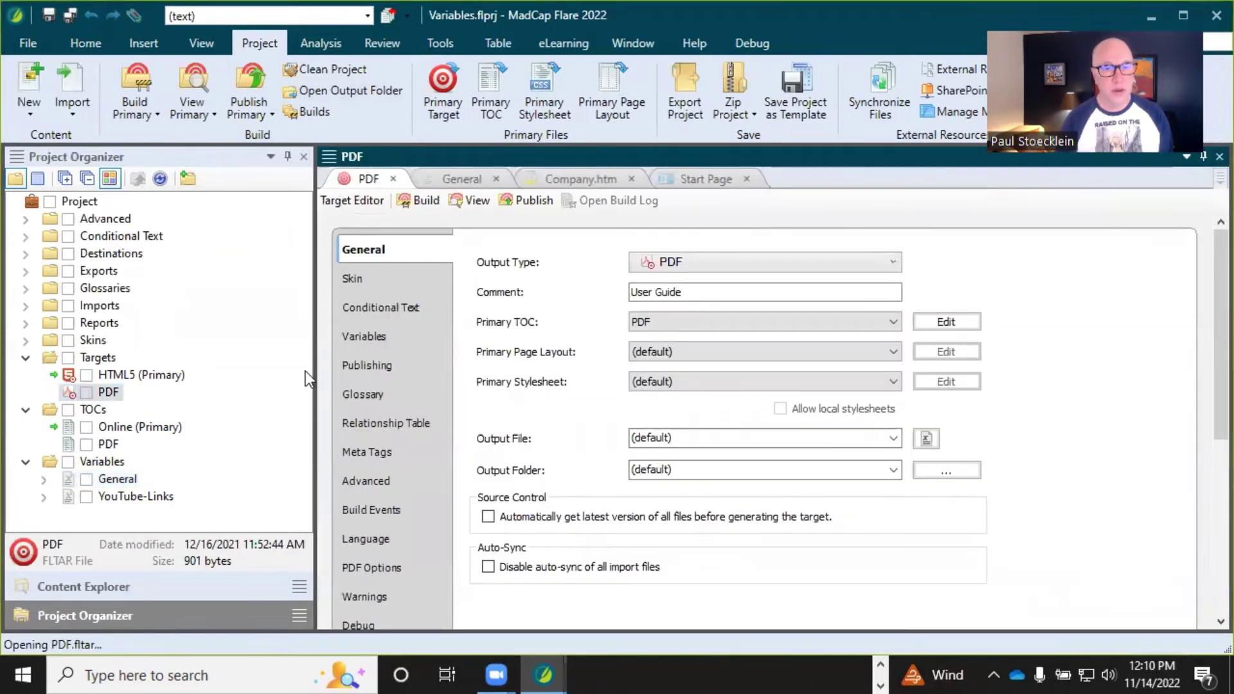
{"action": "left_click", "coordinate": [371, 340]}
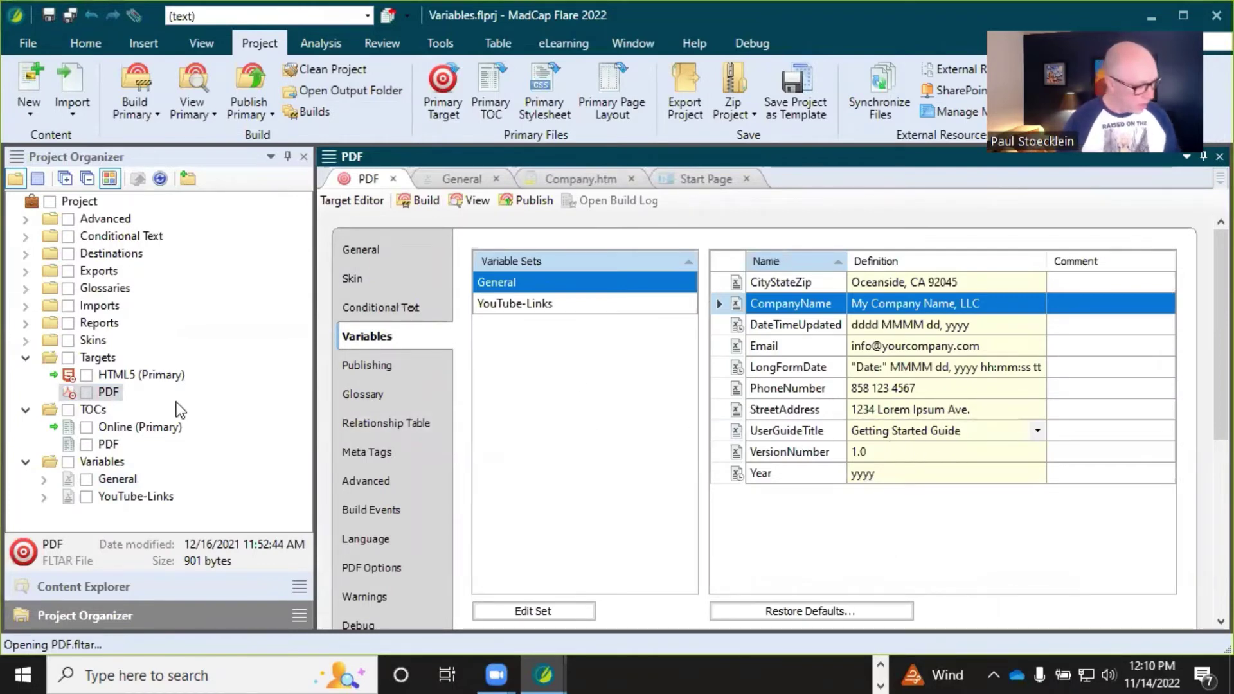
- Rename the PDF target as Getting-Started-Guide
{"action": "left_click", "coordinate": [108, 391]}
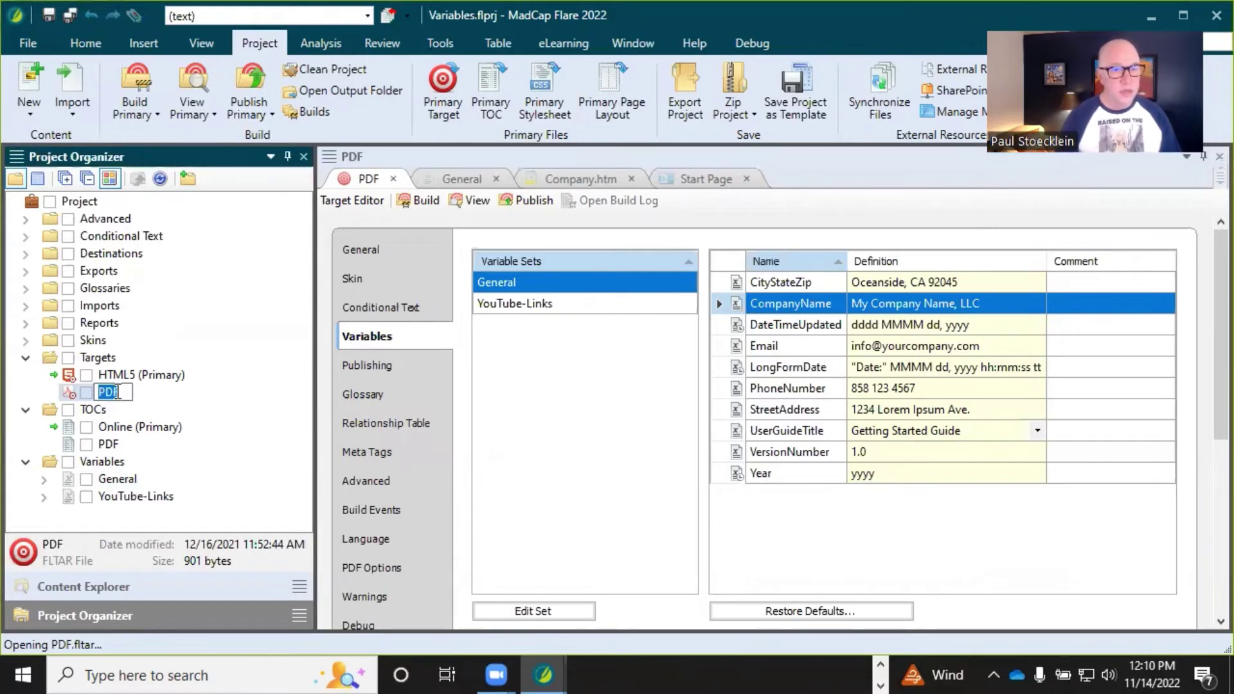
{"action": "type", "text": "Get"}
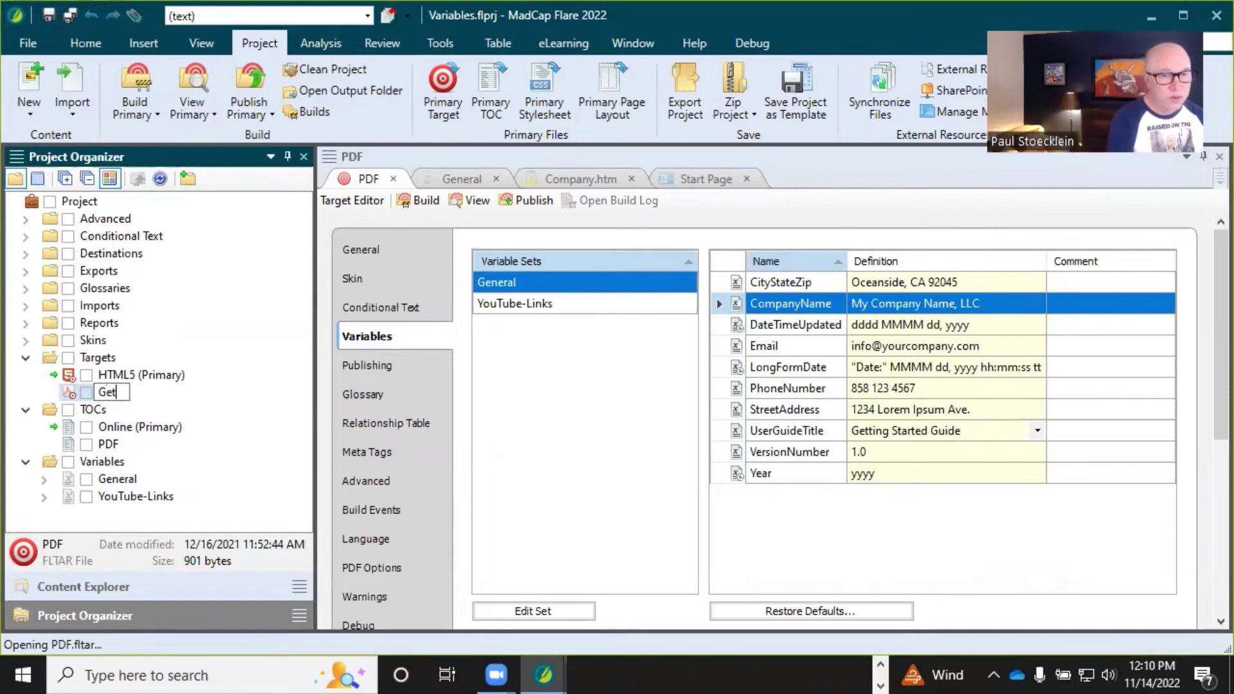
{"action": "type", "text": "ting-Star"}
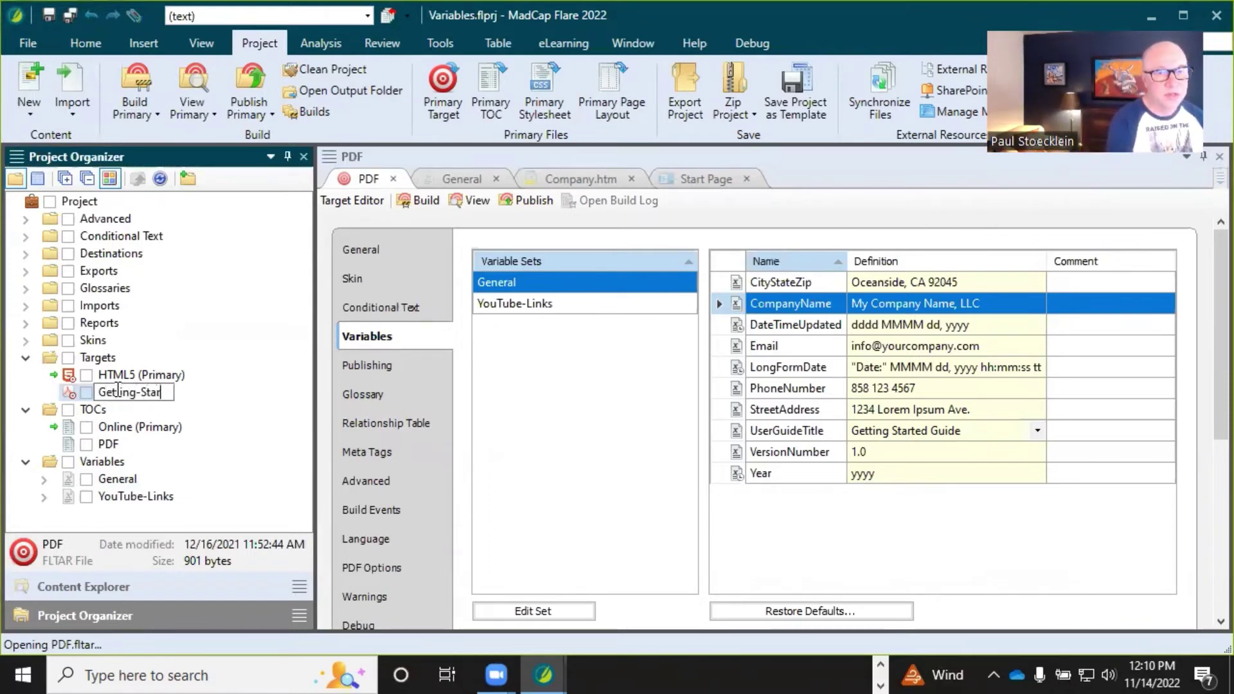
{"action": "type", "text": "ted-Guidew"}
{"action": "key", "text": "Return"}
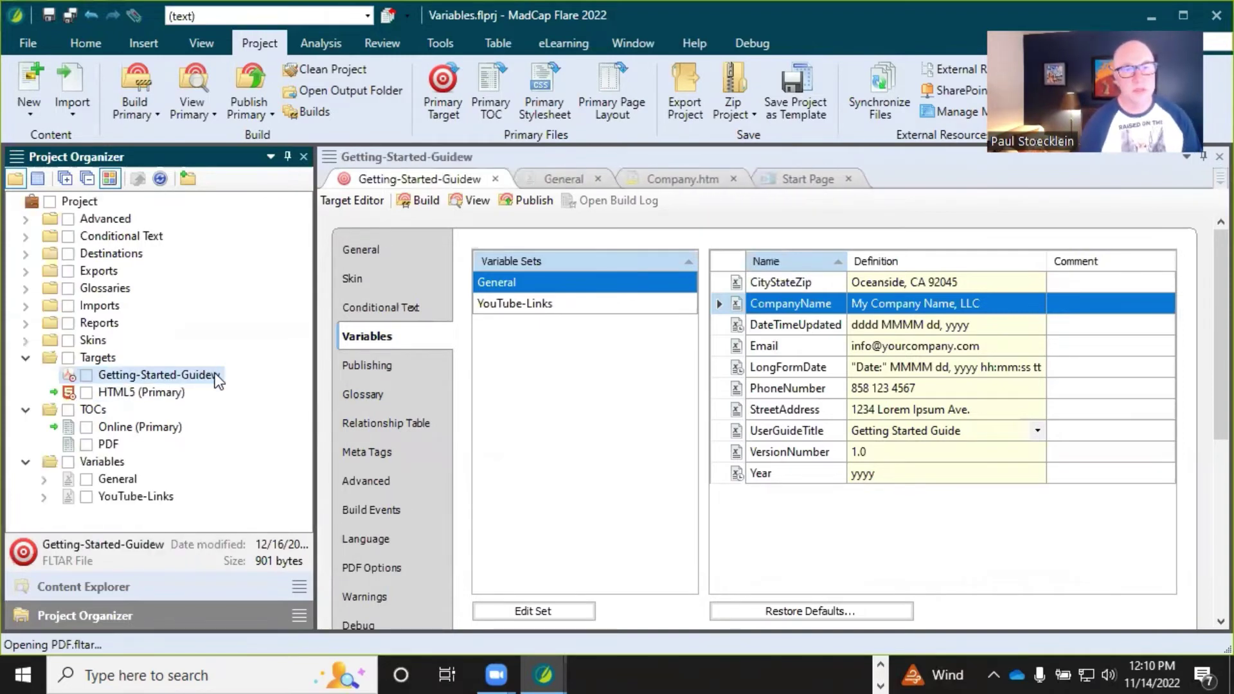
{"action": "left_click", "coordinate": [221, 379]}
{"action": "left_click", "coordinate": [222, 378]}
{"action": "left_click_drag", "start_coordinate": [213, 377], "coordinate": [220, 378]}
{"action": "key", "text": "BackSpace"}
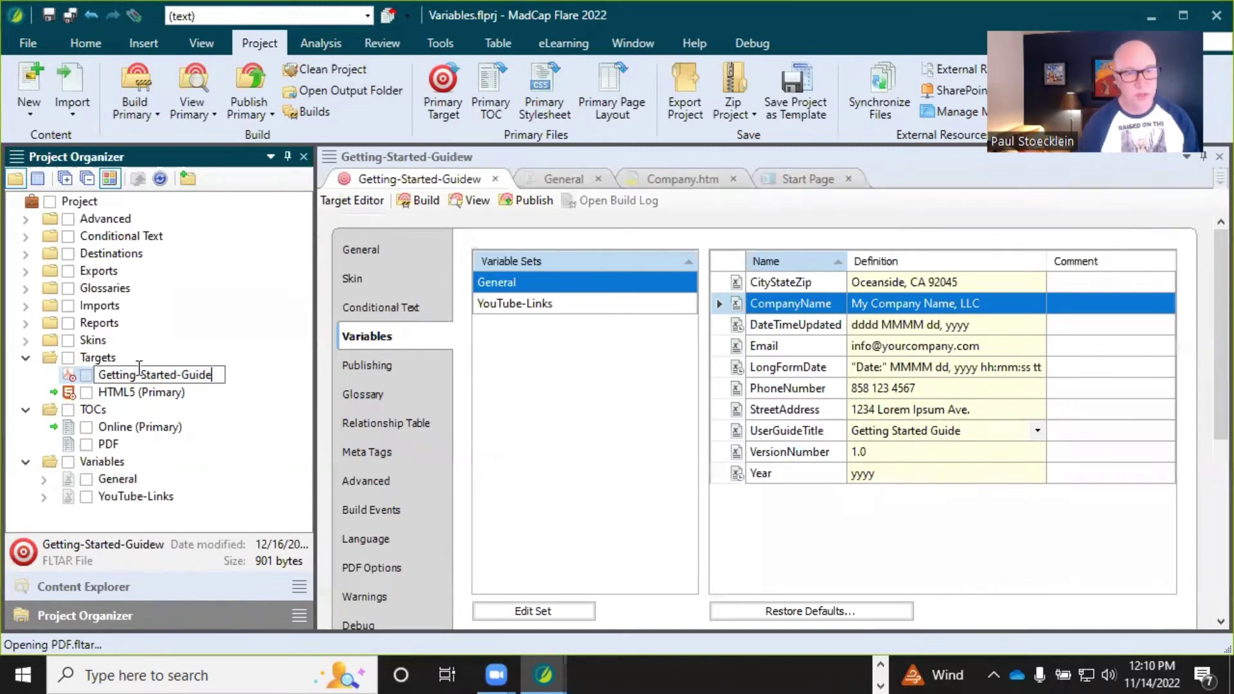
{"action": "key", "text": "Return"}
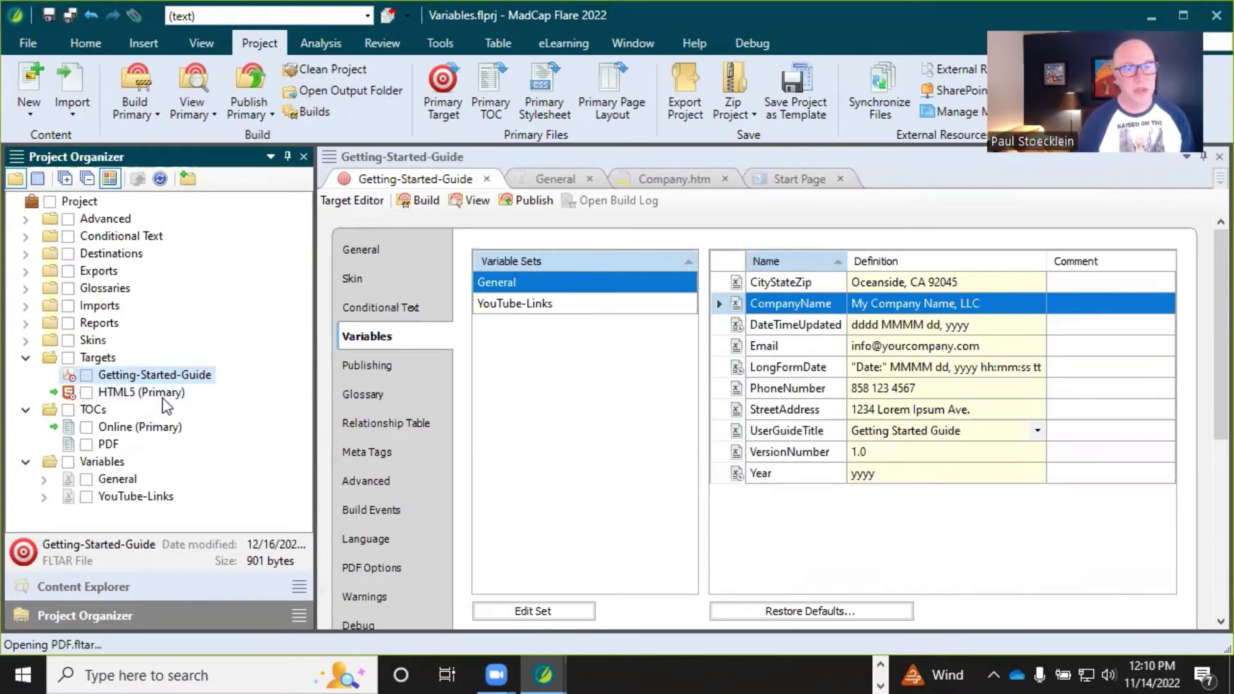
- Duplicate the Getting-Started-Guide target and rename the copy as Whats-New-Guide
{"action": "key", "text": "ctrl+v"}
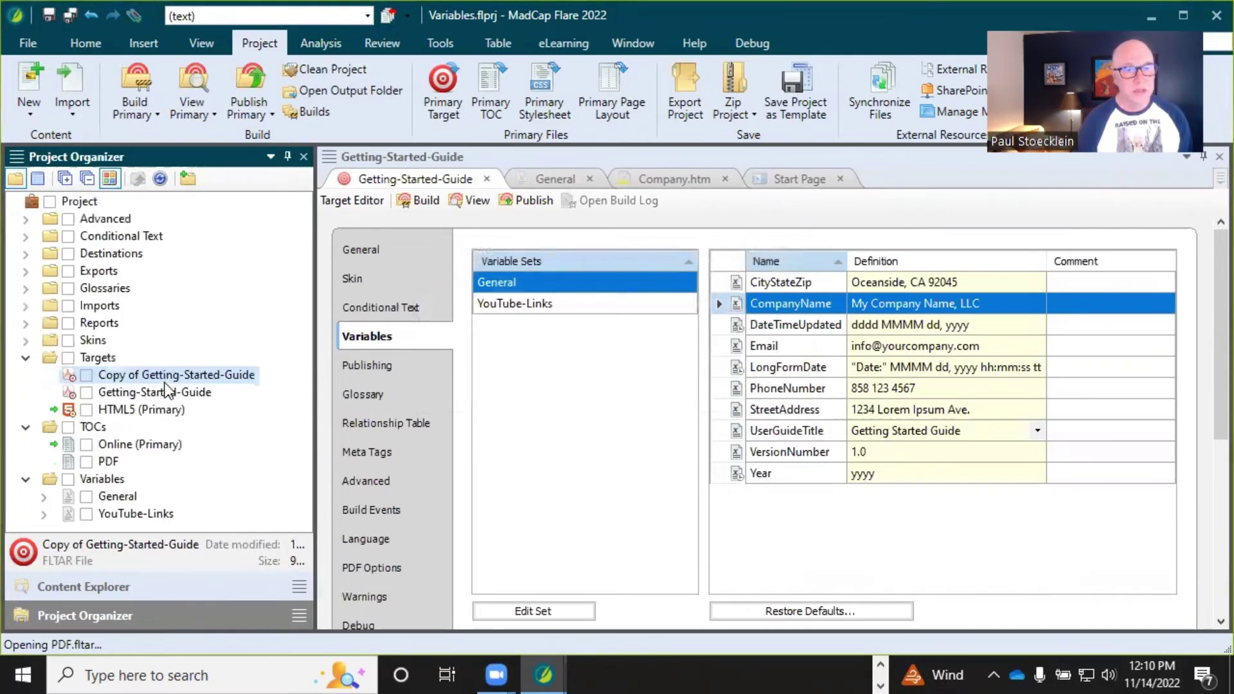
{"action": "left_click", "coordinate": [165, 377]}
{"action": "left_click_drag", "start_coordinate": [221, 376], "coordinate": [10, 342]}
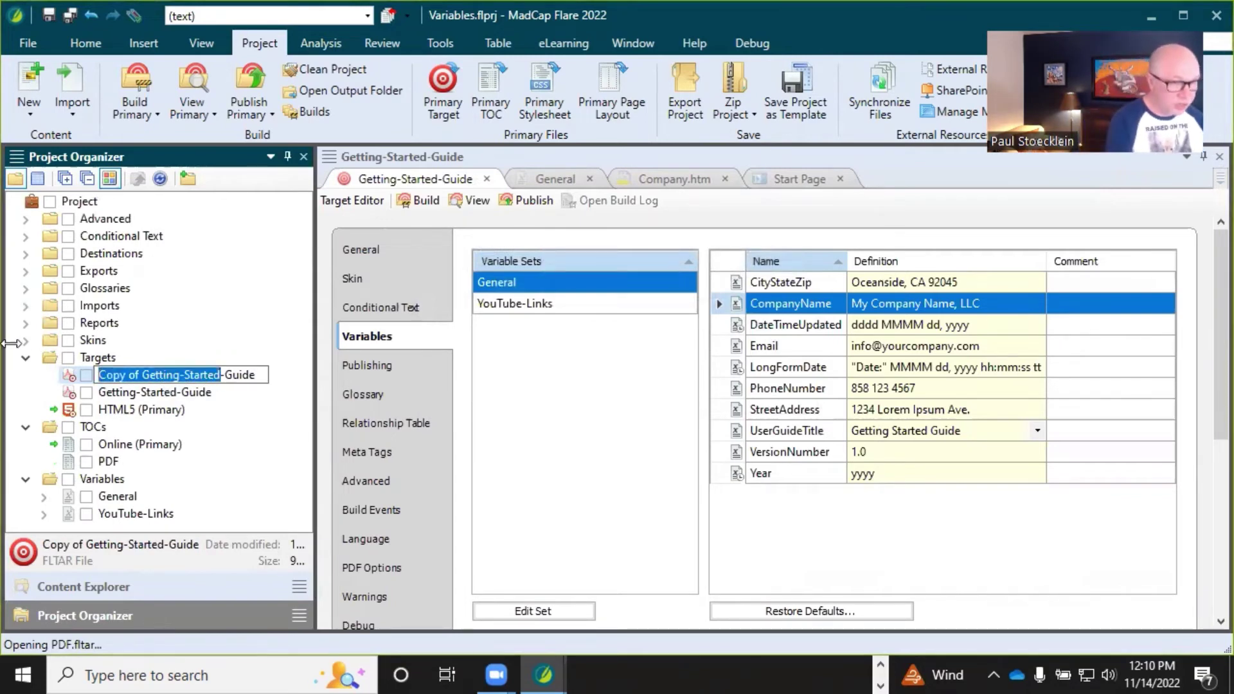
{"action": "type", "text": "Whats-New"}
{"action": "key", "text": "Return"}
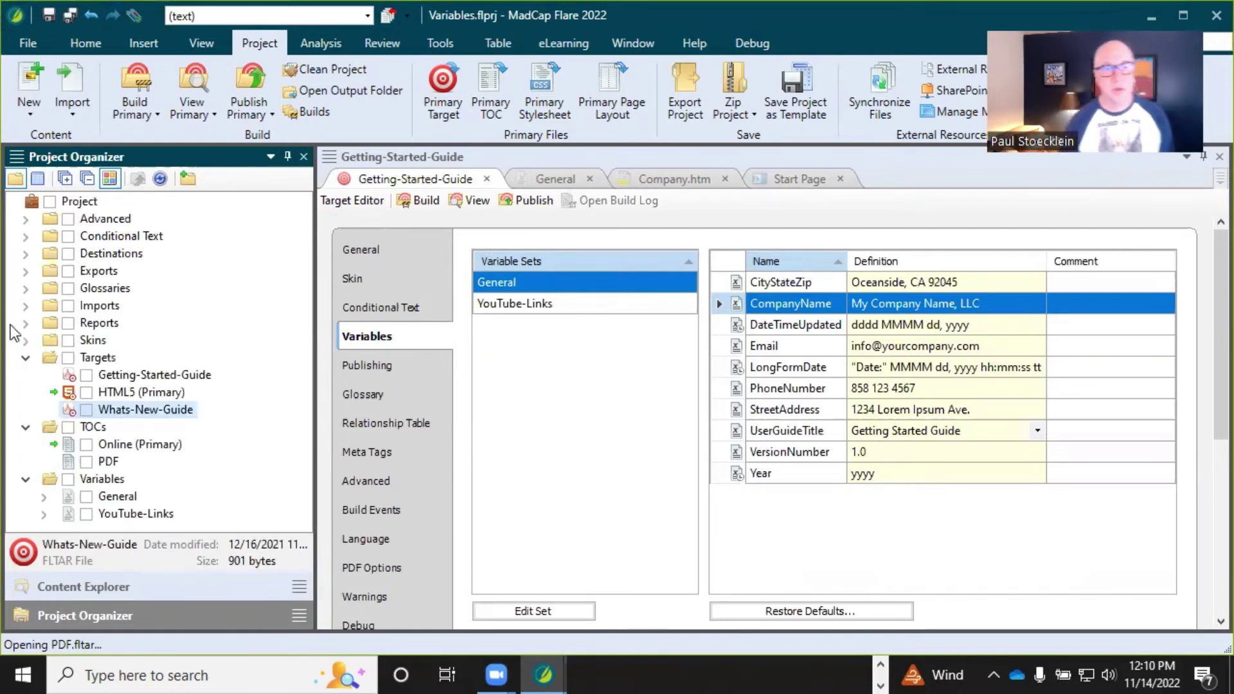
- Set the UserGuideTitle variable to "What's New Guide" in the Whats-New-Guide target and save the target
{"action": "double_click", "coordinate": [172, 410]}
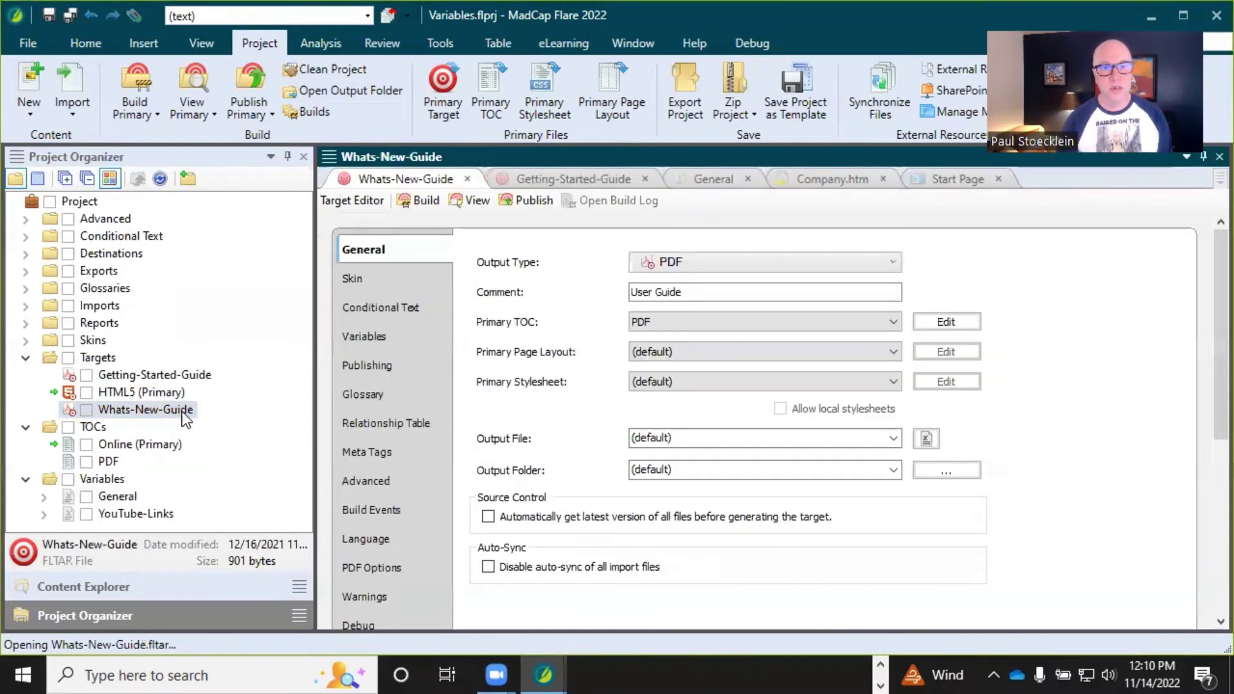
{"action": "left_click", "coordinate": [360, 338]}
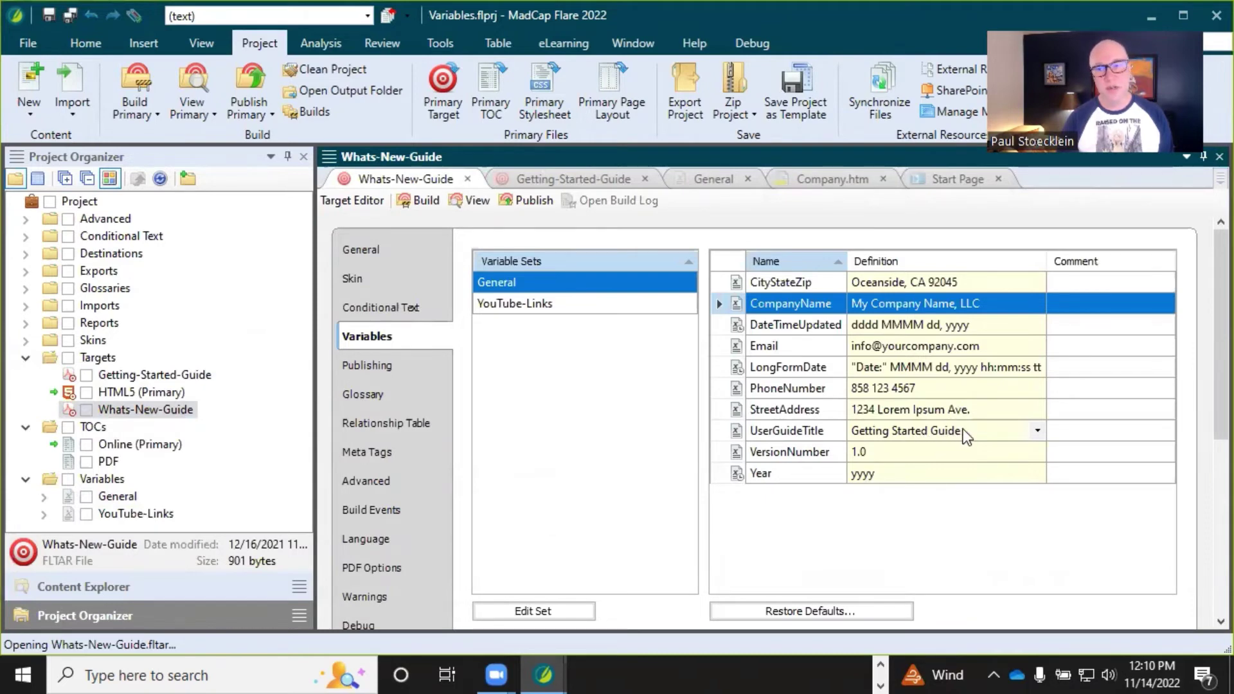
{"action": "left_click", "coordinate": [1037, 433]}
{"action": "left_click", "coordinate": [1039, 434]}
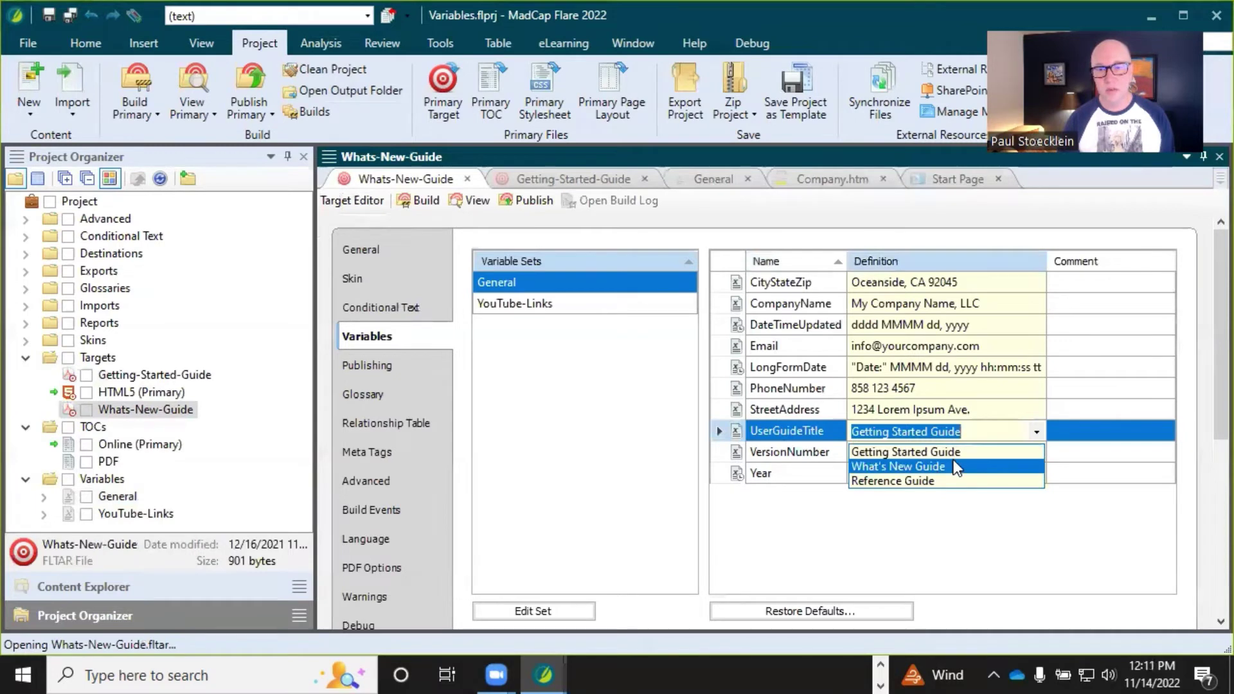
{"action": "left_click", "coordinate": [953, 463]}
{"action": "left_click", "coordinate": [813, 454]}
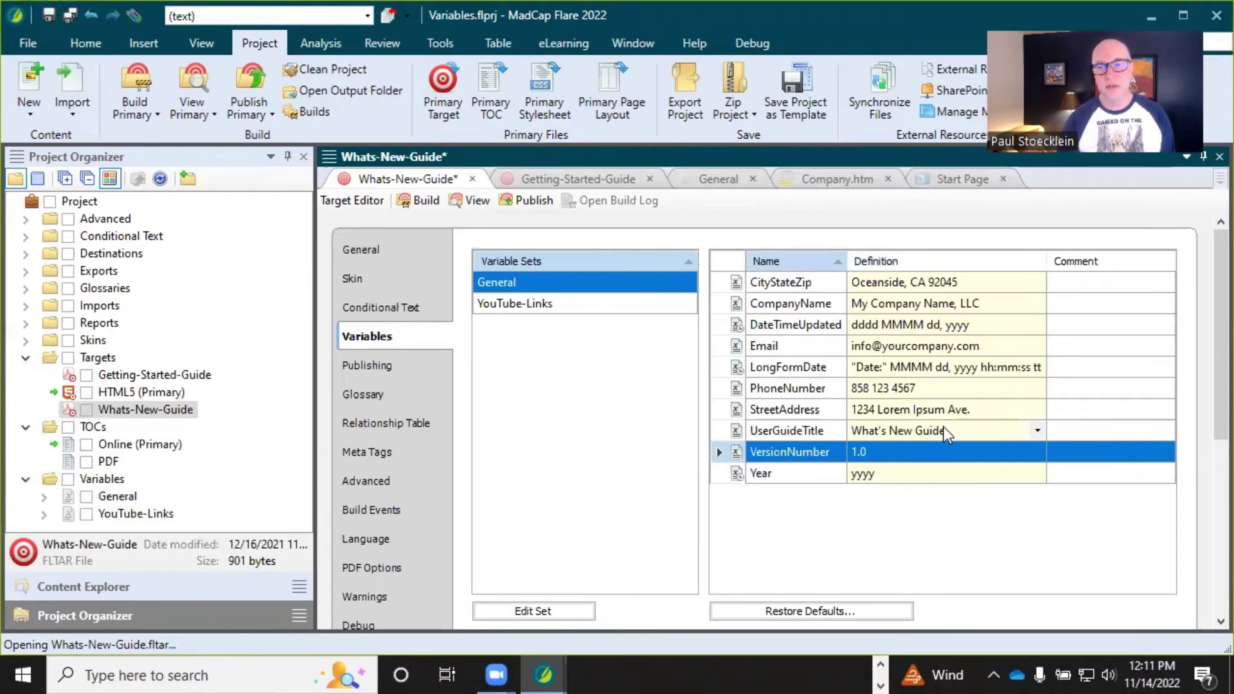
{"action": "left_click", "coordinate": [72, 14]}
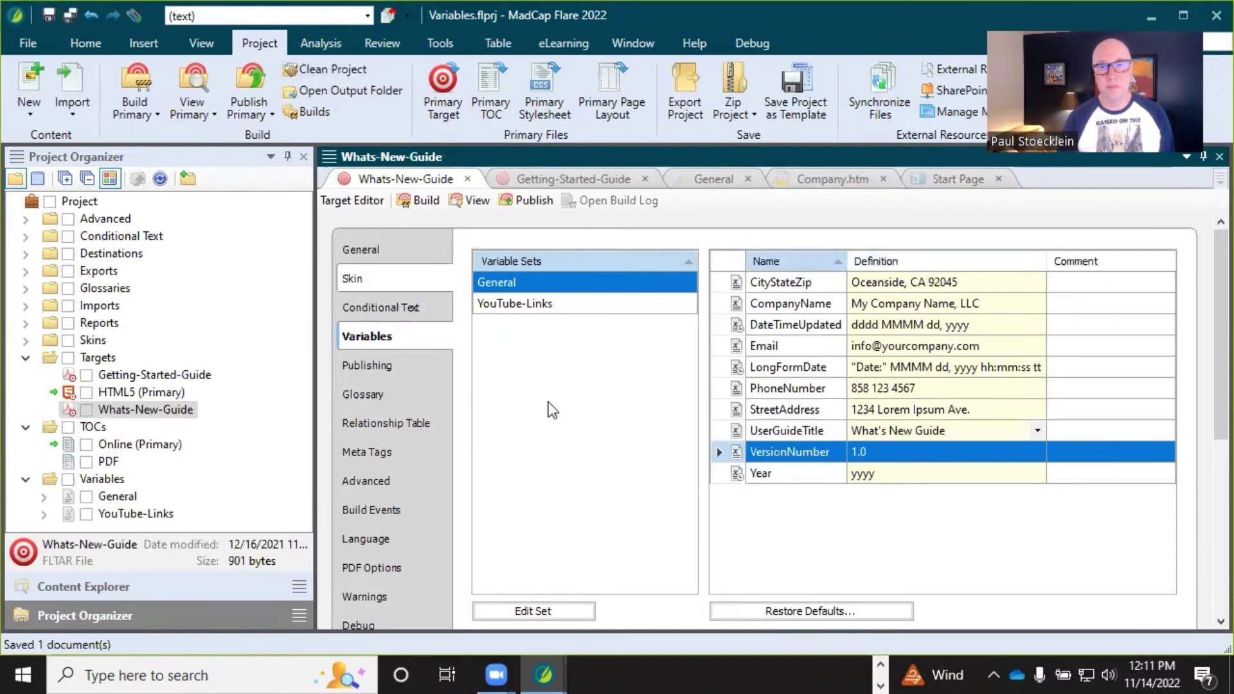
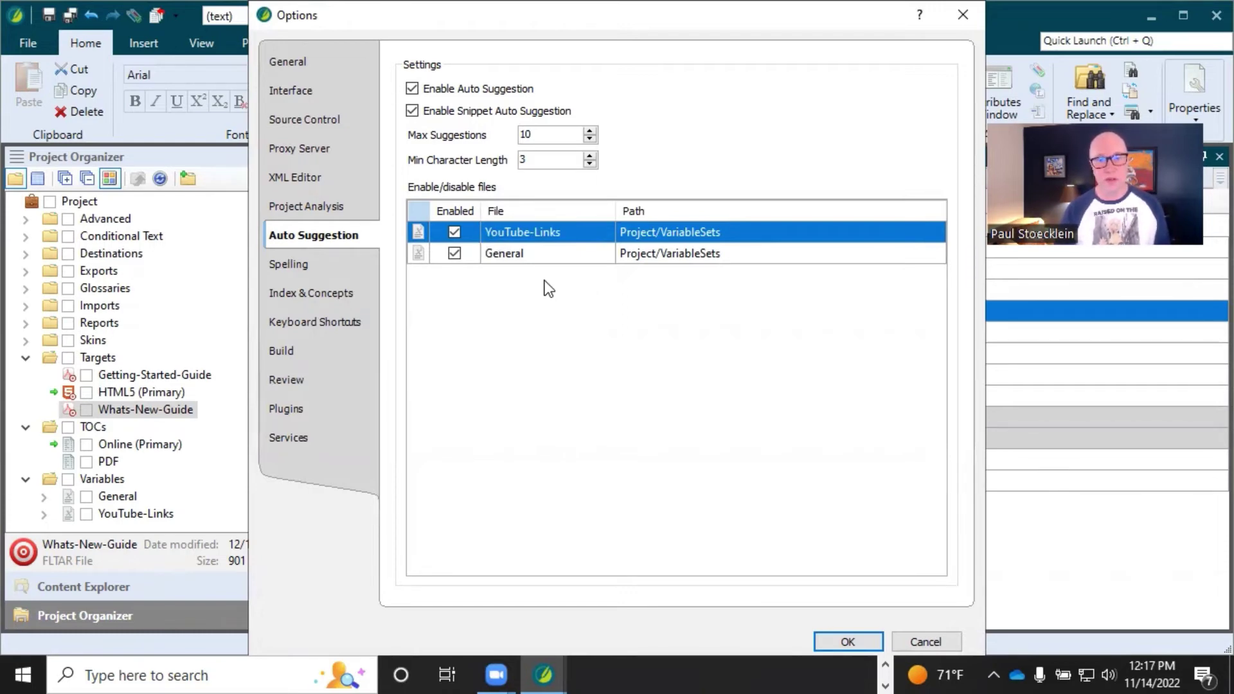
- Try to exclude the YouTube-Links variable set from auto suggestion in the options
{"action": "left_click", "coordinate": [456, 231]}
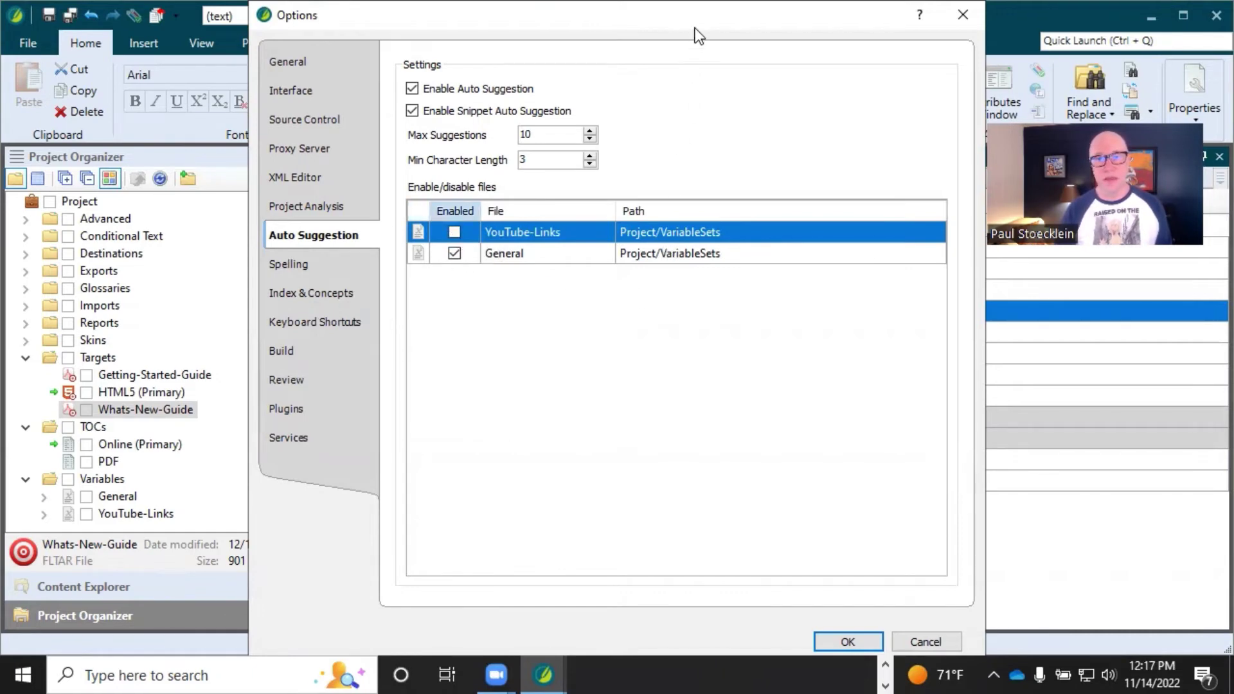
{"action": "left_click", "coordinate": [909, 641]}
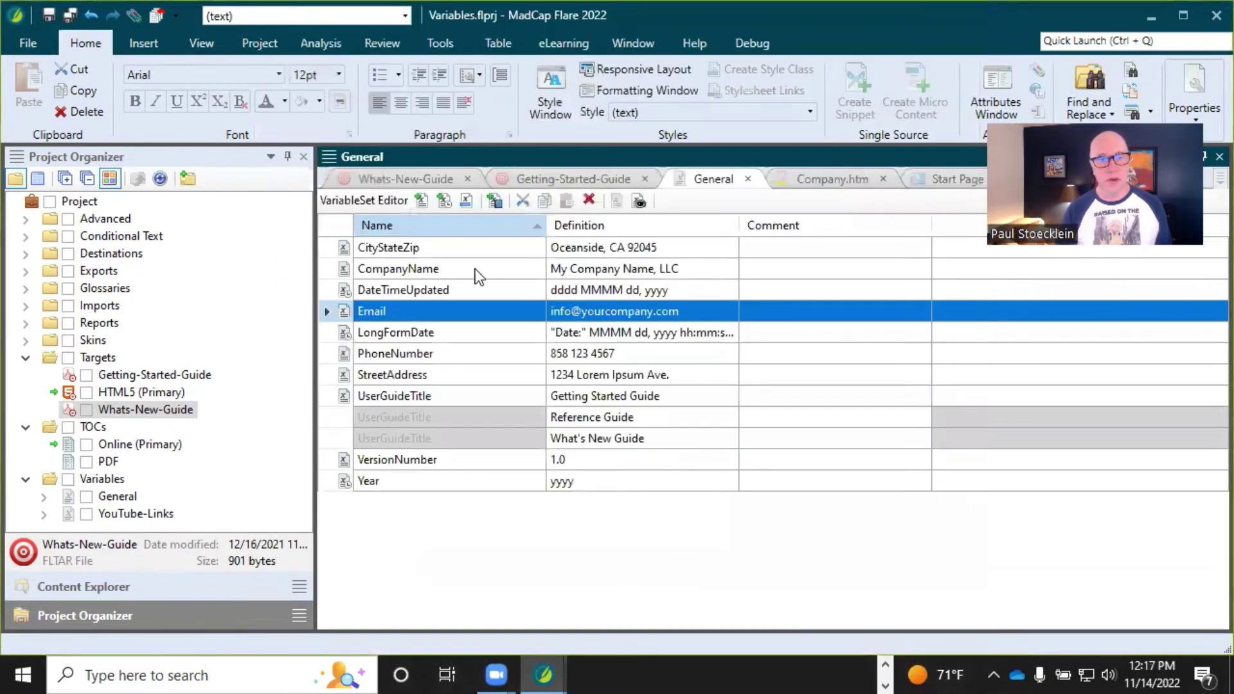
- Examine the YouTube-Links variable set in the Variables project and in the Shared project, and return to the Variables project
{"action": "double_click", "coordinate": [135, 512]}
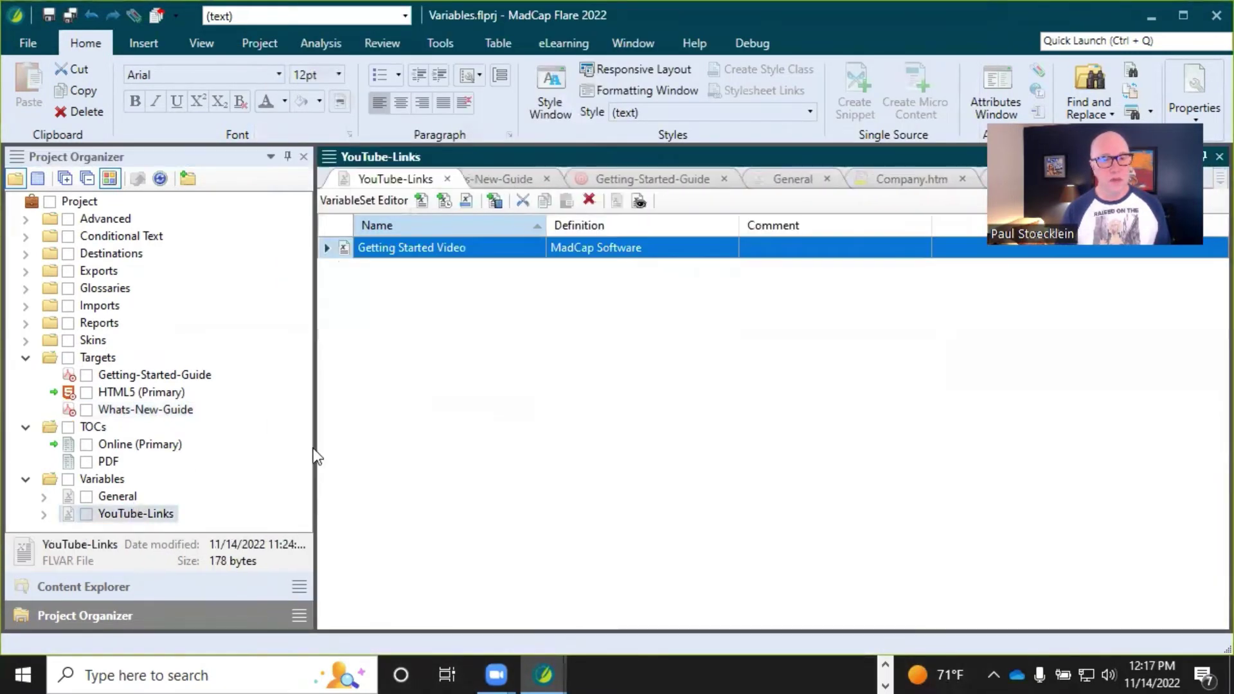
{"action": "left_click", "coordinate": [448, 179]}
{"action": "mouse_move", "coordinate": [553, 665]}
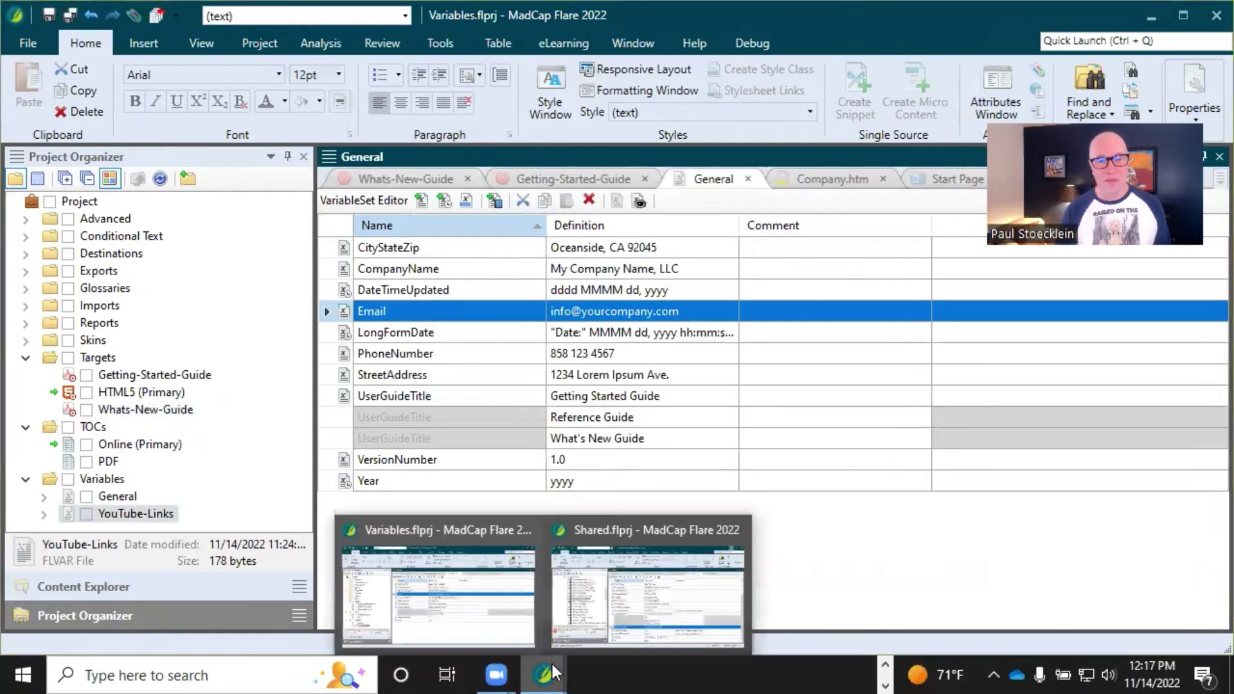
{"action": "left_click", "coordinate": [611, 595]}
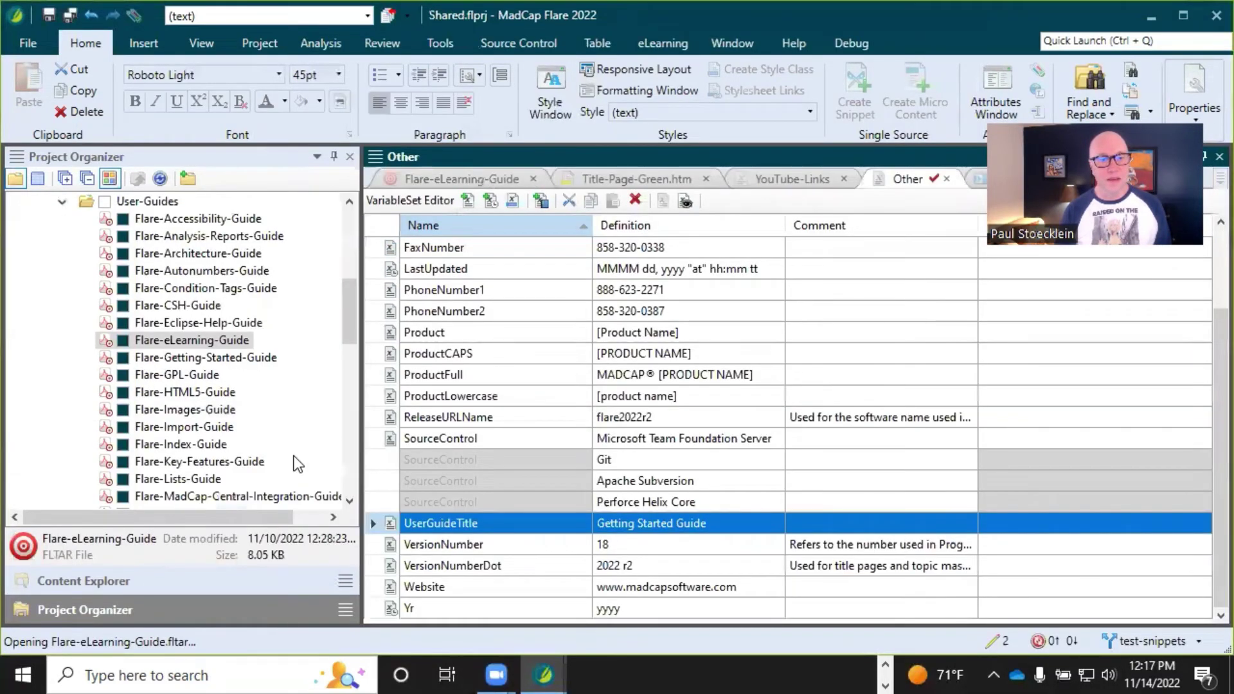
{"action": "left_click", "coordinate": [771, 175]}
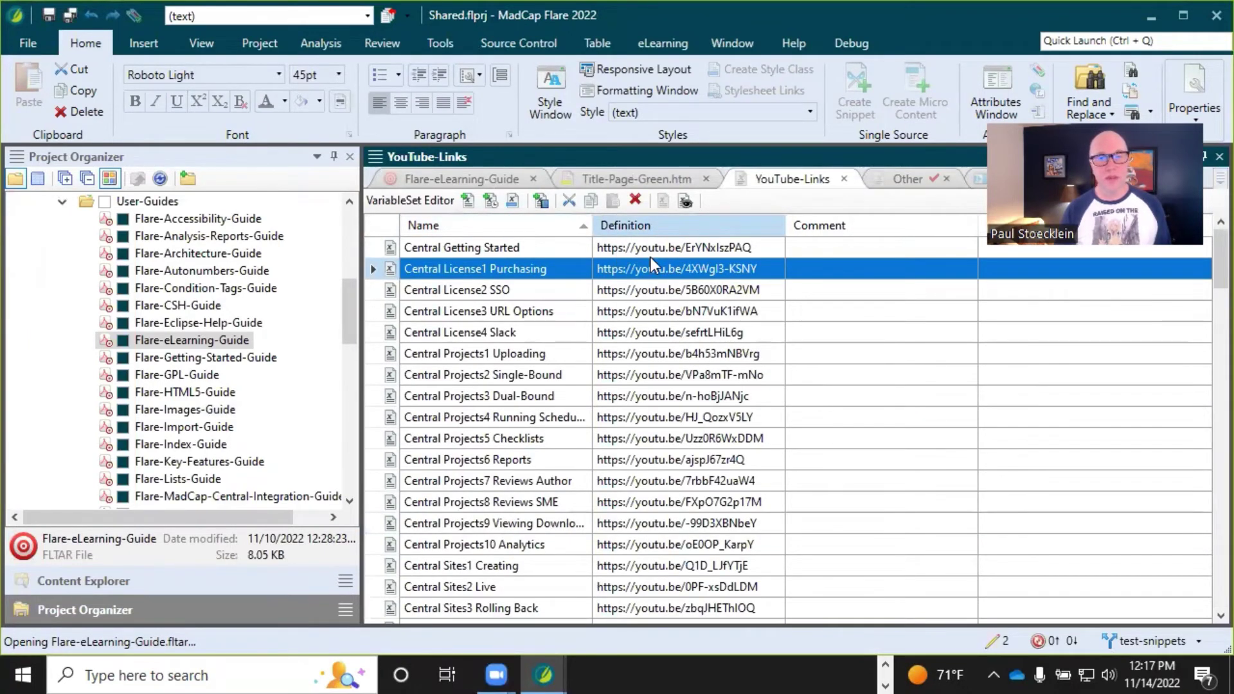
{"action": "left_click", "coordinate": [1151, 18]}
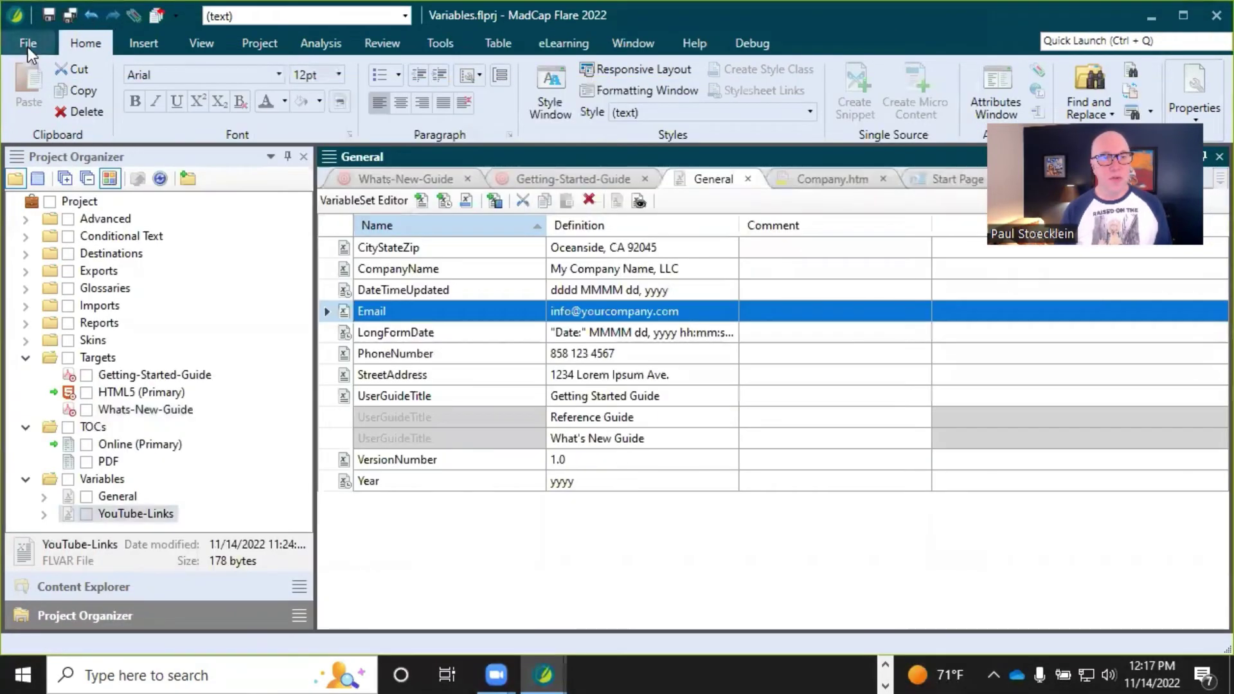
- Enable auto suggestion in the program options, with the YouTube-Links variable set disabled and General kept enabled
{"action": "left_click", "coordinate": [29, 45]}
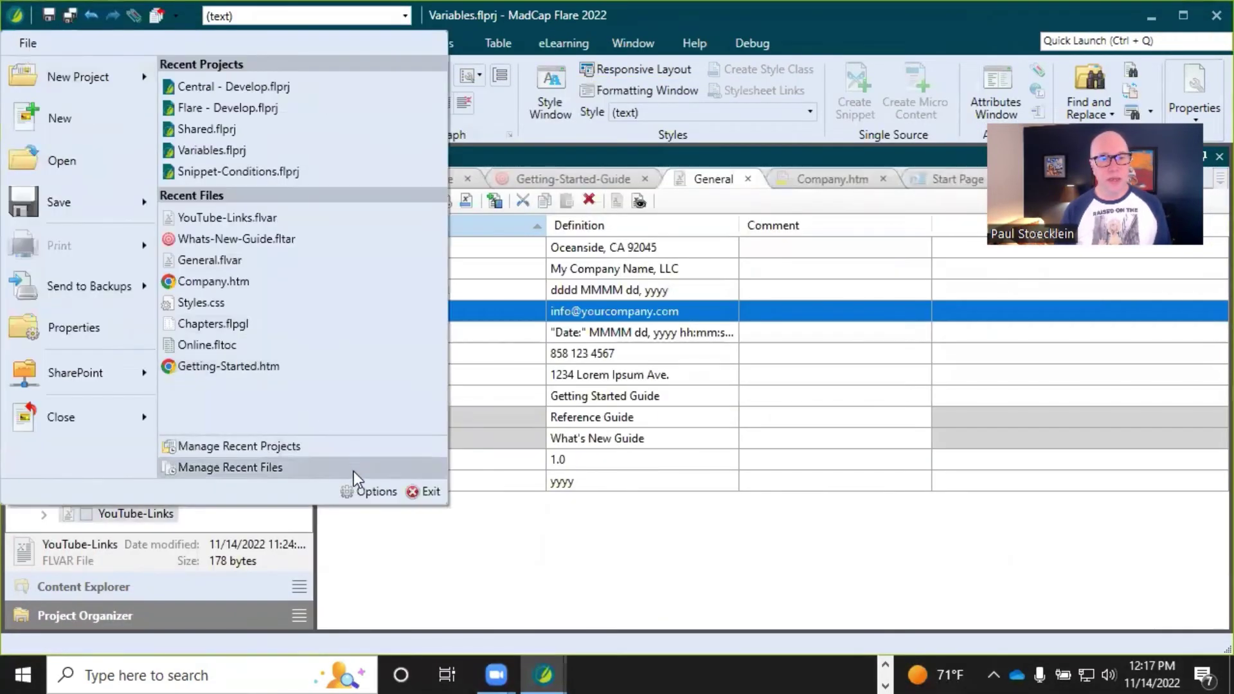
{"action": "left_click", "coordinate": [372, 491]}
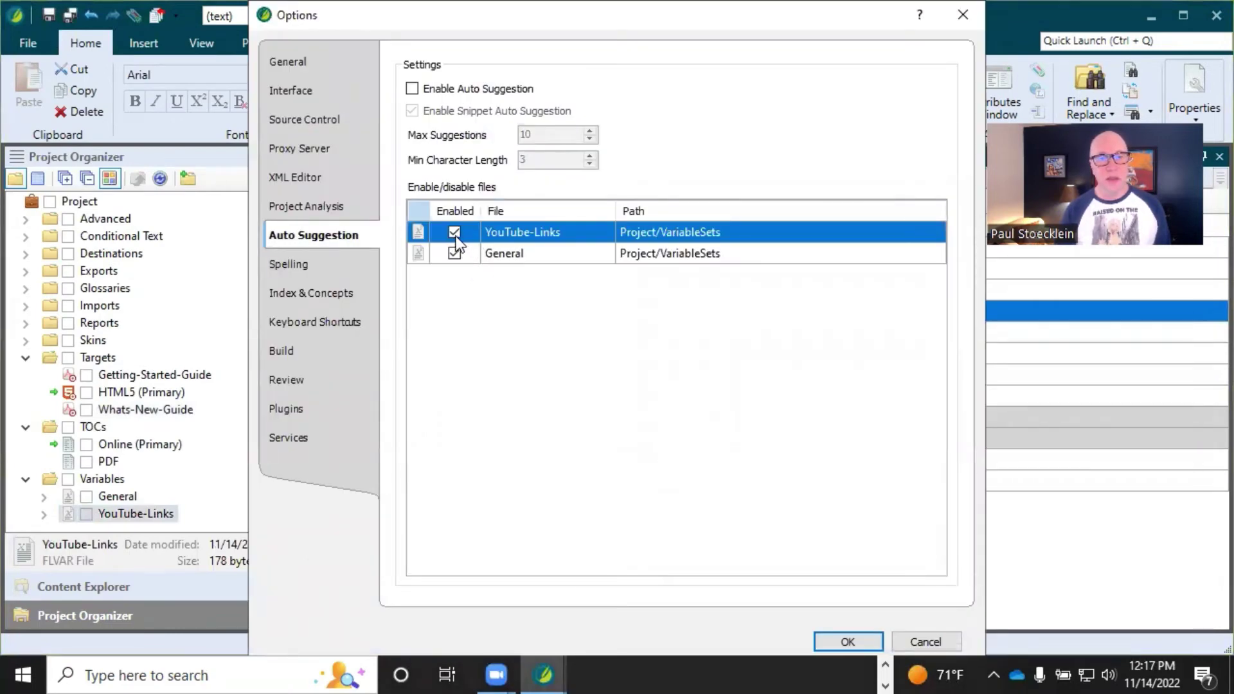
{"action": "left_click", "coordinate": [412, 88]}
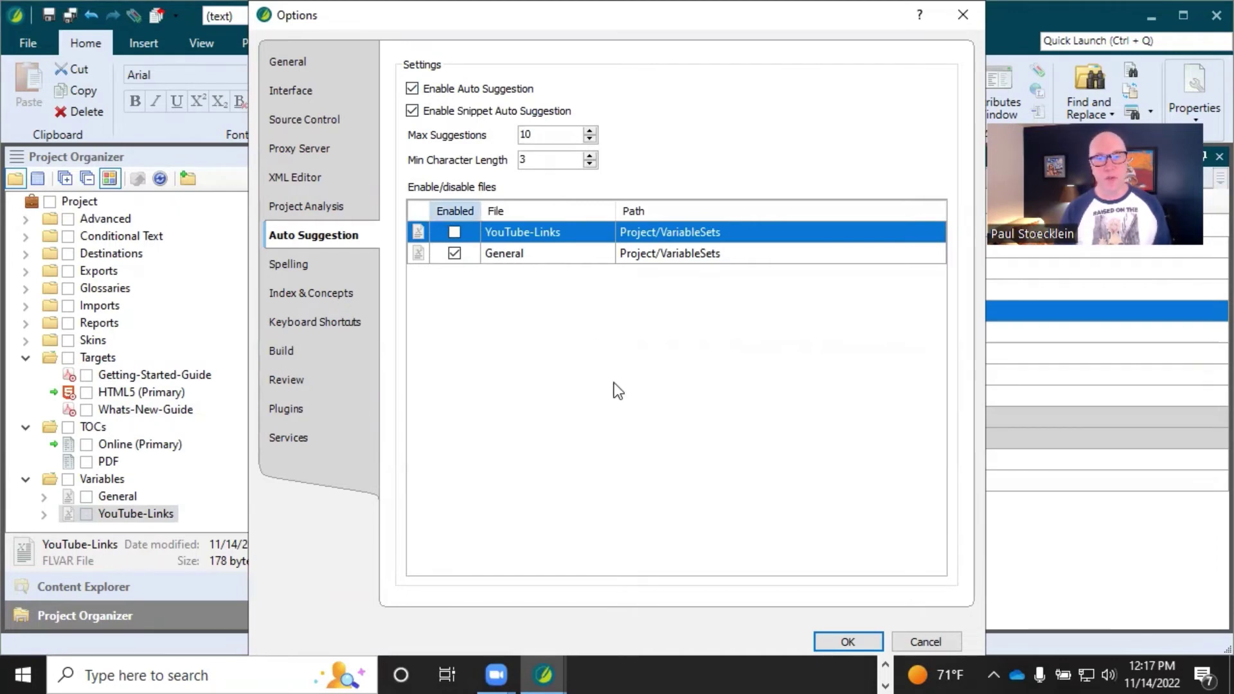
{"action": "left_click", "coordinate": [844, 642]}
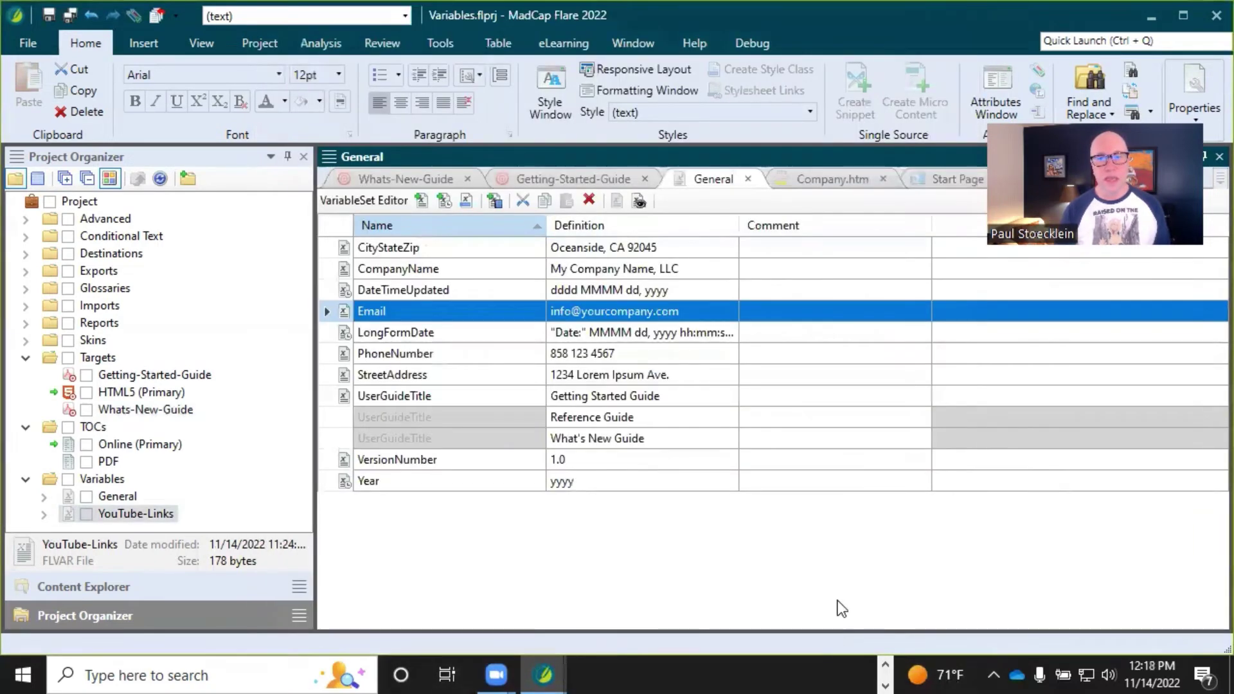
- In the Company topic, end the first paragraph with a period and insert the Email variable after it through auto suggestion for "info"
{"action": "left_click", "coordinate": [838, 179]}
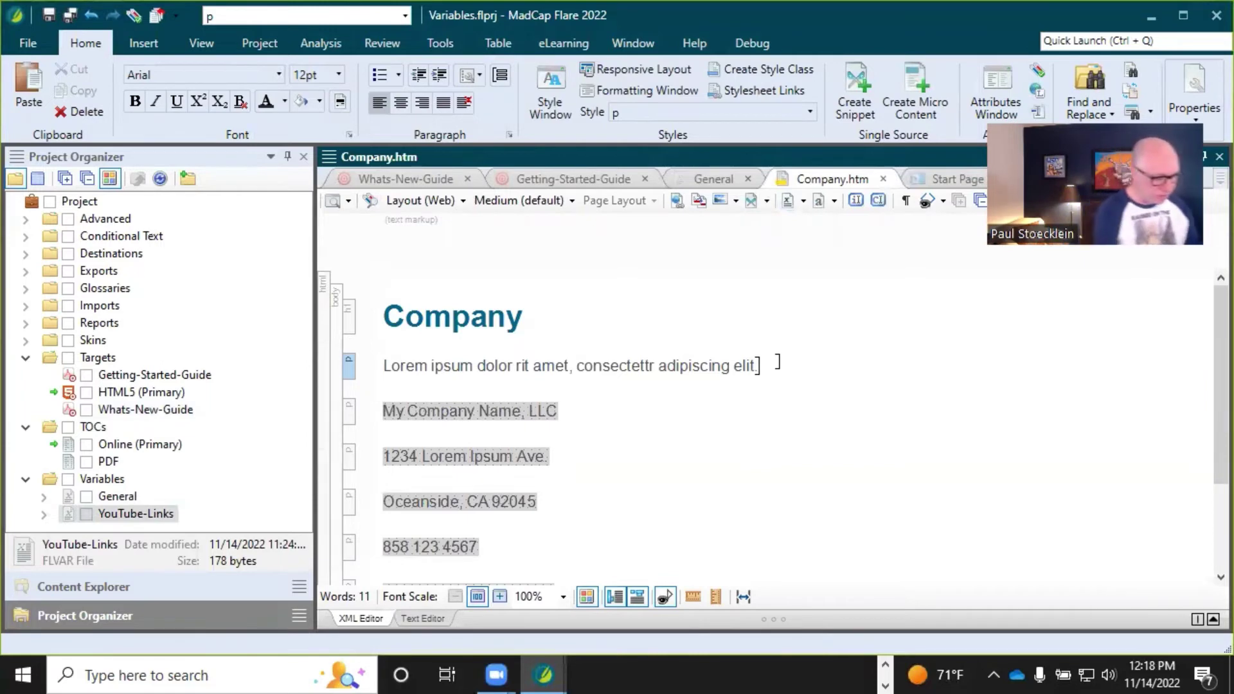
{"action": "type", "text": "."}
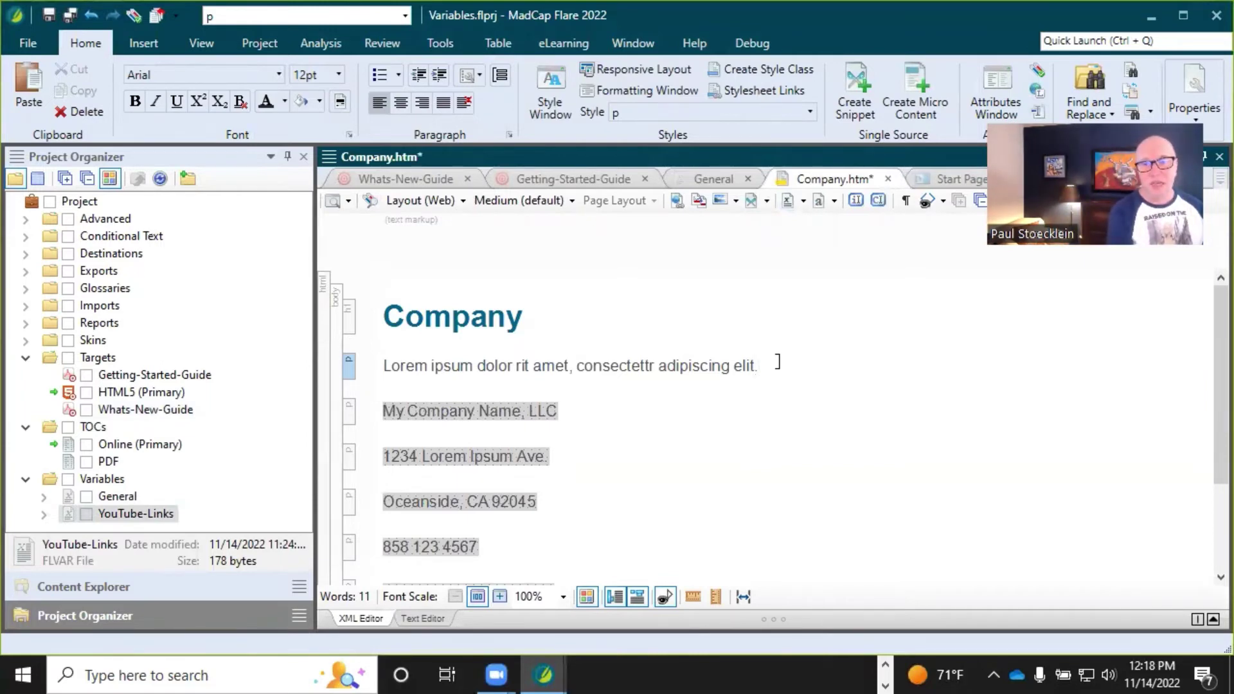
{"action": "type", "text": " info"}
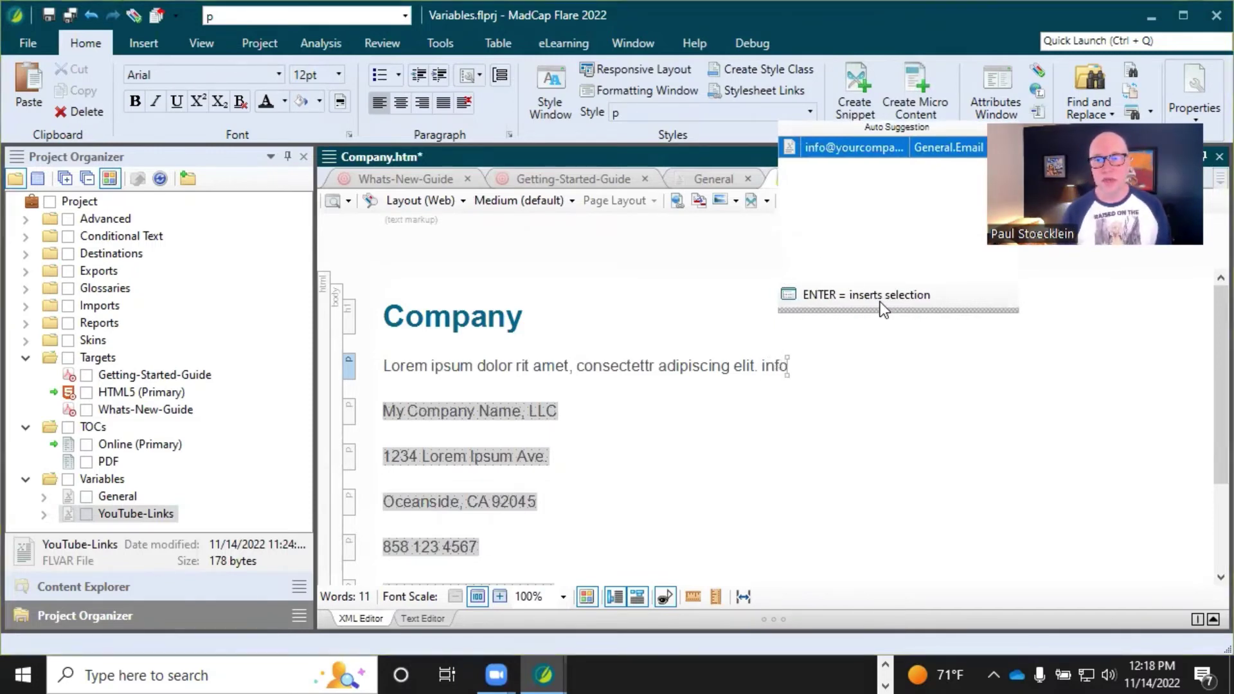
{"action": "left_click", "coordinate": [850, 149]}
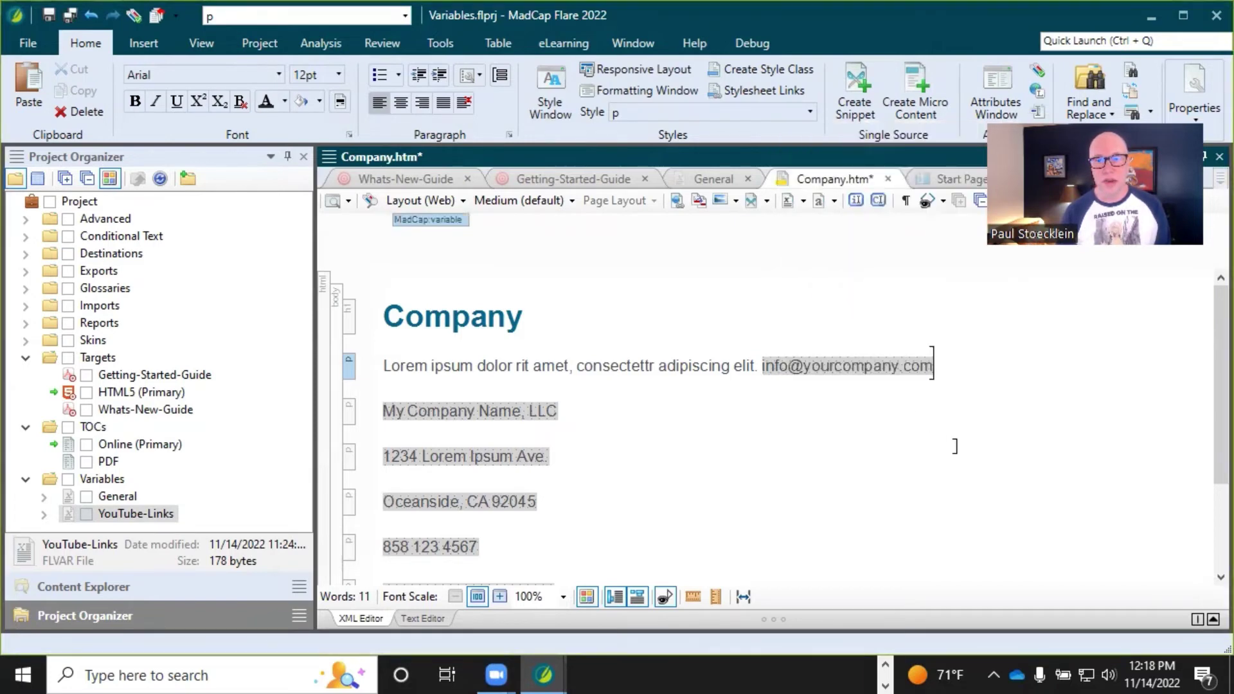
{"action": "mouse_move", "coordinate": [858, 369]}
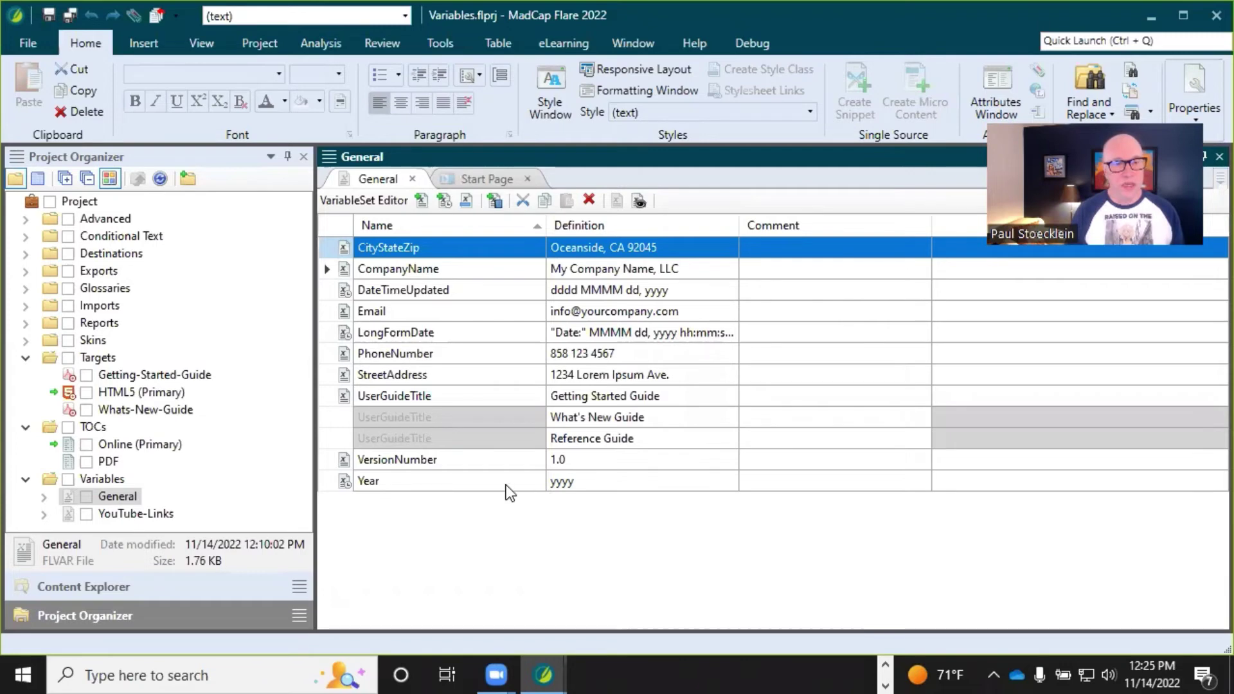
- In the Styles.css stylesheet, set the font color of the MadCap|variable style to orange and save
{"action": "left_click", "coordinate": [176, 582]}
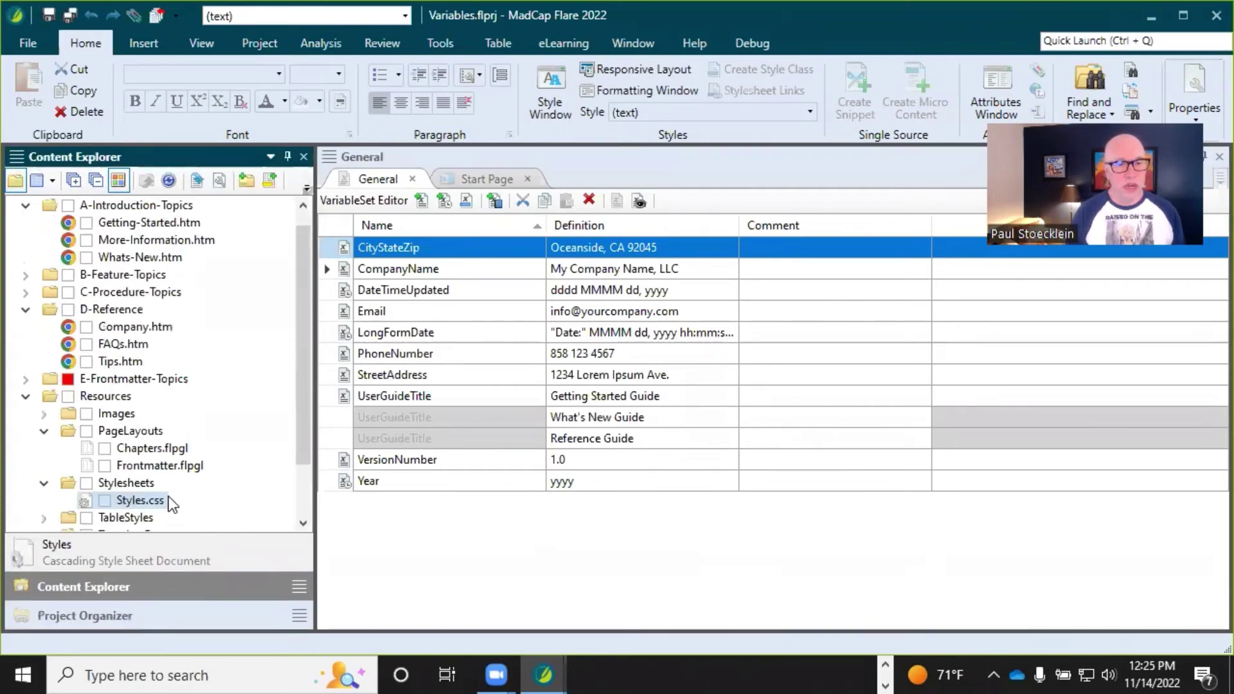
{"action": "double_click", "coordinate": [154, 501]}
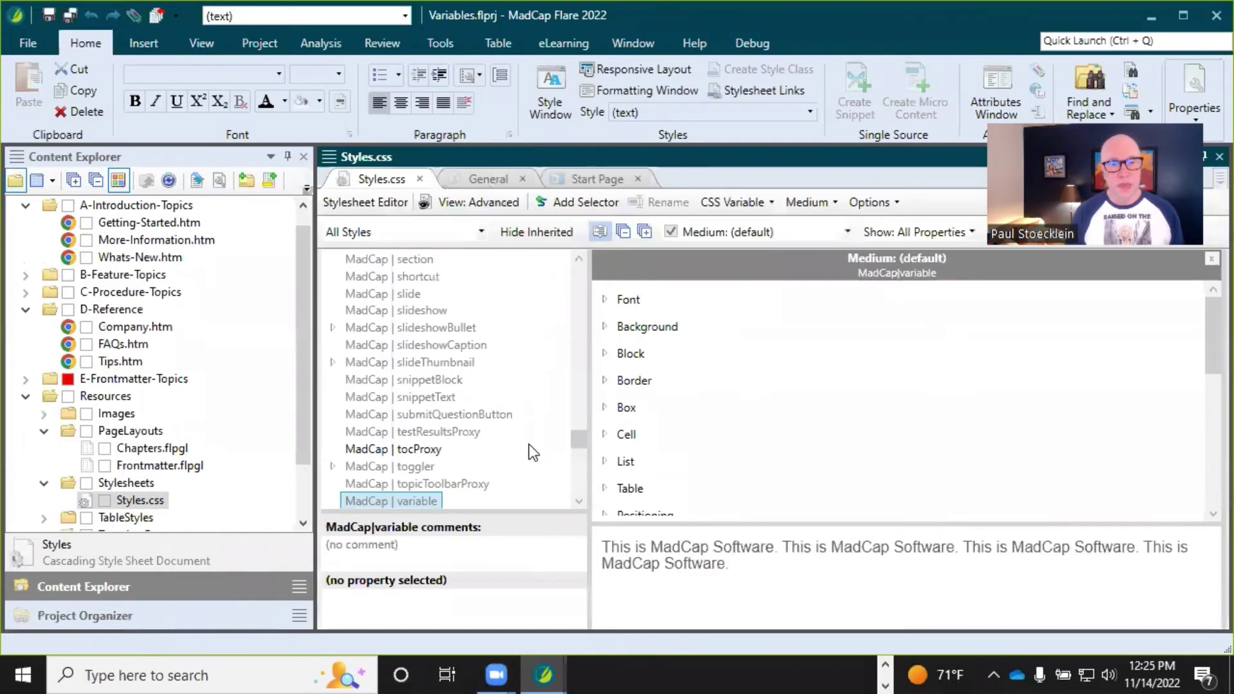
{"action": "scroll", "coordinate": [527, 439], "scroll_direction": "down", "scroll_amount": 2}
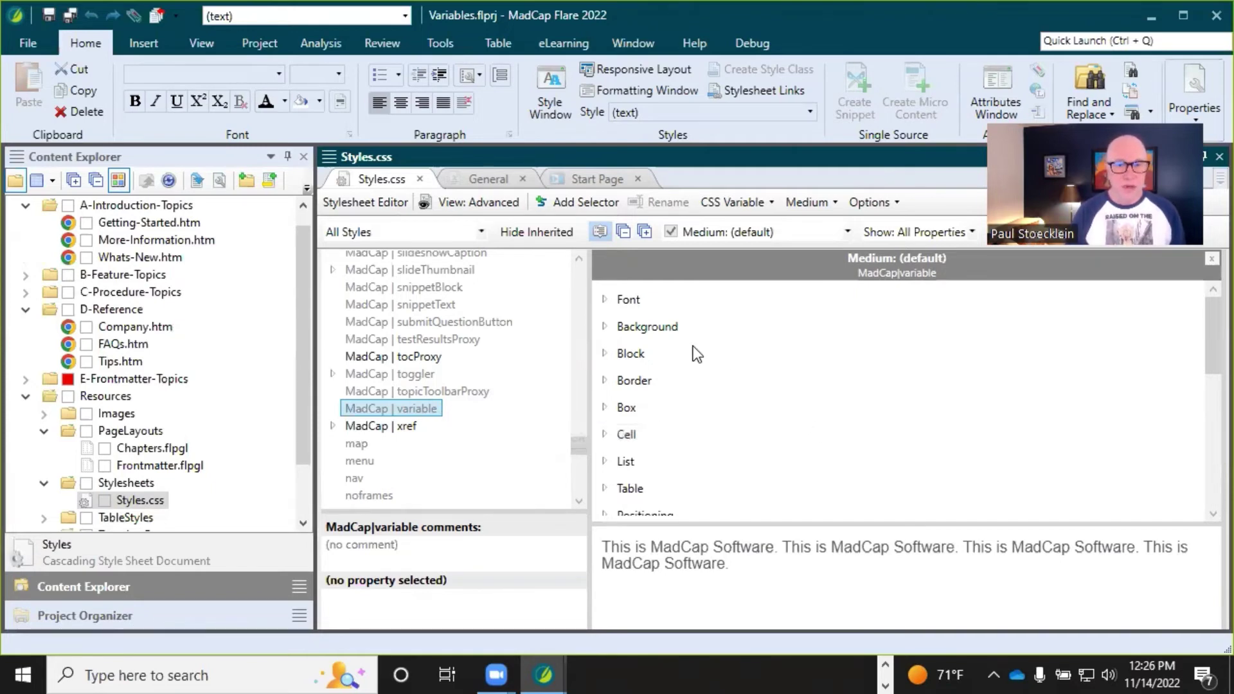
{"action": "left_click", "coordinate": [606, 300]}
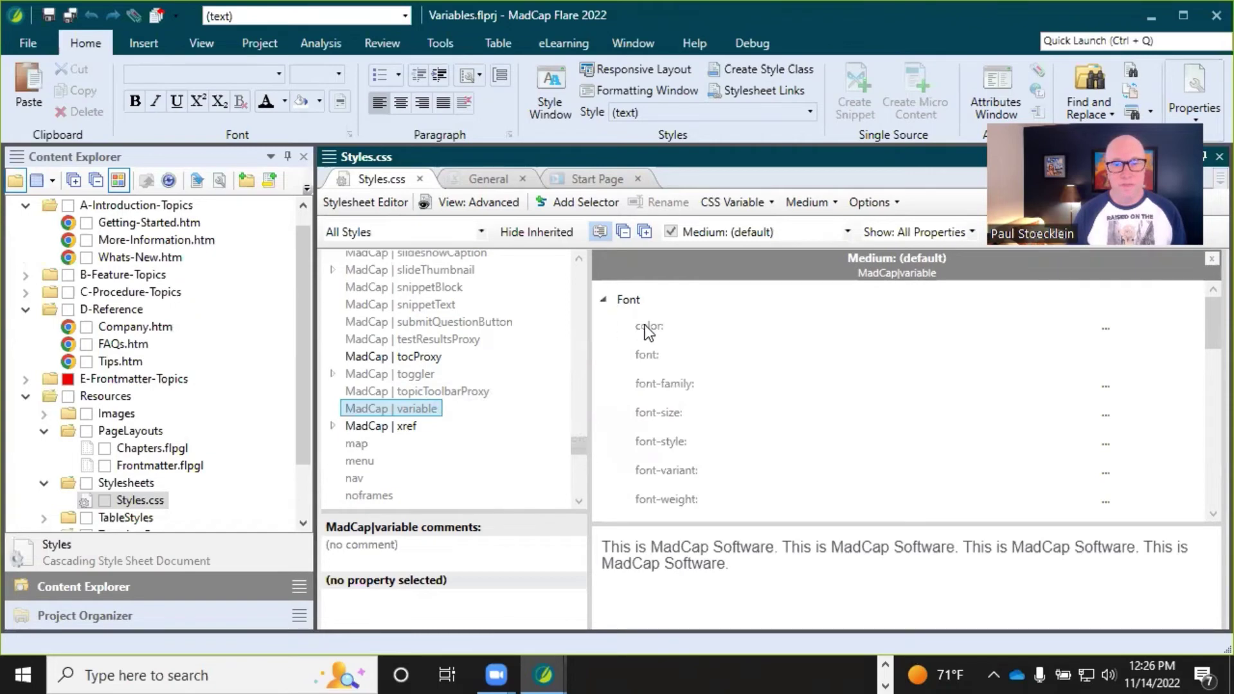
{"action": "left_click", "coordinate": [821, 323]}
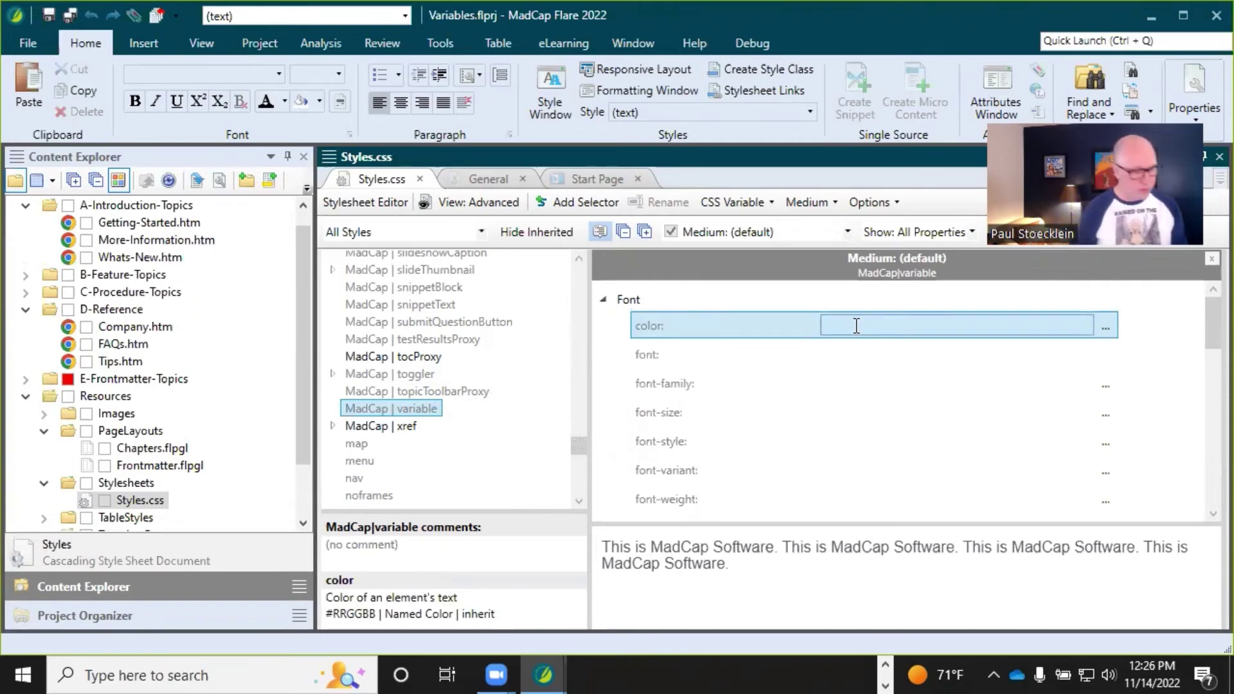
{"action": "type", "text": "orange"}
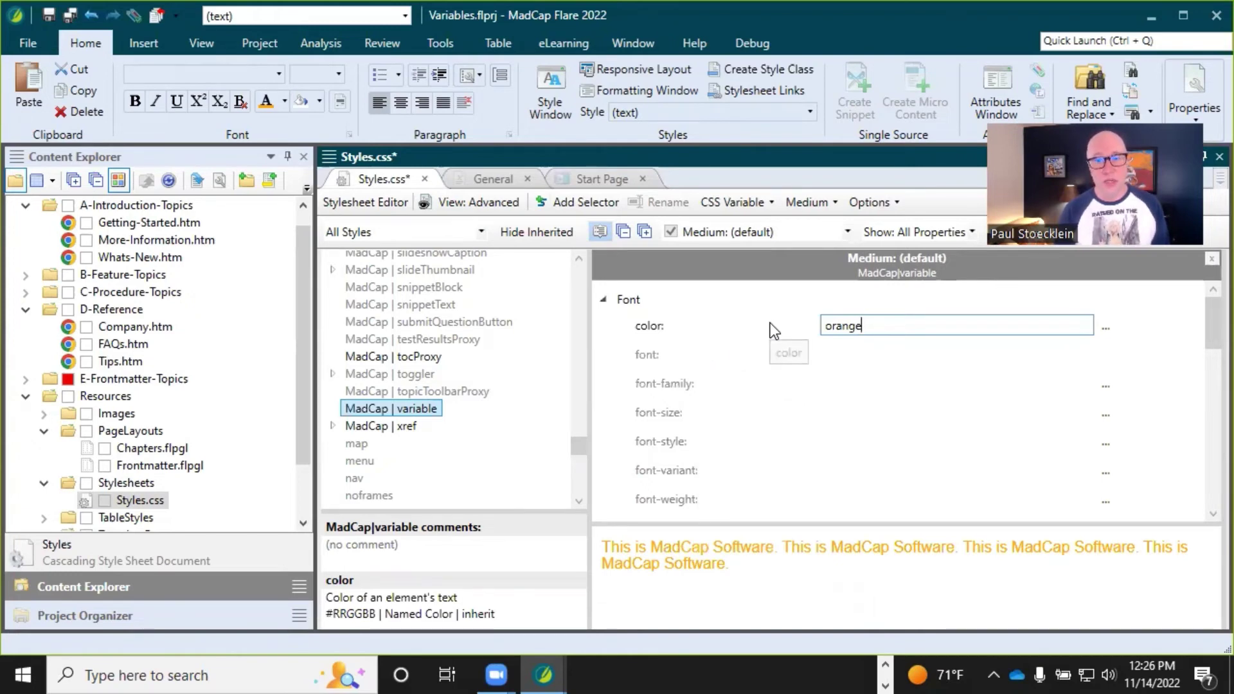
{"action": "left_click", "coordinate": [68, 16]}
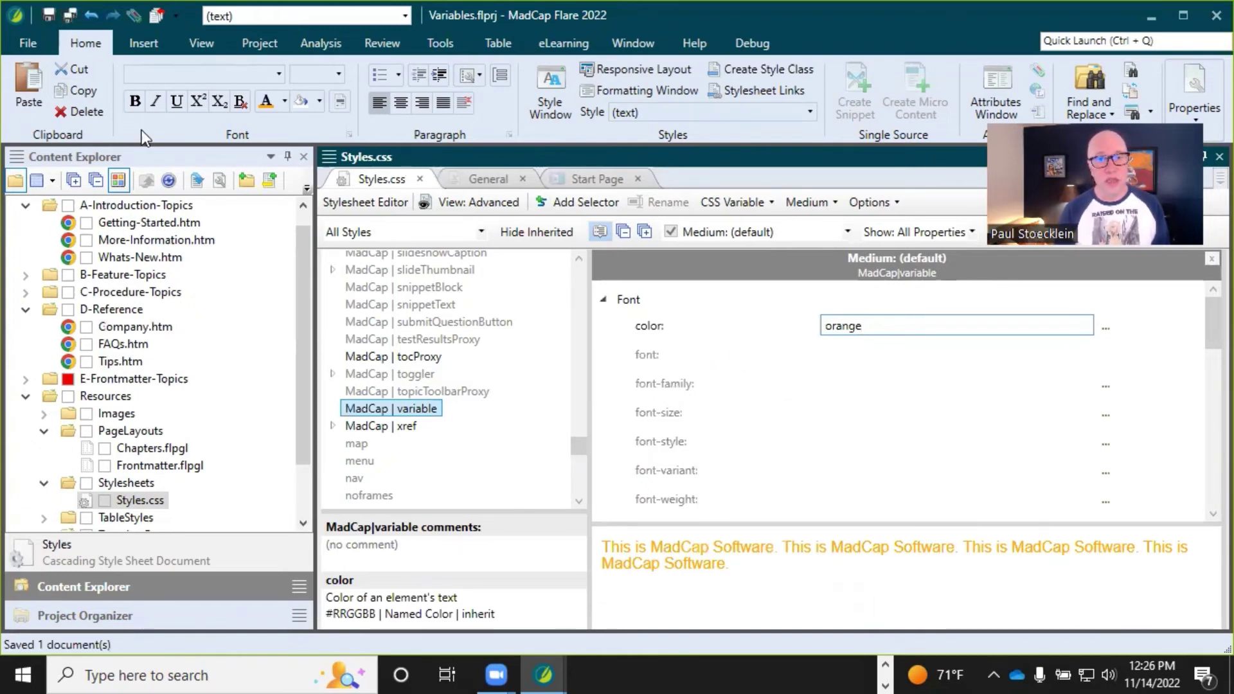
- Open the Company topic, check how its variables look in the editor and in the preview, and close the preview
{"action": "double_click", "coordinate": [132, 327]}
{"action": "left_click", "coordinate": [451, 365]}
{"action": "left_click", "coordinate": [727, 415]}
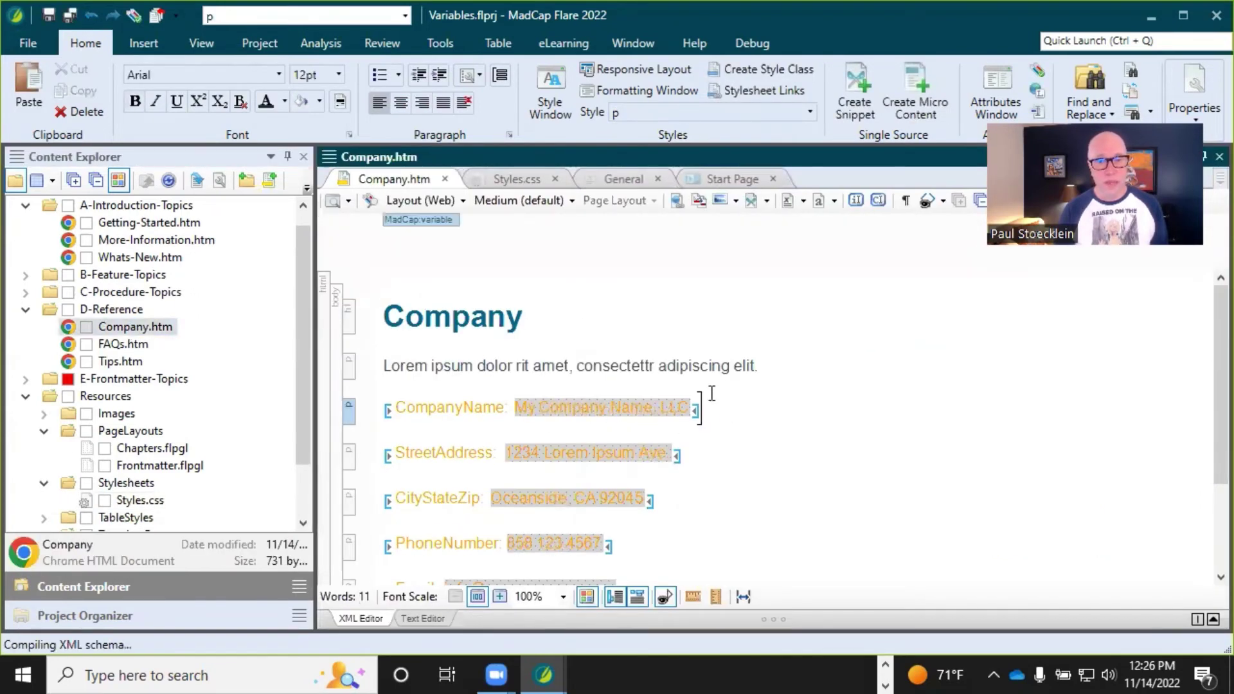
{"action": "left_click", "coordinate": [347, 207]}
{"action": "left_click", "coordinate": [357, 243]}
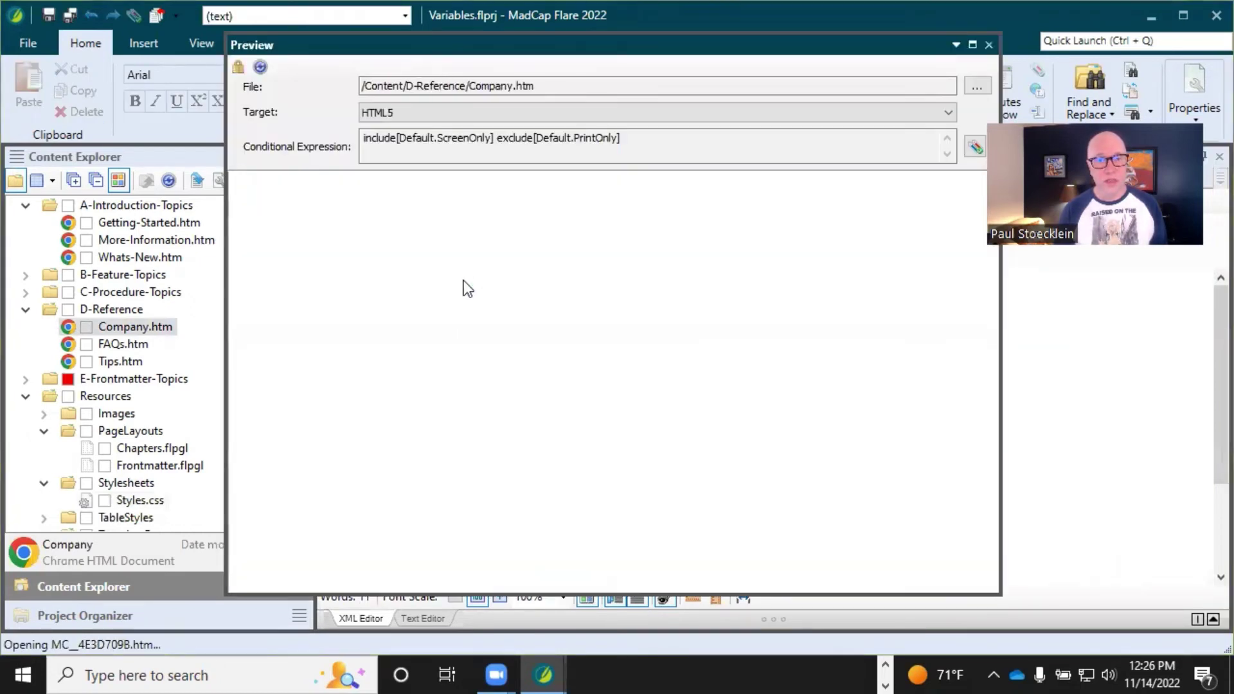
{"action": "left_click", "coordinate": [989, 44]}
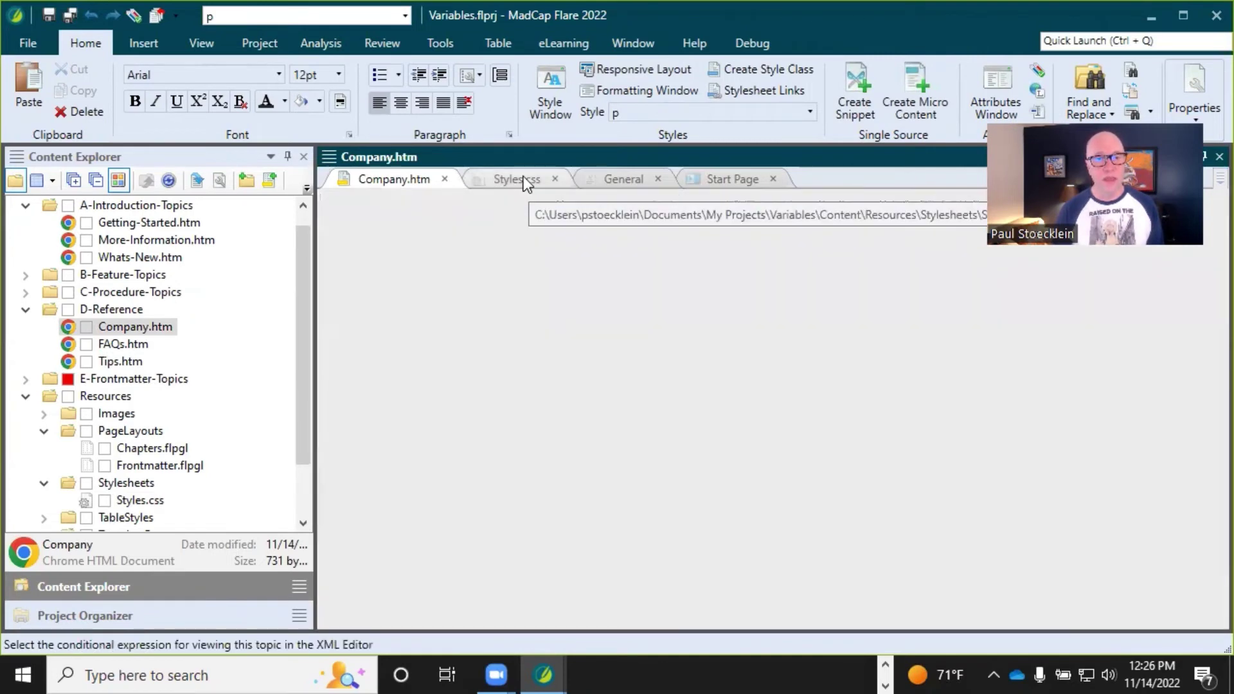
- Undo the color change on the MadCap|variable style in Styles.css and save the stylesheet
{"action": "left_click", "coordinate": [523, 178]}
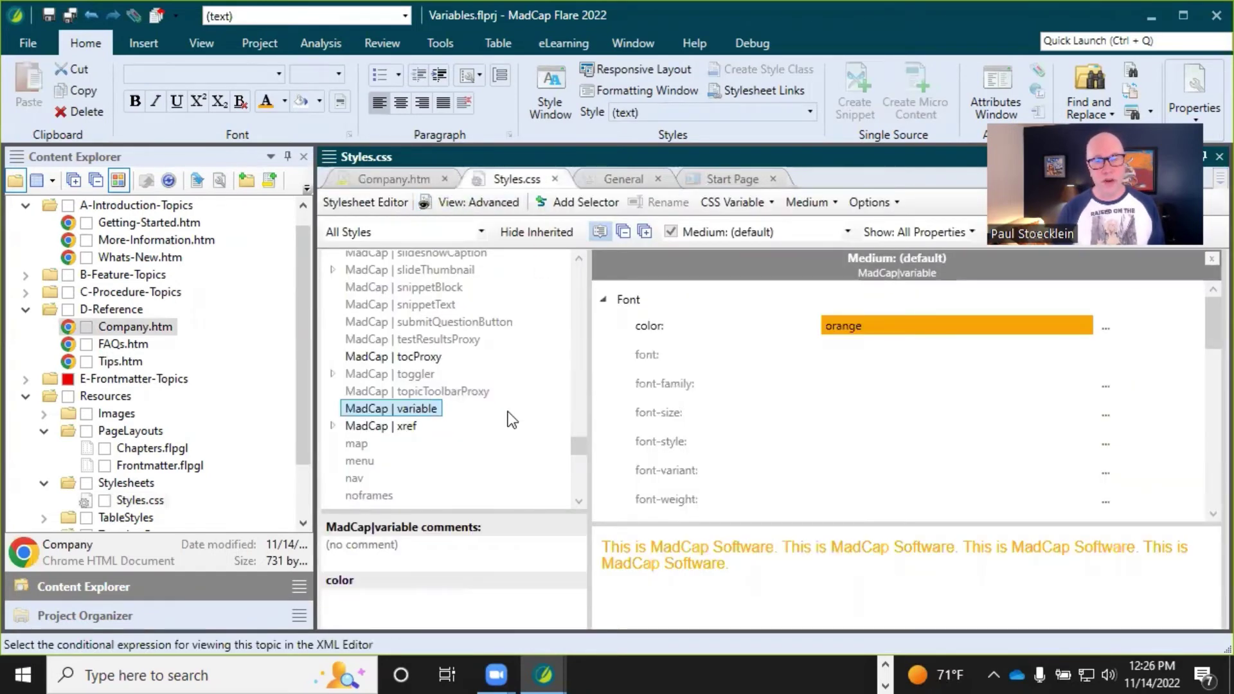
{"action": "left_click", "coordinate": [92, 15]}
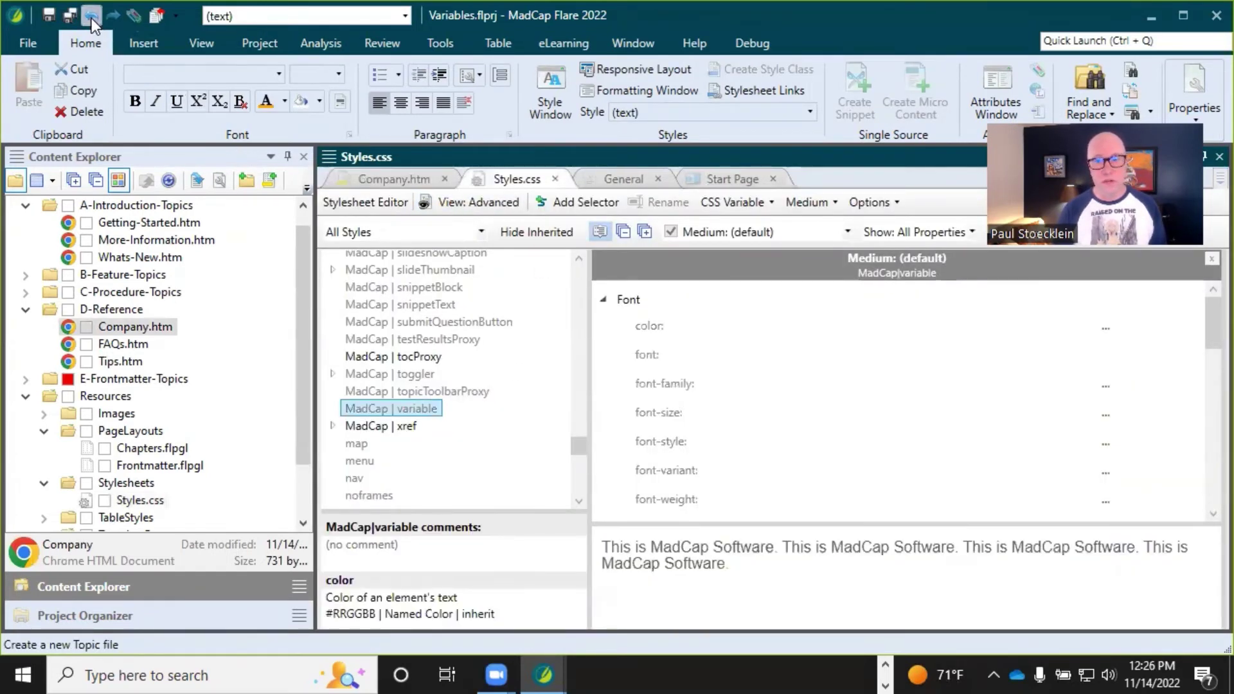
{"action": "key", "text": "ctrl+s"}
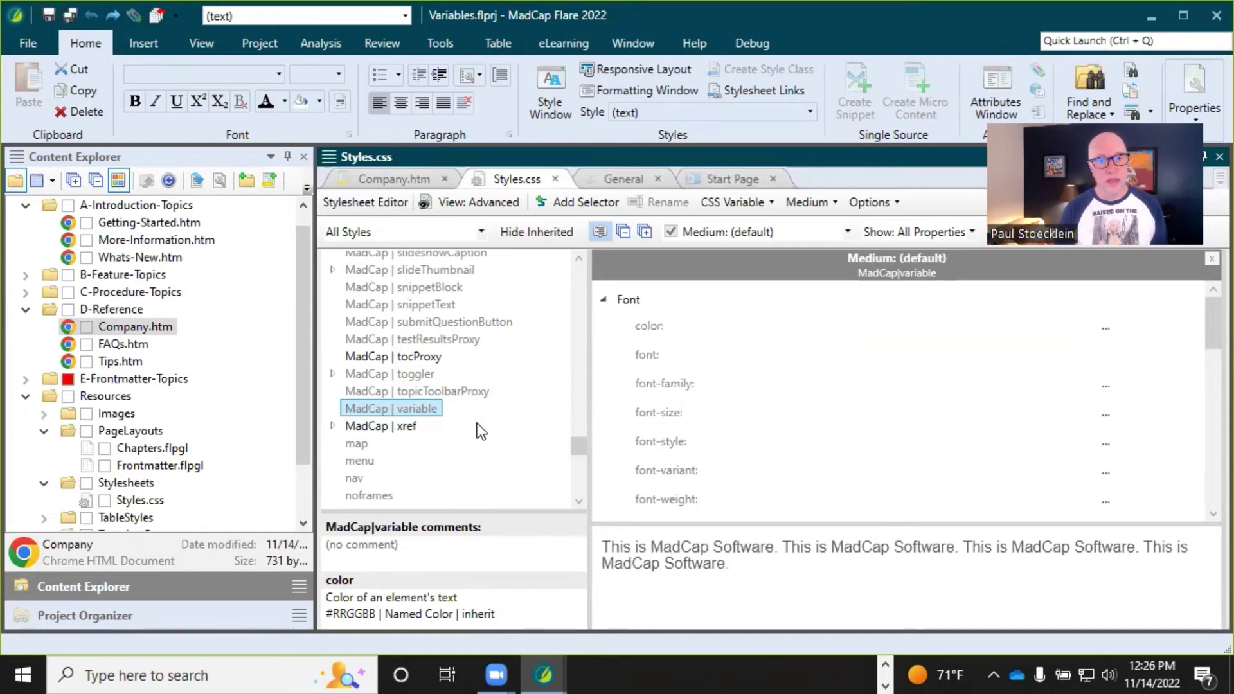
- Add a new style class named VariableEmphasis under the MadCap|variable element
{"action": "left_click", "coordinate": [584, 201]}
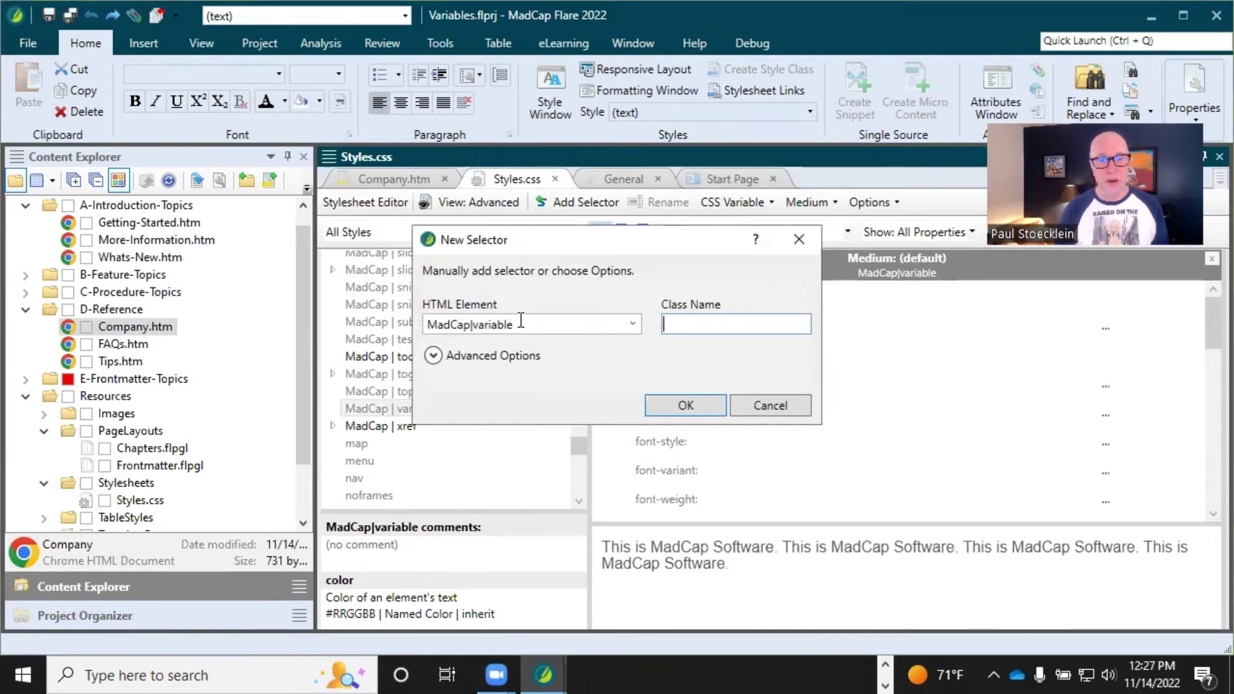
{"action": "left_click", "coordinate": [542, 319]}
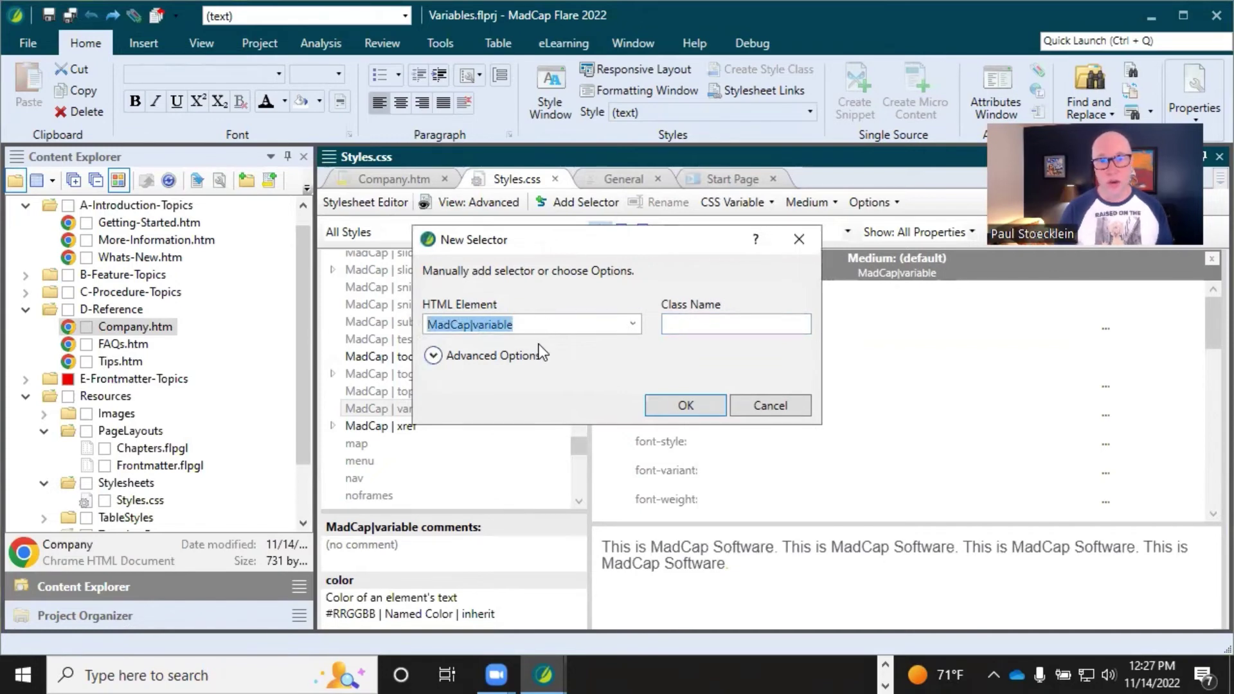
{"action": "left_click", "coordinate": [680, 324]}
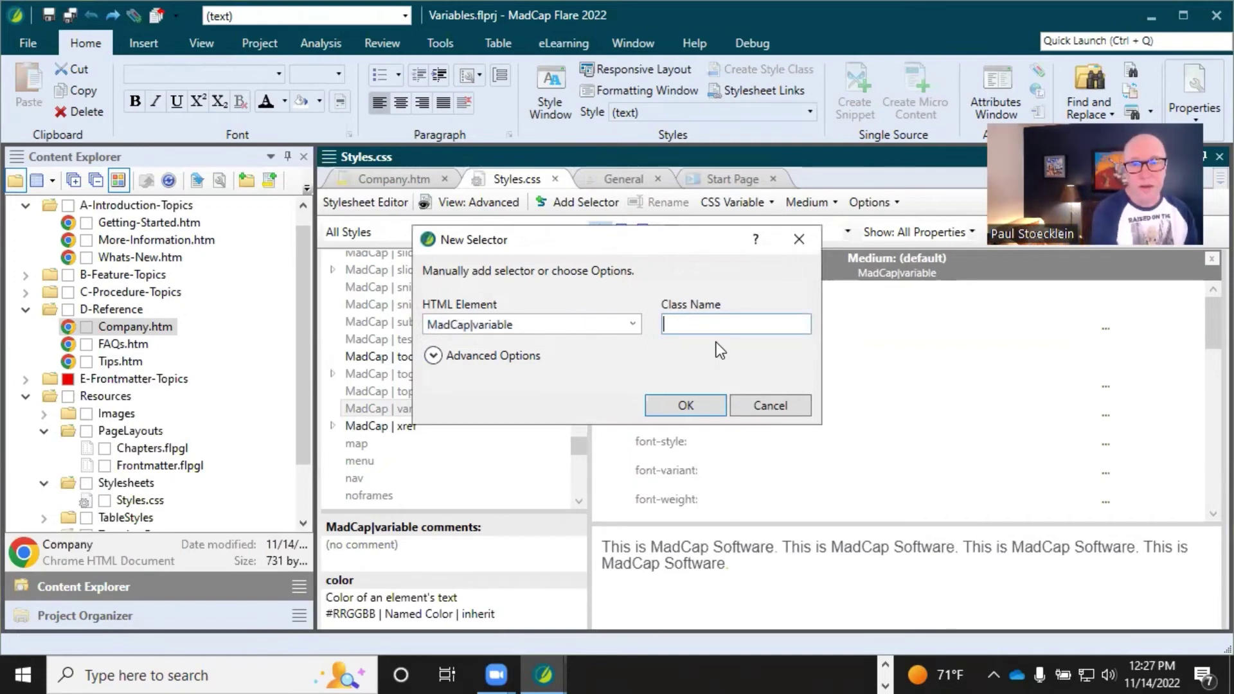
{"action": "type", "text": "VariableEmphasis"}
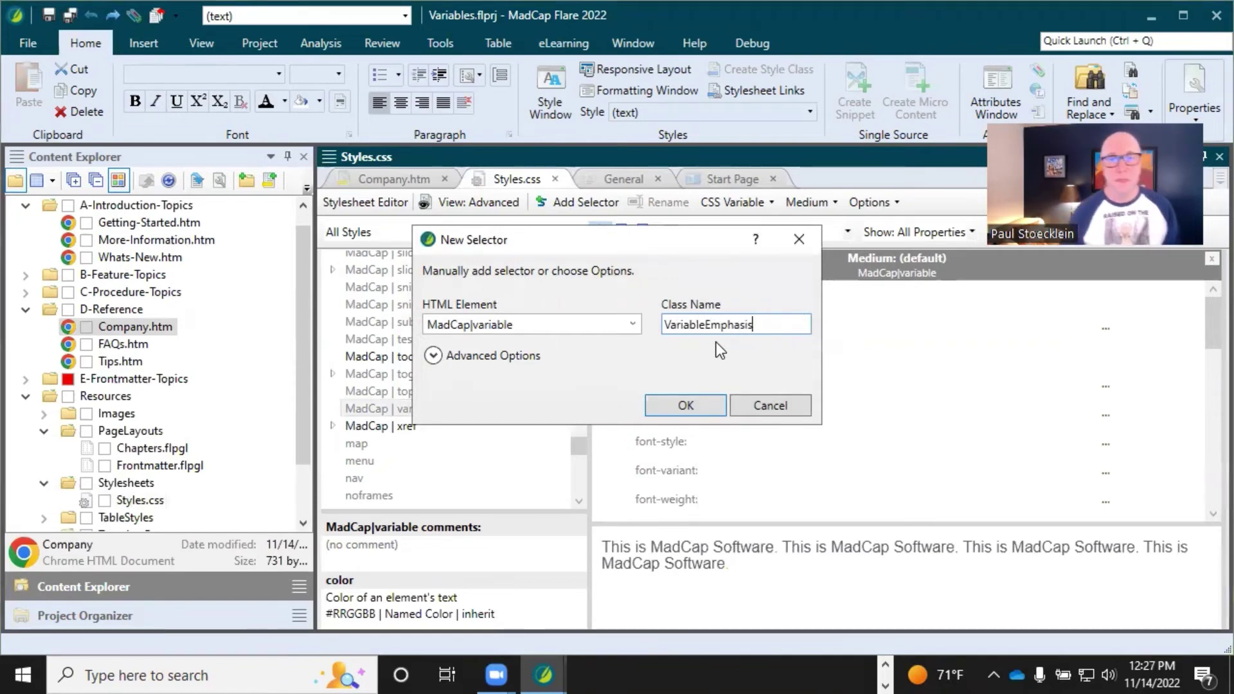
{"action": "left_click", "coordinate": [684, 403]}
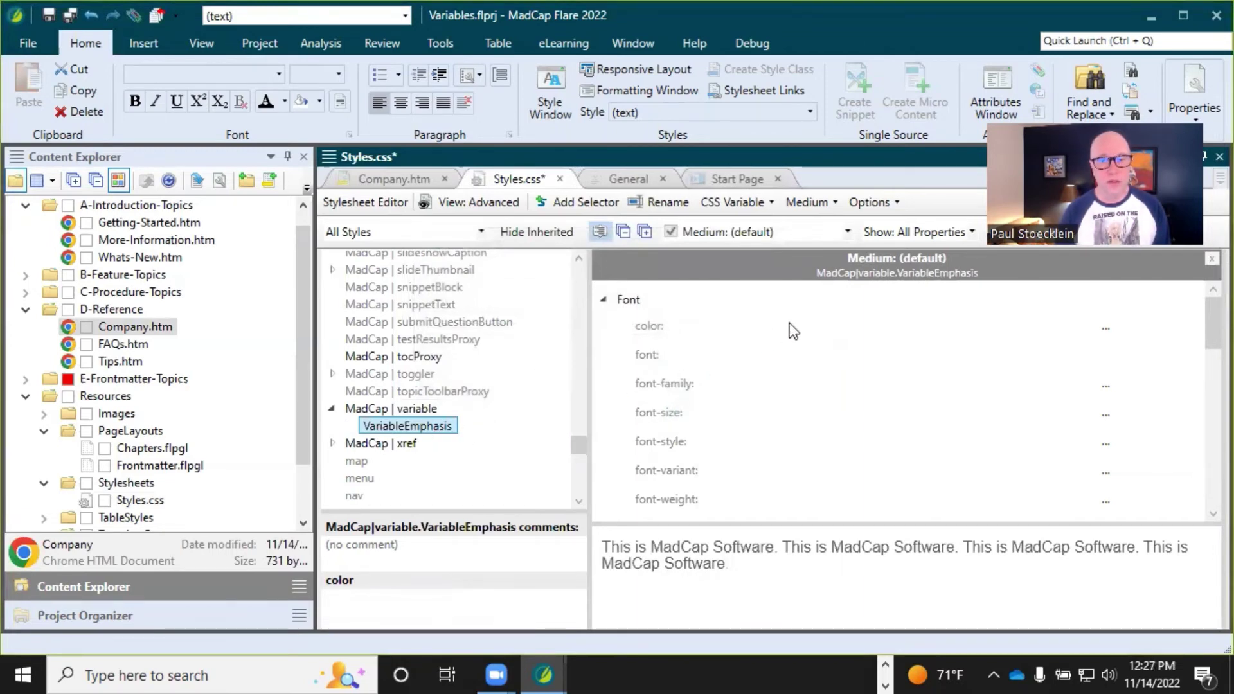
- Set the font color of the VariableEmphasis class to orange and save the stylesheet
{"action": "left_click", "coordinate": [835, 326]}
{"action": "type", "text": "orange"}
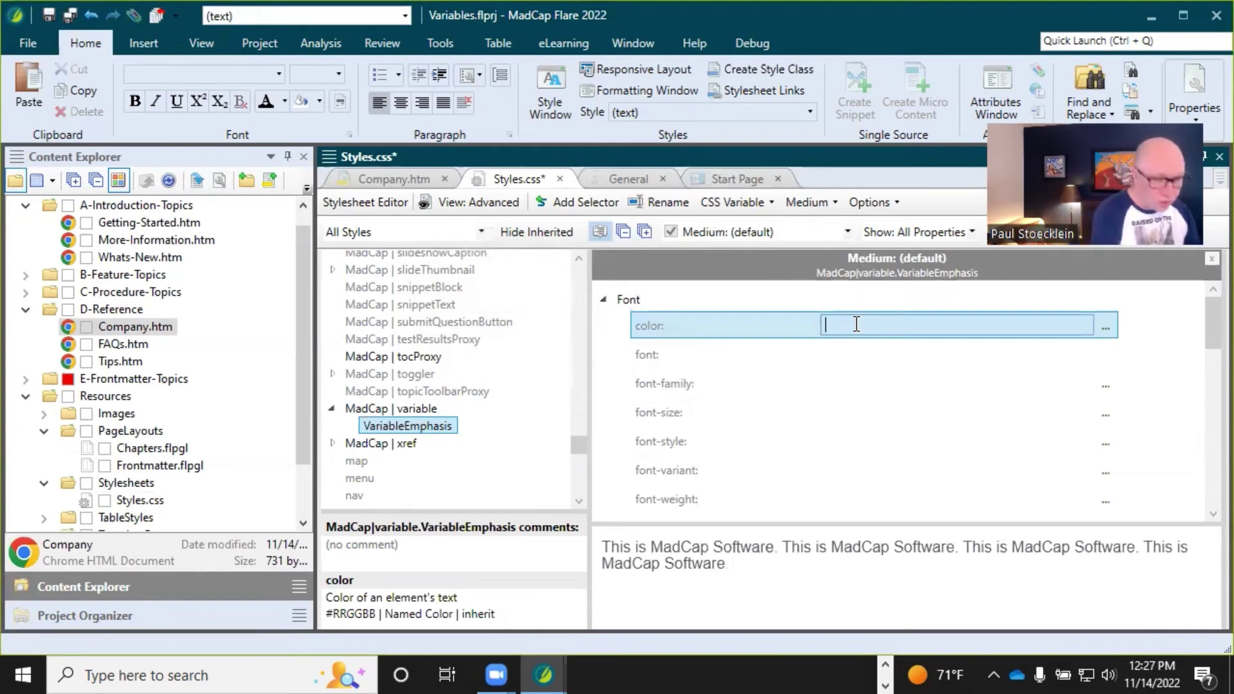
{"action": "key", "text": "Return"}
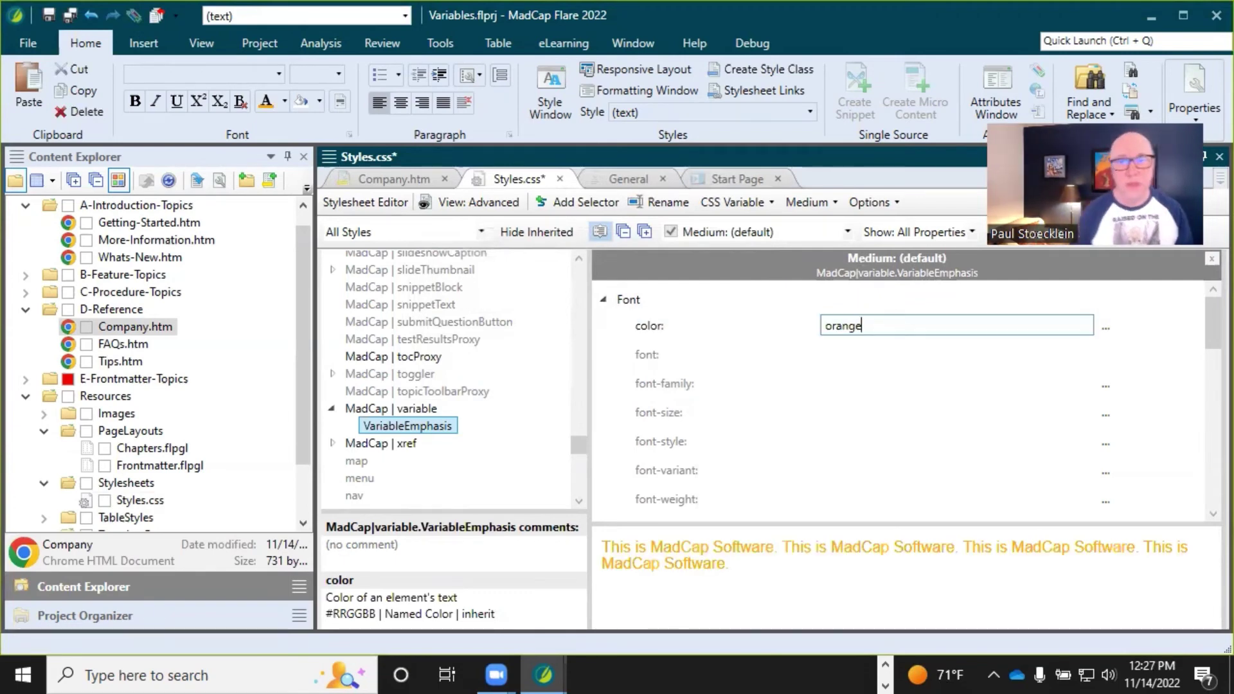
{"action": "left_click", "coordinate": [67, 19]}
- Apply the MadCap:variable.VariableEmphasis style class to the CompanyName variable in the Company topic
{"action": "left_click", "coordinate": [418, 179]}
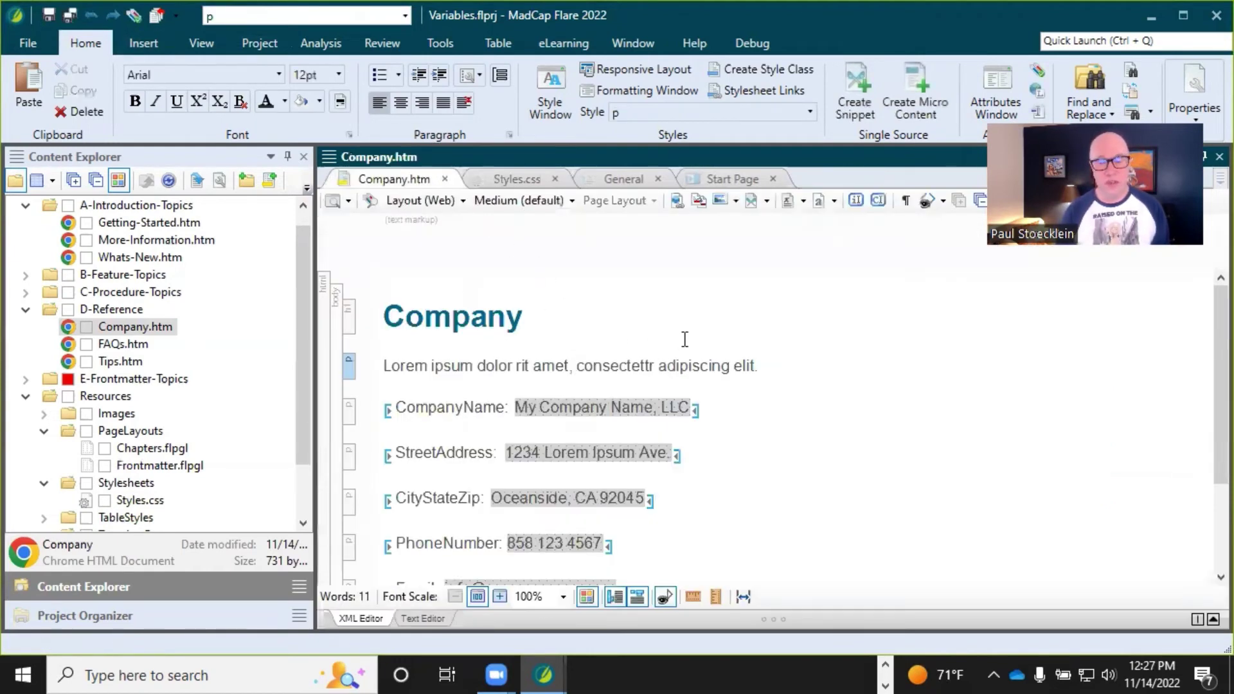
{"action": "mouse_move", "coordinate": [479, 408]}
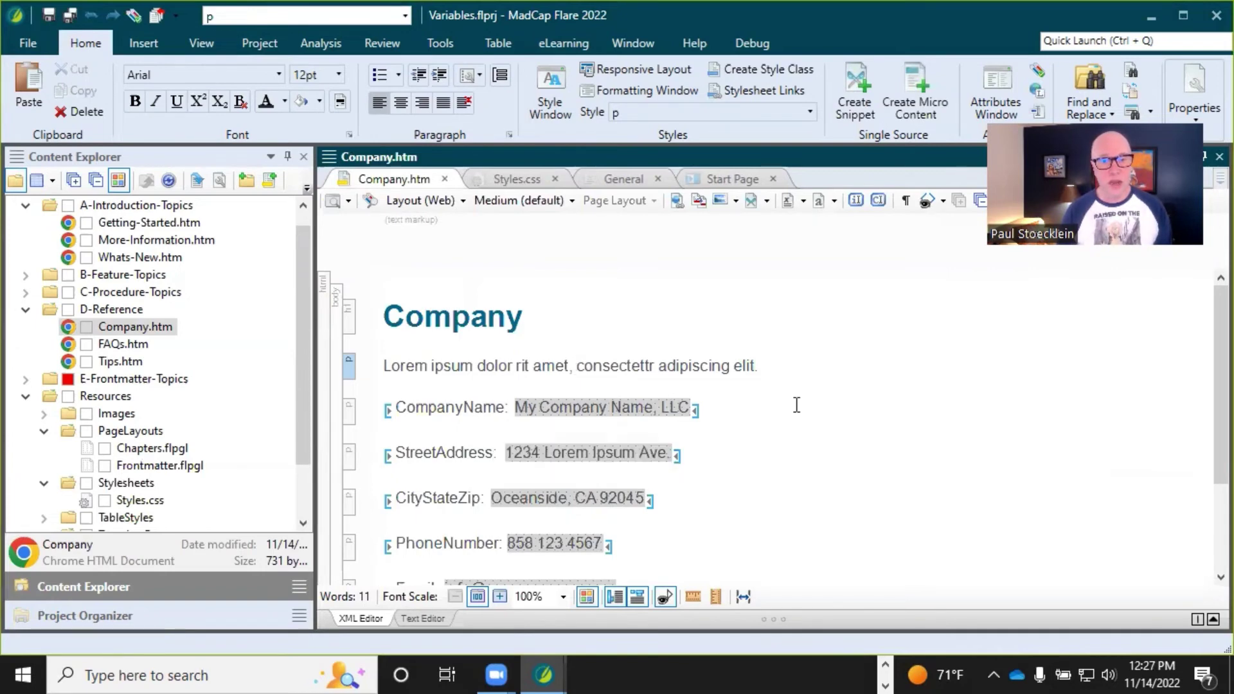
{"action": "left_click", "coordinate": [748, 407]}
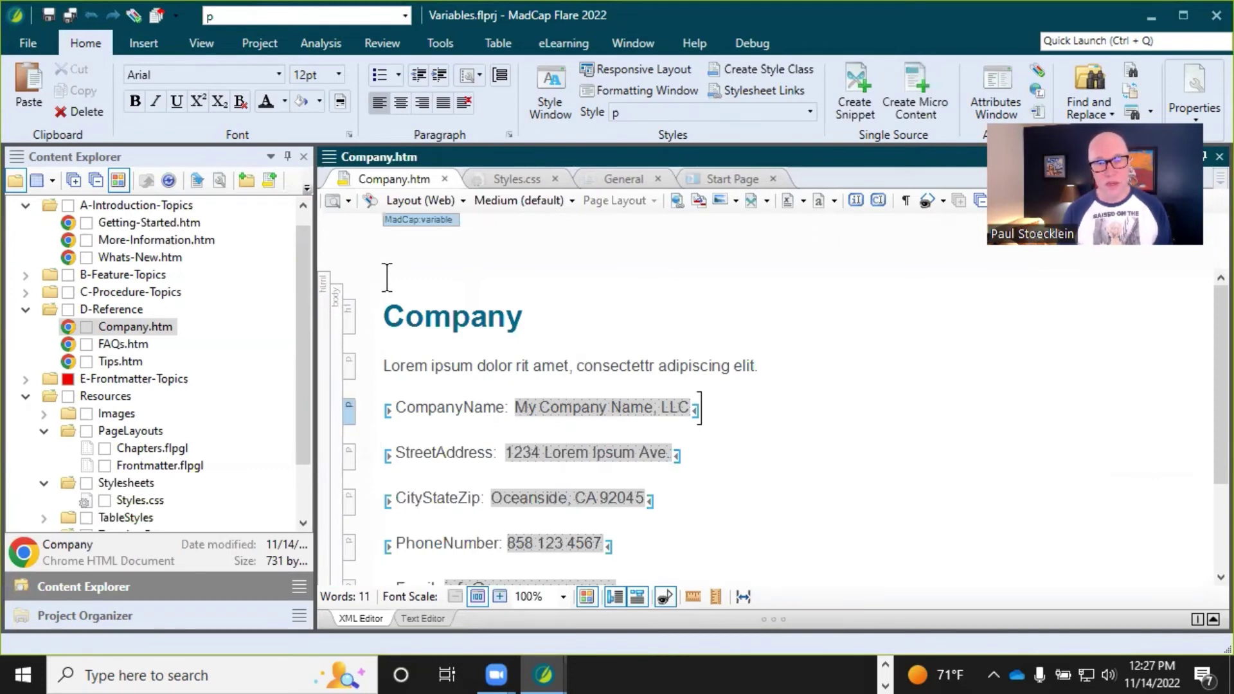
{"action": "left_click", "coordinate": [428, 222]}
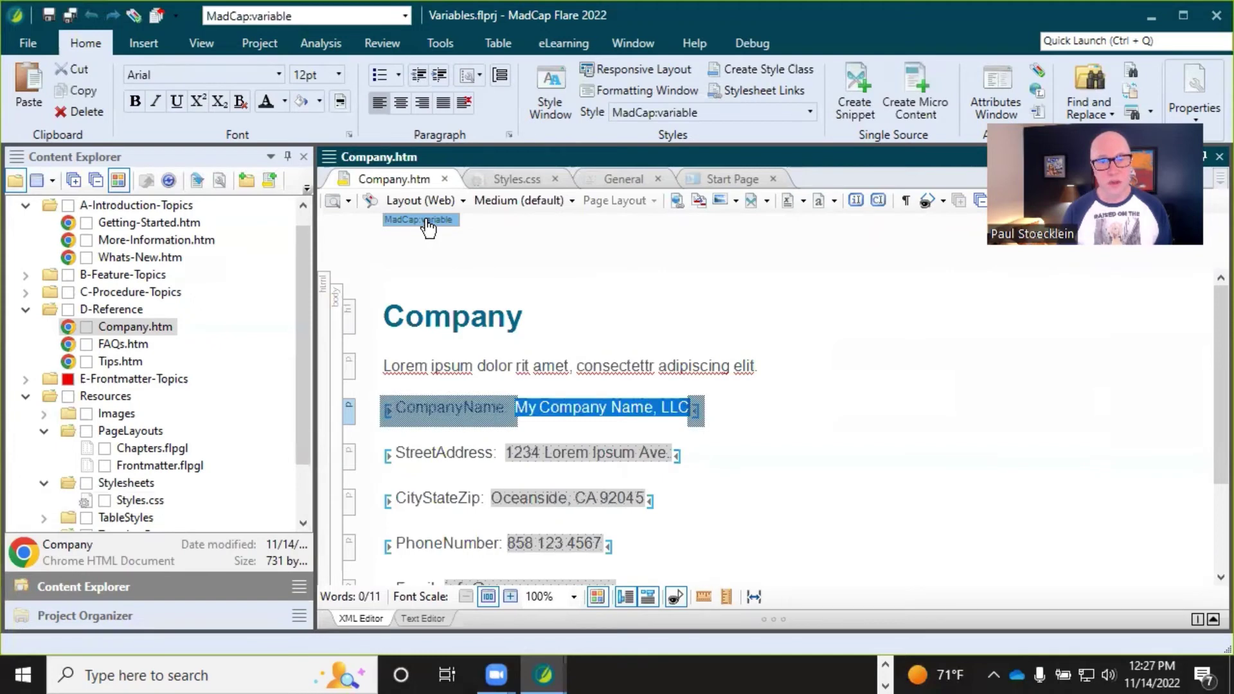
{"action": "right_click", "coordinate": [531, 416]}
{"action": "mouse_move", "coordinate": [601, 621]}
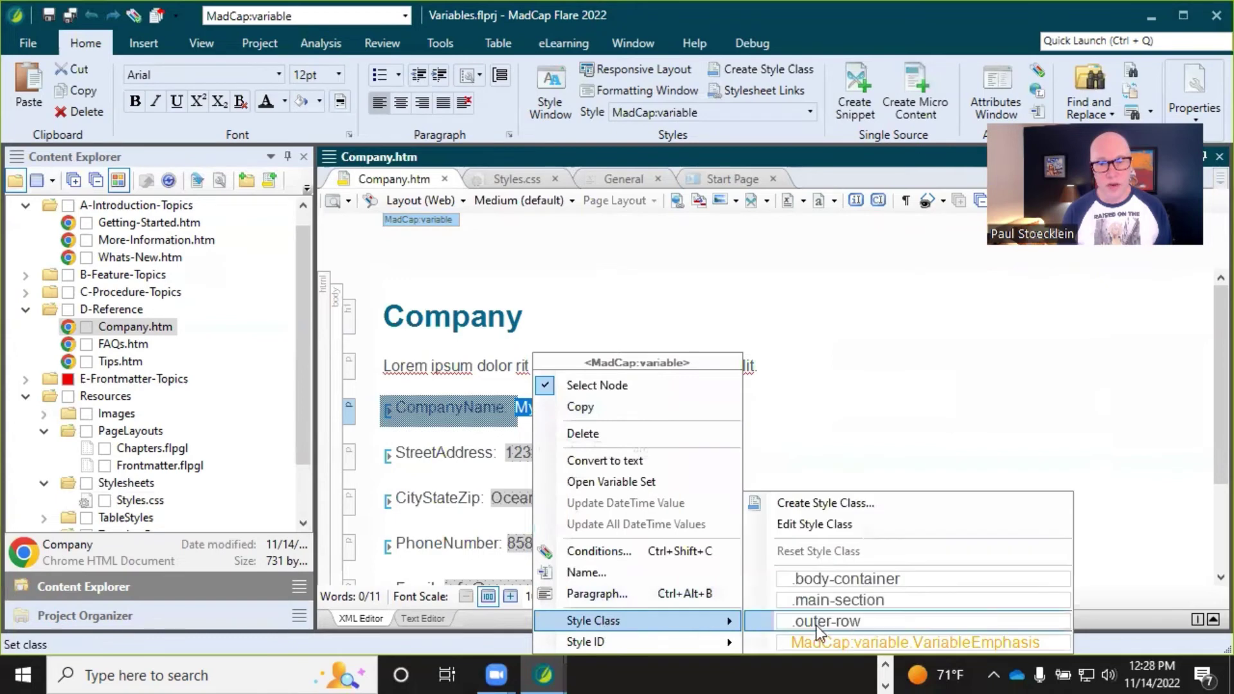
{"action": "left_click", "coordinate": [604, 310]}
{"action": "left_click", "coordinate": [538, 406]}
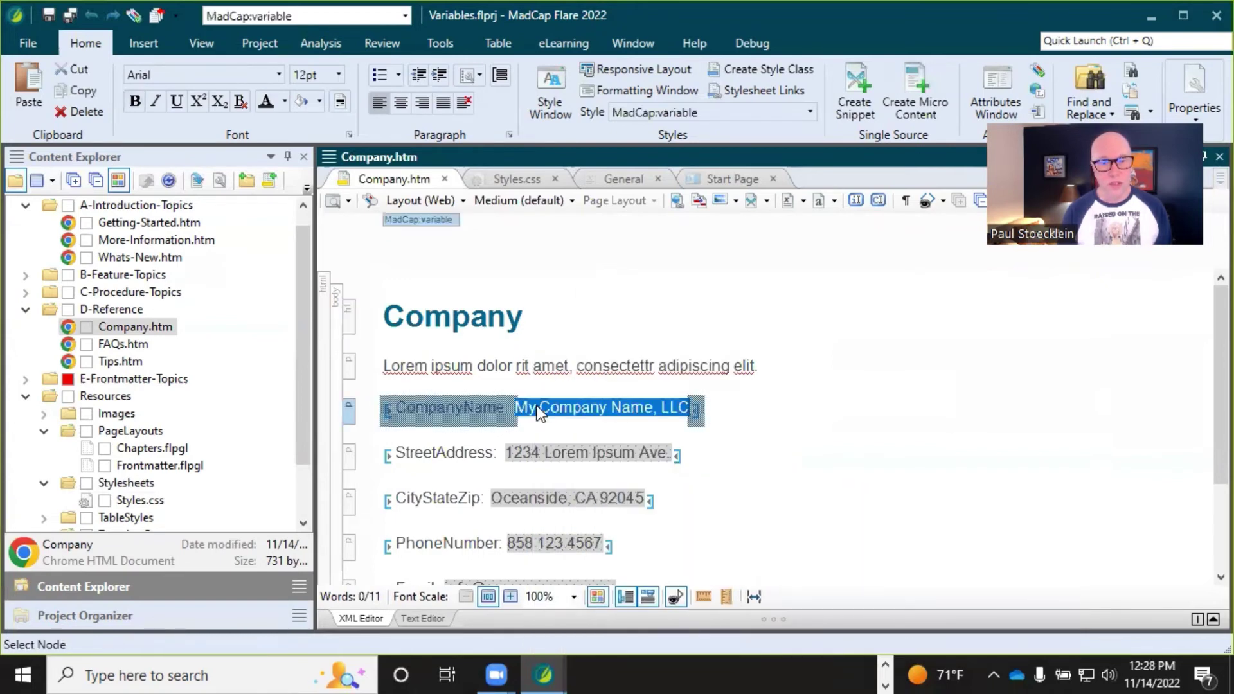
{"action": "left_click", "coordinate": [811, 110]}
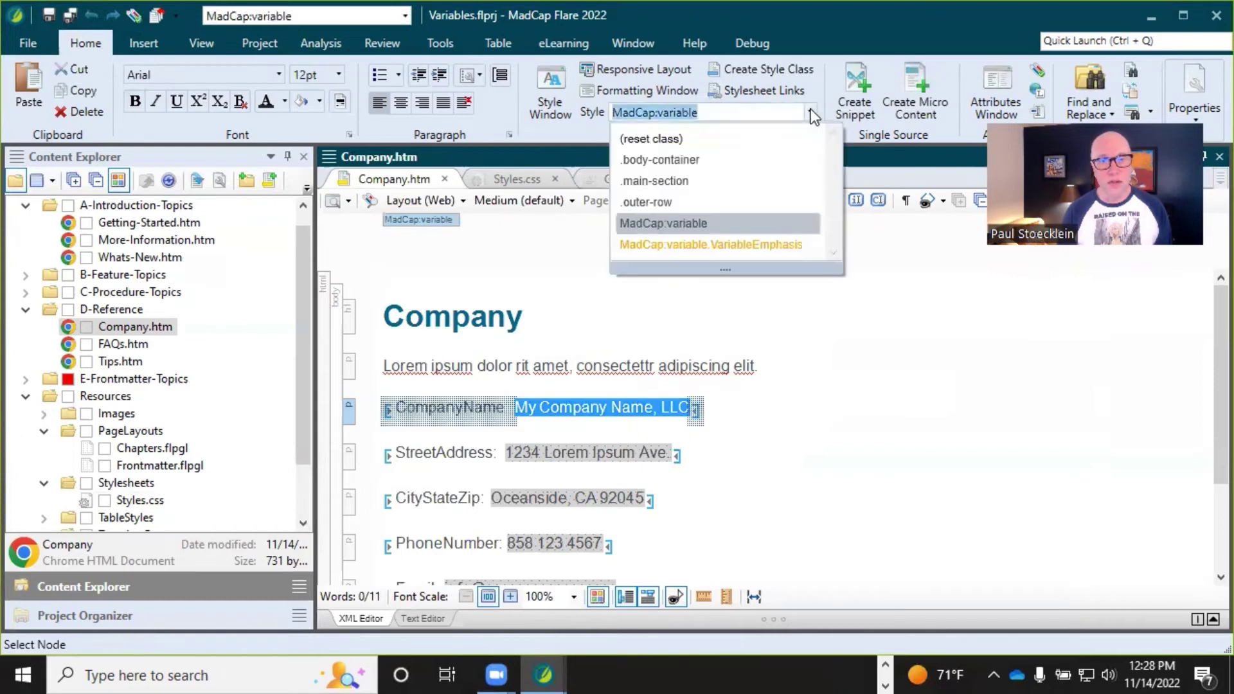
{"action": "left_click", "coordinate": [665, 244]}
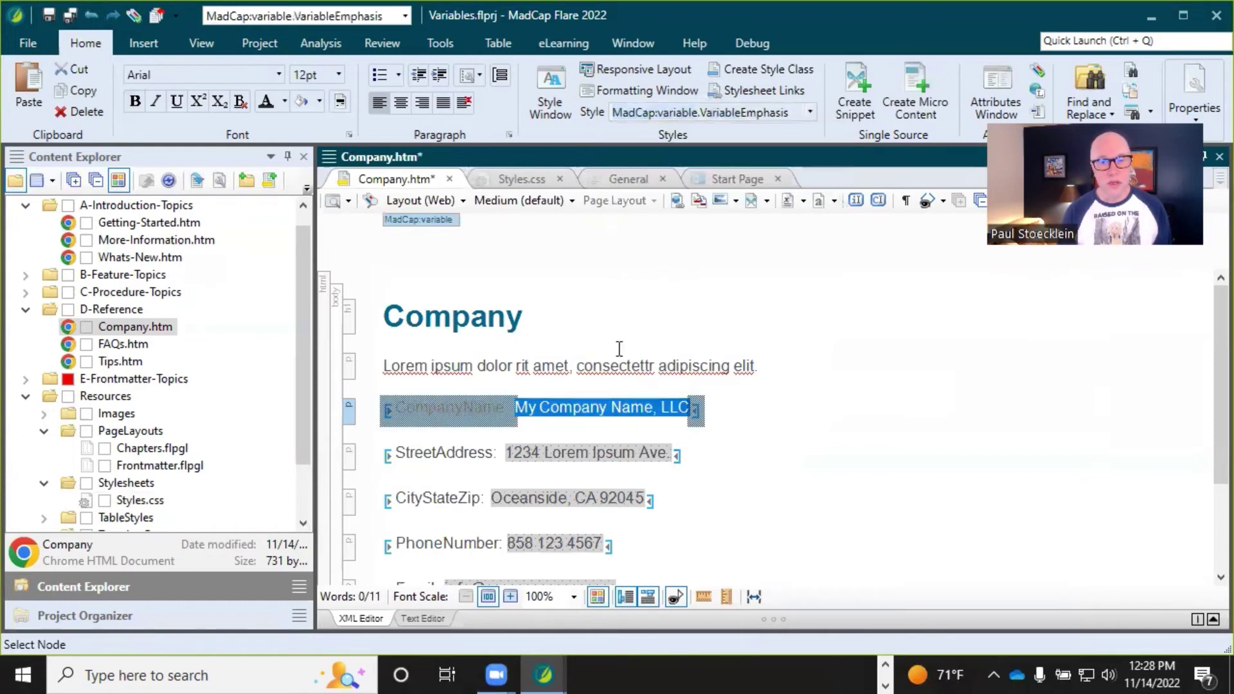
{"action": "left_click", "coordinate": [523, 426]}
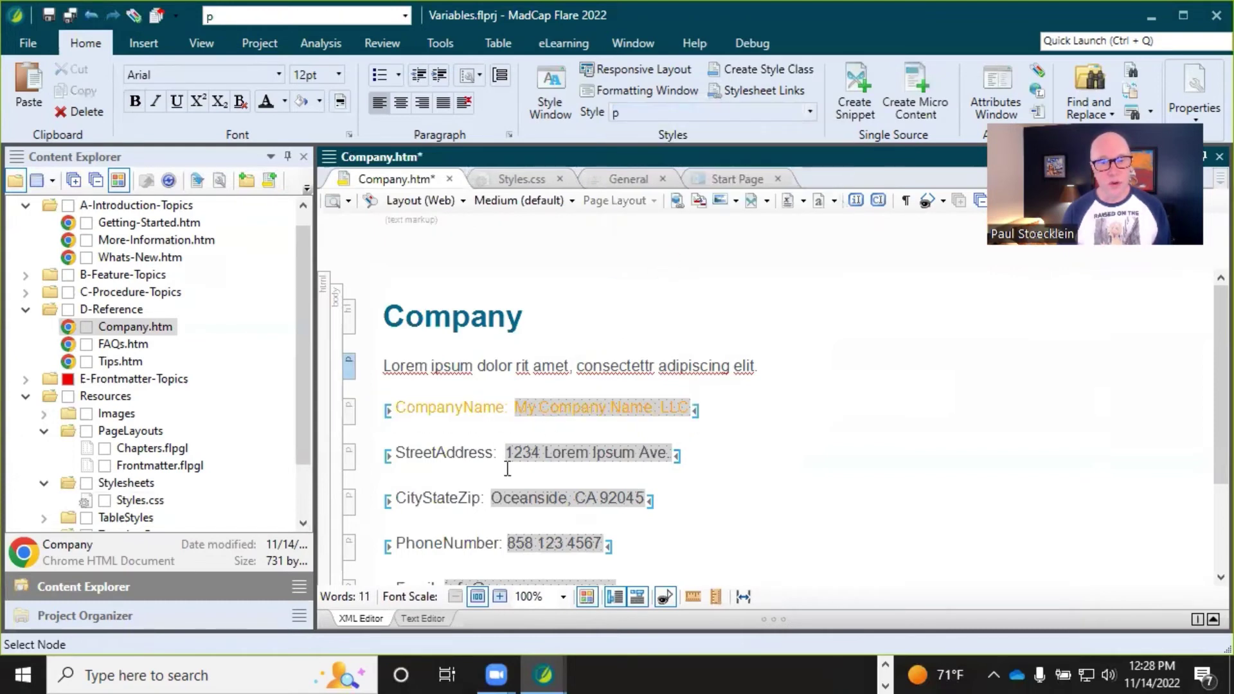
{"action": "left_click", "coordinate": [701, 469]}
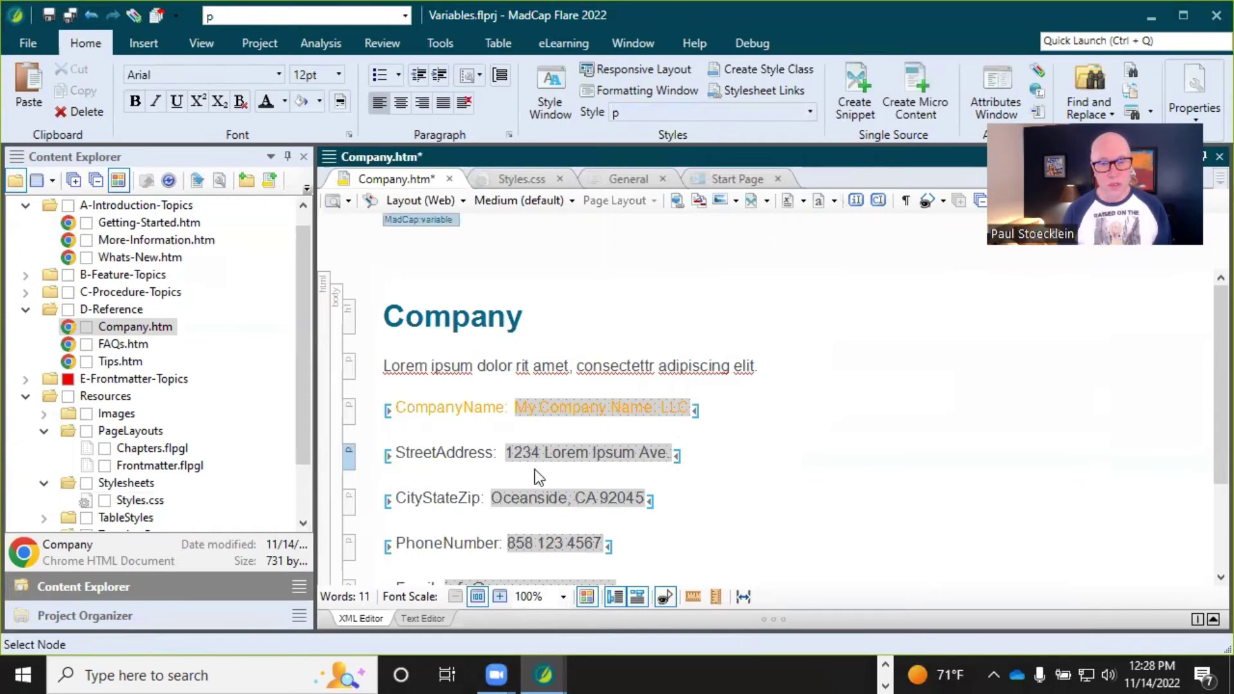
- Undo the VariableEmphasis style class applied to the CompanyName variable in the Company topic
{"action": "left_click", "coordinate": [91, 10]}
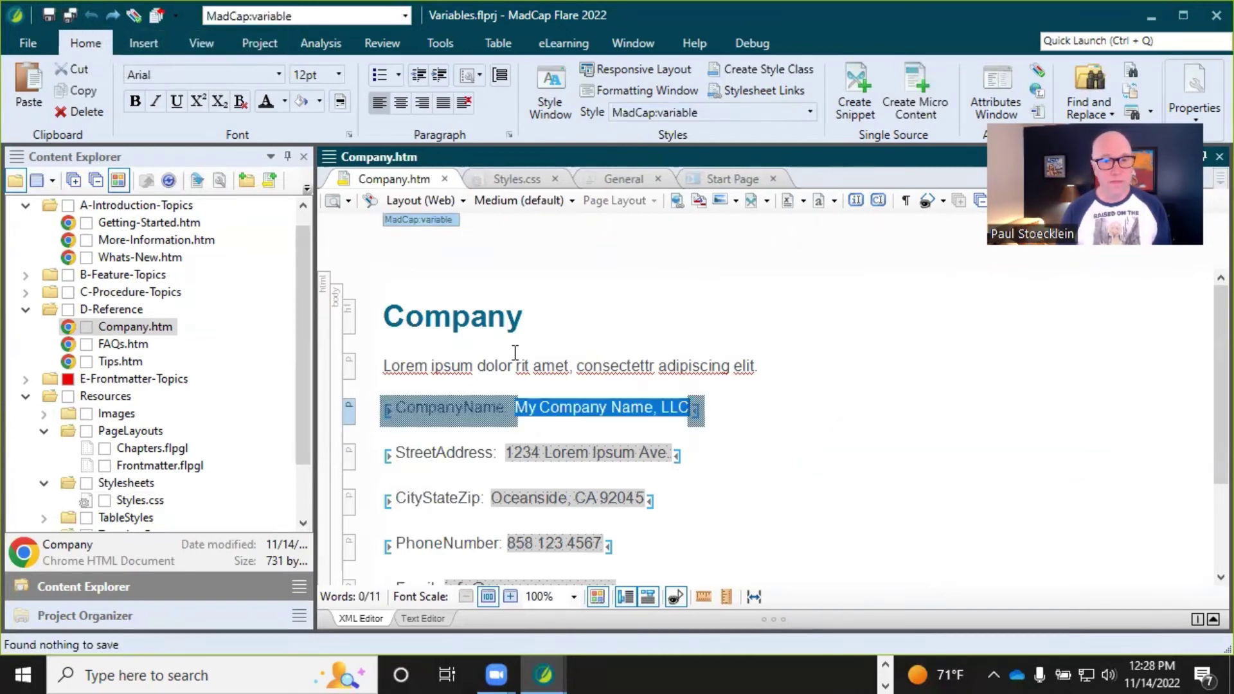
{"action": "left_click", "coordinate": [584, 366]}
{"action": "left_click", "coordinate": [799, 363]}
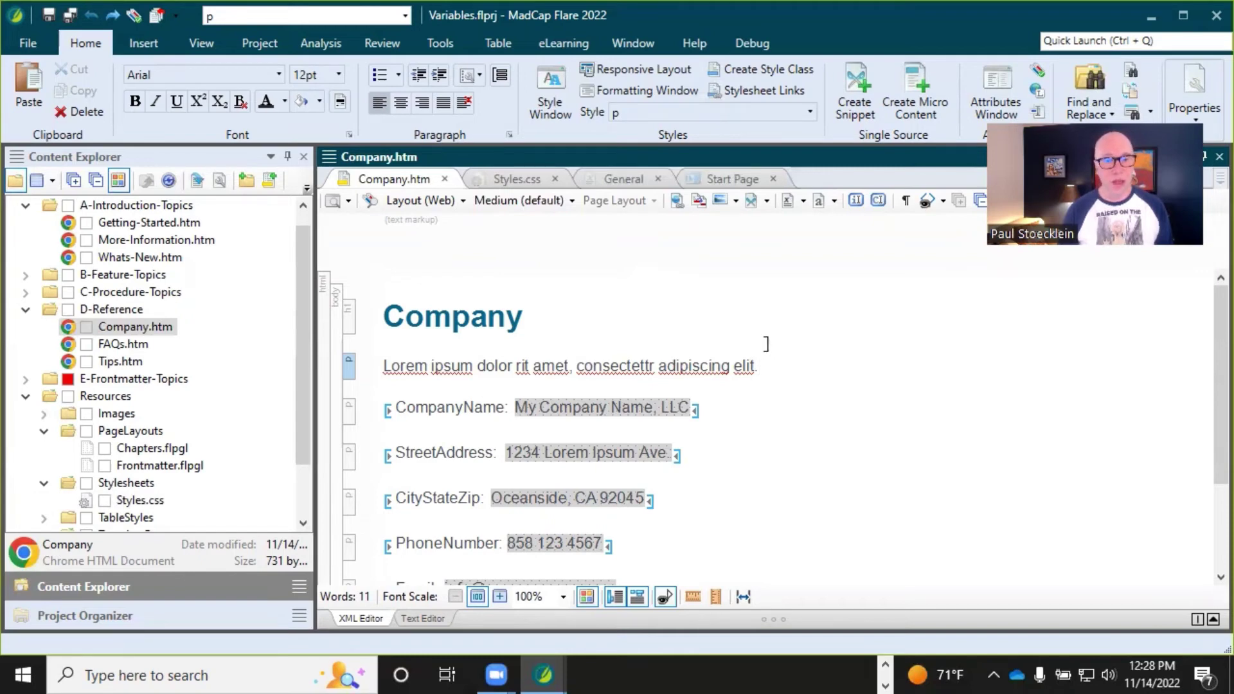
{"action": "scroll", "coordinate": [766, 344], "scroll_direction": "down", "scroll_amount": 3}
{"action": "scroll", "coordinate": [766, 344], "scroll_direction": "down", "scroll_amount": 1}
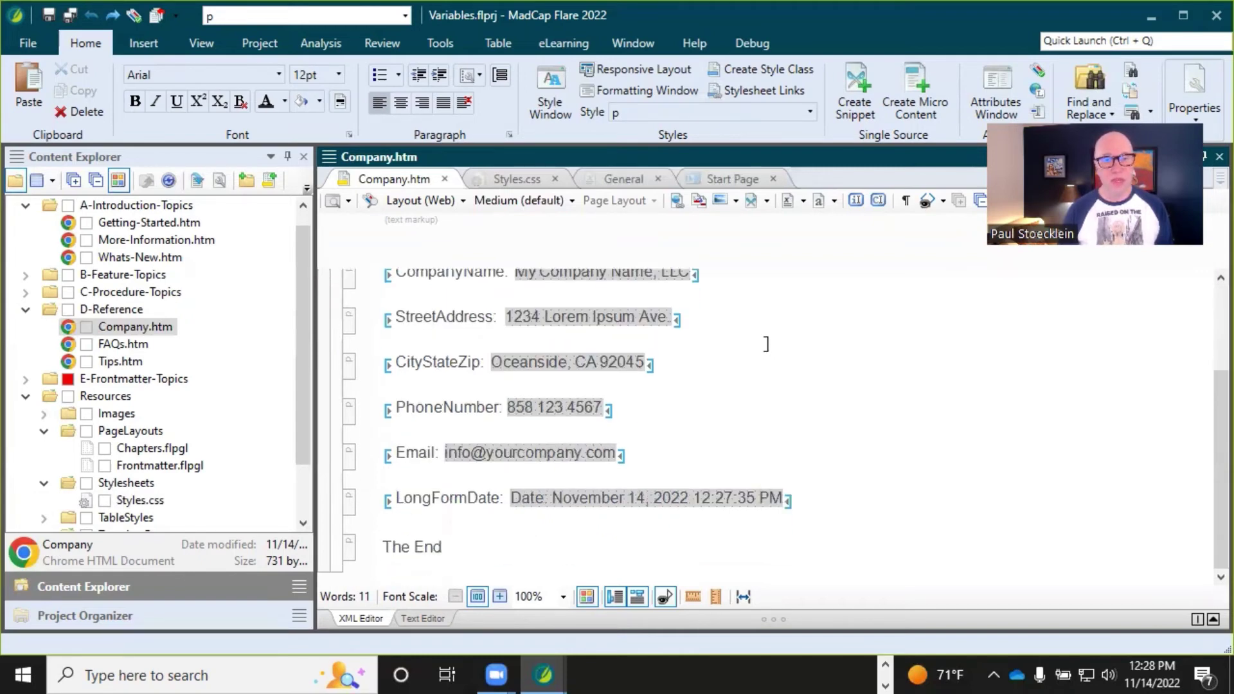
{"action": "scroll", "coordinate": [767, 344], "scroll_direction": "up", "scroll_amount": 4}
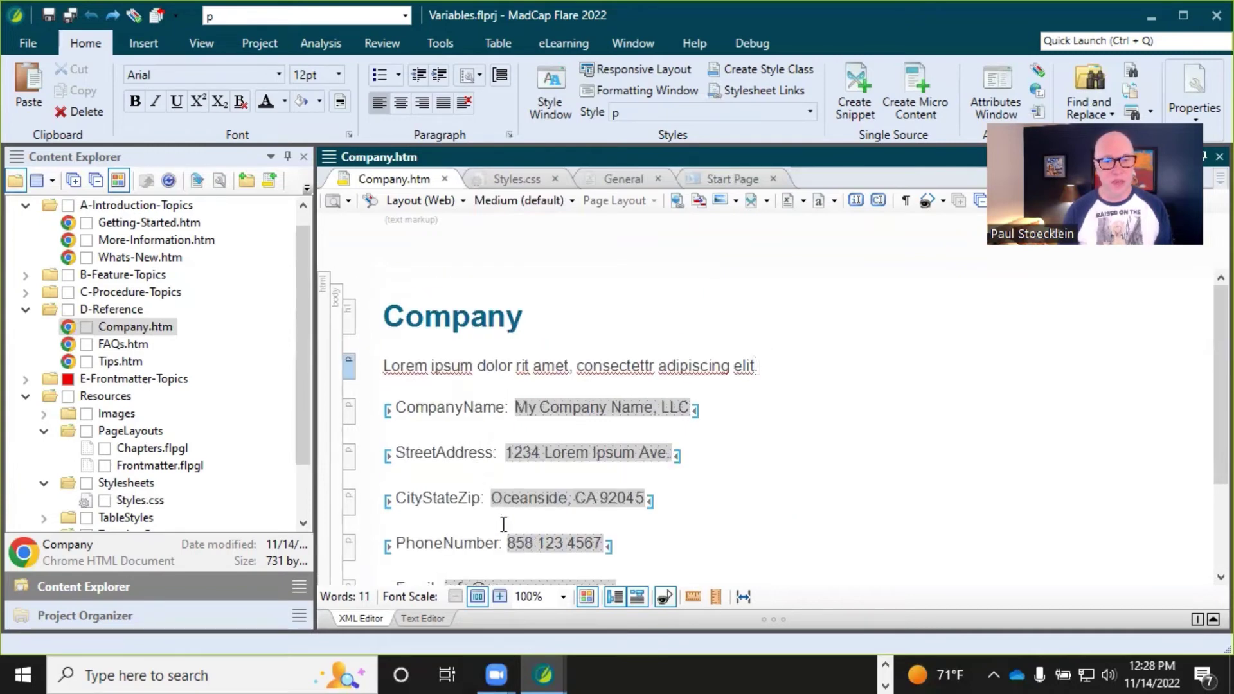
{"action": "left_click", "coordinate": [654, 545]}
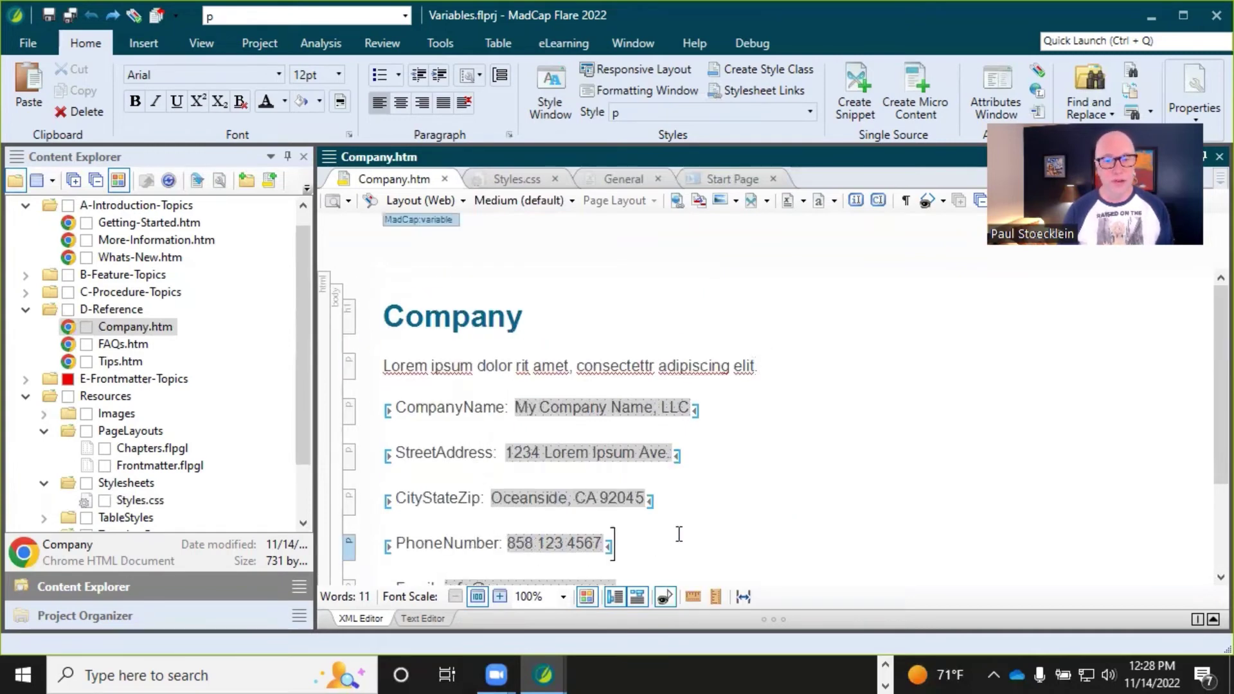
{"action": "scroll", "coordinate": [694, 491], "scroll_direction": "down", "scroll_amount": 3}
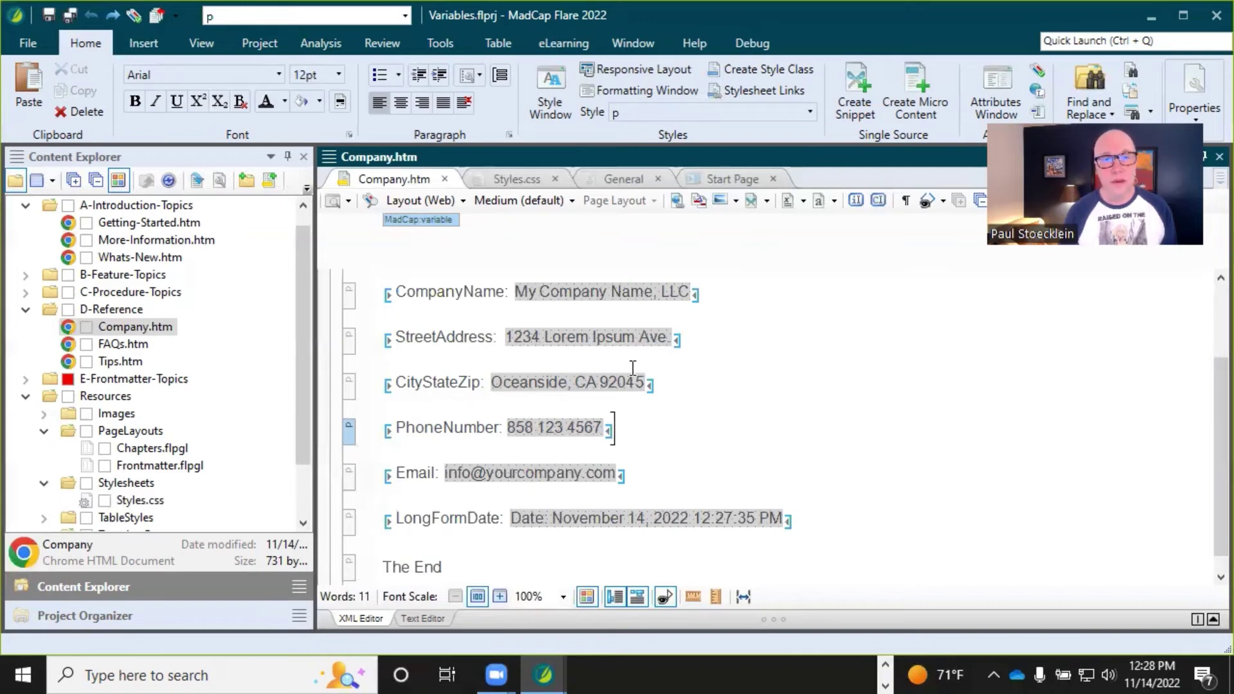
- Create a stylesheet style for the PhoneNumber variable of the General variable set
{"action": "left_click", "coordinate": [621, 177]}
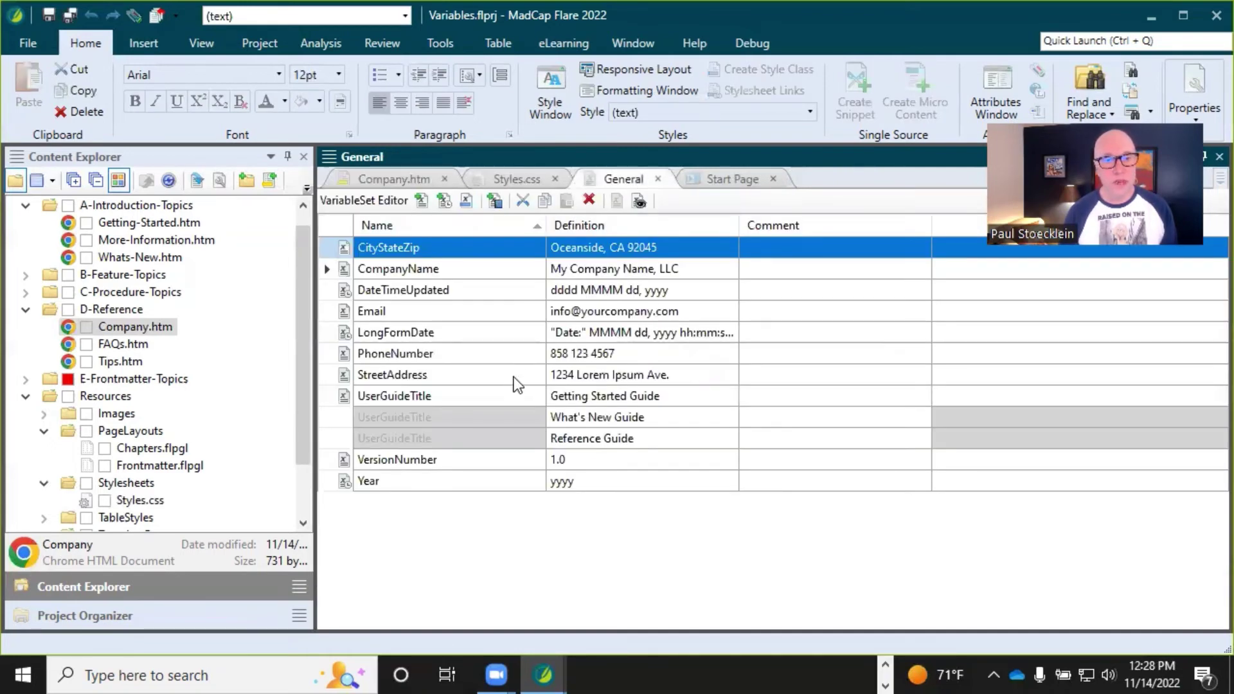
{"action": "left_click", "coordinate": [398, 312]}
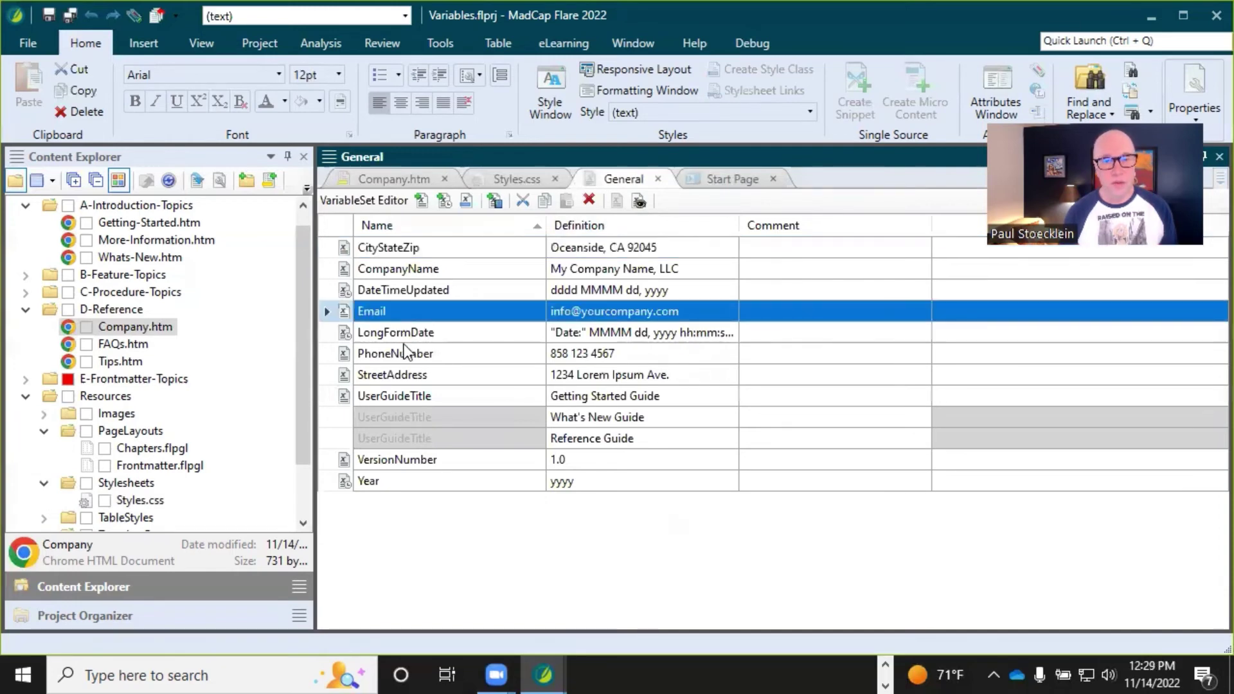
{"action": "left_click", "coordinate": [416, 354]}
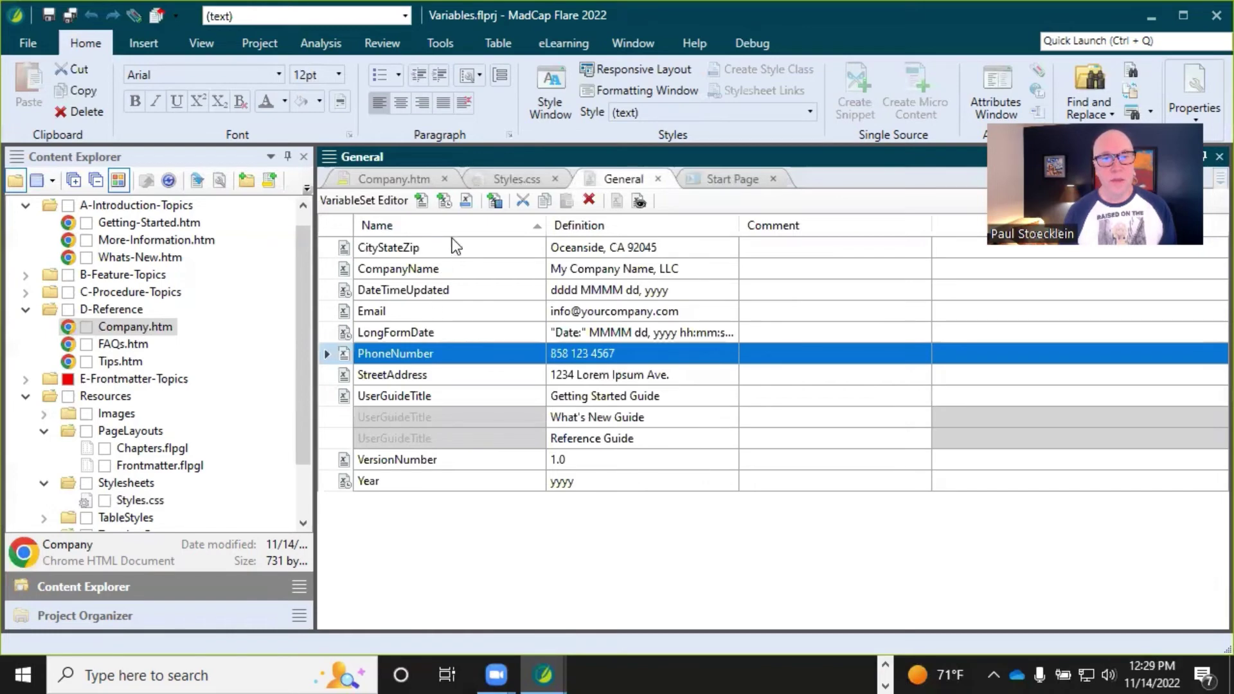
{"action": "left_click", "coordinate": [465, 202]}
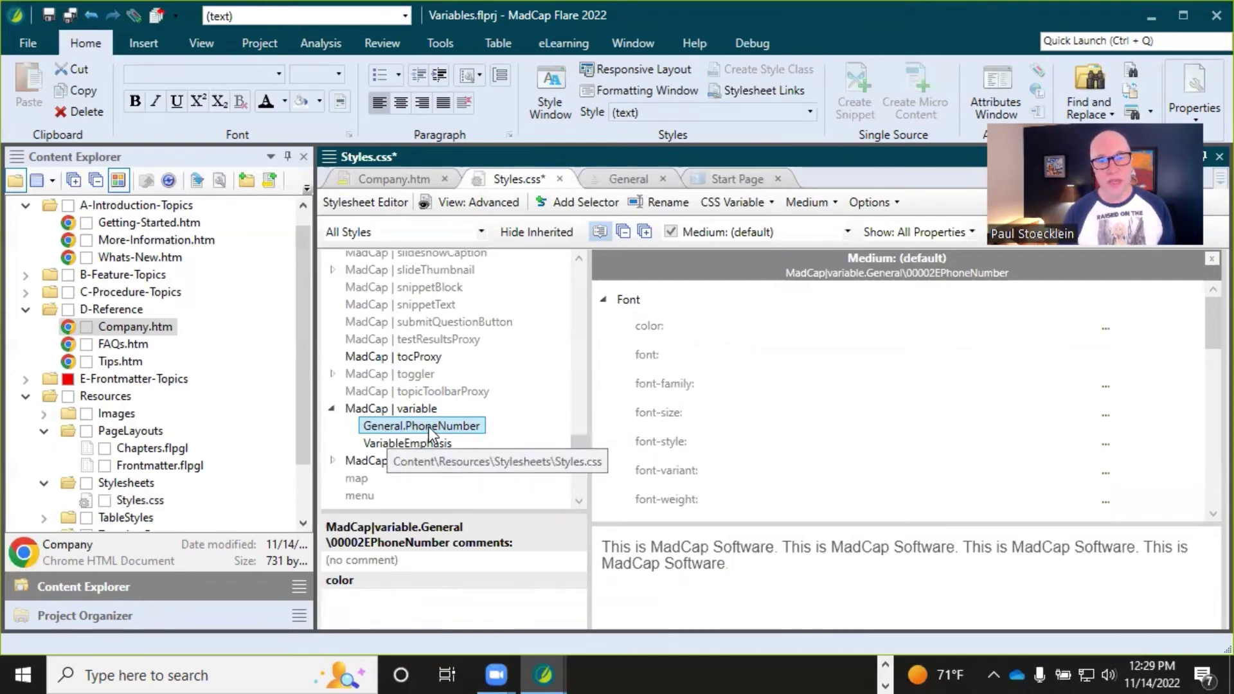
- Set and save green as the font color of the General.PhoneNumber style, and return to the Company topic
{"action": "left_click", "coordinate": [862, 327]}
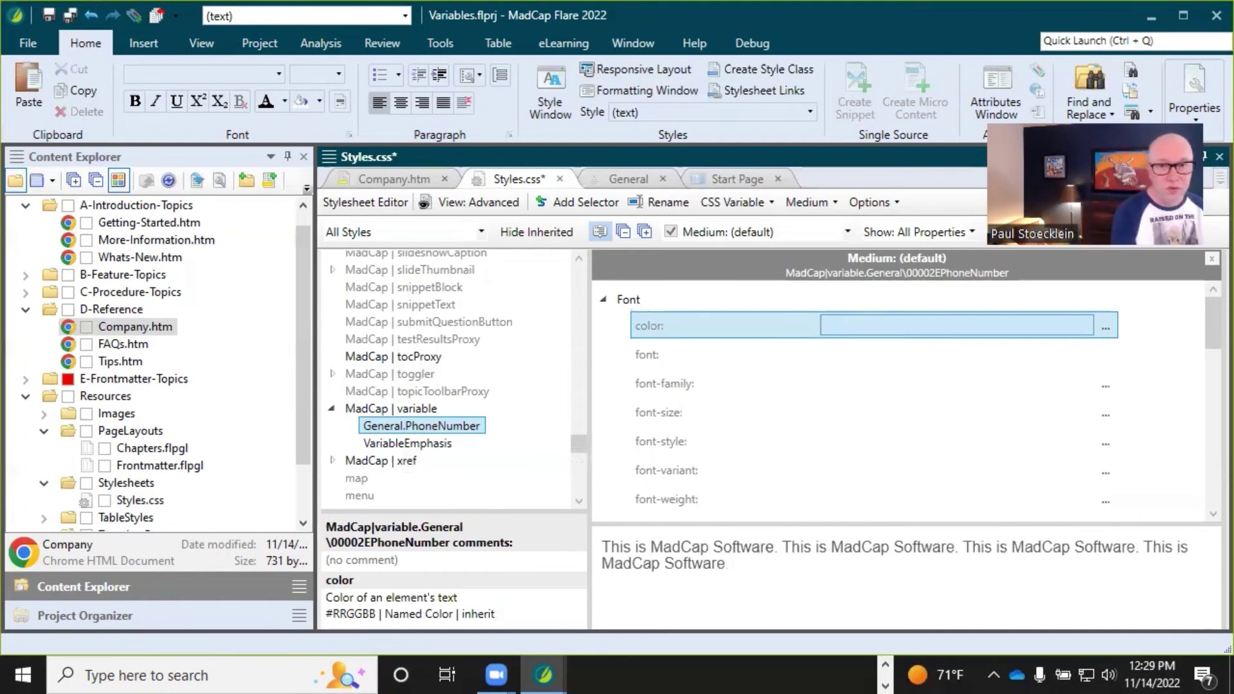
{"action": "type", "text": "green"}
{"action": "key", "text": "Return"}
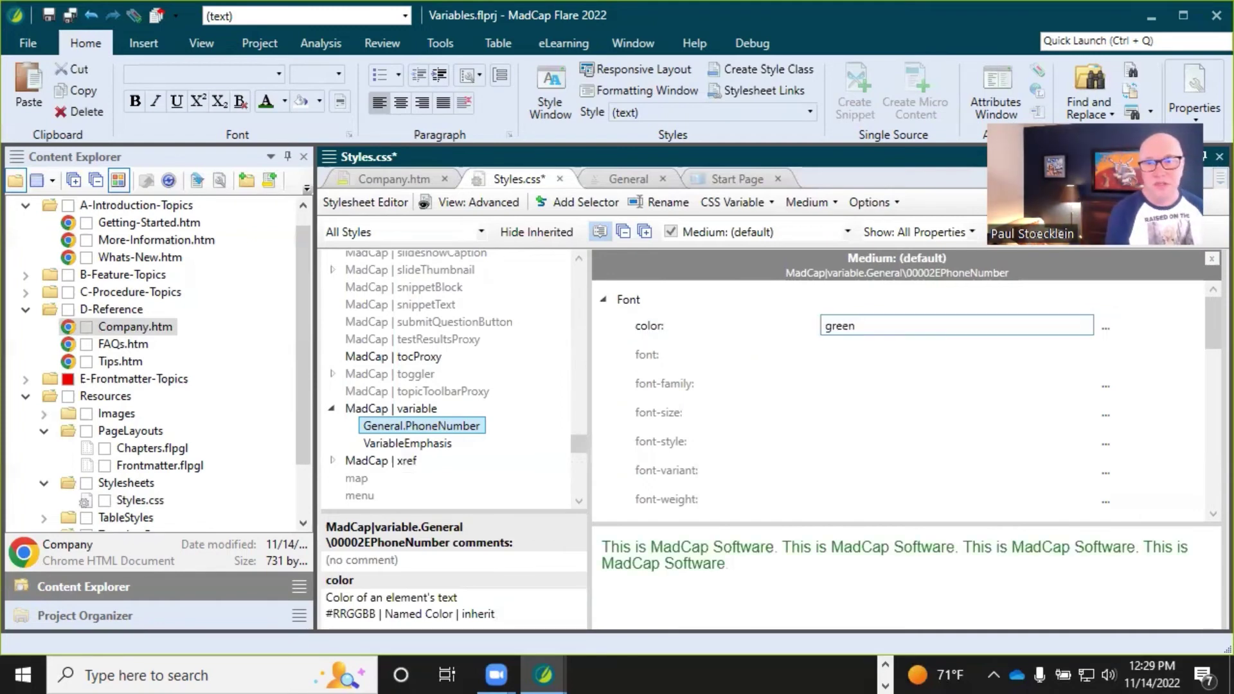
{"action": "left_click", "coordinate": [69, 17]}
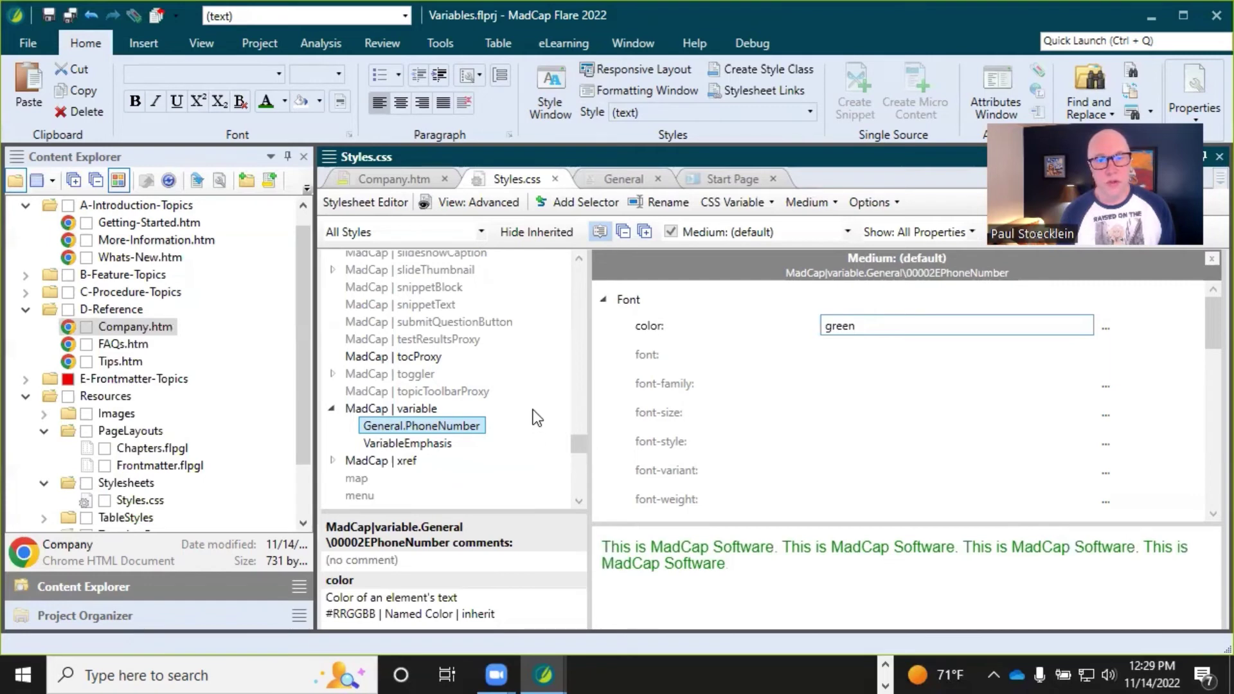
{"action": "left_click", "coordinate": [380, 175]}
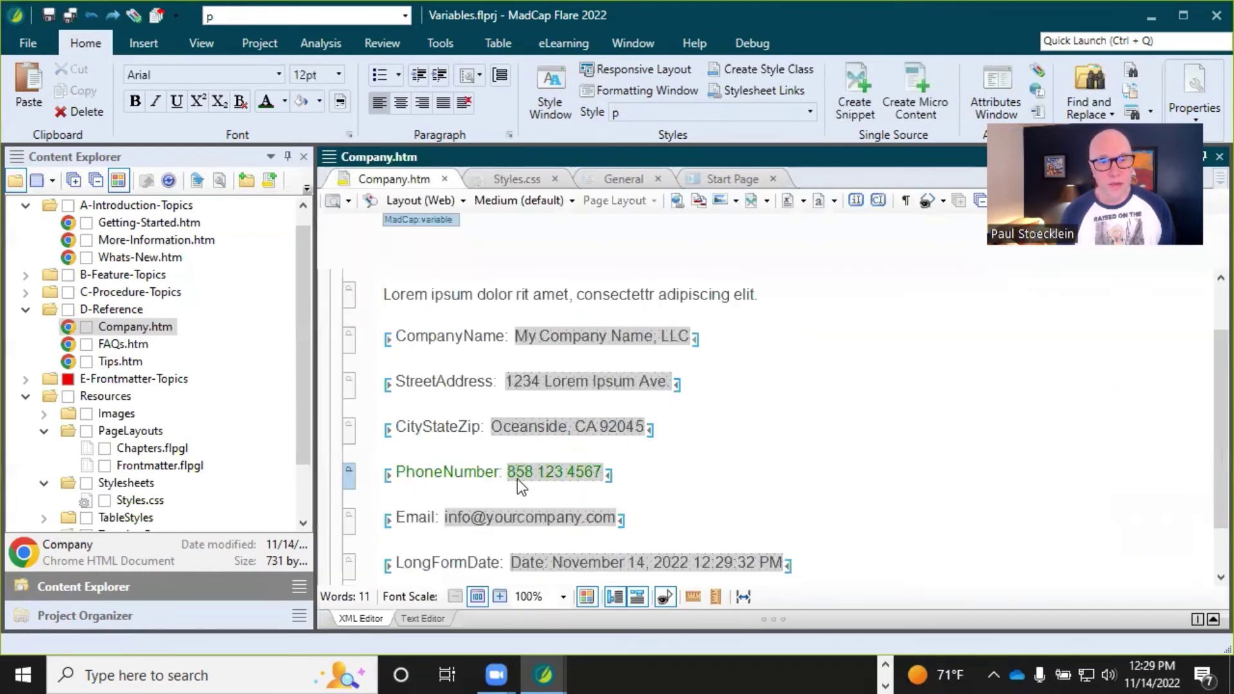
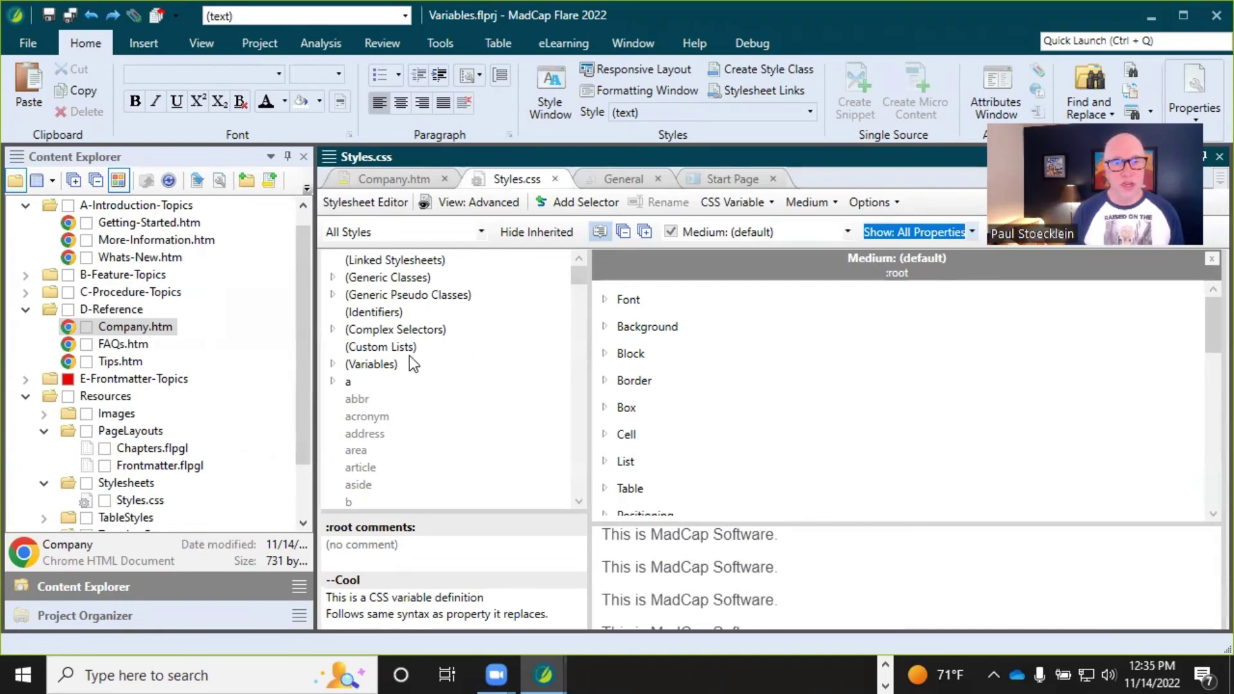
- Examine the CSS variables under :root in Styles.css, showing only properties set in this or an imported stylesheet
{"action": "left_click", "coordinate": [333, 364]}
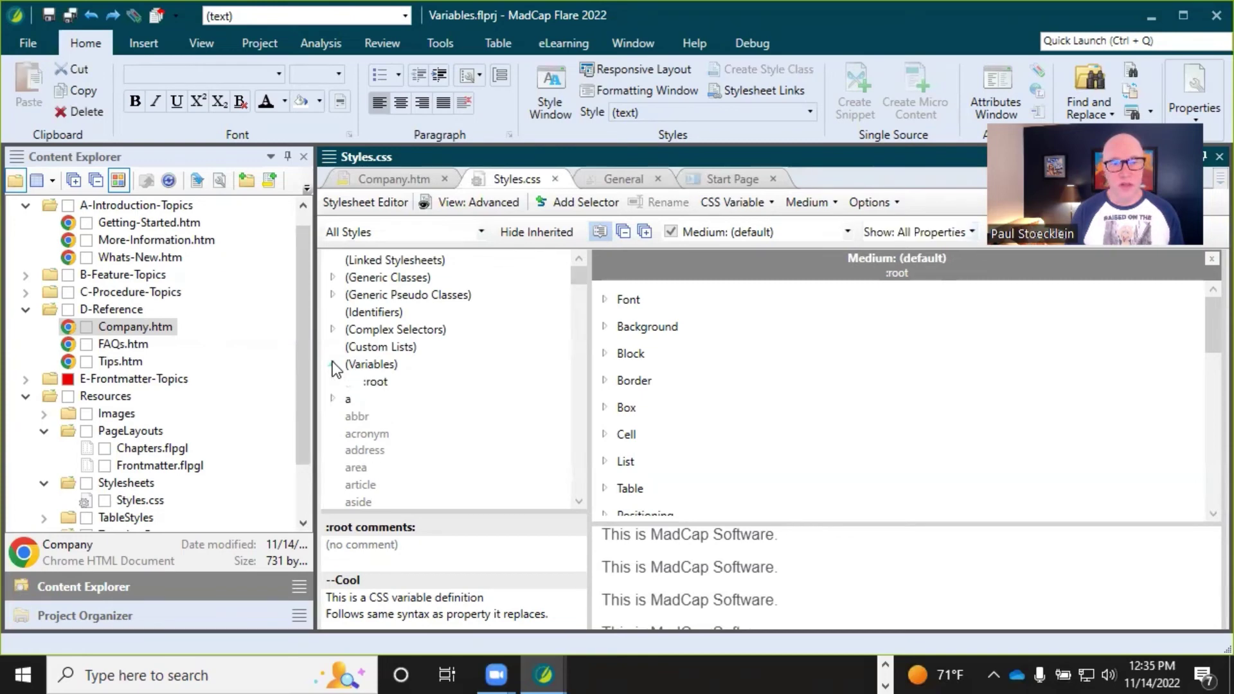
{"action": "left_click", "coordinate": [379, 387]}
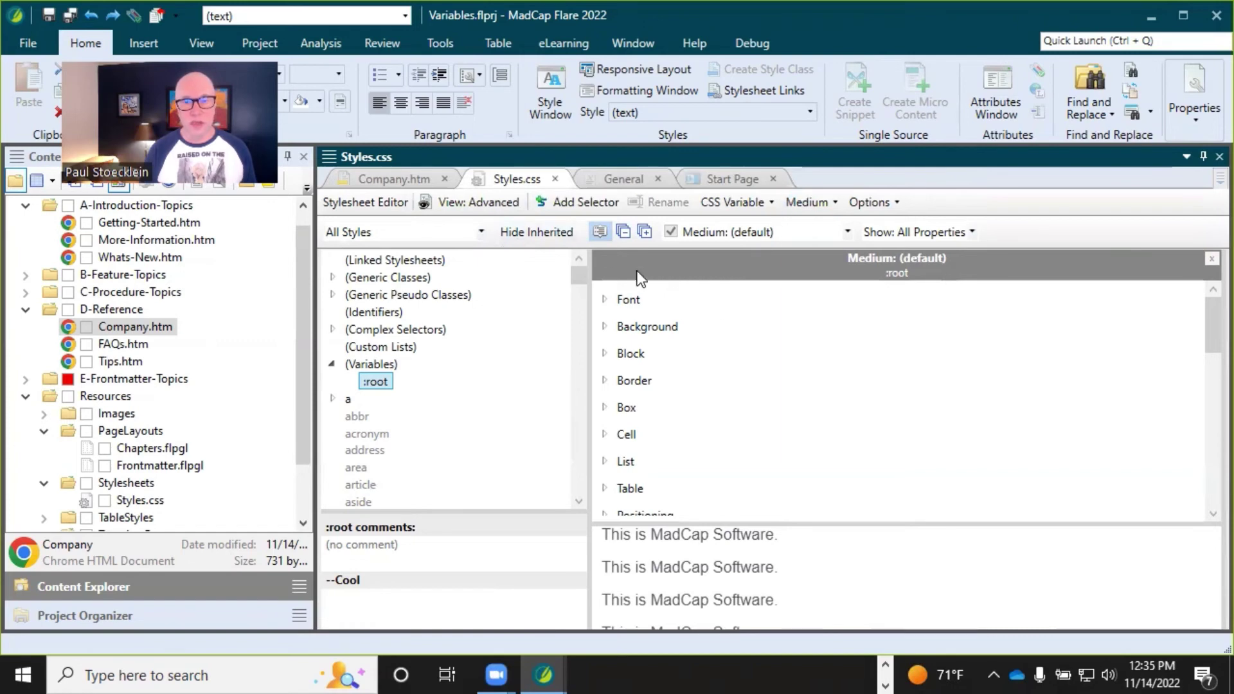
{"action": "left_click", "coordinate": [973, 233]}
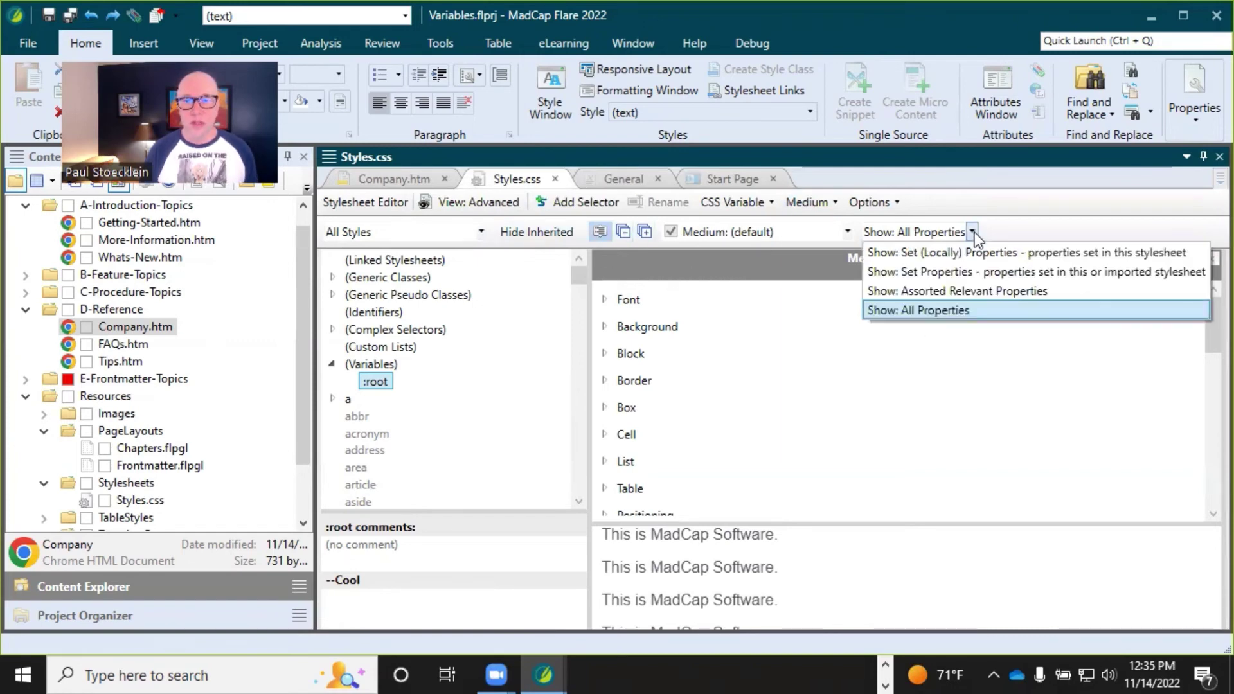
{"action": "left_click", "coordinate": [939, 270]}
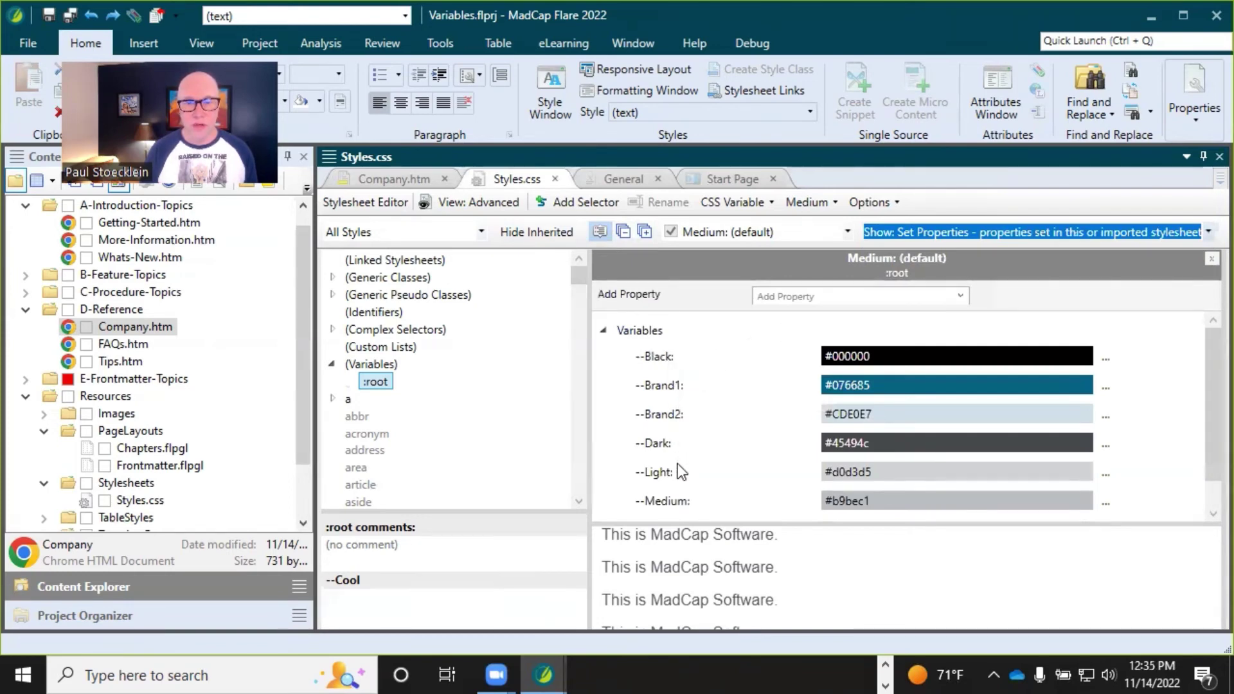
{"action": "scroll", "coordinate": [716, 476], "scroll_direction": "down", "scroll_amount": 1}
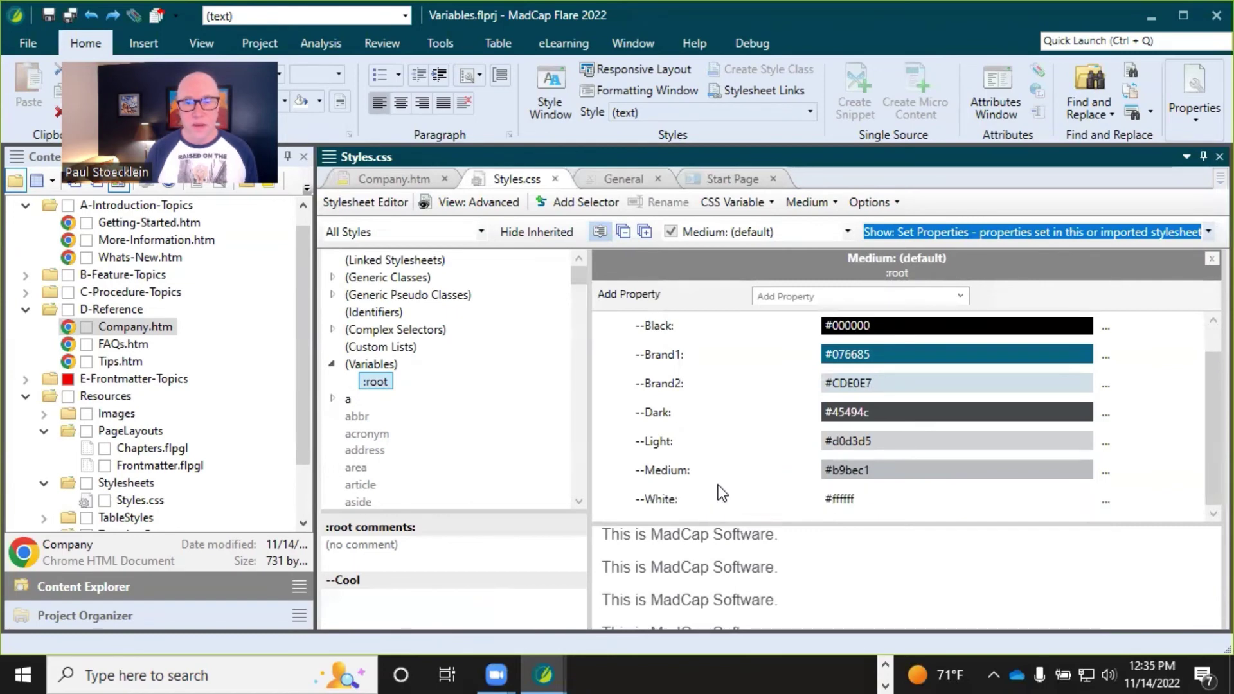
{"action": "scroll", "coordinate": [774, 453], "scroll_direction": "up", "scroll_amount": 1}
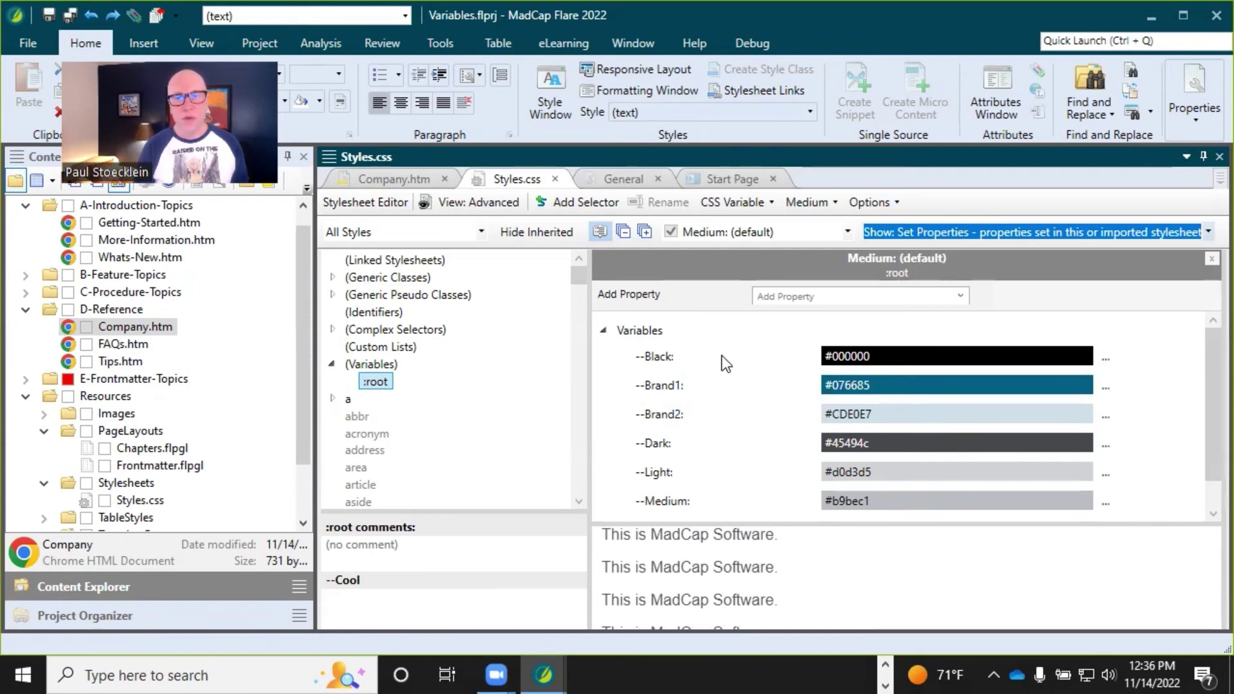
- Start a new CSS variable on the :root element and name it Cool
{"action": "left_click", "coordinate": [754, 204]}
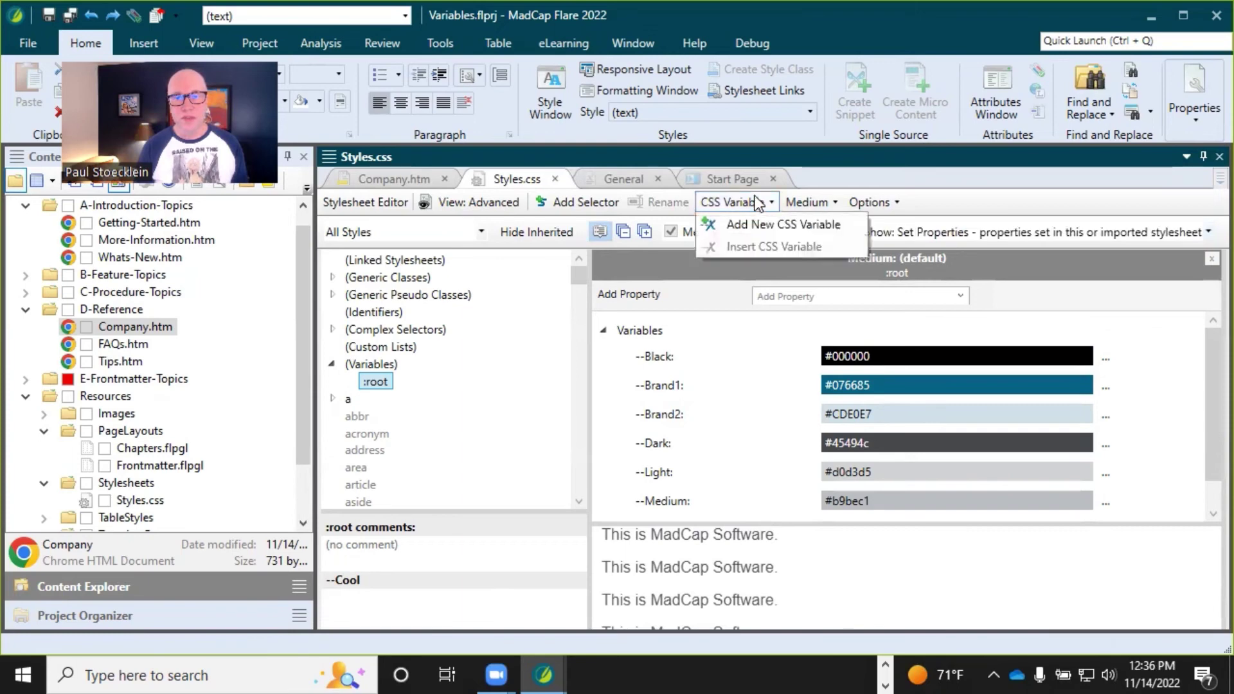
{"action": "left_click", "coordinate": [754, 222]}
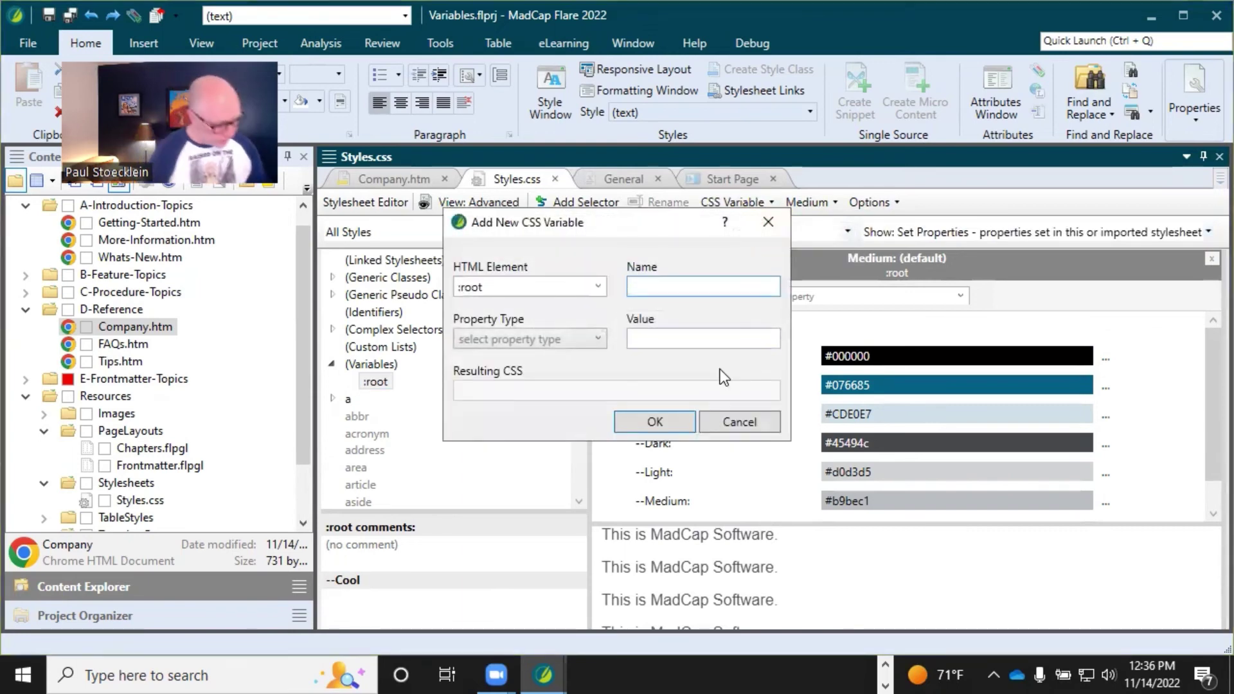
{"action": "type", "text": "Cool"}
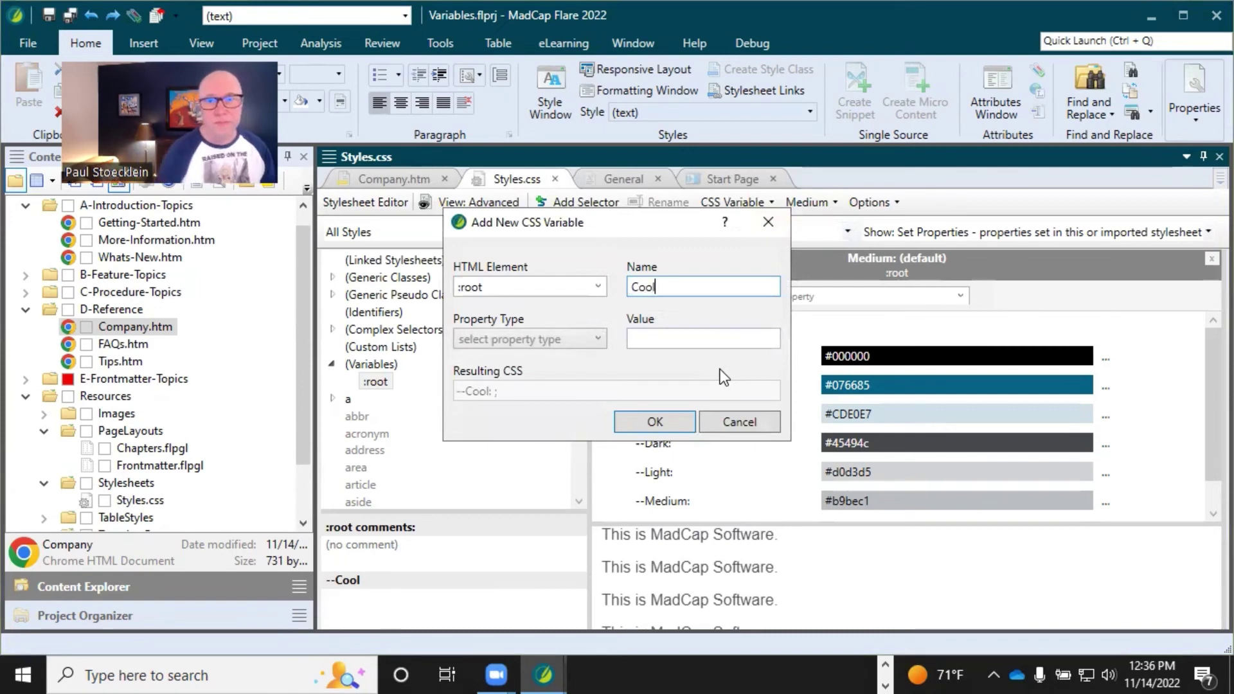
{"action": "left_click", "coordinate": [655, 424]}
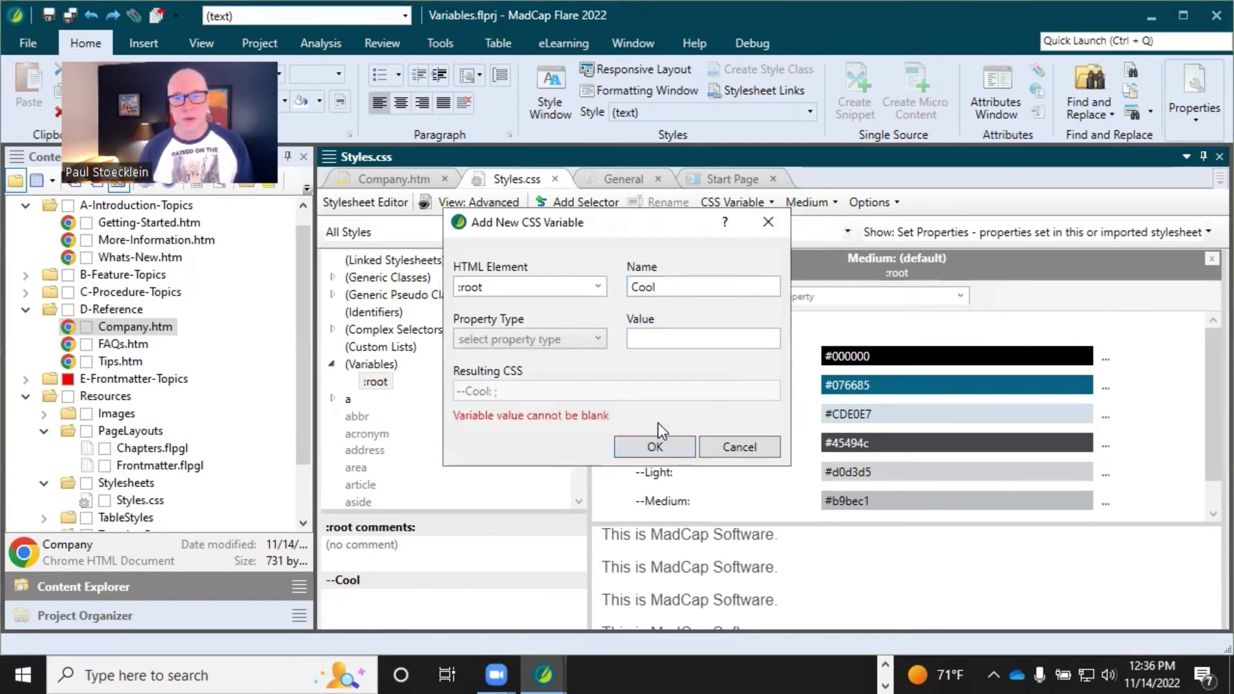
{"action": "left_click", "coordinate": [667, 334]}
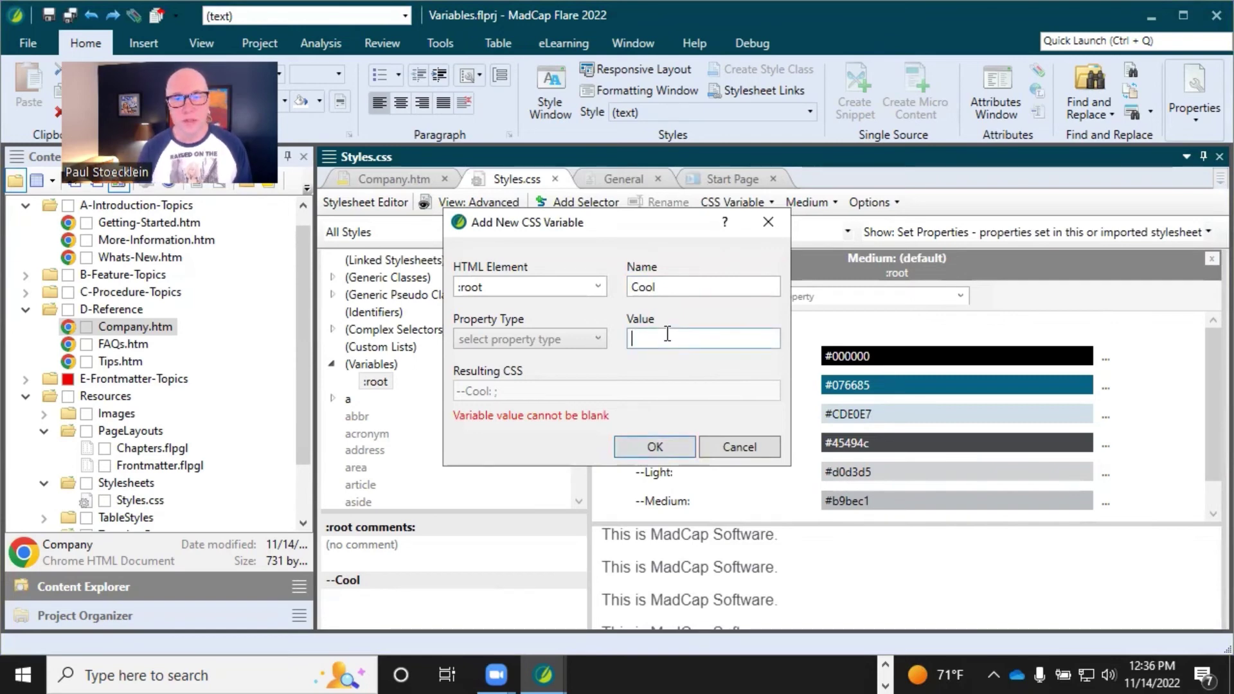
{"action": "left_click", "coordinate": [666, 287]}
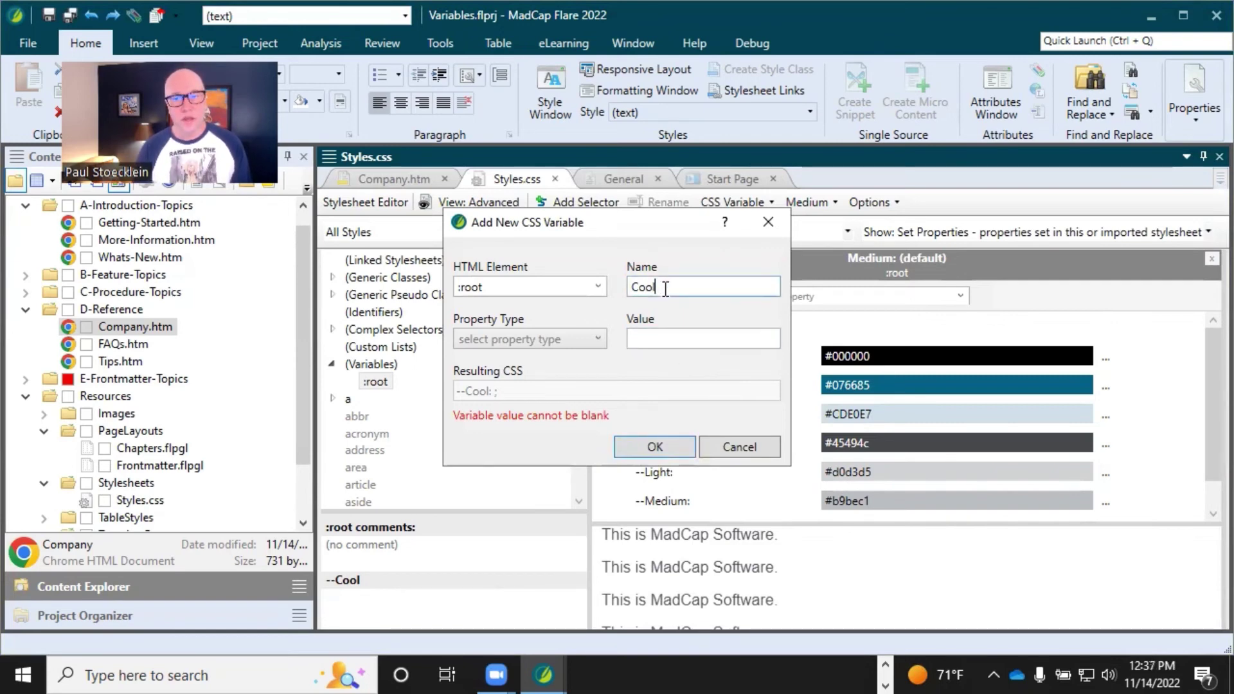
- Define the Cool CSS variable as a Color with the value Aqua (#00ffff) and save the stylesheet
{"action": "left_click", "coordinate": [598, 338]}
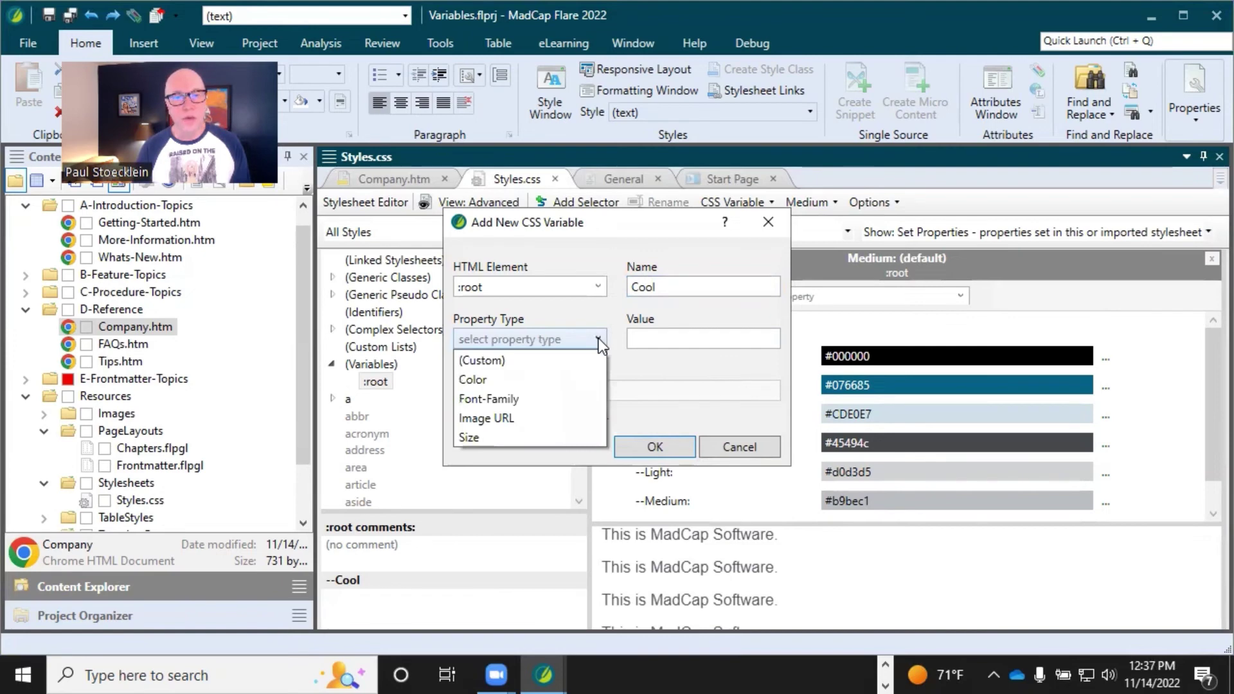
{"action": "left_click", "coordinate": [497, 379]}
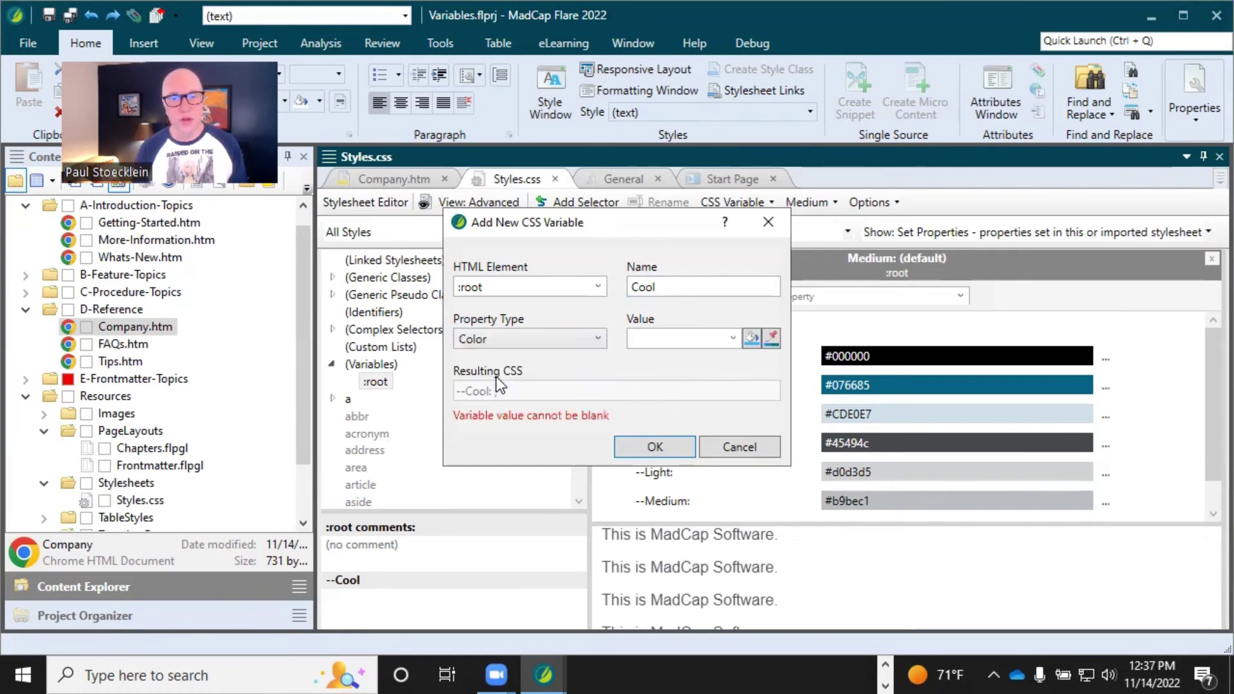
{"action": "left_click", "coordinate": [750, 338]}
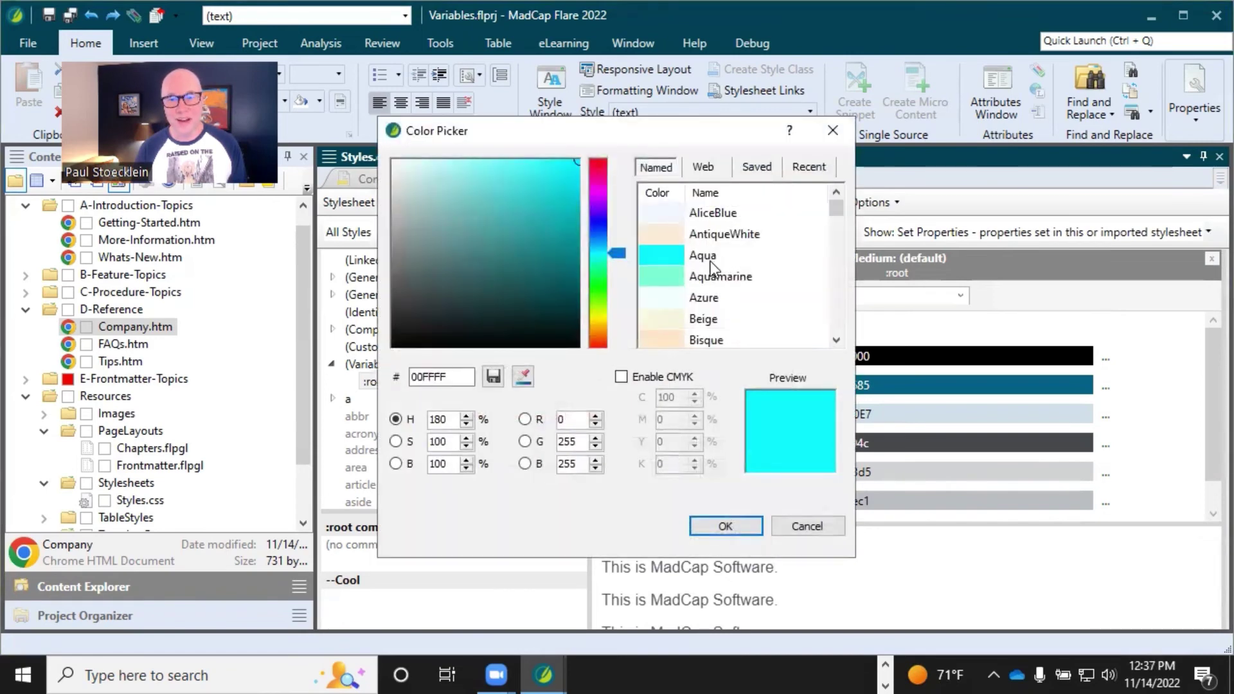
{"action": "left_click", "coordinate": [733, 523]}
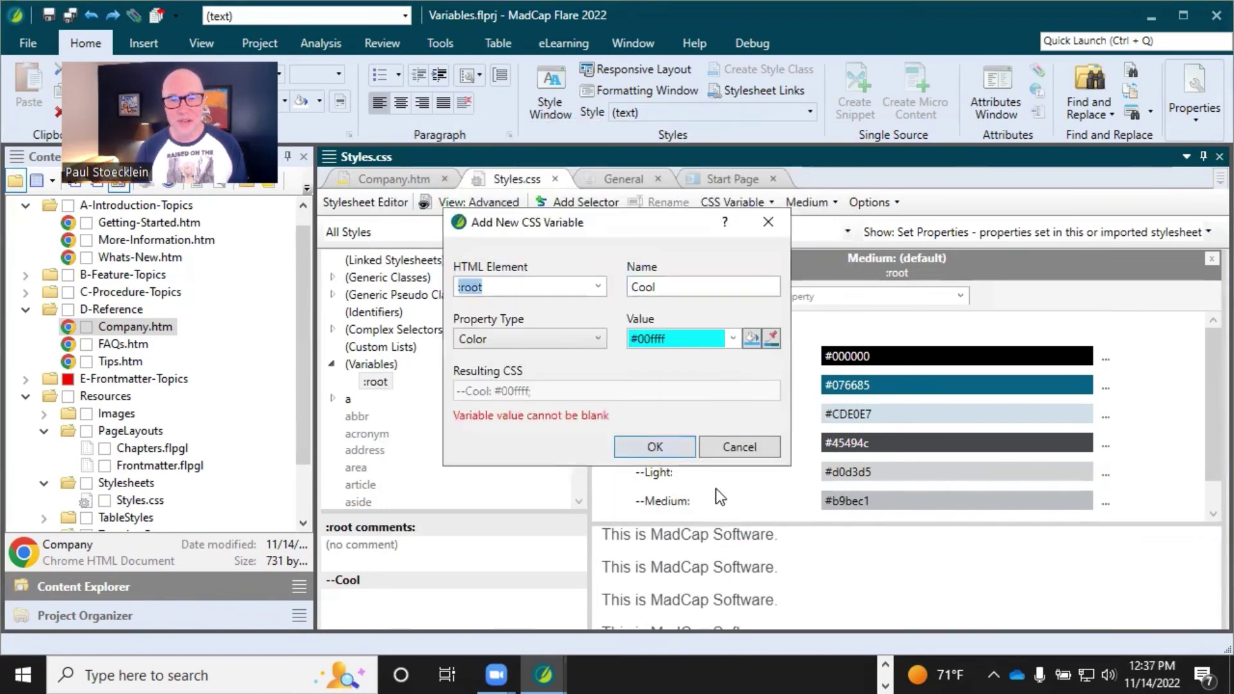
{"action": "left_click", "coordinate": [656, 448]}
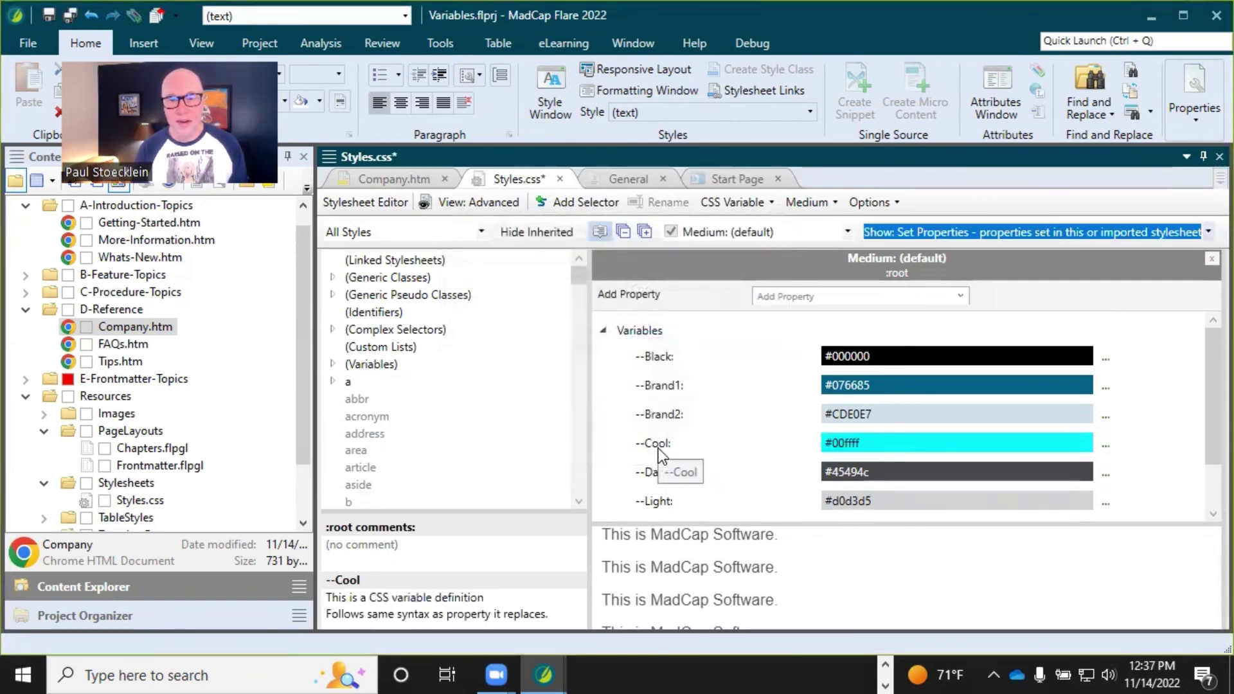
{"action": "left_click", "coordinate": [658, 448]}
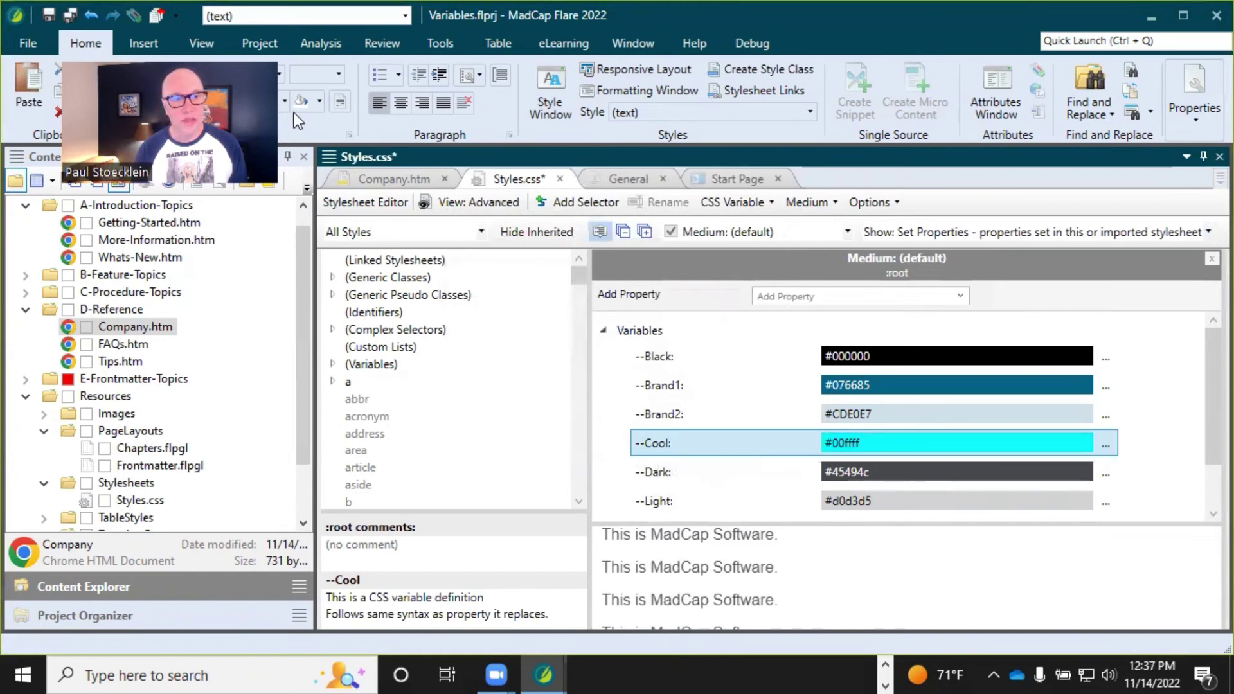
{"action": "left_click", "coordinate": [69, 16]}
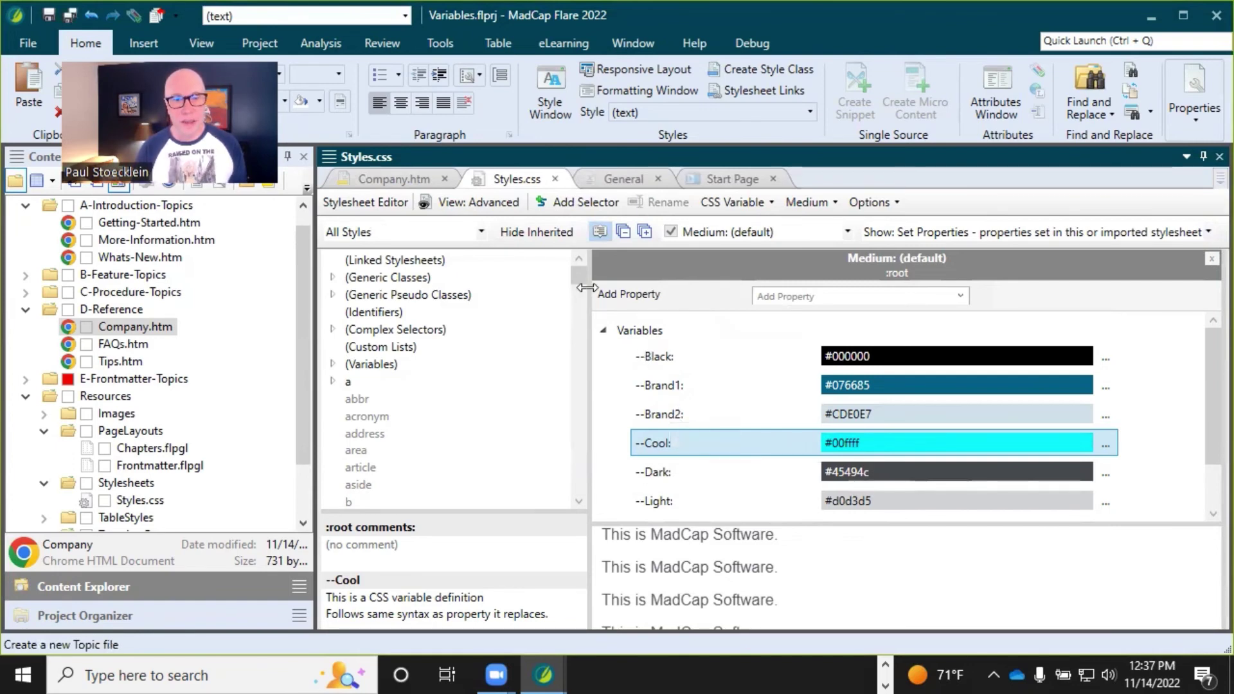
- Limit the stylesheet to List Styles, select the ol style and show all of its properties
{"action": "left_click", "coordinate": [480, 231]}
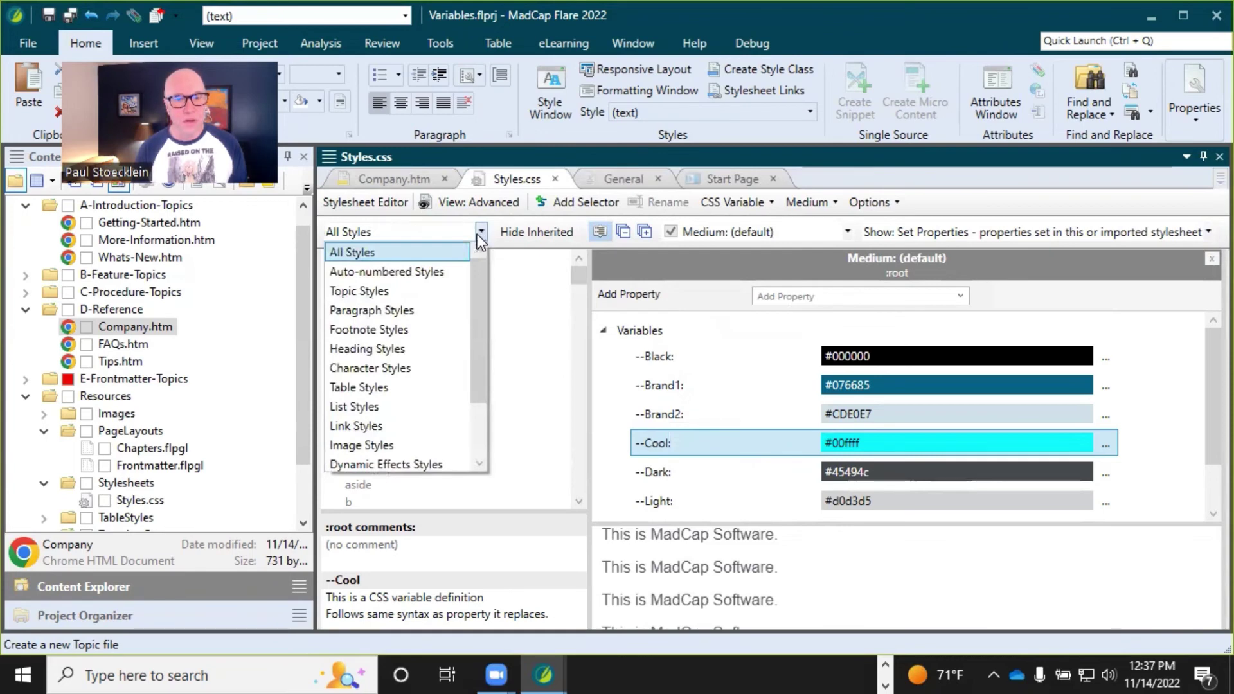
{"action": "left_click", "coordinate": [387, 409]}
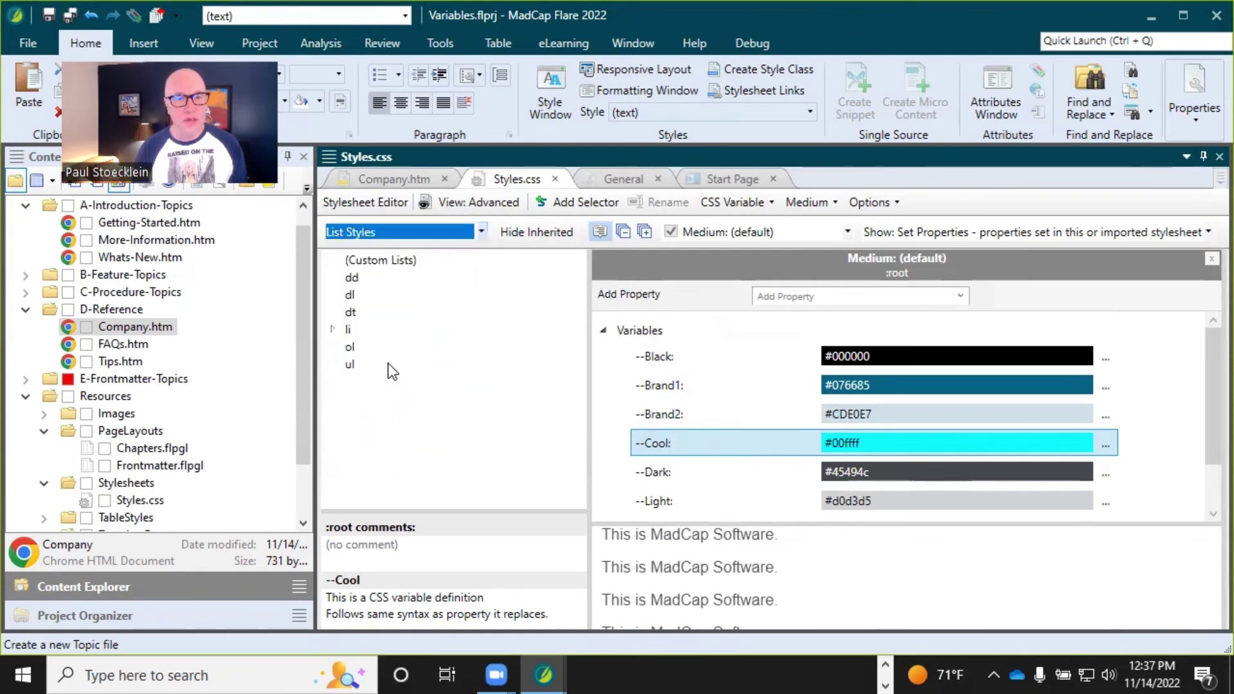
{"action": "left_click", "coordinate": [350, 347]}
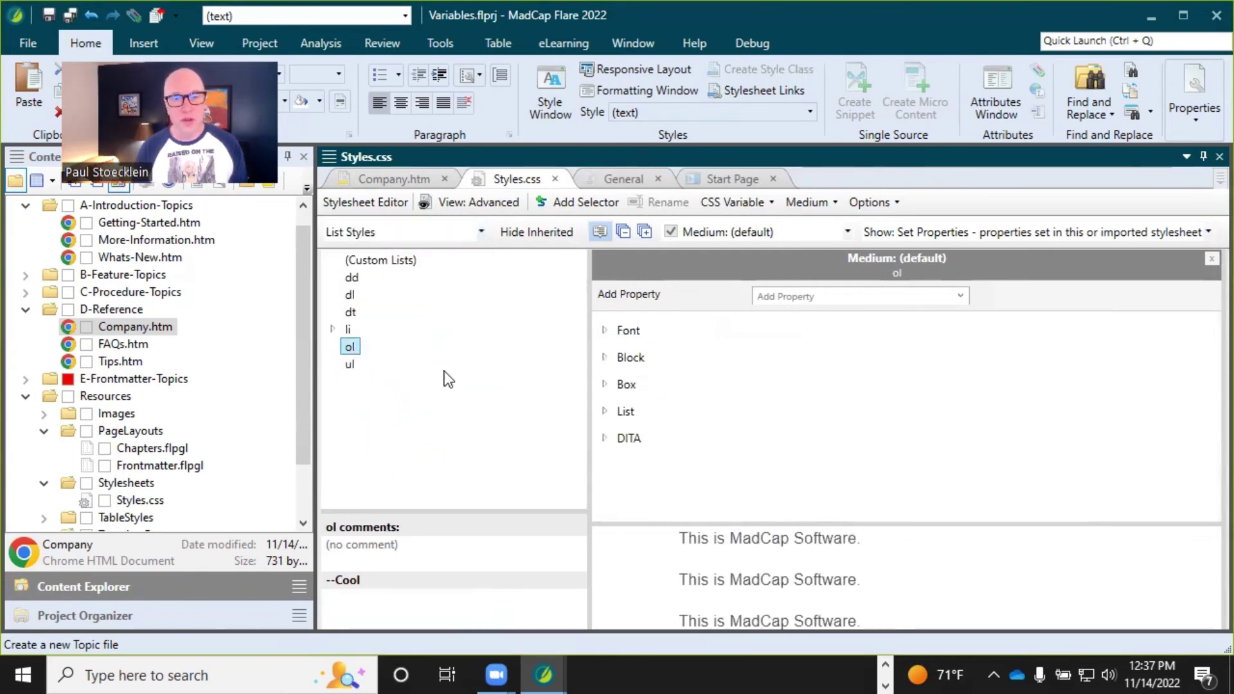
{"action": "left_click", "coordinate": [604, 331]}
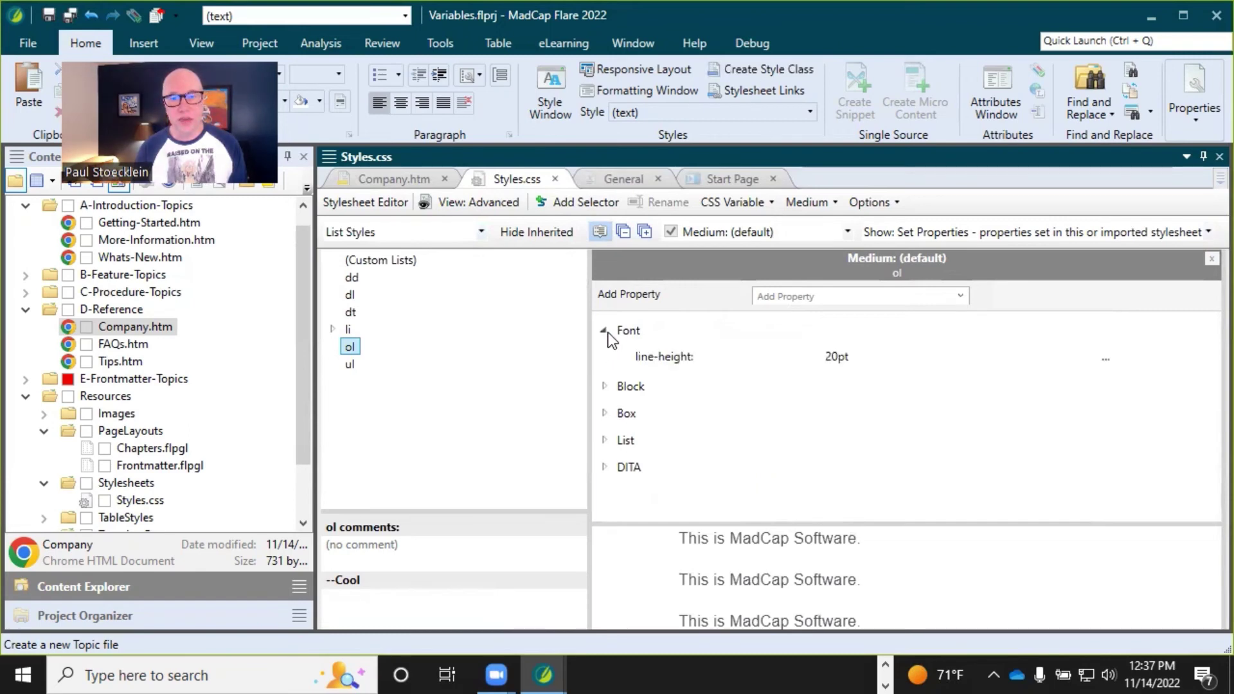
{"action": "left_click", "coordinate": [1208, 232]}
{"action": "left_click", "coordinate": [916, 309]}
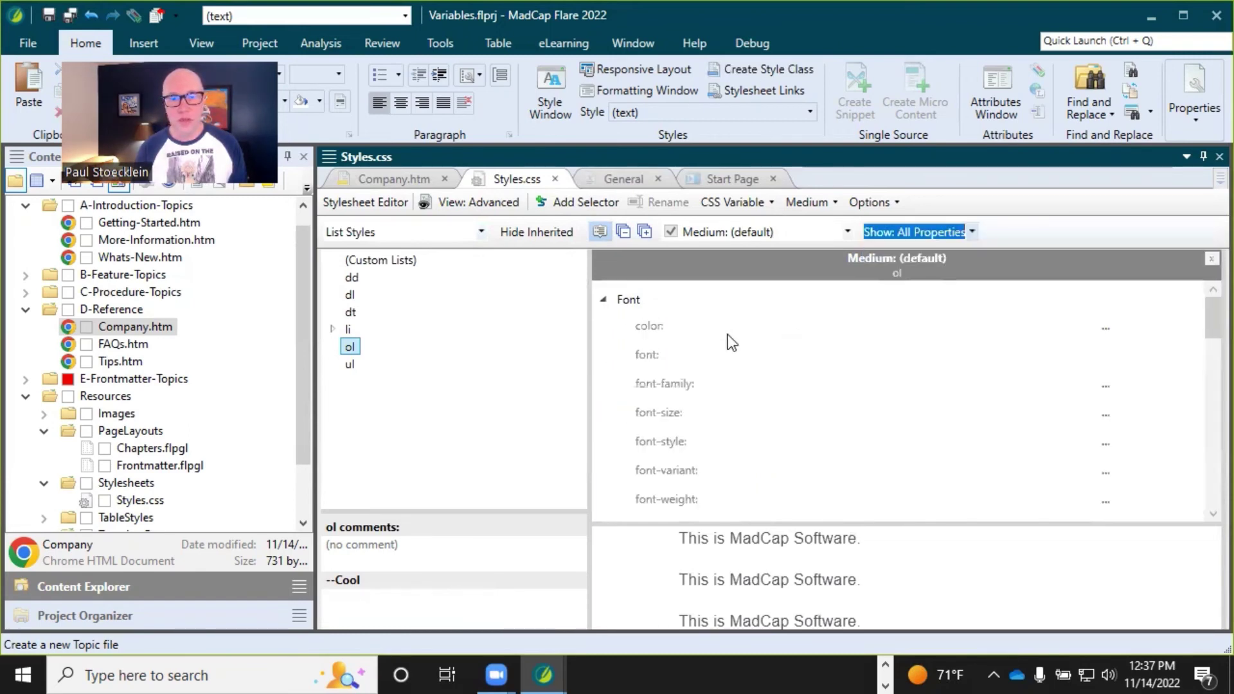
- Insert the --Cool CSS variable as the font color of the ol style and save the stylesheet
{"action": "left_click", "coordinate": [835, 325]}
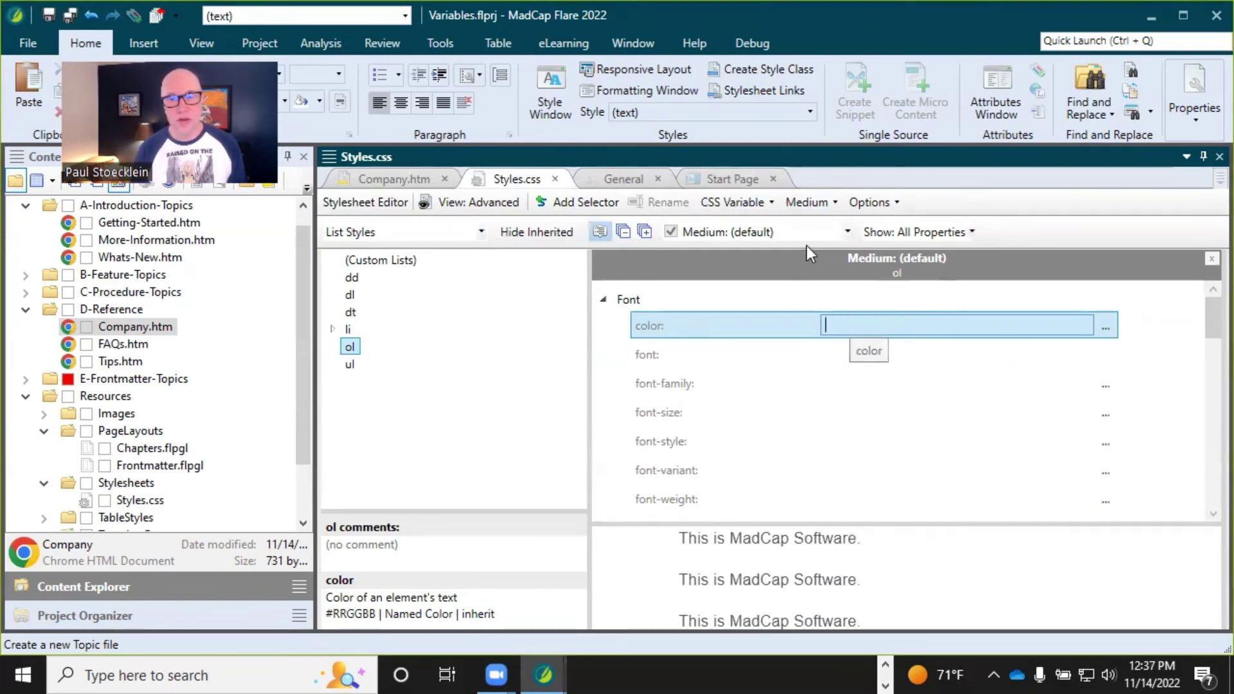
{"action": "left_click", "coordinate": [770, 207]}
{"action": "left_click", "coordinate": [759, 241]}
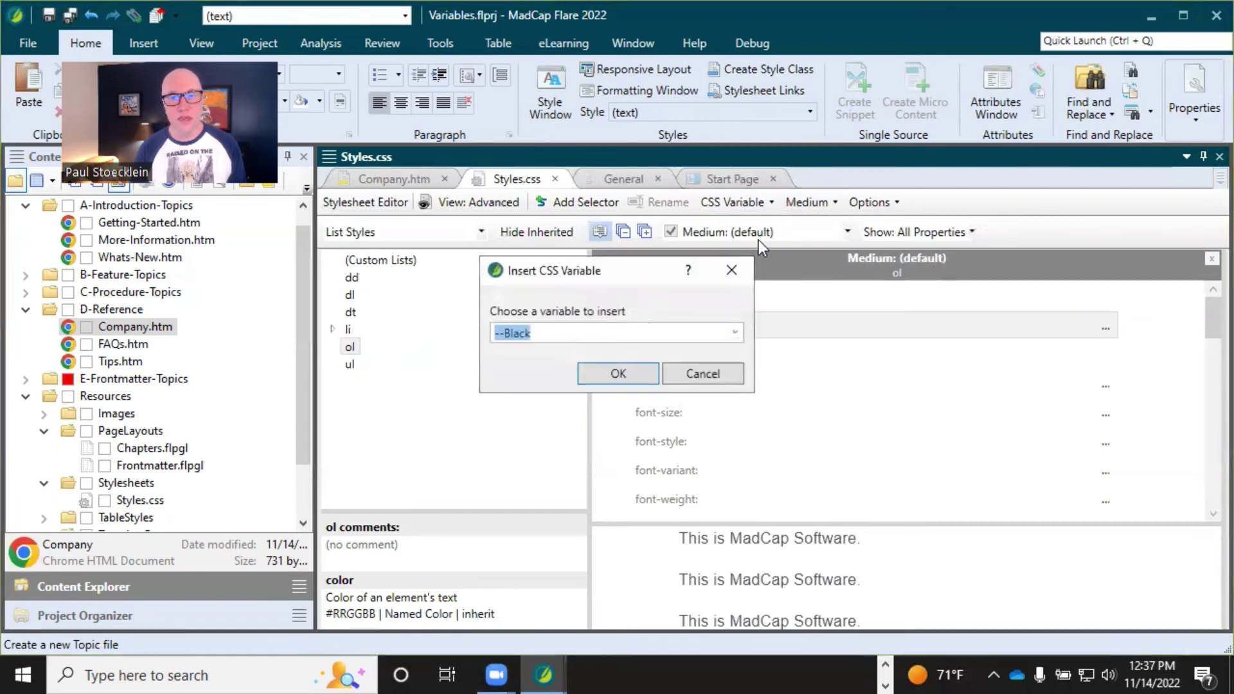
{"action": "left_click", "coordinate": [737, 335]}
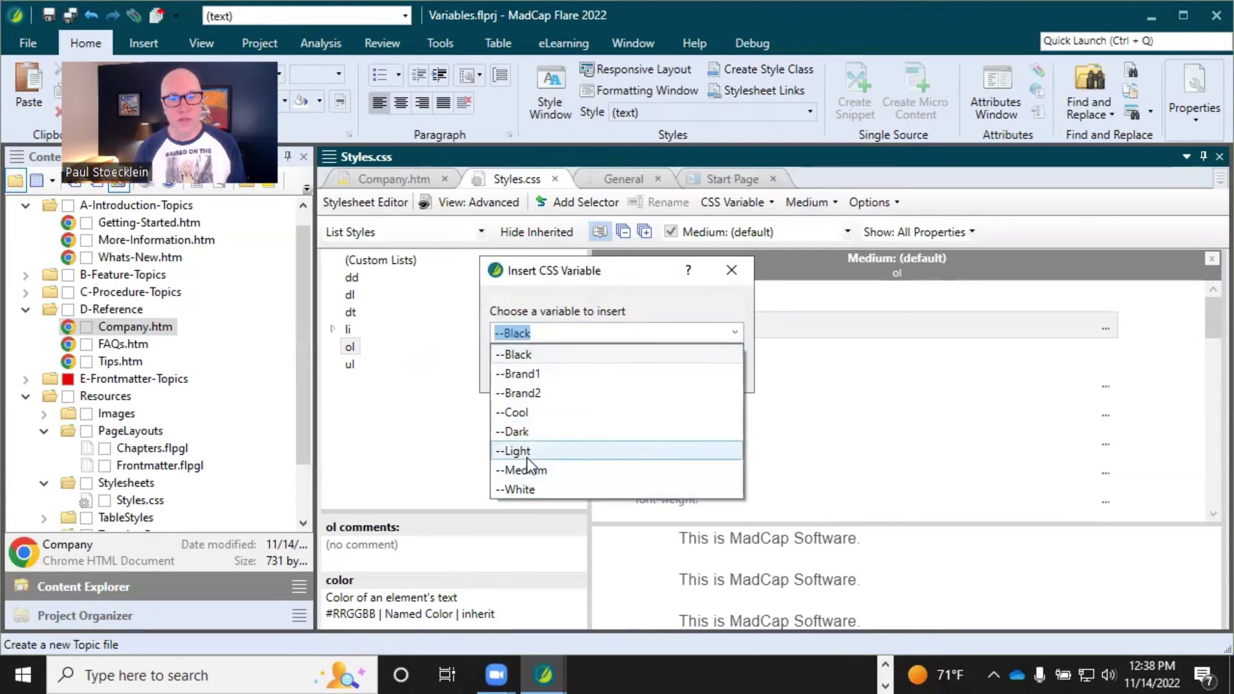
{"action": "left_click", "coordinate": [527, 414]}
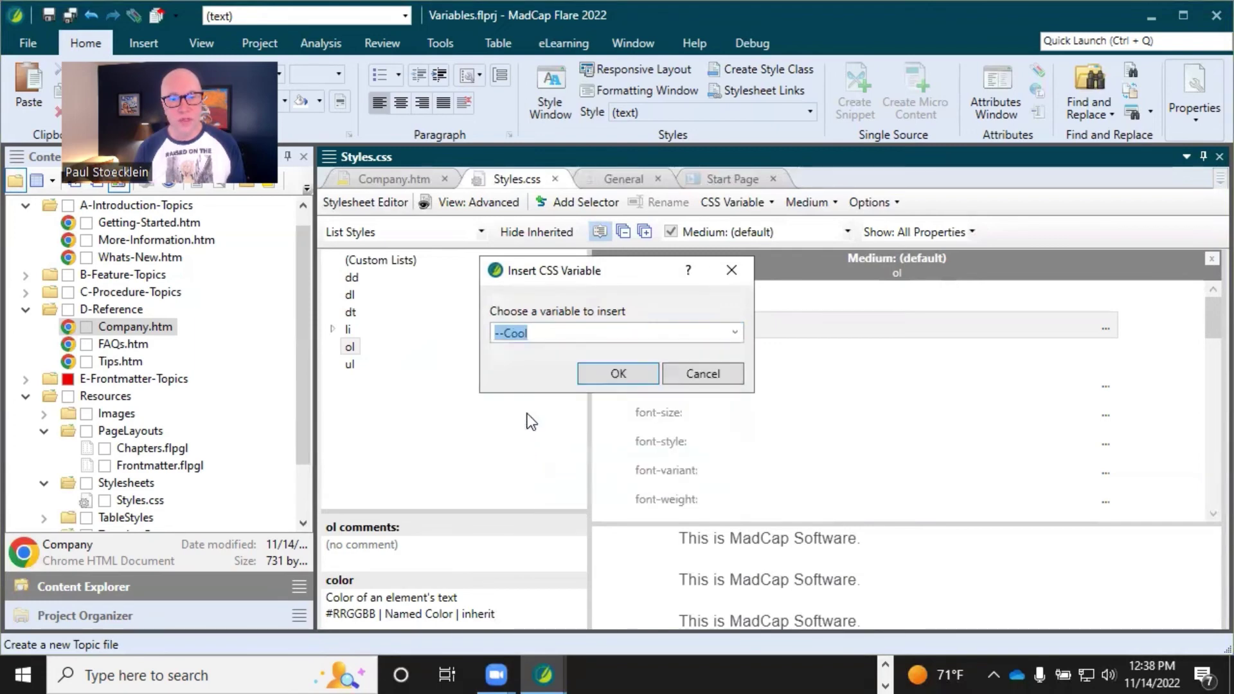
{"action": "left_click", "coordinate": [630, 376]}
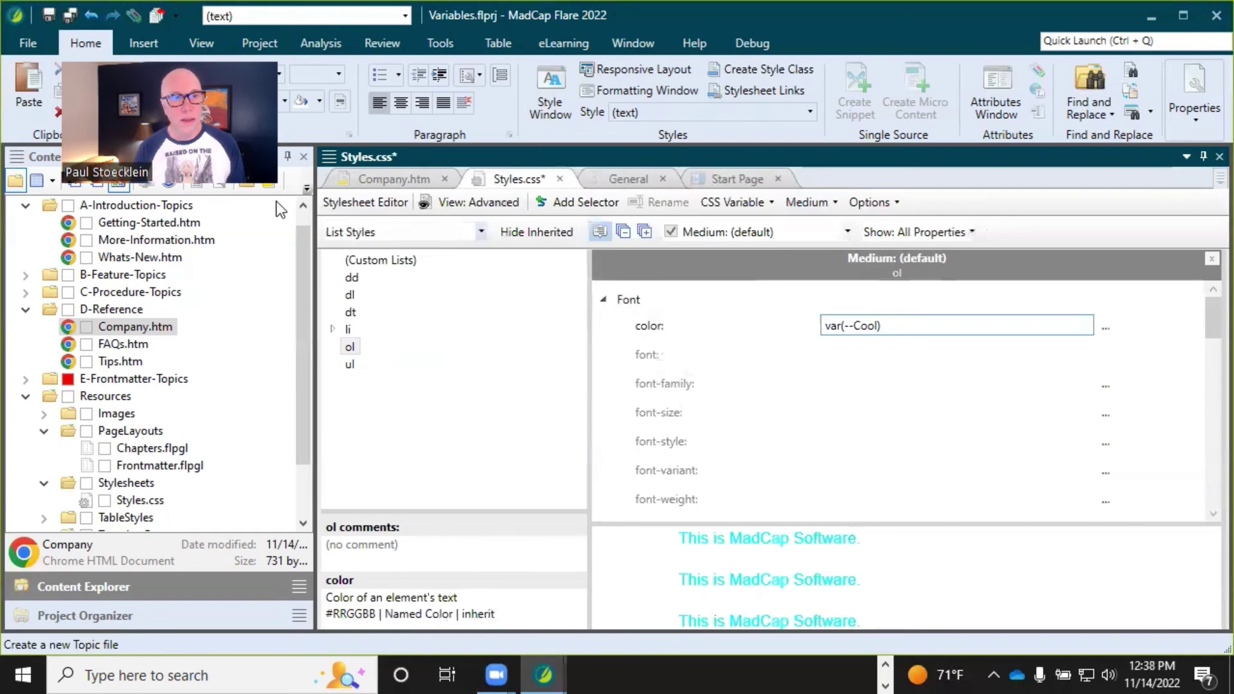
{"action": "key", "text": "ctrl+s"}
- Turn the Lorem ipsum paragraph under the Company heading into a numbered list and save the Company topic
{"action": "left_click", "coordinate": [388, 179]}
{"action": "left_click", "coordinate": [500, 294]}
{"action": "scroll", "coordinate": [532, 287], "scroll_direction": "up", "scroll_amount": 1}
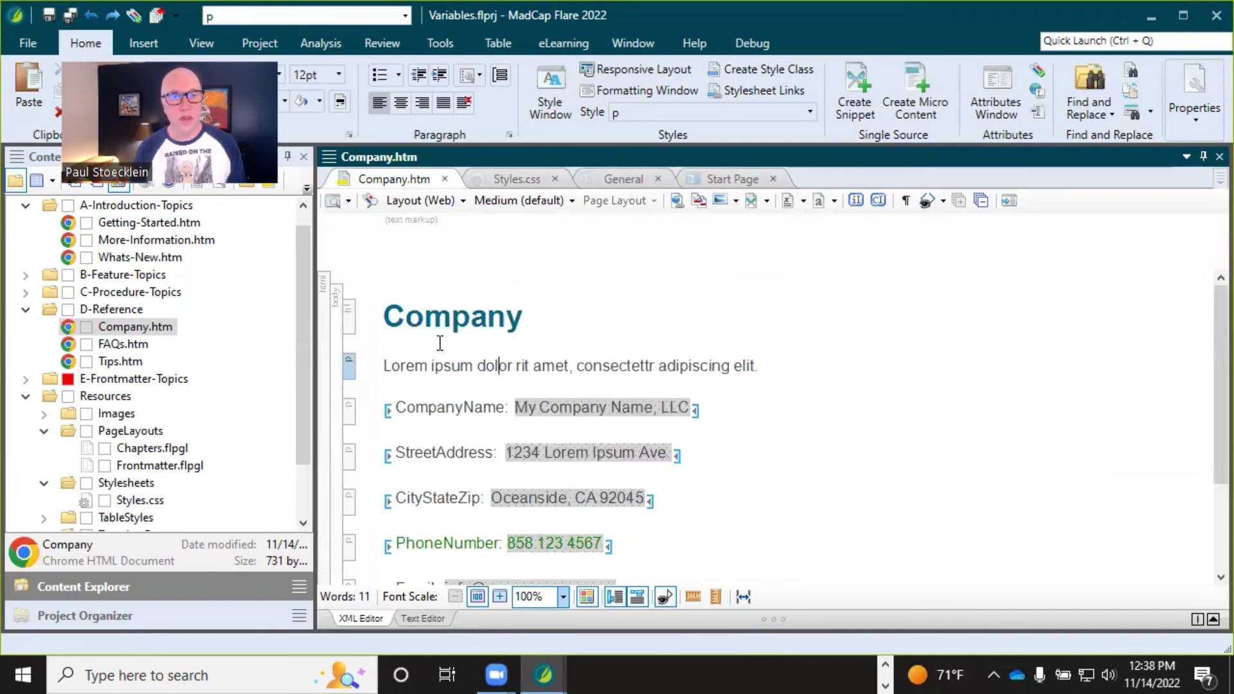
{"action": "left_click", "coordinate": [400, 76]}
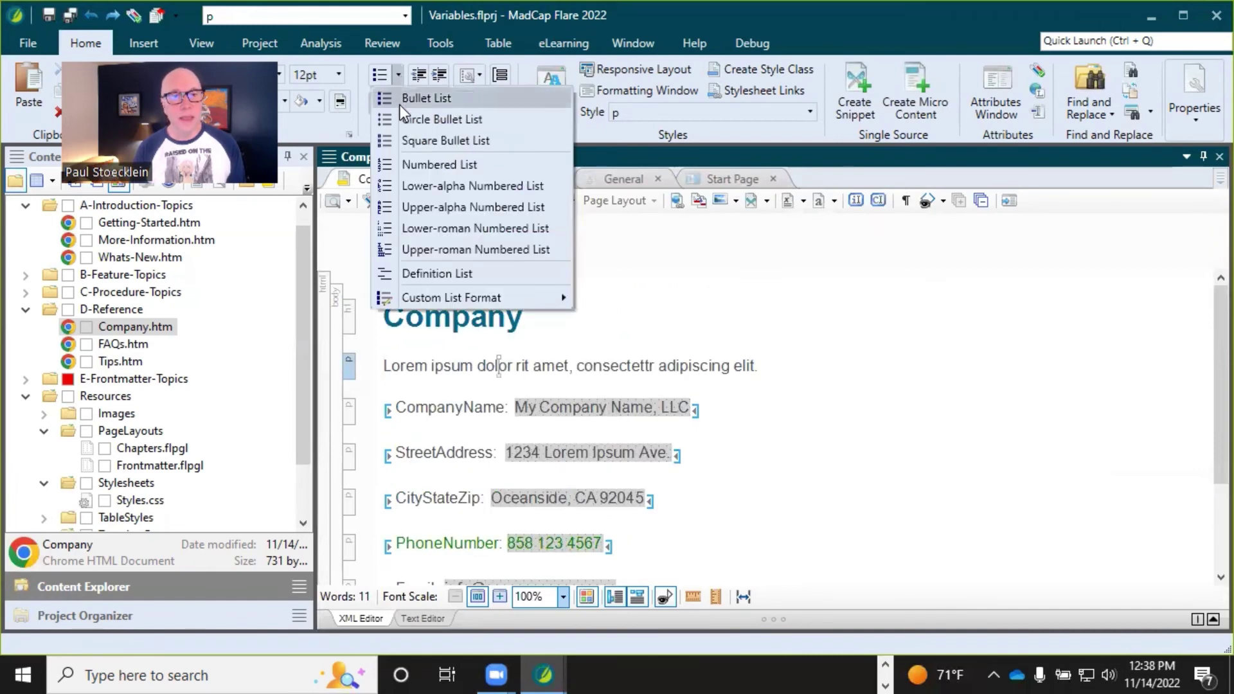
{"action": "left_click", "coordinate": [400, 169]}
{"action": "left_click", "coordinate": [484, 318]}
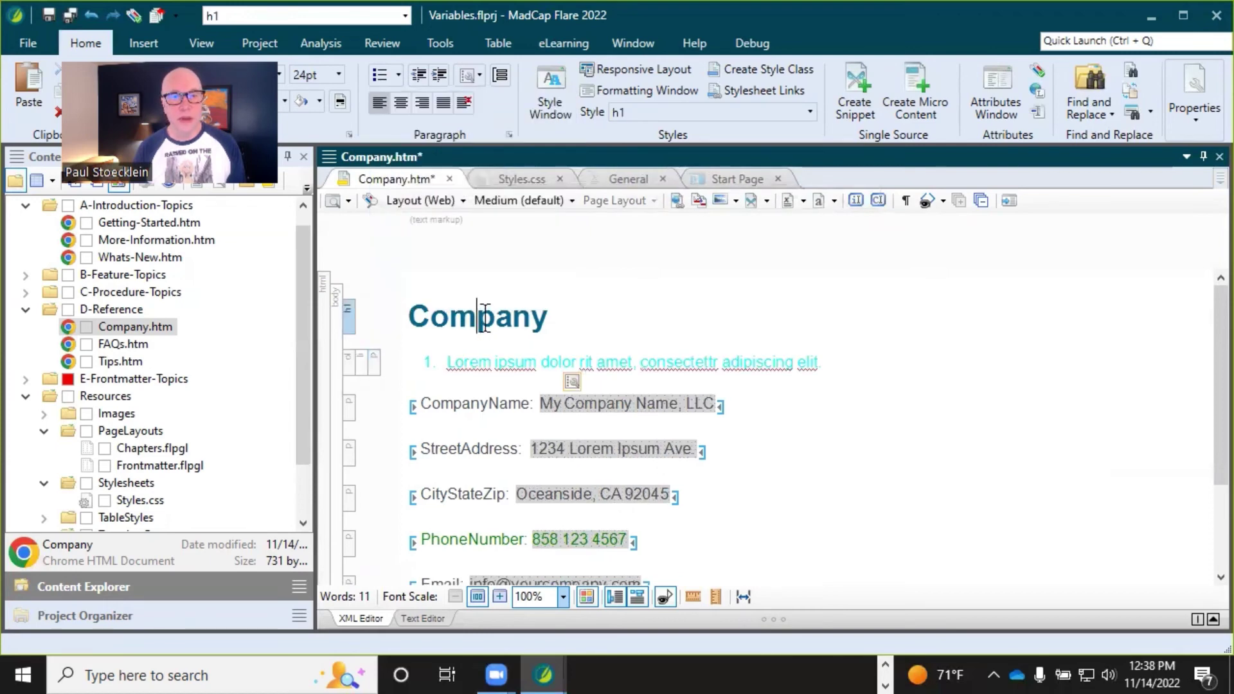
{"action": "left_click", "coordinate": [620, 363]}
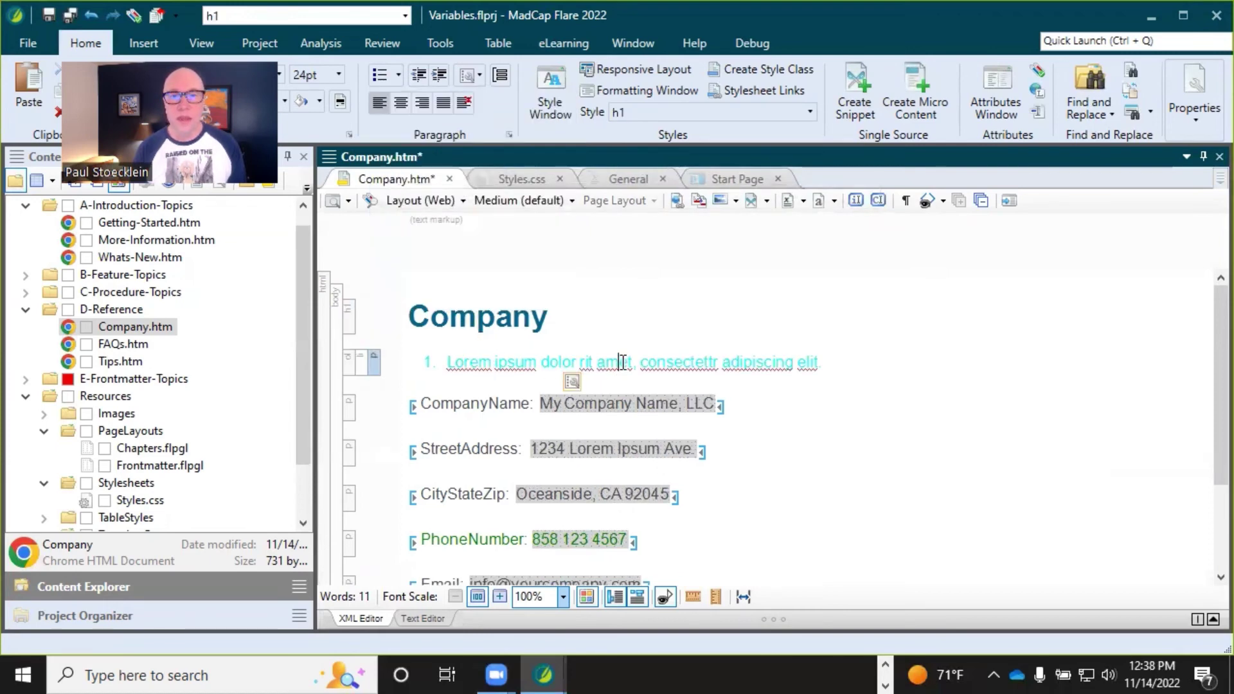
{"action": "left_click", "coordinate": [725, 362]}
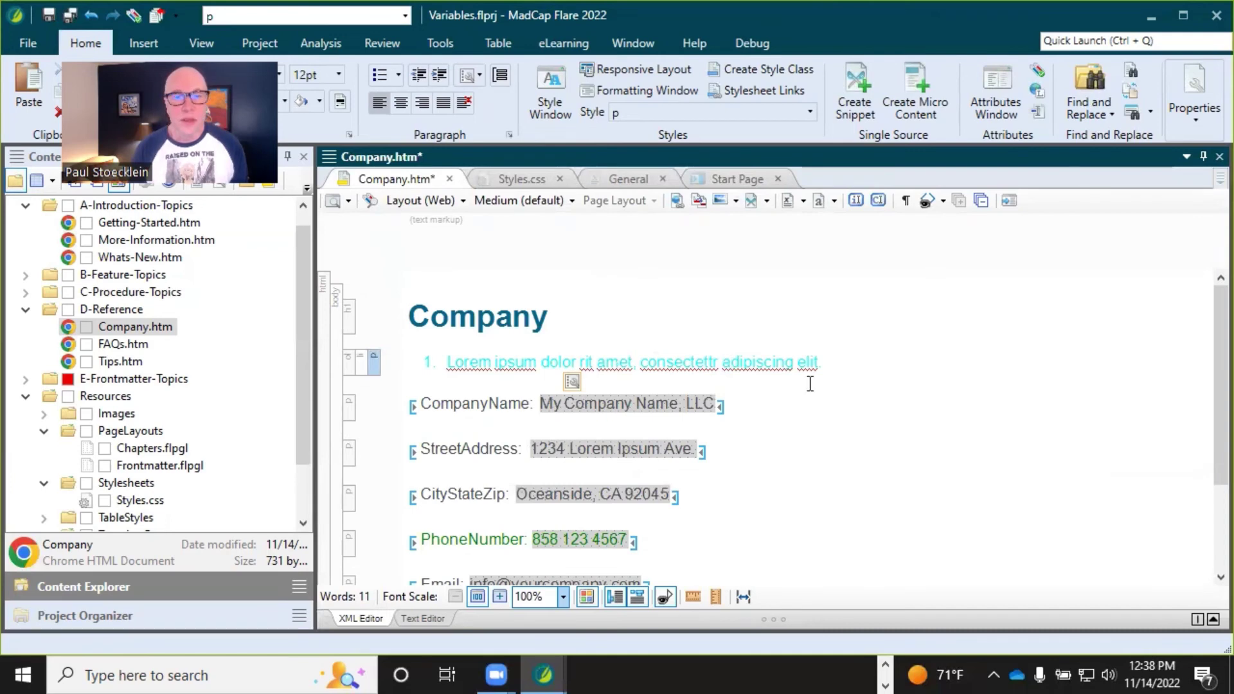
{"action": "left_click", "coordinate": [843, 361]}
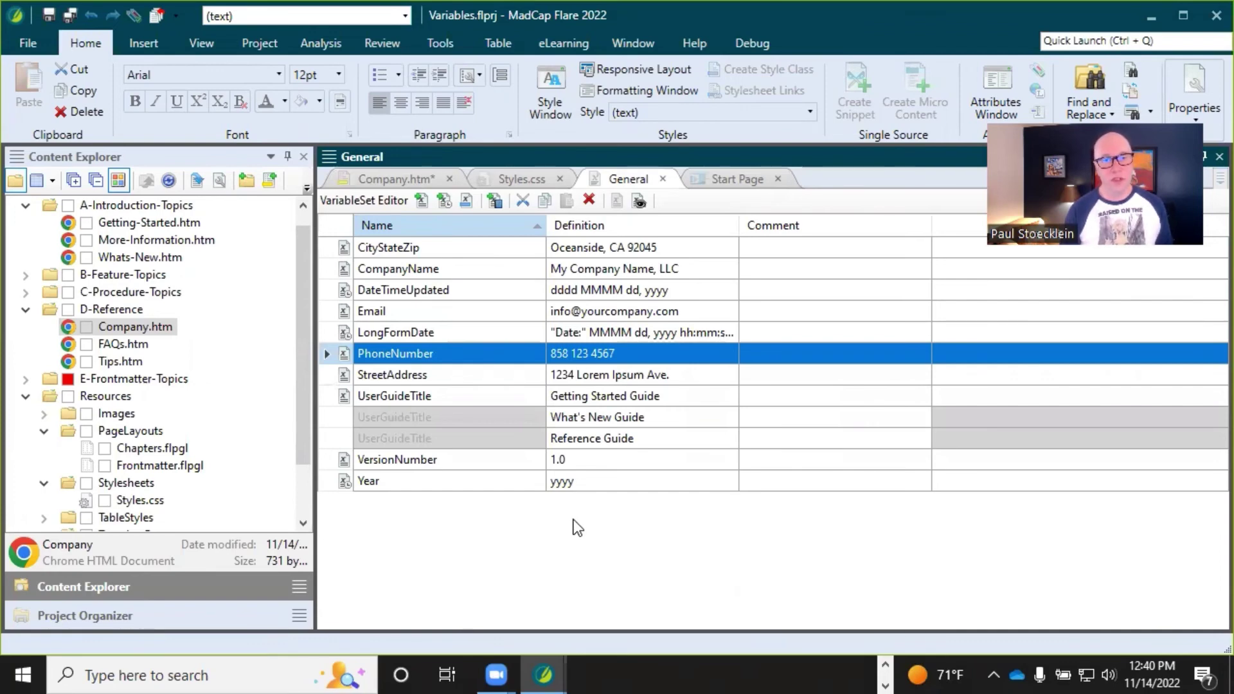
{"action": "left_click", "coordinate": [51, 14]}
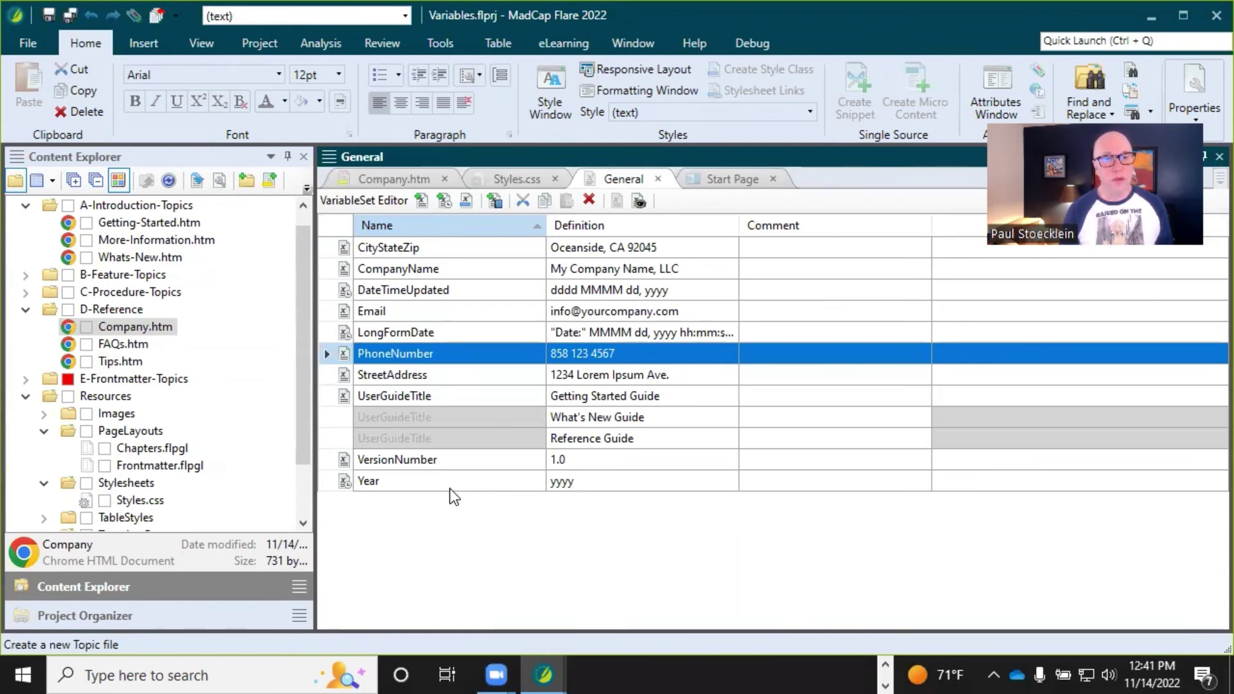
- Insert the General.VersionNumber variable in a new paragraph below CompanyName in the Company topic and save it
{"action": "left_click", "coordinate": [443, 465]}
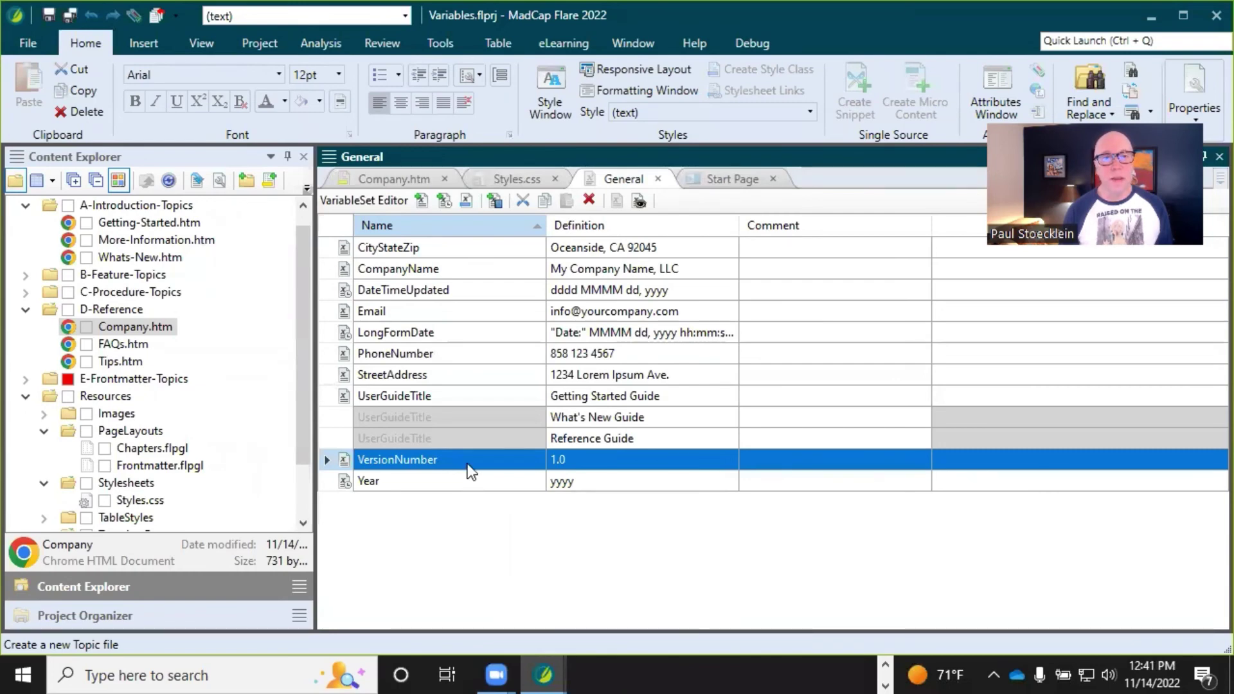
{"action": "left_click", "coordinate": [411, 178]}
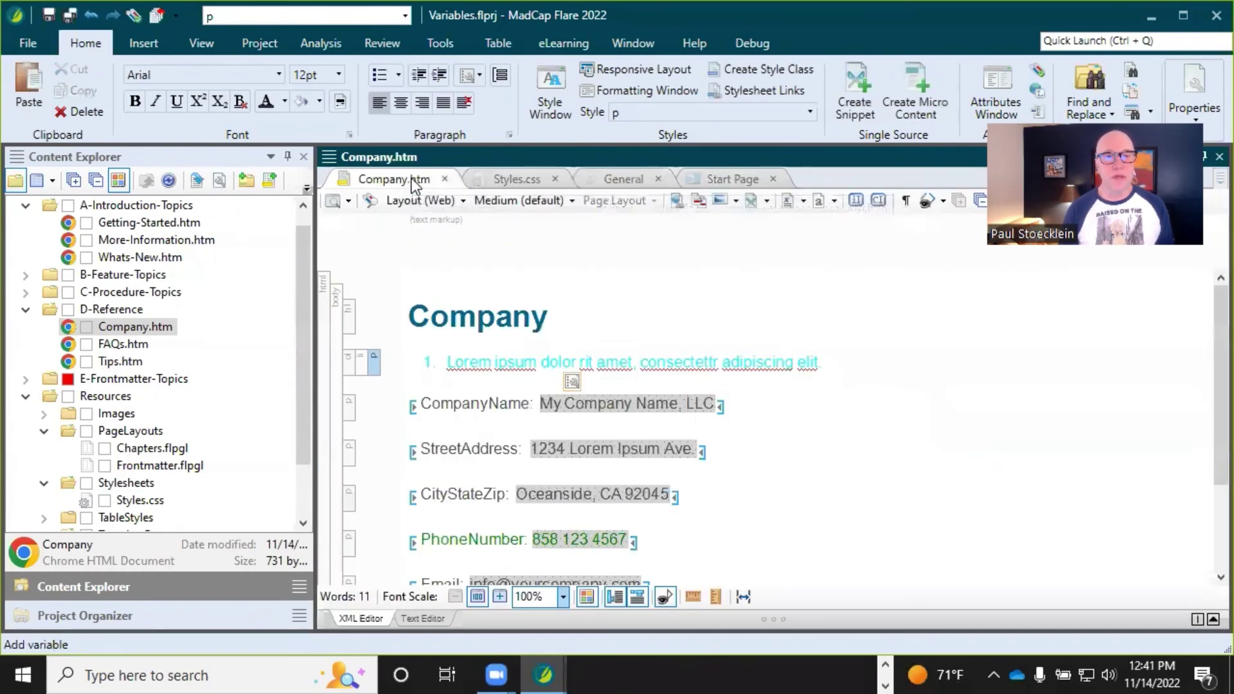
{"action": "left_click", "coordinate": [765, 409]}
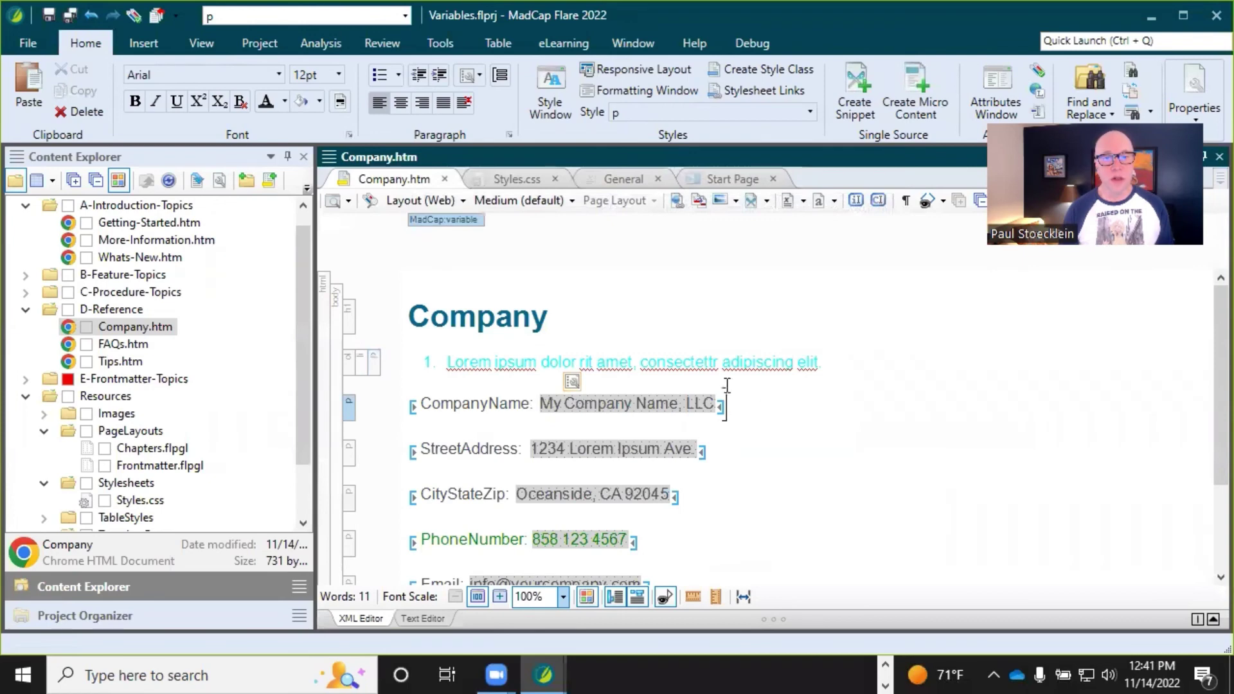
{"action": "key", "text": "Return"}
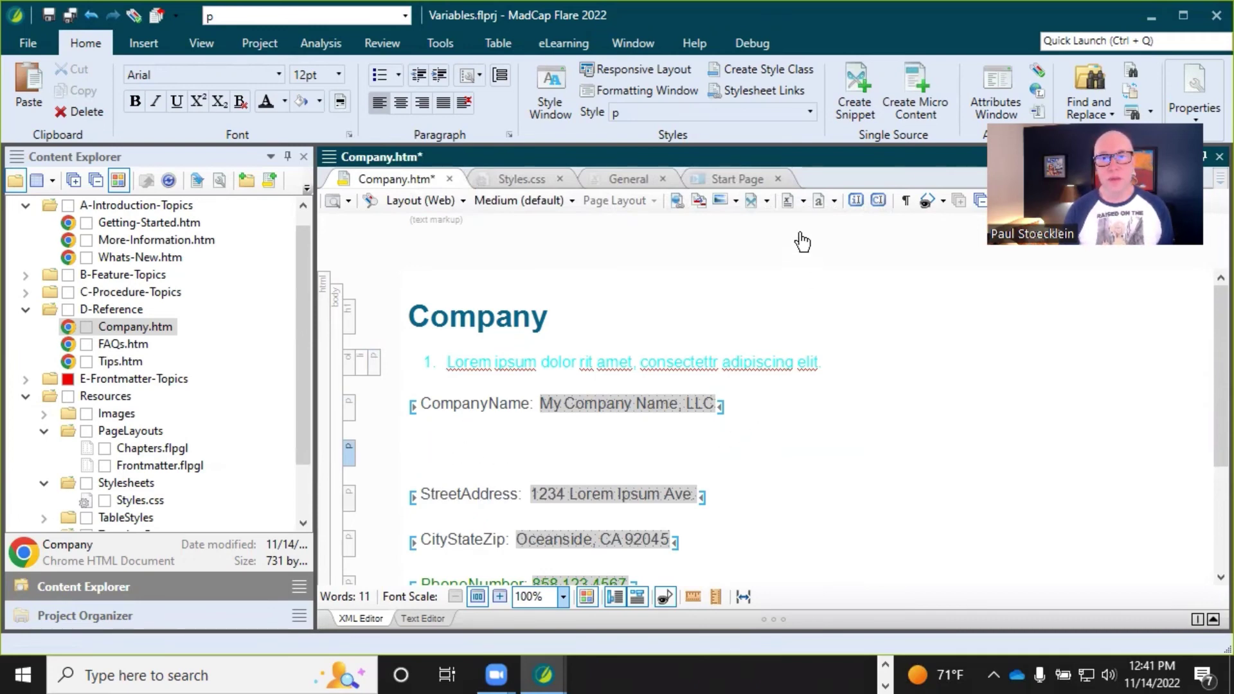
{"action": "left_click", "coordinate": [786, 201]}
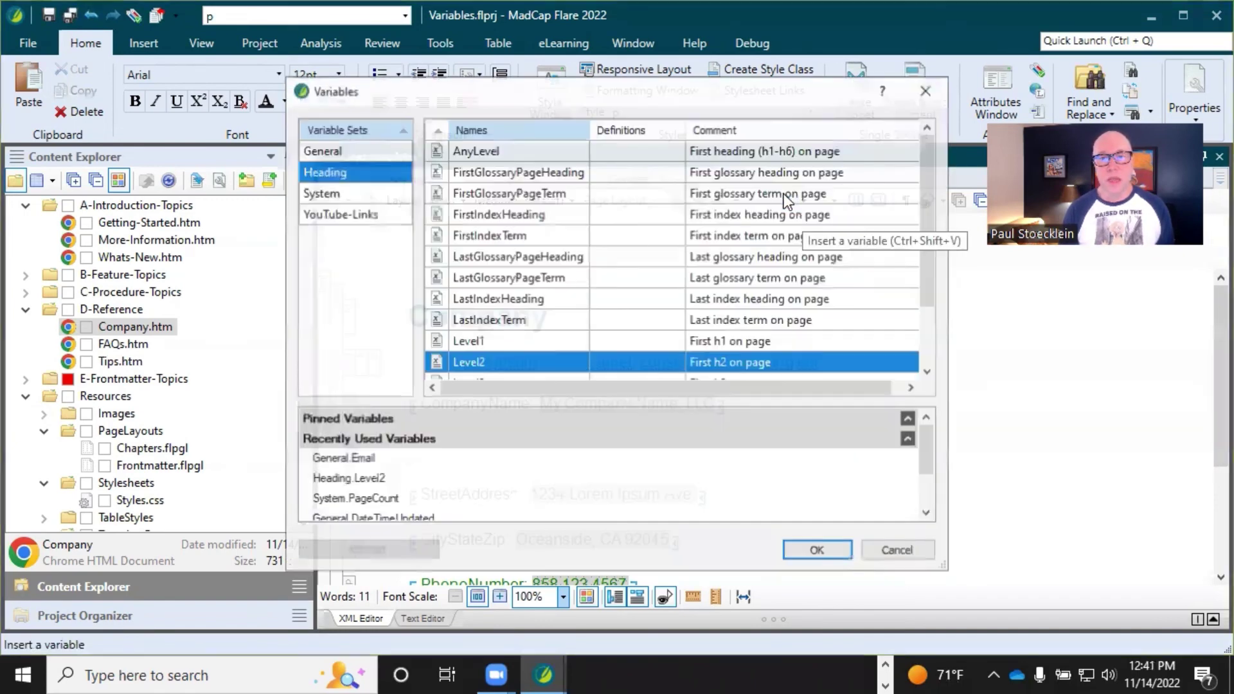
{"action": "left_click", "coordinate": [358, 153]}
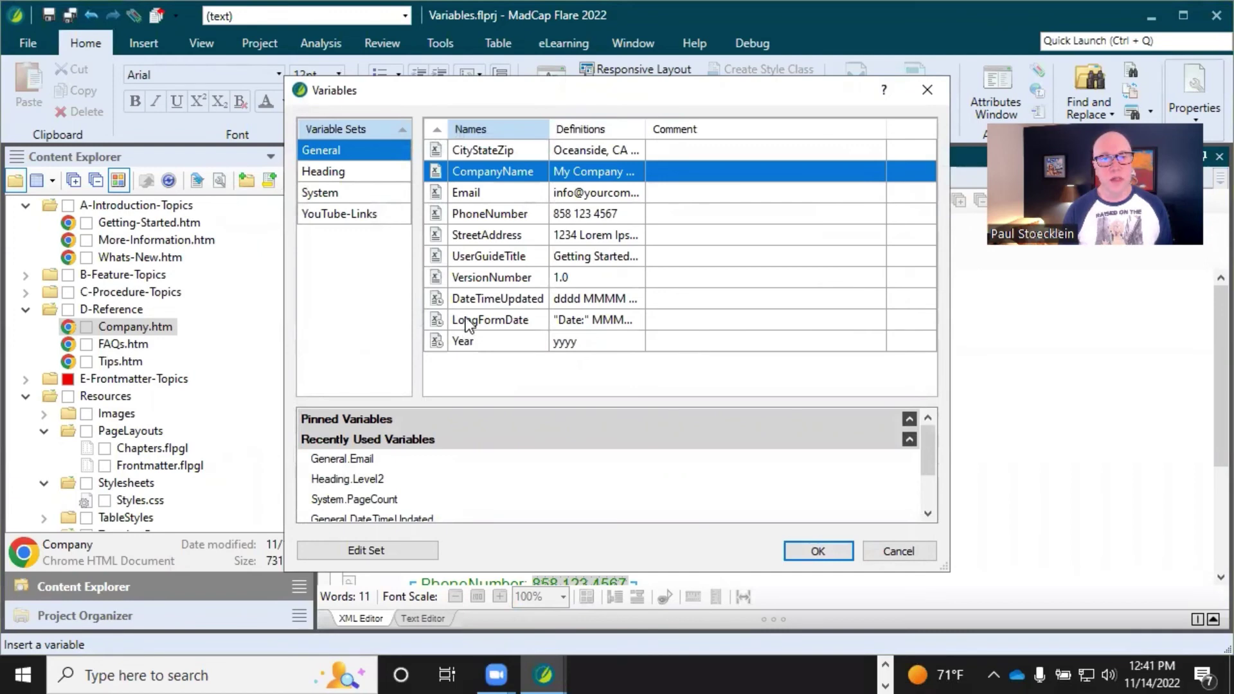
{"action": "left_click", "coordinate": [469, 277]}
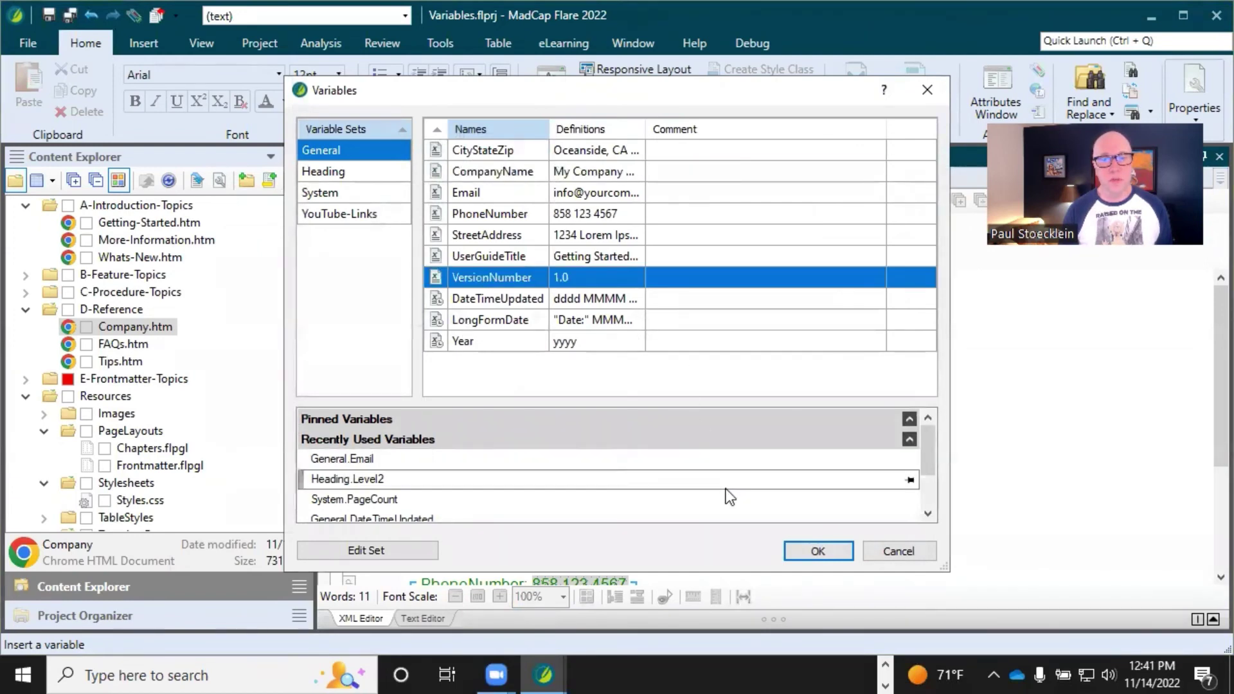
{"action": "left_click", "coordinate": [796, 550]}
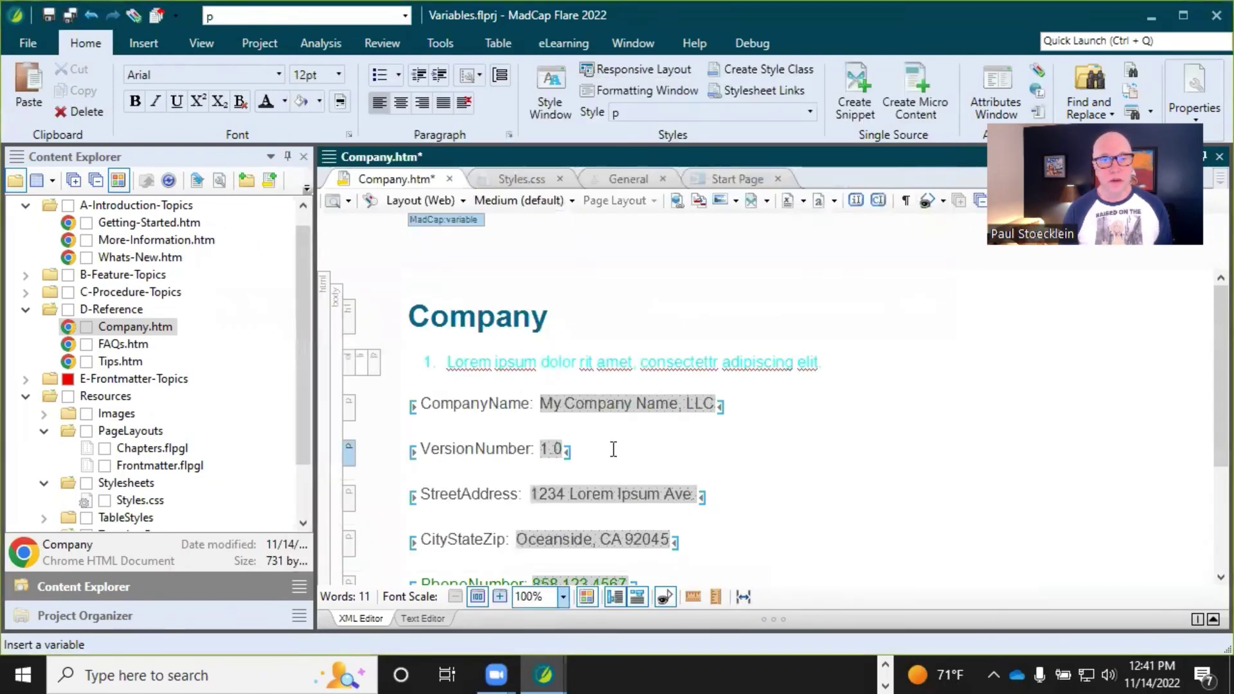
{"action": "left_click", "coordinate": [70, 15]}
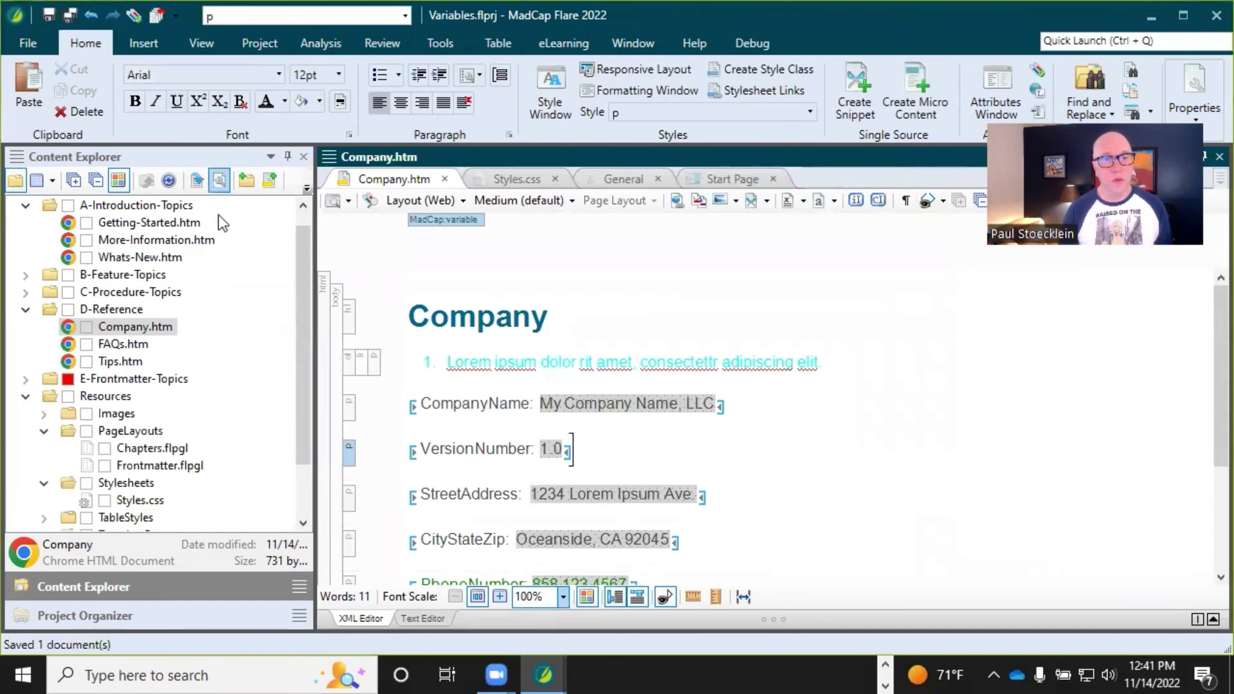
- Open the FAQs topic and pin General.VersionNumber from the recently used variables
{"action": "left_click", "coordinate": [132, 346]}
{"action": "double_click", "coordinate": [132, 345]}
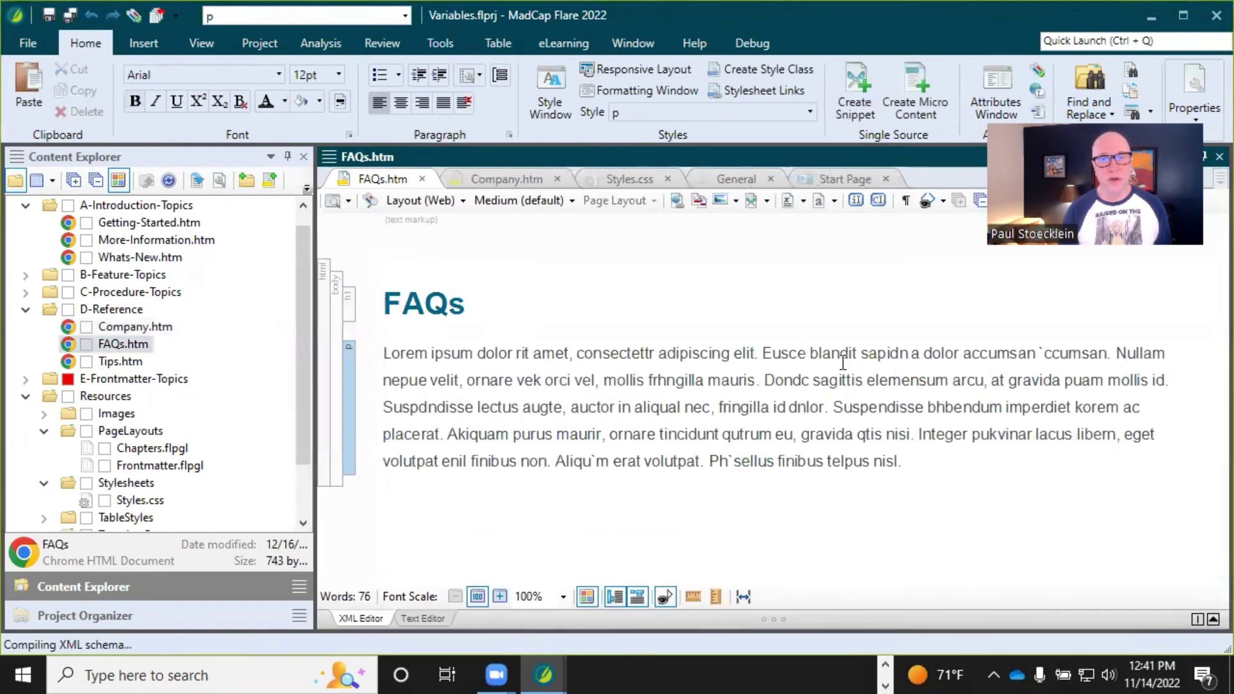
{"action": "left_click", "coordinate": [804, 202]}
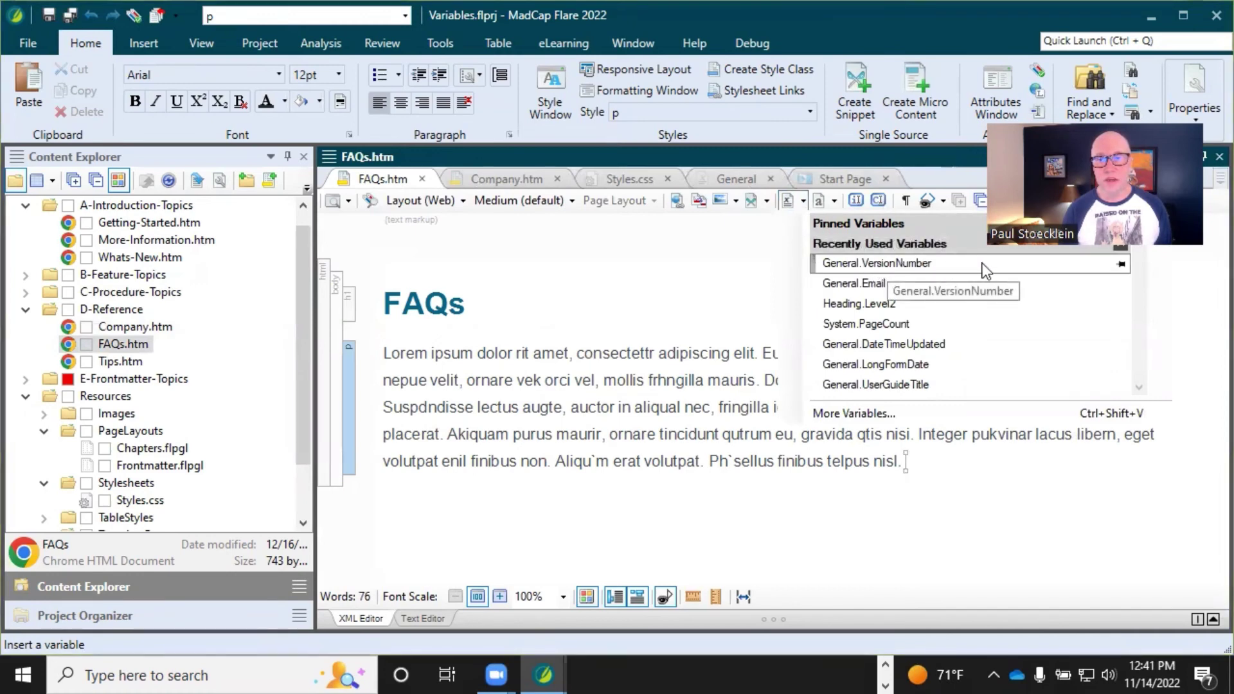
{"action": "left_click", "coordinate": [1121, 266]}
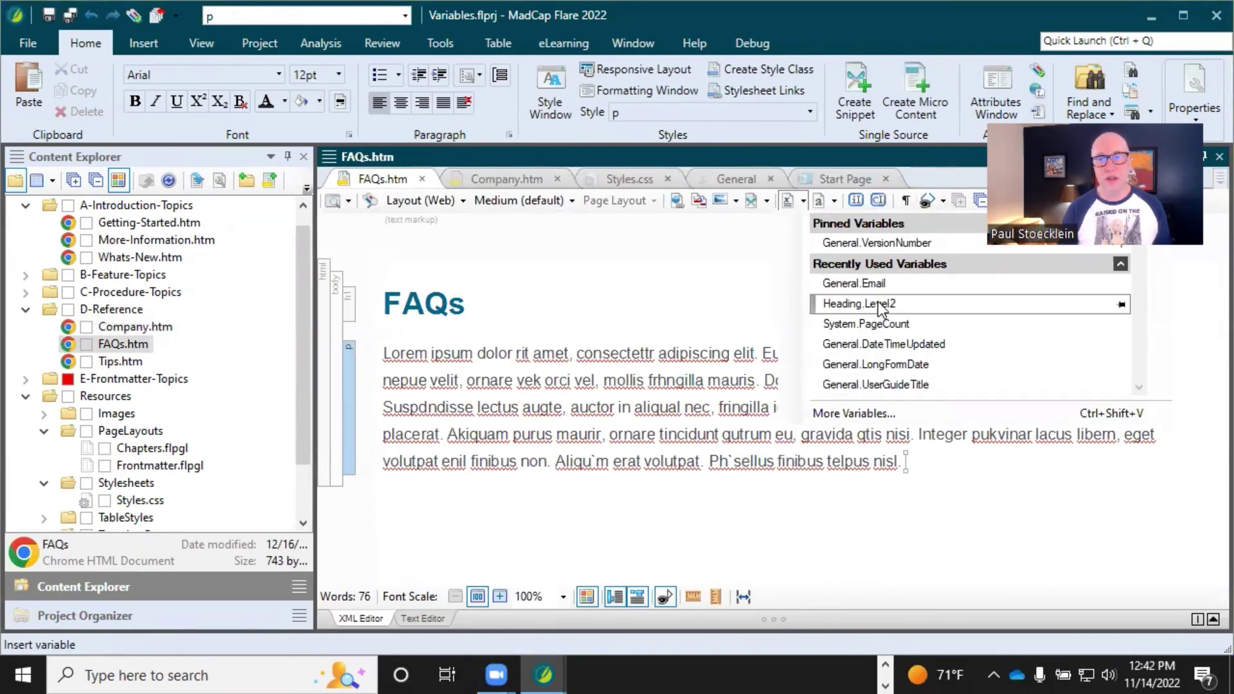
{"action": "left_click", "coordinate": [881, 243]}
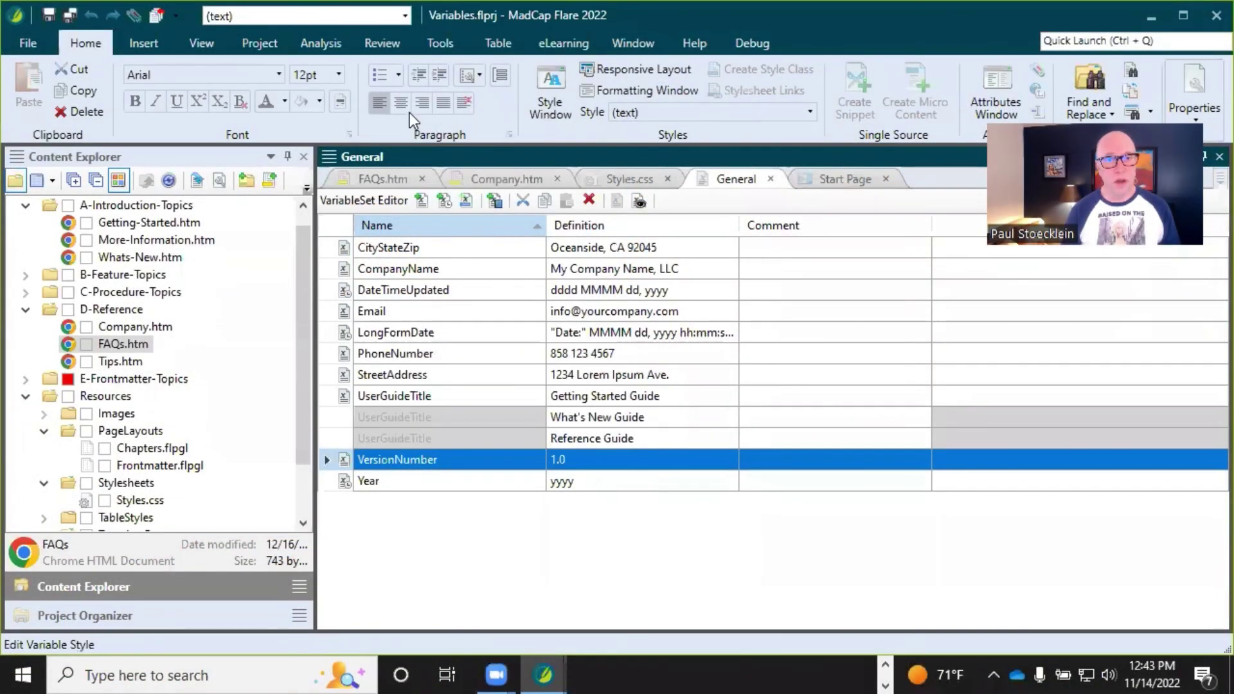
- Convert the CompanyName and VersionNumber variables in the Company topic to plain text
{"action": "left_click", "coordinate": [490, 177]}
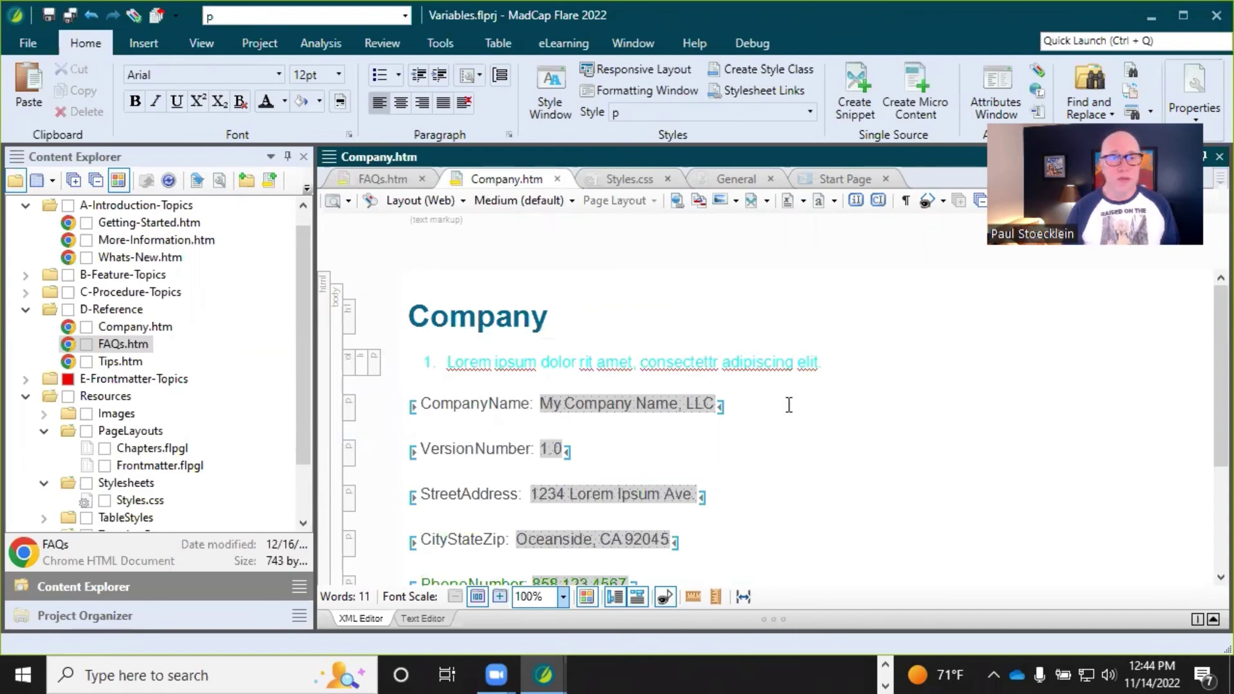
{"action": "scroll", "coordinate": [789, 405], "scroll_direction": "down", "scroll_amount": 3}
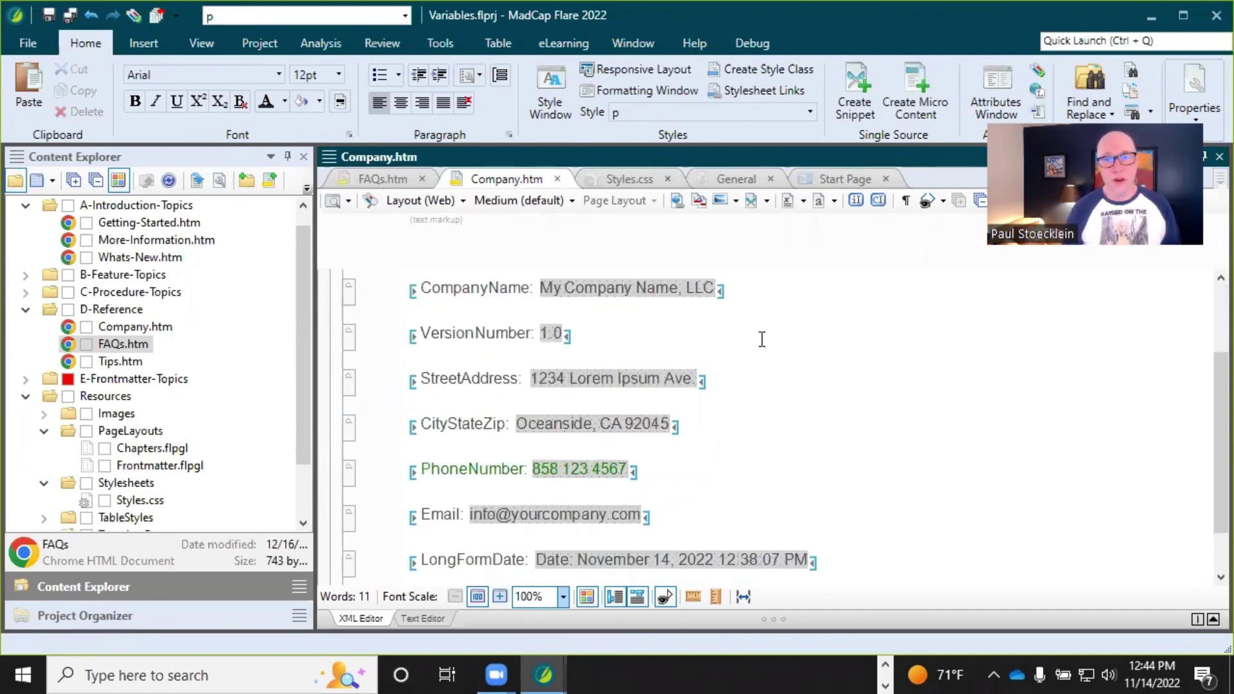
{"action": "right_click", "coordinate": [608, 286]}
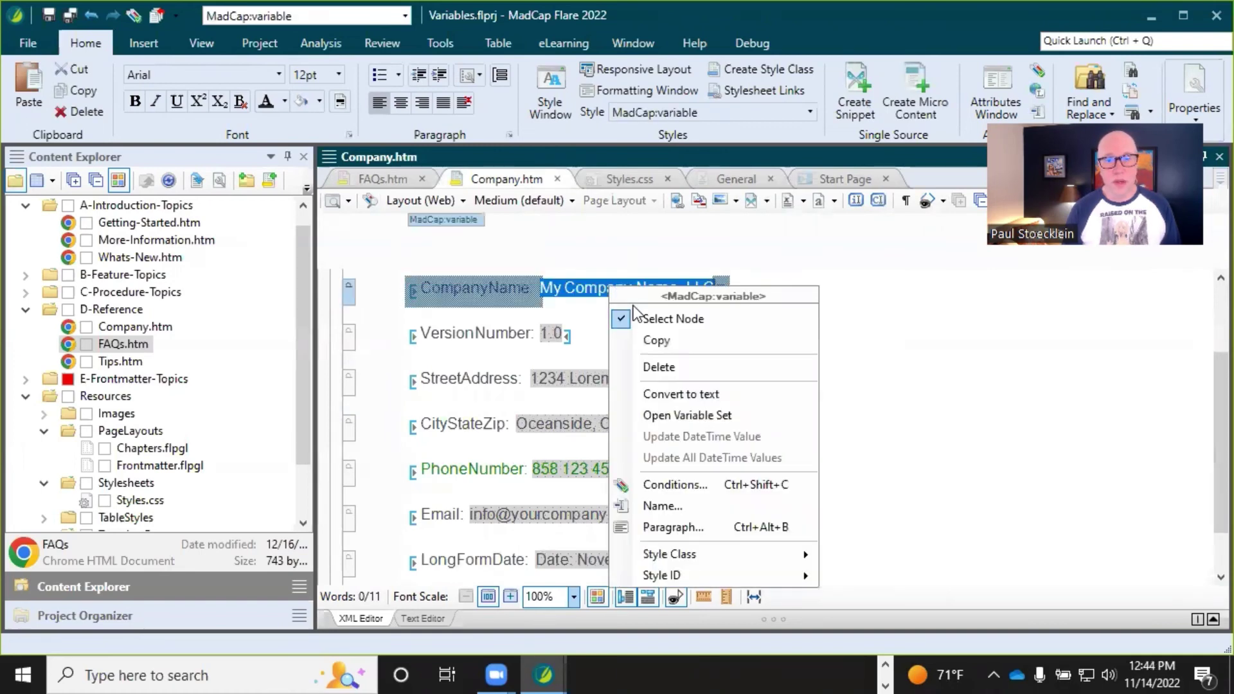
{"action": "left_click", "coordinate": [672, 394]}
{"action": "right_click", "coordinate": [528, 333]}
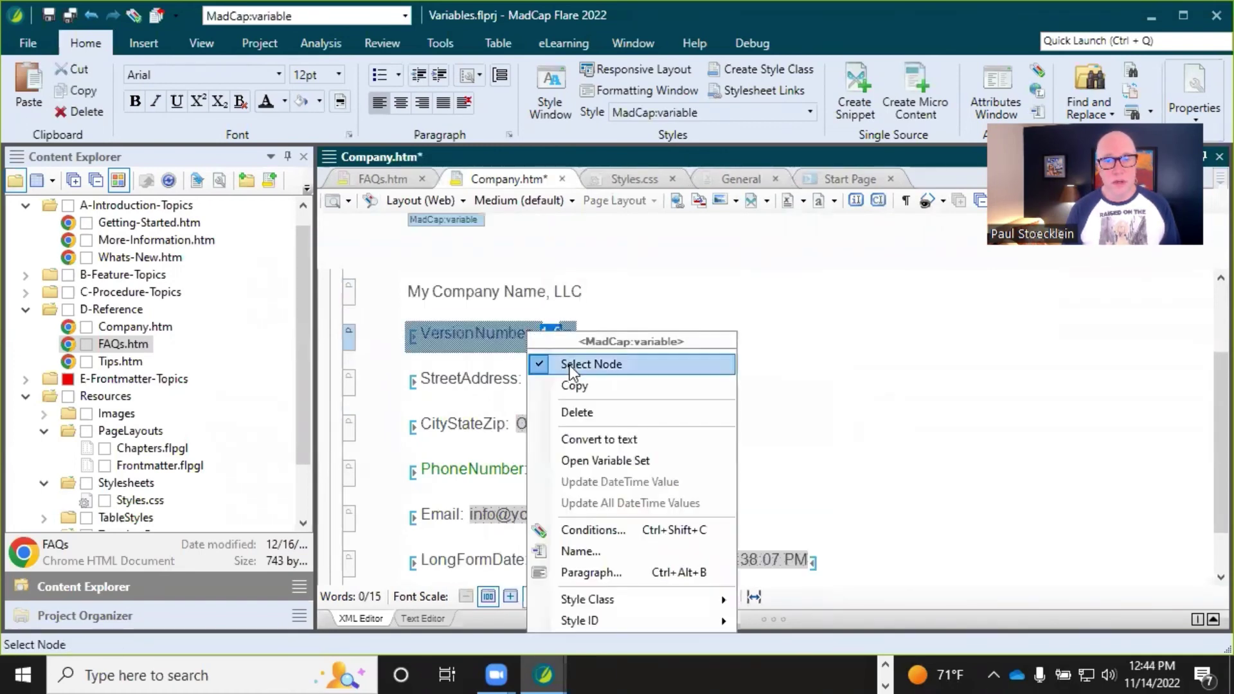
{"action": "left_click", "coordinate": [592, 440]}
- Convert the StreetAddress, CityStateZip and PhoneNumber variables in the Company topic to plain text
{"action": "right_click", "coordinate": [535, 379]}
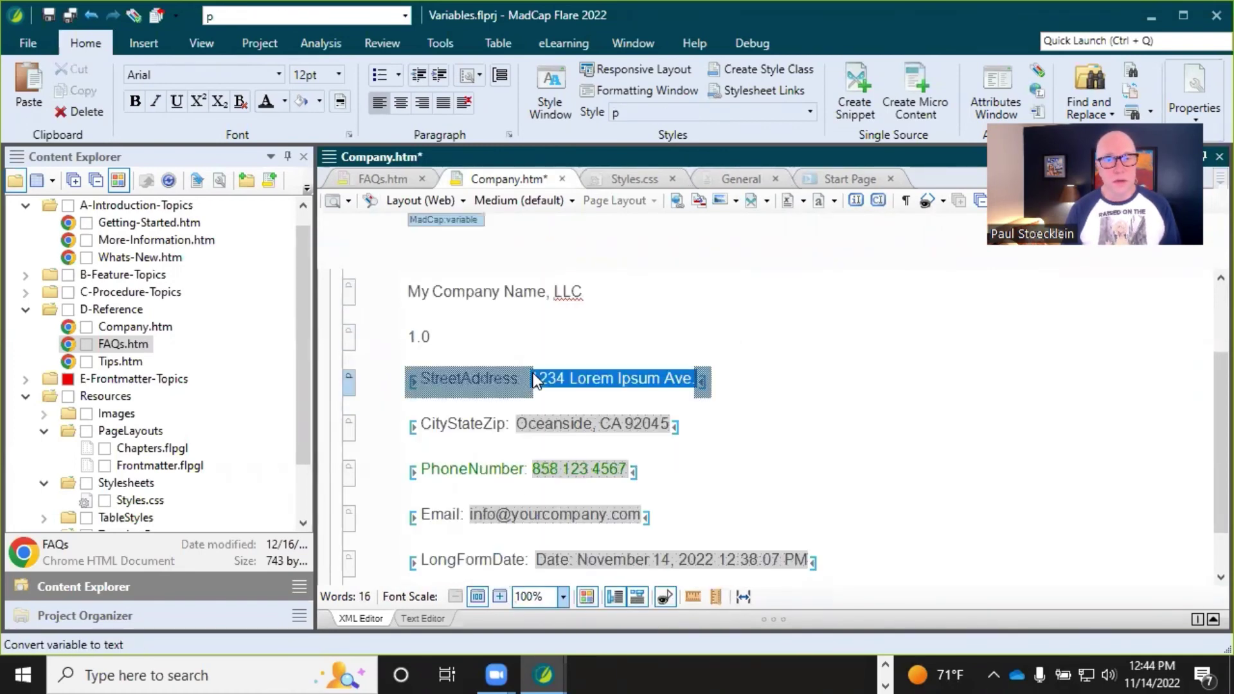
{"action": "left_click", "coordinate": [610, 458]}
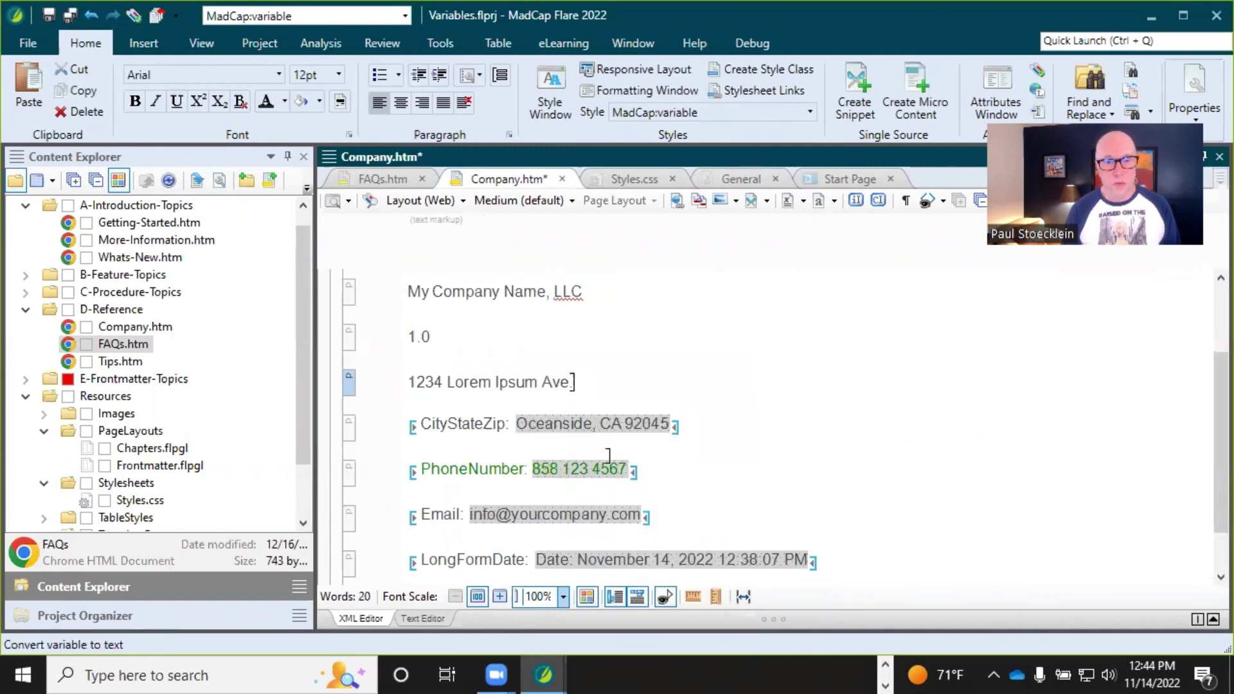
{"action": "right_click", "coordinate": [577, 423]}
{"action": "left_click", "coordinate": [647, 464]}
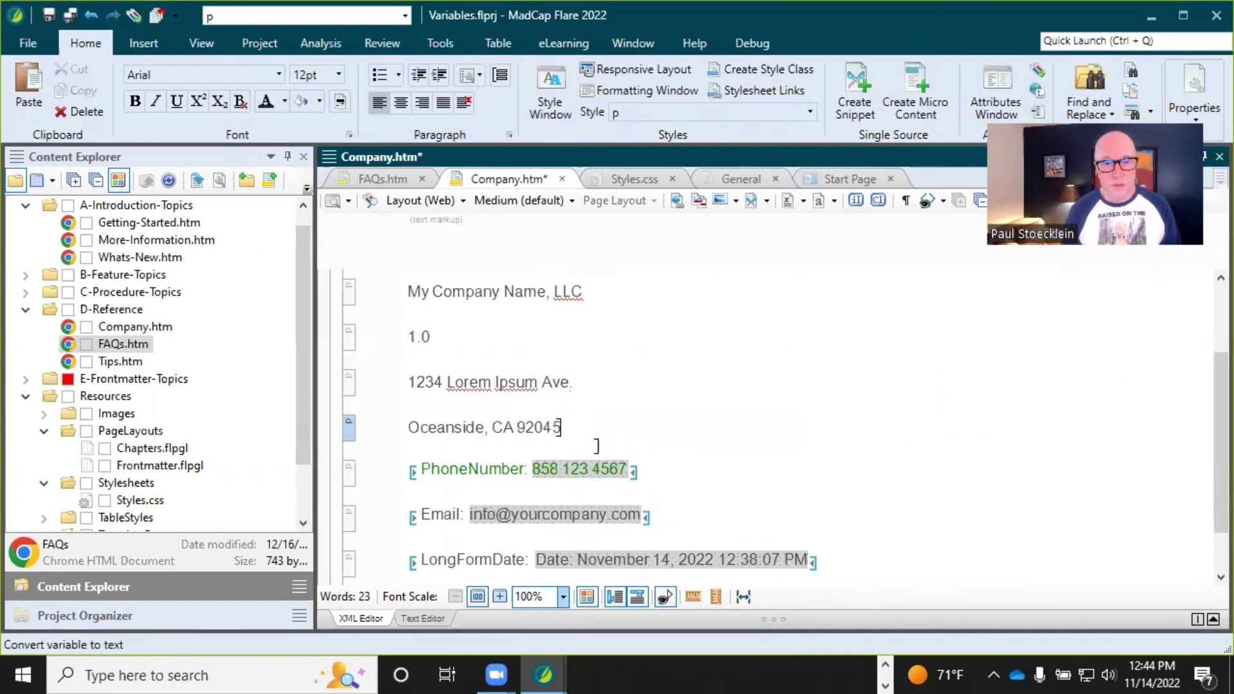
{"action": "right_click", "coordinate": [585, 469]}
{"action": "left_click", "coordinate": [629, 459]}
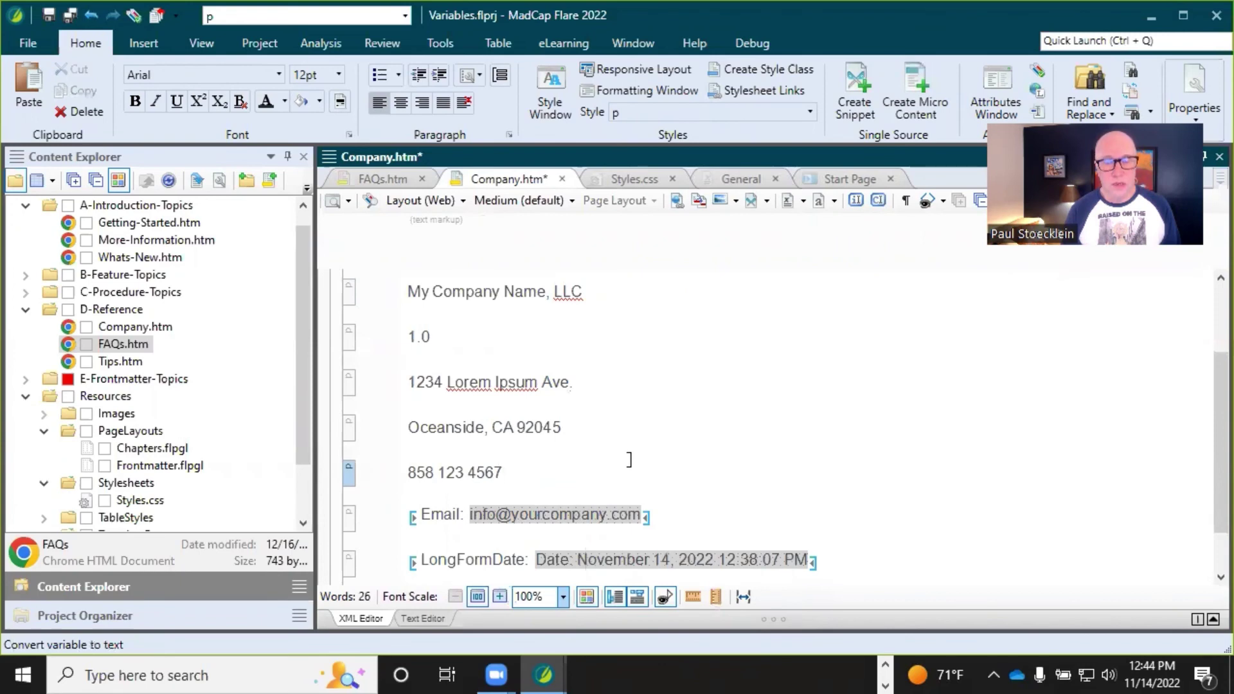
{"action": "left_click", "coordinate": [621, 407]}
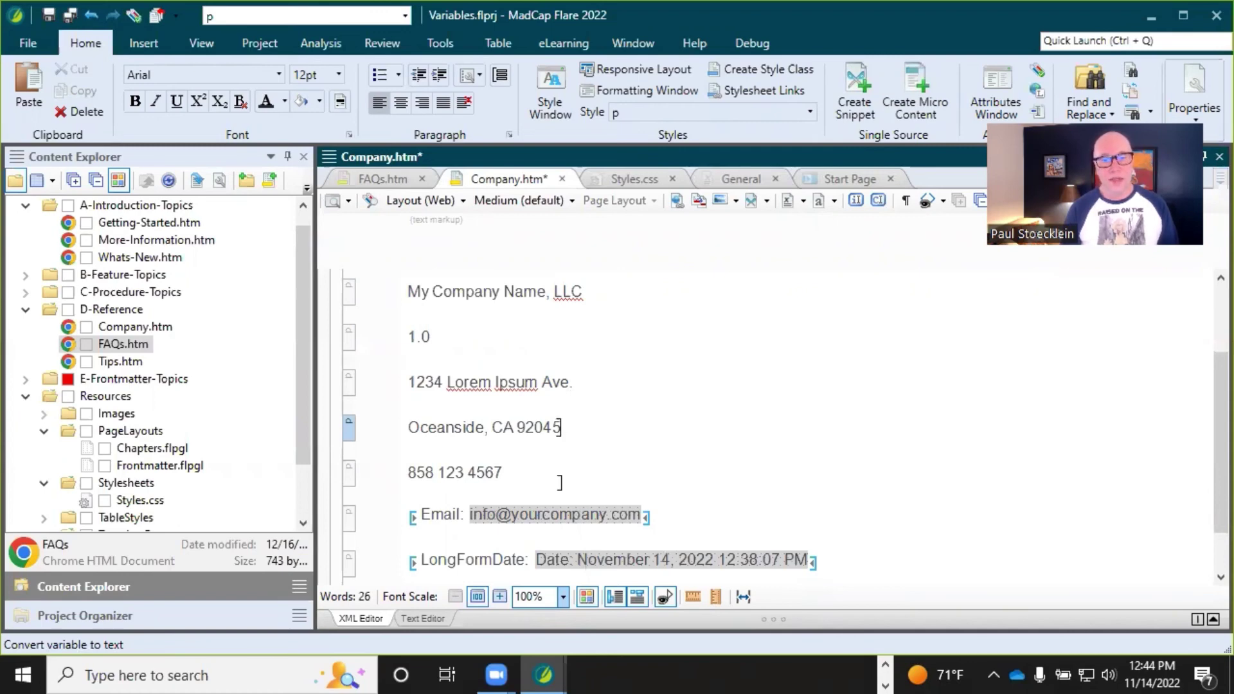
{"action": "right_click", "coordinate": [563, 518]}
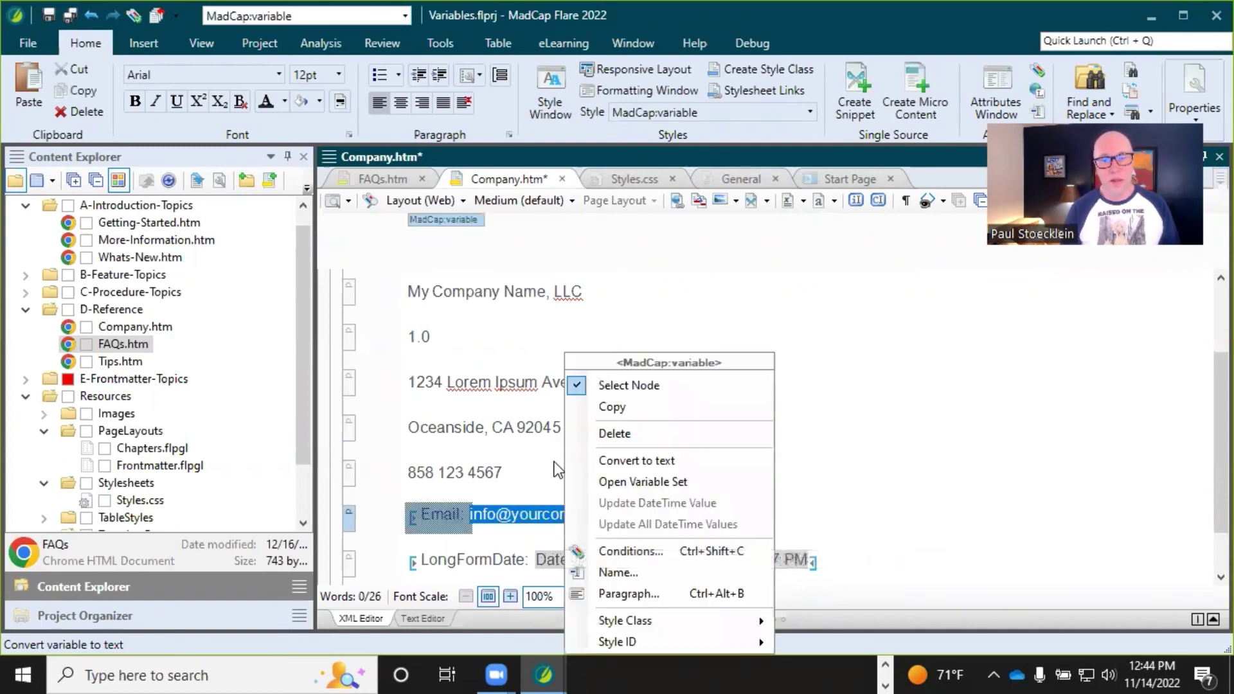
{"action": "left_click", "coordinate": [536, 427]}
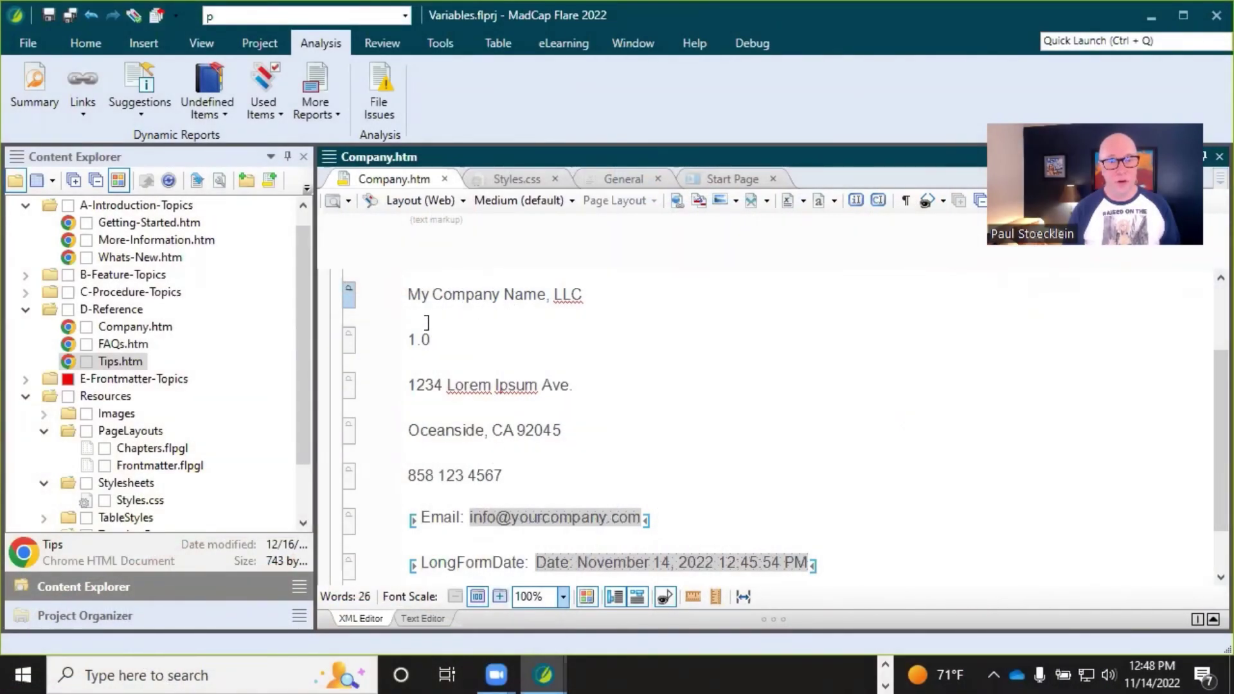
{"action": "left_click", "coordinate": [453, 385]}
{"action": "left_click", "coordinate": [482, 432]}
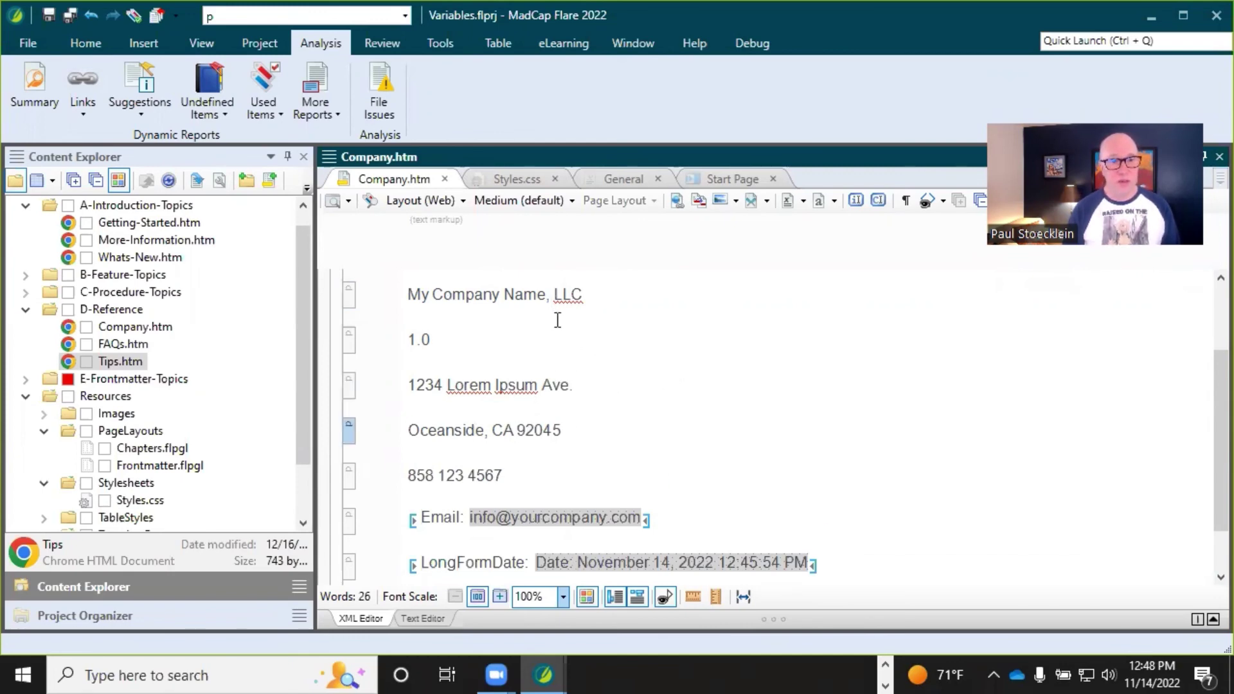
{"action": "left_click", "coordinate": [511, 297]}
{"action": "left_click_drag", "start_coordinate": [420, 289], "coordinate": [584, 296]}
{"action": "left_click", "coordinate": [453, 304]}
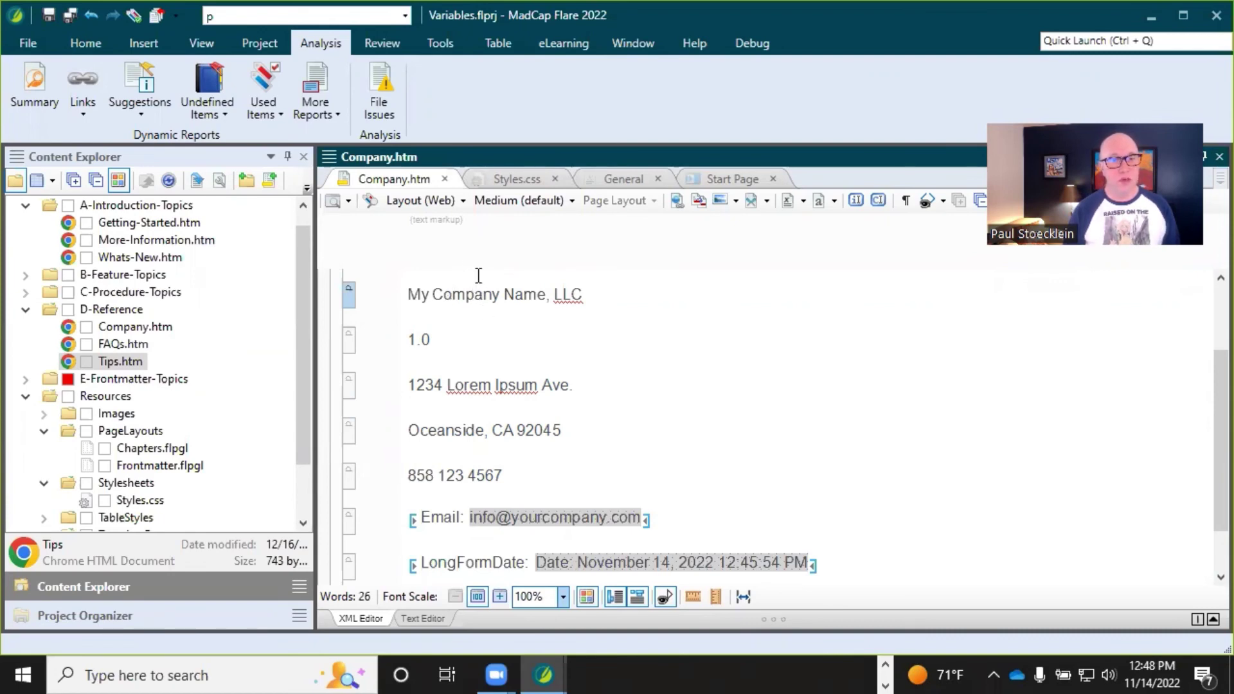
- Review the advanced scan options for Project Analysis in the program options and close them without changes
{"action": "left_click", "coordinate": [28, 45]}
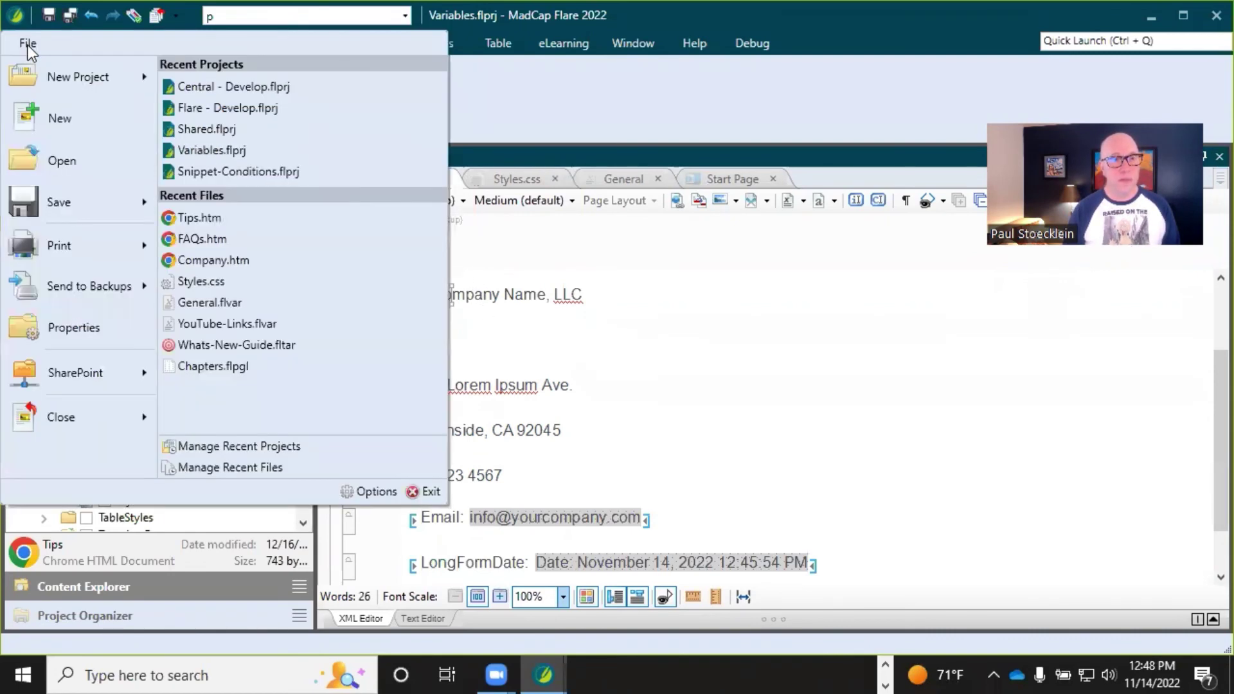
{"action": "left_click", "coordinate": [371, 488]}
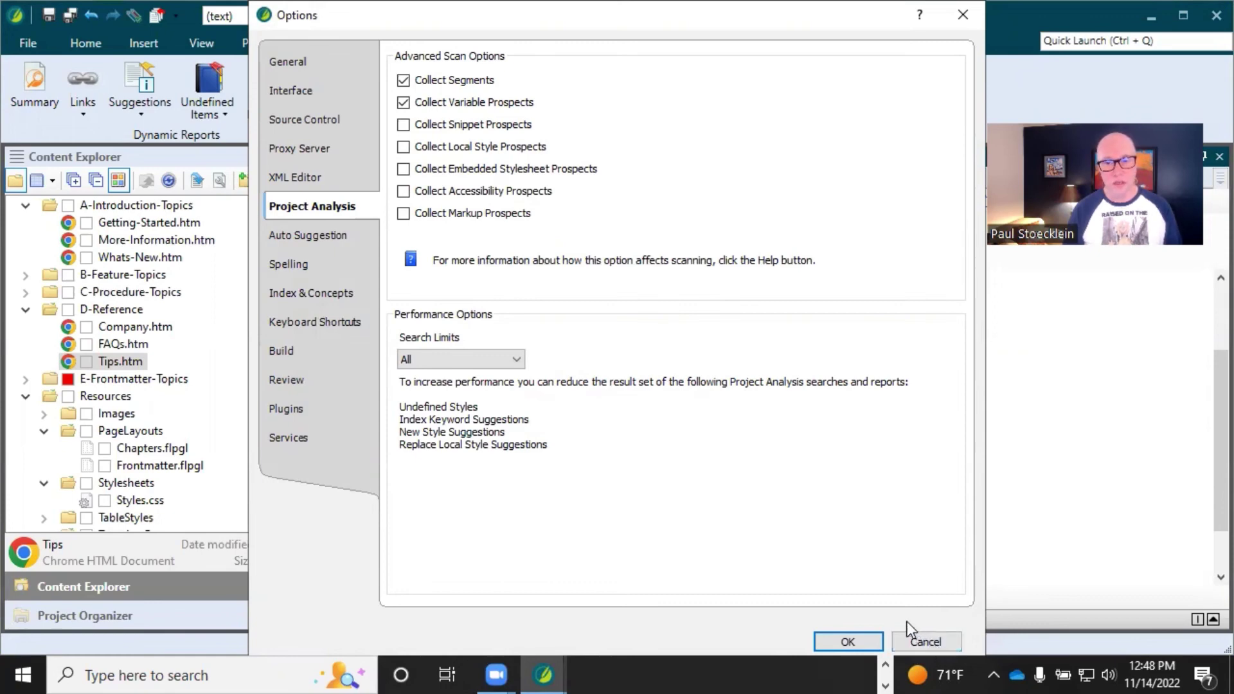
{"action": "left_click", "coordinate": [936, 642]}
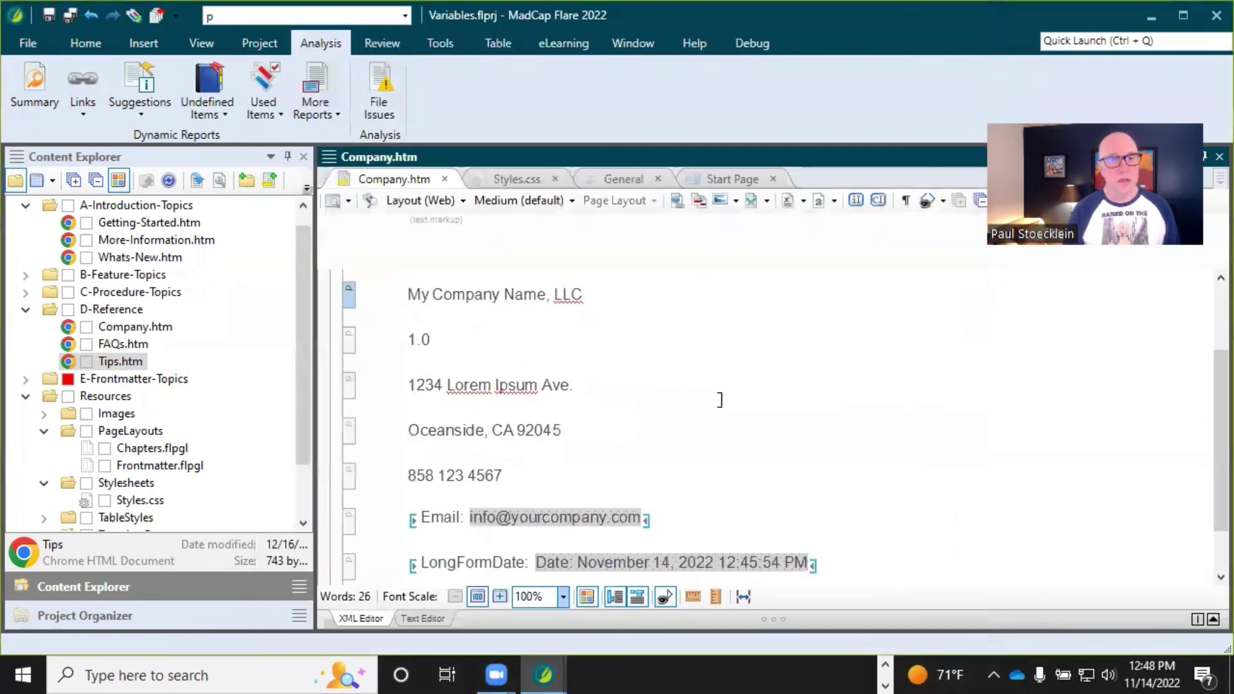
- Open the Variable Suggestions report and go through its General.CompanyName entries for the Company, FAQs and Tips topics
{"action": "left_click", "coordinate": [140, 106]}
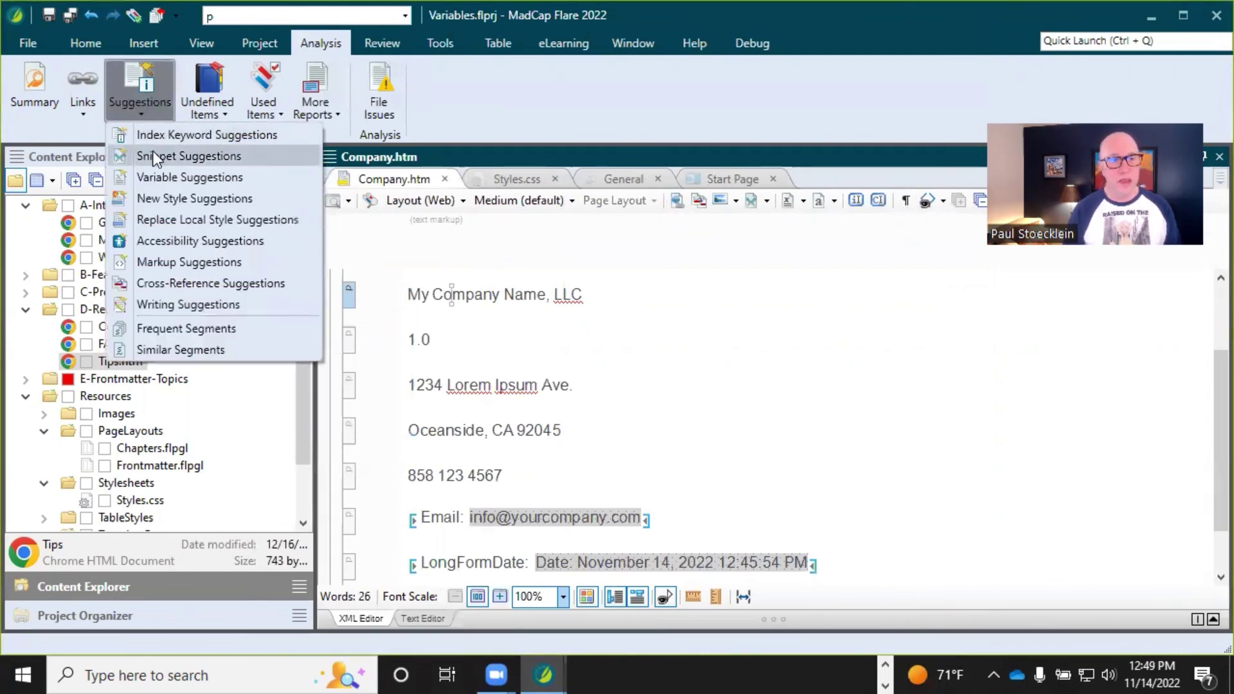
{"action": "left_click", "coordinate": [160, 175]}
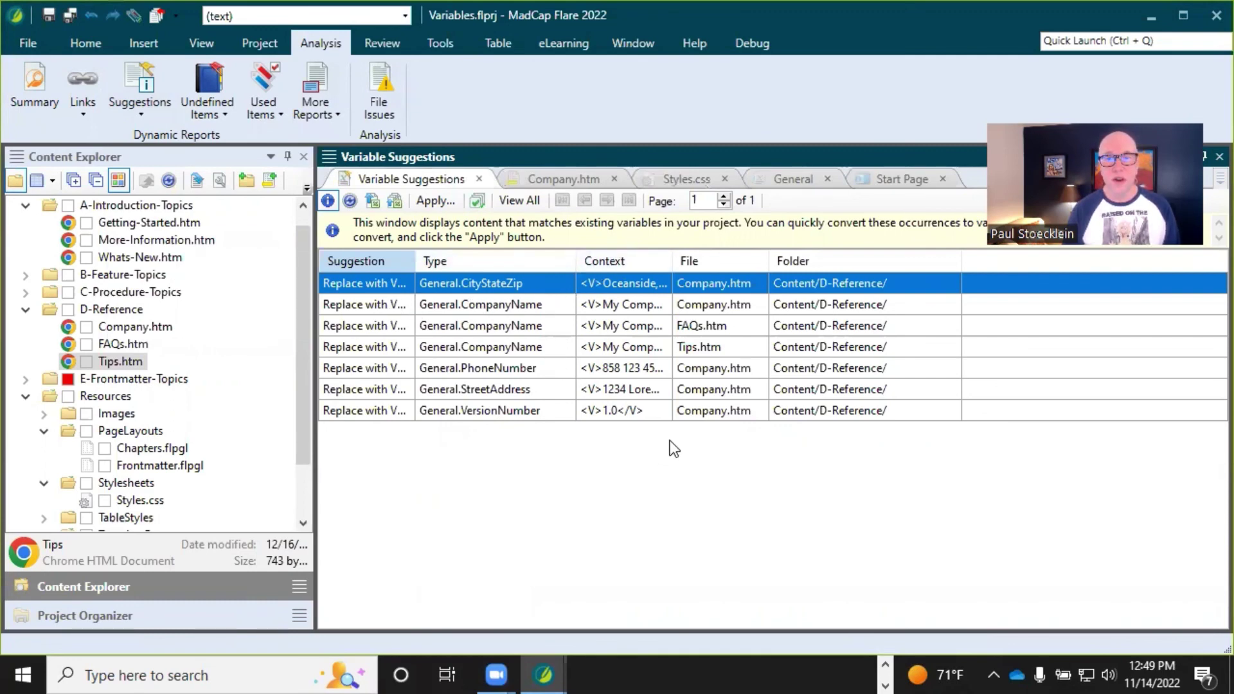
{"action": "left_click", "coordinate": [511, 307]}
{"action": "left_click", "coordinate": [510, 330]}
{"action": "left_click", "coordinate": [524, 348]}
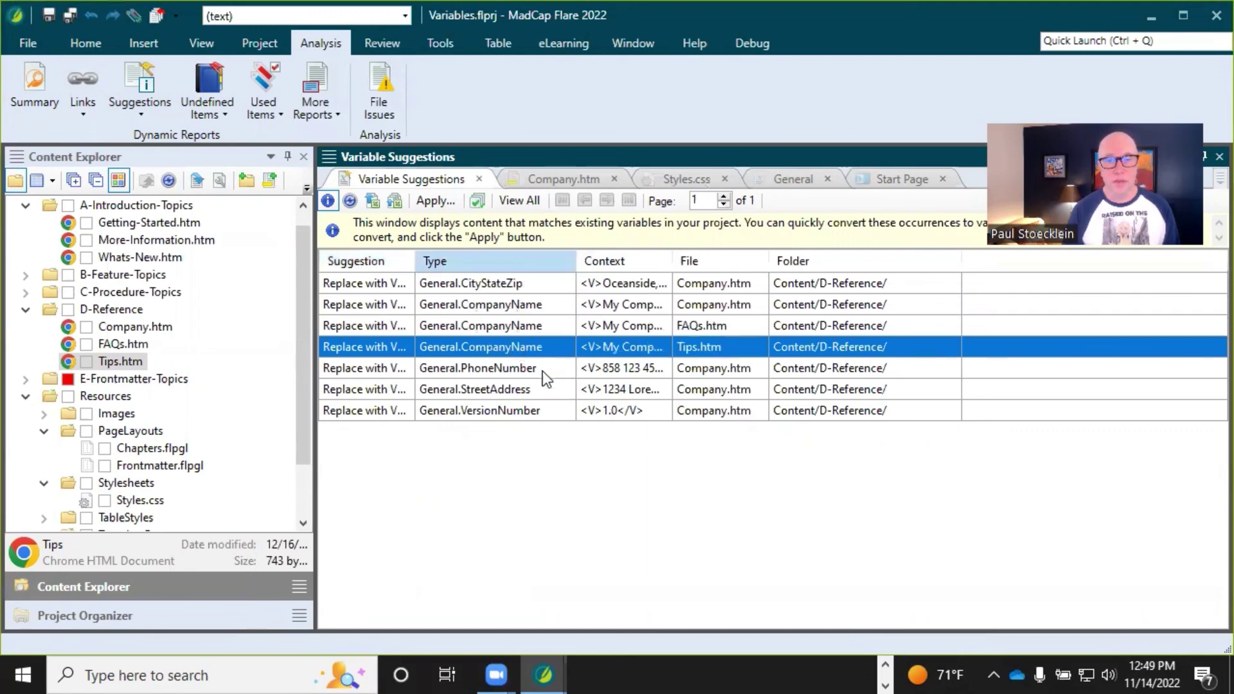
- Check the plain company name text in the Company, FAQs and Tips topics and return to the Variable Suggestions report
{"action": "left_click", "coordinate": [558, 181]}
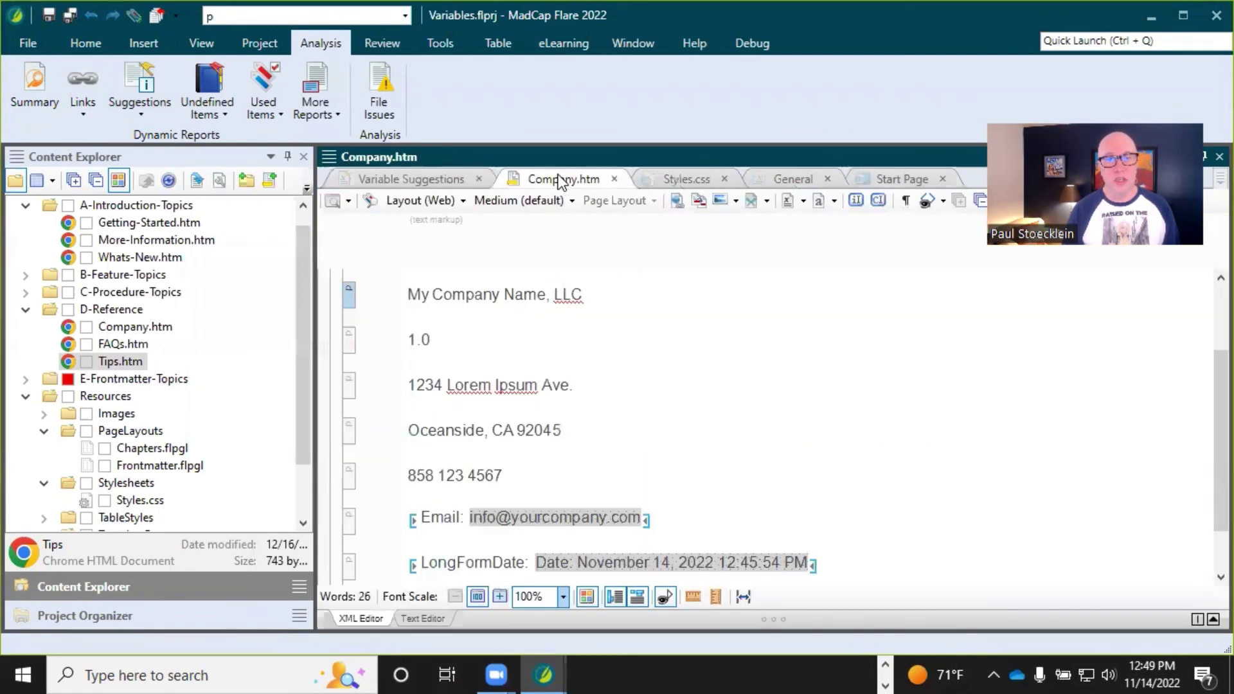
{"action": "left_click", "coordinate": [132, 347]}
{"action": "double_click", "coordinate": [132, 347]}
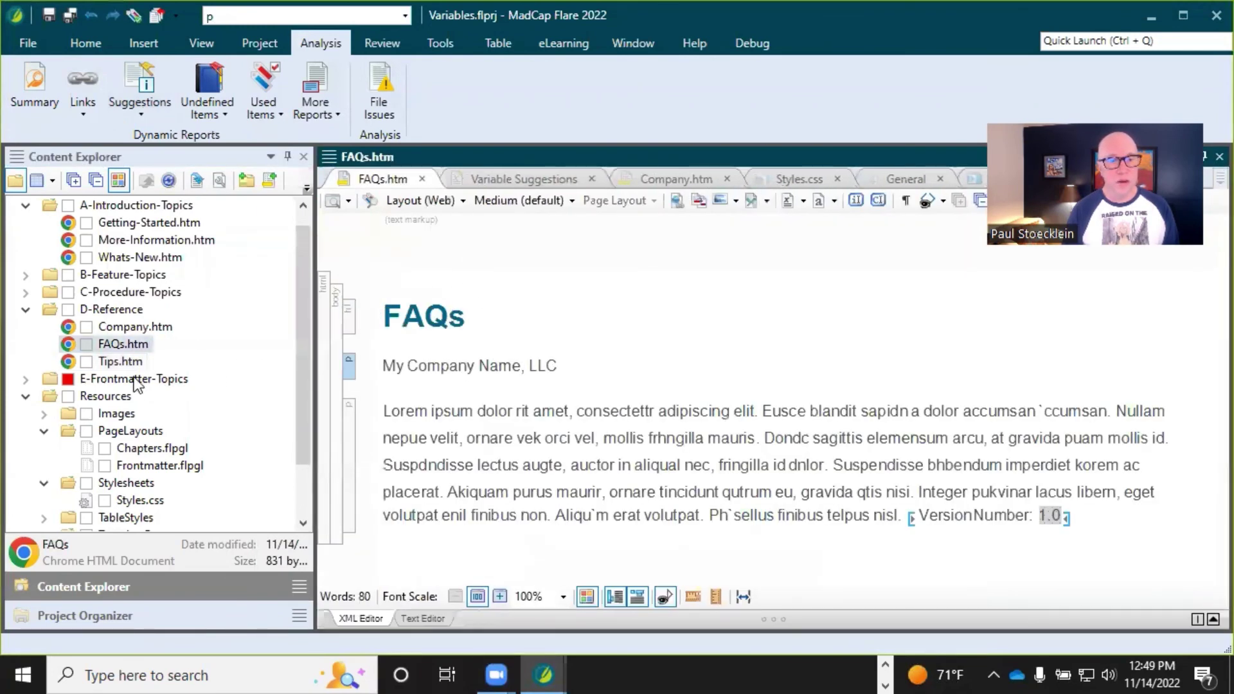
{"action": "double_click", "coordinate": [124, 364]}
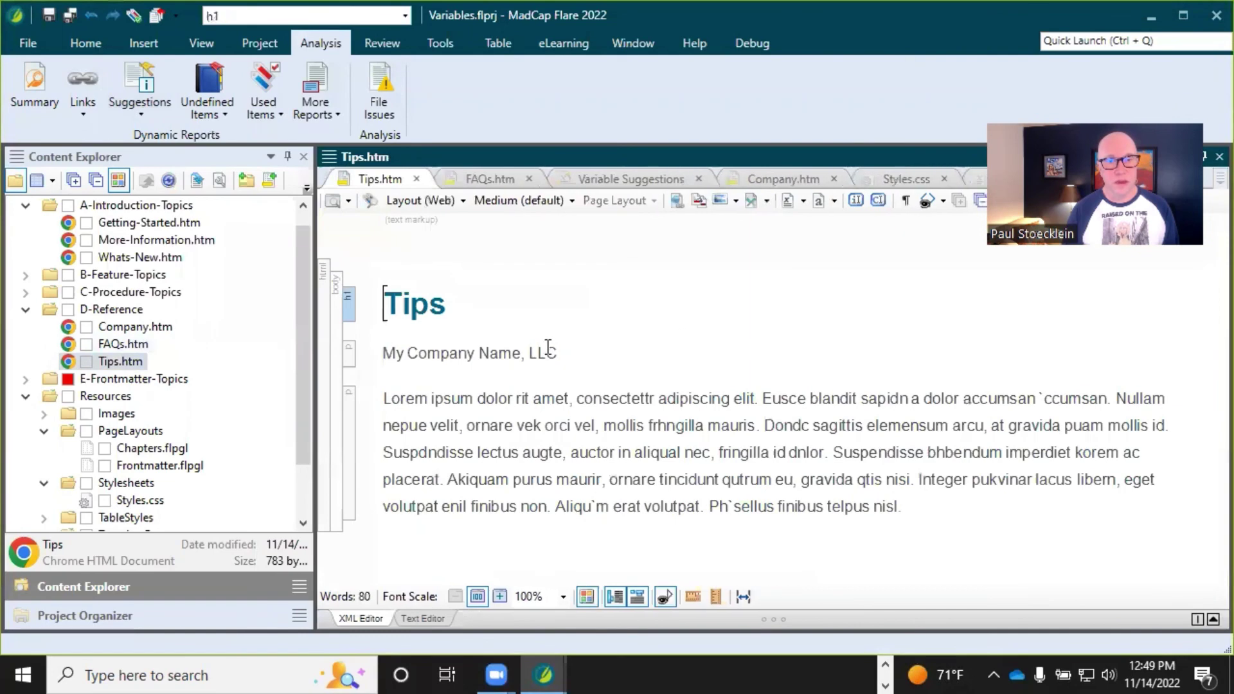
{"action": "left_click", "coordinate": [550, 347]}
{"action": "left_click", "coordinate": [611, 181]}
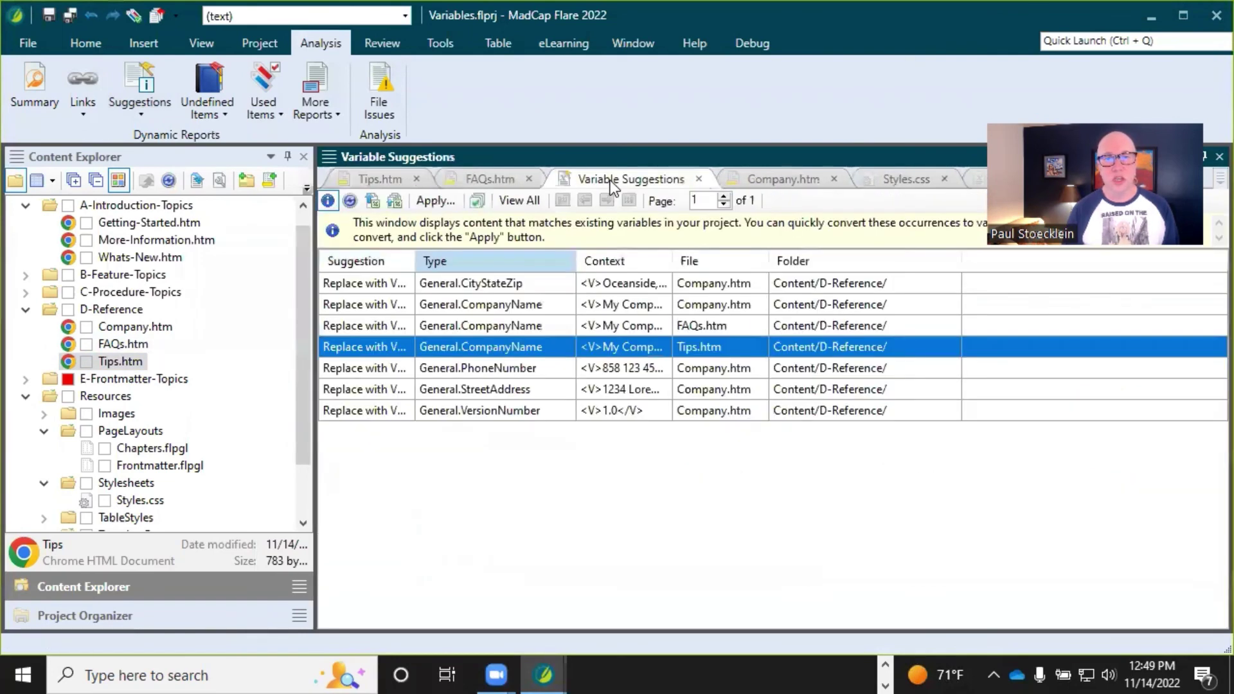
- Apply the three General.CompanyName suggestions to replace the matching text in the Company, FAQs and Tips topics with the variable
{"action": "left_click", "coordinate": [514, 306], "text": "shift"}
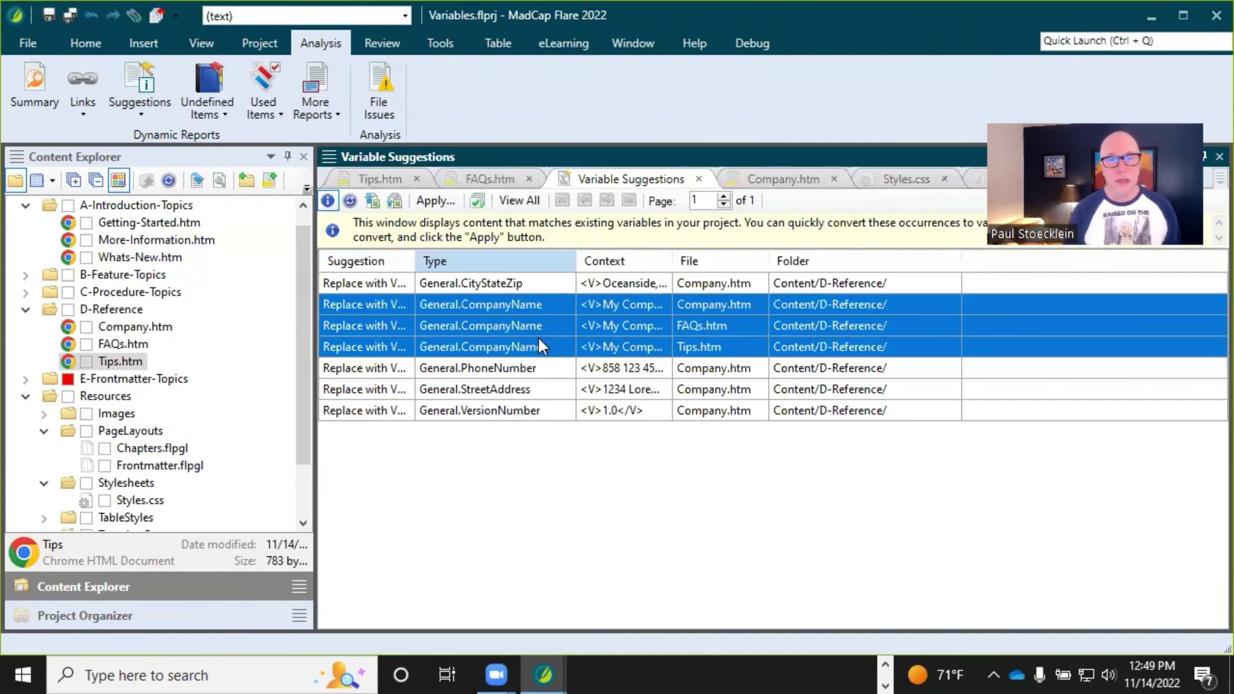
{"action": "left_click", "coordinate": [435, 201]}
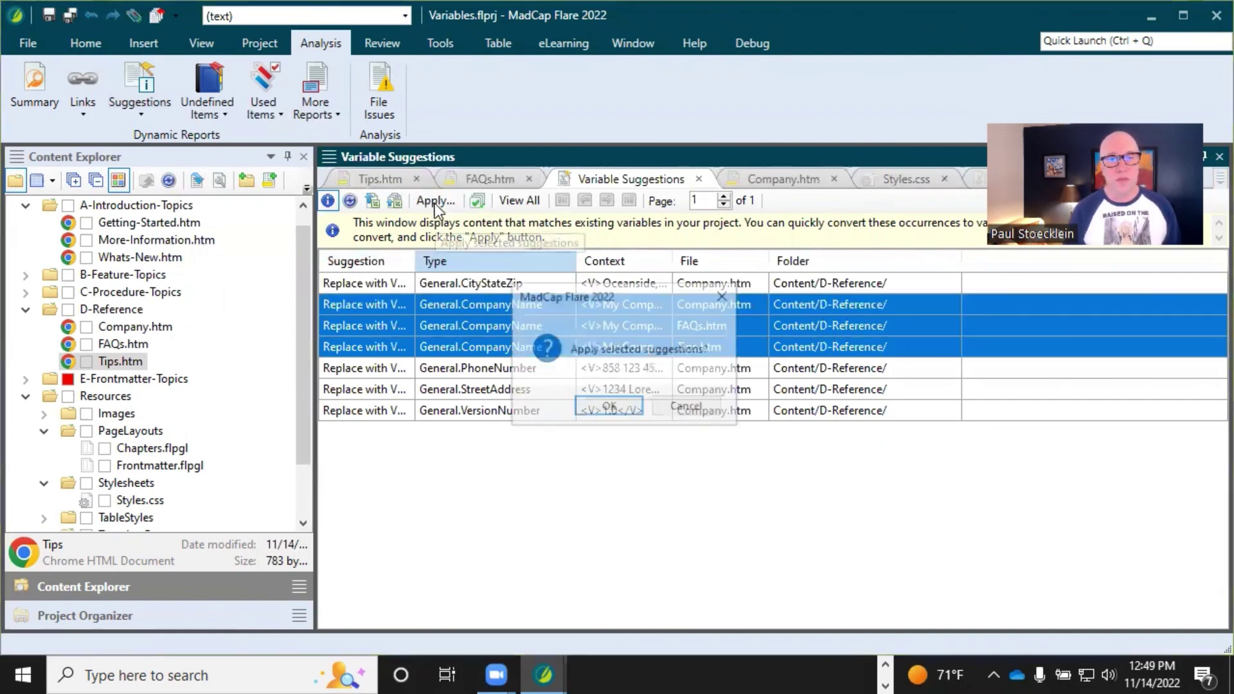
{"action": "left_click", "coordinate": [608, 407]}
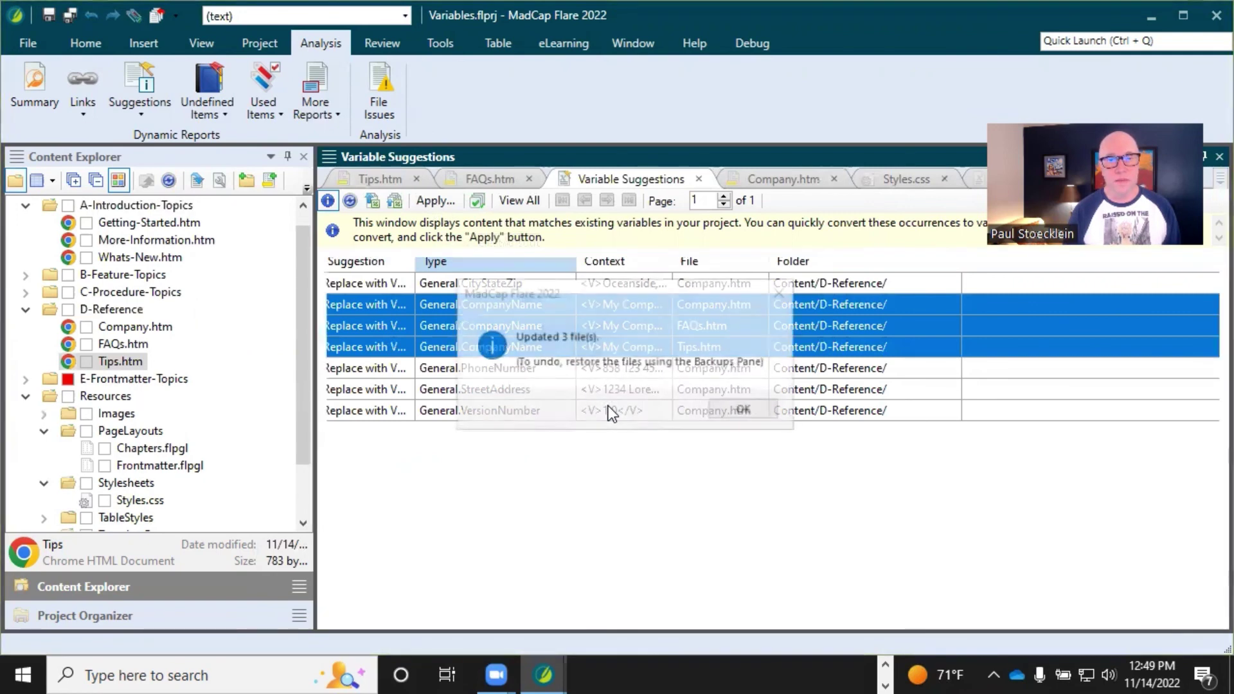
{"action": "left_click", "coordinate": [744, 411]}
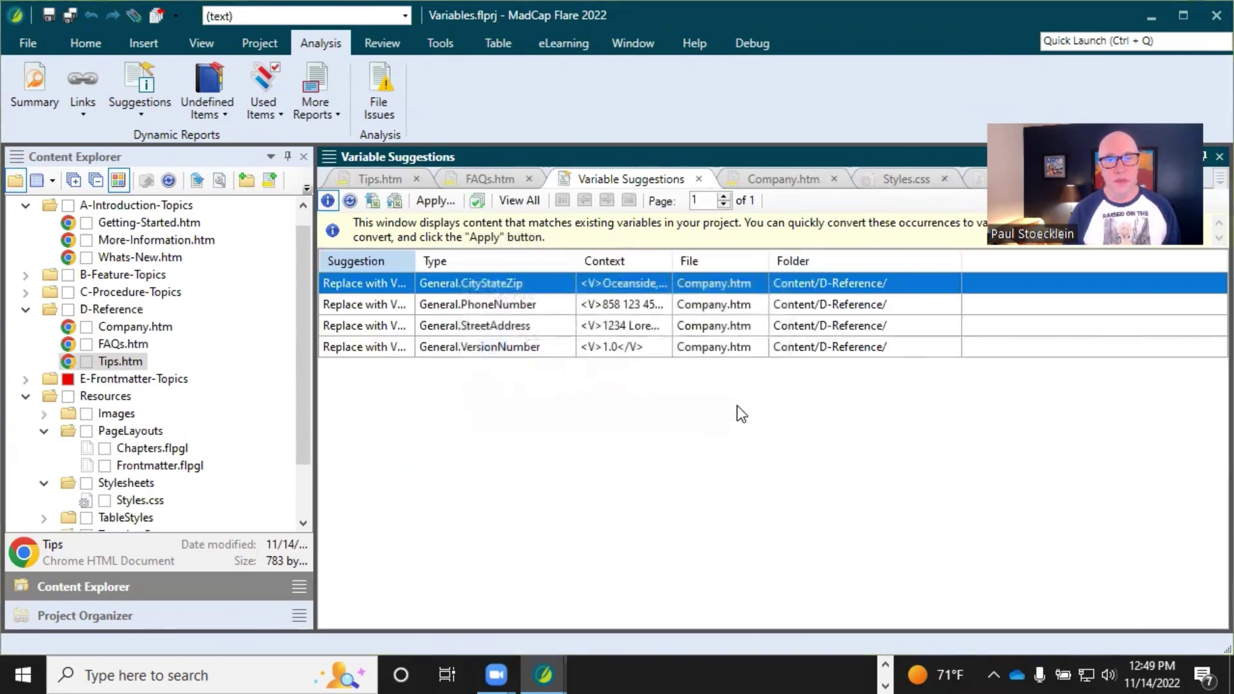
- Examine the company name line in the Company, FAQs and Tips topics for the inserted variable
{"action": "left_click", "coordinate": [777, 183]}
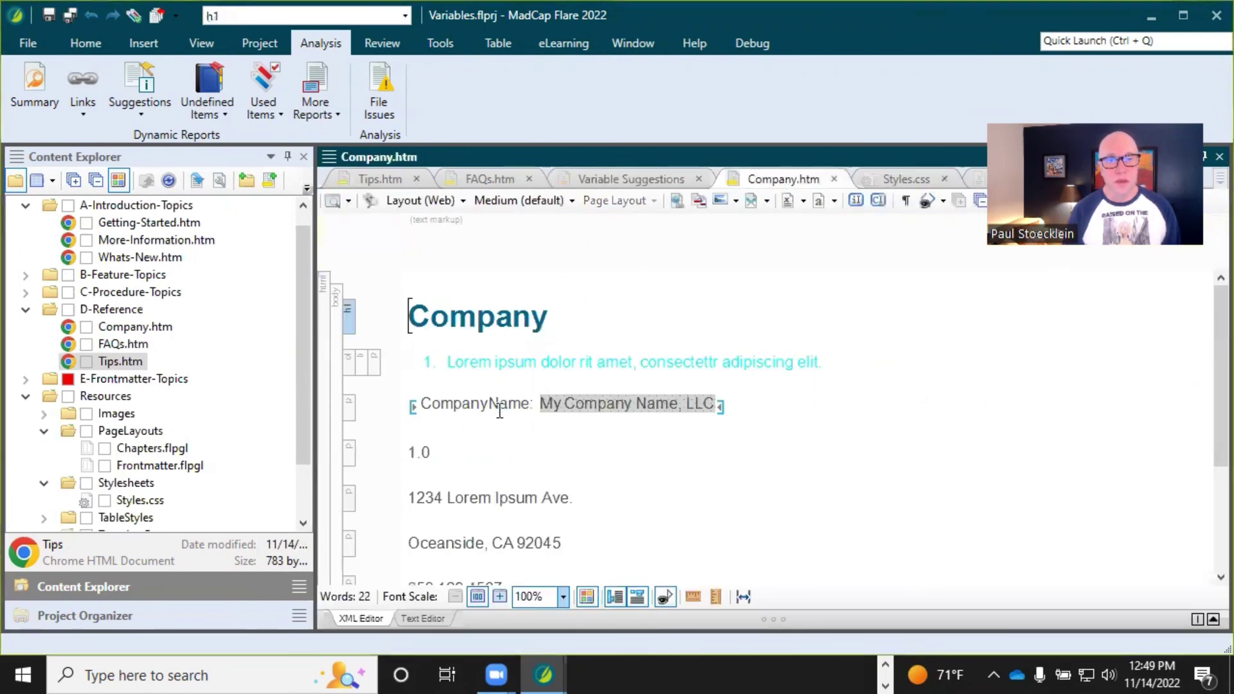
{"action": "left_click", "coordinate": [499, 181]}
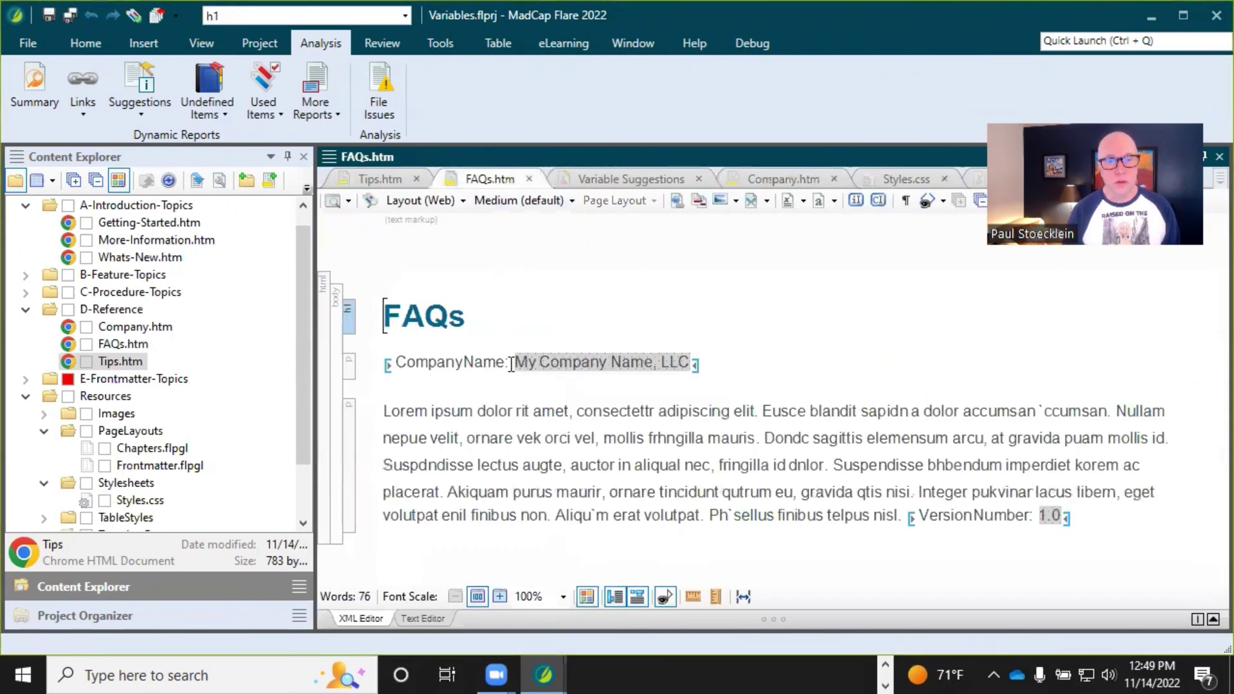
{"action": "left_click", "coordinate": [388, 181]}
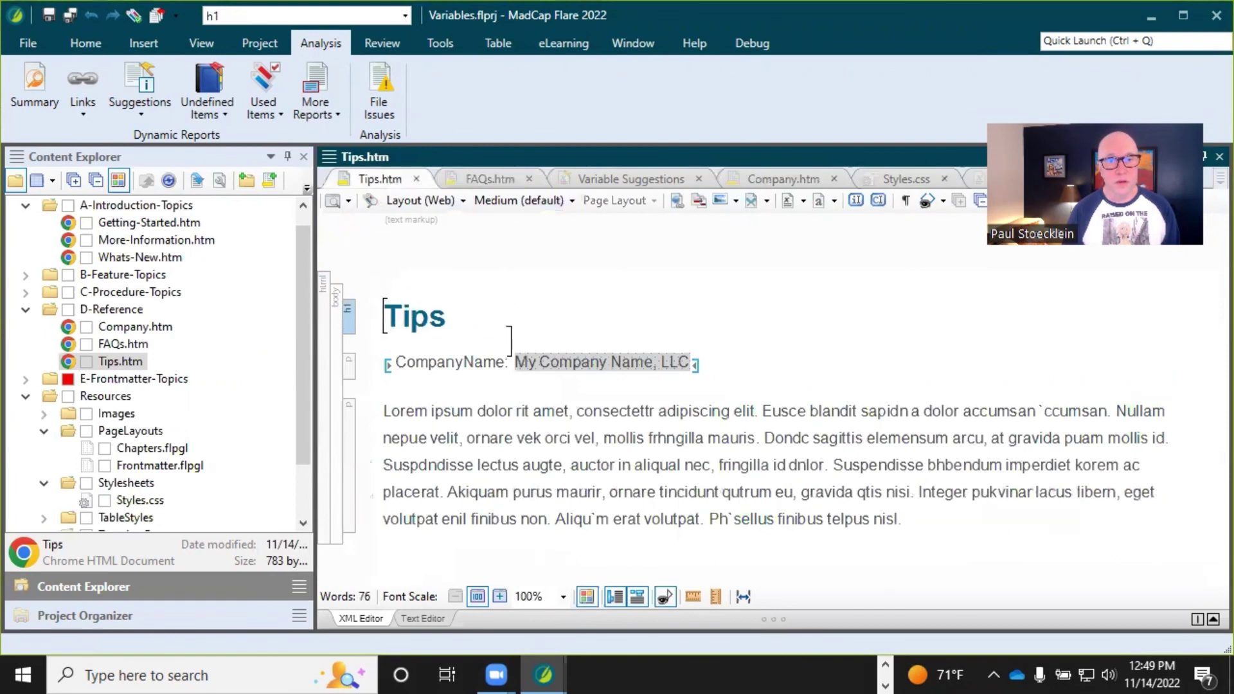
{"action": "left_click", "coordinate": [602, 461]}
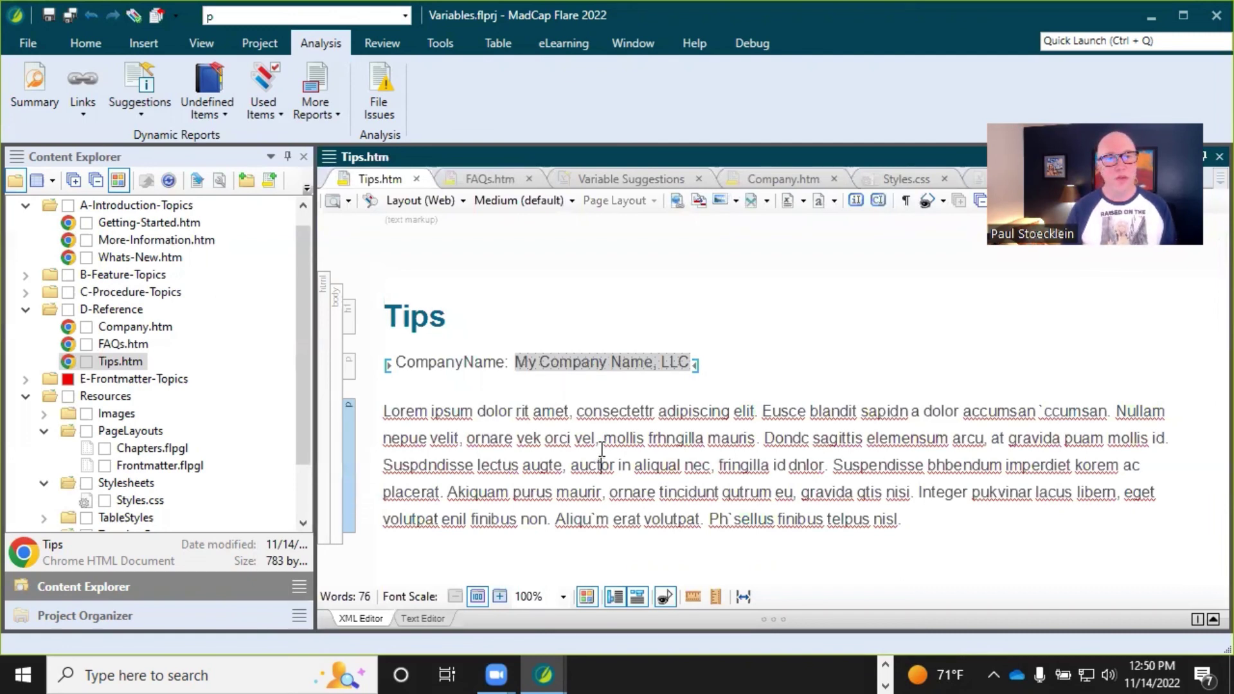
- View the Undefined Variables report and rescan the project from the Project Analysis summary
{"action": "left_click", "coordinate": [209, 116]}
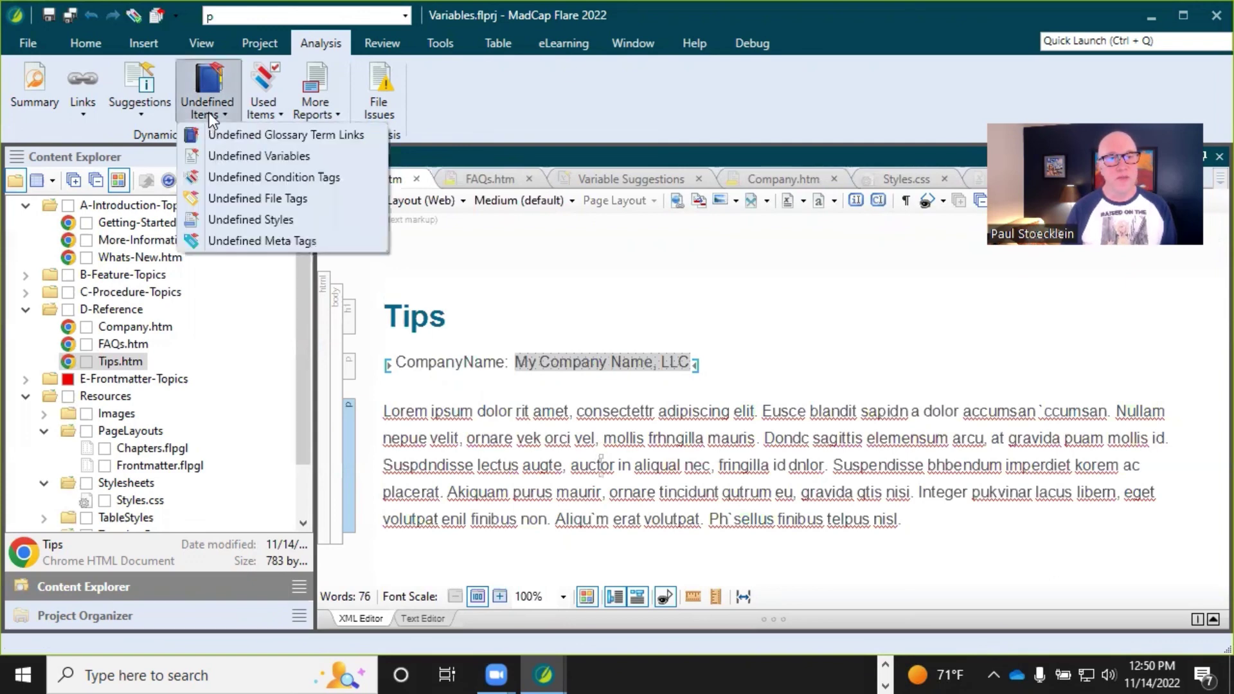
{"action": "left_click", "coordinate": [215, 154]}
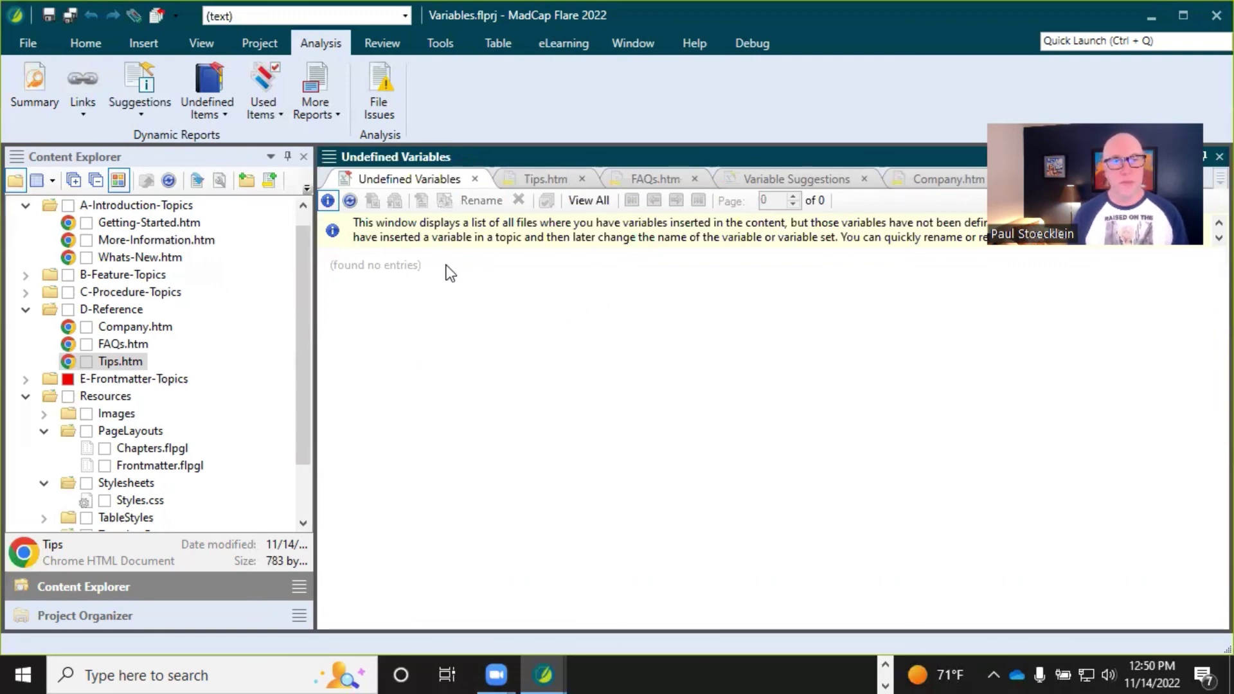
{"action": "left_click", "coordinate": [28, 93]}
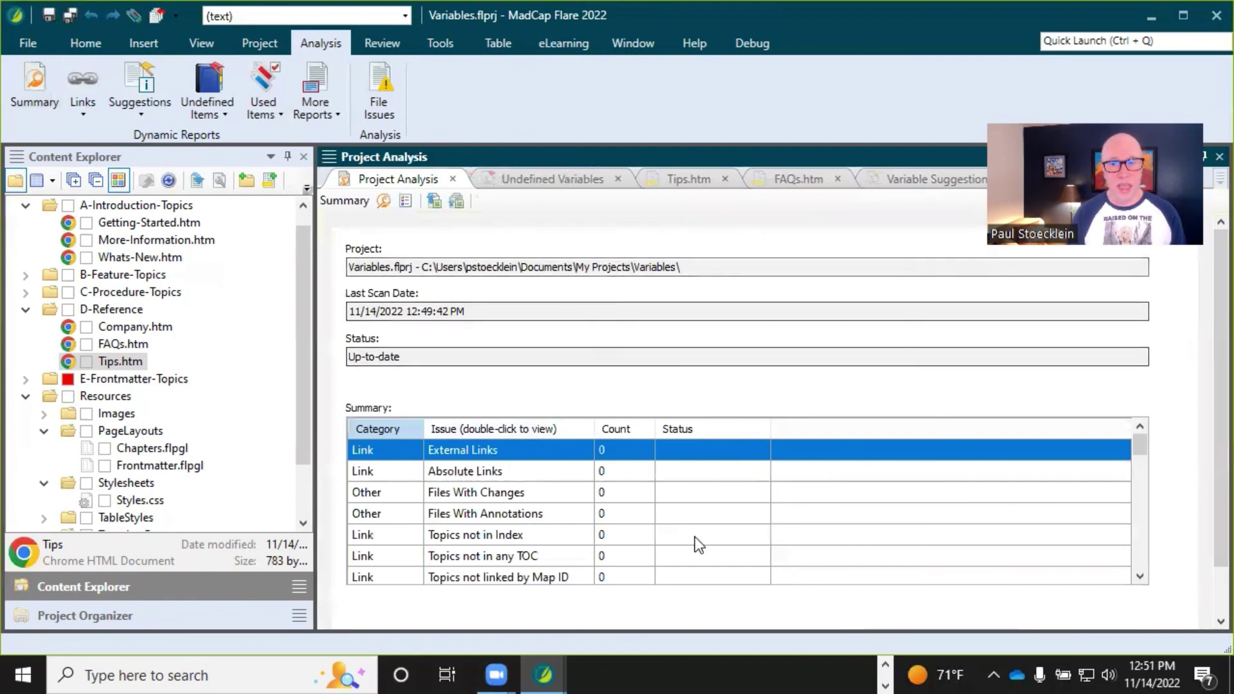
{"action": "left_click", "coordinate": [384, 205]}
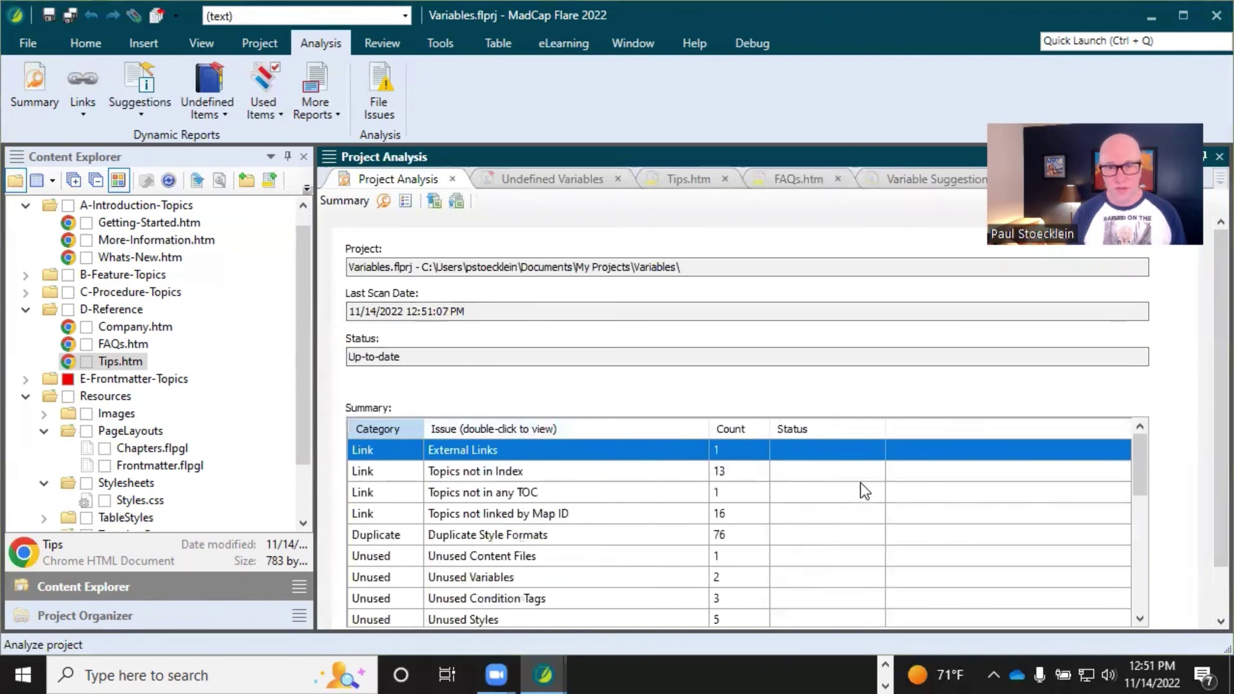
- Look over the issue list in the Project Analysis summary and return to the Undefined Variables report
{"action": "left_click_drag", "start_coordinate": [1141, 477], "coordinate": [1139, 443]}
{"action": "left_click", "coordinate": [758, 469]}
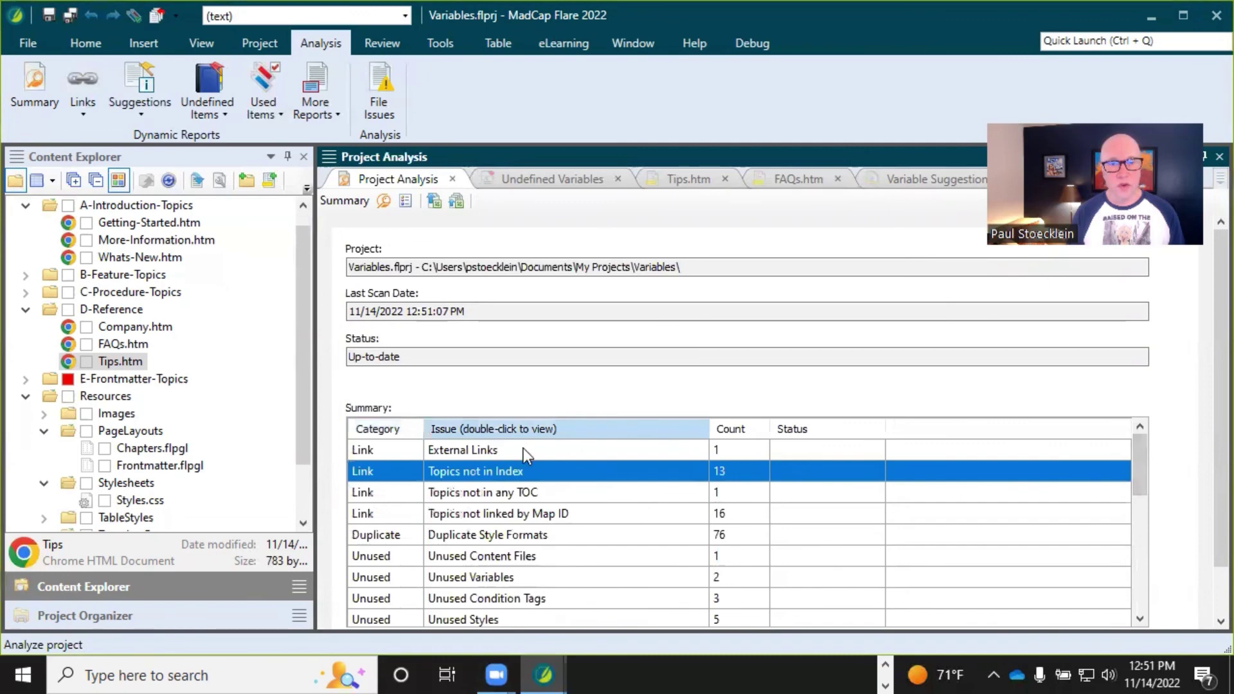
{"action": "left_click_drag", "start_coordinate": [1139, 464], "coordinate": [1112, 413]}
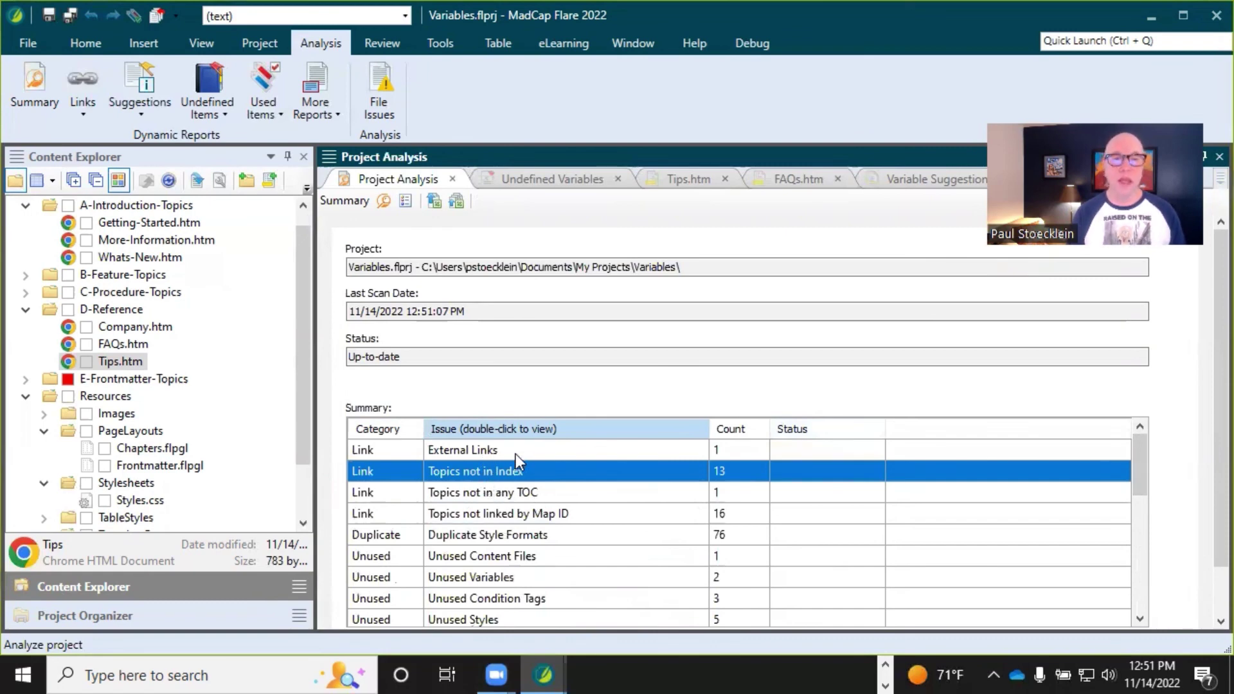
{"action": "left_click", "coordinate": [557, 178]}
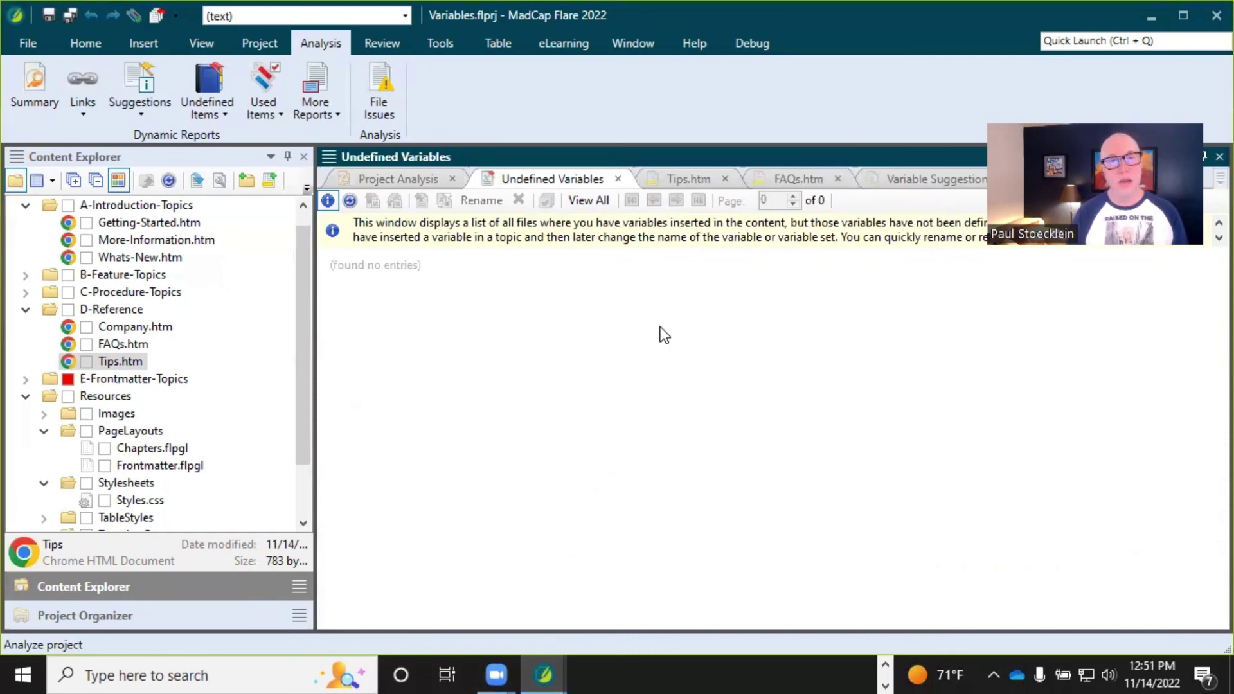
- Open the Unused Items report and set it to show Unused Variables
{"action": "left_click", "coordinate": [267, 116]}
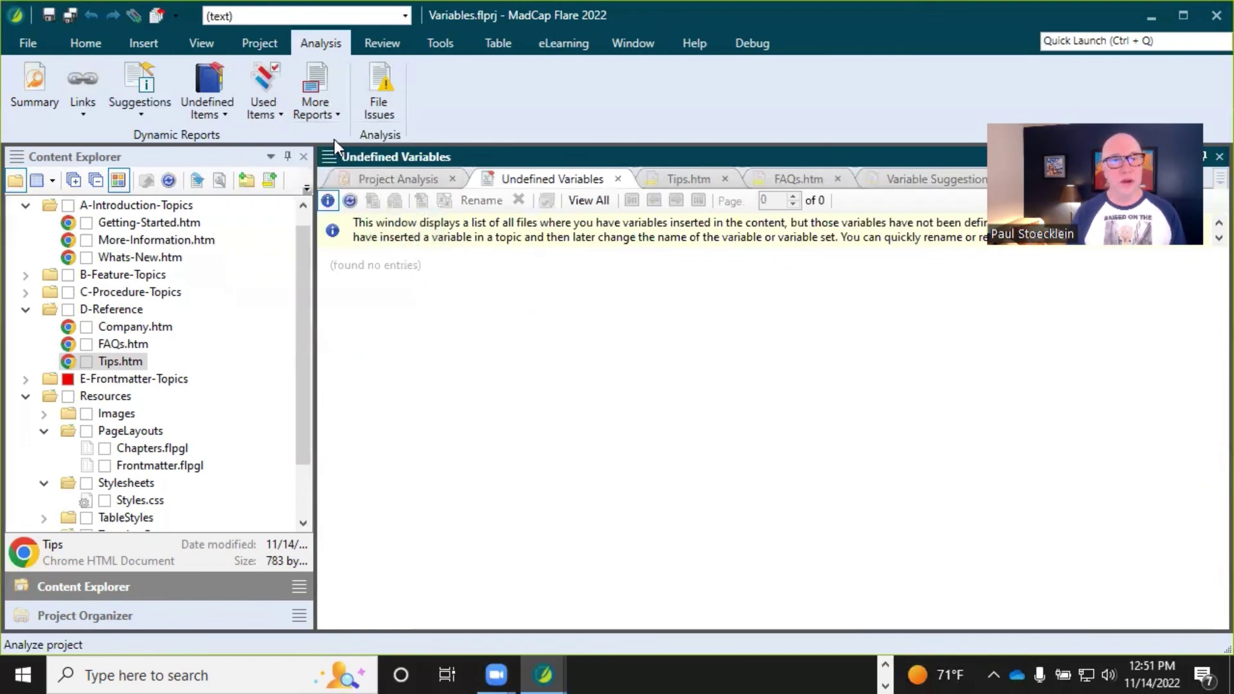
{"action": "left_click", "coordinate": [325, 111]}
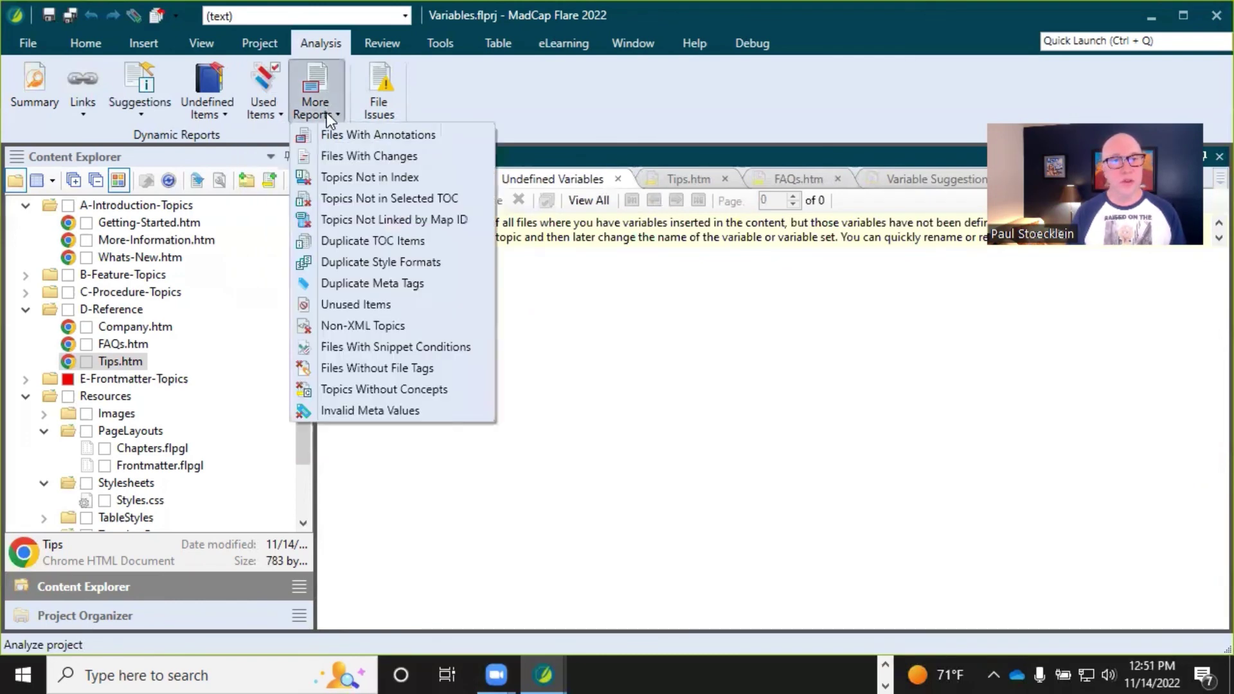
{"action": "left_click", "coordinate": [349, 303]}
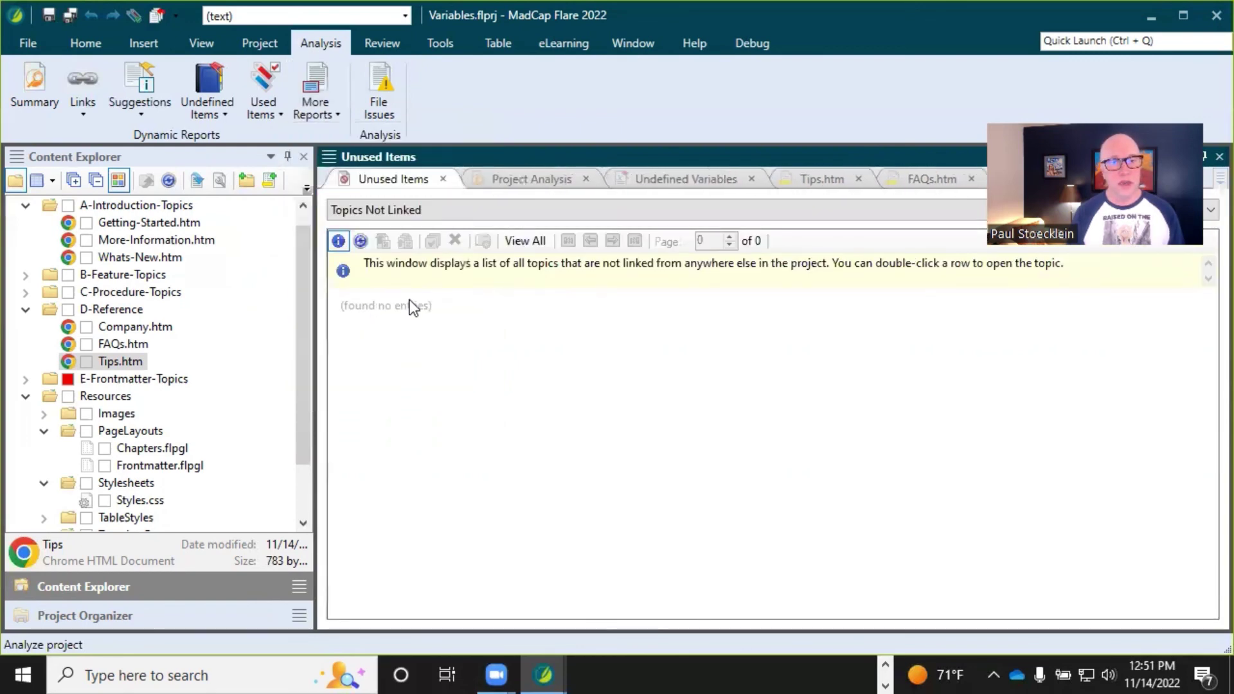
{"action": "left_click", "coordinate": [416, 210]}
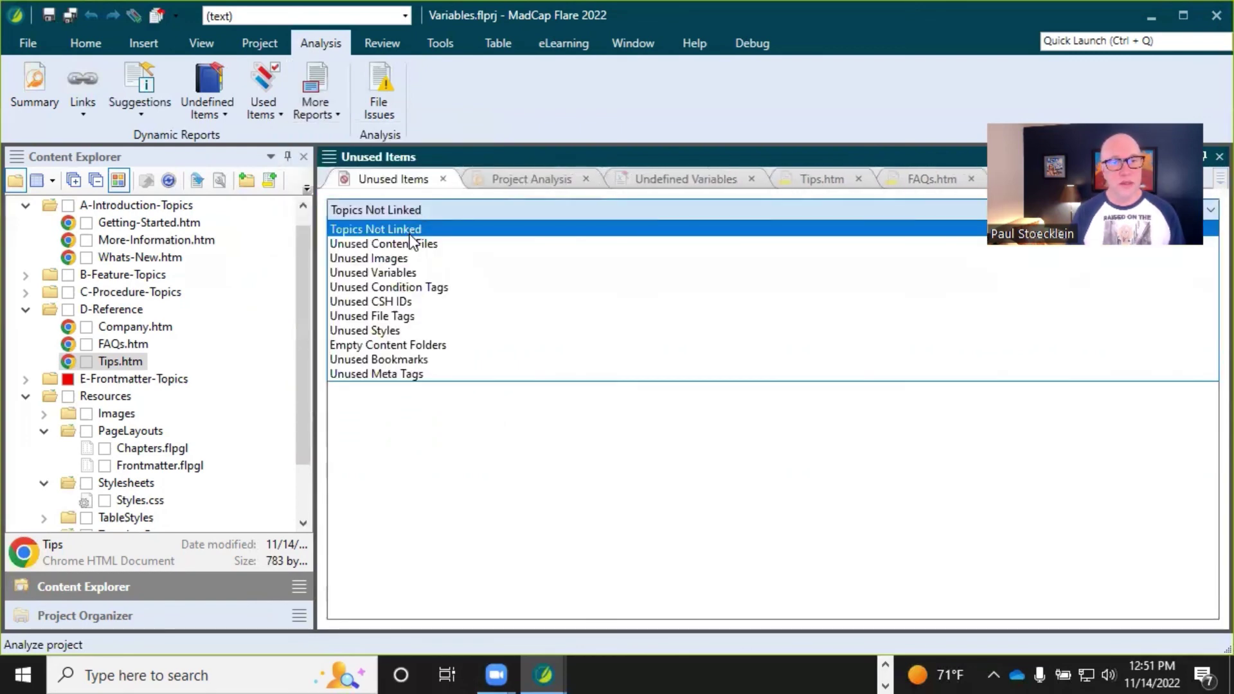
{"action": "left_click", "coordinate": [403, 271]}
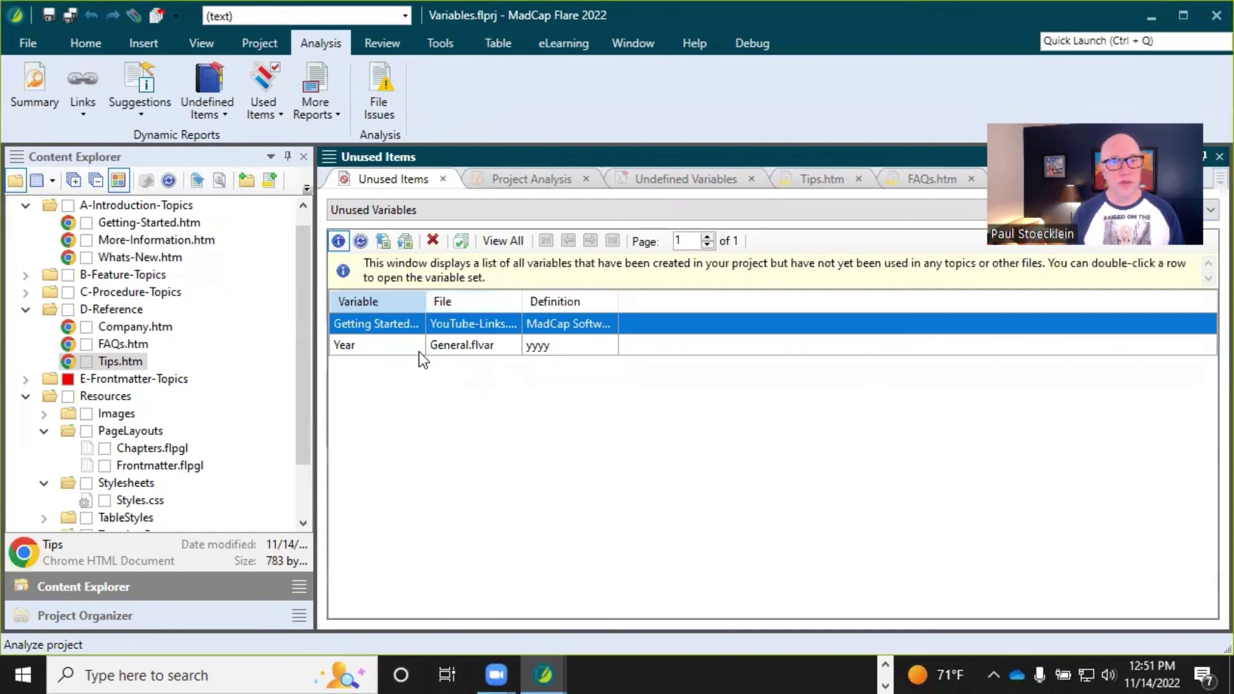